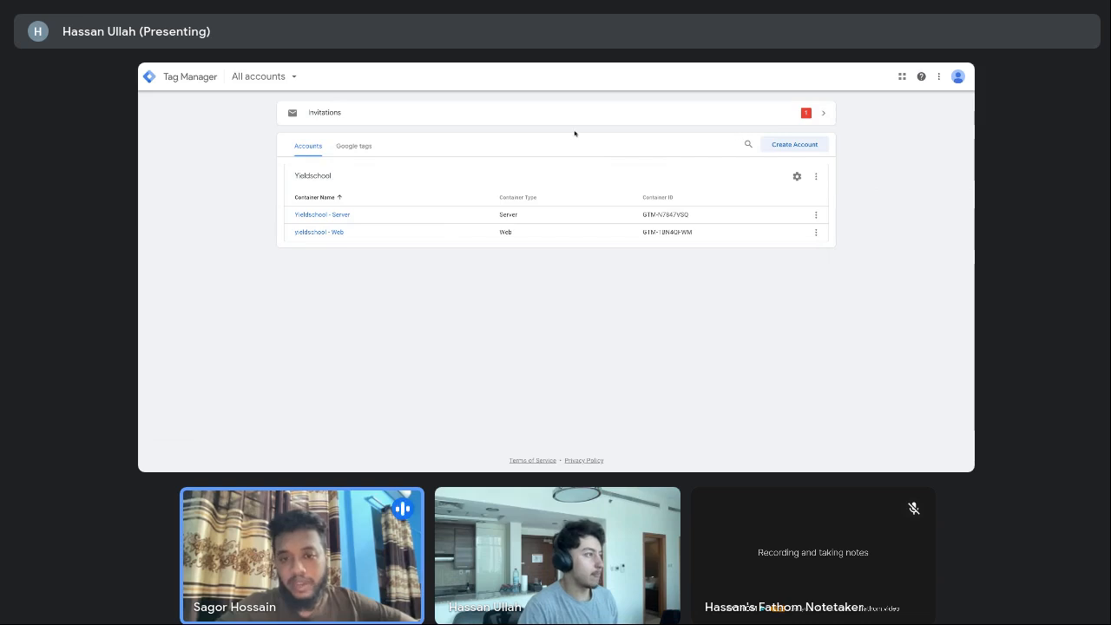
# Look around first: start and abandon a new account, view the Yieldschool - Web workspace and signed-in Google accounts
pyautogui.click(792, 145)
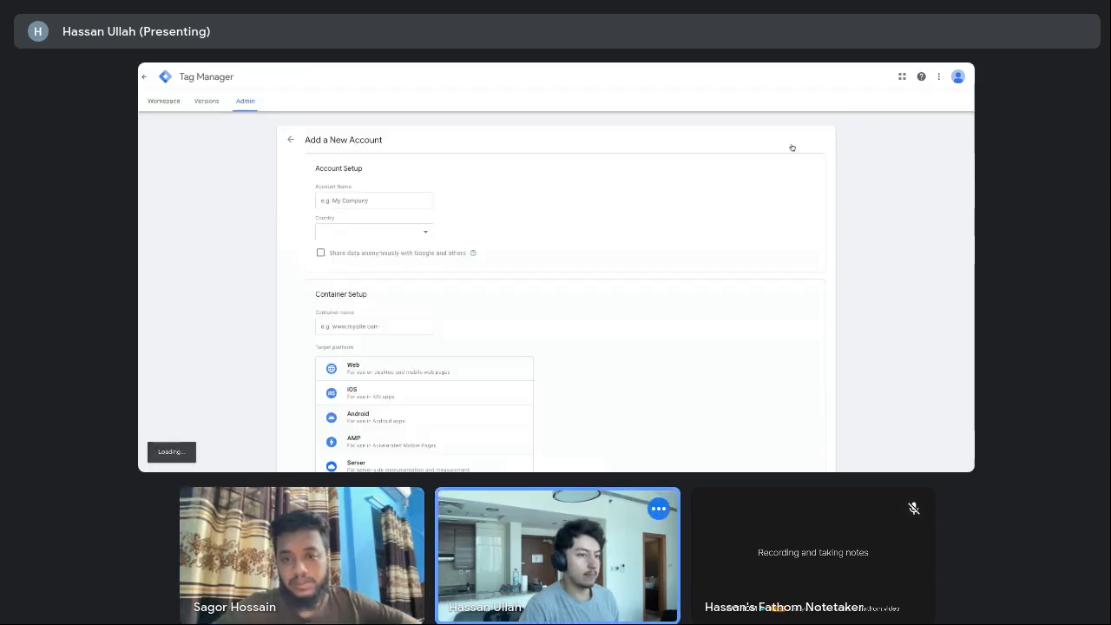
pyautogui.click(294, 142)
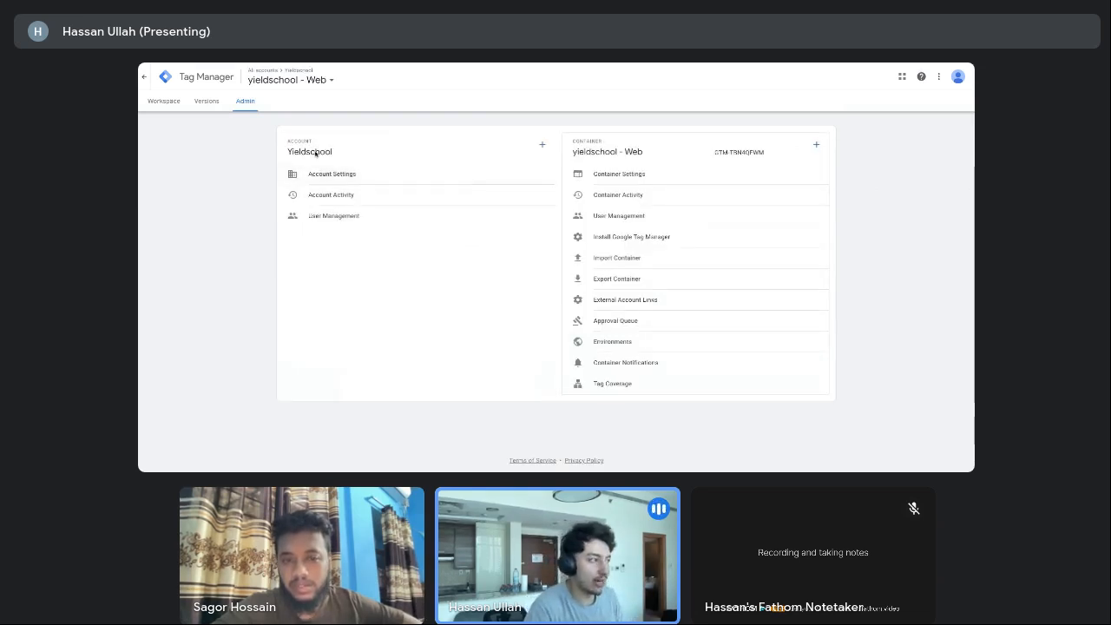
pyautogui.click(186, 105)
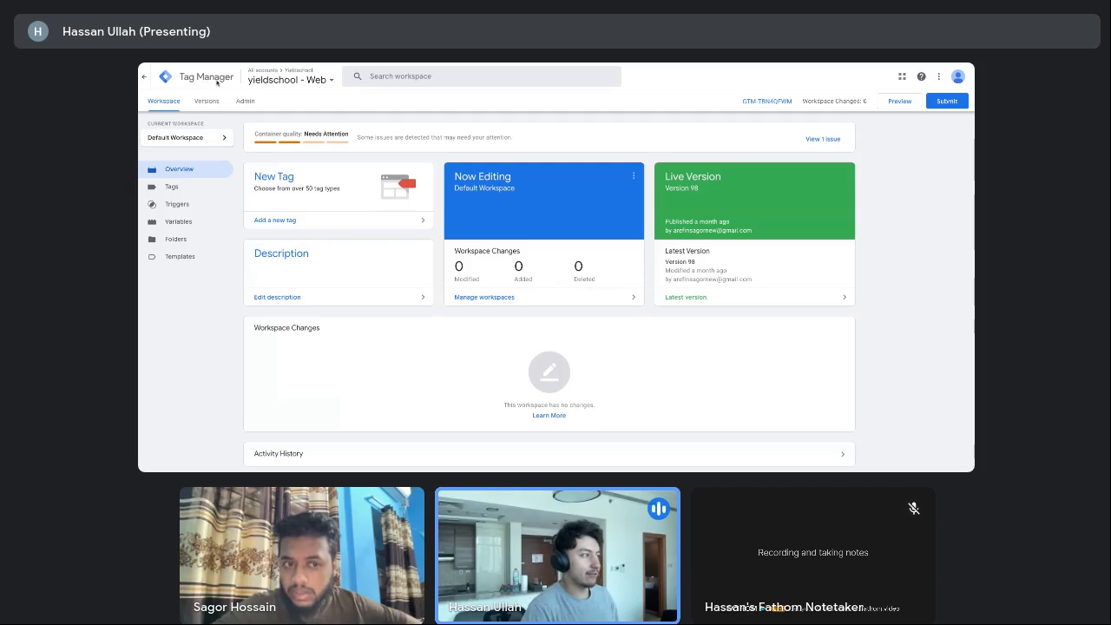
pyautogui.click(956, 81)
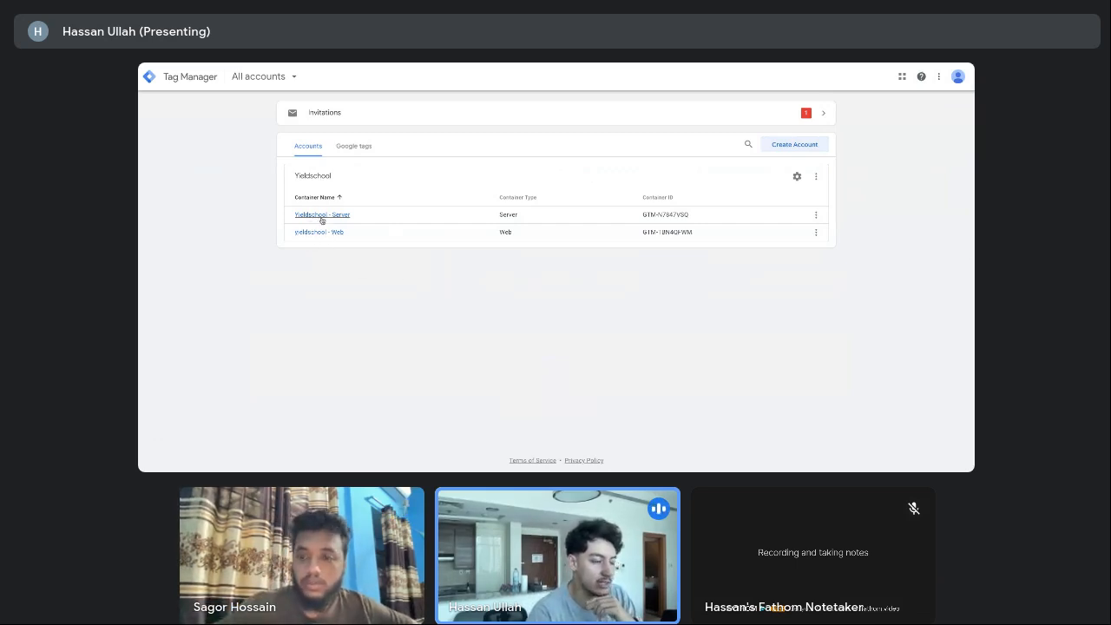
# Start a new Tag Manager account named 'Test Account'
pyautogui.click(786, 145)
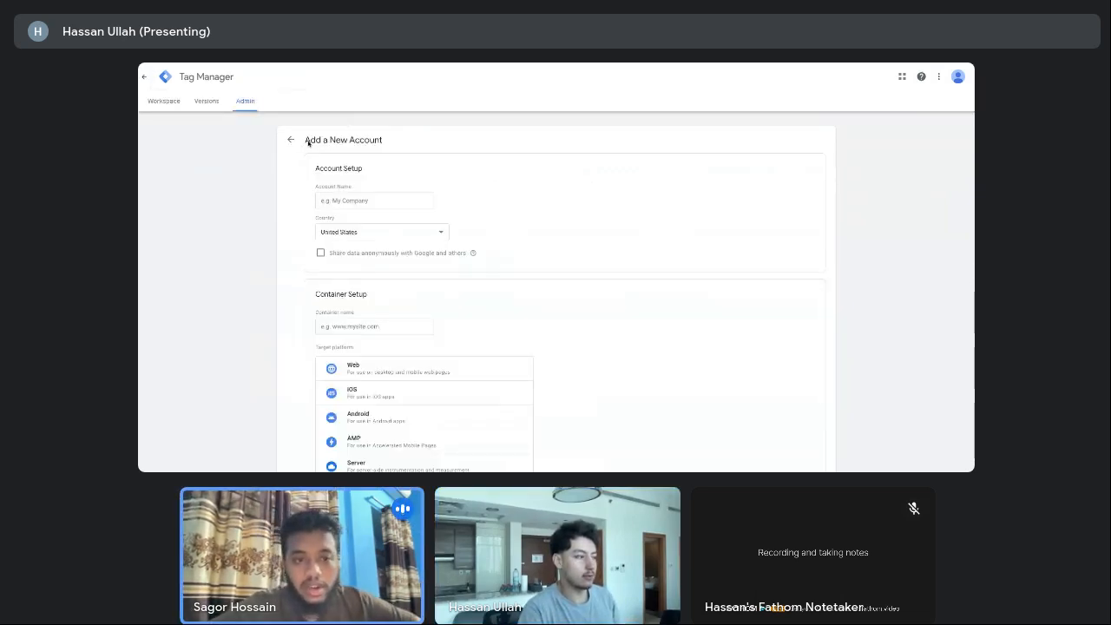
pyautogui.scroll(-1, 358, 180)
pyautogui.click(369, 189)
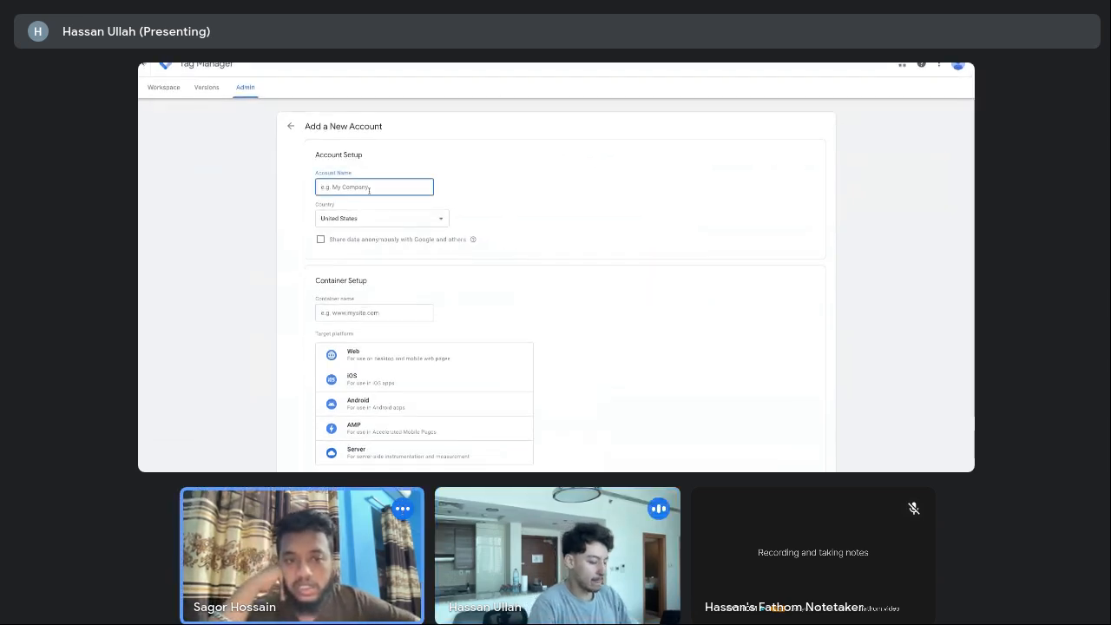
pyautogui.write('Test Ac')
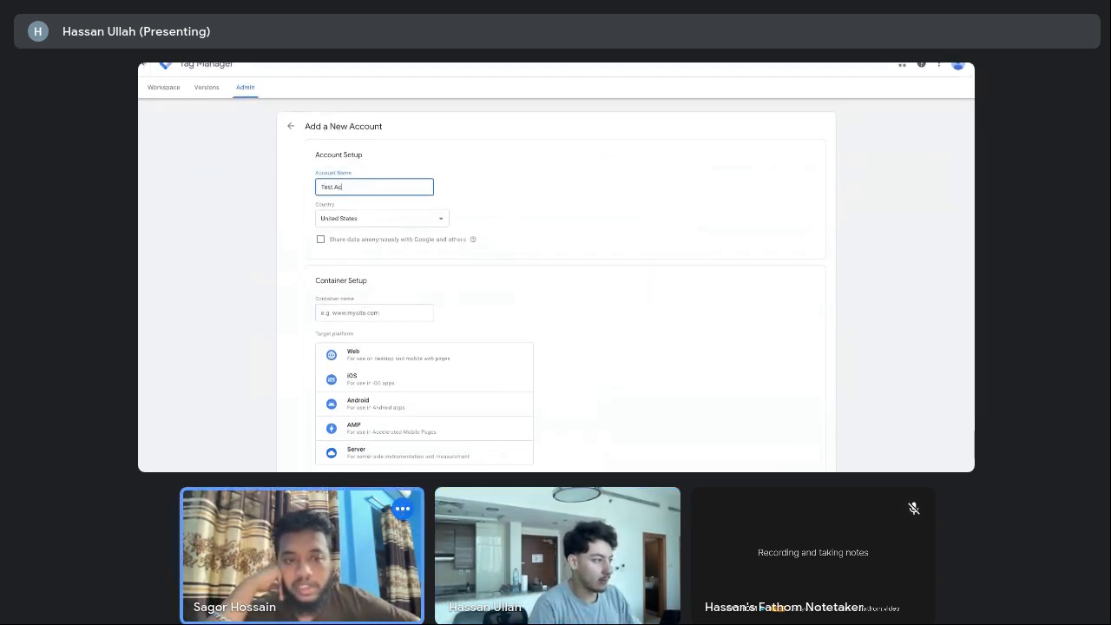
pyautogui.write('count')
pyautogui.click(493, 192)
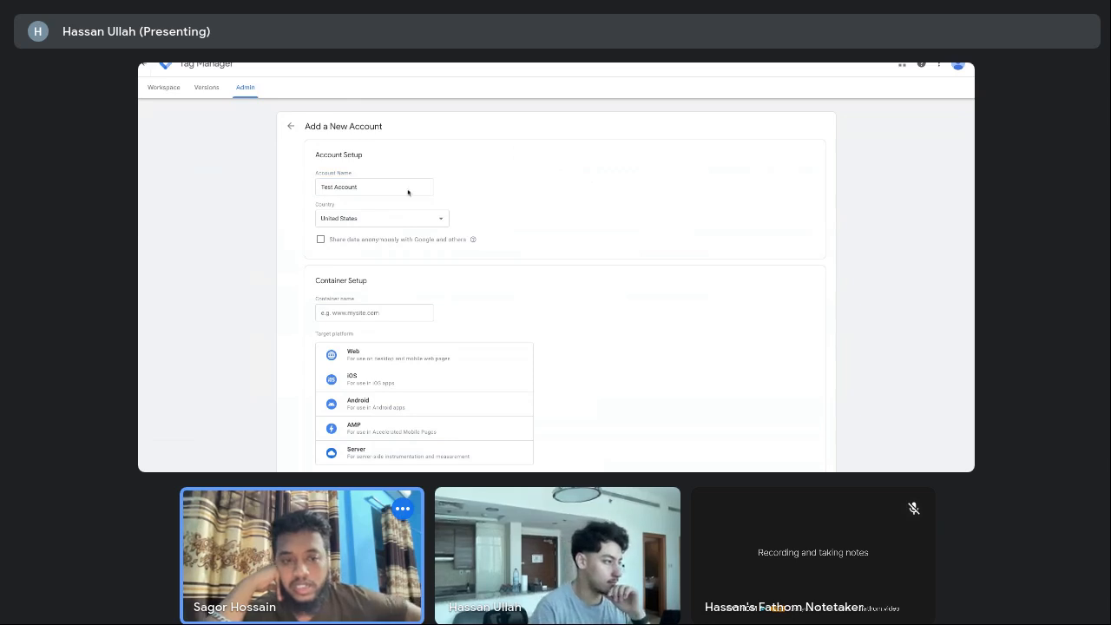
pyautogui.click(336, 187)
pyautogui.write('Web')
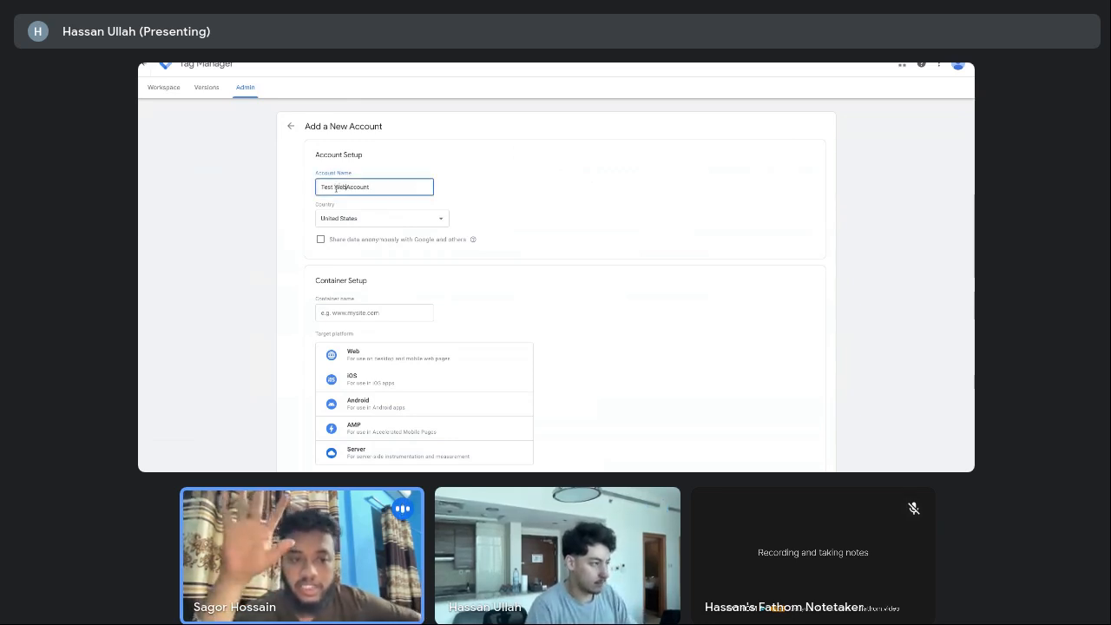
pyautogui.press('BackSpace')
pyautogui.press('BackSpace')
pyautogui.press('BackSpace')
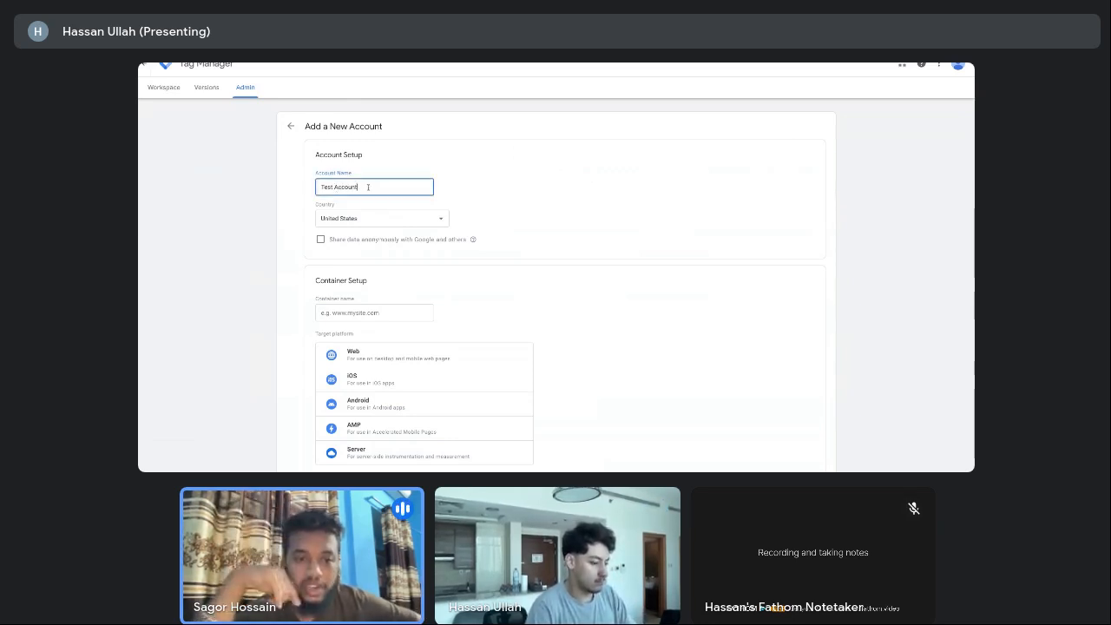
pyautogui.press('BackSpace')
pyautogui.press('BackSpace')
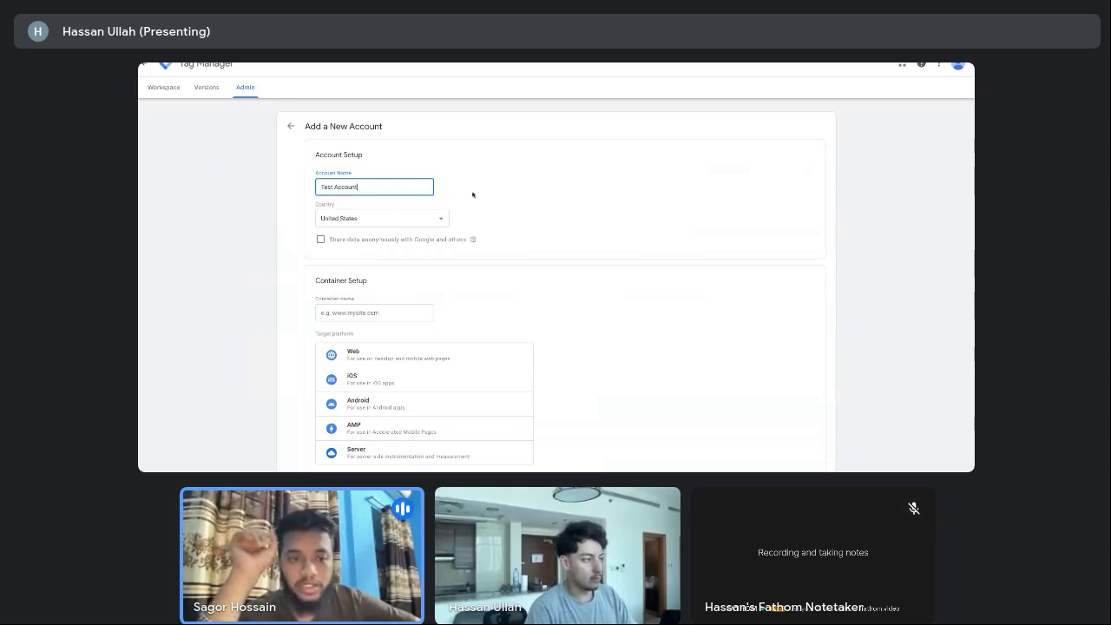
pyautogui.click(473, 195)
# Name the account's container 'Test - Web'
pyautogui.scroll(-2, 491, 189)
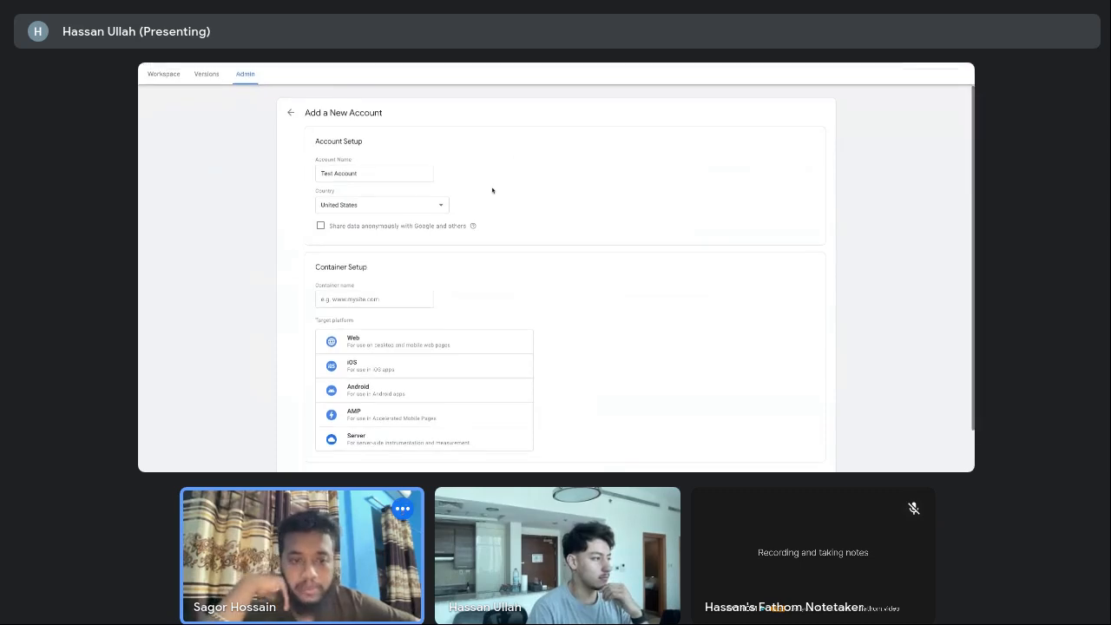
pyautogui.click(347, 290)
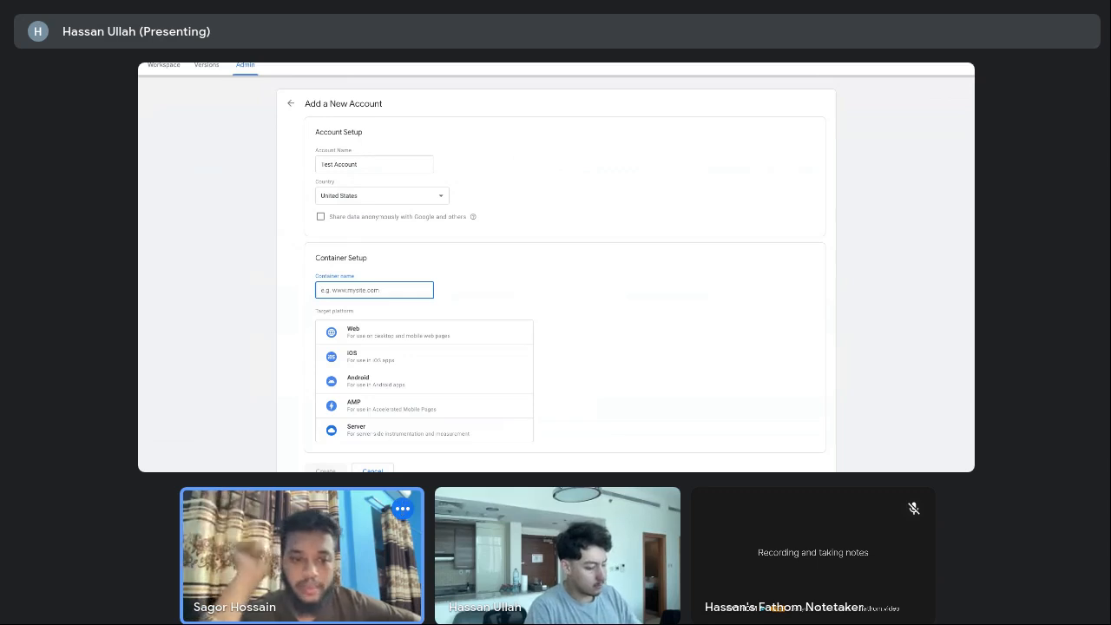
pyautogui.write('Test - We')
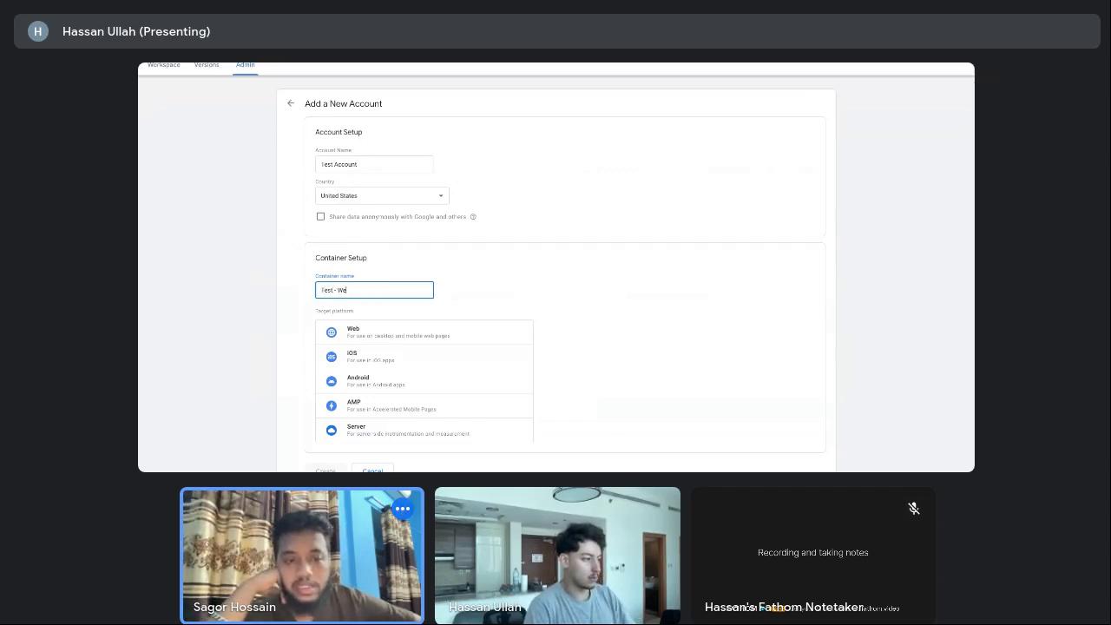
pyautogui.write('b')
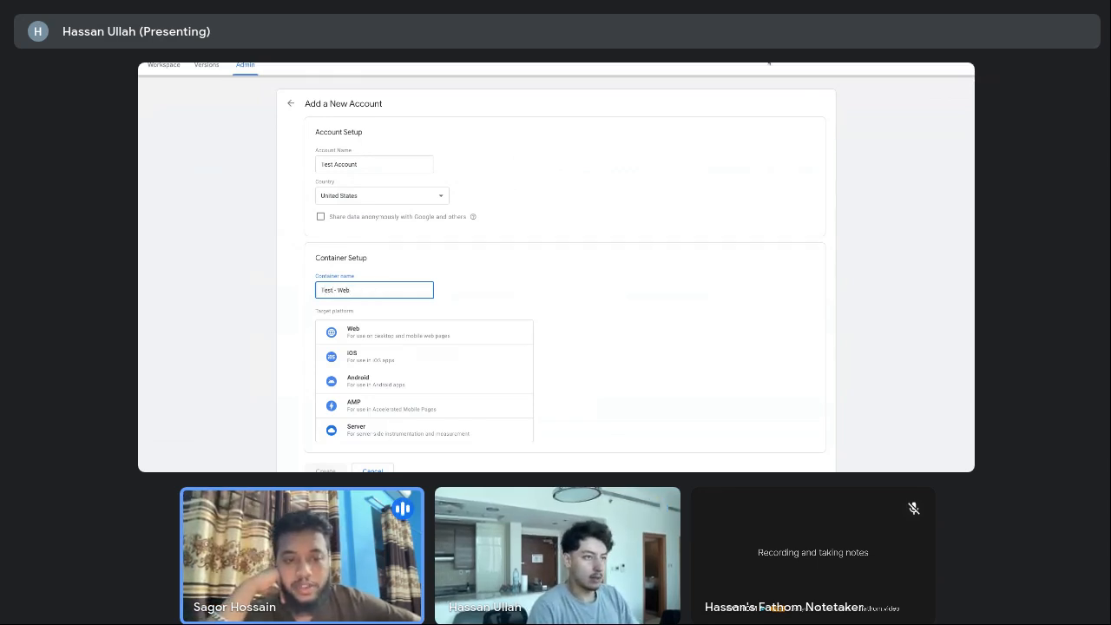
pyautogui.click(754, 432)
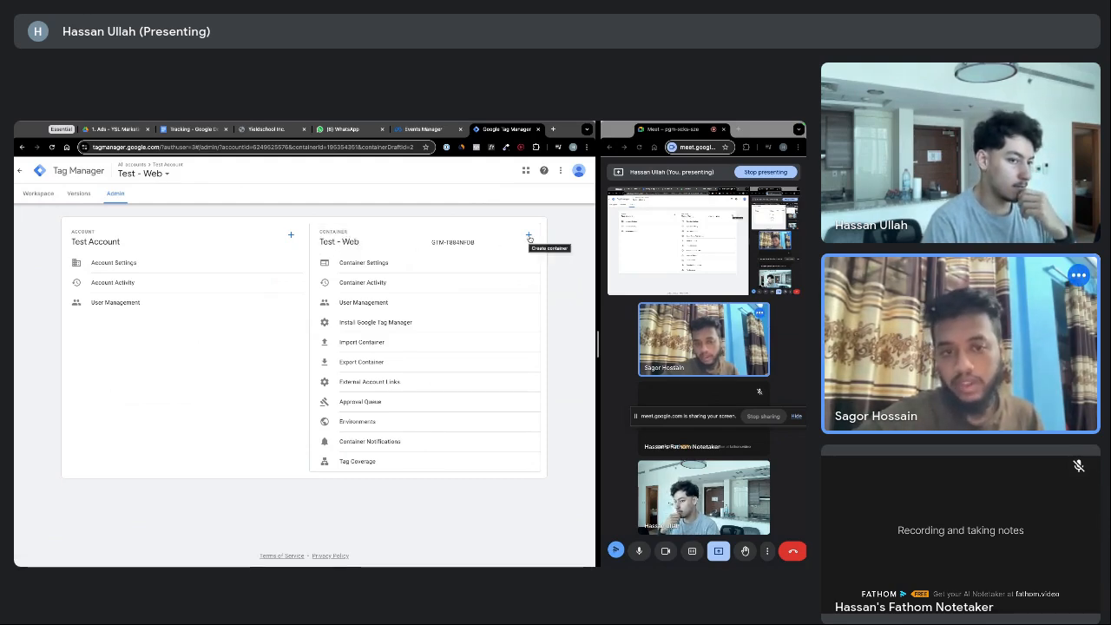
# Add a Server container named 'Test - Server' to Test Account
pyautogui.click(529, 236)
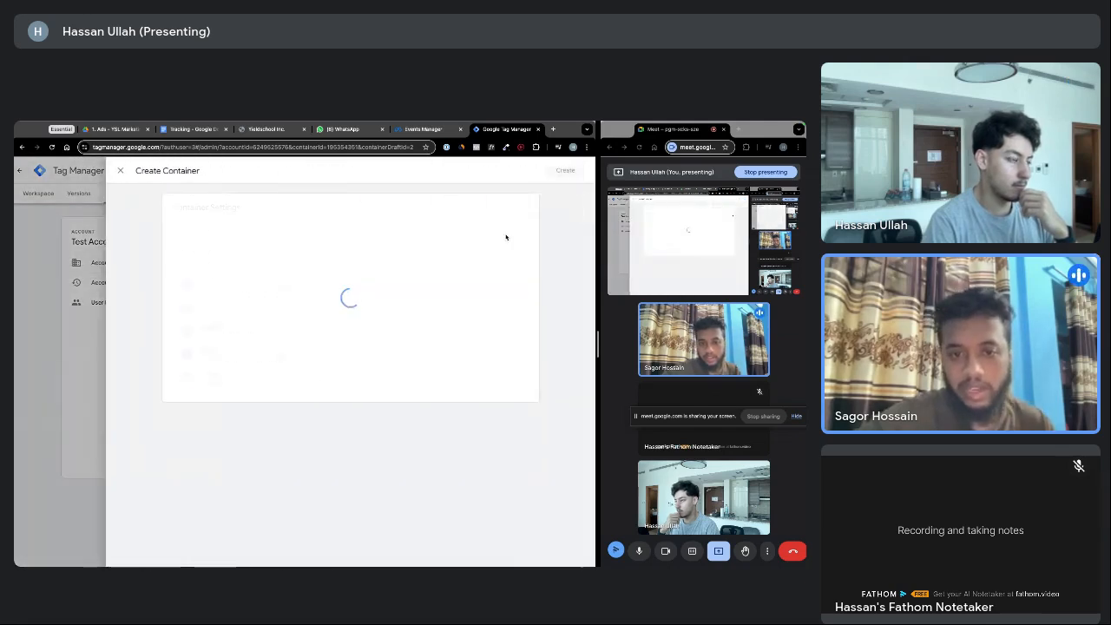
pyautogui.click(209, 247)
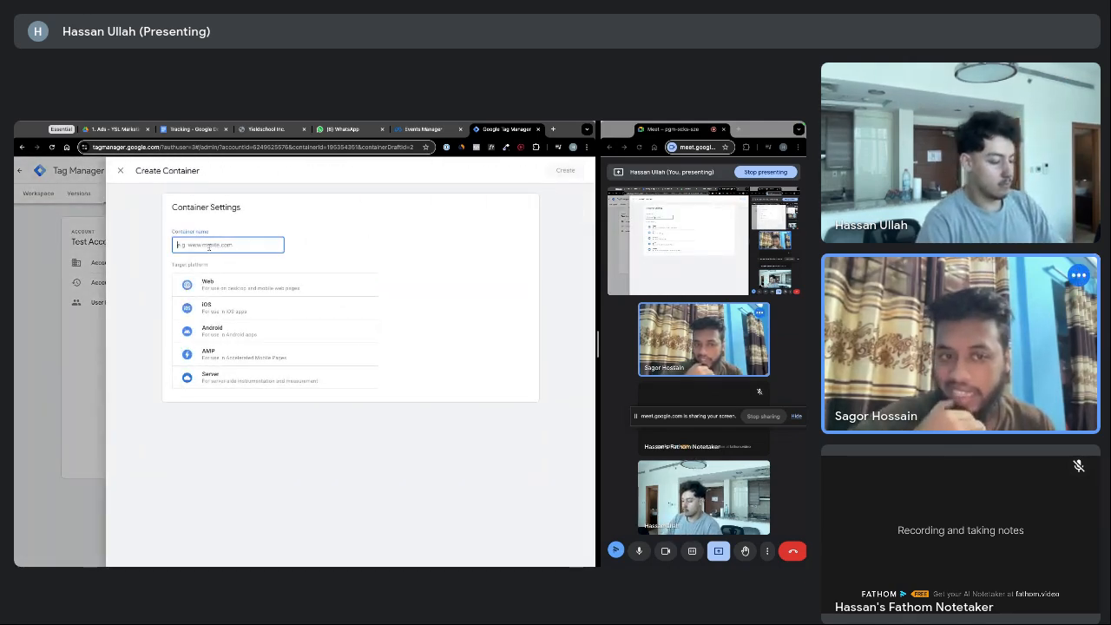
pyautogui.write('test - S')
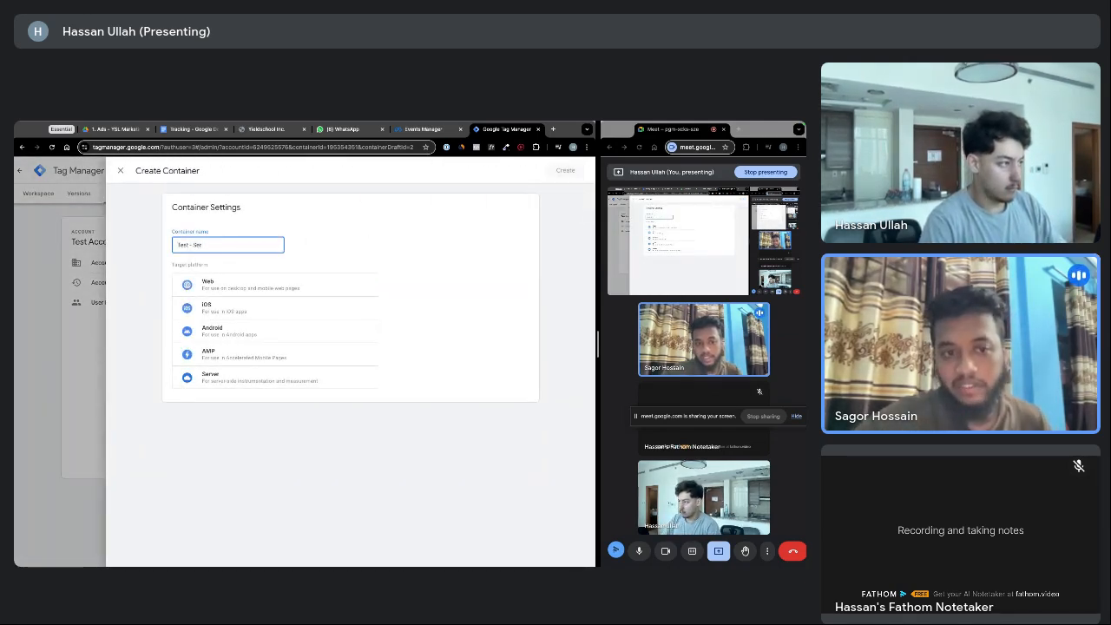
pyautogui.write('erver')
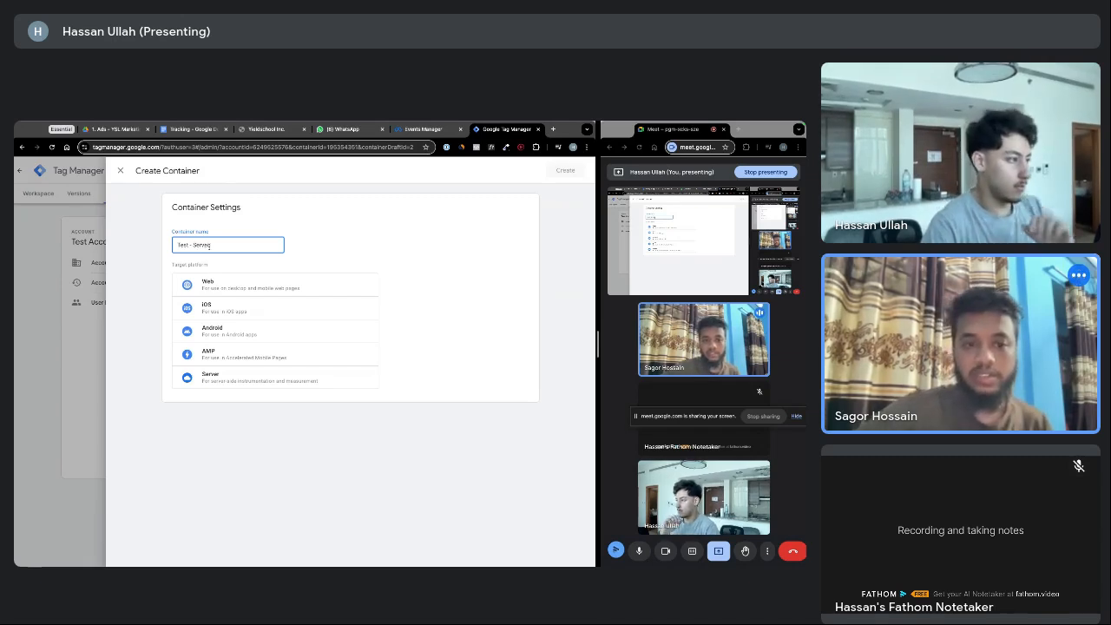
pyautogui.click(226, 377)
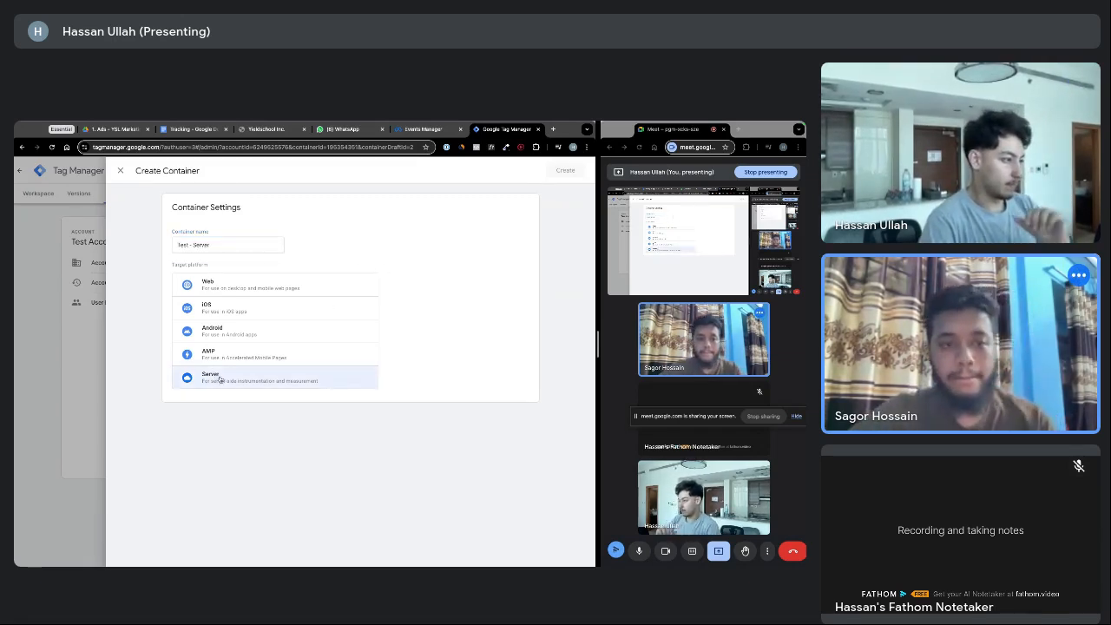
pyautogui.click(565, 170)
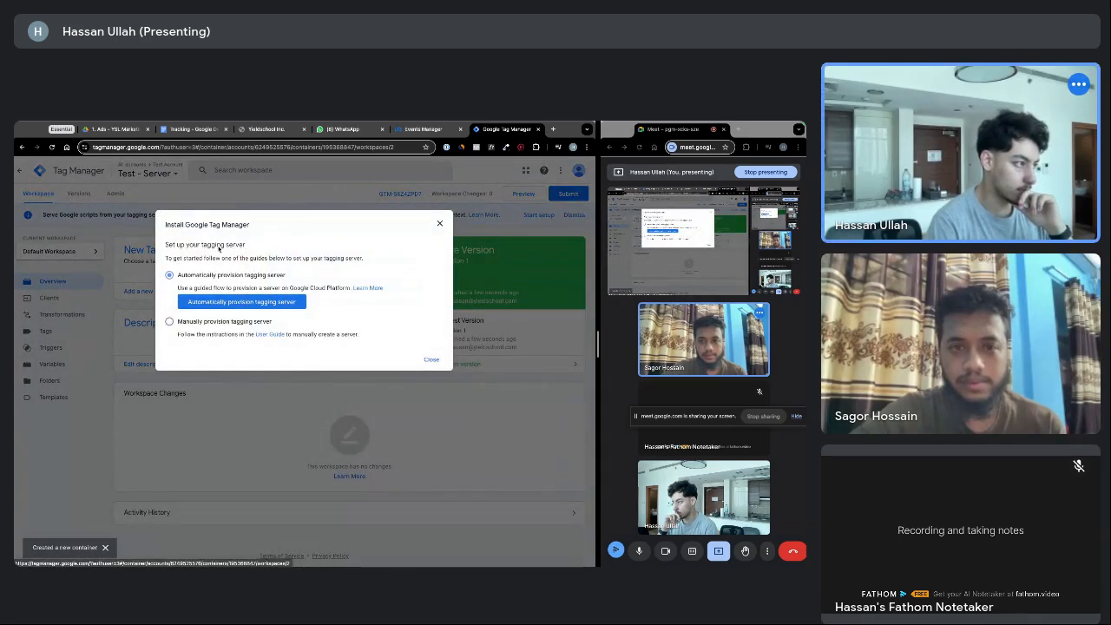
# Close the tagging server setup prompt to reach the new container's workspace
pyautogui.moveTo(180, 259); pyautogui.dragTo(311, 260)
pyautogui.click(323, 261)
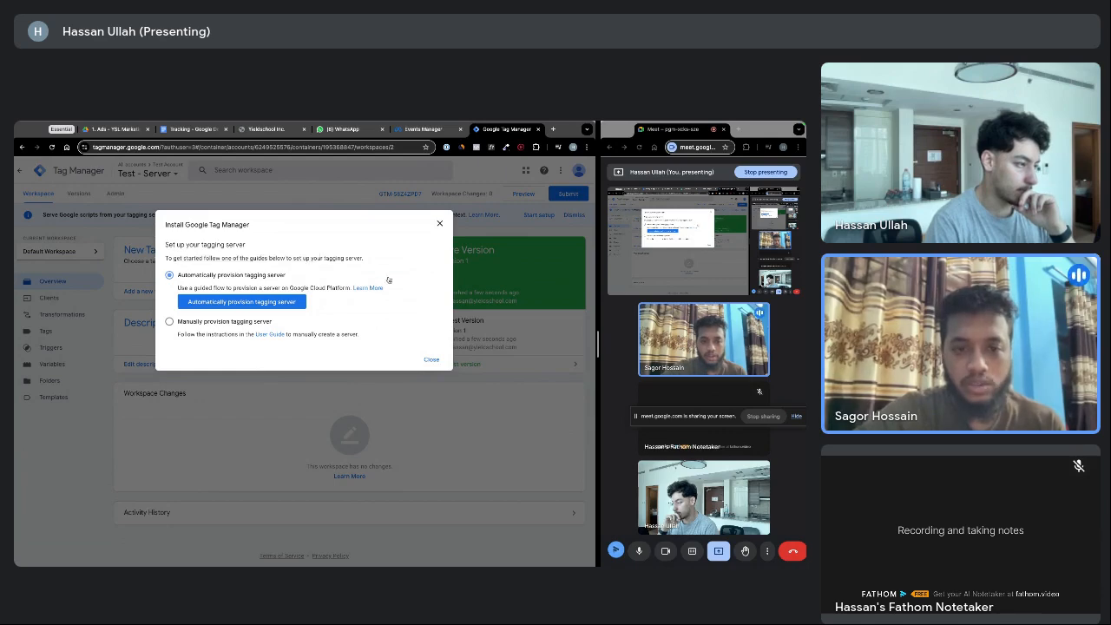
pyautogui.click(432, 359)
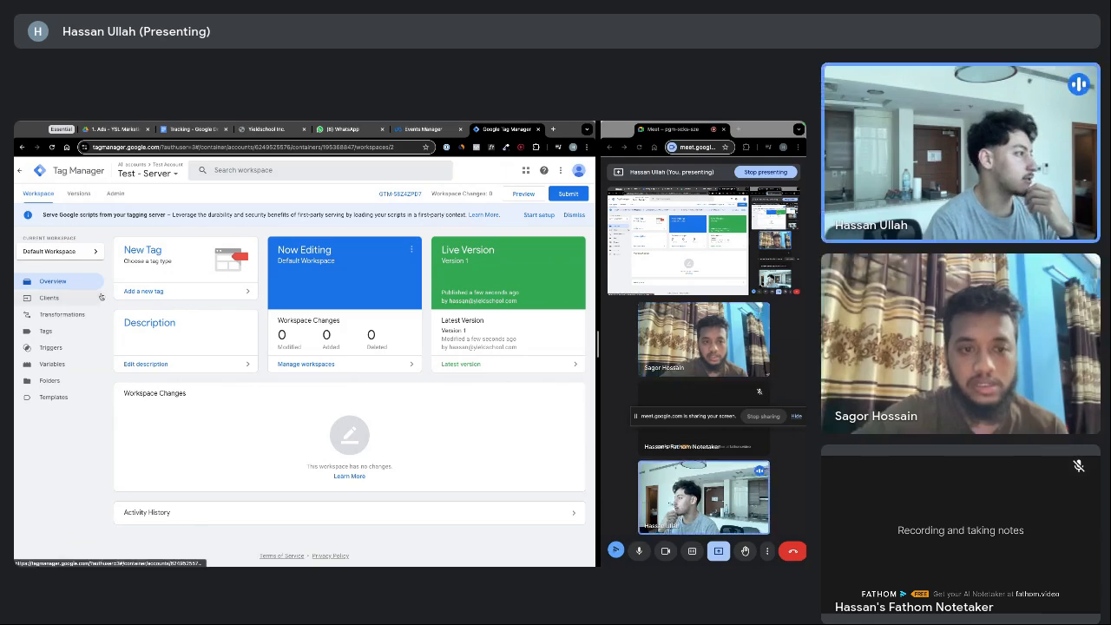
# Pick the Test - Web container under Test Account from the container picker
pyautogui.click(177, 173)
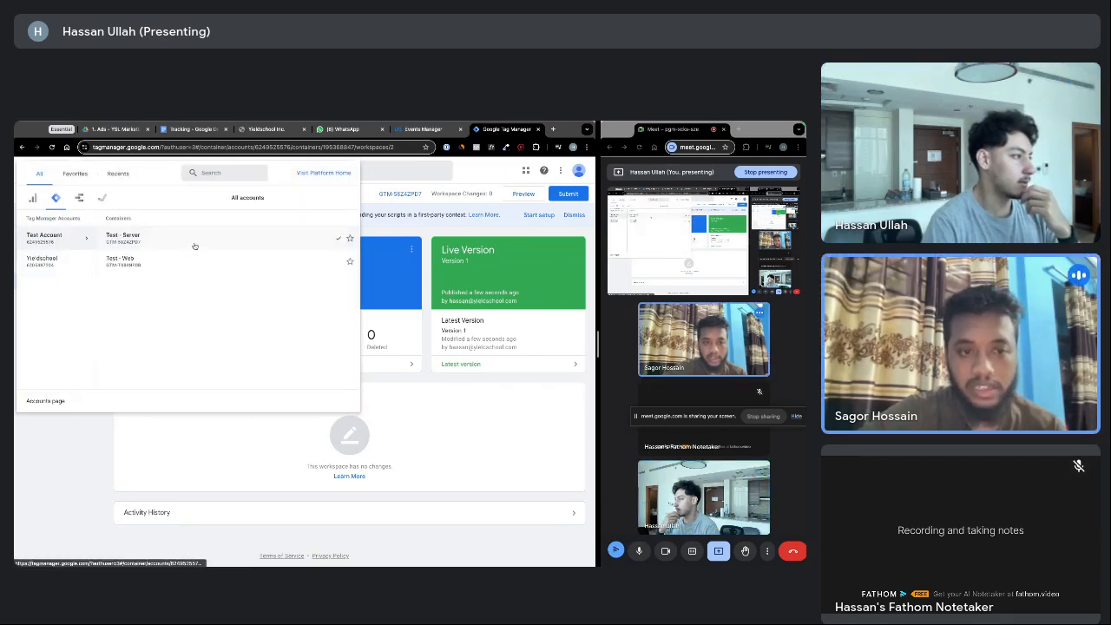
pyautogui.click(136, 263)
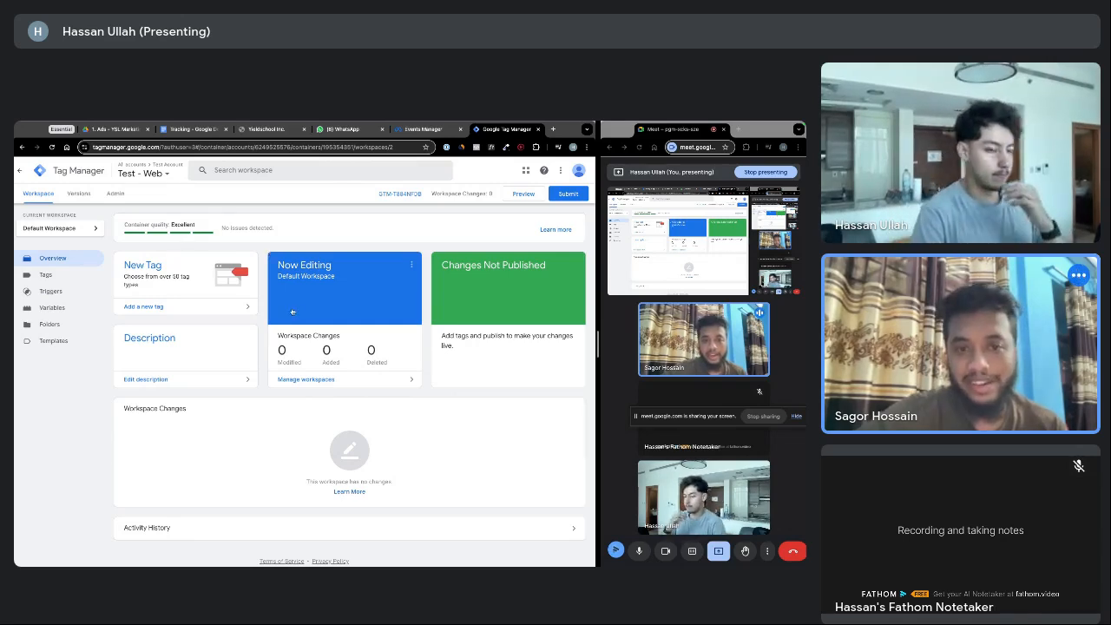
pyautogui.press('XF86AudioRaiseVolume')
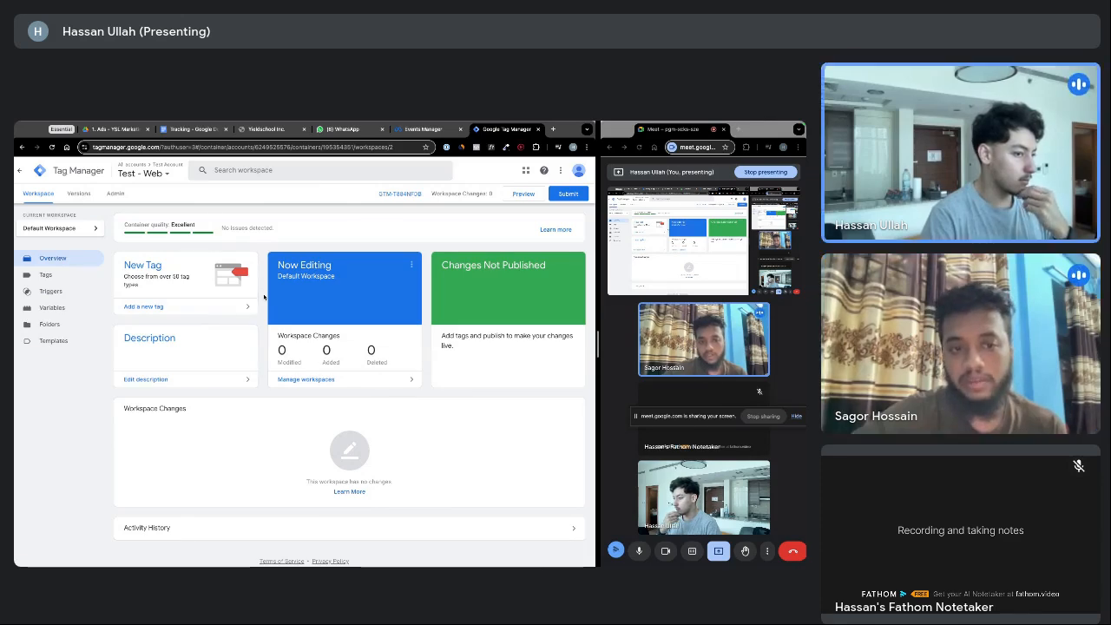
pyautogui.press('XF86AudioRaiseVolume')
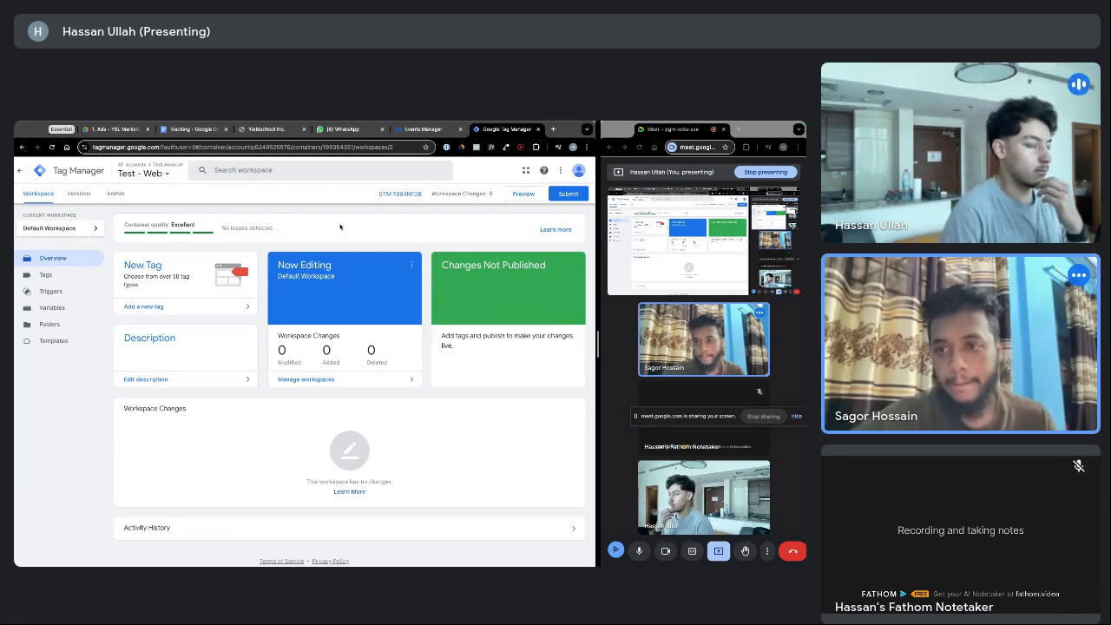
# Check the Meta pixel's test events and the Create options, then dismiss them
pyautogui.click(422, 129)
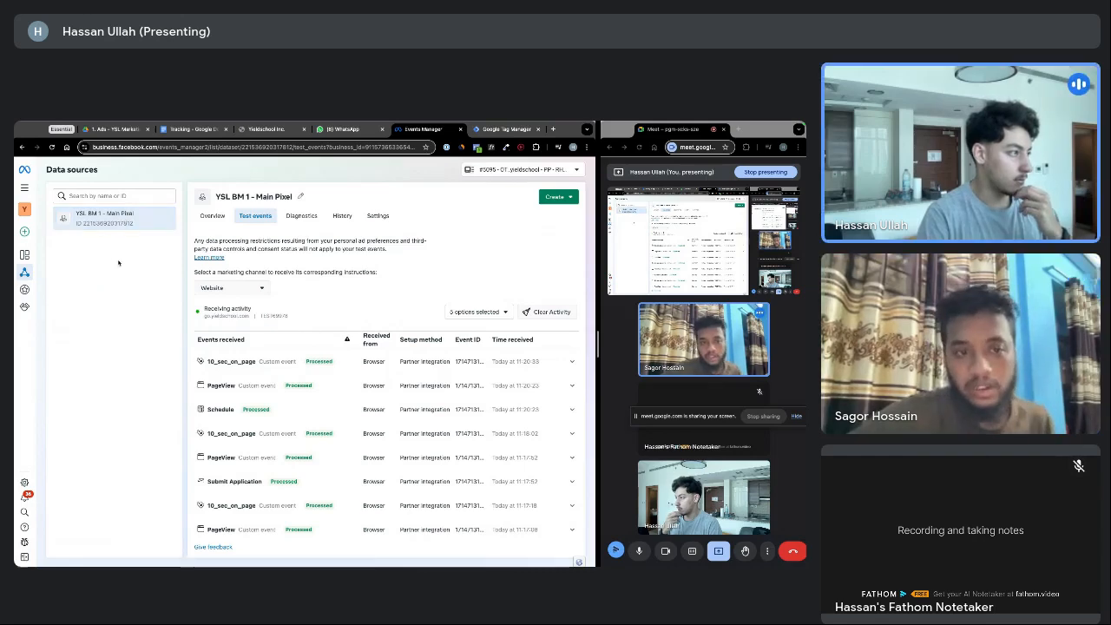
pyautogui.click(554, 197)
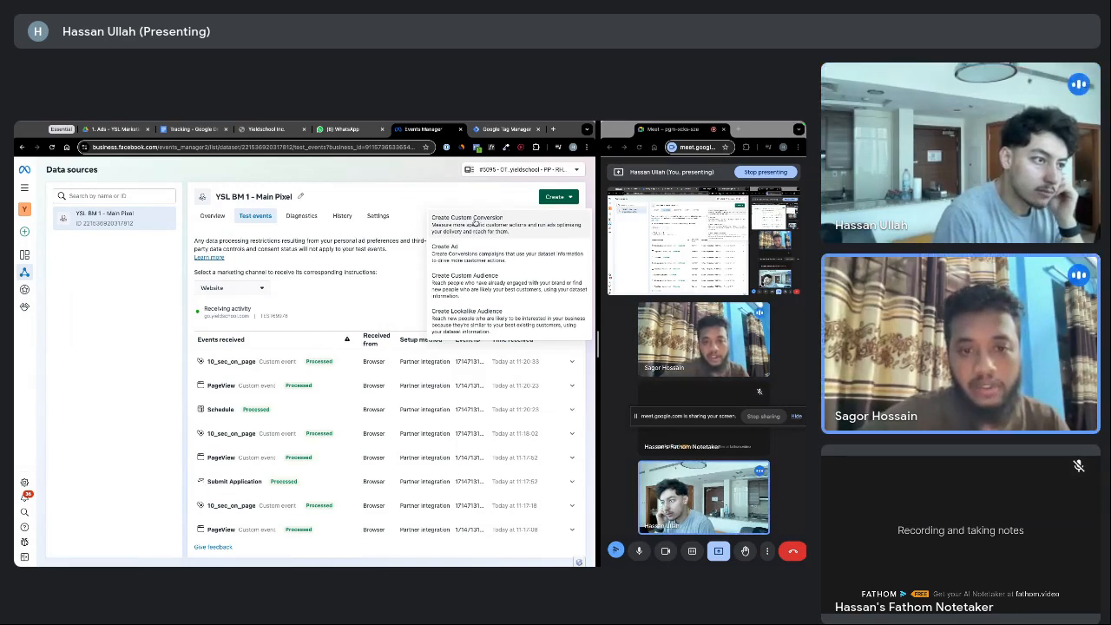
pyautogui.click(412, 205)
# Go to Data sources and choose Connect data sources
pyautogui.moveTo(36, 272)
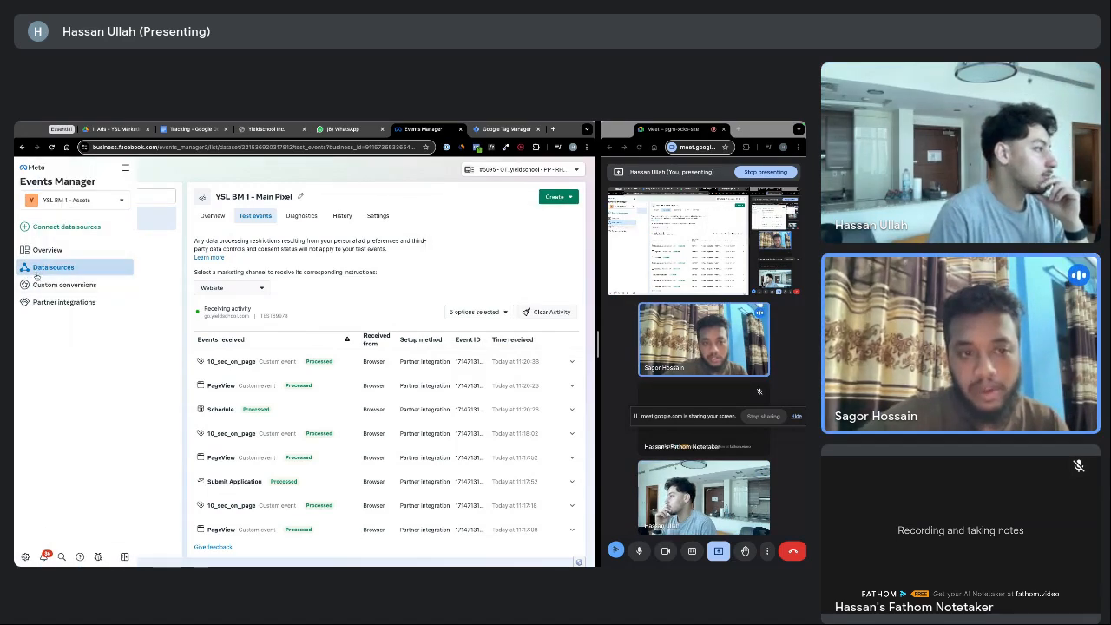
pyautogui.click(43, 268)
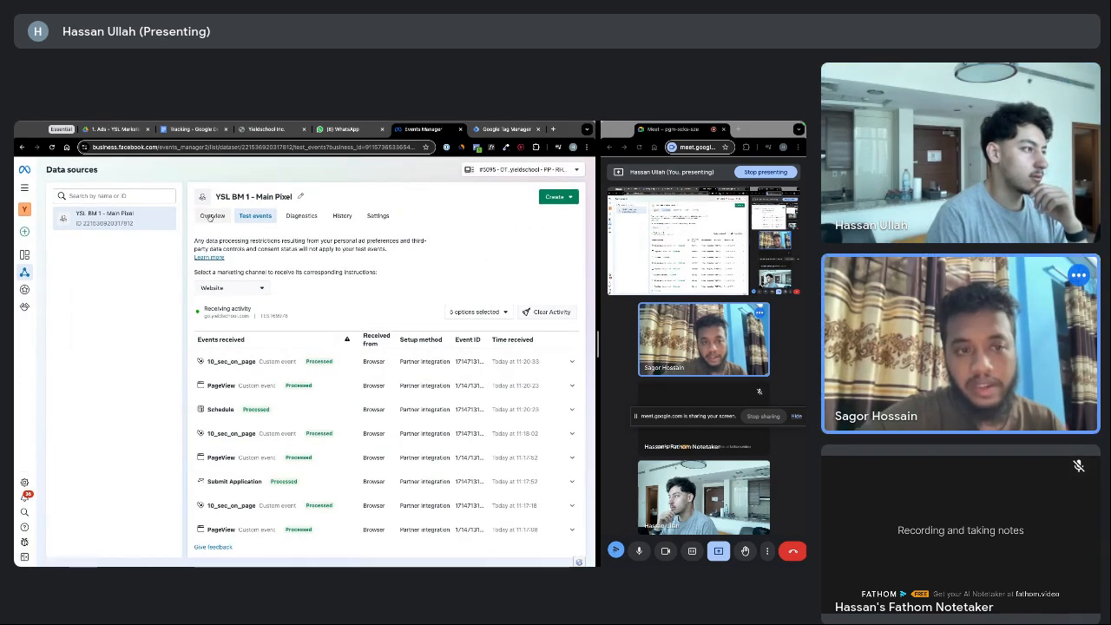
pyautogui.moveTo(31, 252)
pyautogui.click(58, 230)
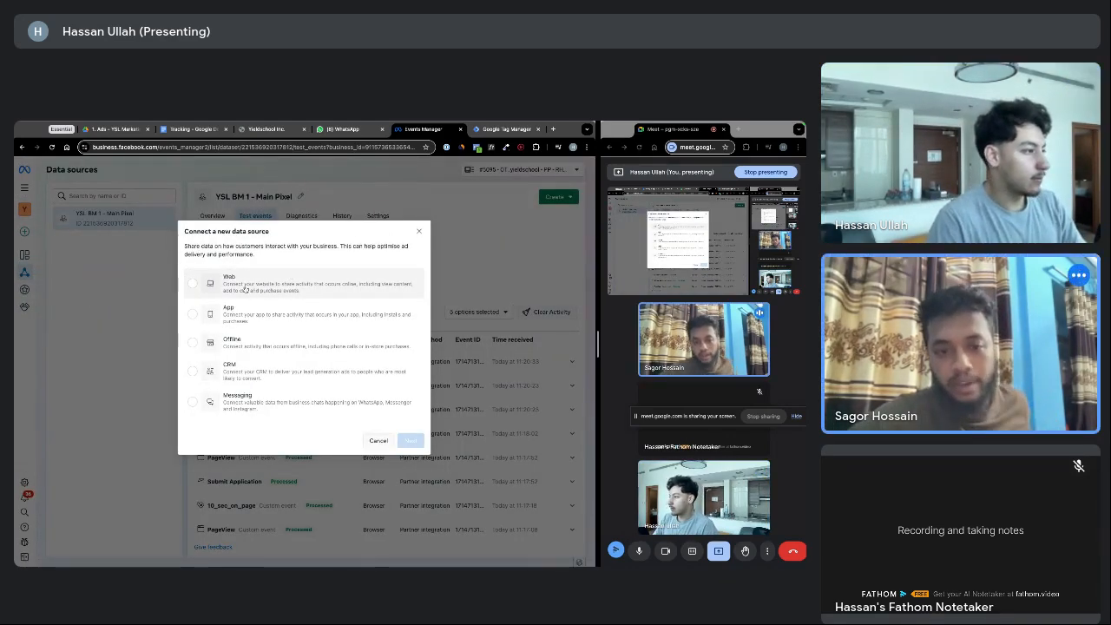
# Choose Web as the data source and create a dataset named 'Test Pixel'
pyautogui.click(254, 289)
pyautogui.click(411, 441)
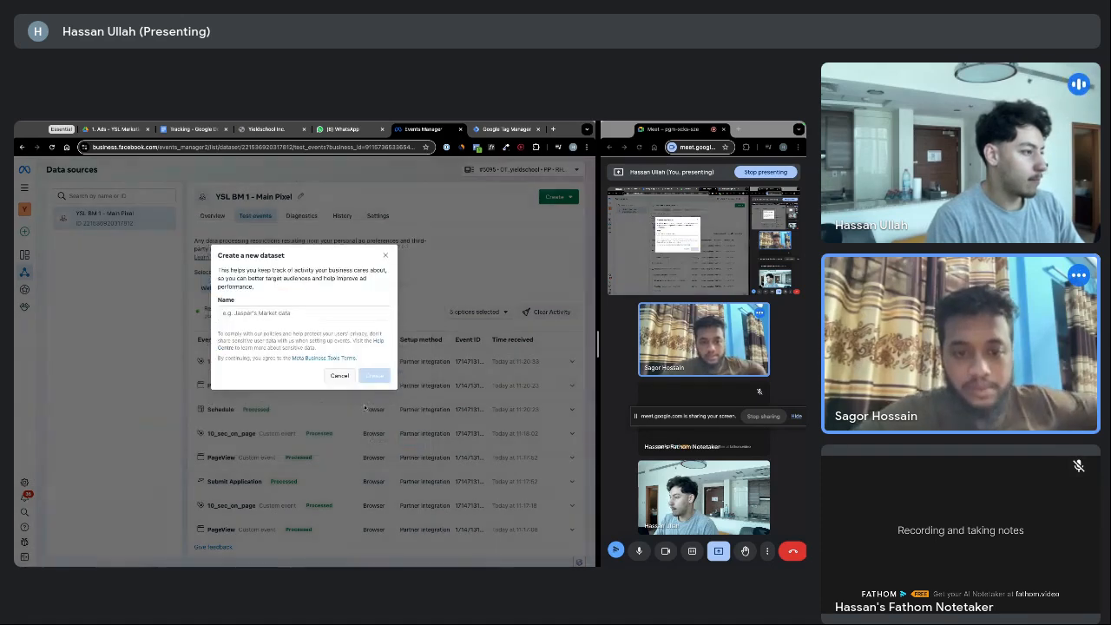
pyautogui.write('Tost')
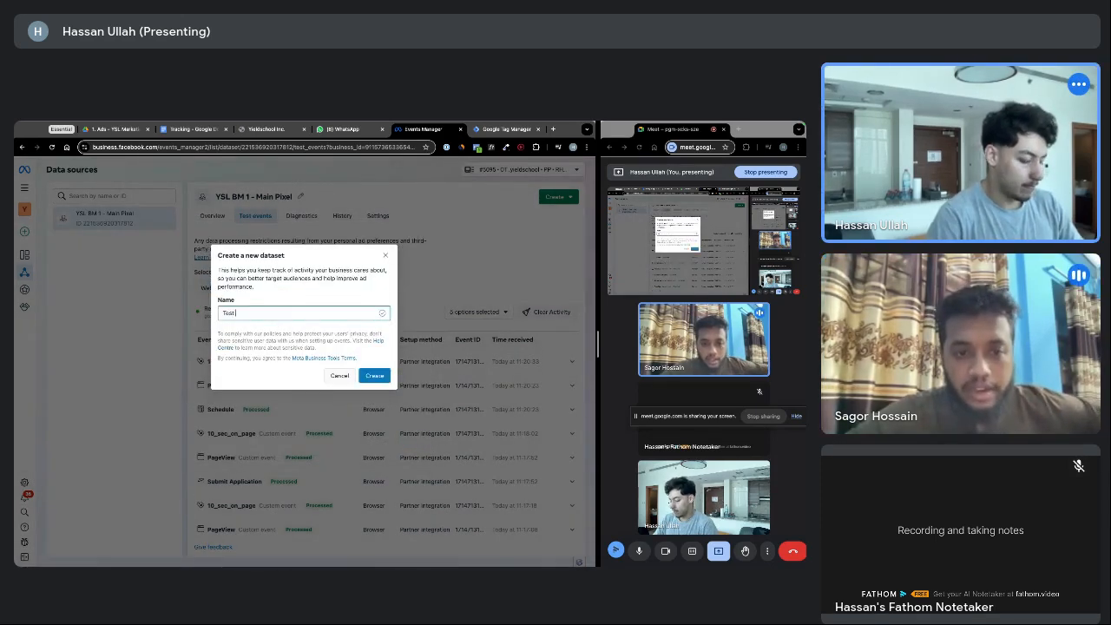
pyautogui.write(' Pixel')
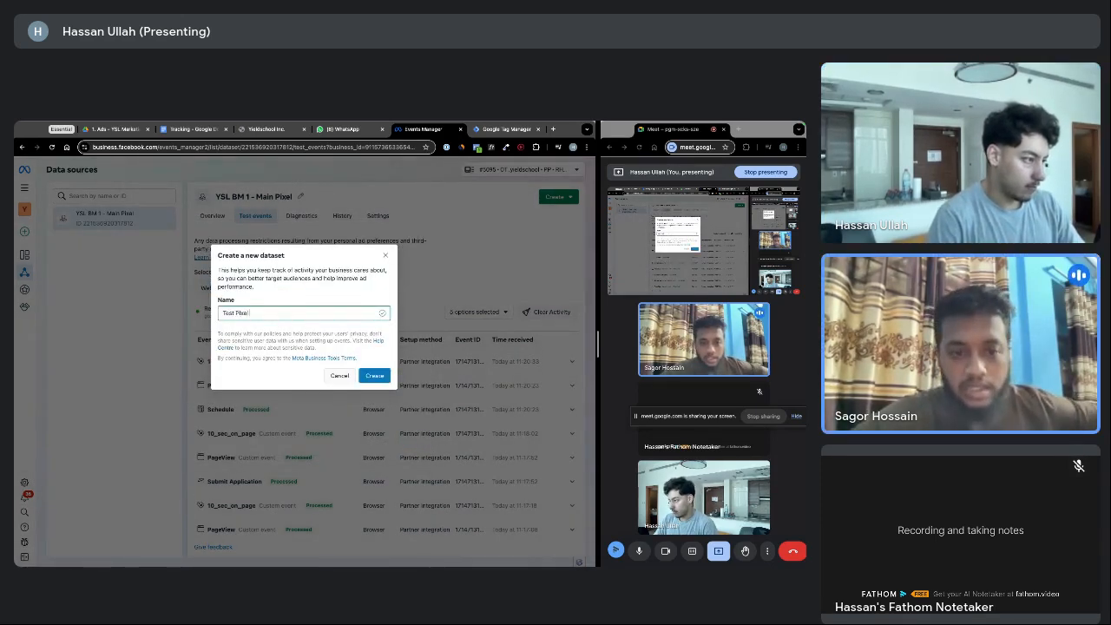
pyautogui.click(375, 376)
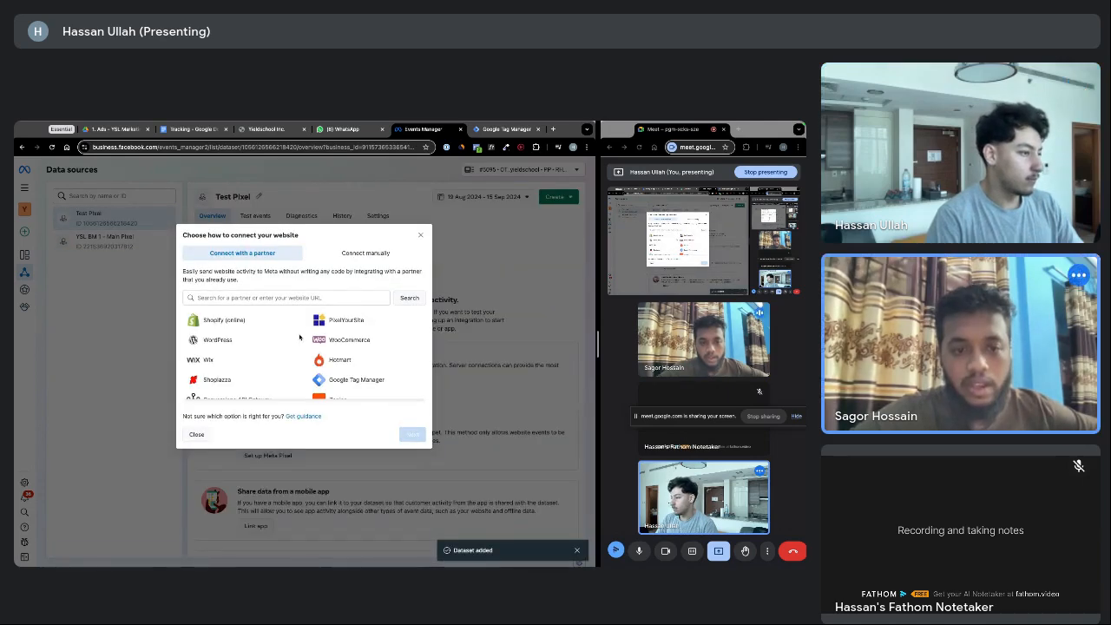
# Review the manual website connection option, then close the connection dialog
pyautogui.scroll(-2, 298, 338)
pyautogui.scroll(-2, 299, 338)
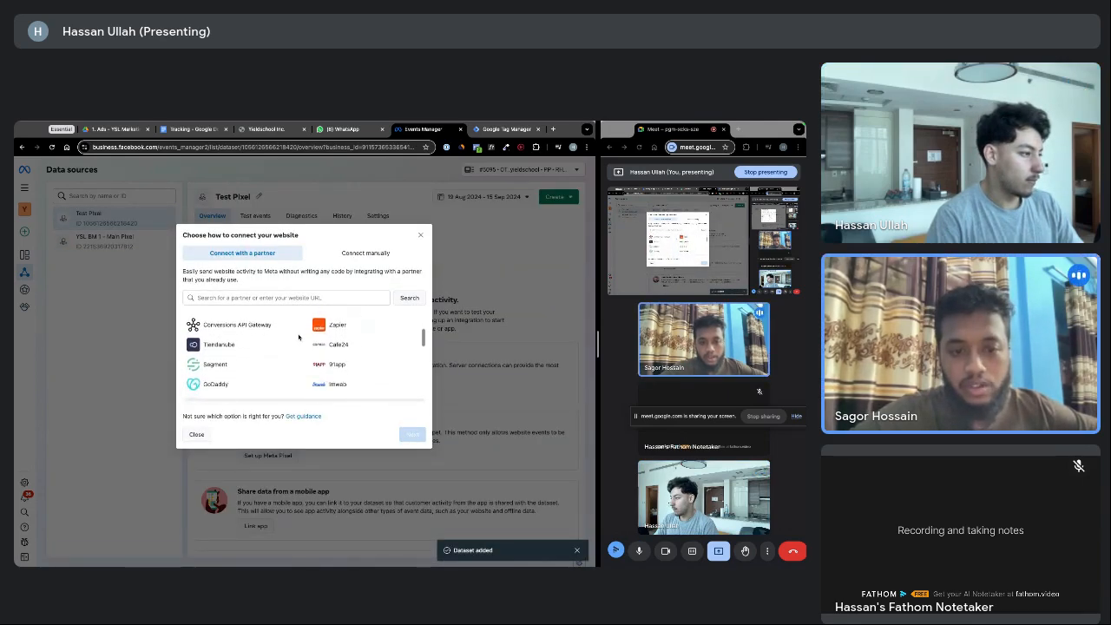
pyautogui.scroll(-5, 298, 338)
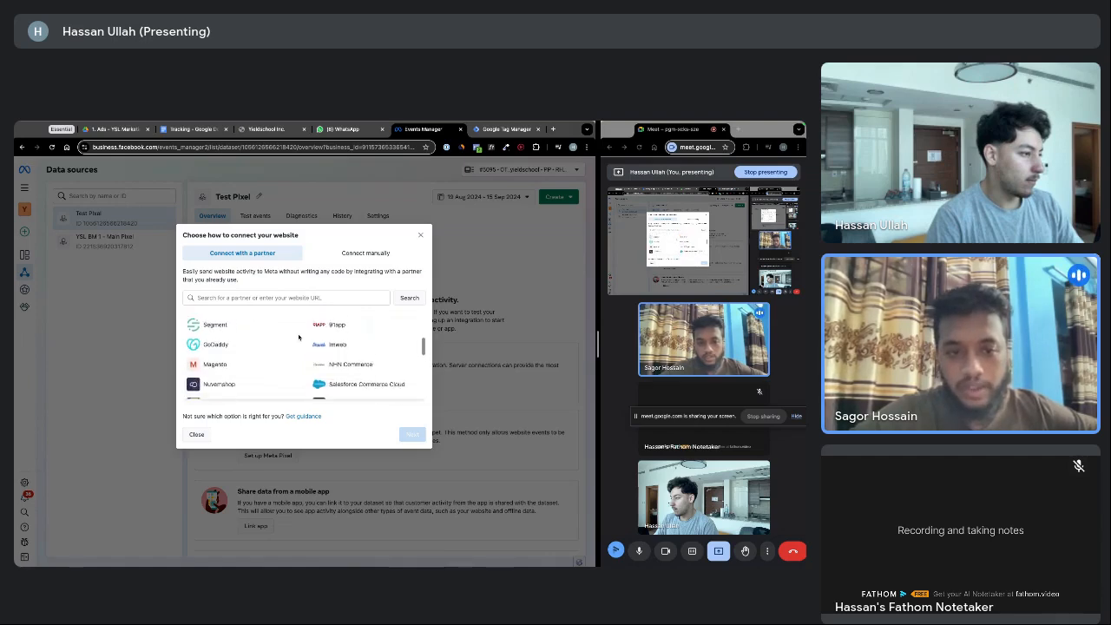
pyautogui.scroll(-4, 299, 338)
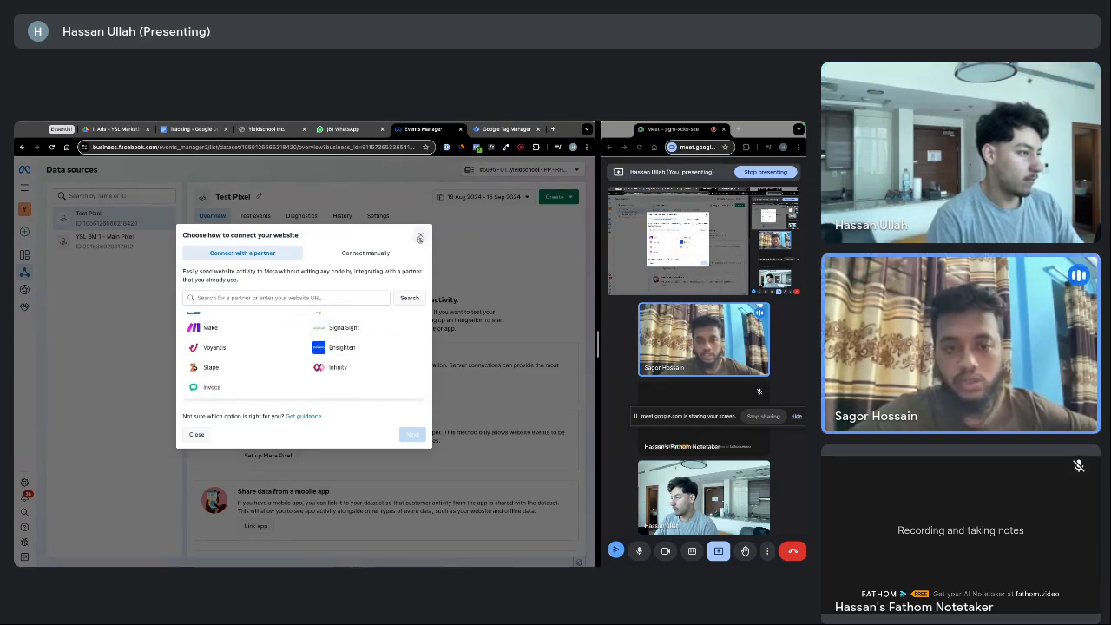
pyautogui.click(366, 253)
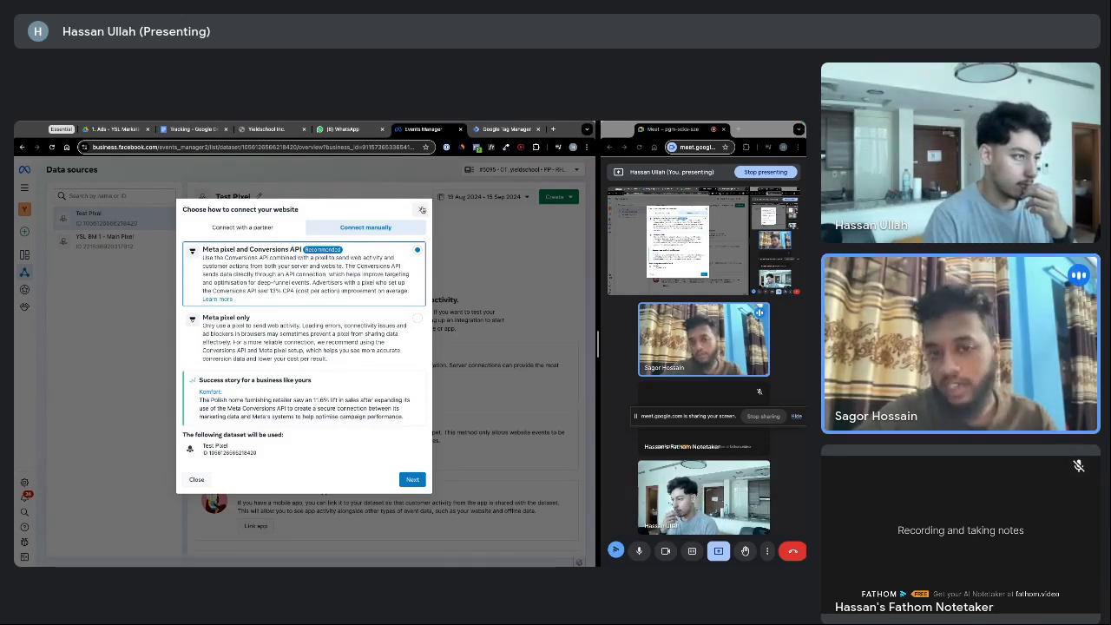
pyautogui.click(422, 210)
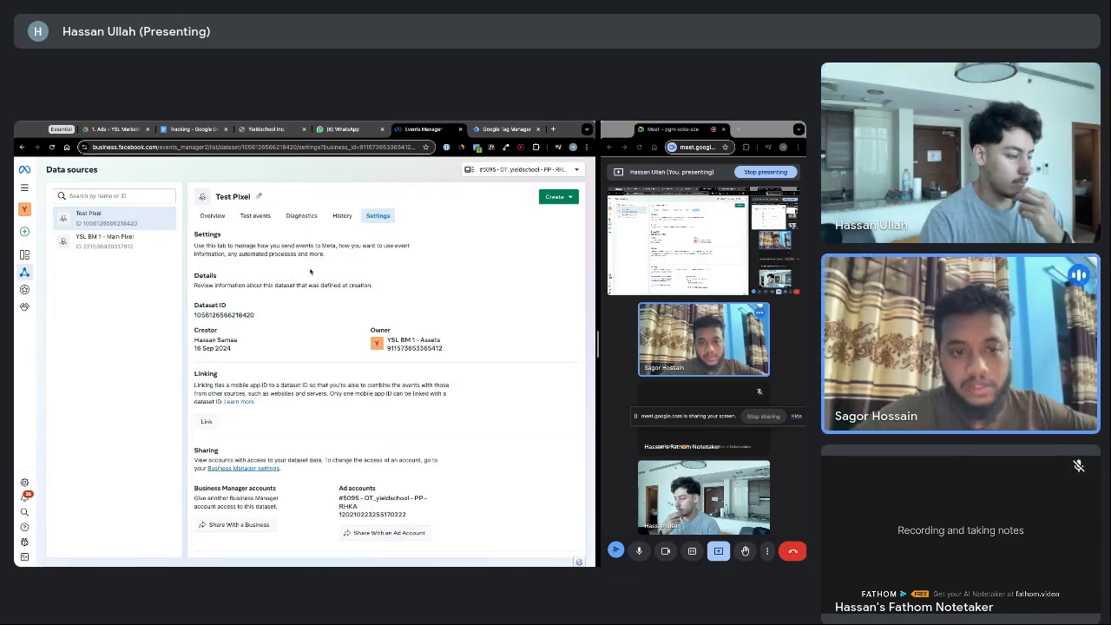
# Copy the Test Pixel dataset ID from its Settings page and return to Tag Manager
pyautogui.scroll(-1, 278, 276)
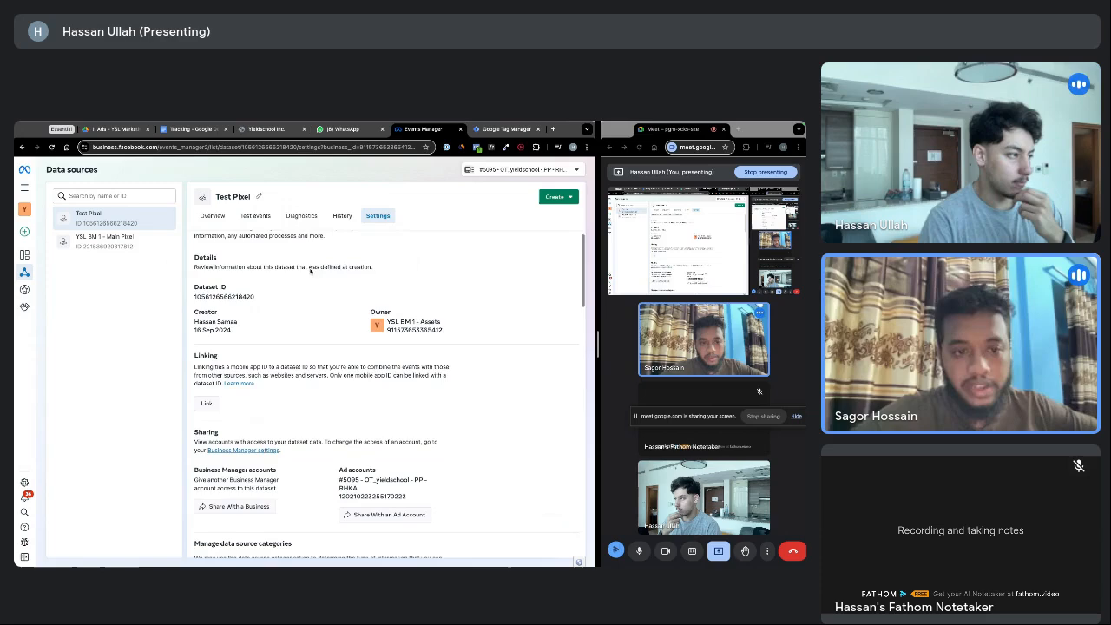
pyautogui.click(209, 291)
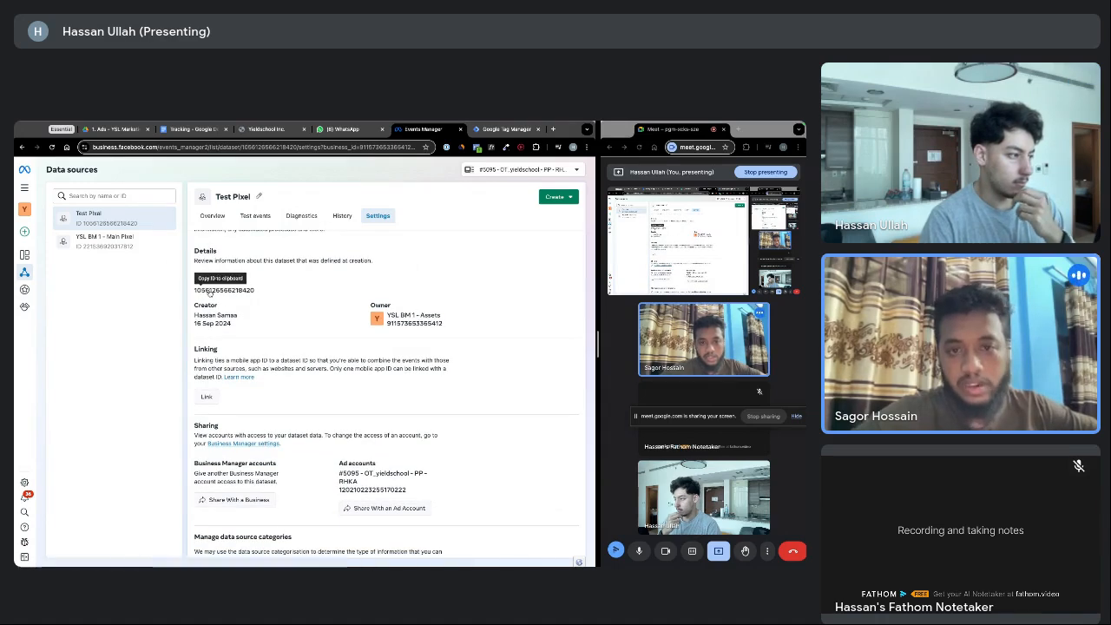
pyautogui.scroll(-1, 209, 291)
pyautogui.scroll(3, 403, 225)
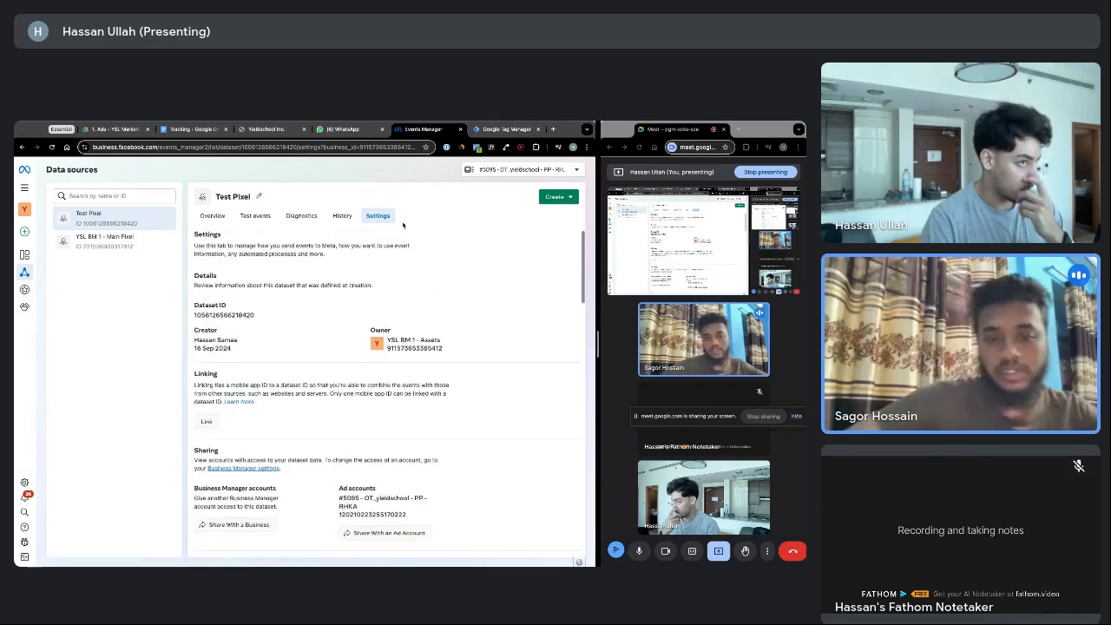
pyautogui.hotkey('ctrl', 'Tab')
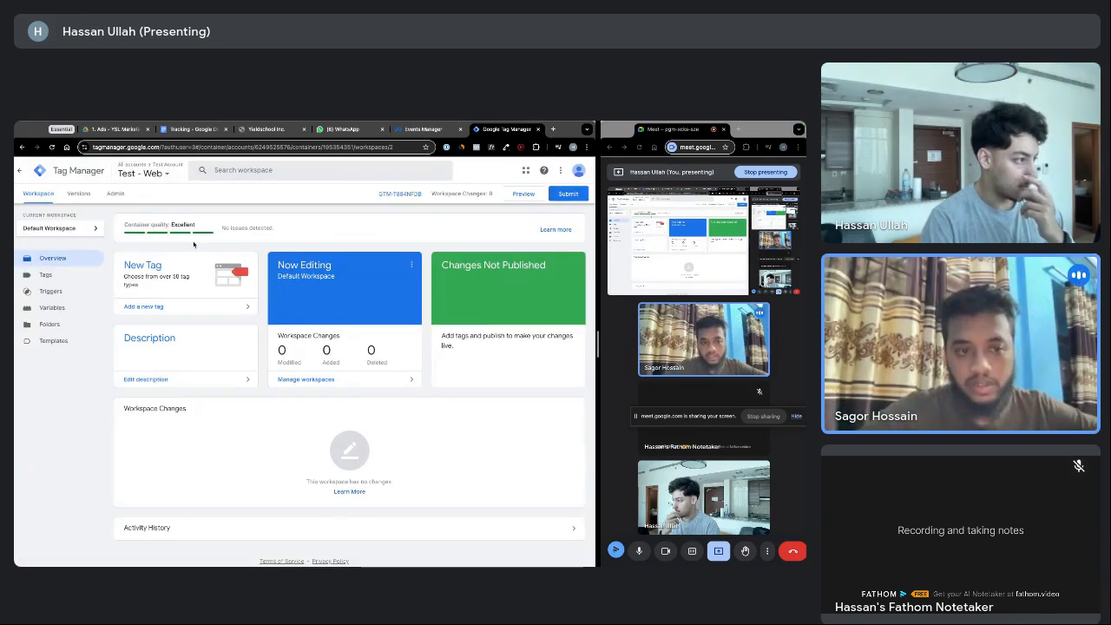
# Open the Variables page of the Test - Web workspace
pyautogui.click(49, 309)
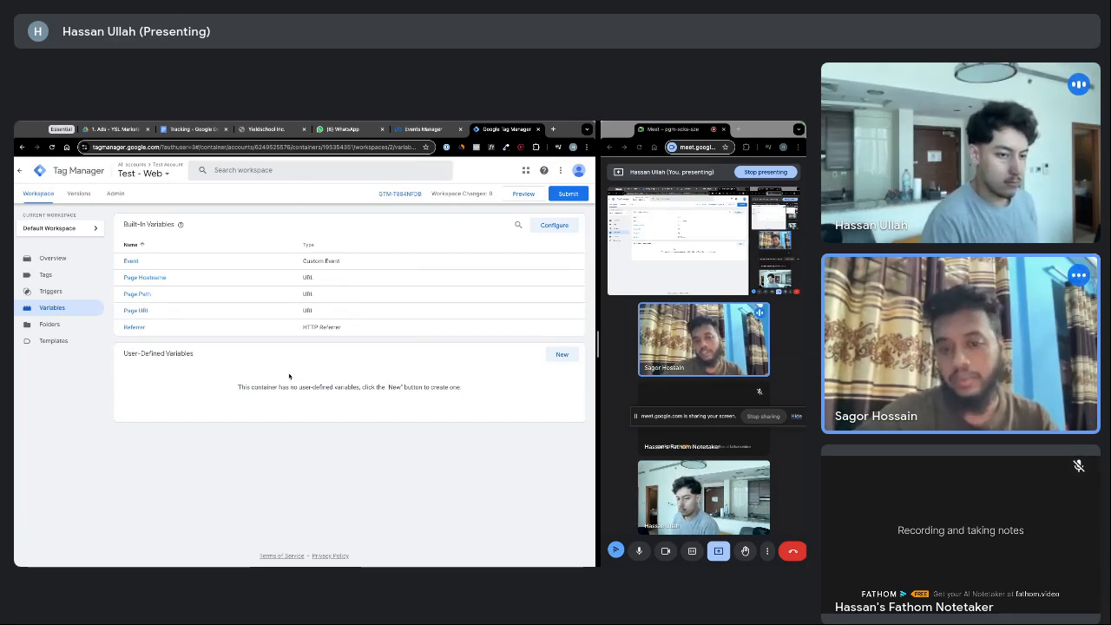
# Create a new Constant variable whose value is the pasted Test Pixel dataset ID
pyautogui.click(562, 356)
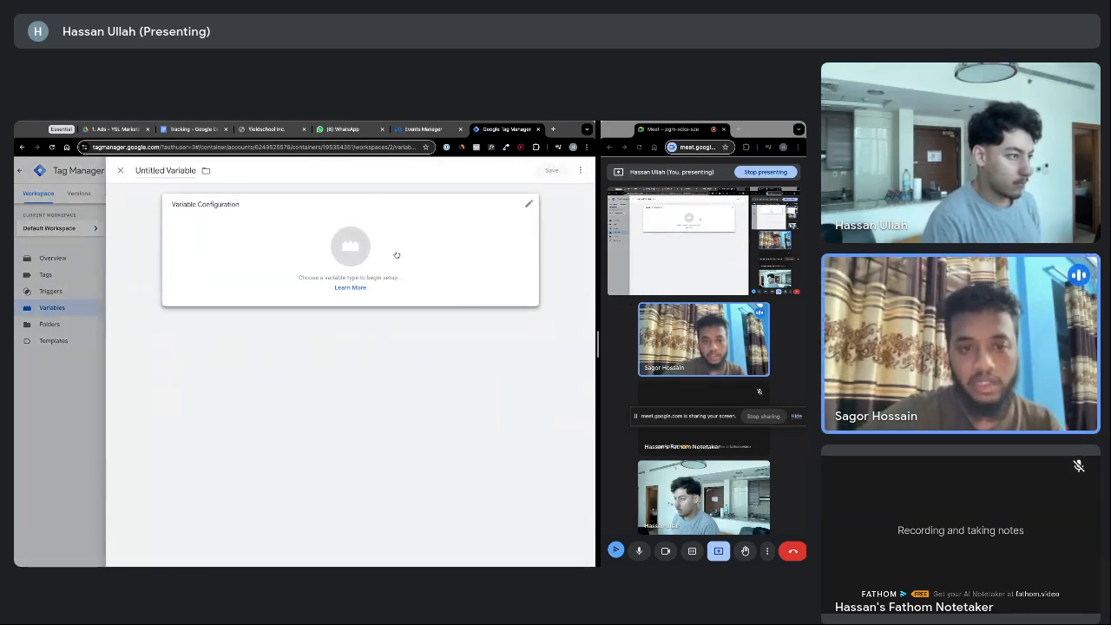
pyautogui.click(400, 260)
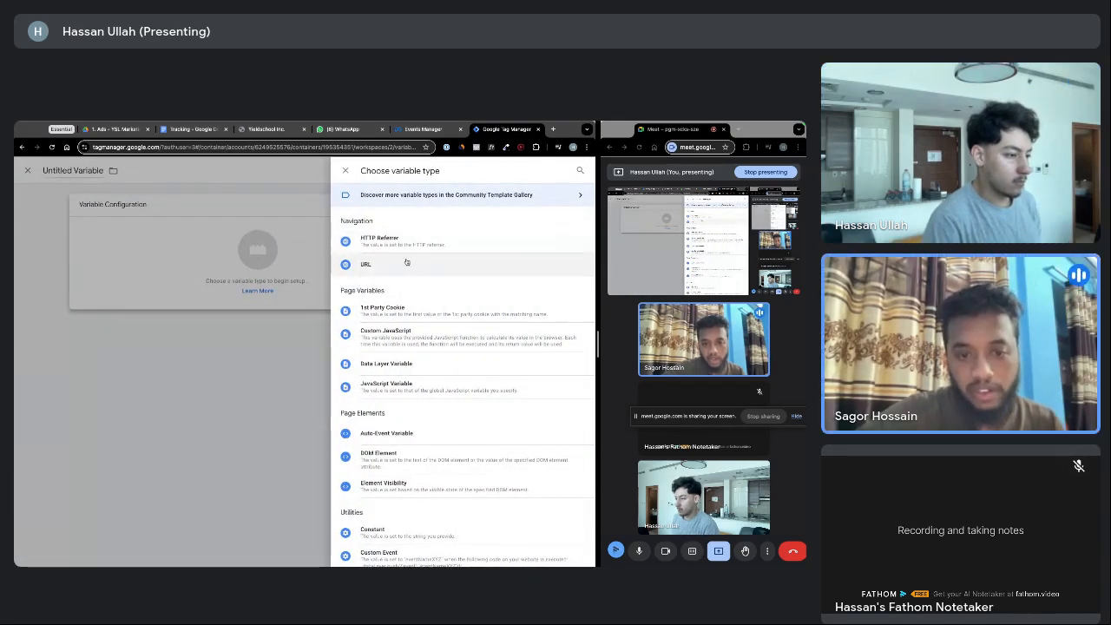
pyautogui.scroll(-5, 405, 262)
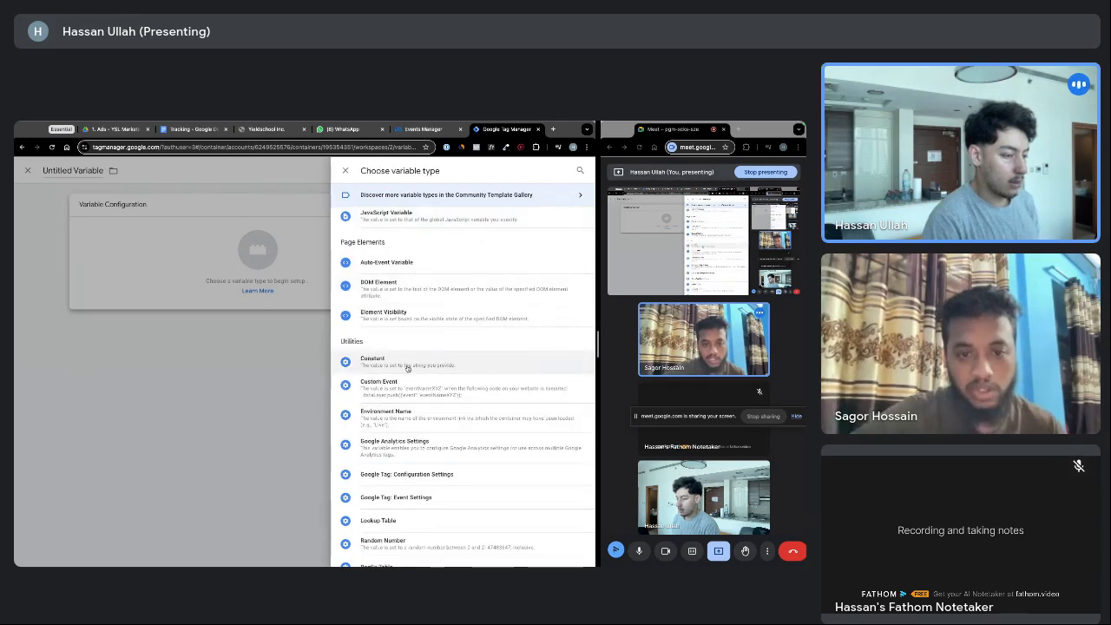
pyautogui.click(407, 368)
pyautogui.click(201, 290)
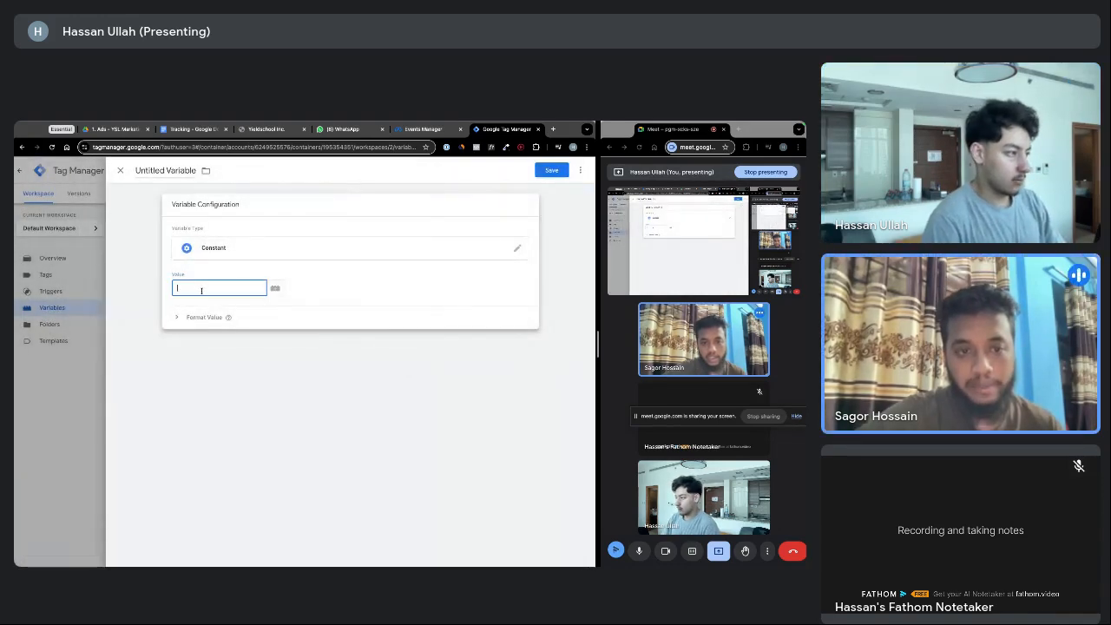
pyautogui.hotkey('ctrl', 'v')
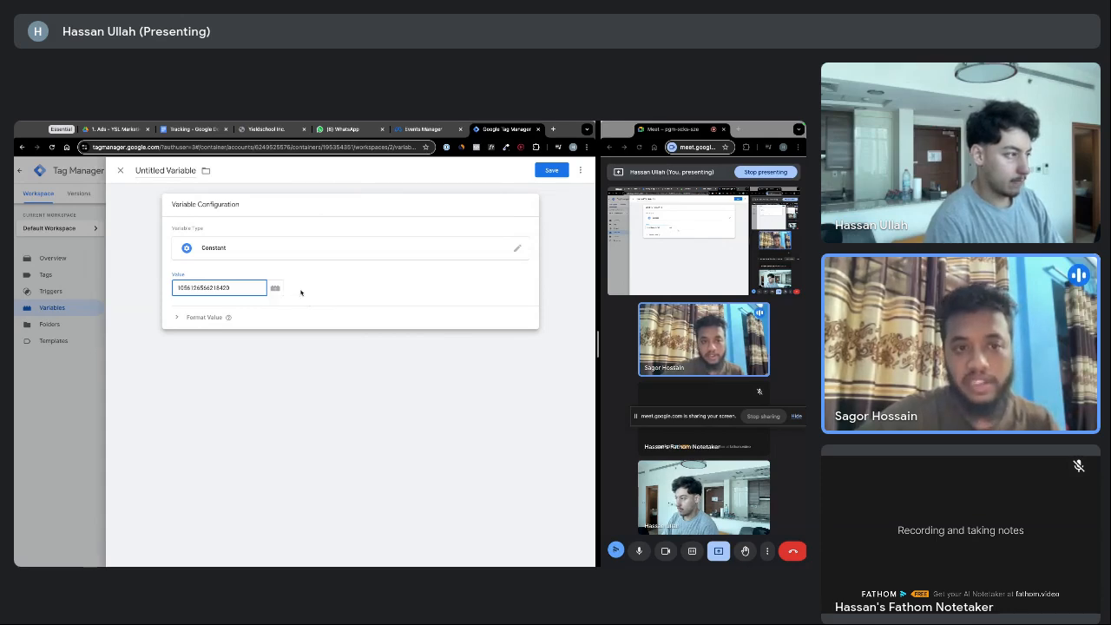
pyautogui.click(278, 249)
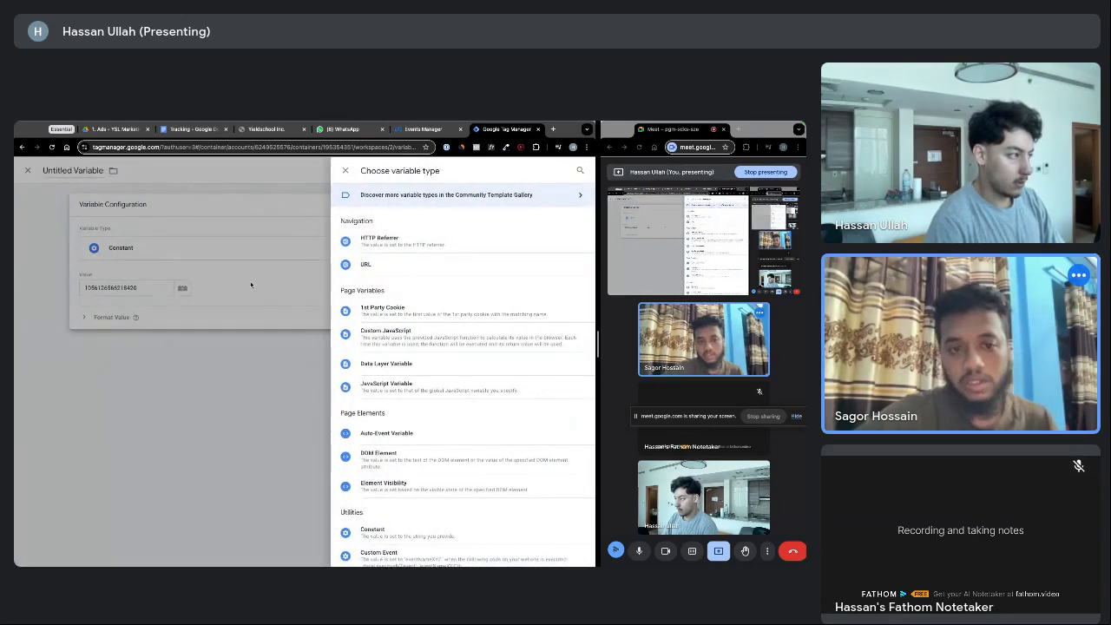
pyautogui.click(251, 285)
pyautogui.click(518, 252)
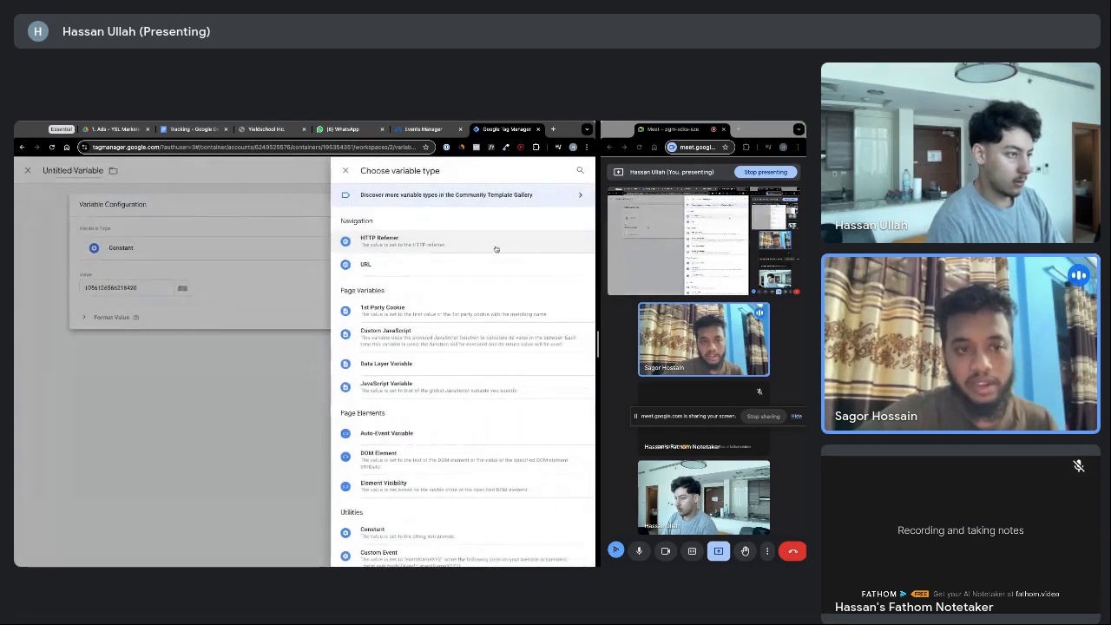
pyautogui.click(270, 299)
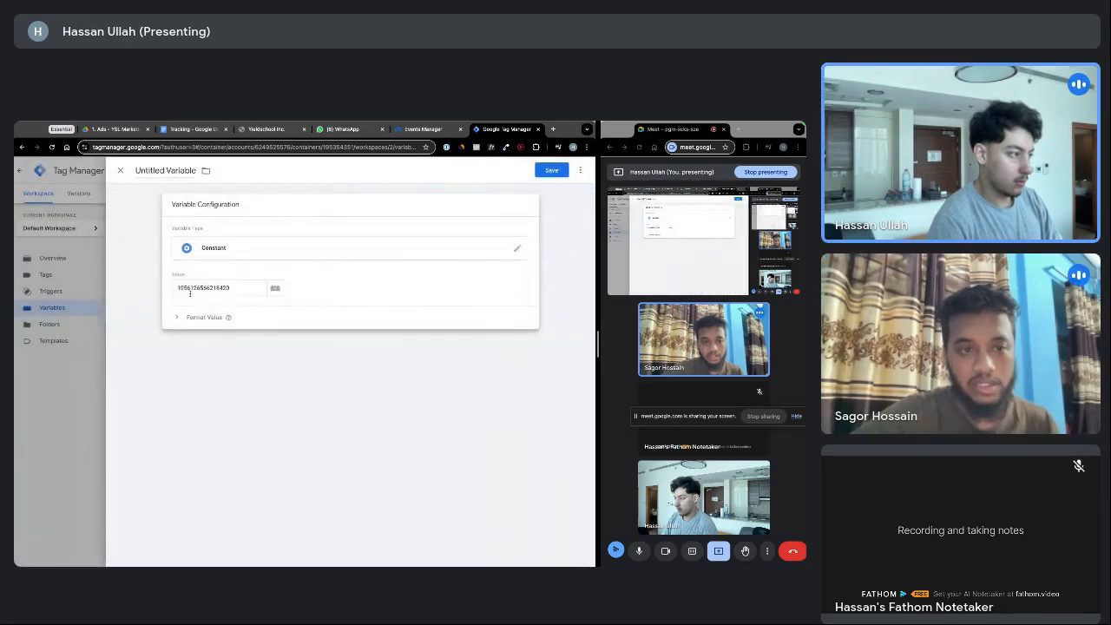
# Name the variable 'Meta Pixel' and save it
pyautogui.click(165, 171)
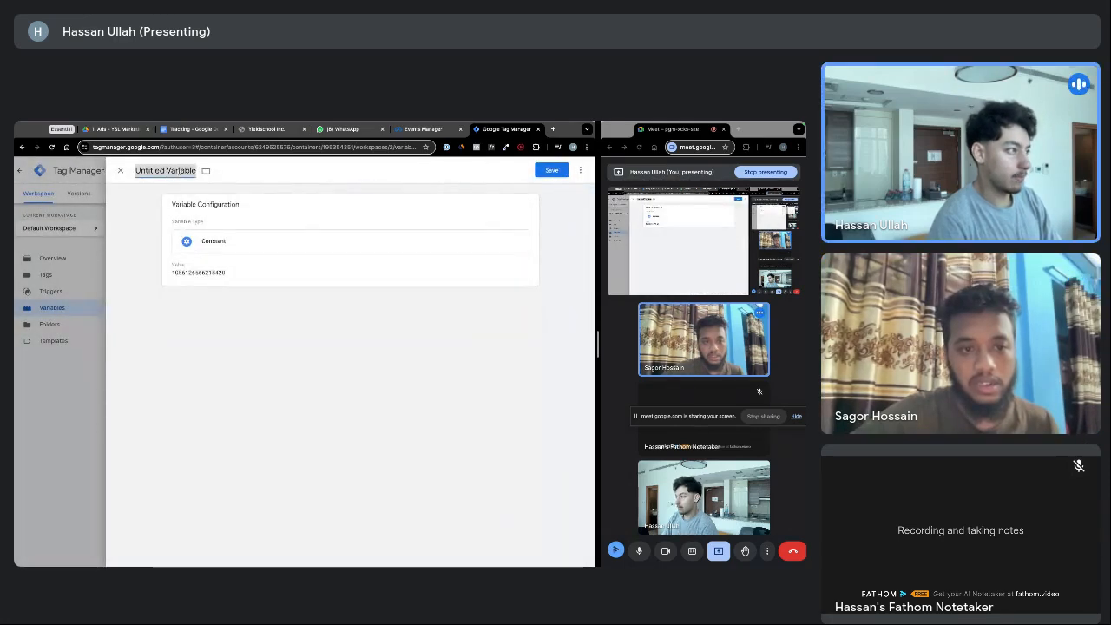
pyautogui.write('FB')
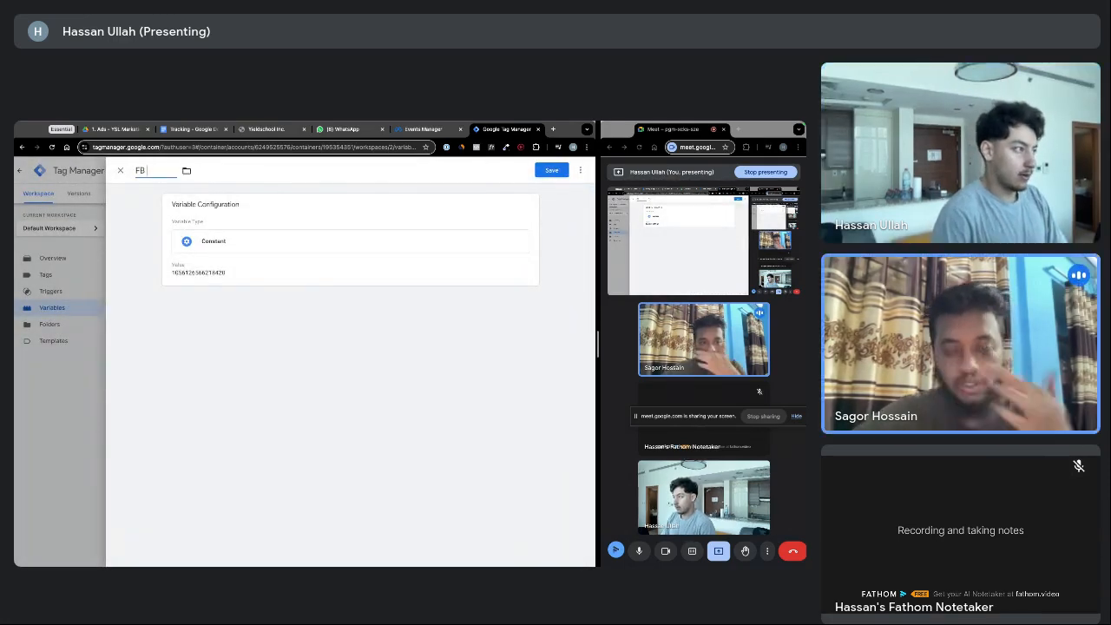
pyautogui.write(' Pixel')
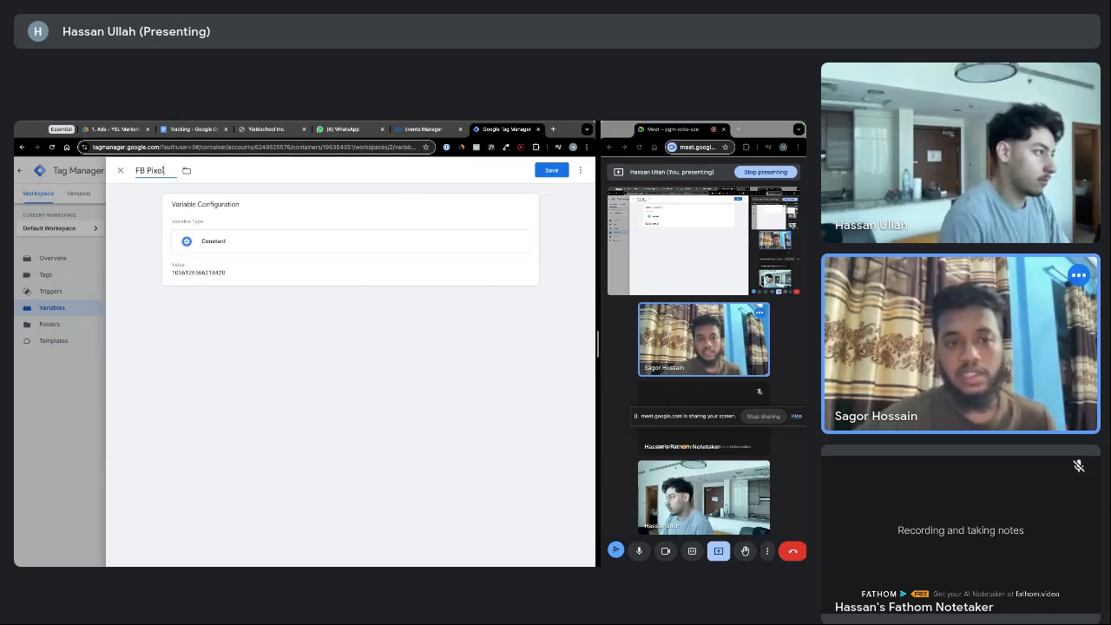
pyautogui.press('BackSpace')
pyautogui.press('BackSpace')
pyautogui.write('Me')
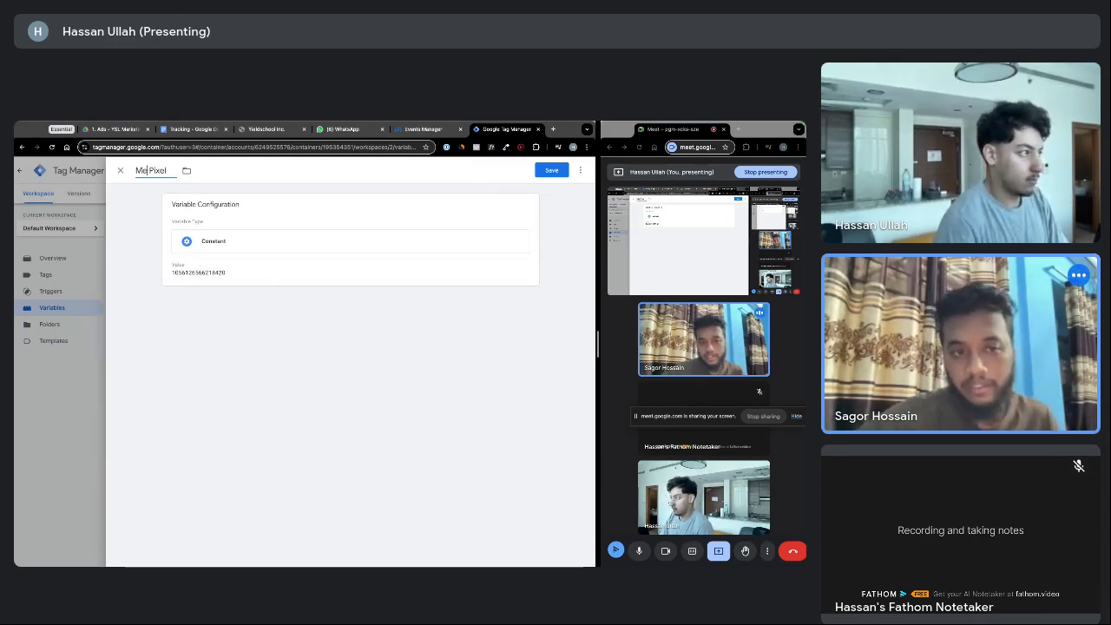
pyautogui.write('ta')
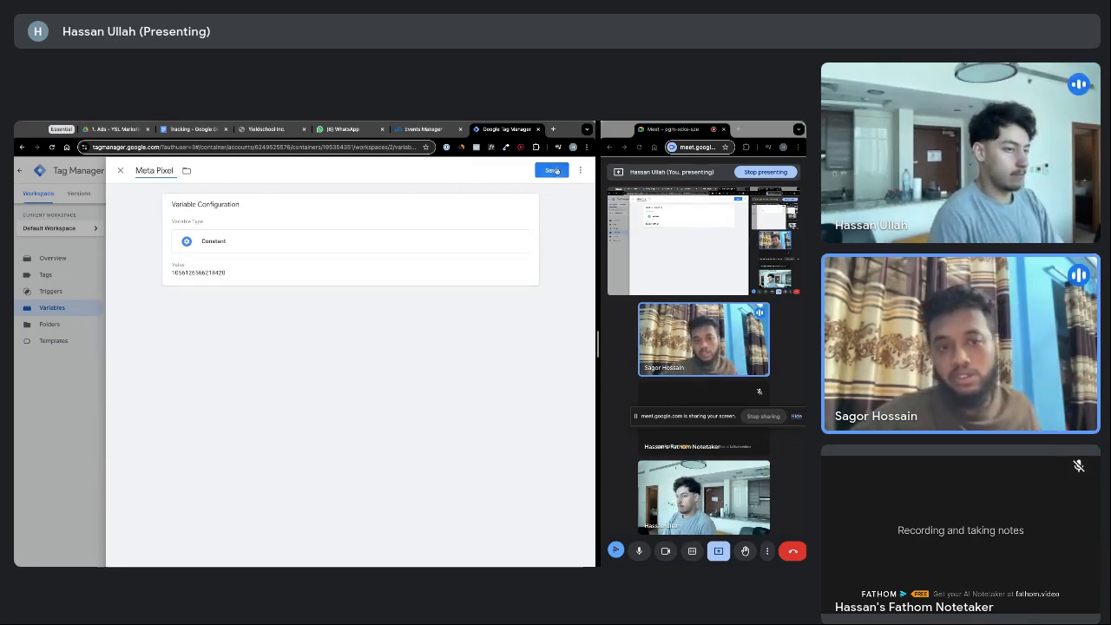
pyautogui.click(552, 170)
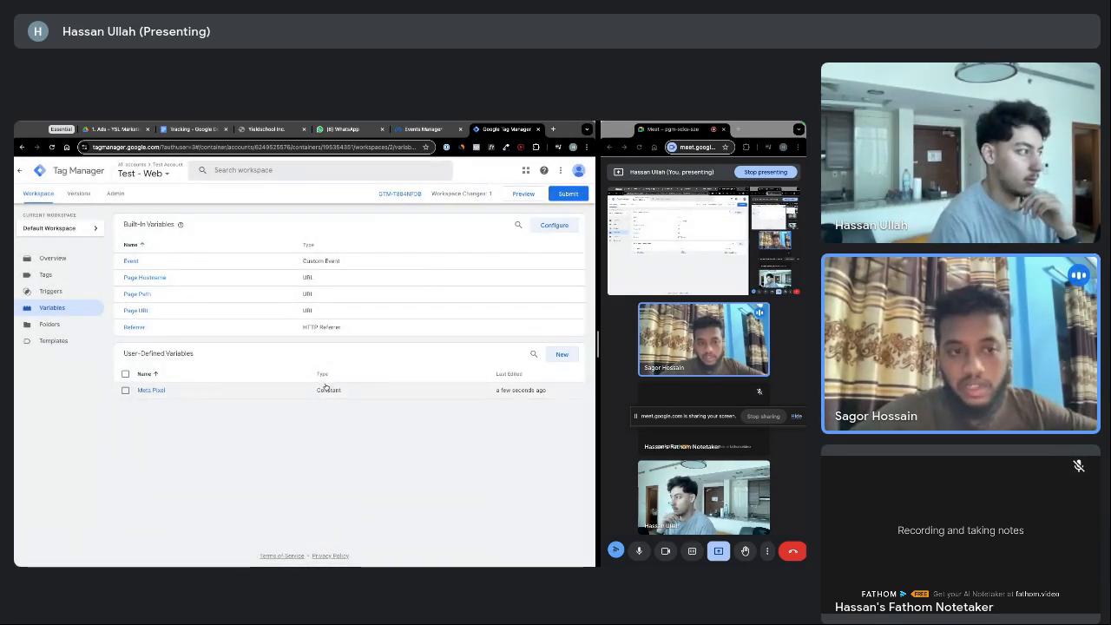
# From the Tags page, create a new tag and browse the available tag types
pyautogui.click(56, 280)
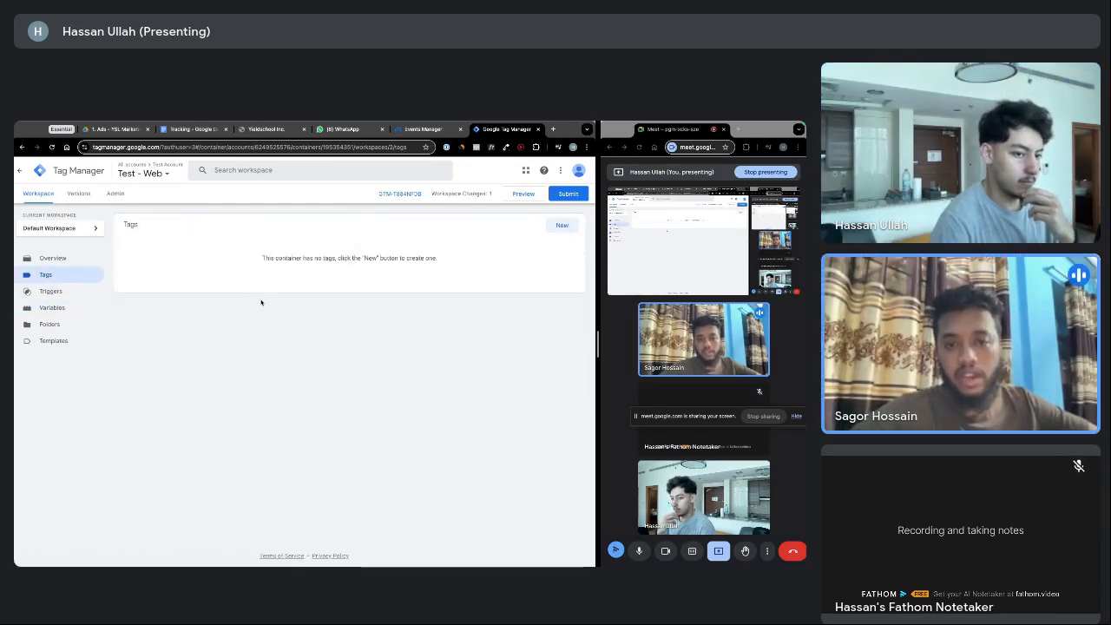
pyautogui.click(563, 226)
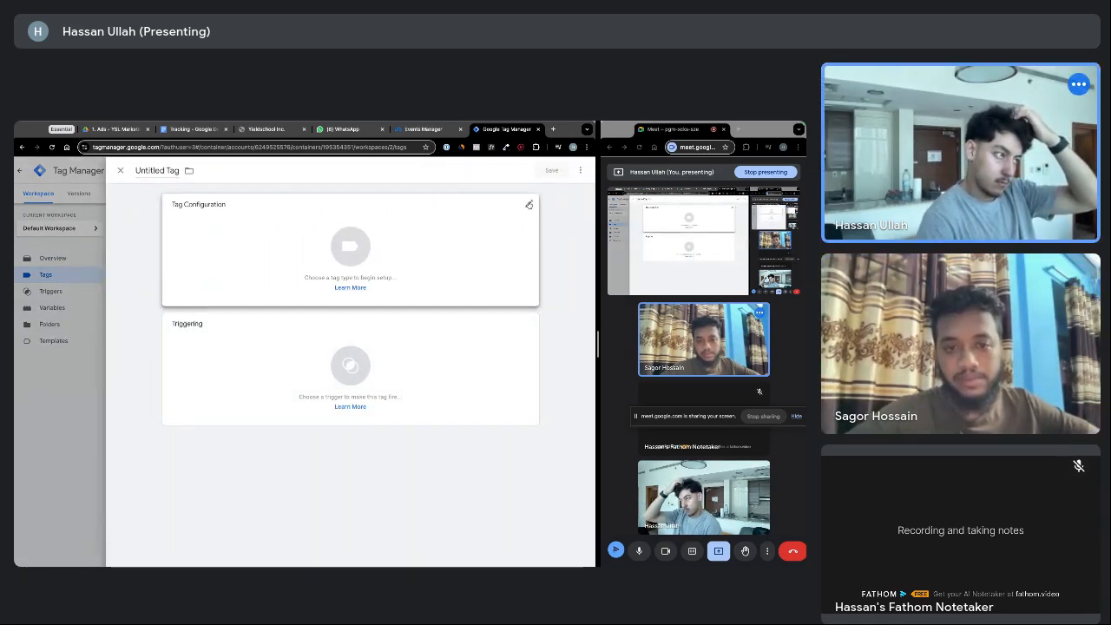
pyautogui.click(527, 206)
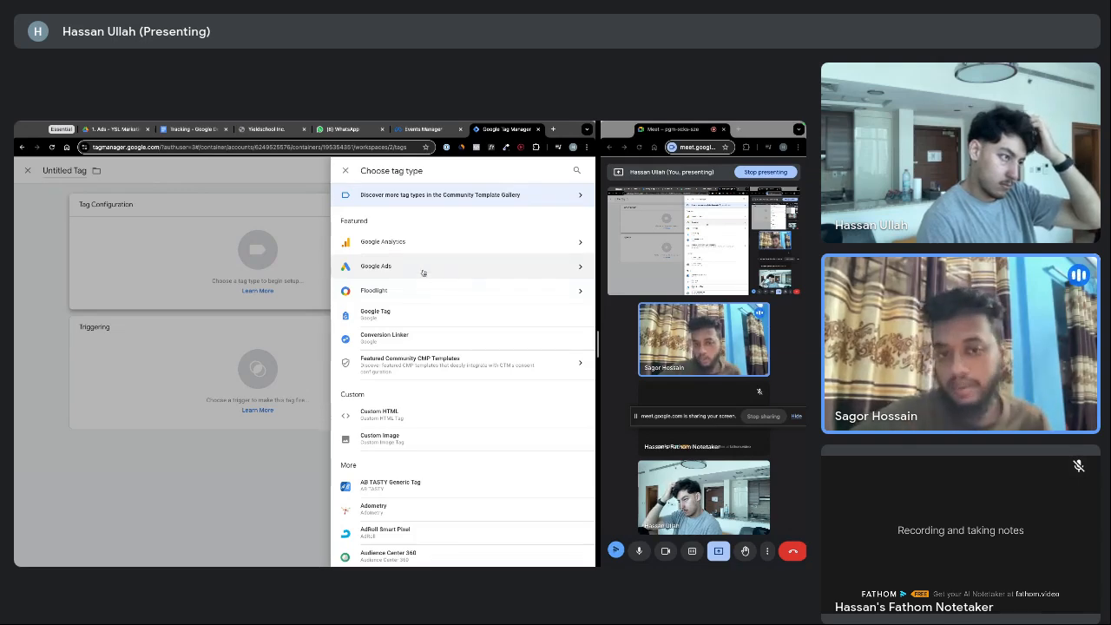
pyautogui.scroll(-1, 420, 267)
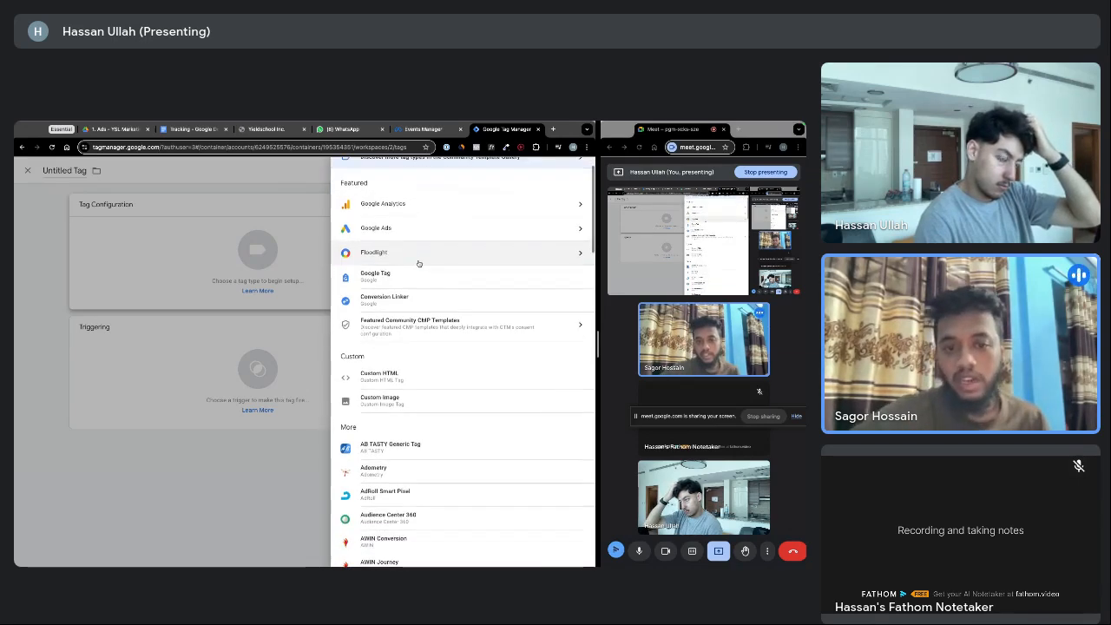
pyautogui.scroll(-2, 418, 263)
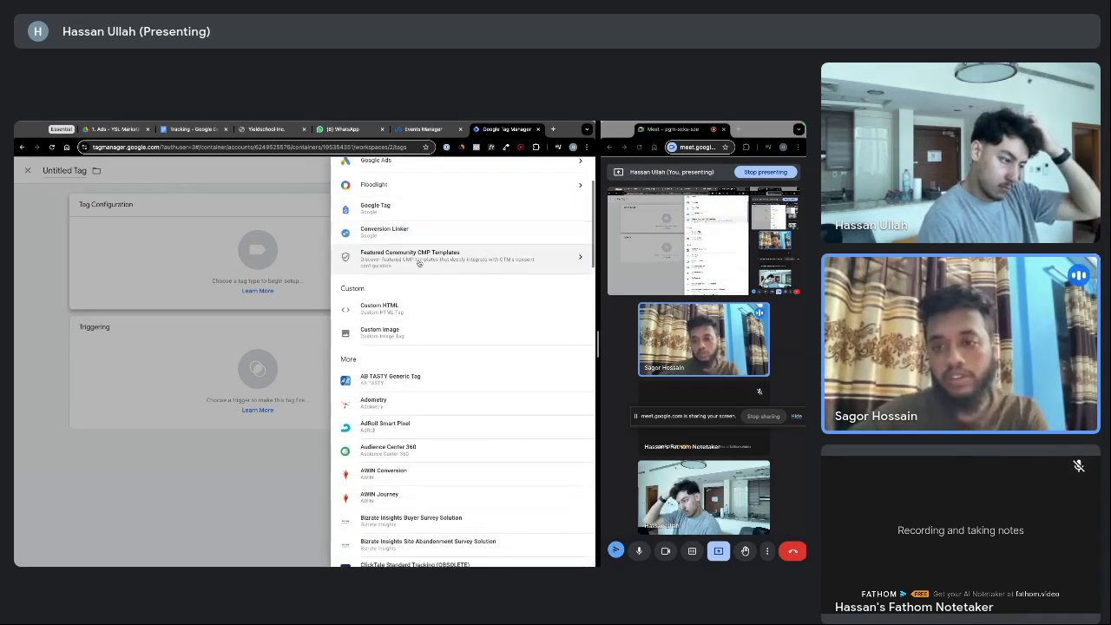
pyautogui.scroll(-4, 419, 263)
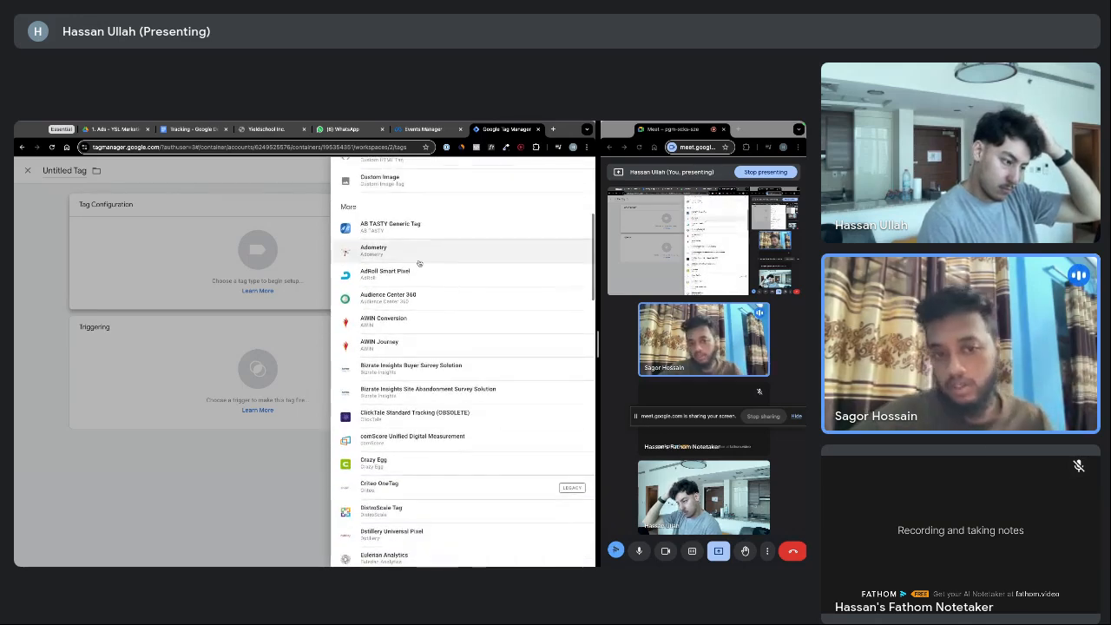
pyautogui.scroll(-1, 418, 263)
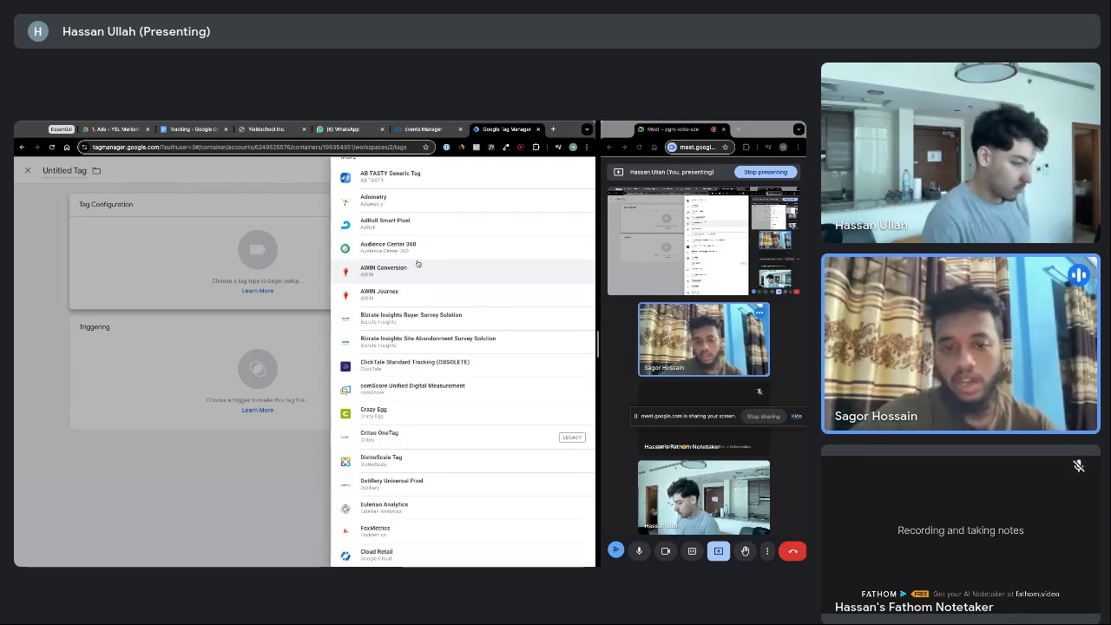
pyautogui.scroll(-3, 425, 278)
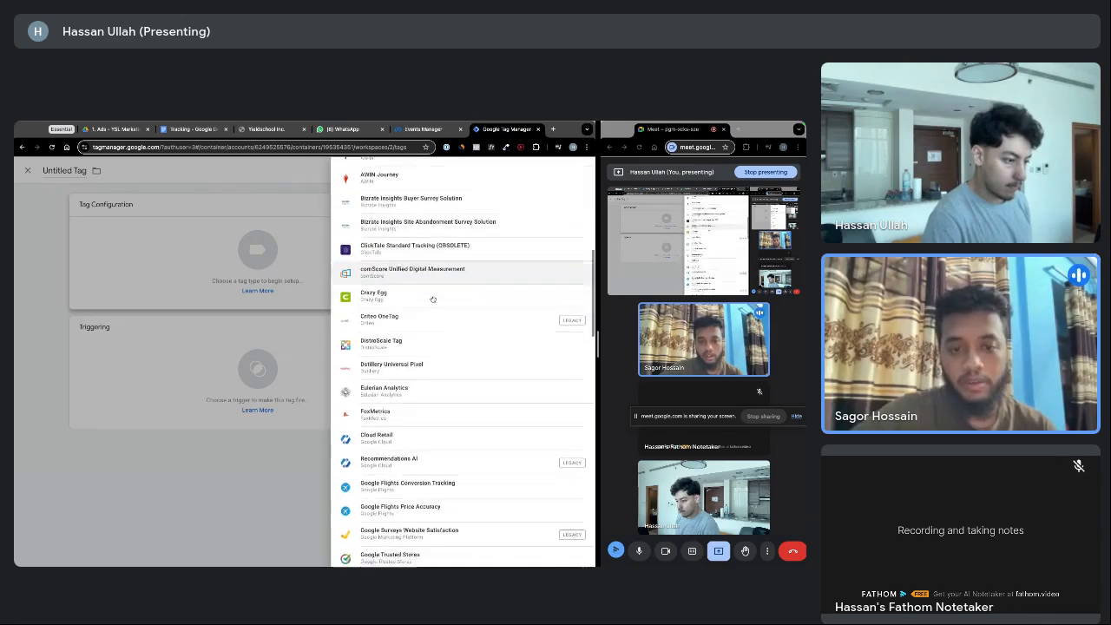
pyautogui.scroll(10, 432, 299)
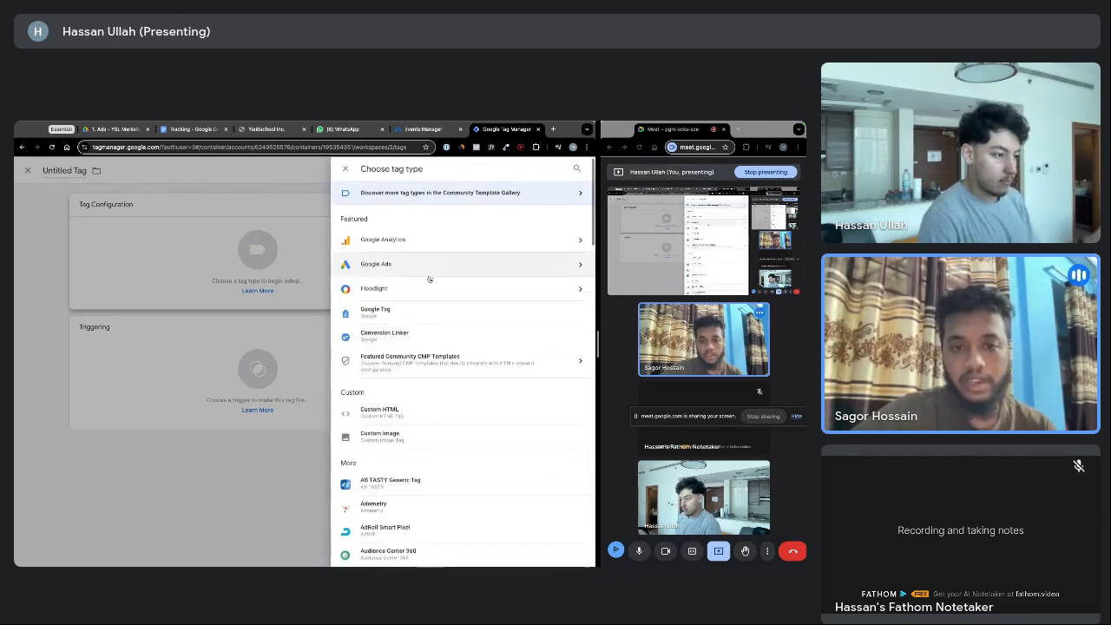
pyautogui.scroll(-3, 430, 278)
pyautogui.scroll(3, 435, 272)
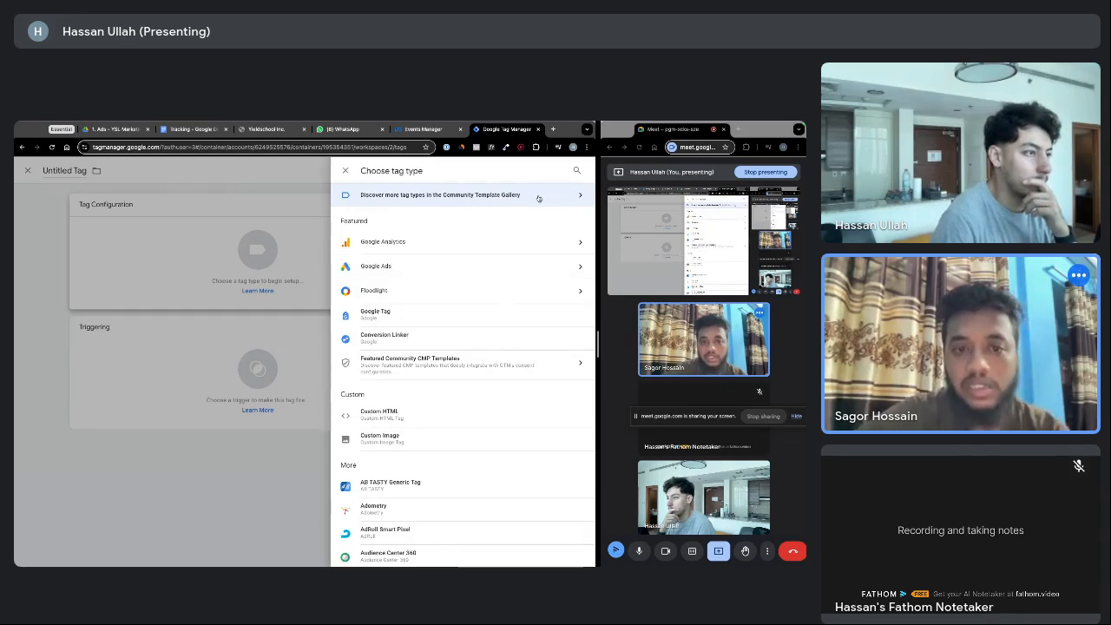
# Search the Community Template Gallery for 'facebook' and open the Facebook Pixel template
pyautogui.click(499, 196)
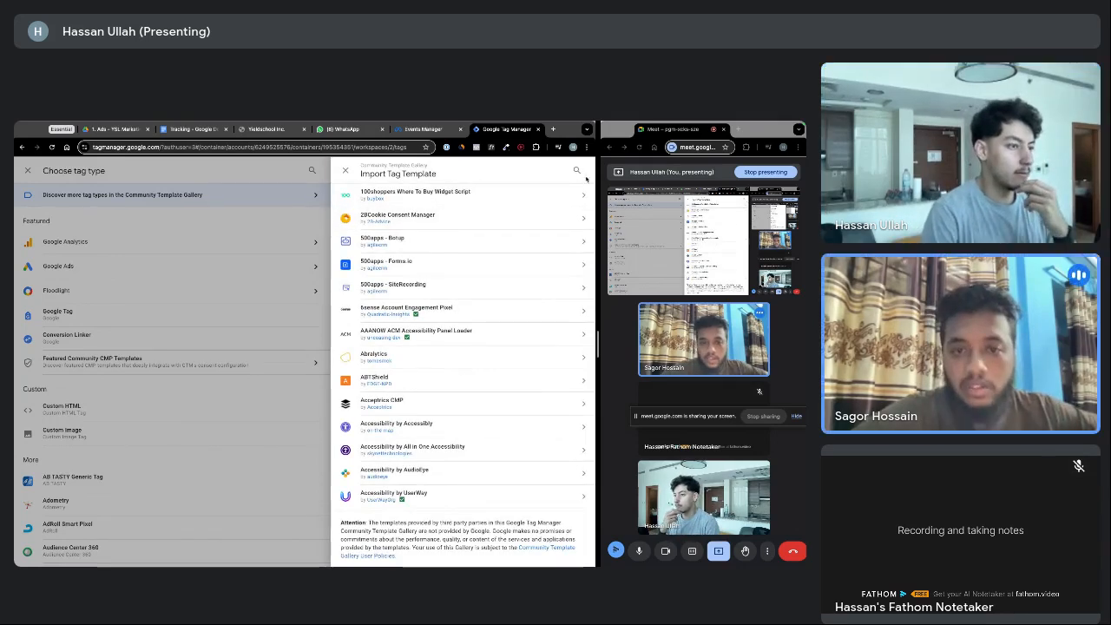
pyautogui.click(576, 170)
pyautogui.write('f')
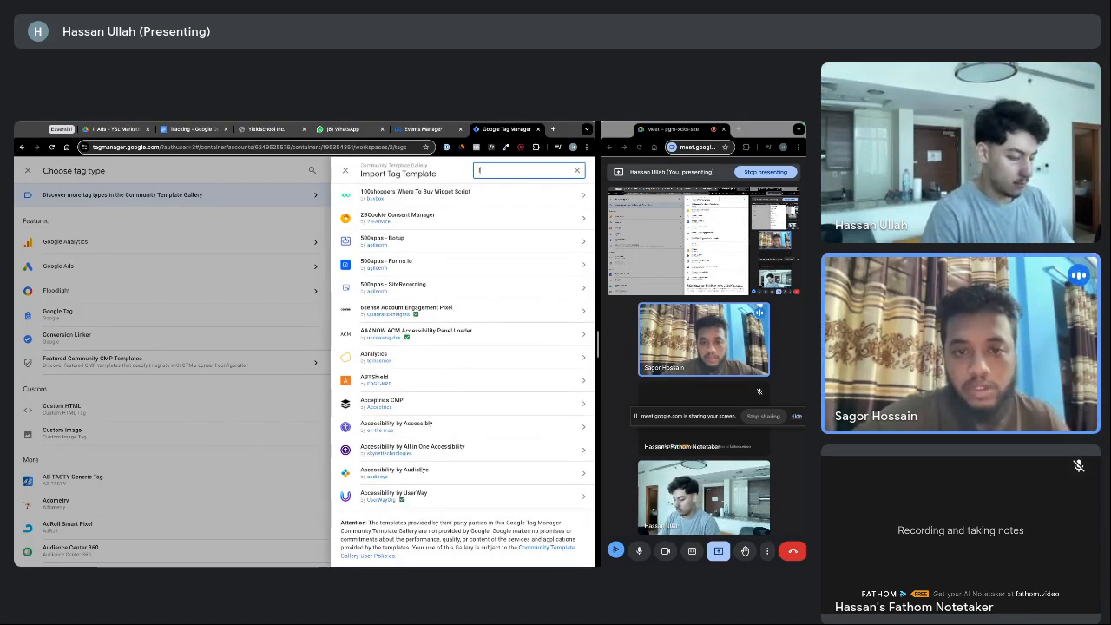
pyautogui.write('acebook')
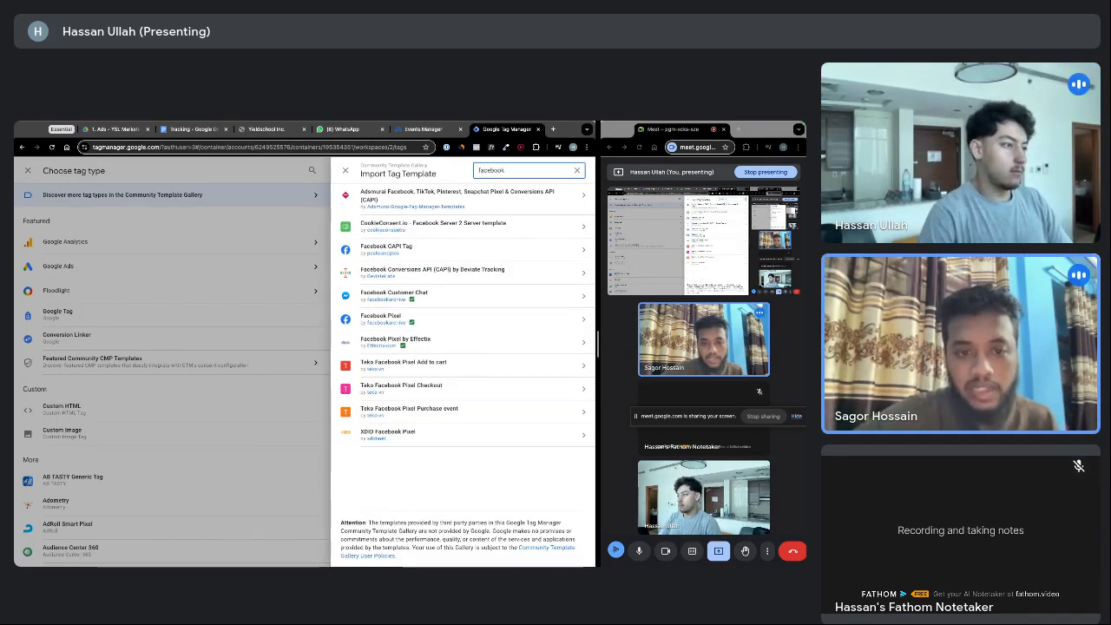
pyautogui.click(411, 321)
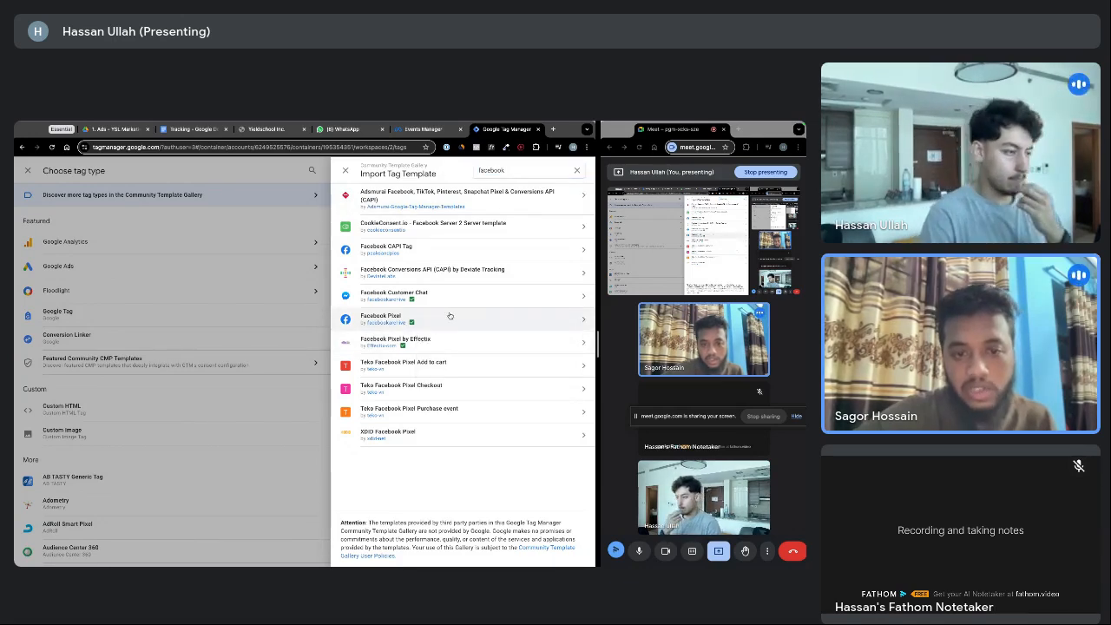
pyautogui.click(449, 316)
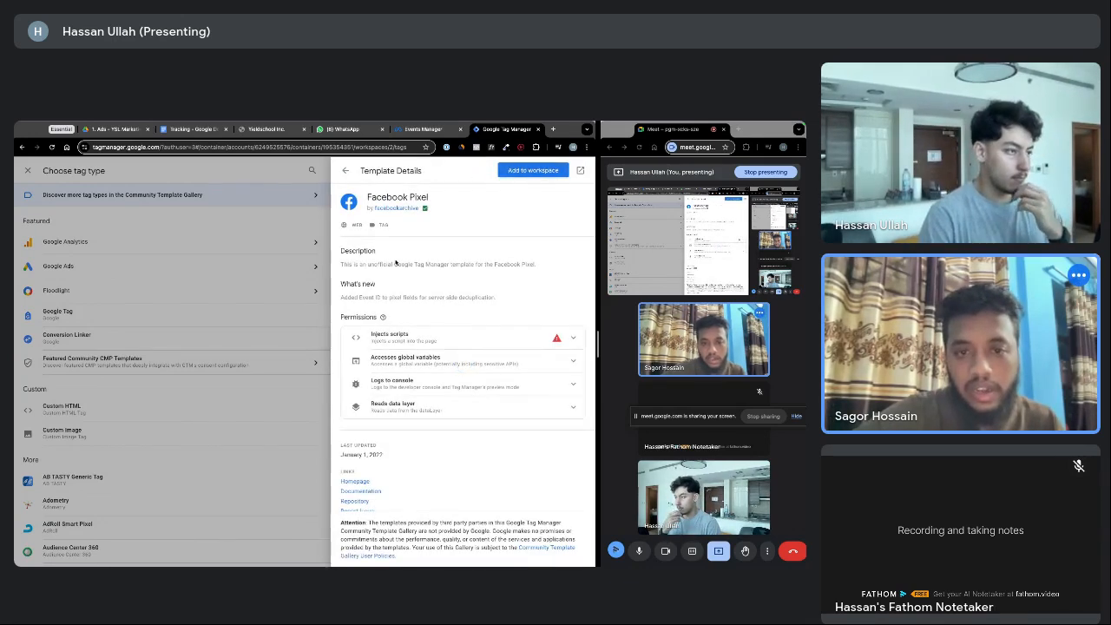
# Add the Facebook Pixel template to the workspace and confirm the addition
pyautogui.moveTo(349, 264); pyautogui.dragTo(474, 272)
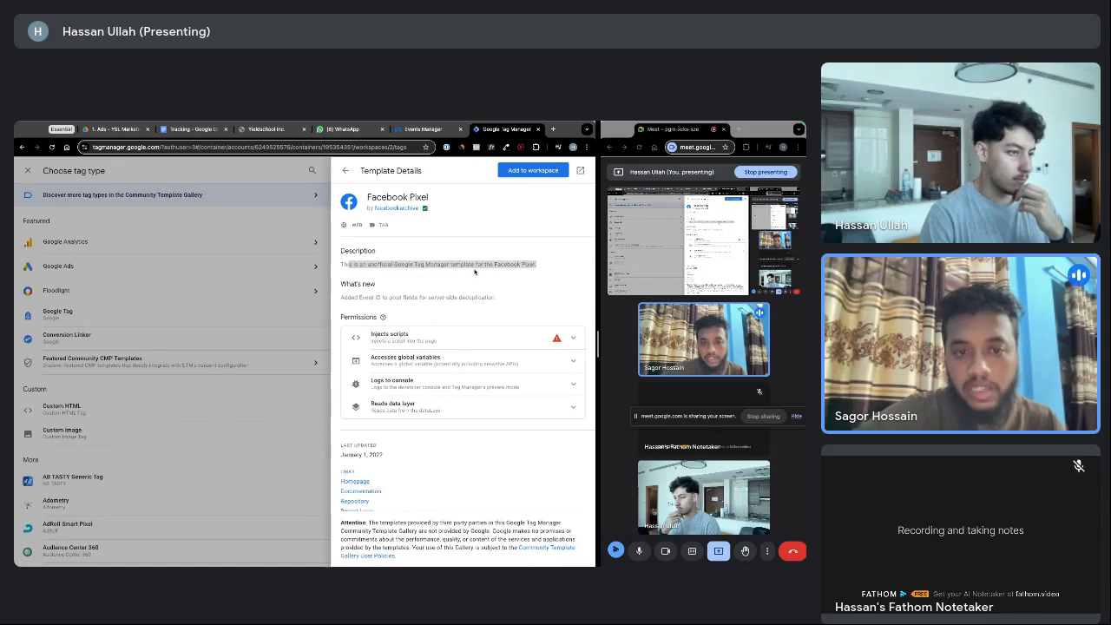
pyautogui.click(425, 290)
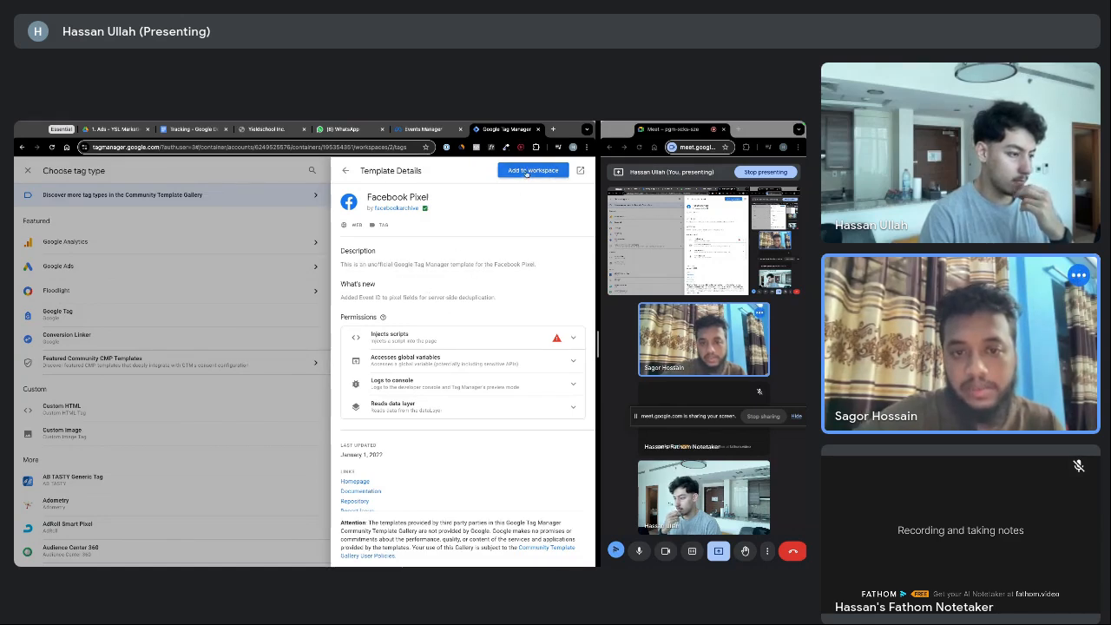
pyautogui.click(526, 173)
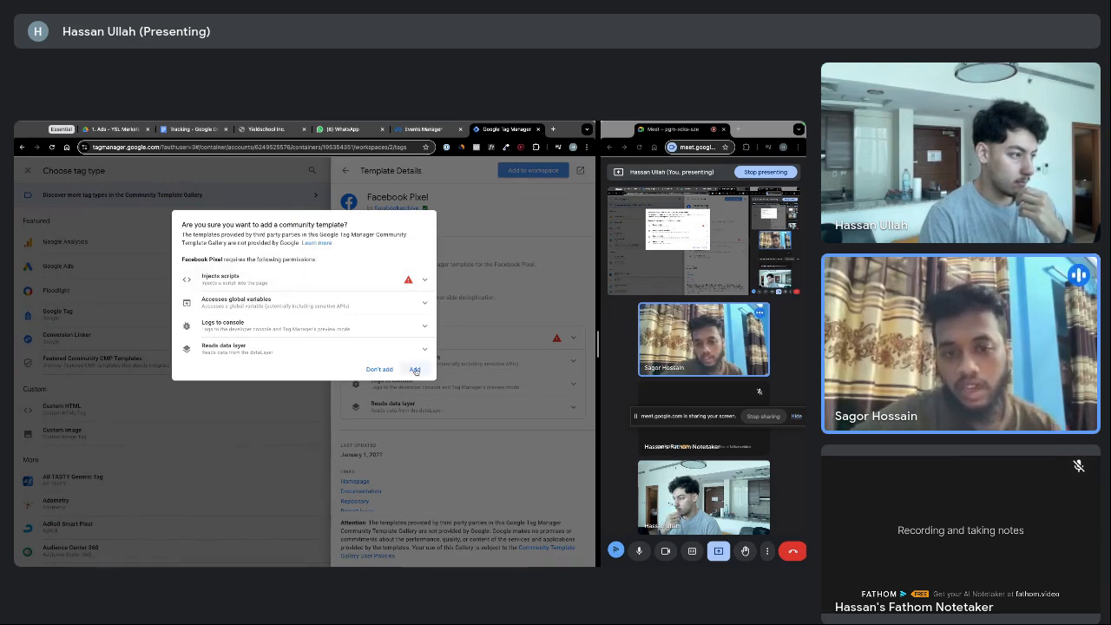
pyautogui.click(415, 370)
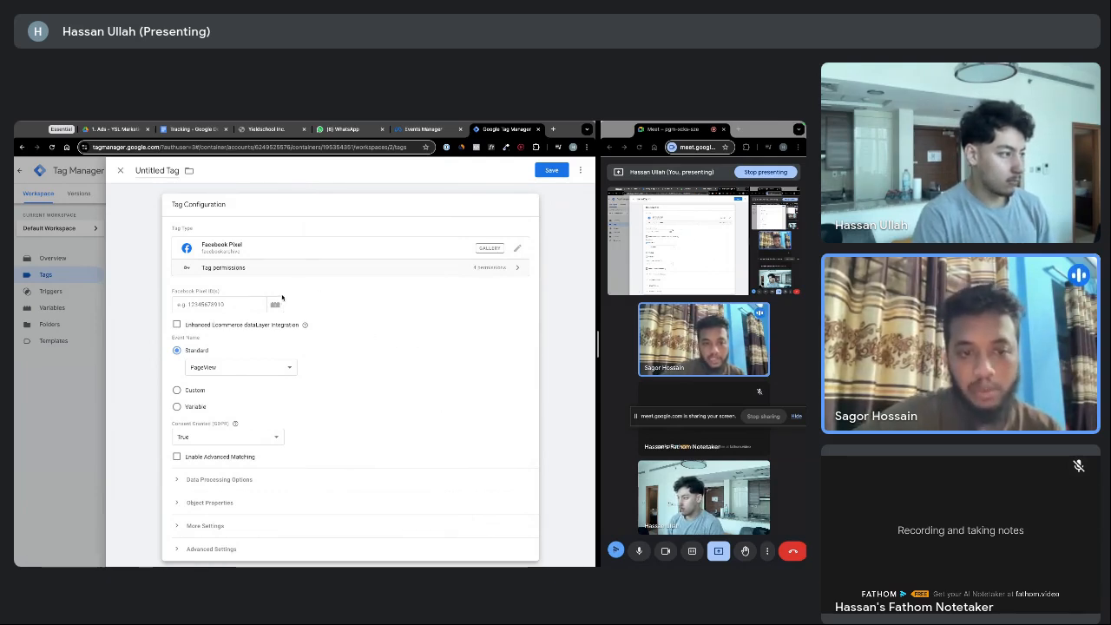
# Replace the hard-coded pixel ID with the {{Meta Pixel}} variable
pyautogui.click(226, 304)
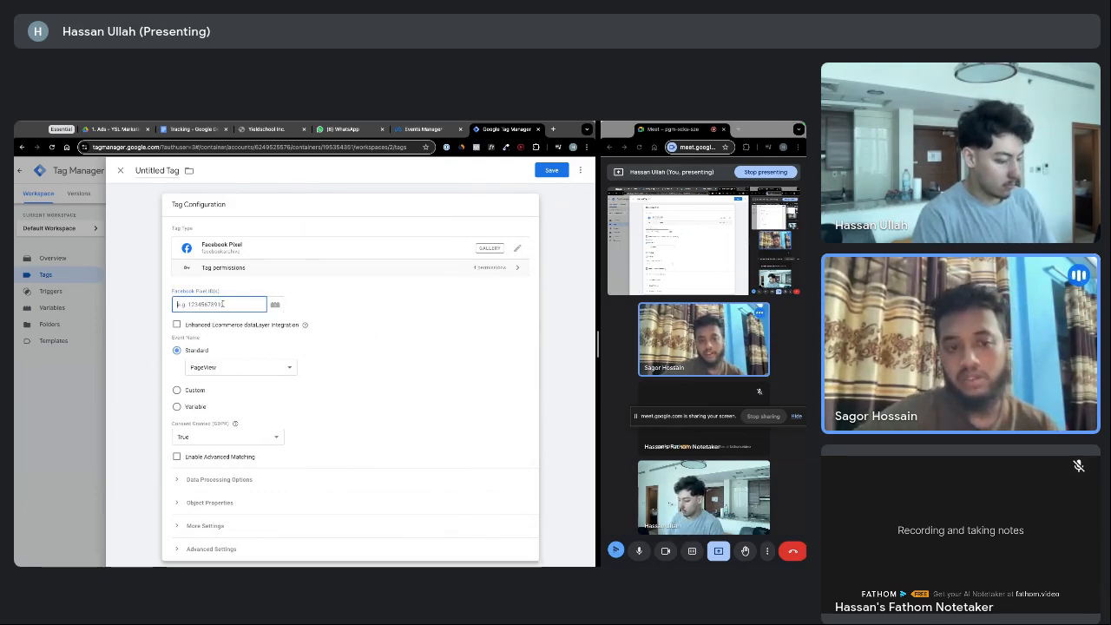
pyautogui.hotkey('shift', 'Left')
pyautogui.hotkey('shift', 'Left')
pyautogui.hotkey('shift', 'Left')
pyautogui.hotkey('shift', 'Left')
pyautogui.hotkey('shift', 'Left')
pyautogui.hotkey('shift', 'Left')
pyautogui.hotkey('shift', 'Left')
pyautogui.hotkey('shift', 'Left')
pyautogui.hotkey('shift', 'Left')
pyautogui.hotkey('shift', 'Left')
pyautogui.hotkey('shift', 'Left')
pyautogui.hotkey('shift', 'Left')
pyautogui.hotkey('shift', 'Left')
pyautogui.hotkey('shift', 'Left')
pyautogui.hotkey('shift', 'Left')
pyautogui.hotkey('shift', 'Left')
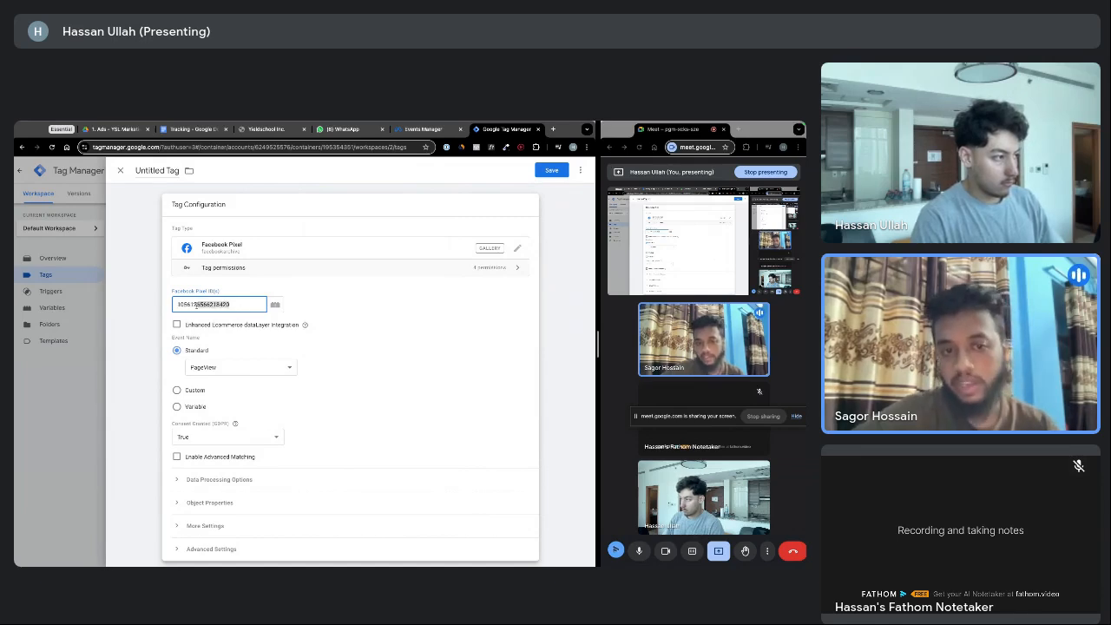
pyautogui.press('BackSpace')
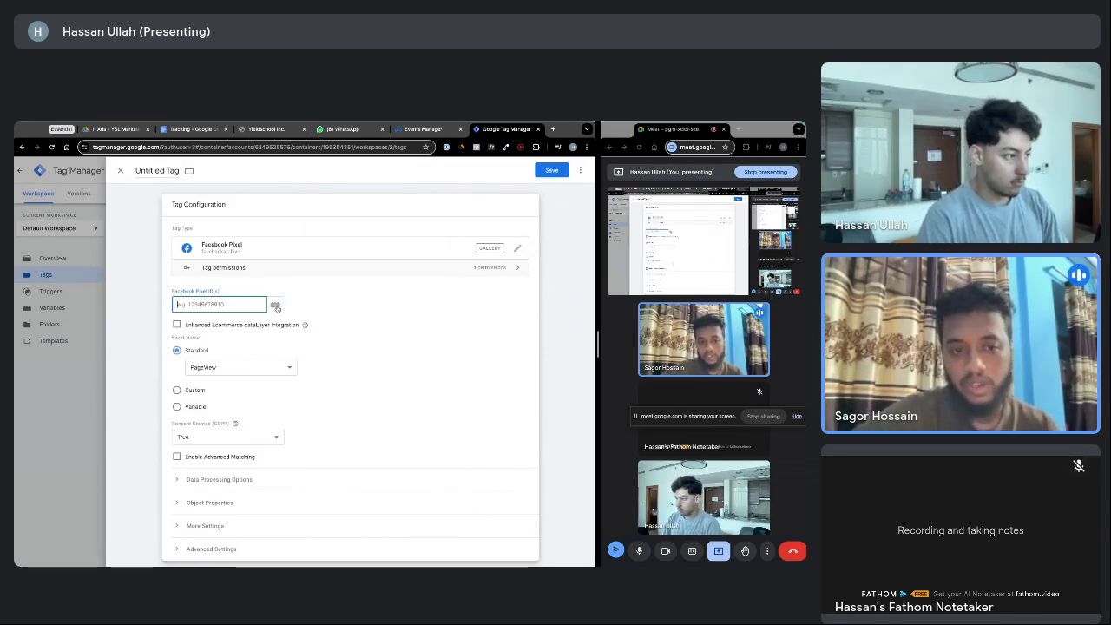
pyautogui.click(275, 306)
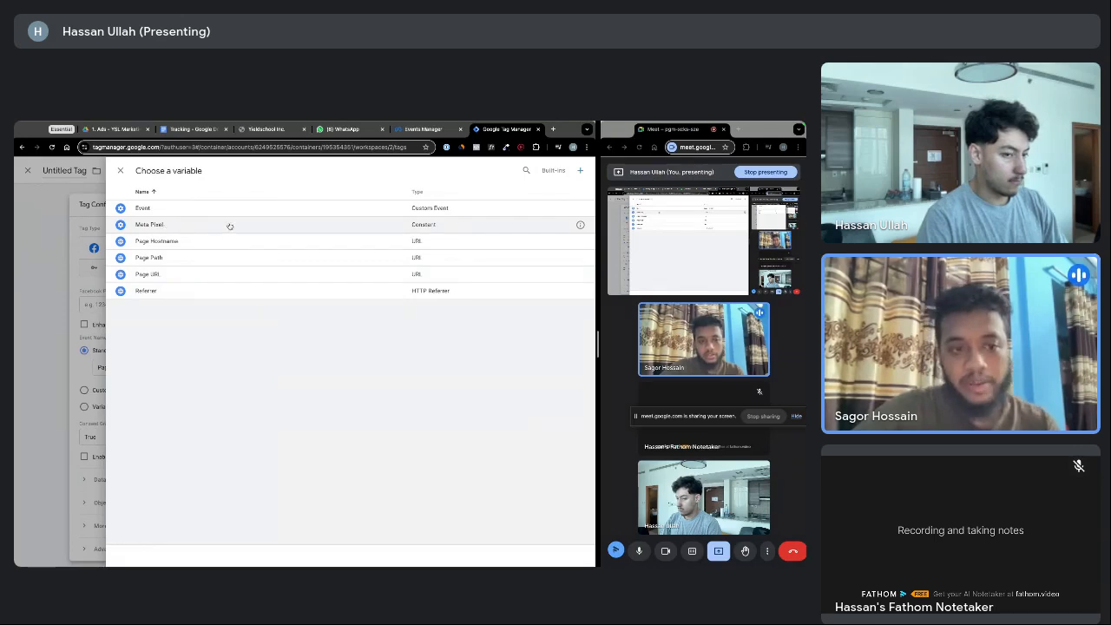
pyautogui.click(193, 229)
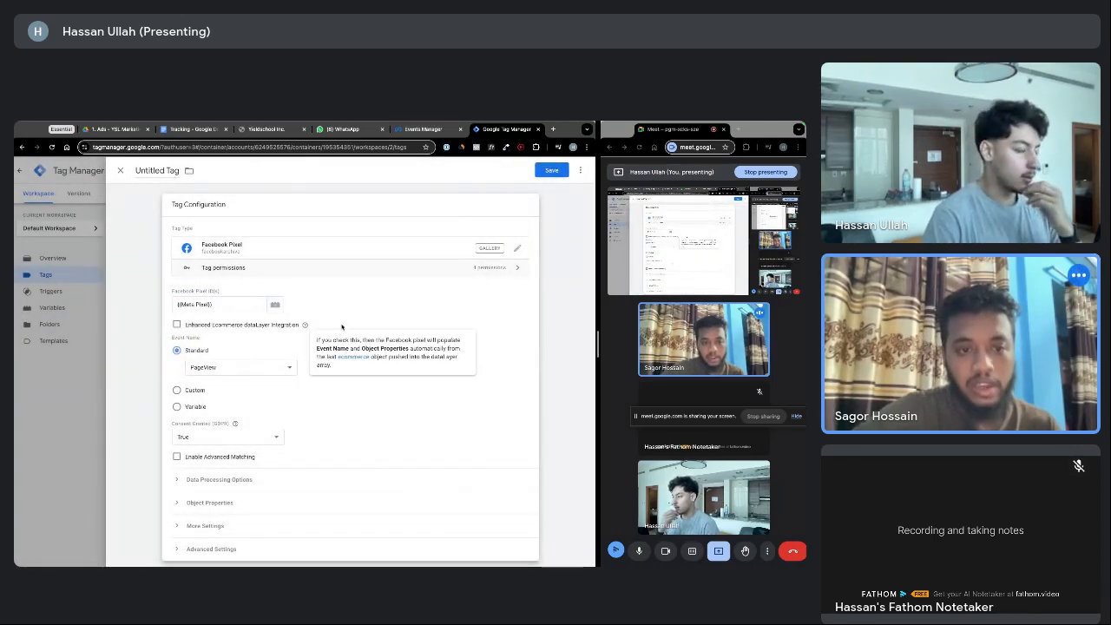
# Change the Standard event name from SubmitApplication to PageView
pyautogui.scroll(-1, 329, 322)
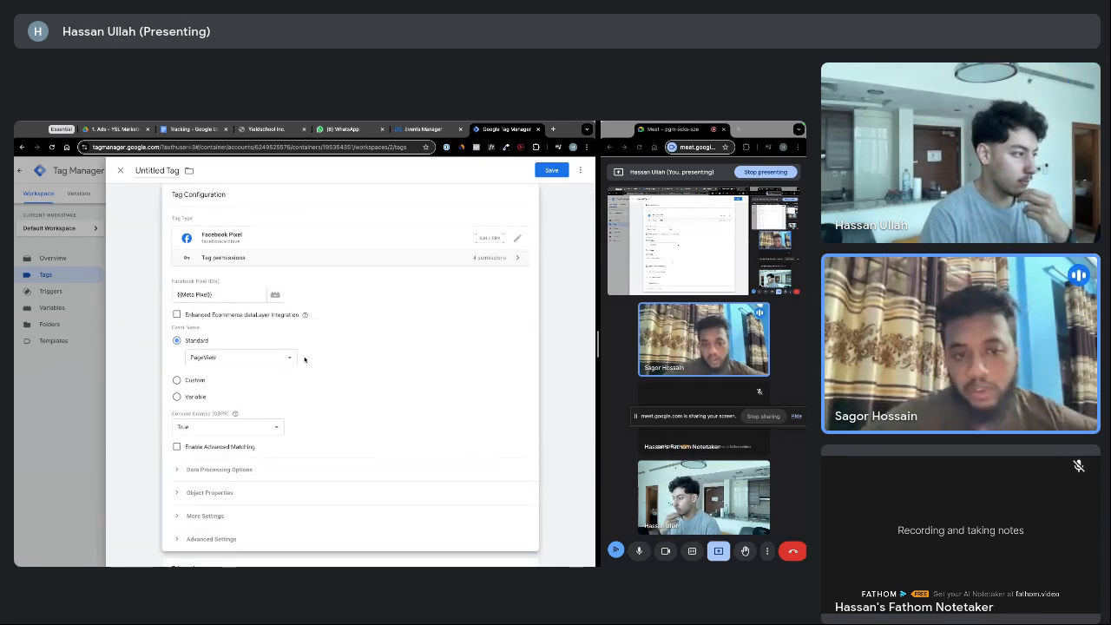
pyautogui.scroll(-2, 332, 346)
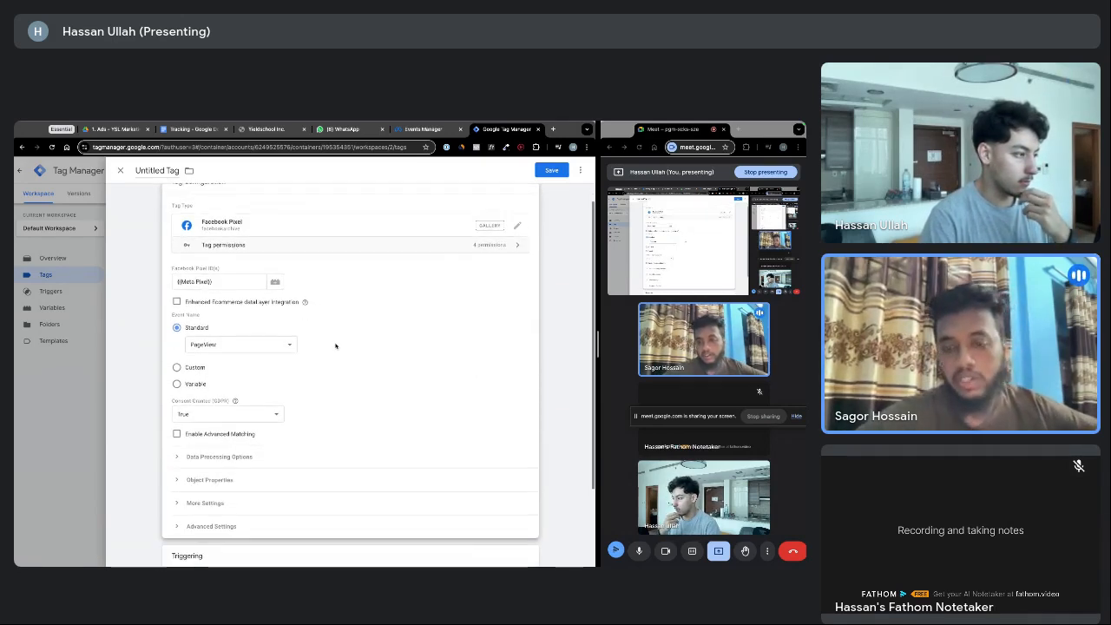
pyautogui.click(245, 337)
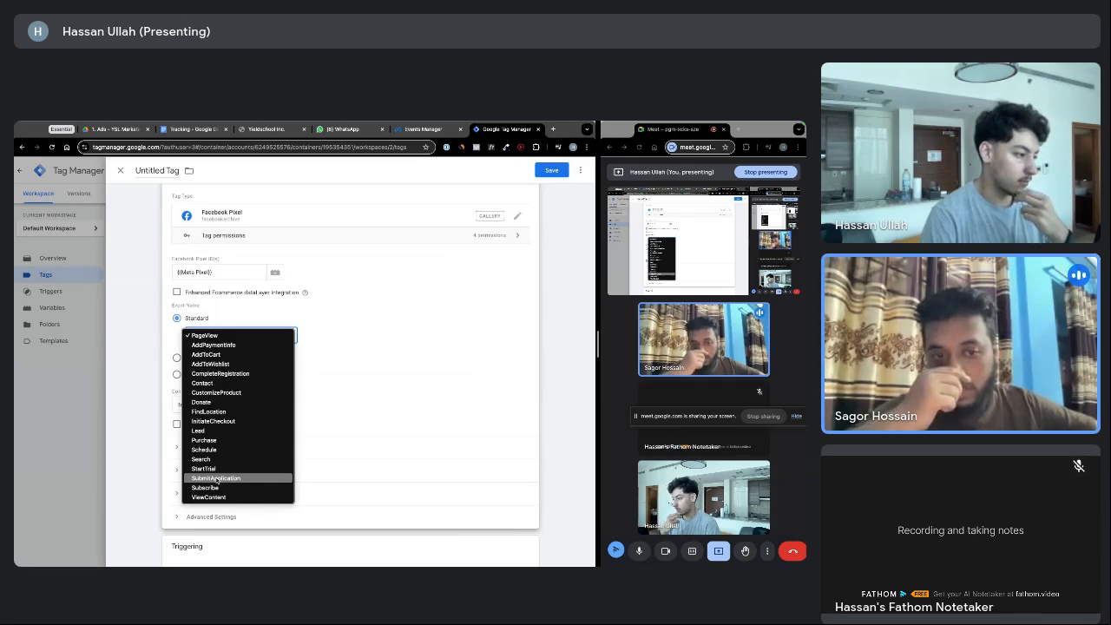
pyautogui.click(216, 478)
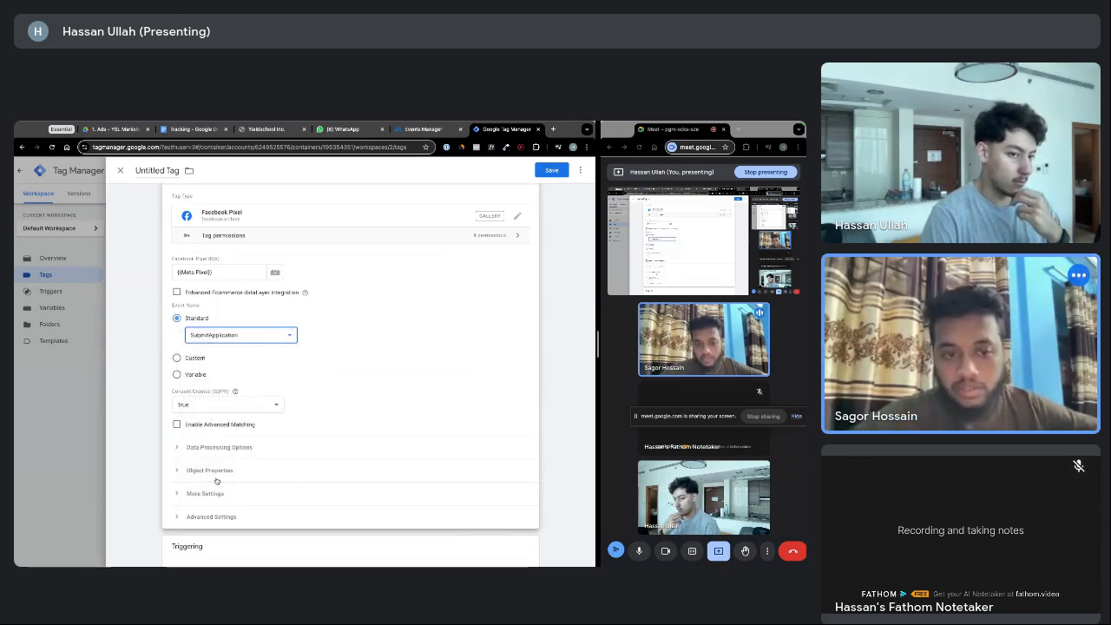
pyautogui.click(236, 342)
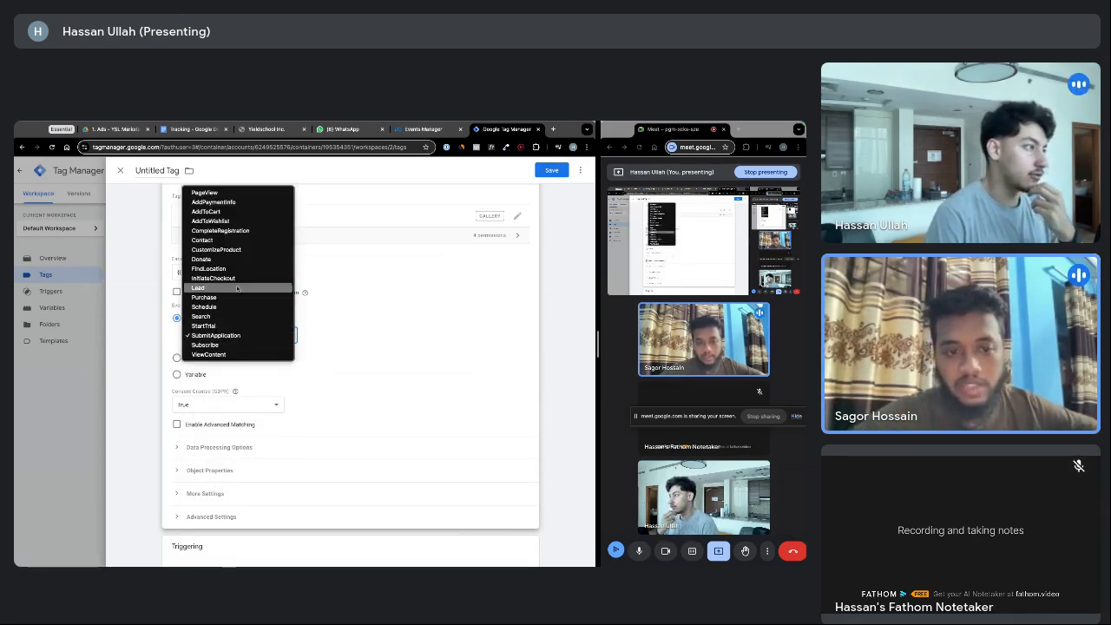
pyautogui.click(261, 193)
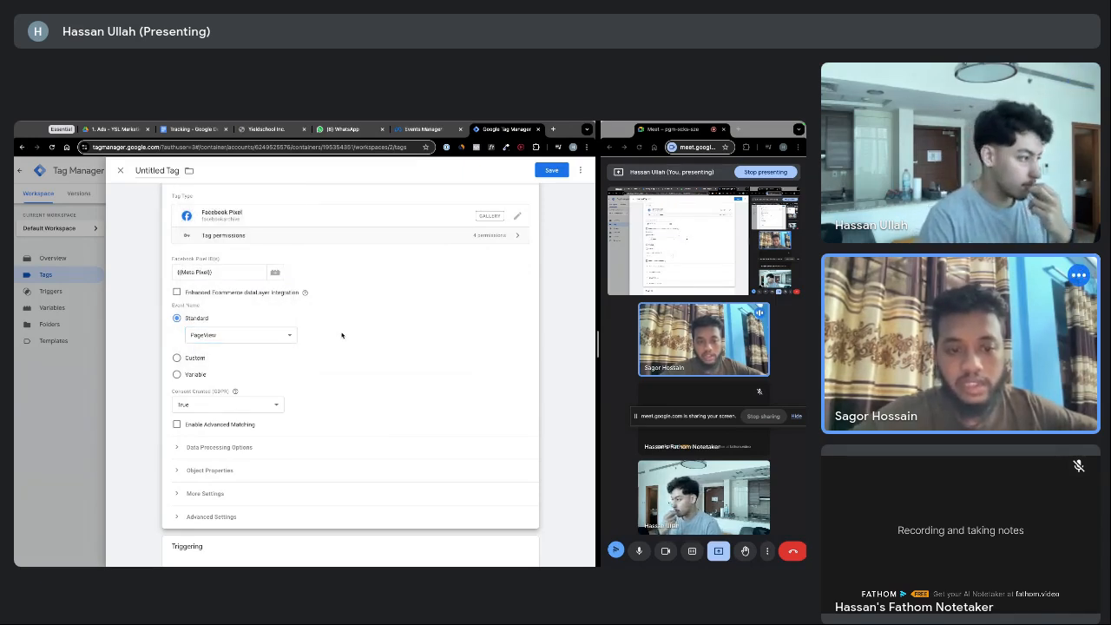
pyautogui.scroll(-3, 342, 334)
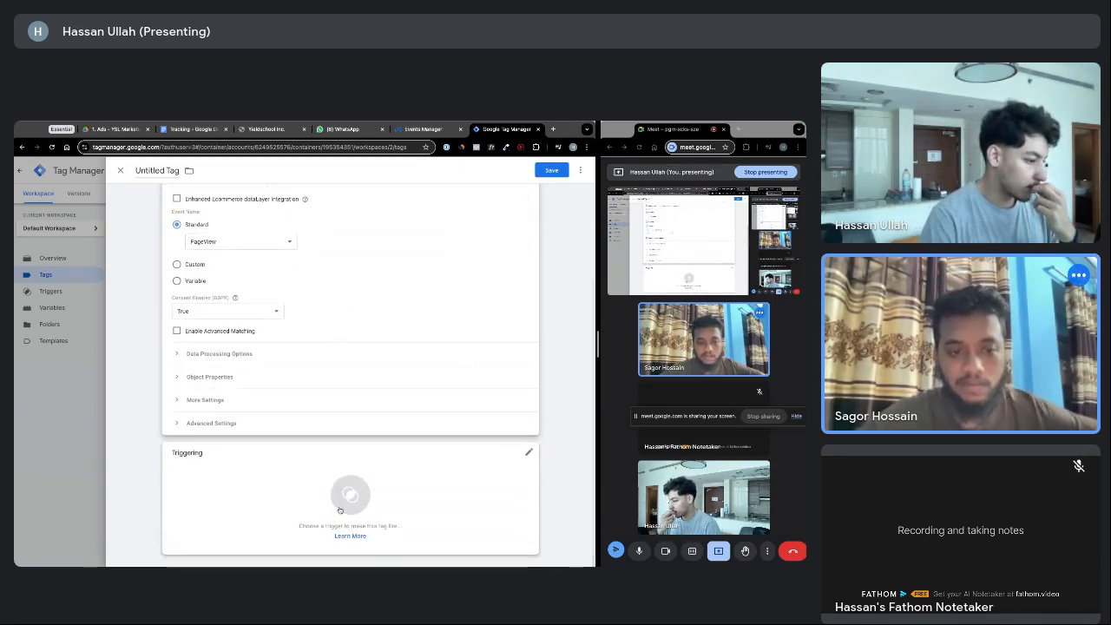
# Add All Pages as the Facebook Pixel tag's firing trigger
pyautogui.click(446, 475)
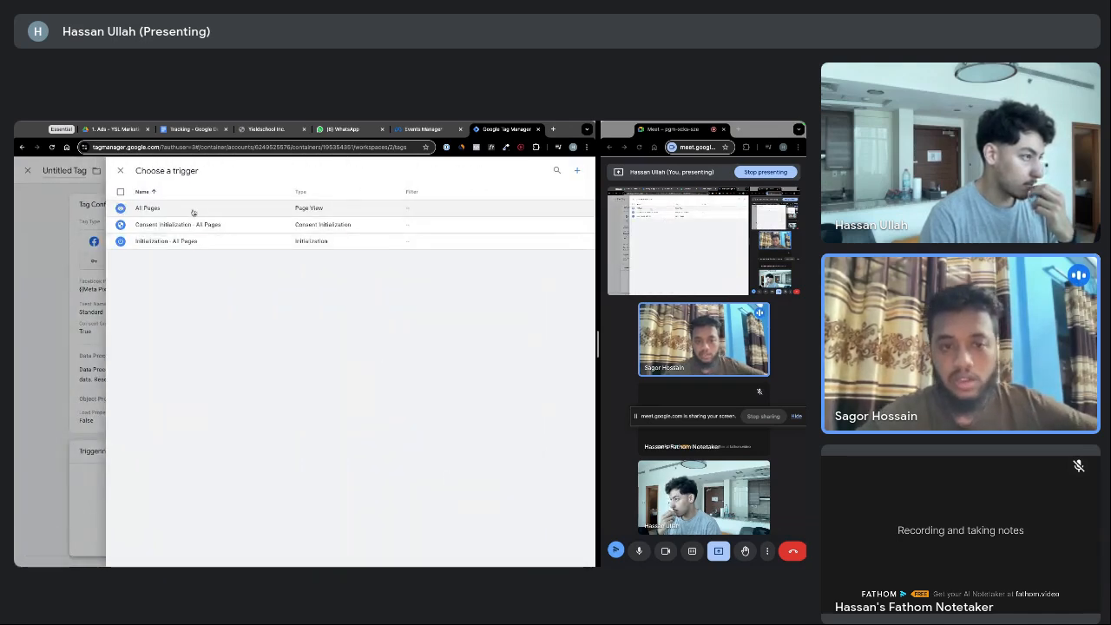
pyautogui.click(148, 208)
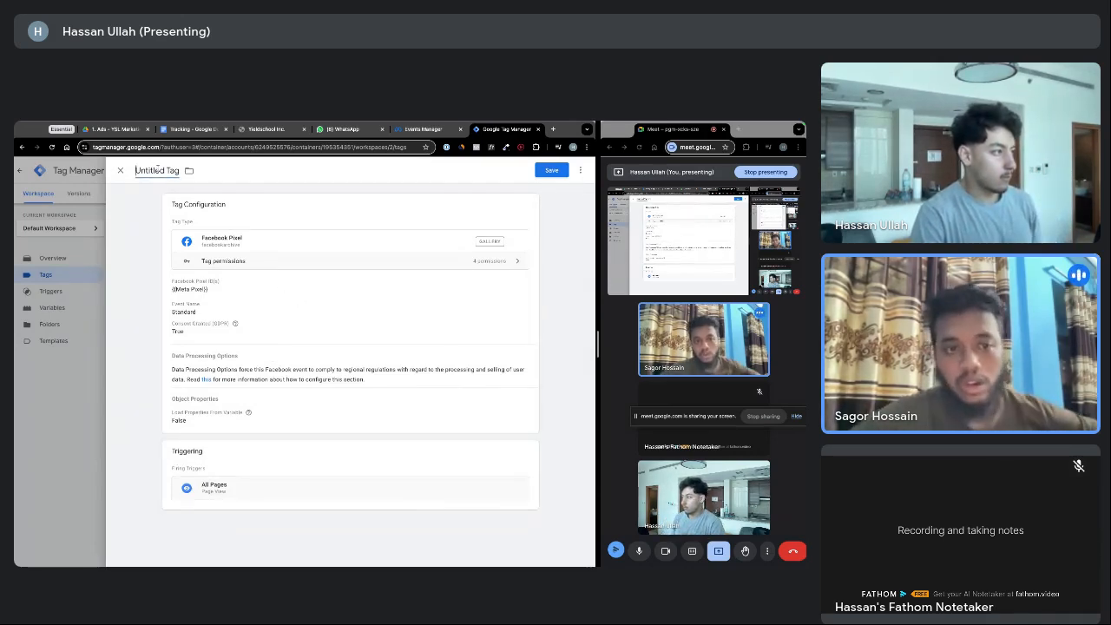
# Retitle the Untitled Tag as 'Meta Pixel - Base Code (page view)', correcting an initial typo
pyautogui.click(160, 170)
pyautogui.write('A')
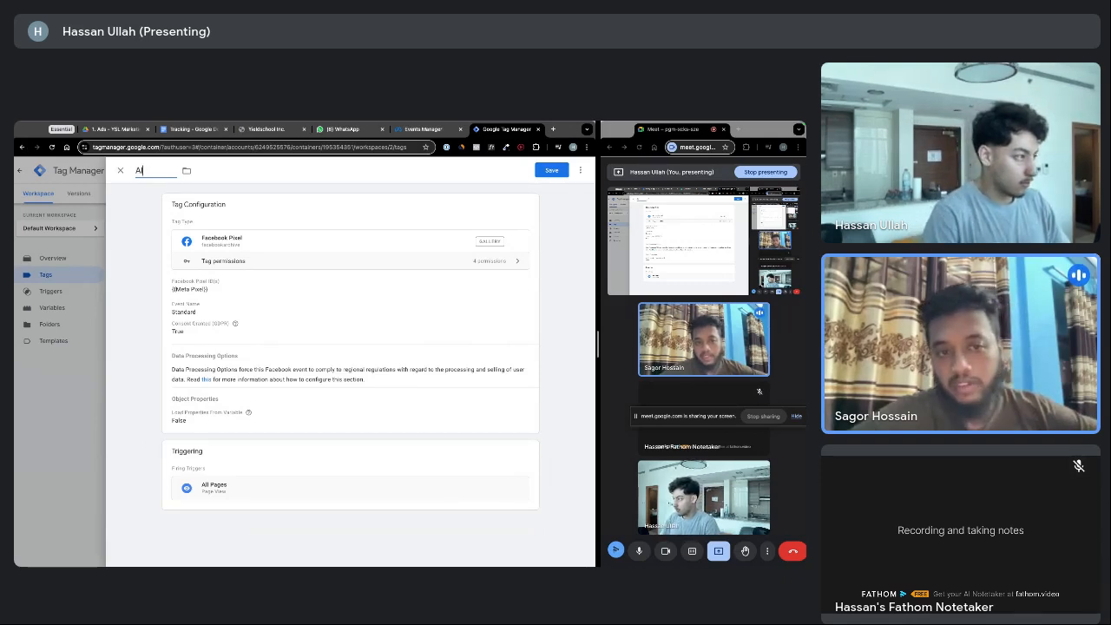
pyautogui.write('I')
pyautogui.press('BackSpace')
pyautogui.press('BackSpace')
pyautogui.write('Me')
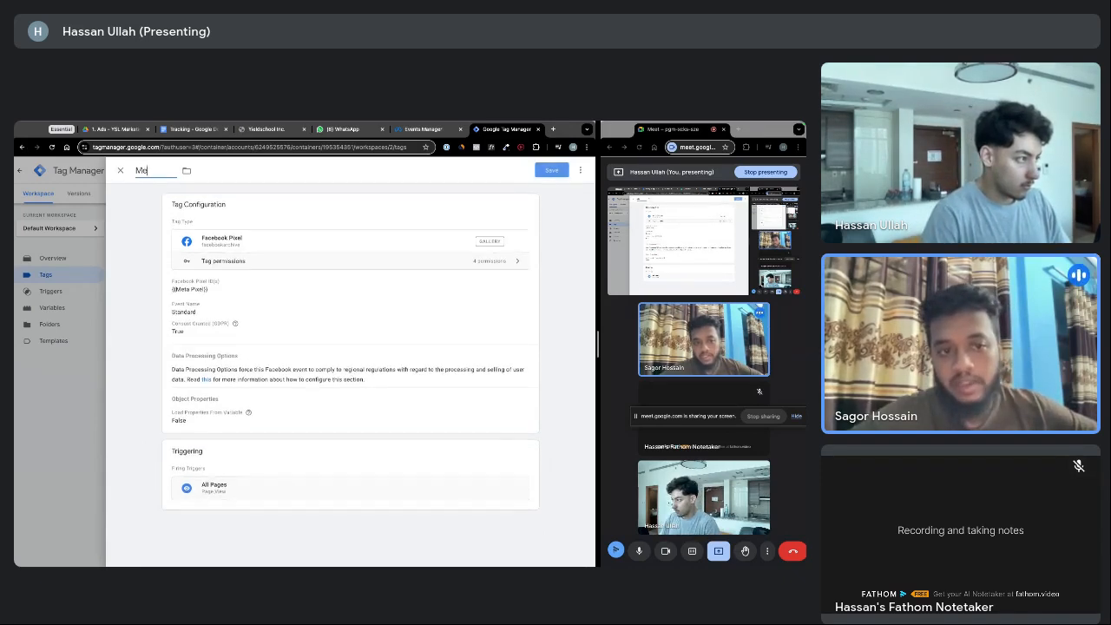
pyautogui.write('ta Pixel -')
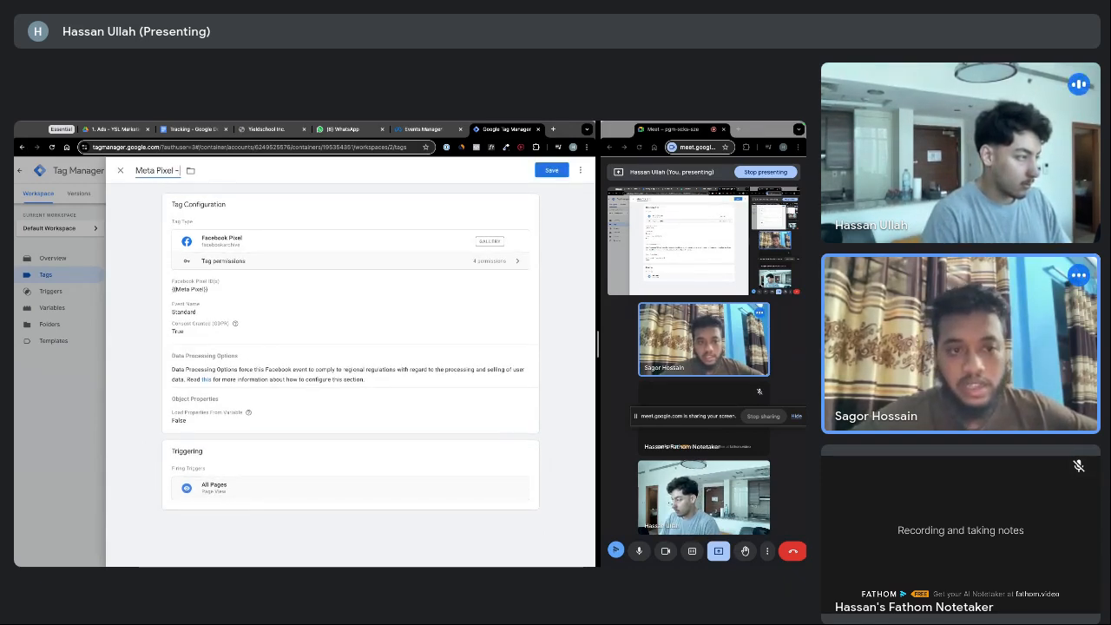
pyautogui.write(' Base')
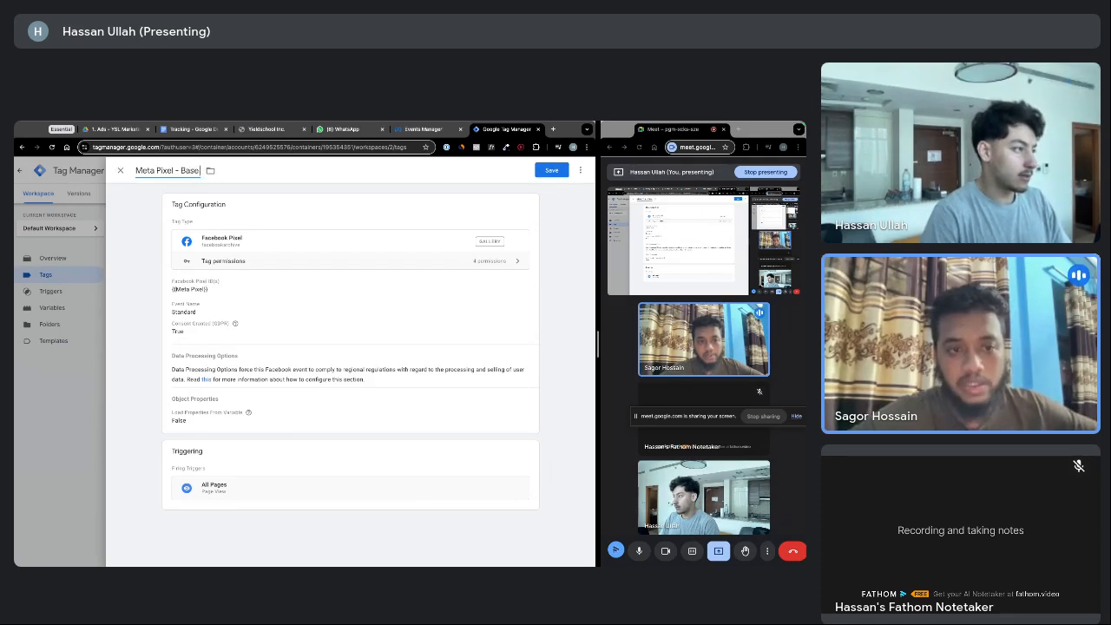
pyautogui.write(' Code')
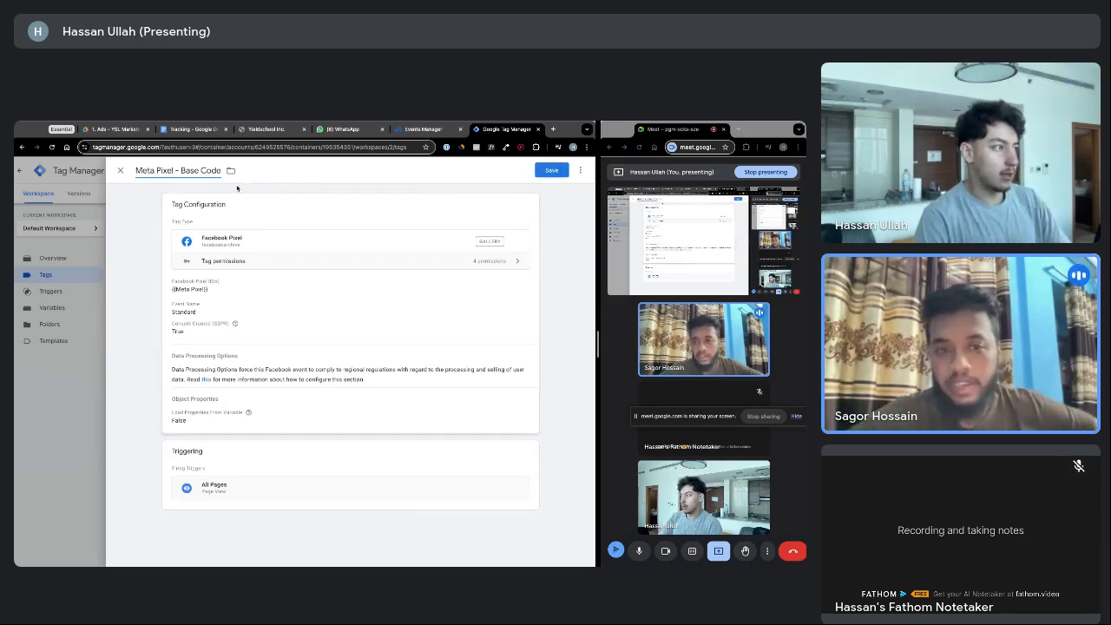
pyautogui.click(222, 175)
pyautogui.write('(pag')
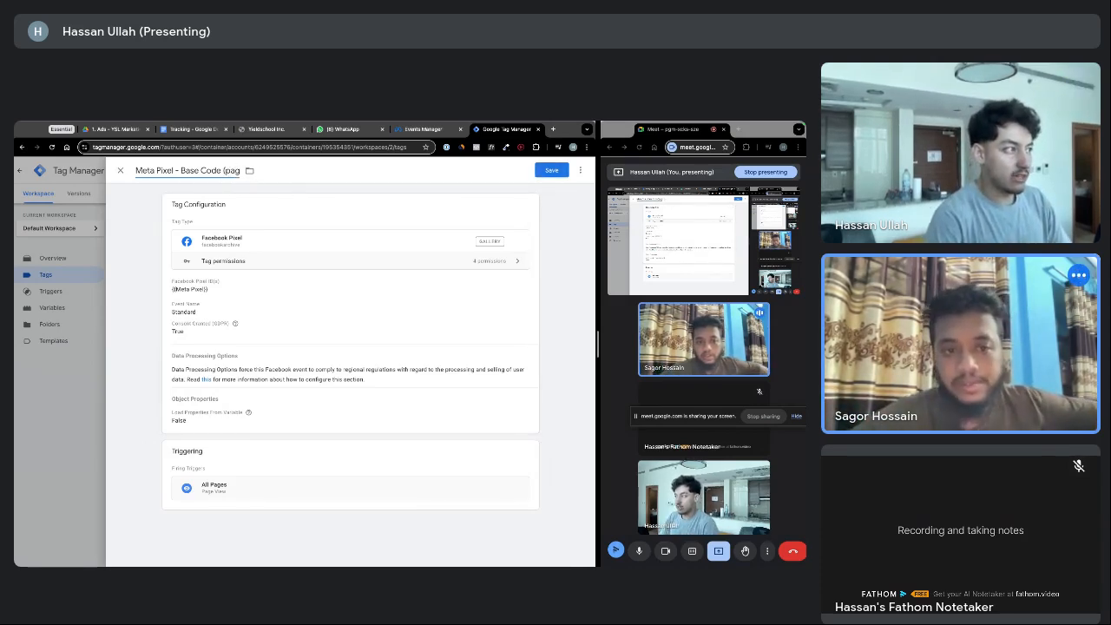
pyautogui.write('e view)')
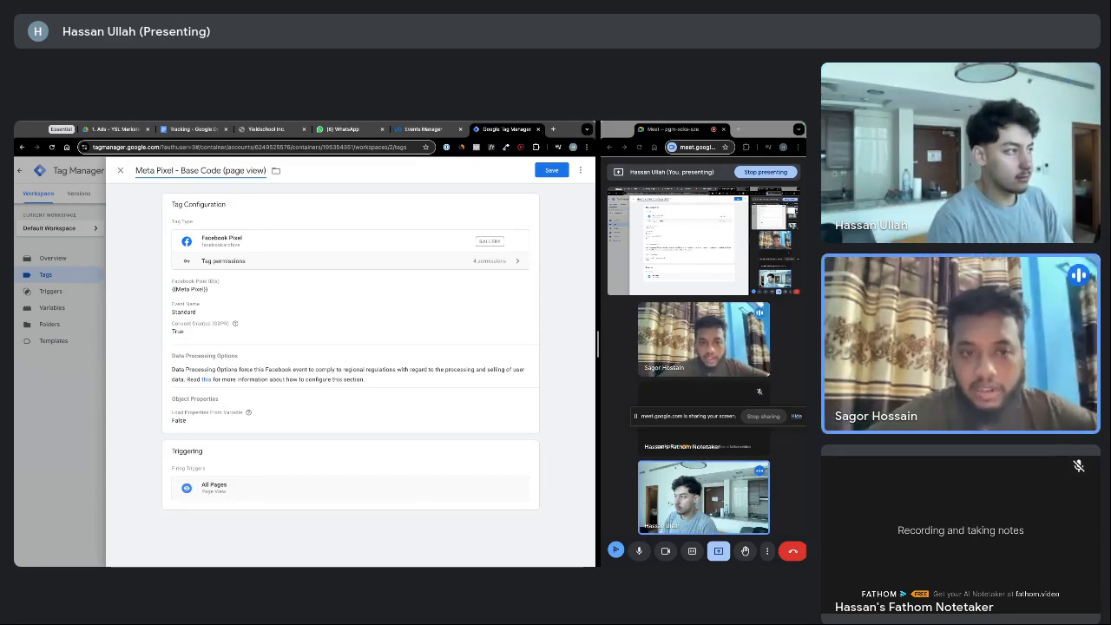
# Save the Meta Pixel tag and check it in the tags list
pyautogui.click(549, 171)
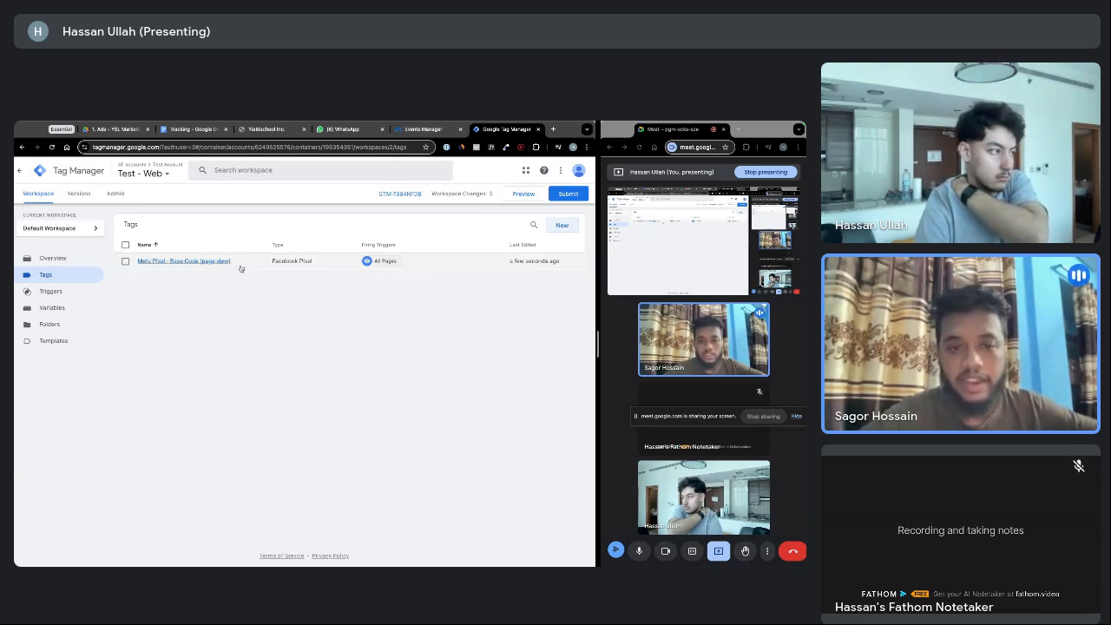
pyautogui.click(211, 263)
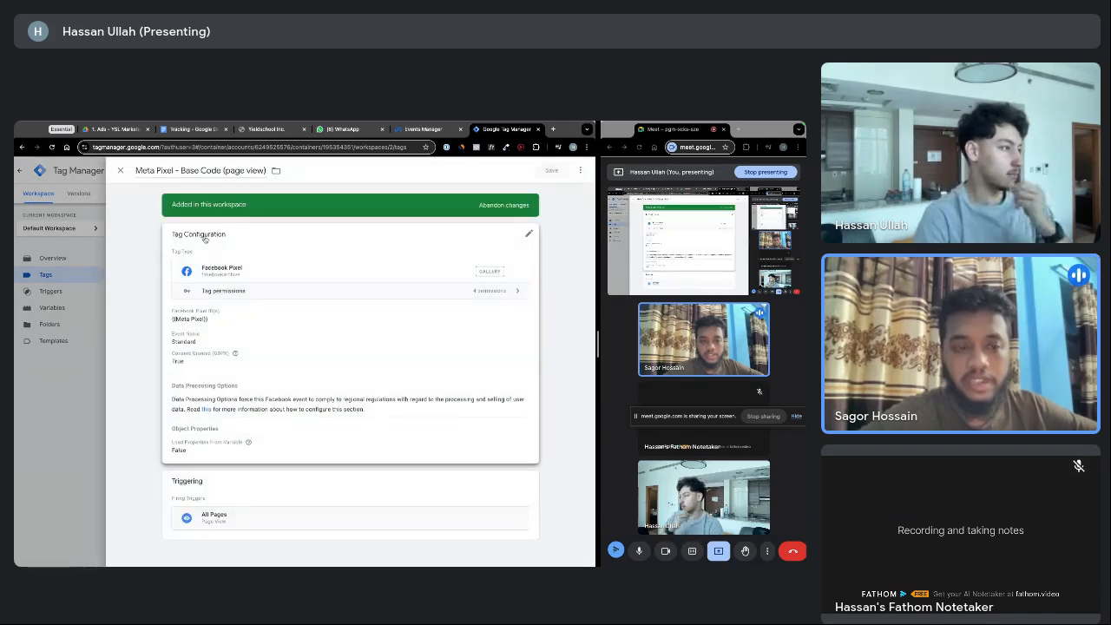
pyautogui.click(122, 171)
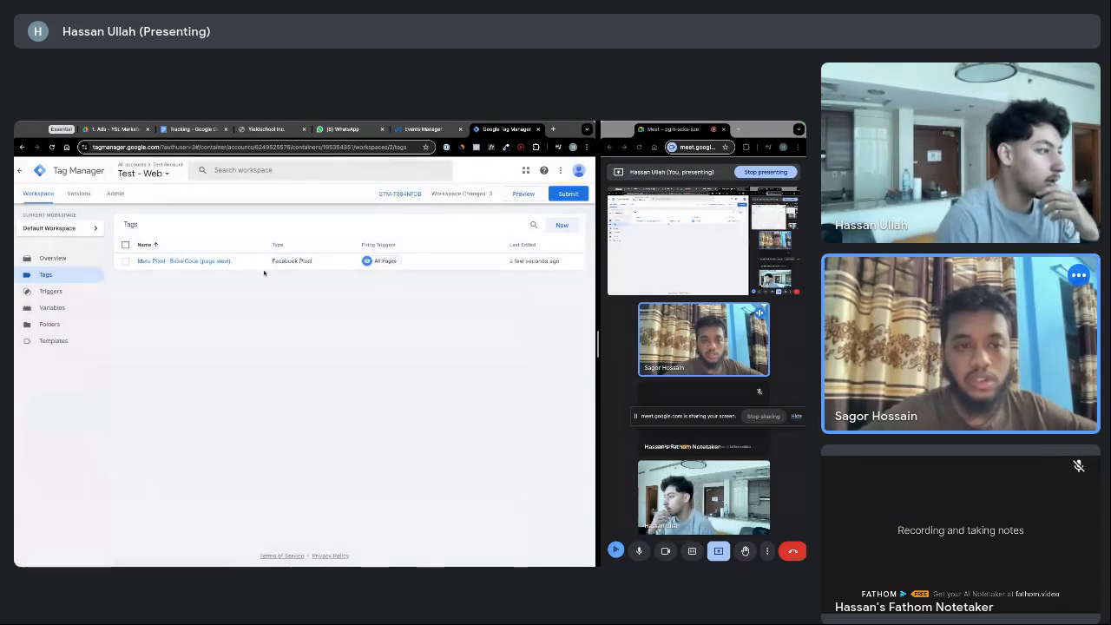
# Copy the container's head install snippet from the install code dialog
pyautogui.click(399, 195)
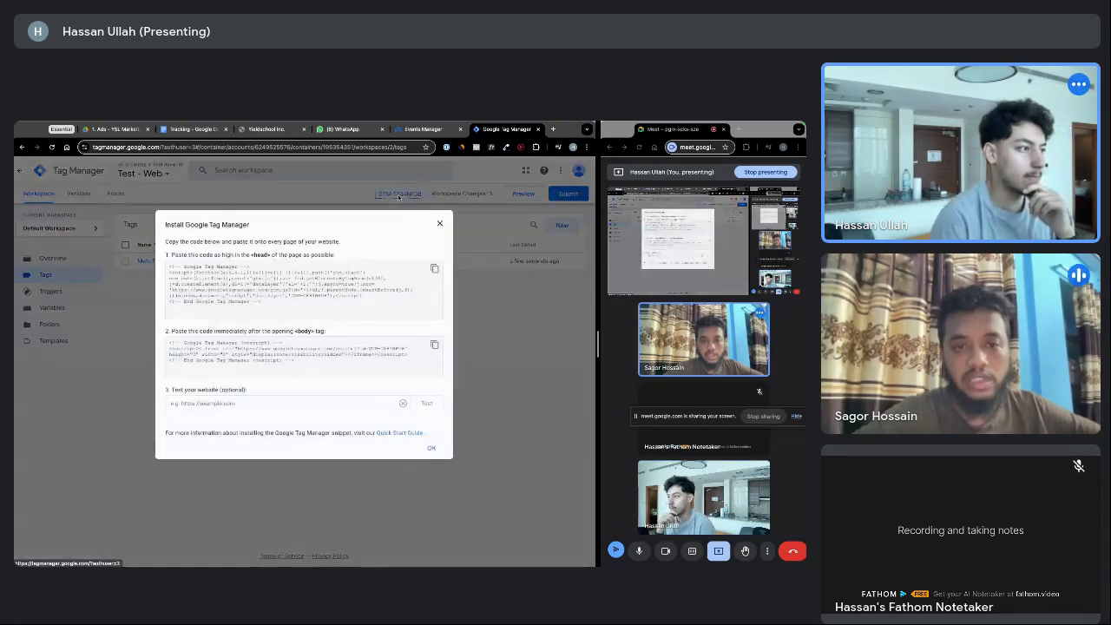
pyautogui.moveTo(189, 257); pyautogui.dragTo(292, 257)
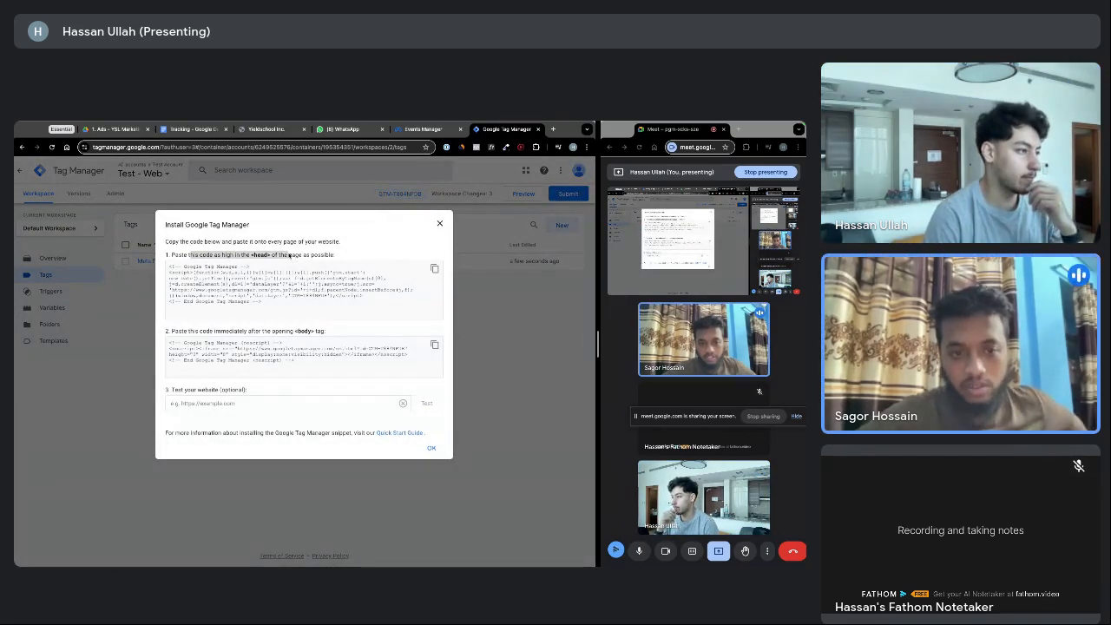
pyautogui.click(412, 264)
pyautogui.click(435, 270)
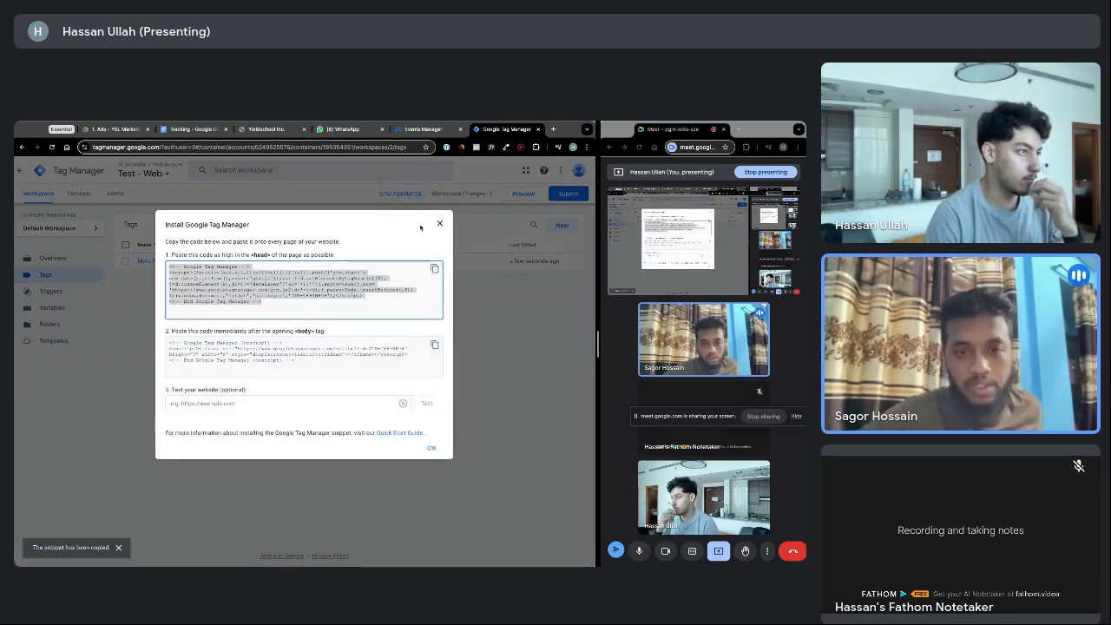
pyautogui.click(271, 130)
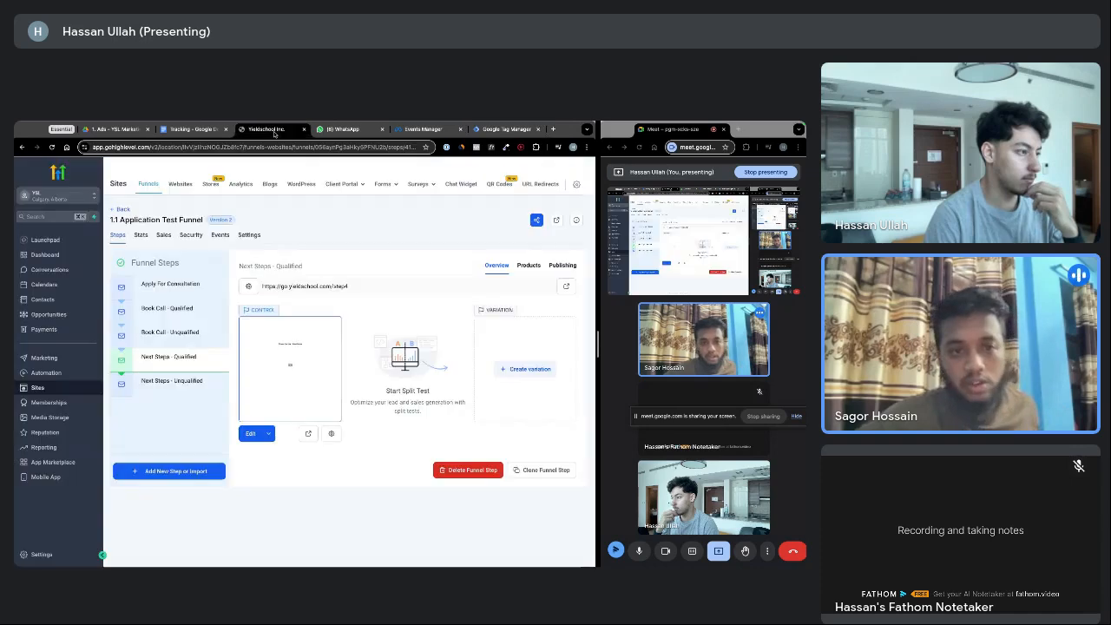
# Paste the GTM head snippet into the funnel settings' Head tracking code field
pyautogui.click(248, 236)
pyautogui.click(208, 295)
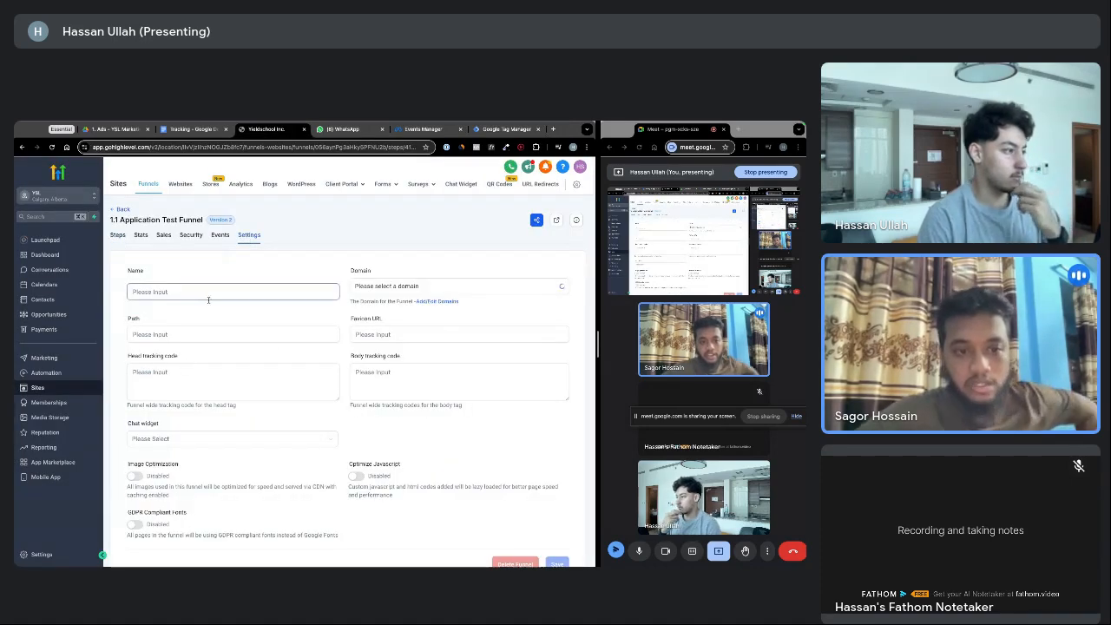
pyautogui.click(185, 380)
pyautogui.hotkey('ctrl', 'v')
pyautogui.scroll(3, 185, 379)
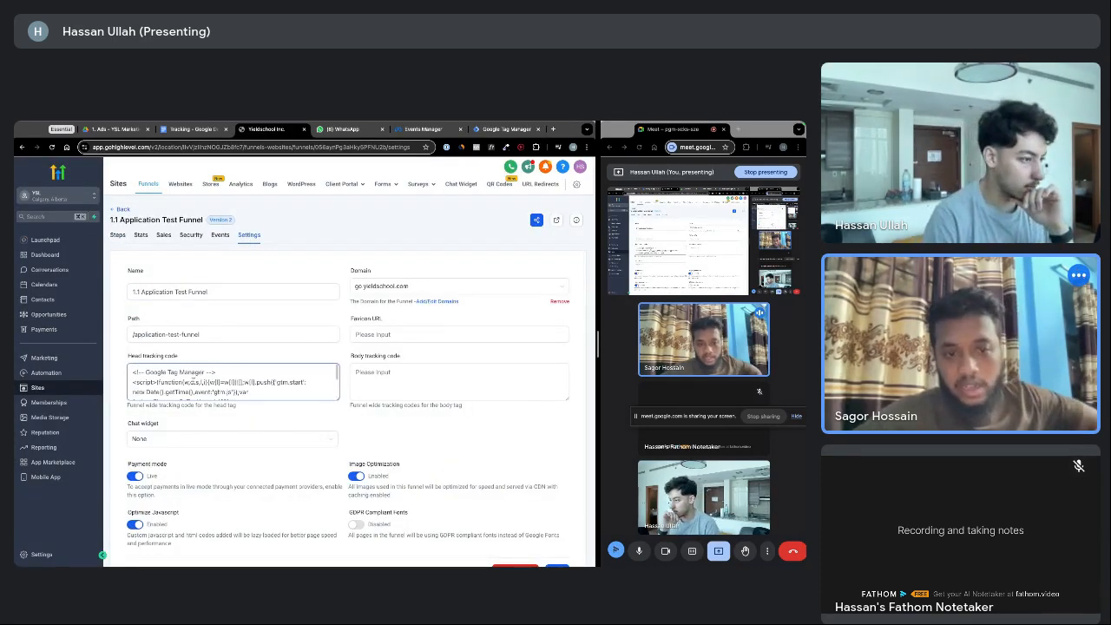
pyautogui.click(398, 373)
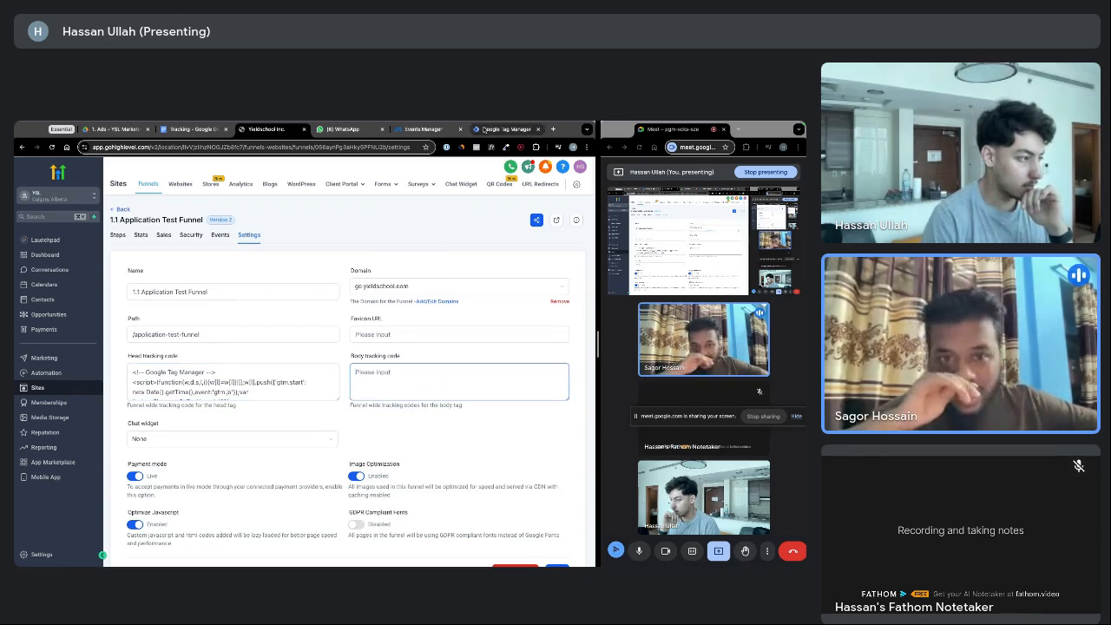
pyautogui.scroll(-1, 338, 324)
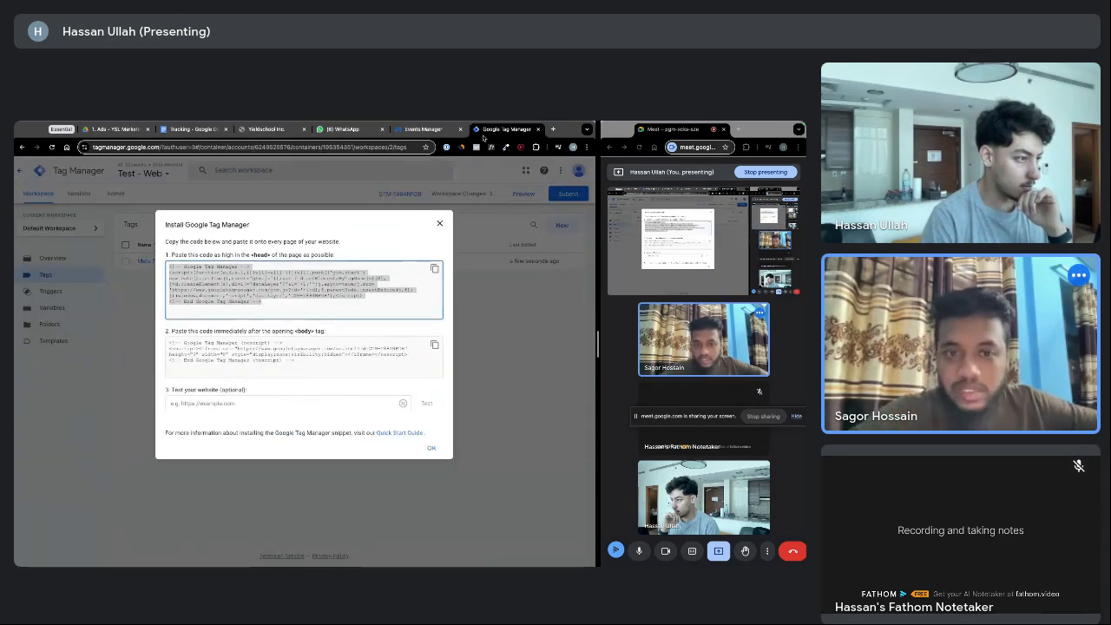
pyautogui.click(506, 129)
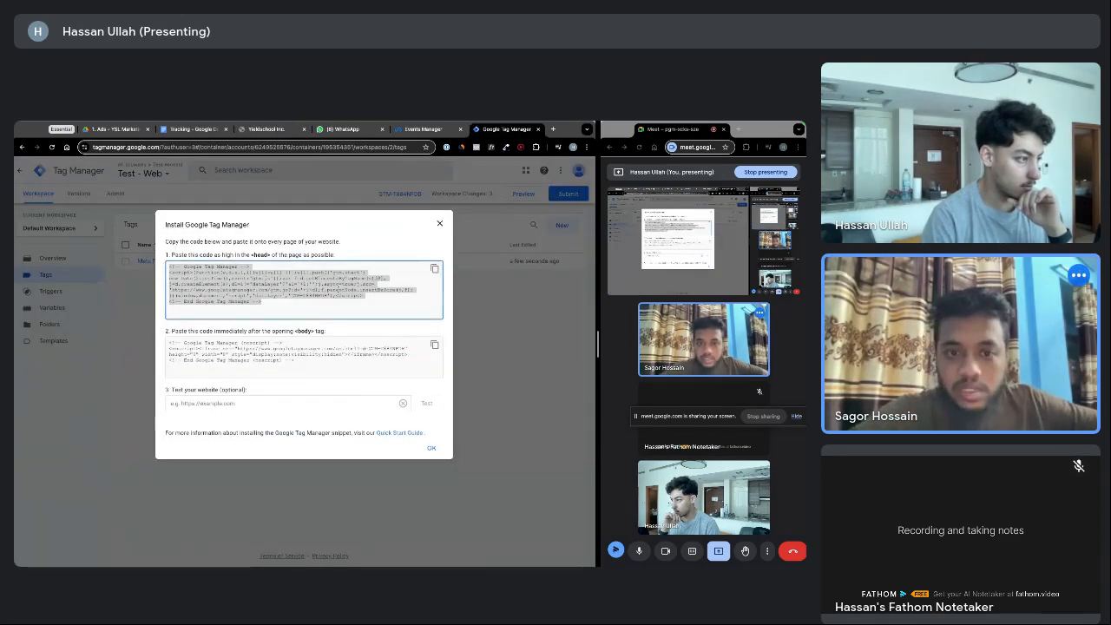
pyautogui.moveTo(186, 333); pyautogui.dragTo(288, 334)
pyautogui.click(309, 335)
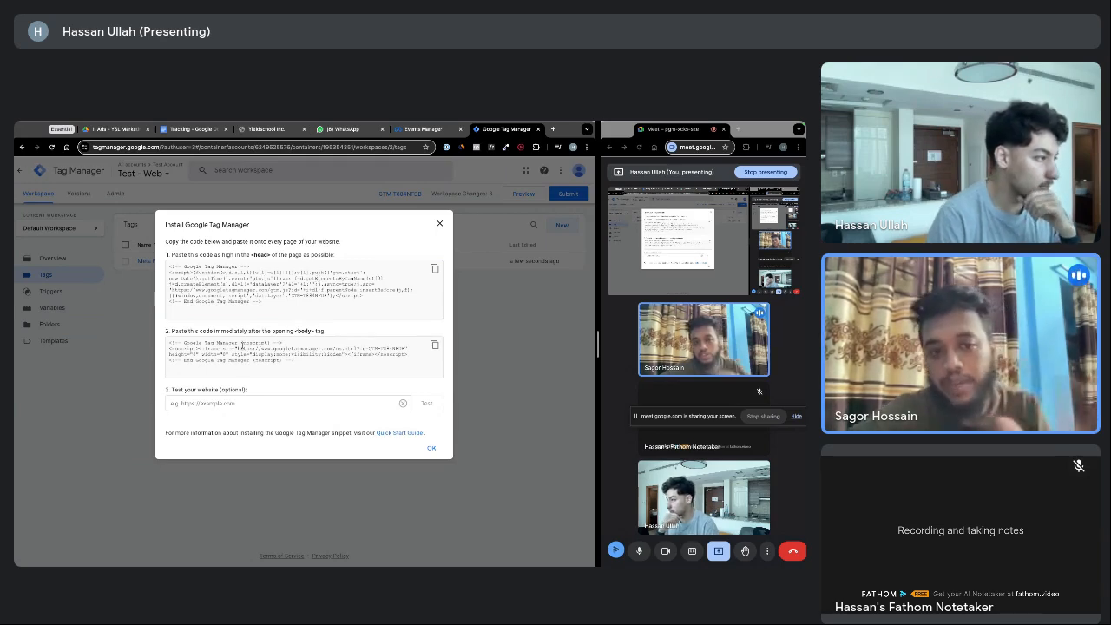
pyautogui.moveTo(171, 290); pyautogui.dragTo(317, 290)
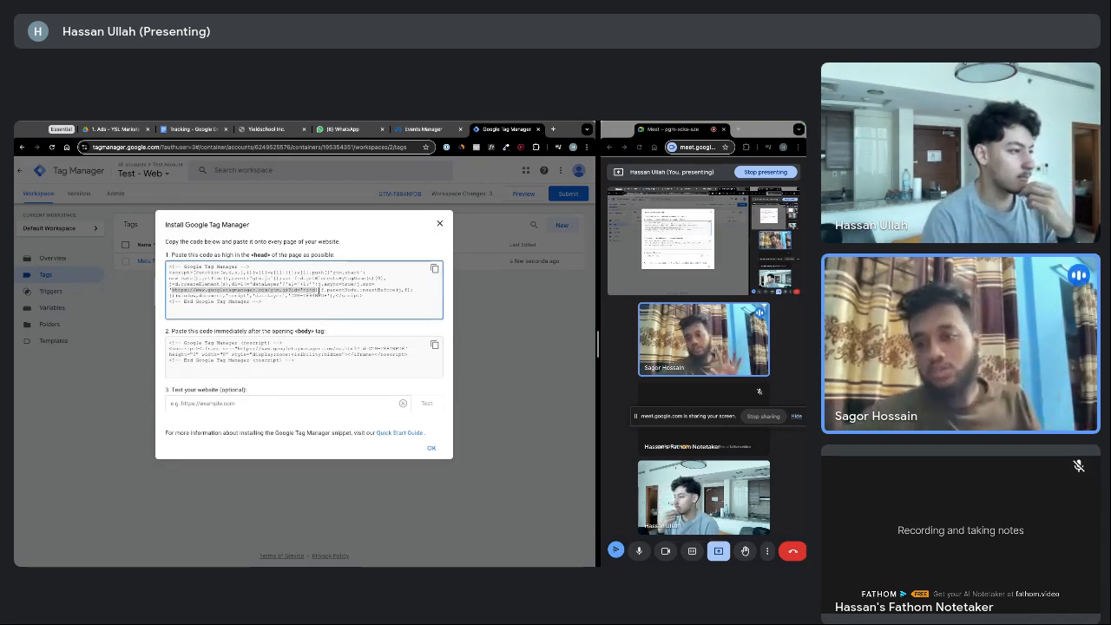
pyautogui.click(323, 292)
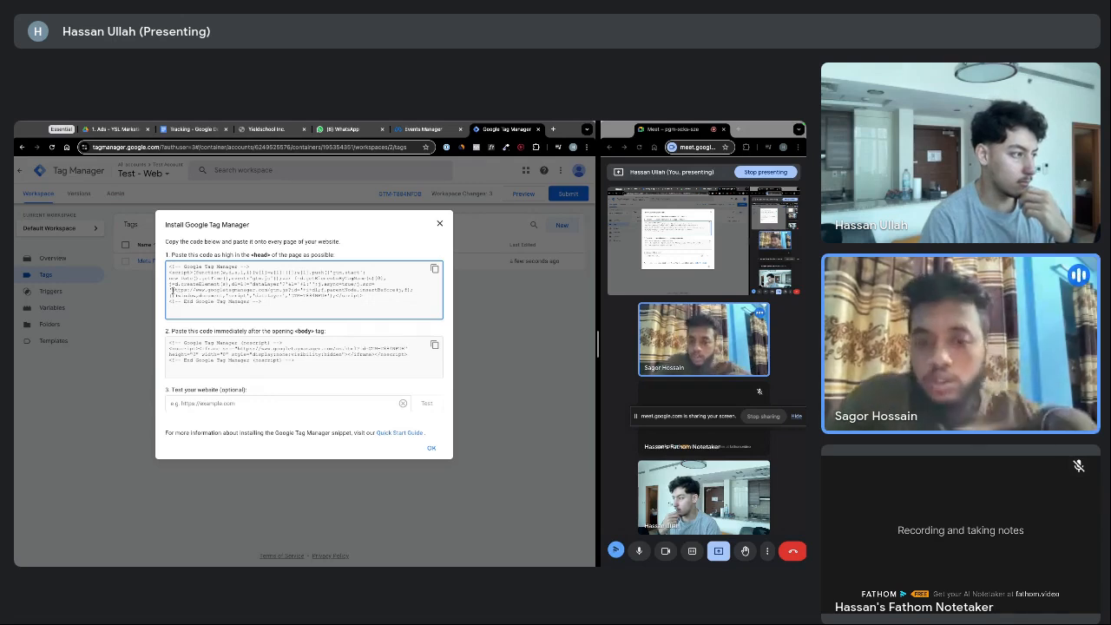
pyautogui.moveTo(172, 290); pyautogui.dragTo(279, 291)
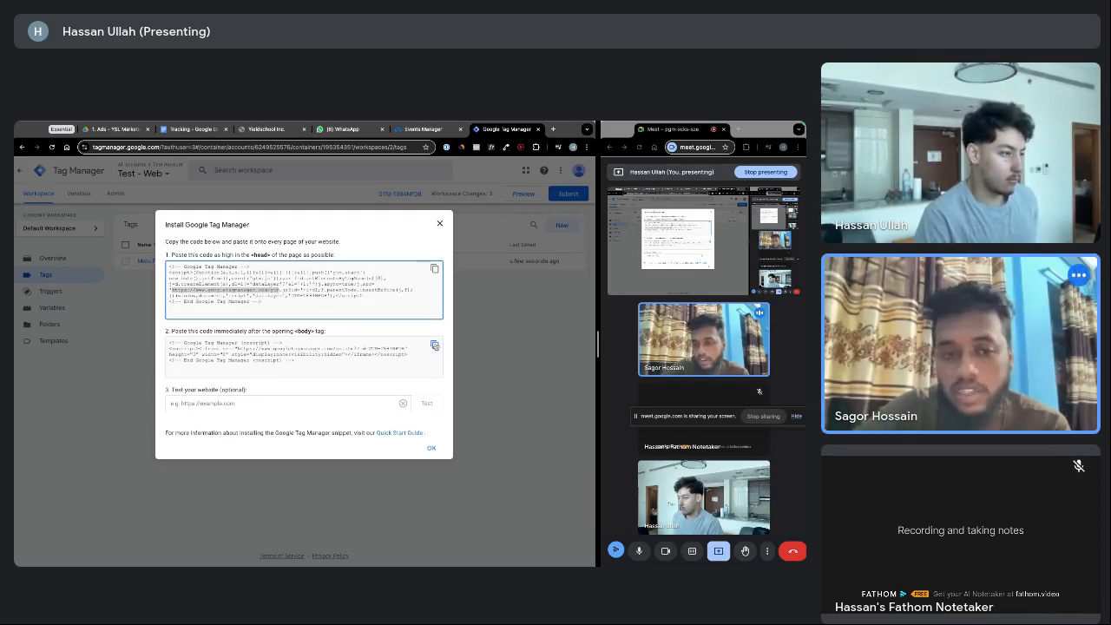
# Deselect the highlighted text in the head code snippet
pyautogui.click(283, 338)
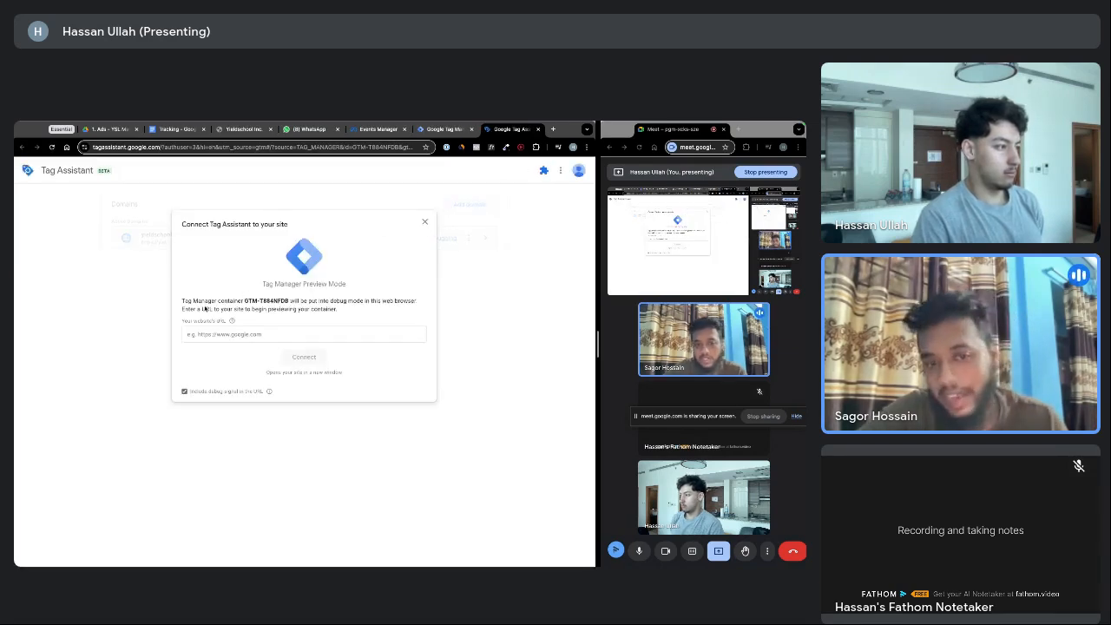
# Focus Tag Assistant's website URL field and fetch the funnel path from GoHighLevel settings
pyautogui.click(245, 305)
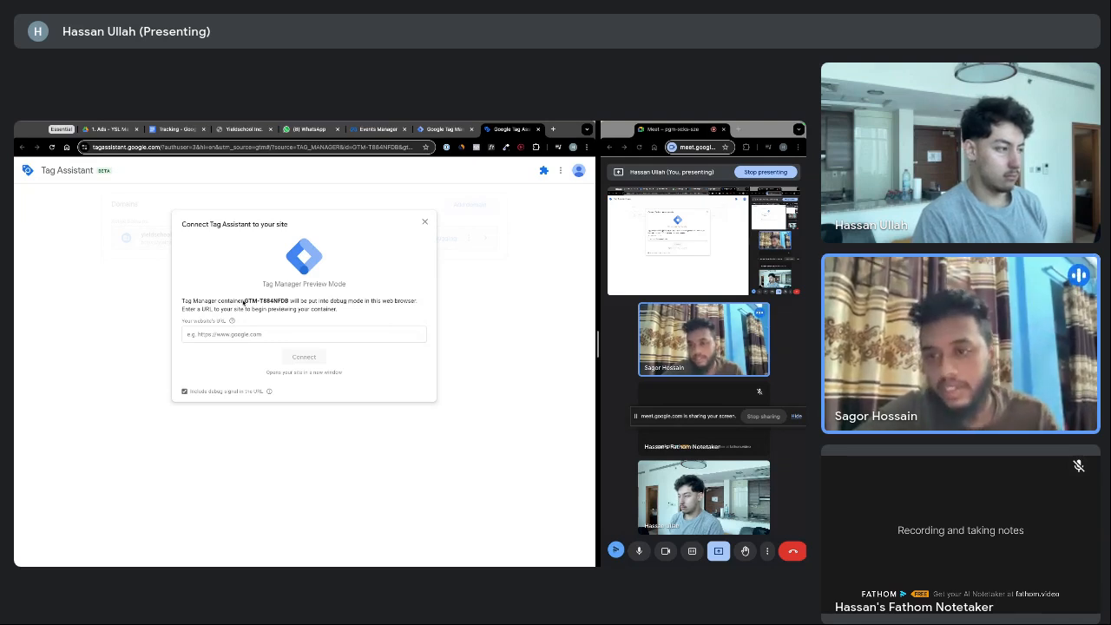
pyautogui.moveTo(221, 310); pyautogui.dragTo(295, 310)
pyautogui.click(258, 314)
pyautogui.click(249, 333)
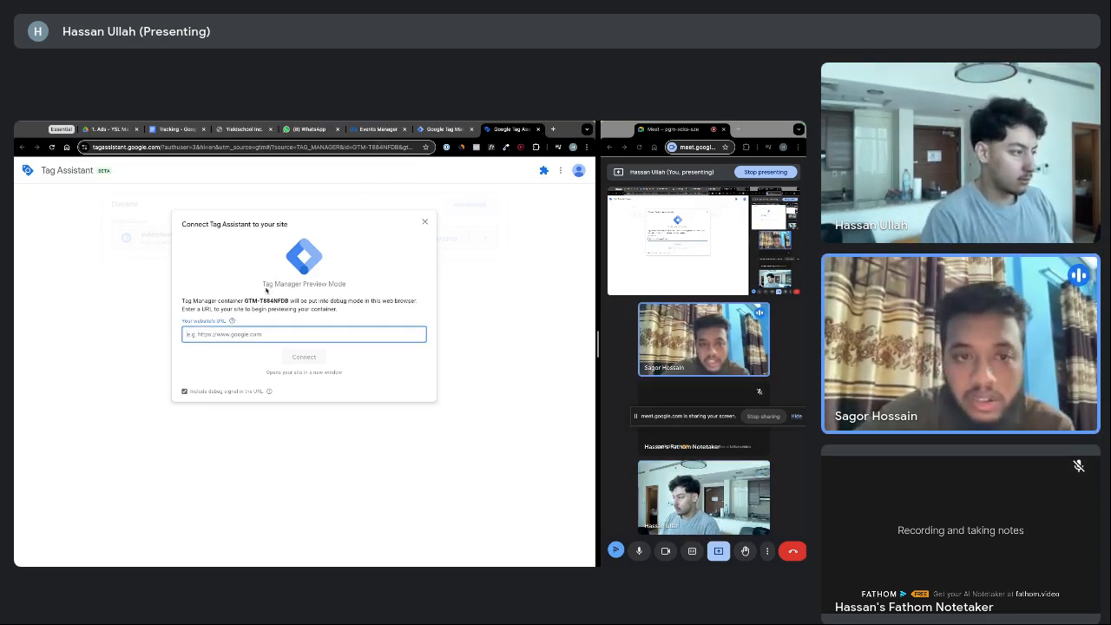
pyautogui.click(243, 128)
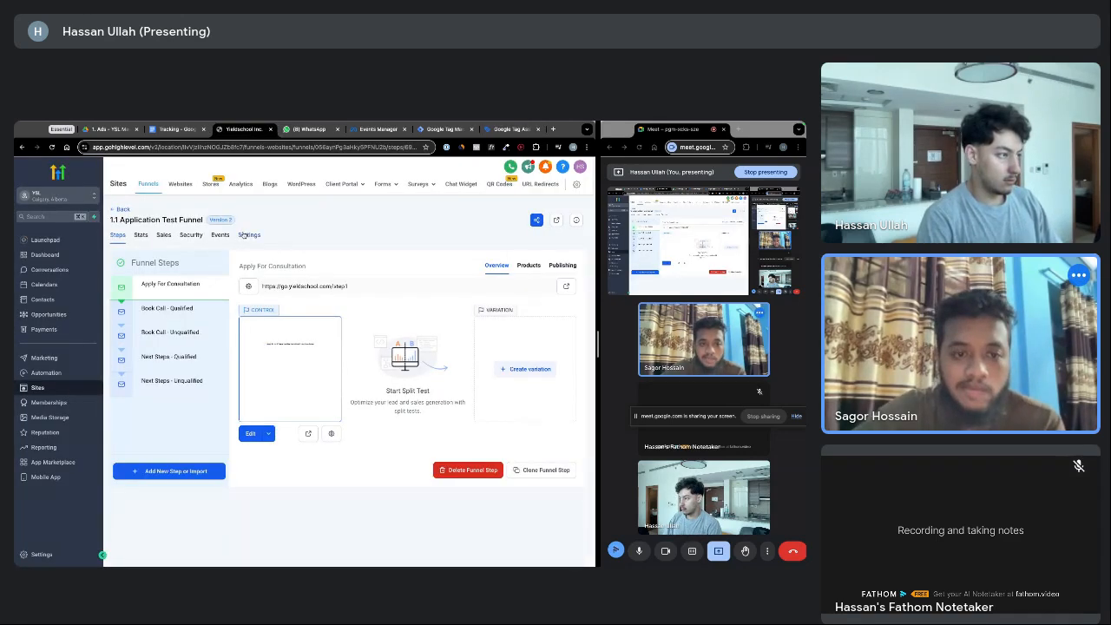
pyautogui.click(247, 235)
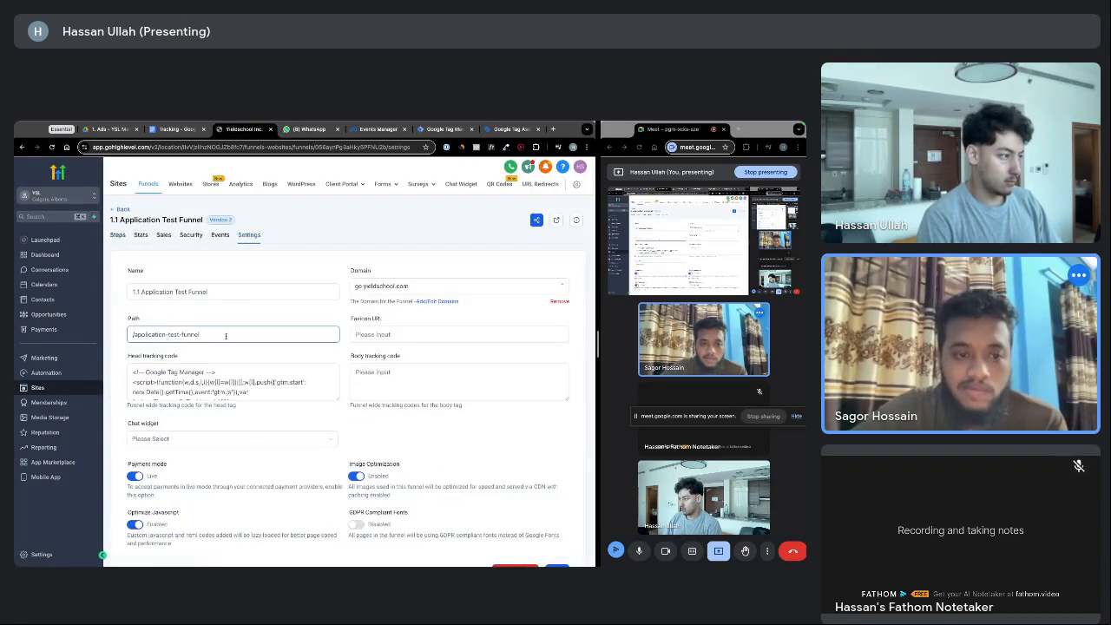
pyautogui.click(512, 128)
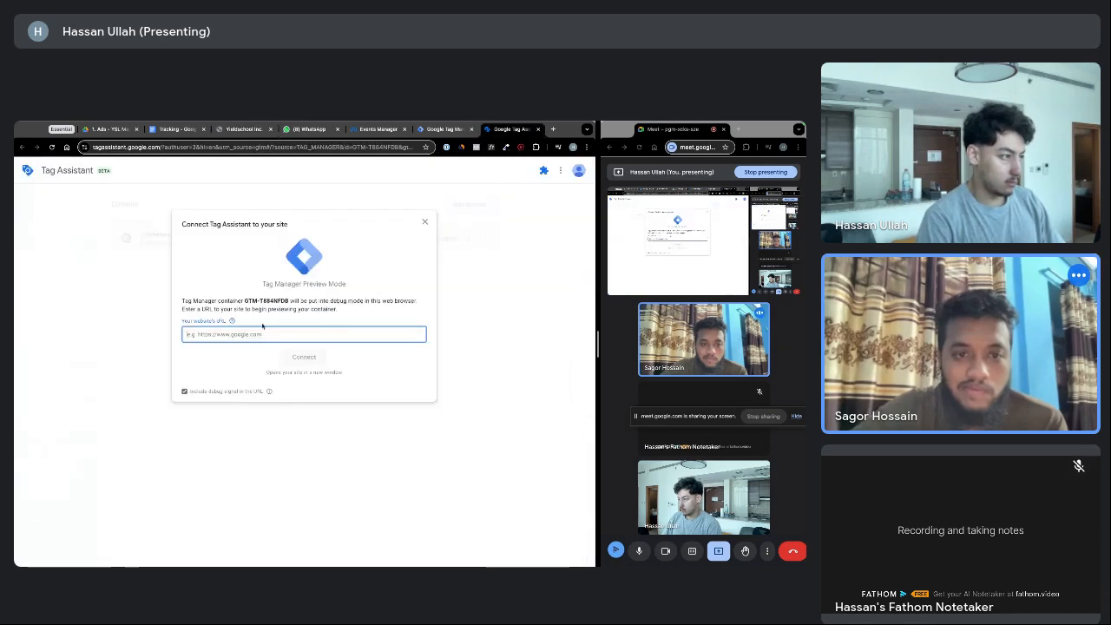
# Build the full funnel URL from the pasted path and go.yieldschool.com domain, then connect
pyautogui.hotkey('ctrl', 'v')
pyautogui.click(185, 334)
pyautogui.write('go.')
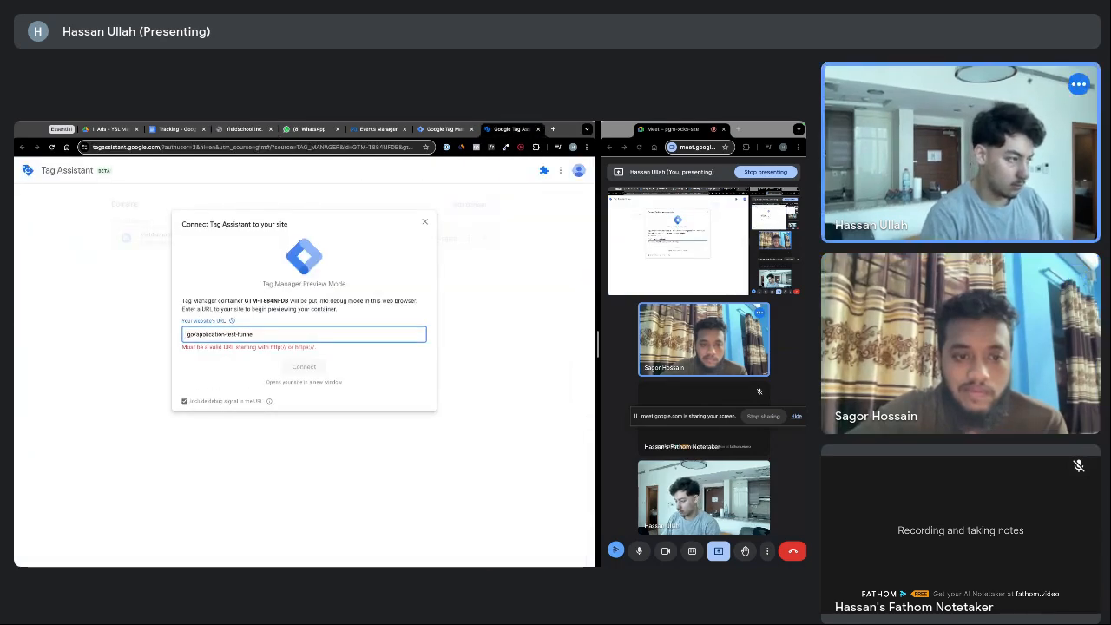
pyautogui.write('yieldschool')
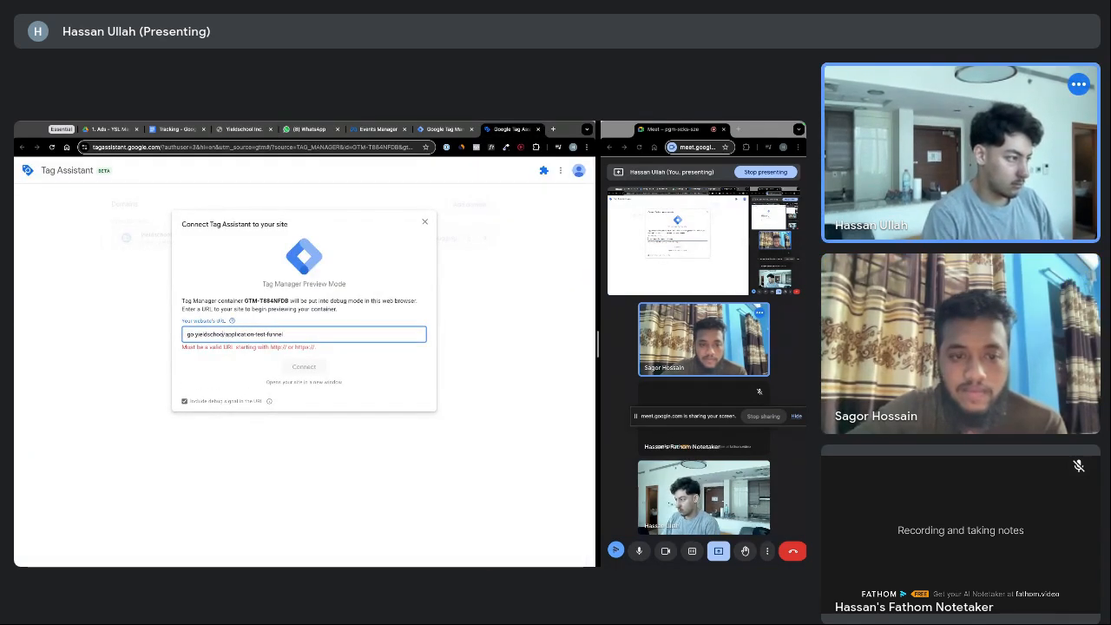
pyautogui.write('.com')
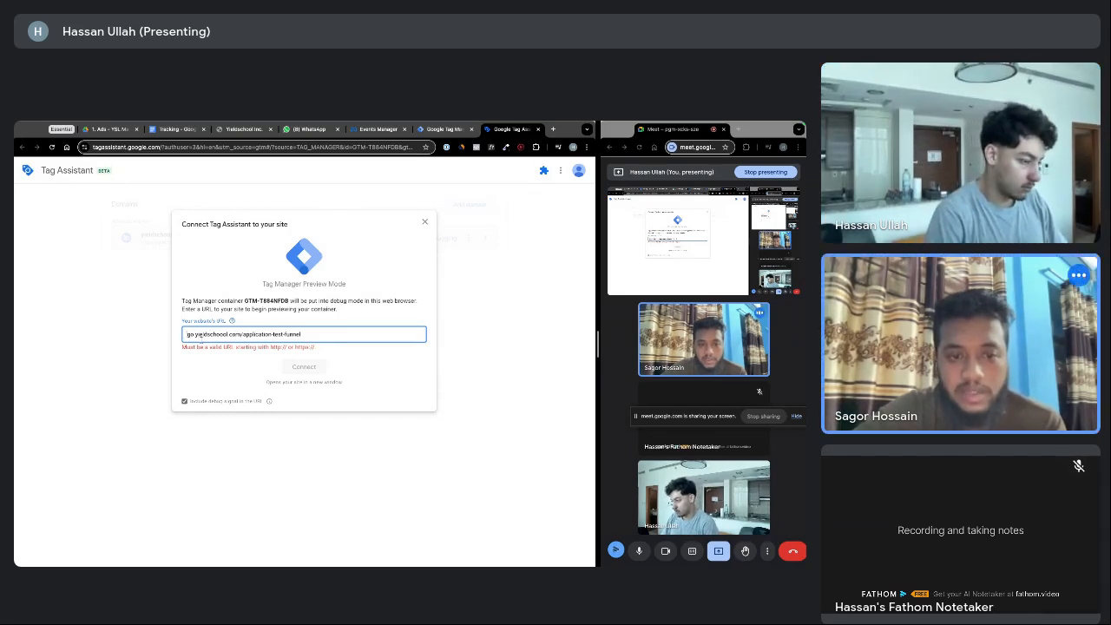
pyautogui.write('http')
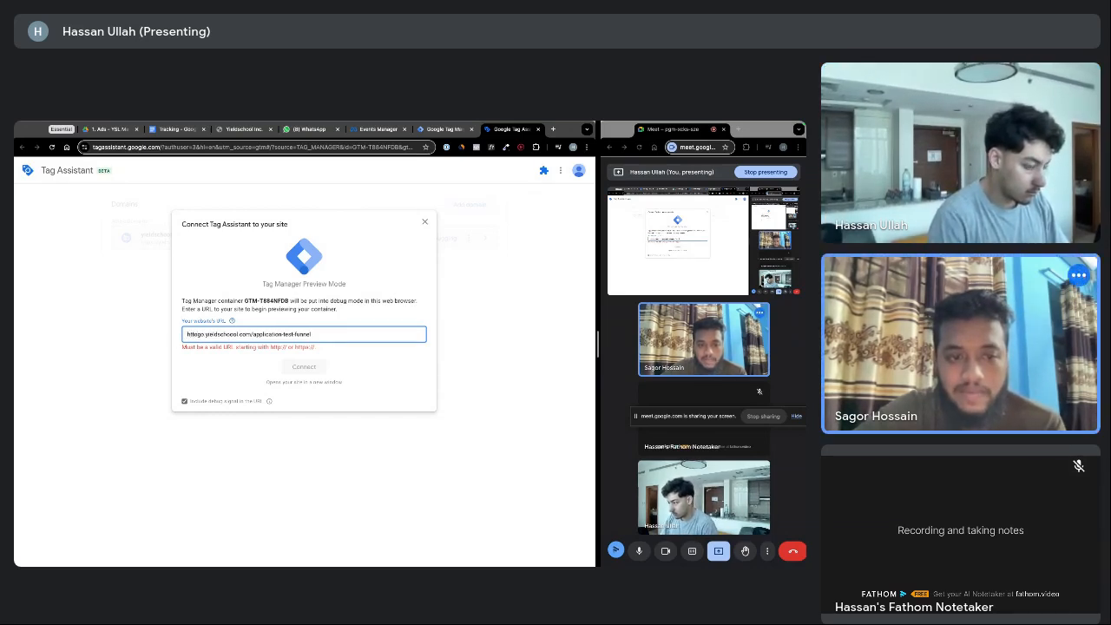
pyautogui.write('s://')
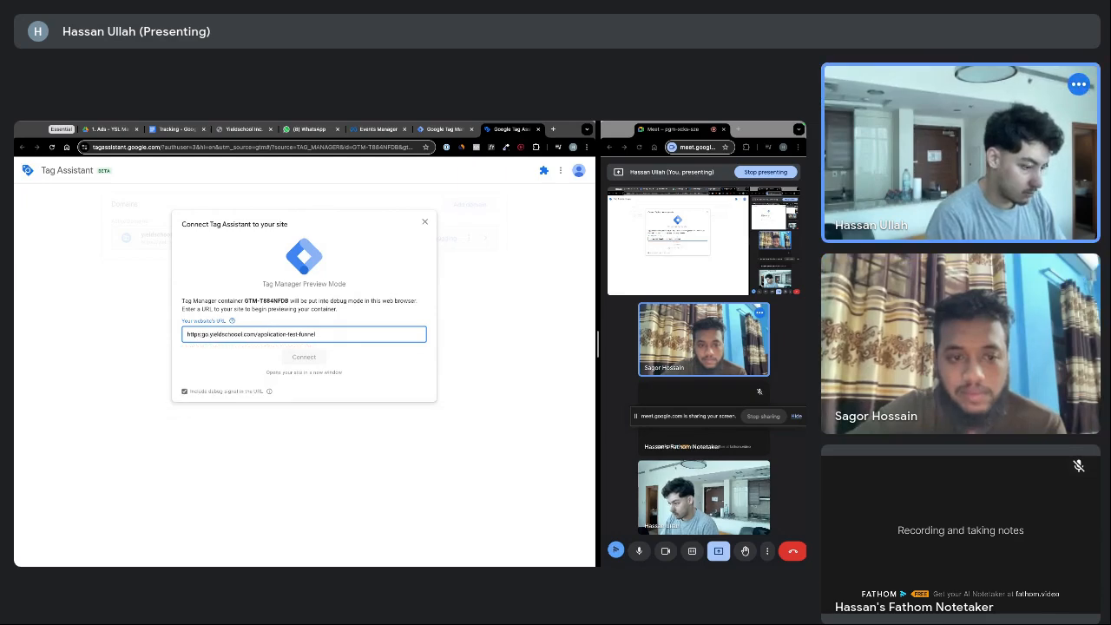
pyautogui.click(306, 358)
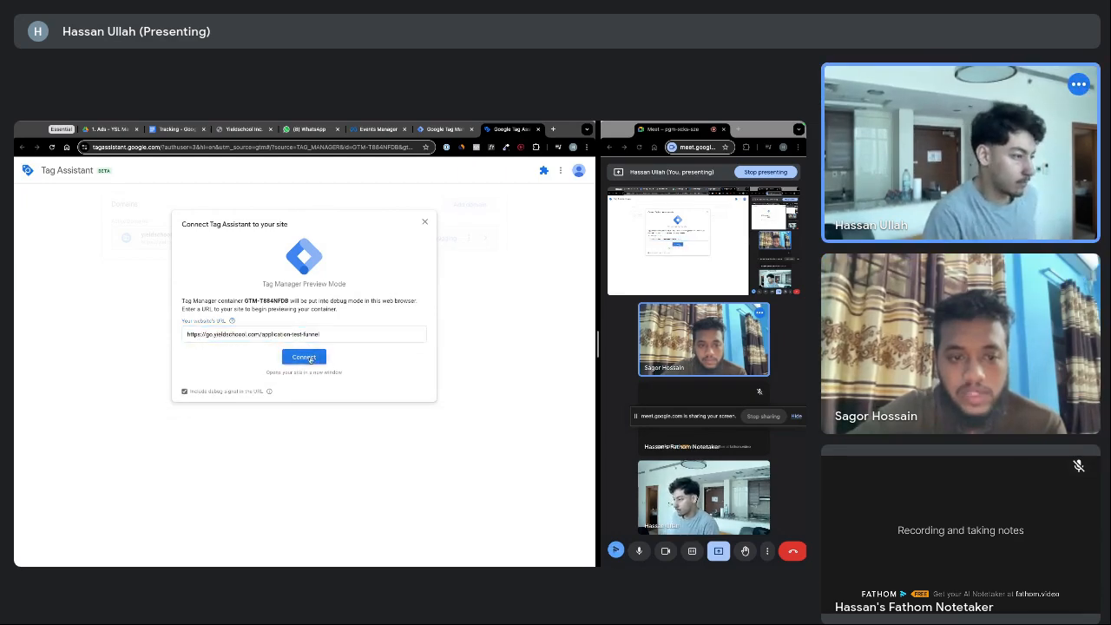
pyautogui.click(308, 357)
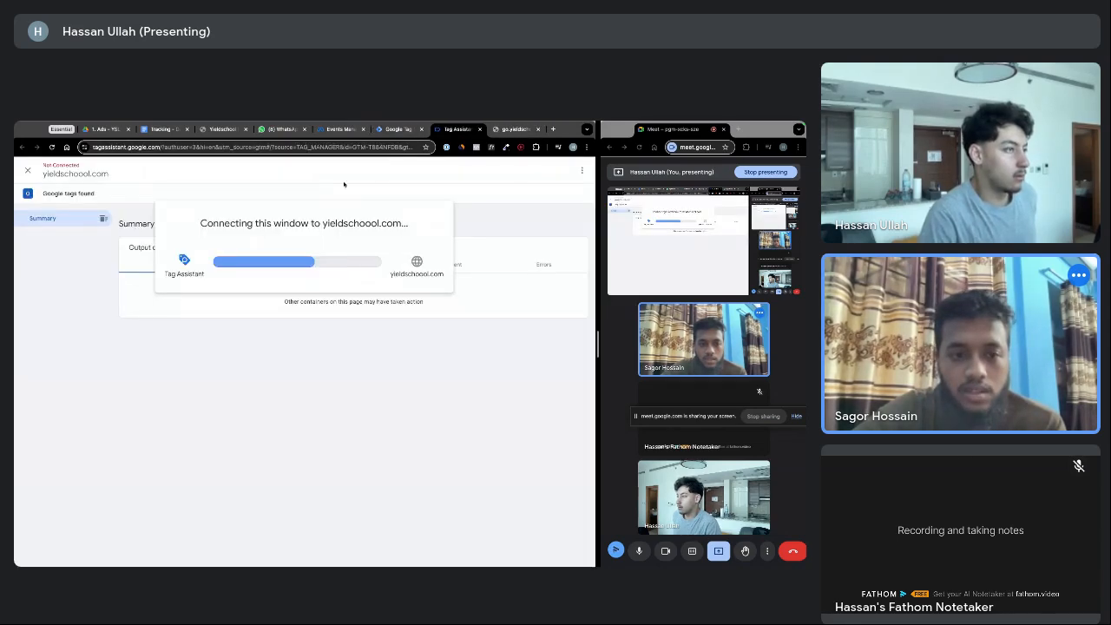
pyautogui.hotkey('ctrl', 'shift', 'Tab')
pyautogui.hotkey('ctrl', 'shift', 'Tab')
pyautogui.hotkey('ctrl', 'shift', 'Tab')
pyautogui.hotkey('ctrl', 'shift', 'Tab')
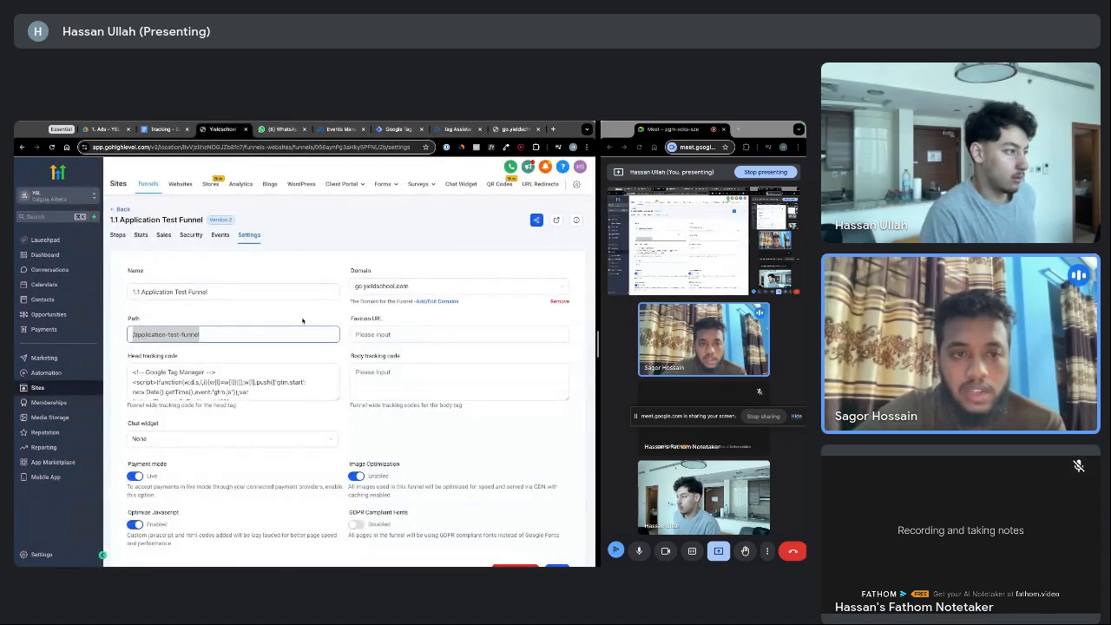
# Preview the funnel's live page from Steps and close the 'This site can't be reached' tab
pyautogui.click(302, 321)
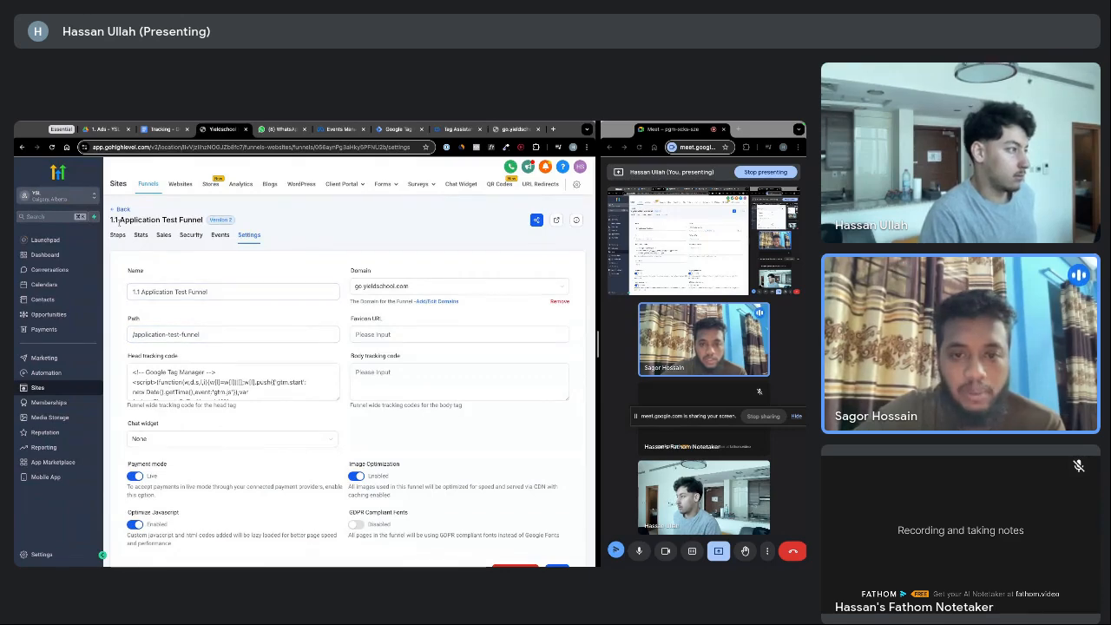
pyautogui.click(117, 234)
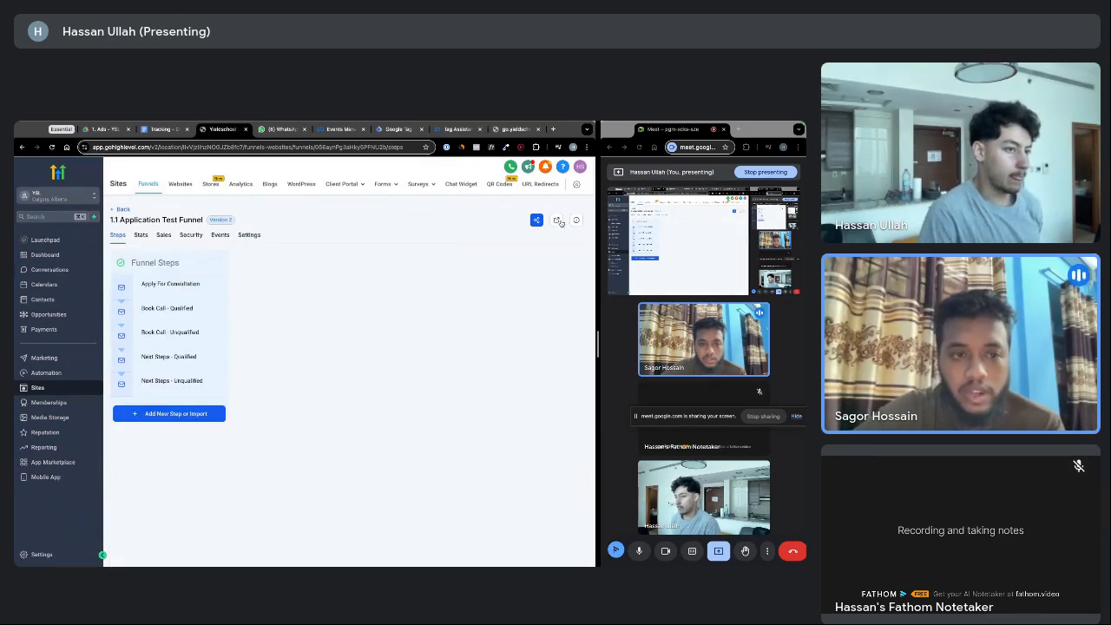
pyautogui.click(558, 221)
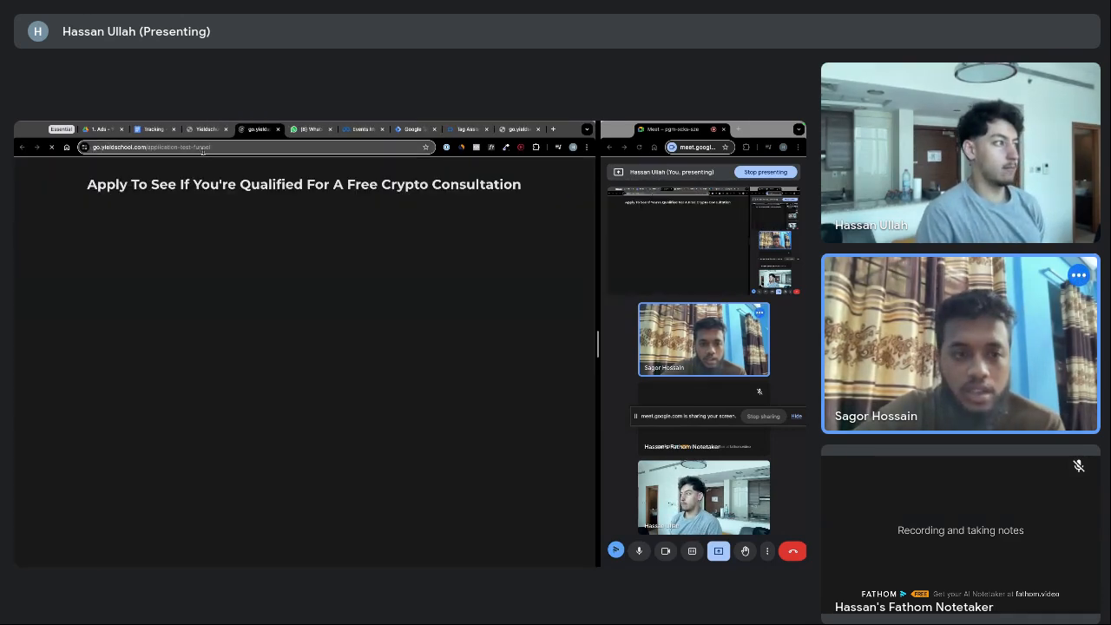
pyautogui.click(208, 148)
pyautogui.hotkey('ctrl', 'c')
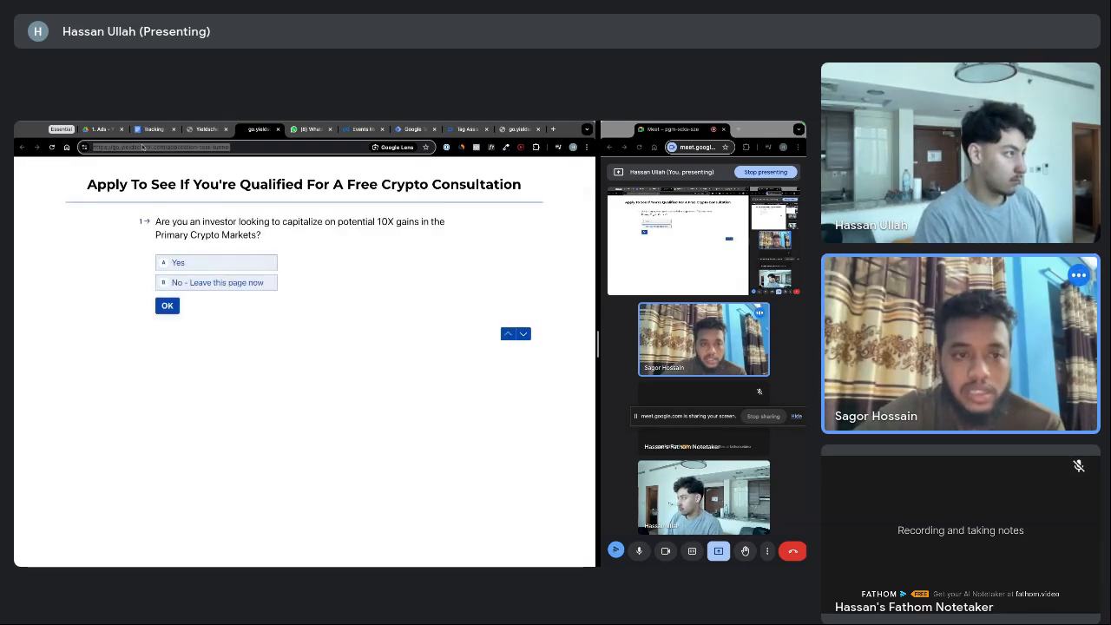
pyautogui.click(520, 129)
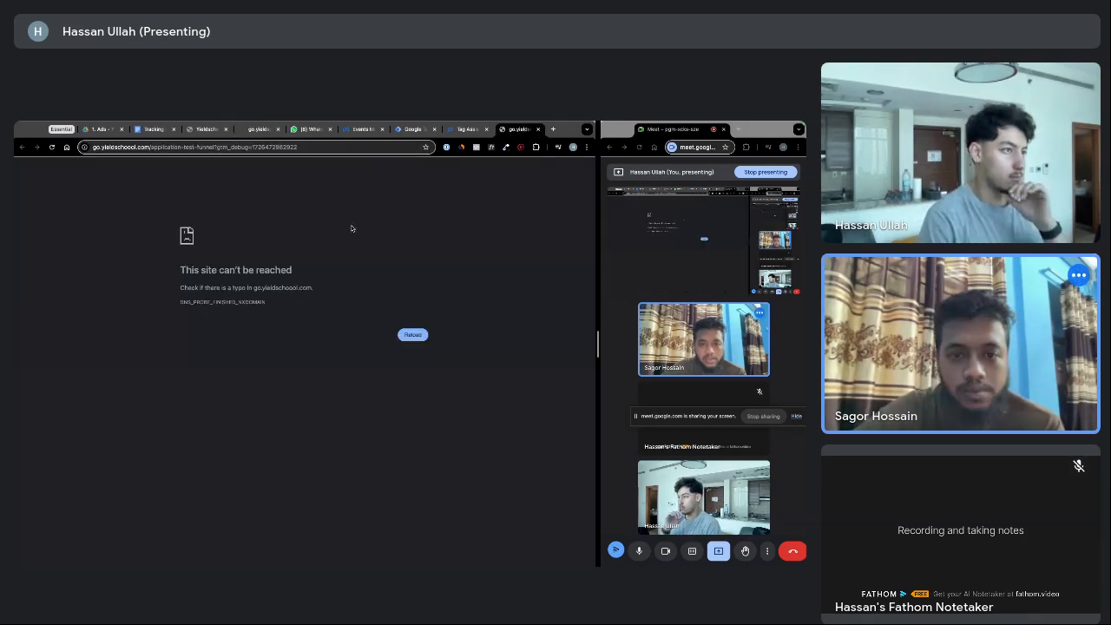
pyautogui.click(538, 129)
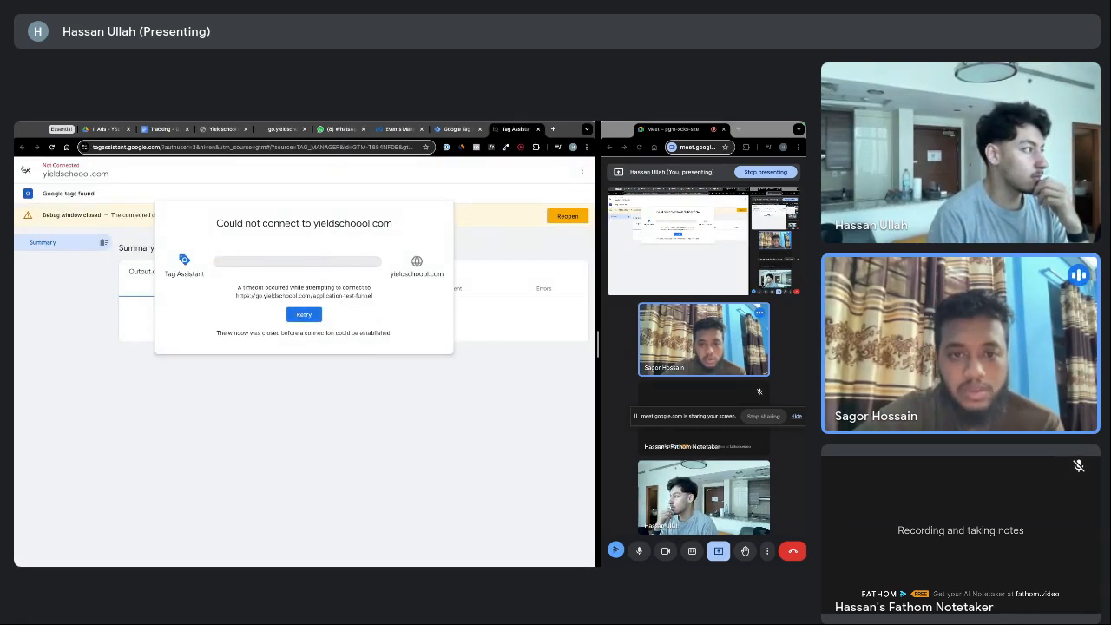
# Retry debugging on yieldschool.com, then close Tag Assistant and relaunch Preview from Tag Manager
pyautogui.click(26, 170)
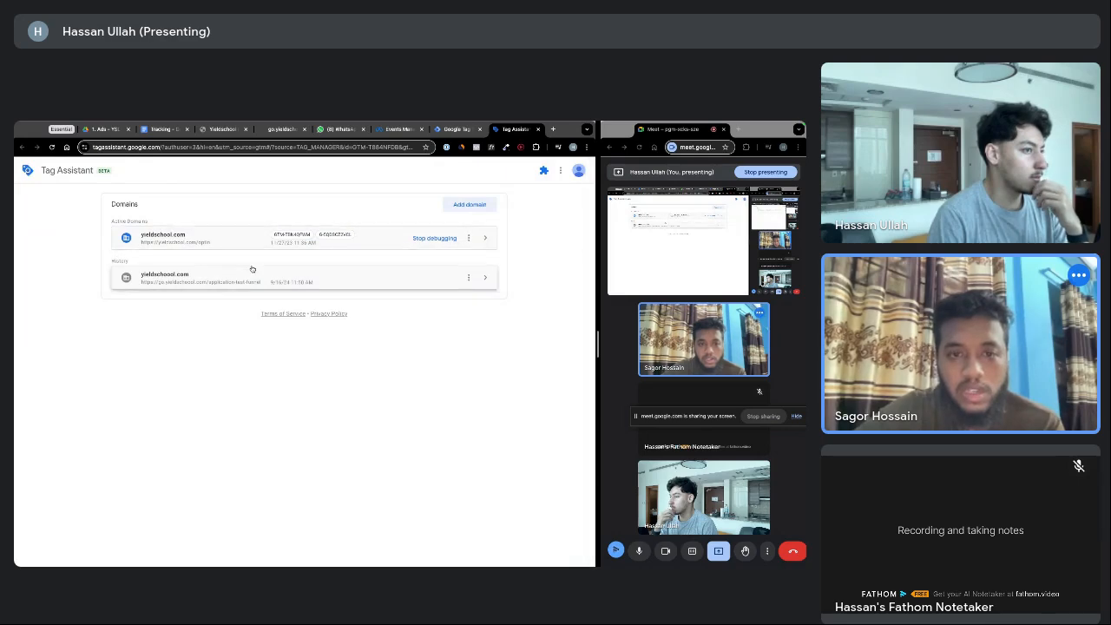
pyautogui.click(222, 245)
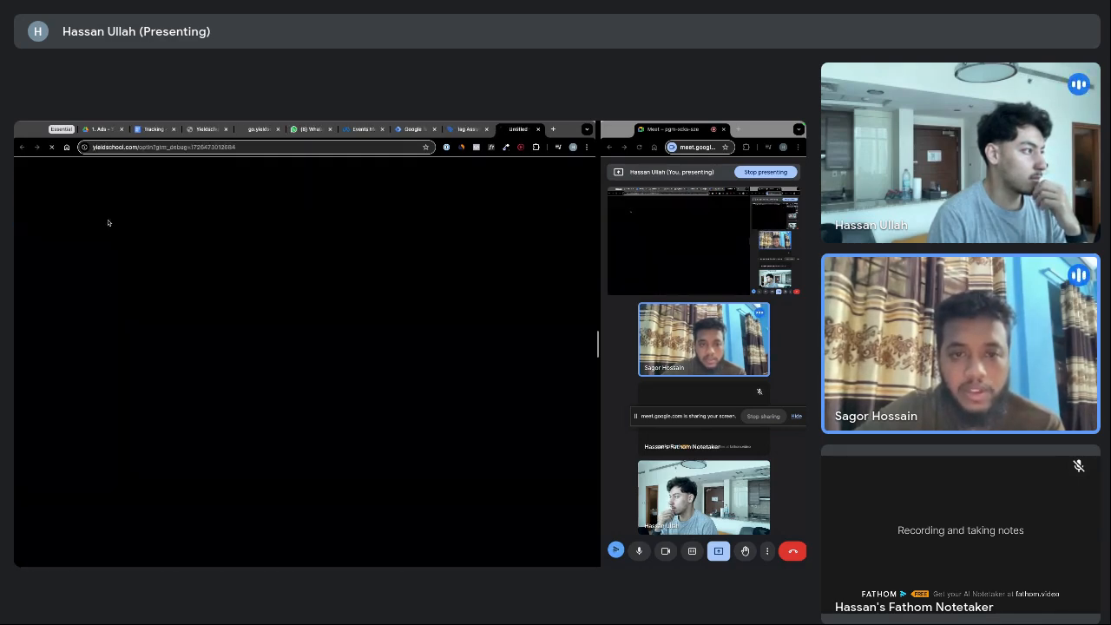
pyautogui.click(538, 129)
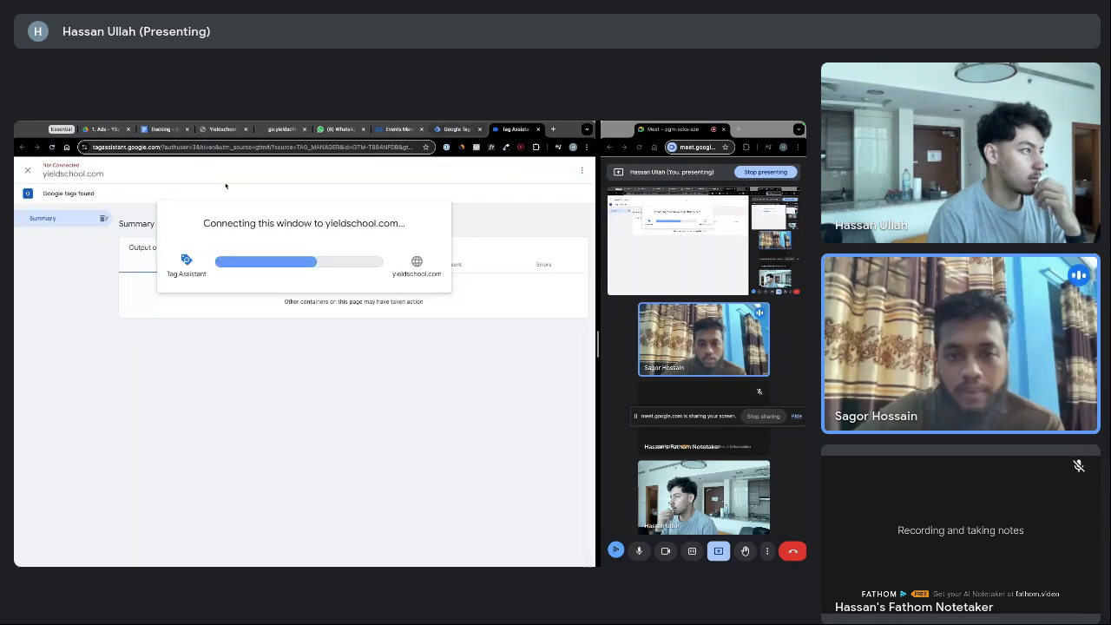
pyautogui.click(538, 129)
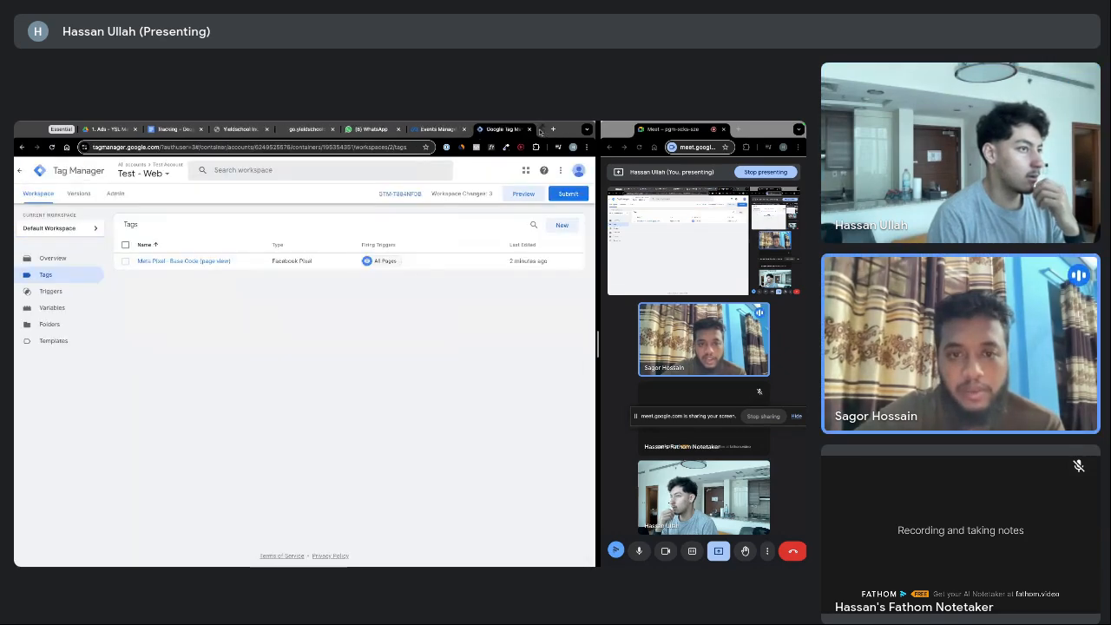
pyautogui.click(524, 194)
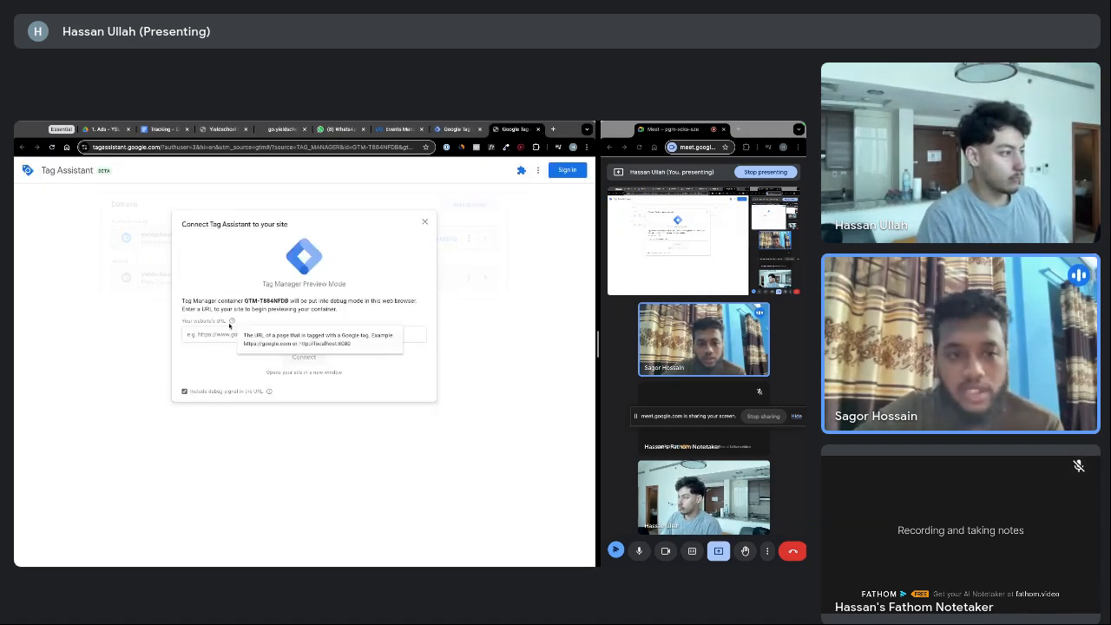
pyautogui.click(228, 335)
# Paste the funnel URL, connect, and confirm the Tag Assistant Connected status on the page
pyautogui.hotkey('ctrl', 'v')
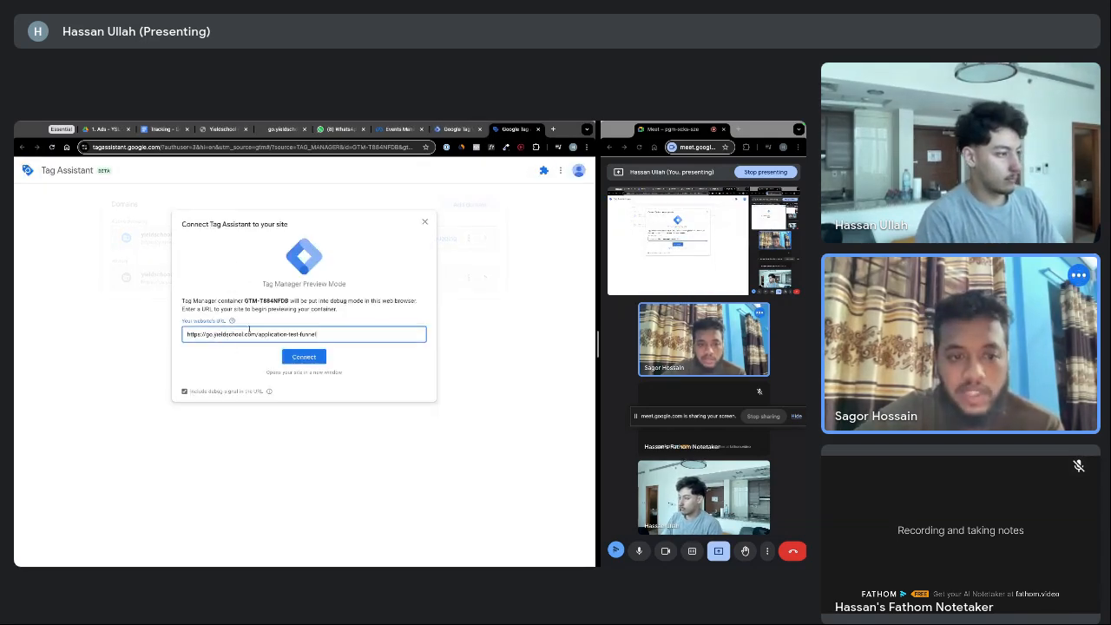
pyautogui.click(299, 358)
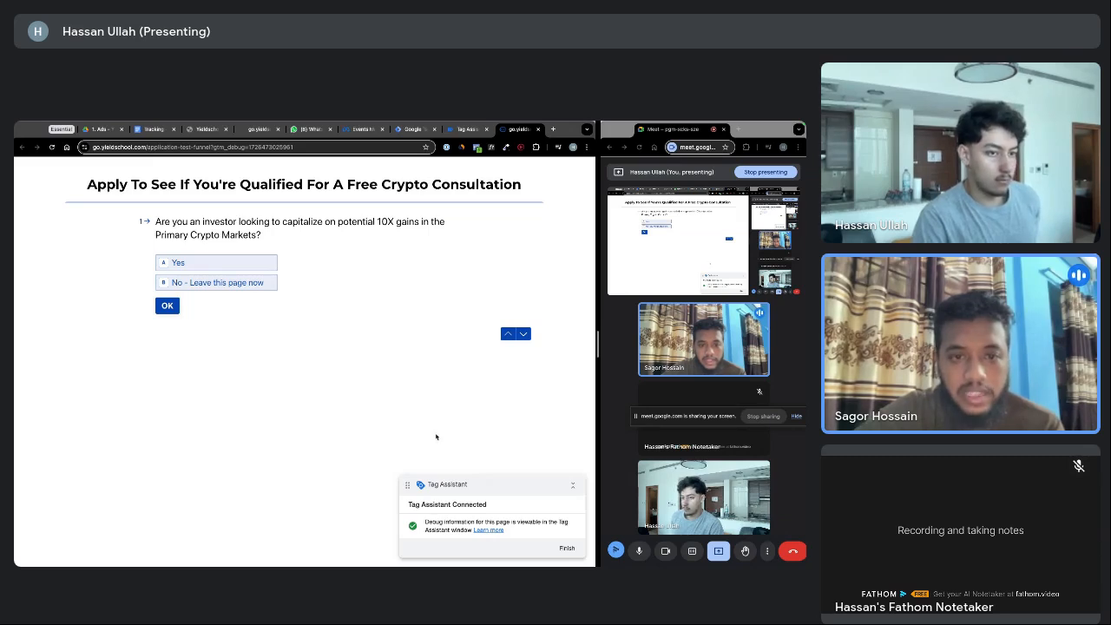
pyautogui.moveTo(422, 505); pyautogui.dragTo(482, 505)
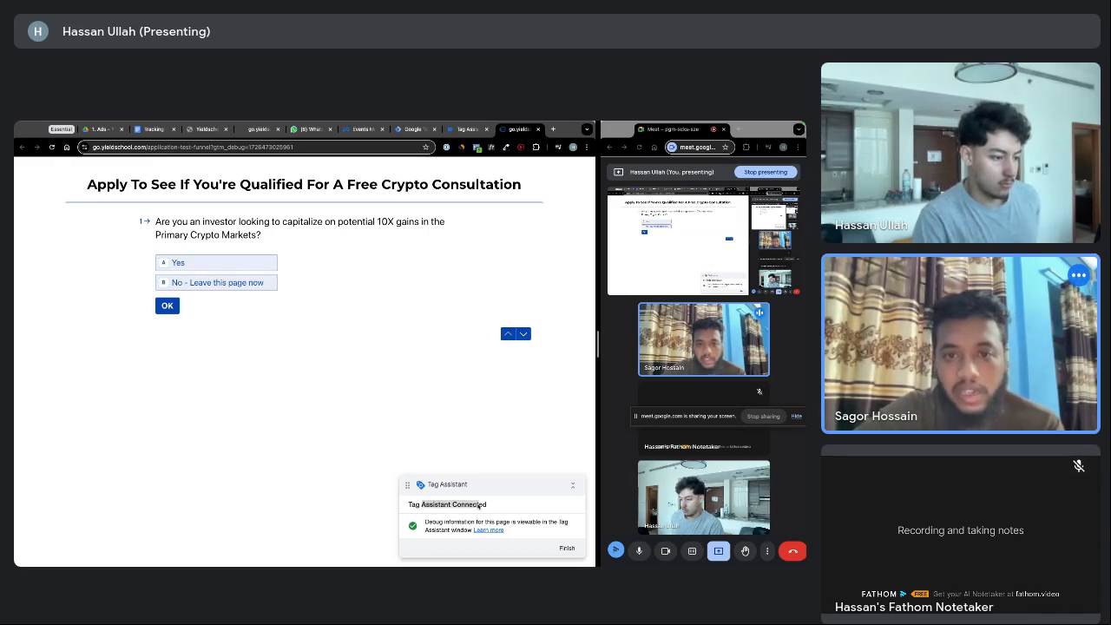
pyautogui.click(478, 506)
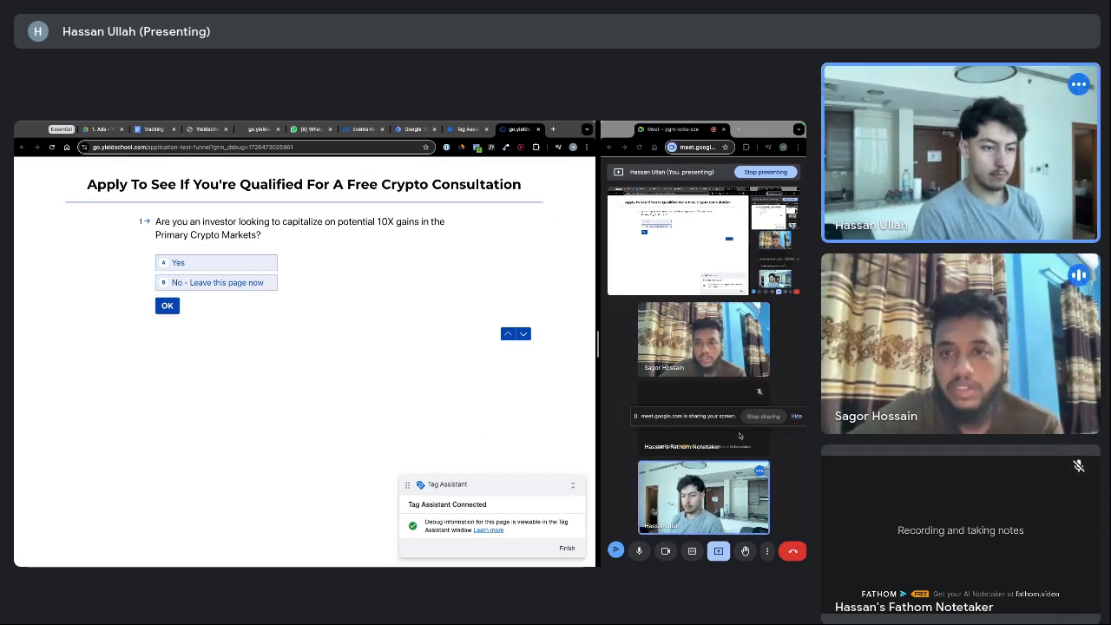
# Search the Chrome Web Store for 'google tag assistance' and add Tag Assistant Legacy to Chrome
pyautogui.click(553, 131)
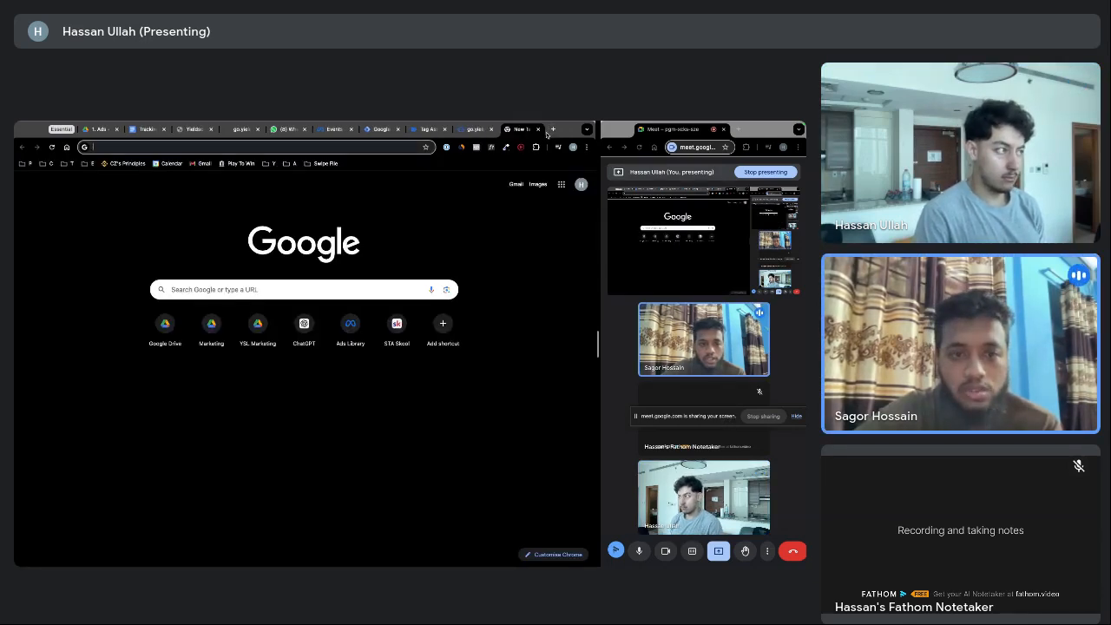
pyautogui.write('google tag')
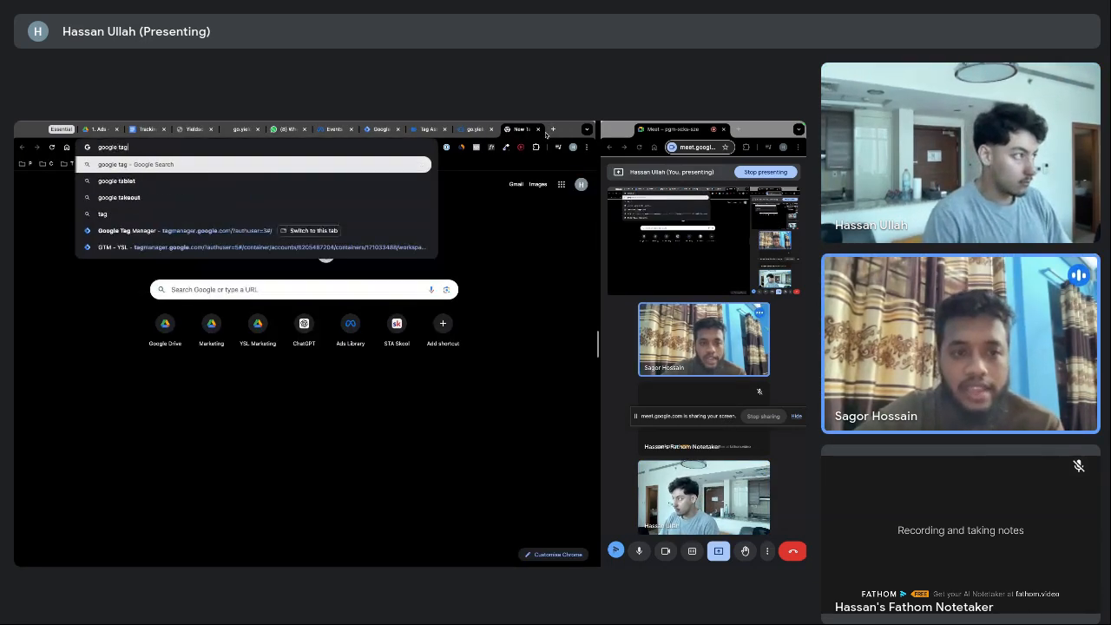
pyautogui.write(' assistance')
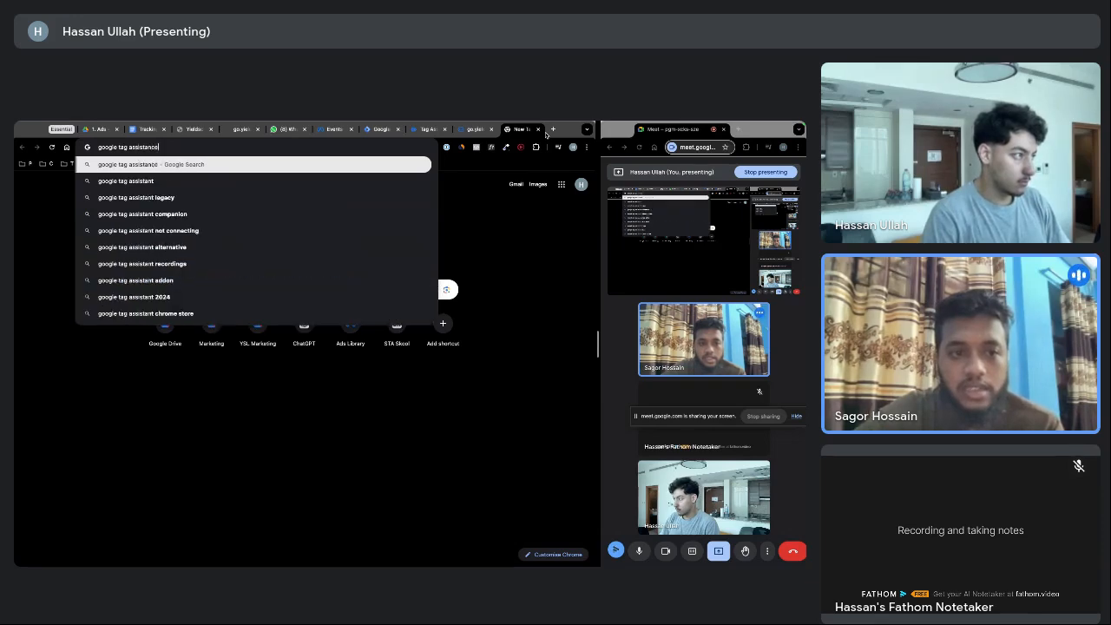
pyautogui.click(366, 197)
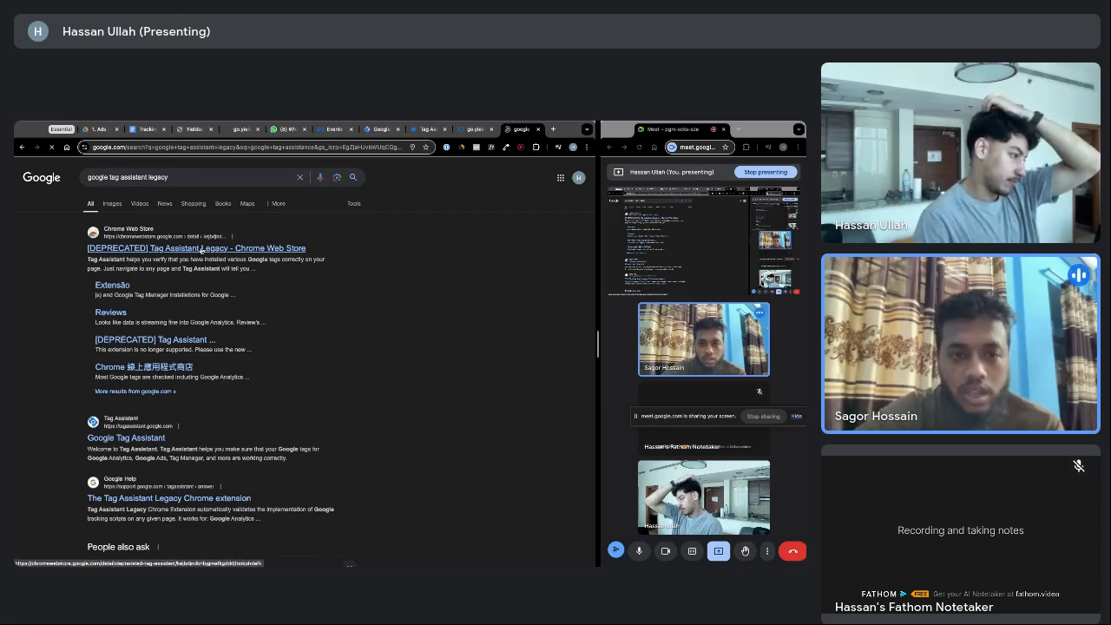
pyautogui.click(201, 250)
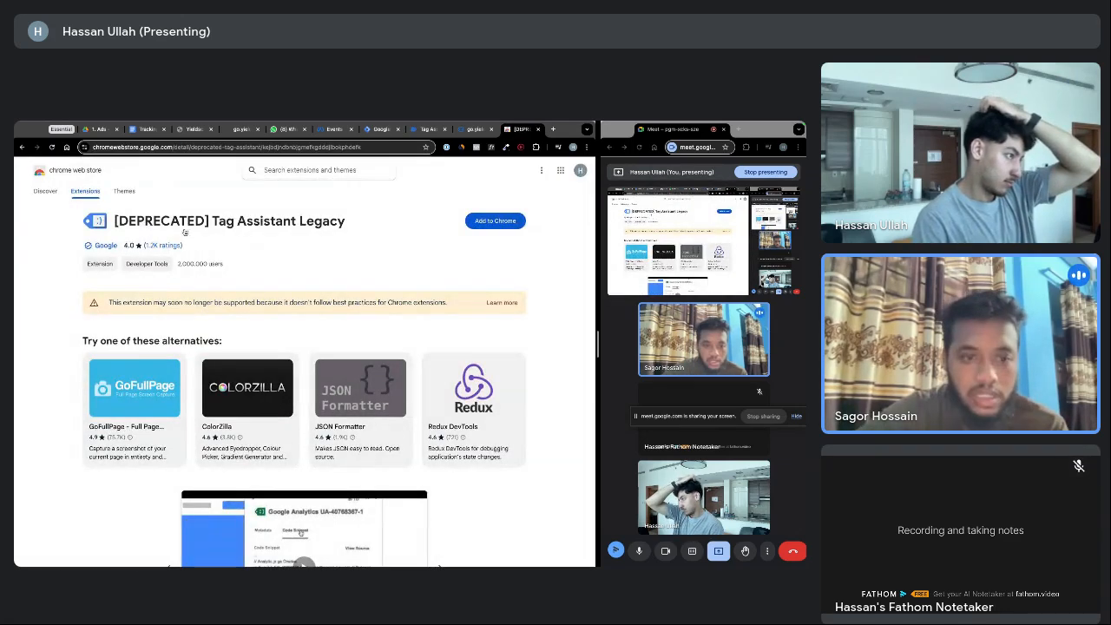
pyautogui.click(502, 225)
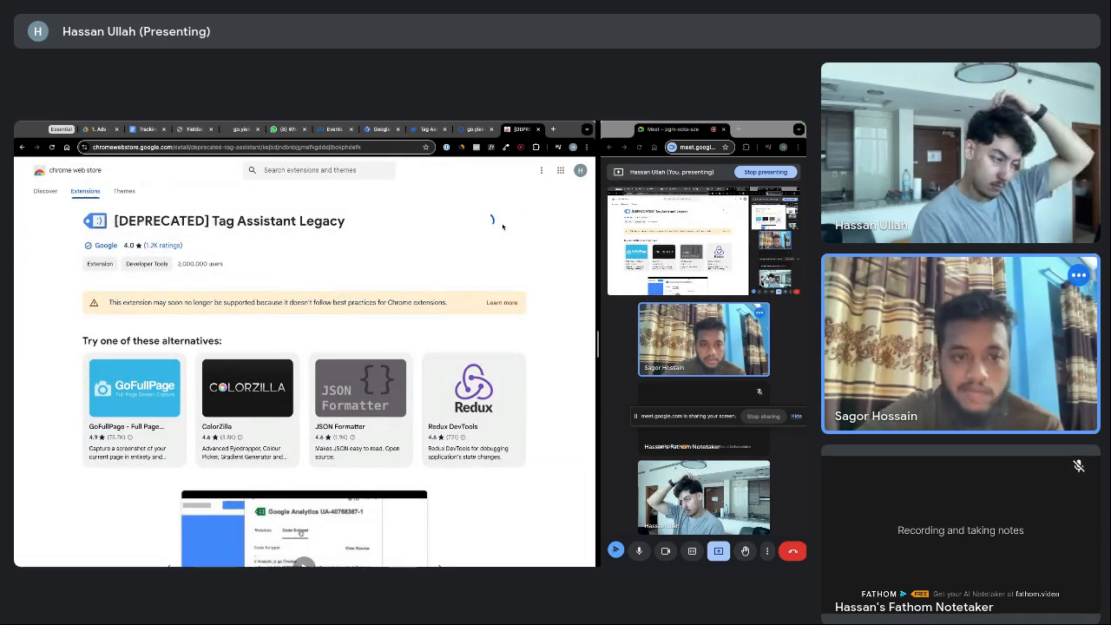
pyautogui.click(364, 388)
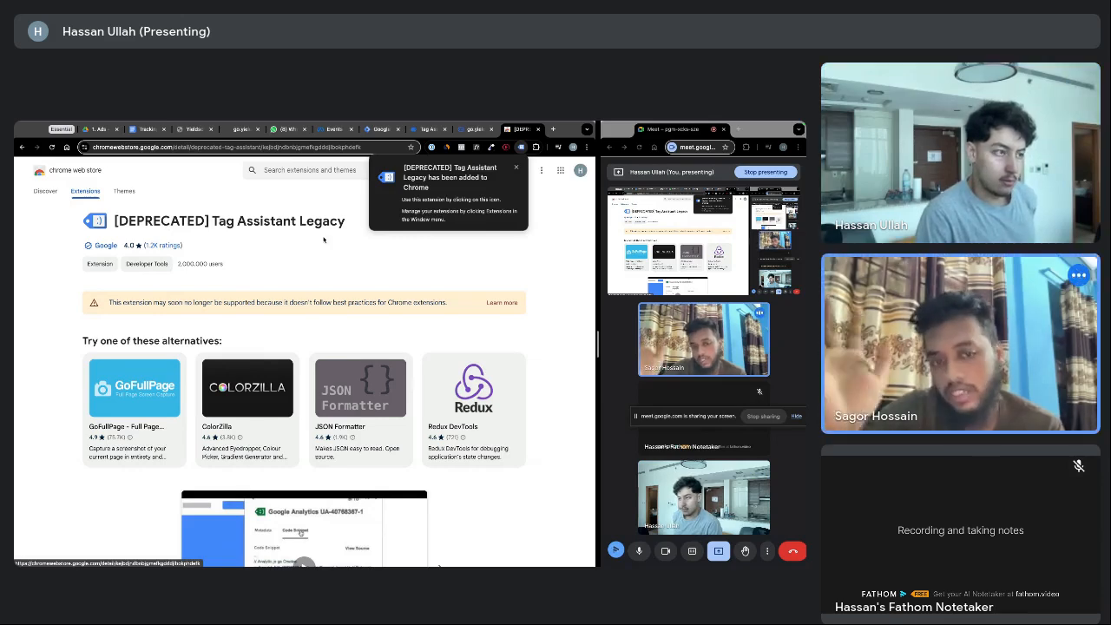
# Pin Tag Assistant Legacy to the toolbar from the Extensions menu
pyautogui.click(518, 167)
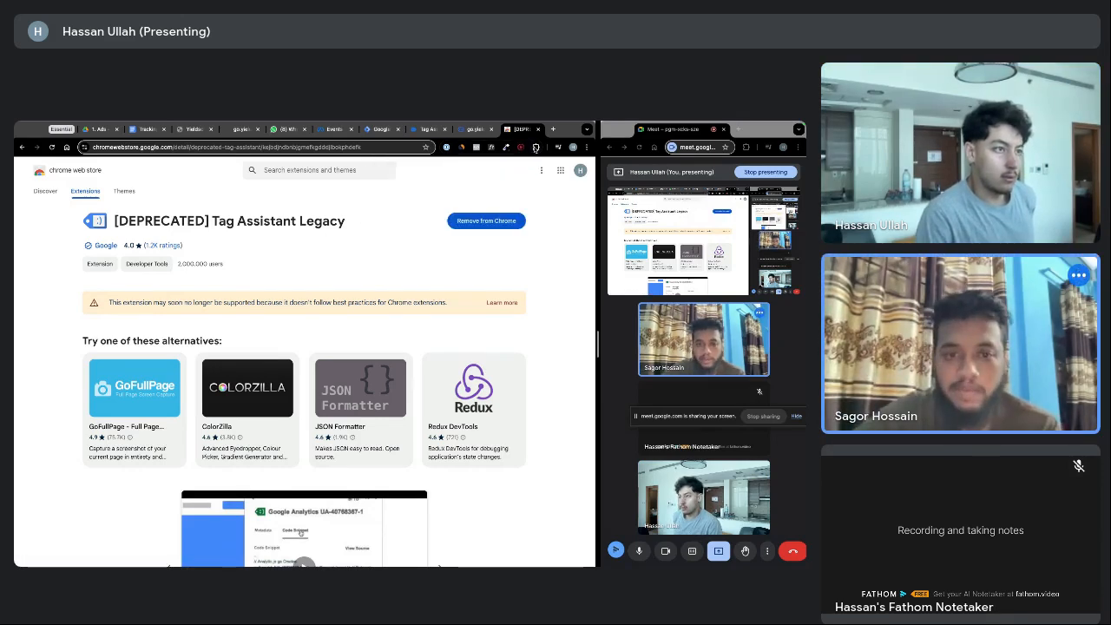
pyautogui.click(536, 146)
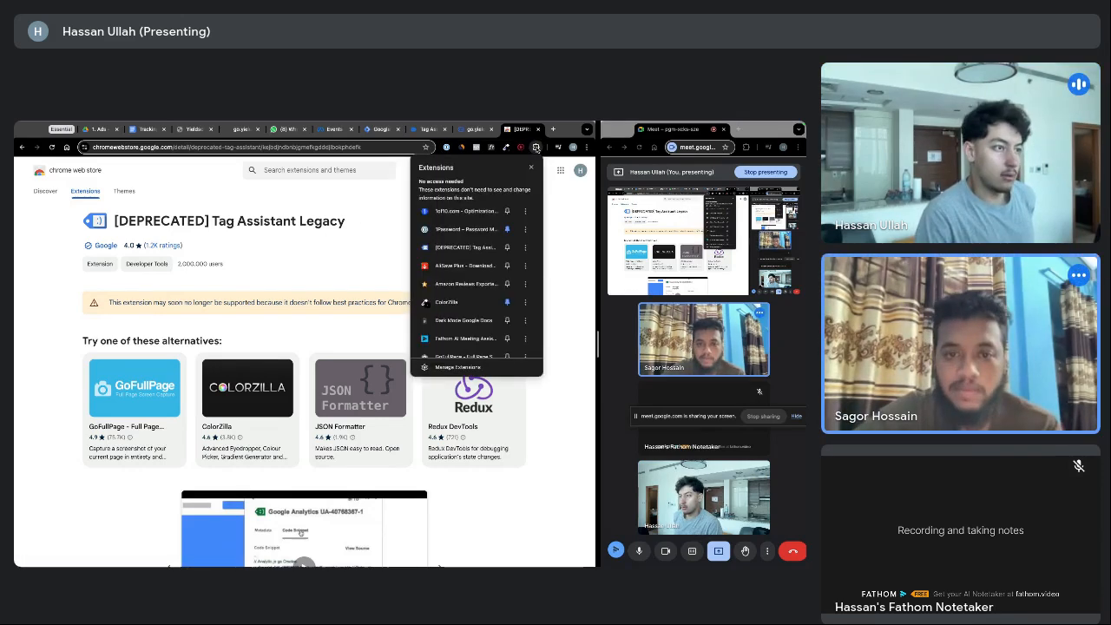
pyautogui.click(507, 247)
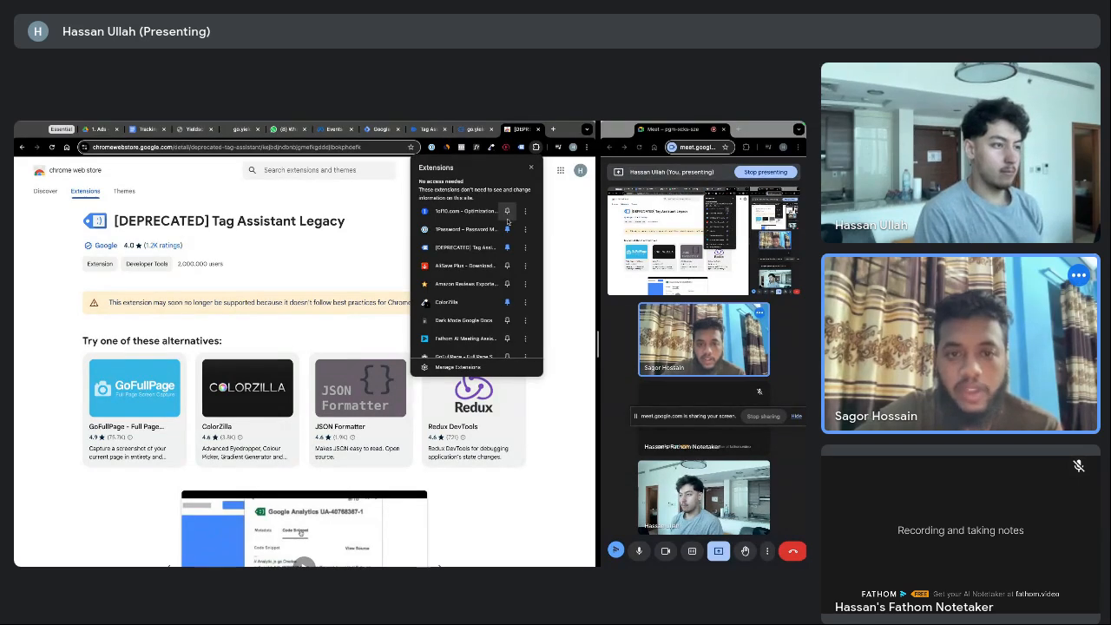
pyautogui.click(477, 135)
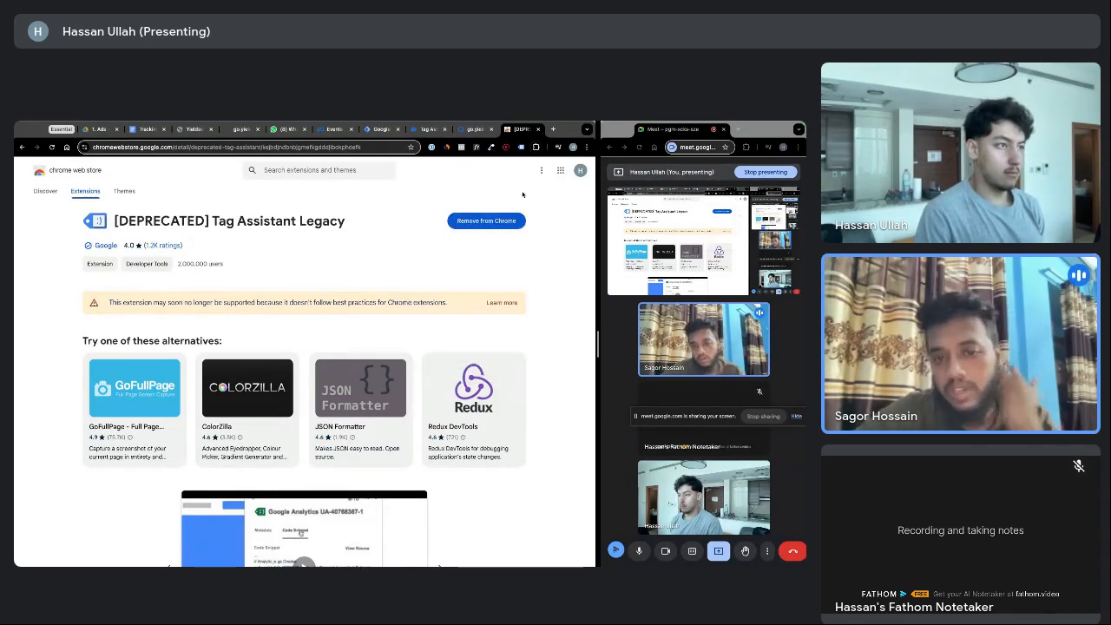
pyautogui.click(476, 132)
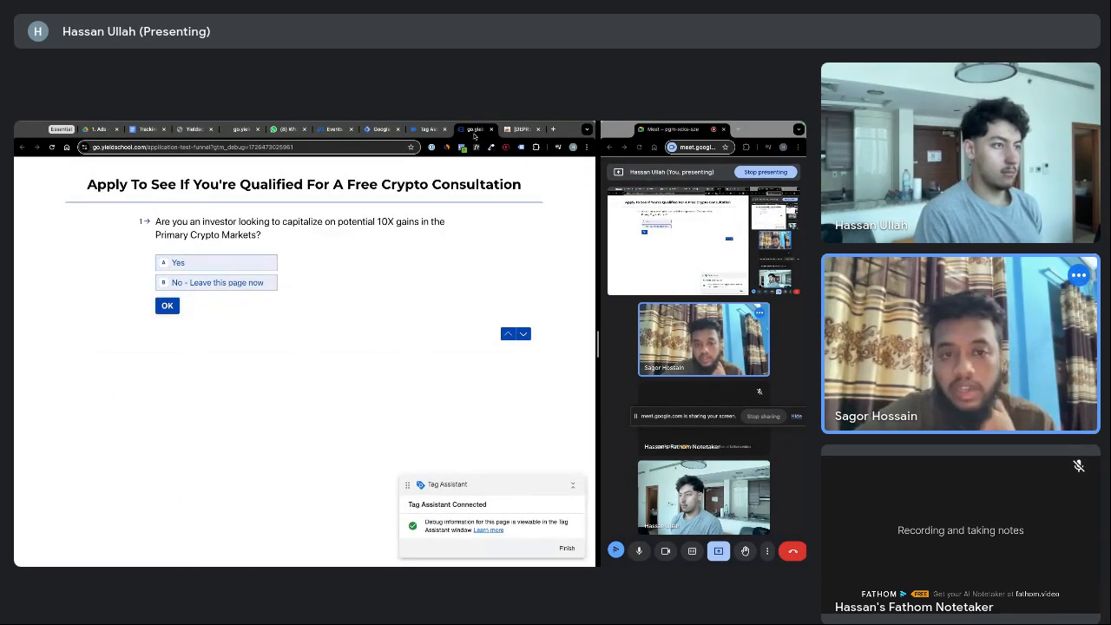
# Continue past Connected! and verify Meta Pixel - Base Code is listed under Tags Fired
pyautogui.click(522, 148)
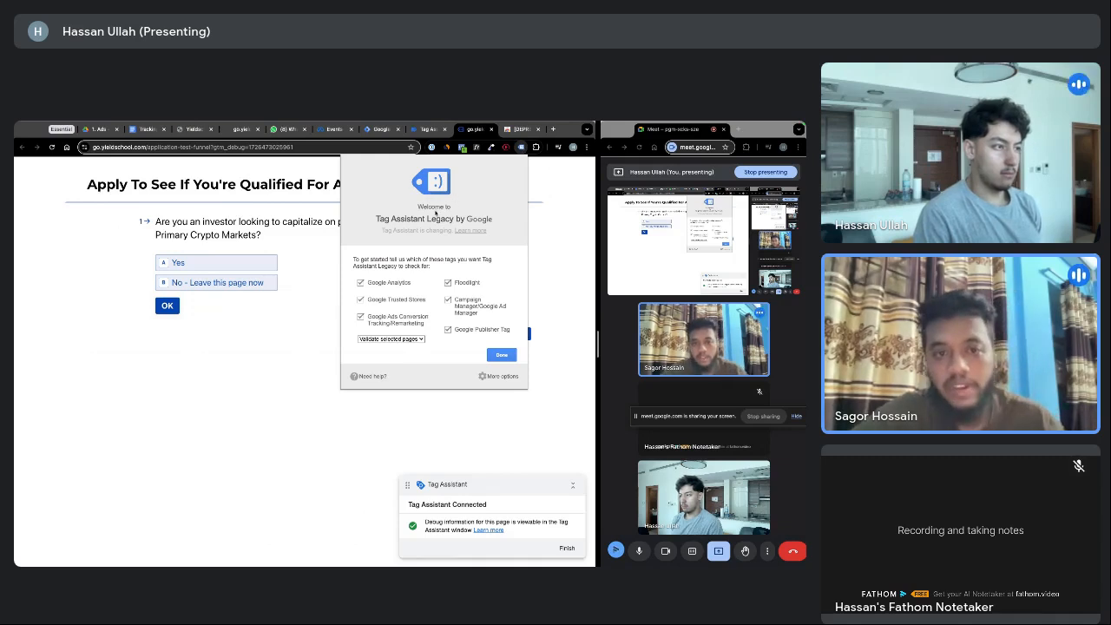
pyautogui.click(428, 129)
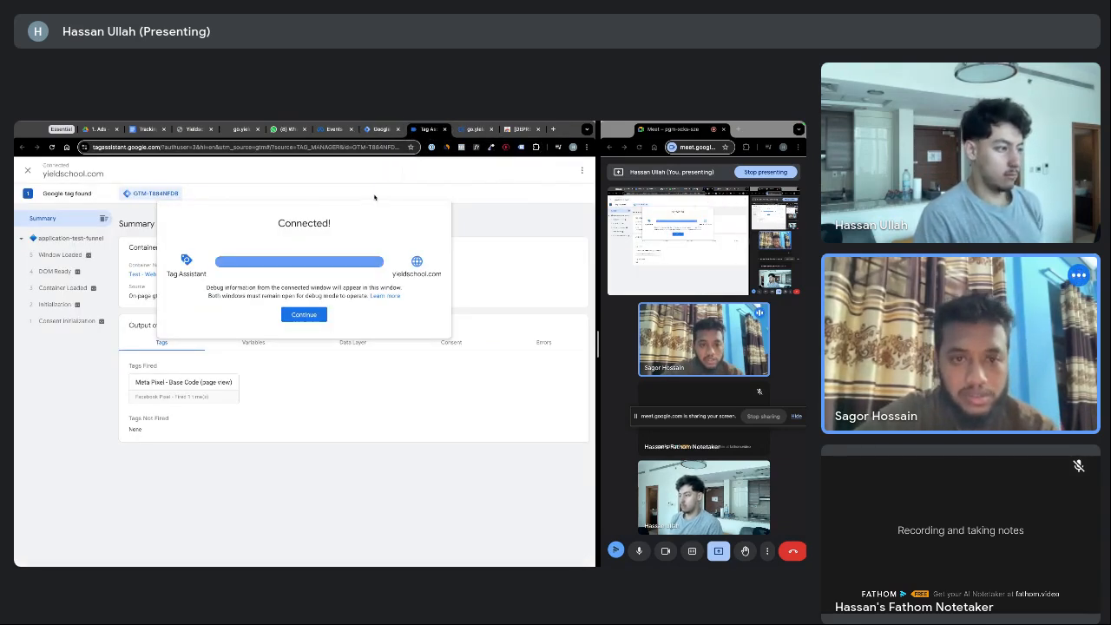
pyautogui.click(304, 315)
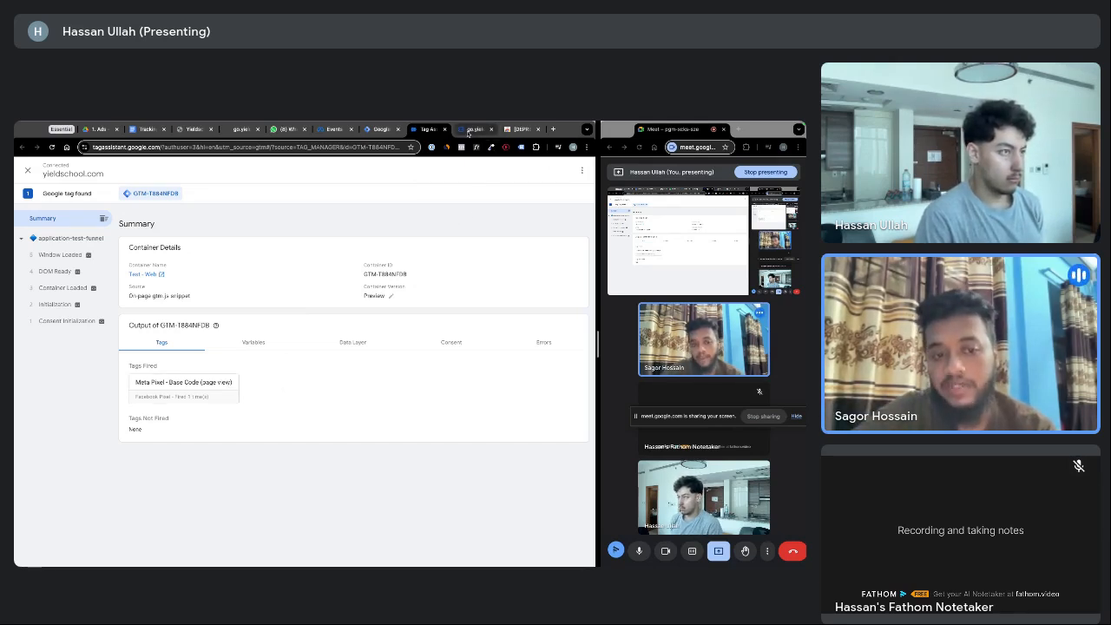
pyautogui.click(475, 129)
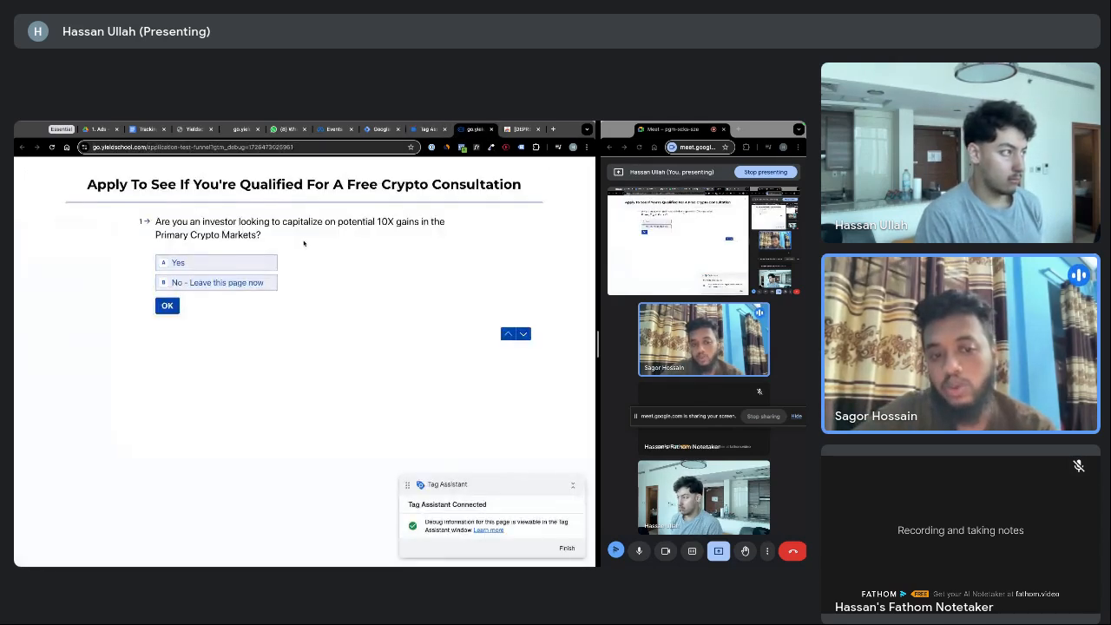
# Load the funnel's /step1 page and check Tag Assistant for new events
pyautogui.click(230, 147)
pyautogui.click(269, 148)
pyautogui.moveTo(308, 148); pyautogui.dragTo(166, 148)
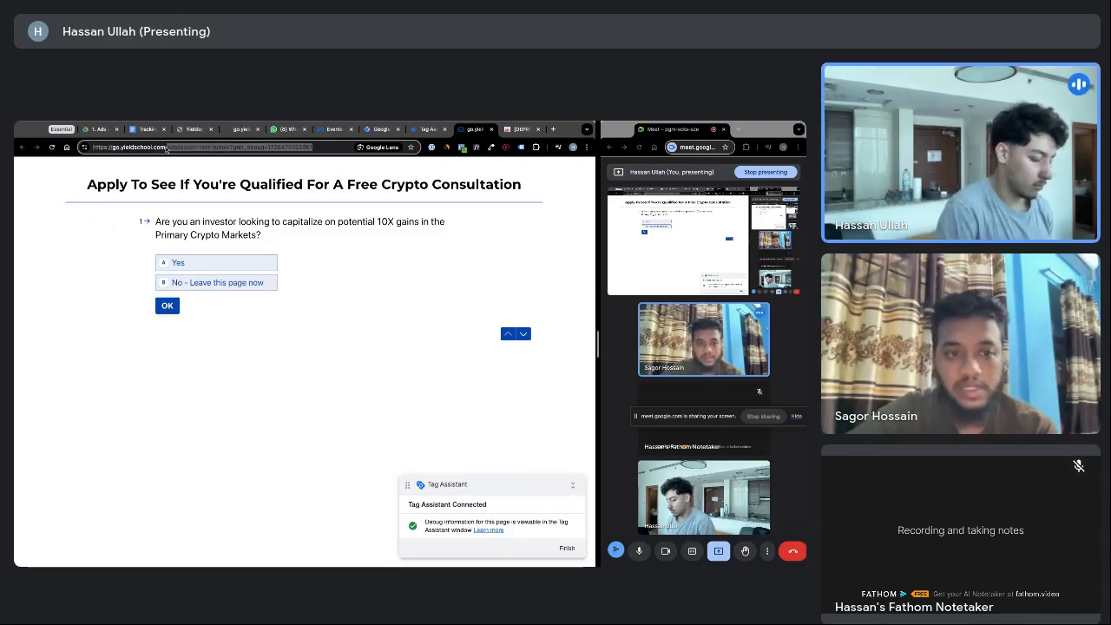
pyautogui.write('/step1')
pyautogui.press('Return')
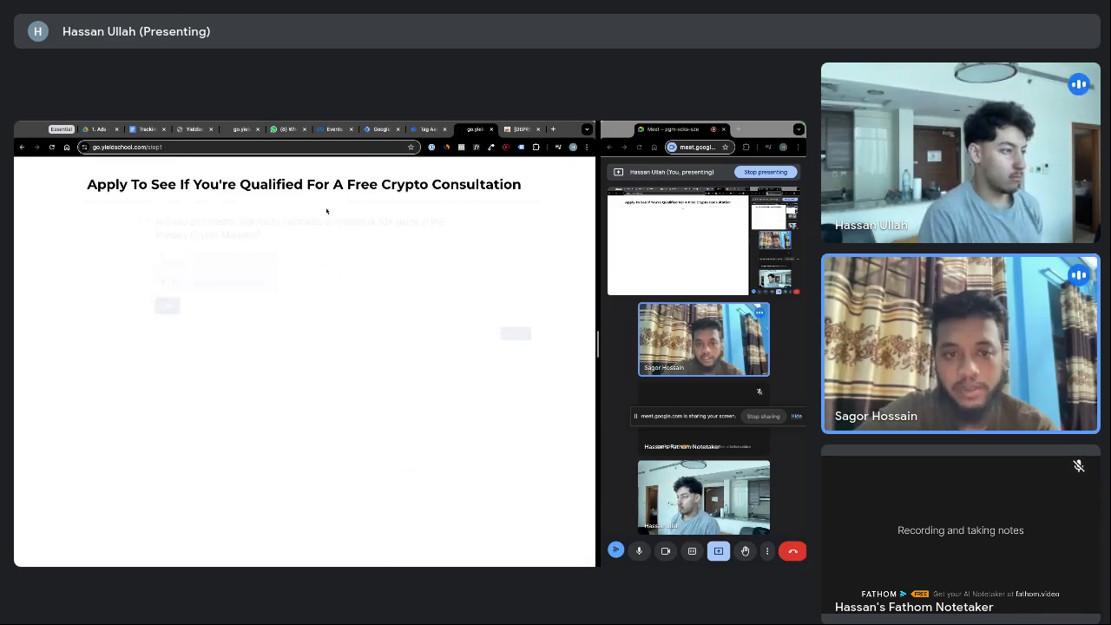
pyautogui.click(425, 130)
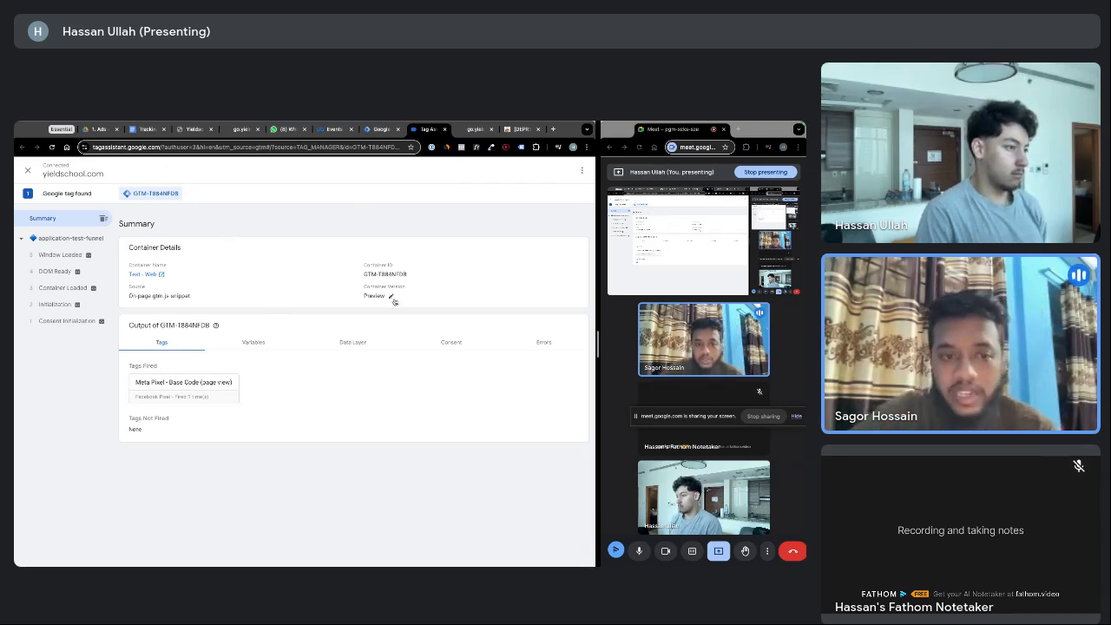
pyautogui.click(476, 129)
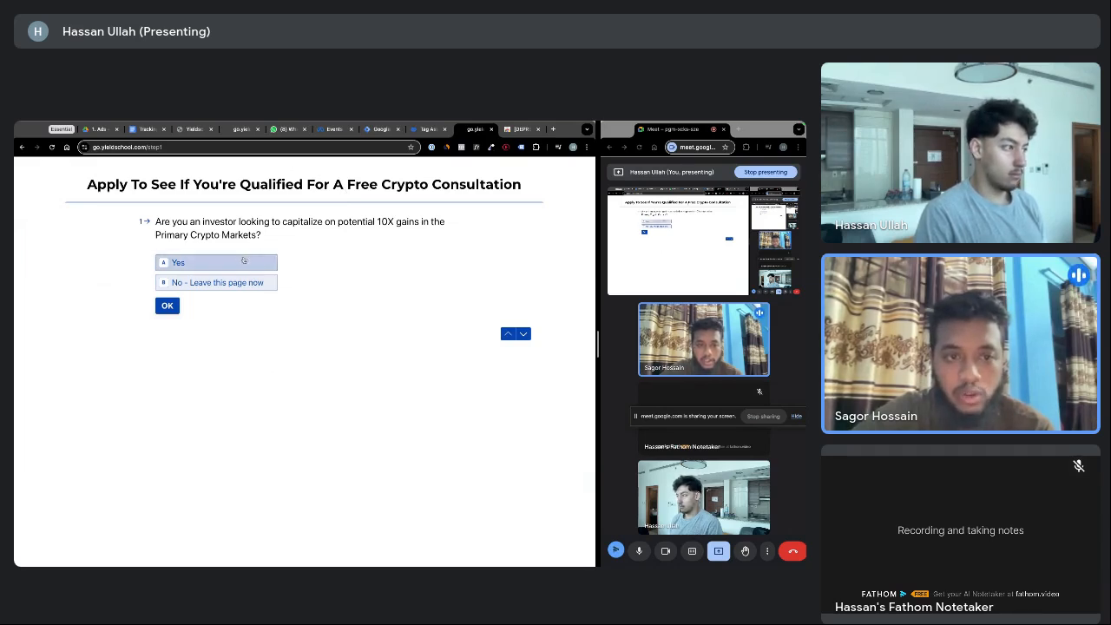
# Answer Yes to the investor question, then check Tag Assistant and go back in the funnel
pyautogui.click(178, 262)
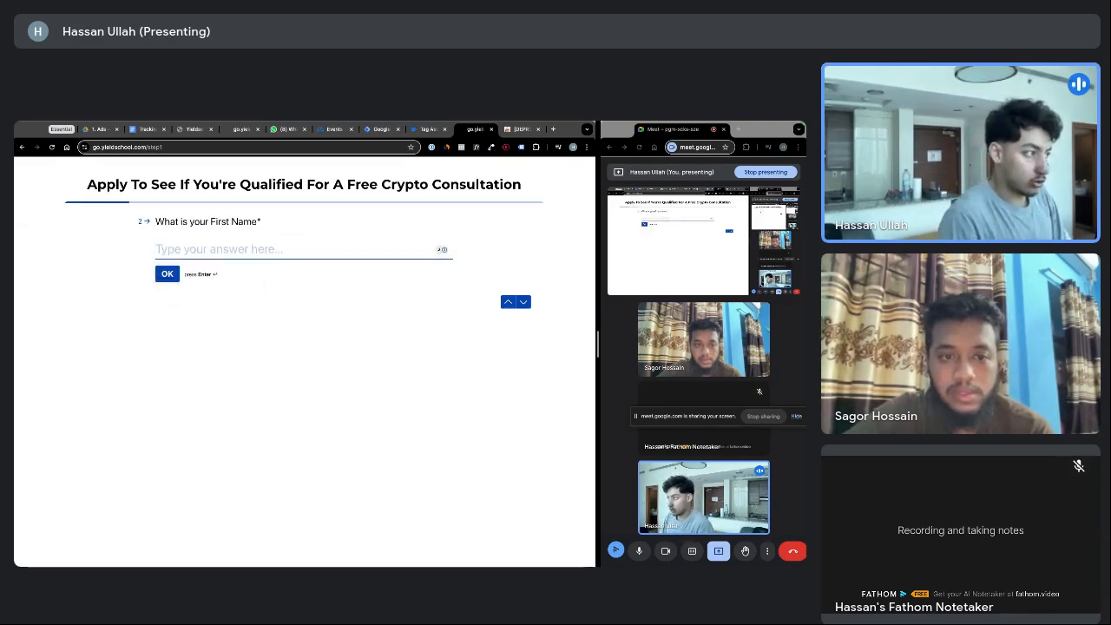
pyautogui.write('Test')
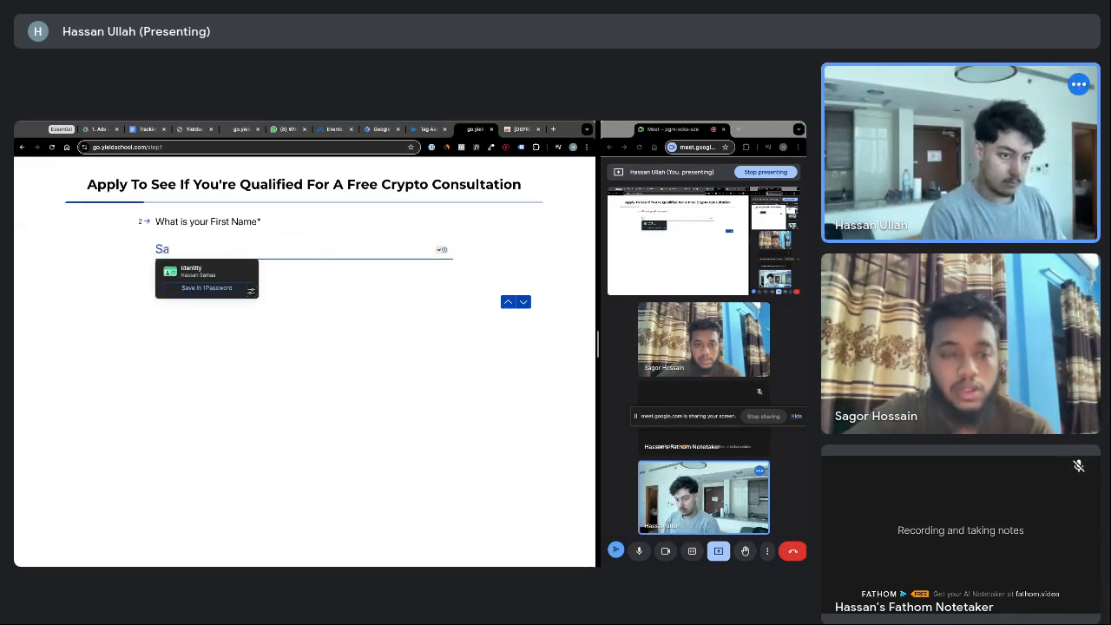
pyautogui.press('BackSpace')
pyautogui.press('BackSpace')
pyautogui.press('BackSpace')
pyautogui.press('BackSpace')
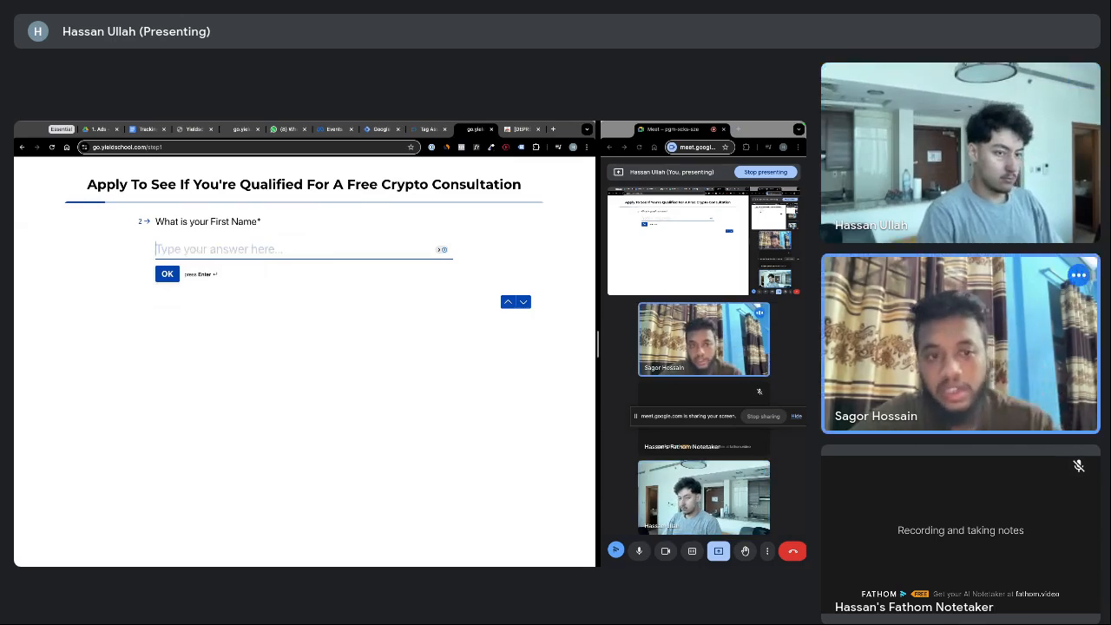
pyautogui.click(425, 129)
pyautogui.hotkey('ctrl', 'Tab')
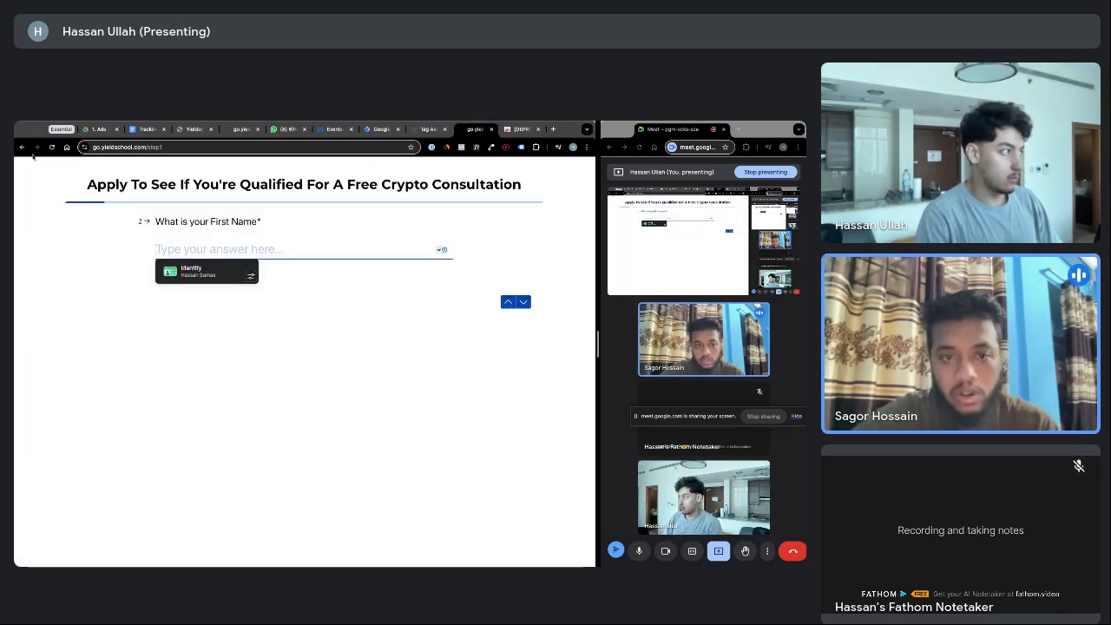
pyautogui.click(21, 146)
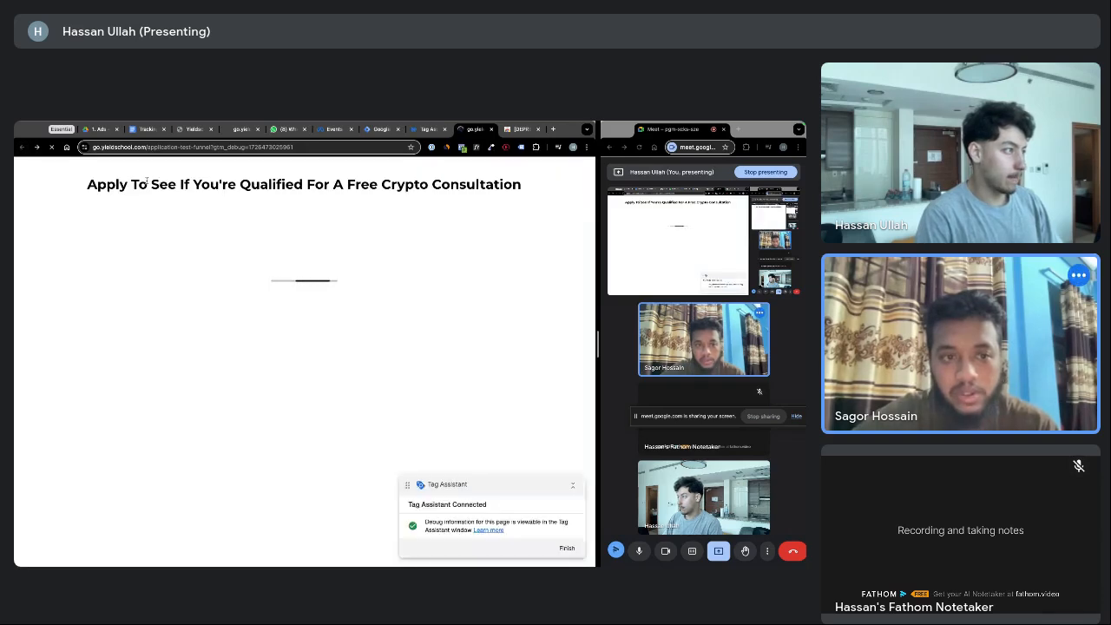
pyautogui.moveTo(241, 184); pyautogui.dragTo(178, 184)
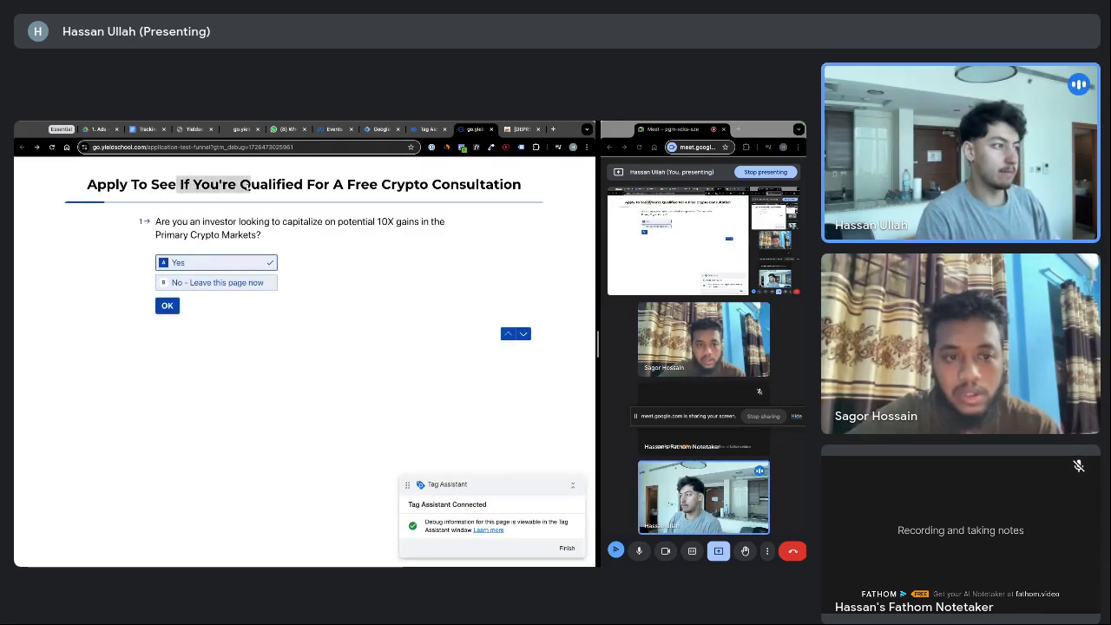
pyautogui.click(298, 185)
# Reload the application form at the bare go.yieldschool.com address
pyautogui.click(298, 146)
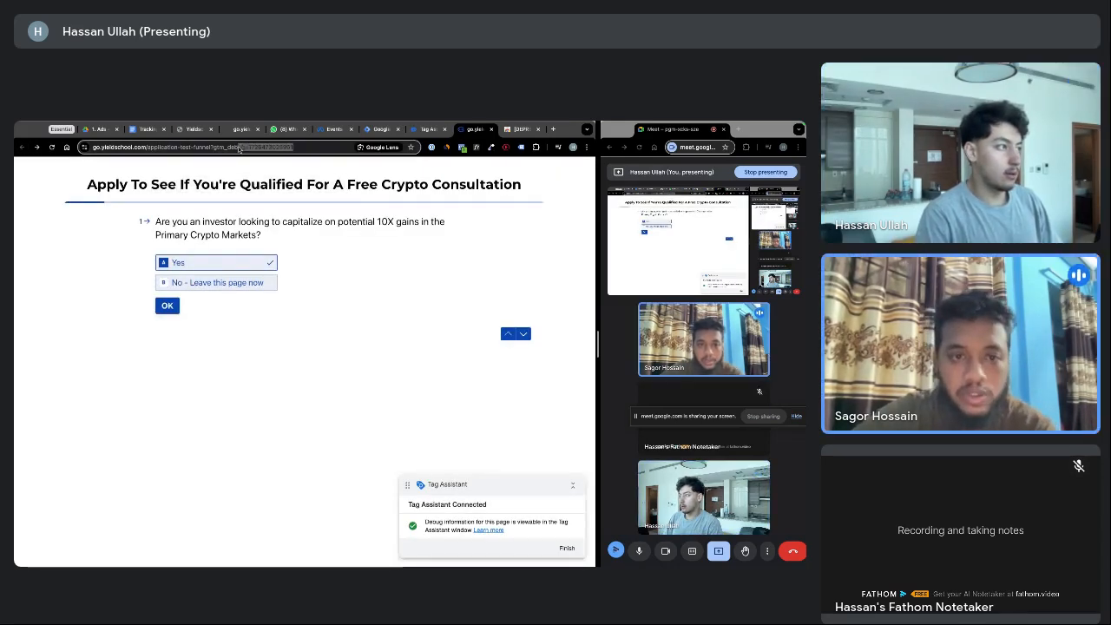
pyautogui.moveTo(330, 149); pyautogui.dragTo(170, 151)
pyautogui.click(420, 129)
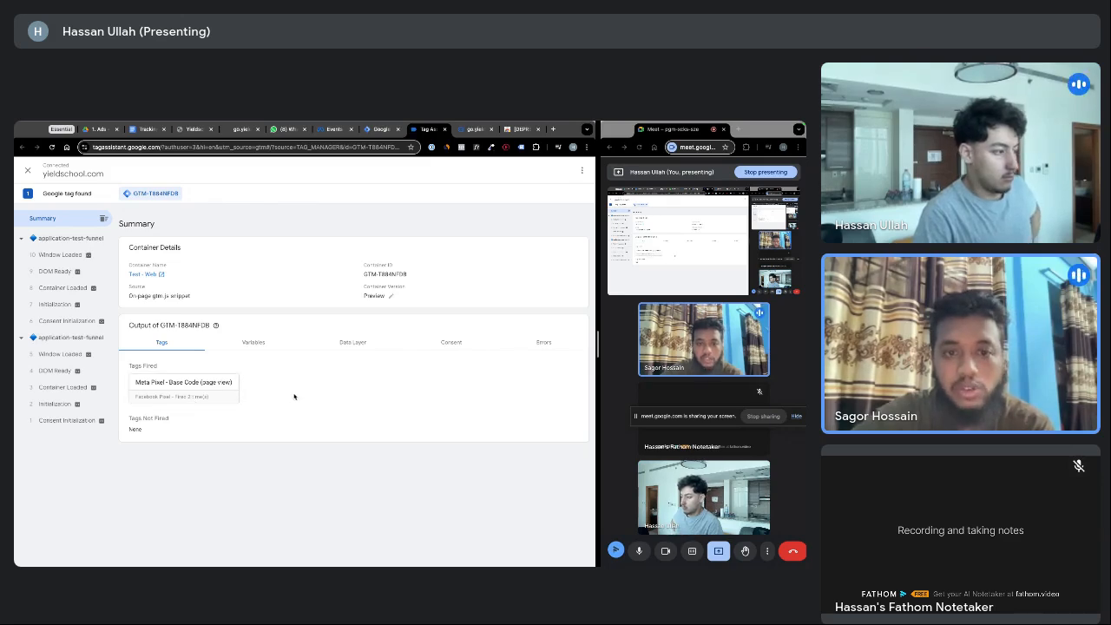
pyautogui.click(475, 128)
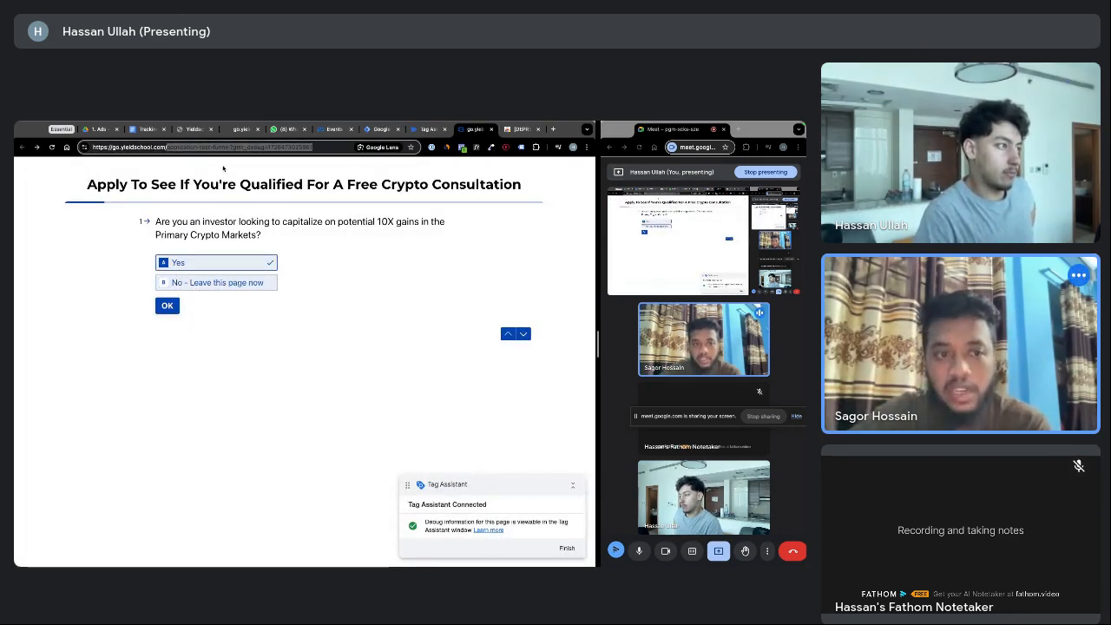
pyautogui.write('step2')
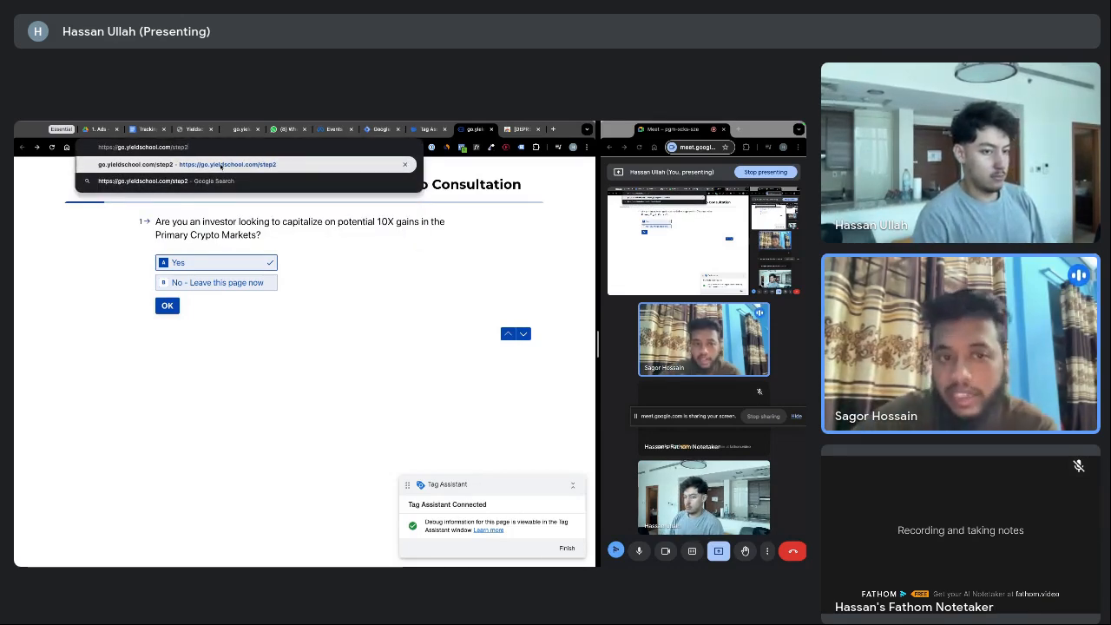
pyautogui.press('BackSpace')
pyautogui.press('BackSpace')
pyautogui.press('BackSpace')
pyautogui.press('BackSpace')
pyautogui.press('BackSpace')
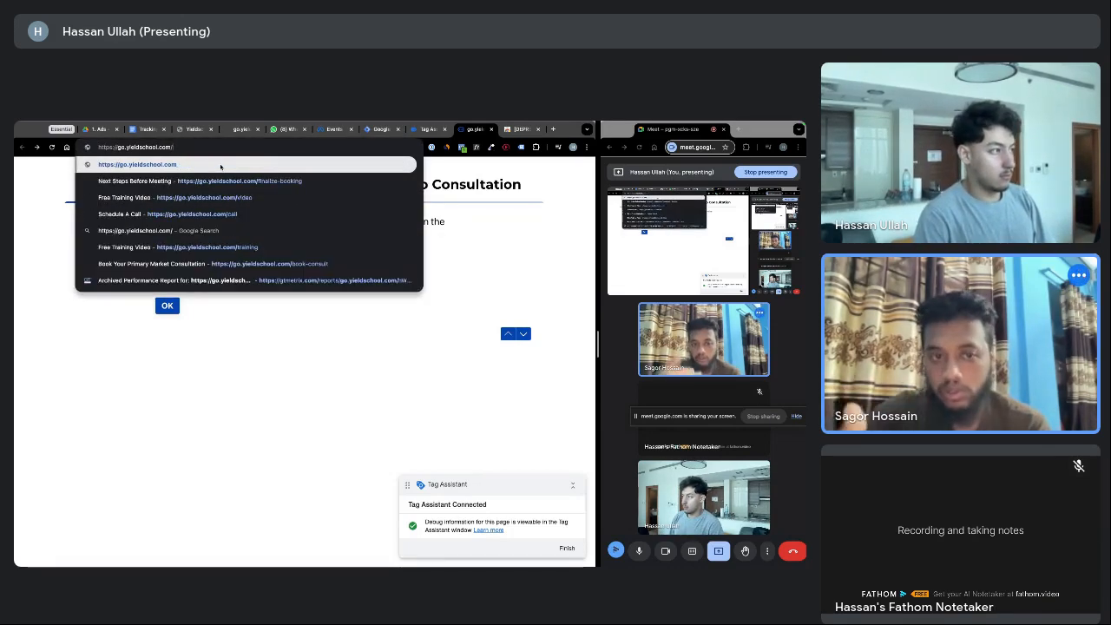
pyautogui.press('Return')
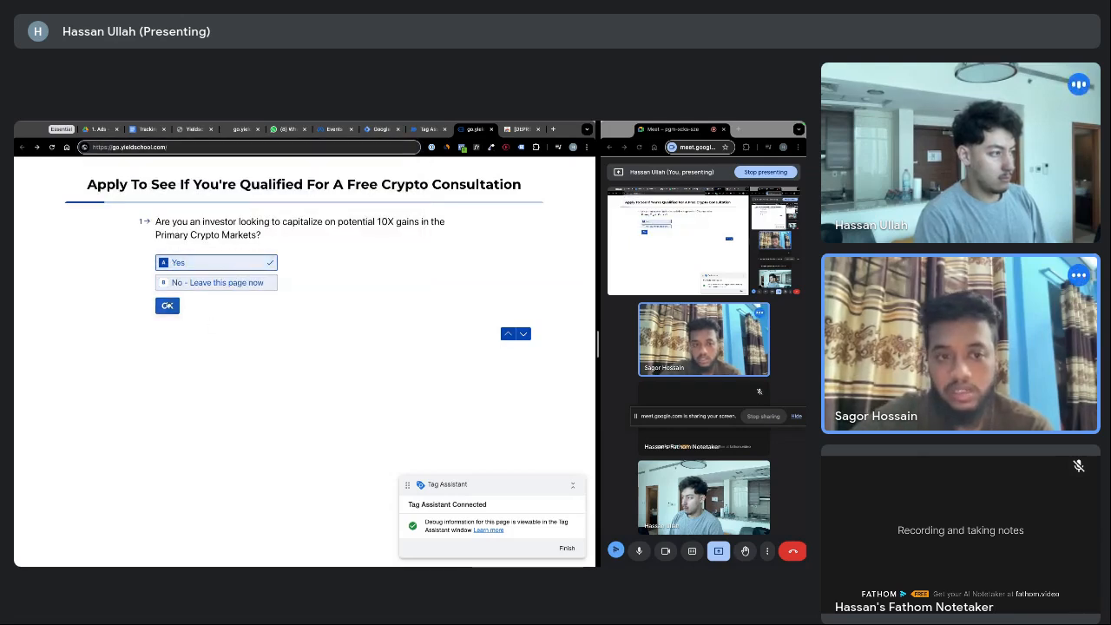
# Enter the applicant's first name, last name, email address and phone number
pyautogui.click(167, 304)
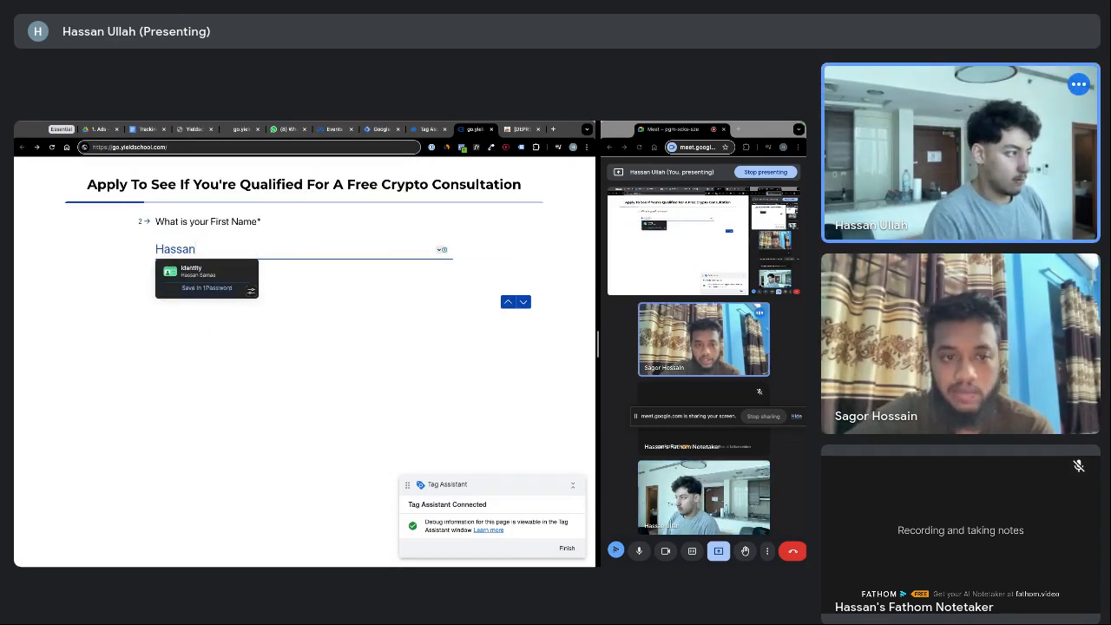
pyautogui.press('Return')
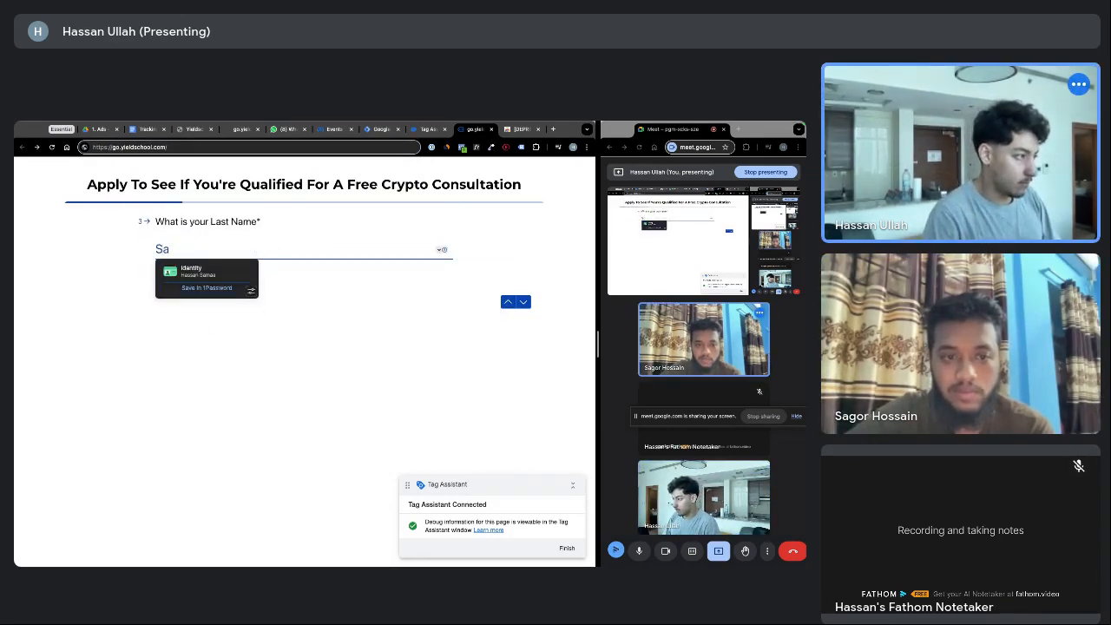
pyautogui.press('Return')
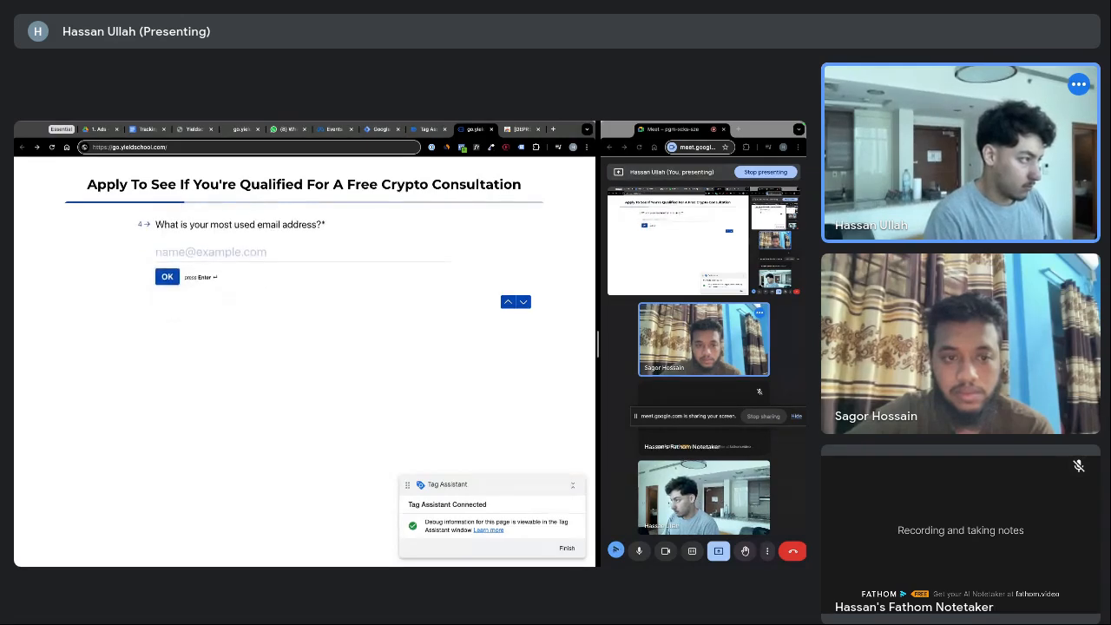
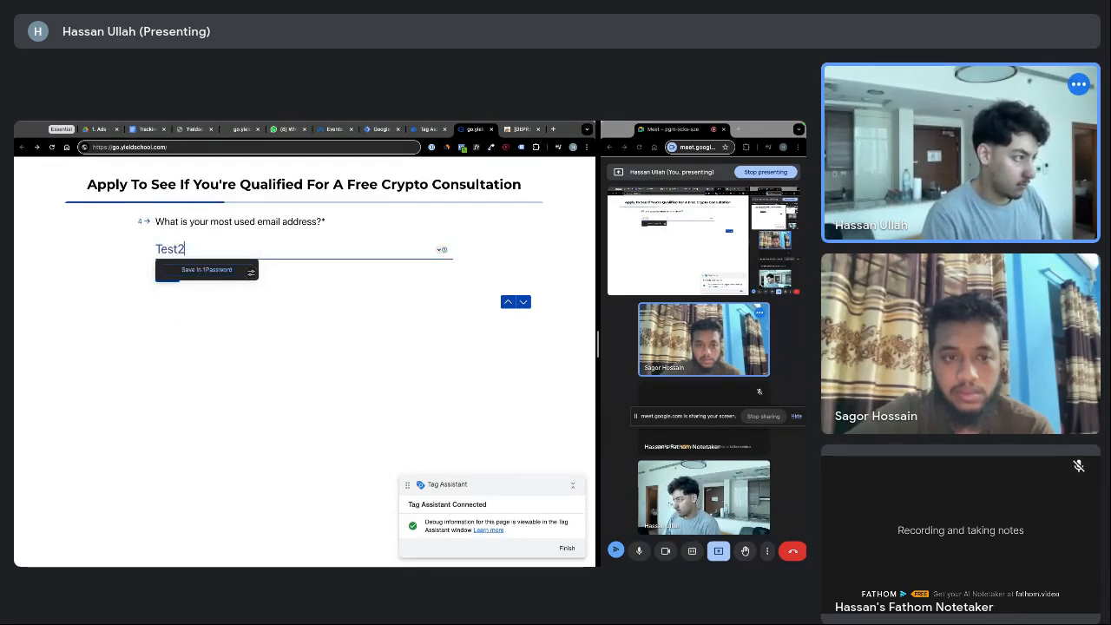
pyautogui.press('Return')
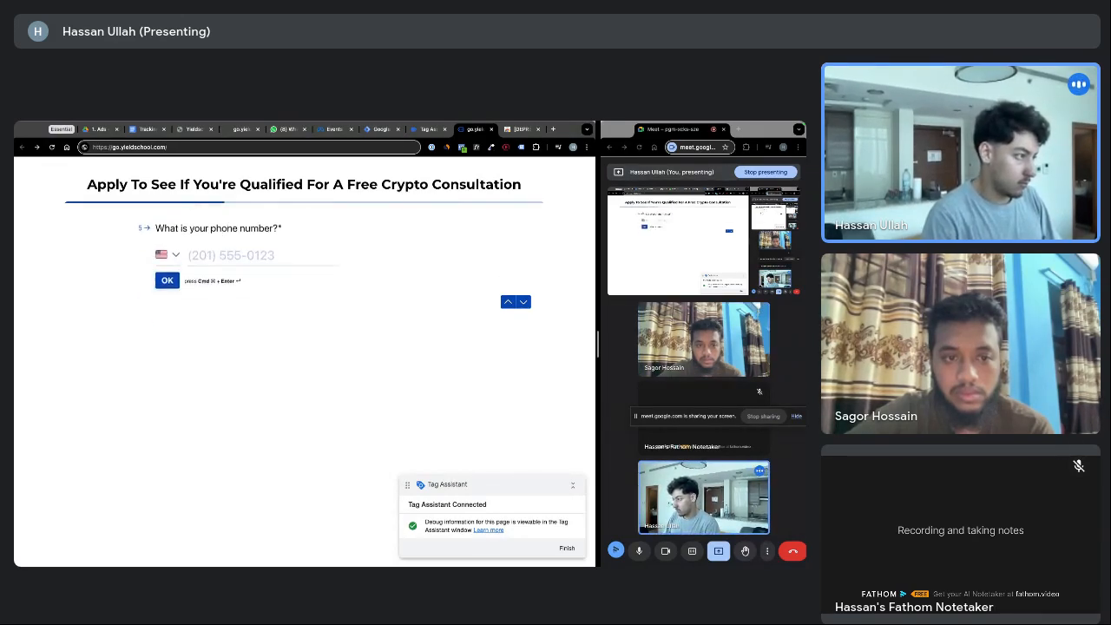
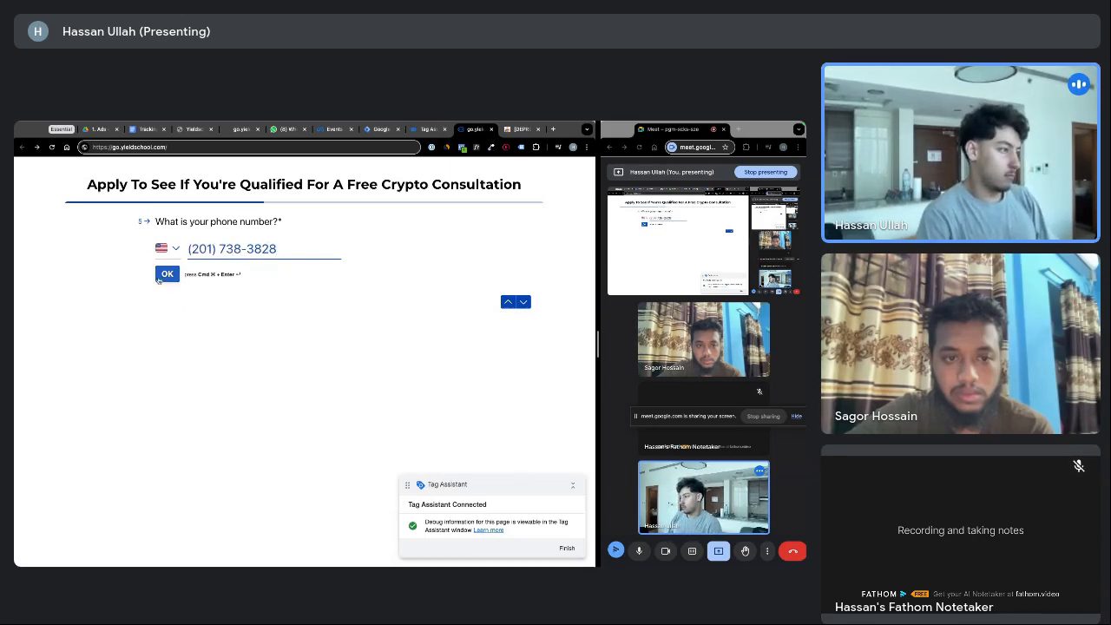
pyautogui.click(161, 276)
# Answer the remaining questions with test text, pick the $7,000 - $15,000 capital range, and submit
pyautogui.click(188, 273)
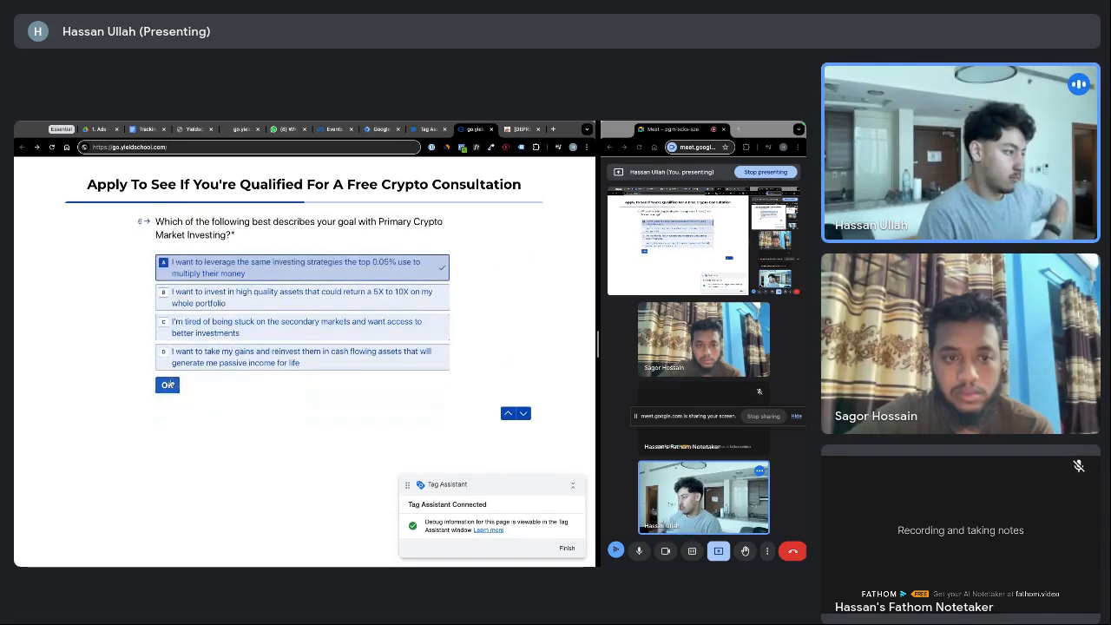
pyautogui.click(169, 385)
pyautogui.click(197, 315)
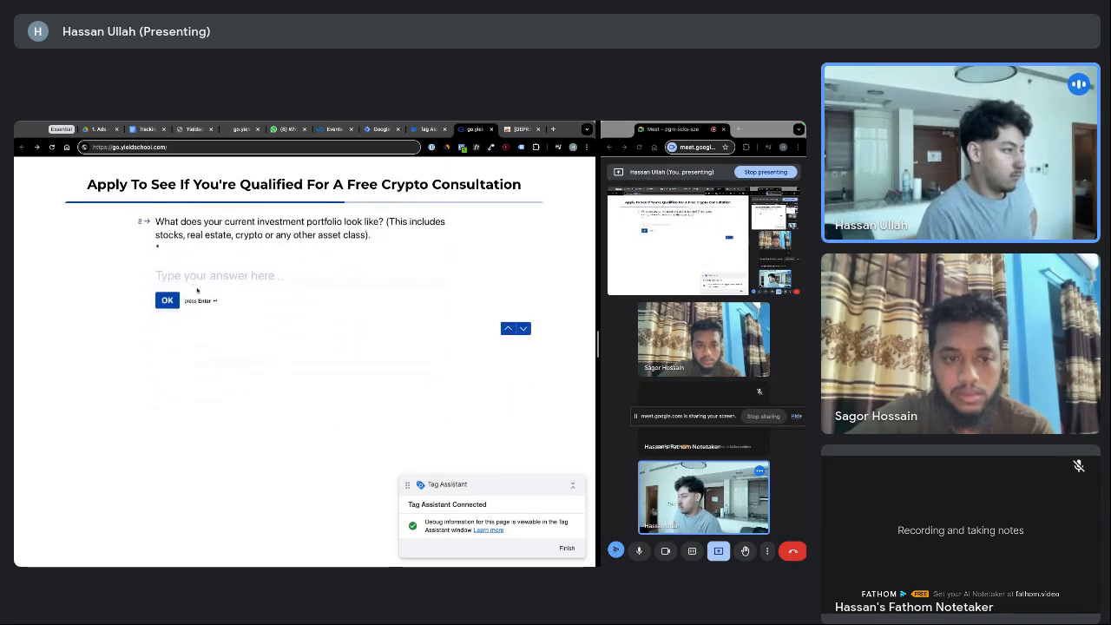
pyautogui.write('sdfgsdgf')
pyautogui.press('Return')
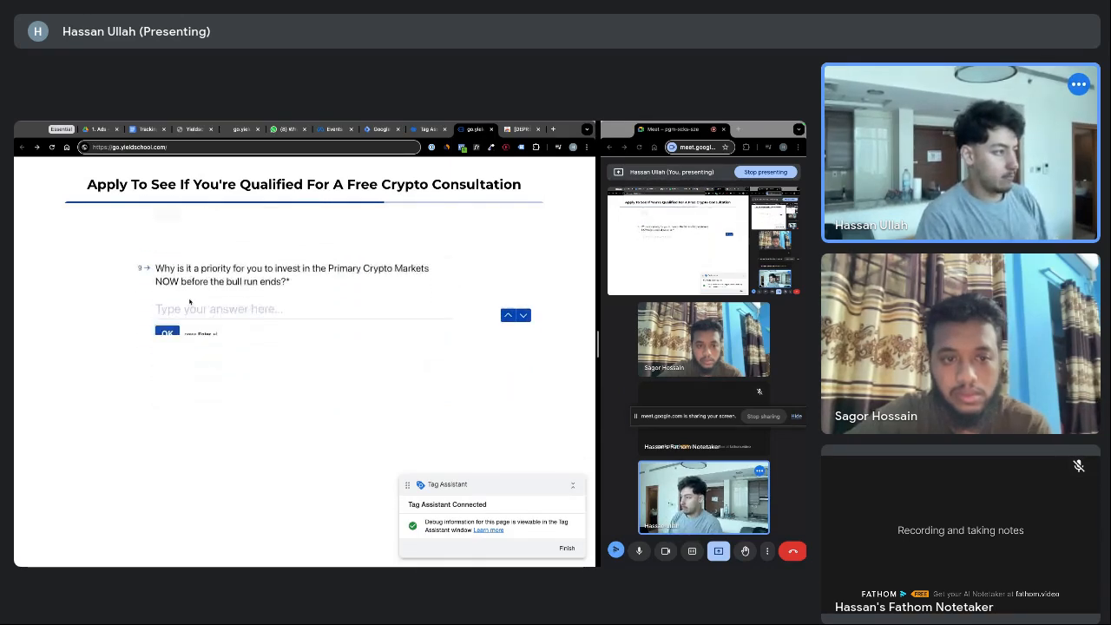
pyautogui.write('asdfsdf')
pyautogui.press('Return')
pyautogui.write('asdf')
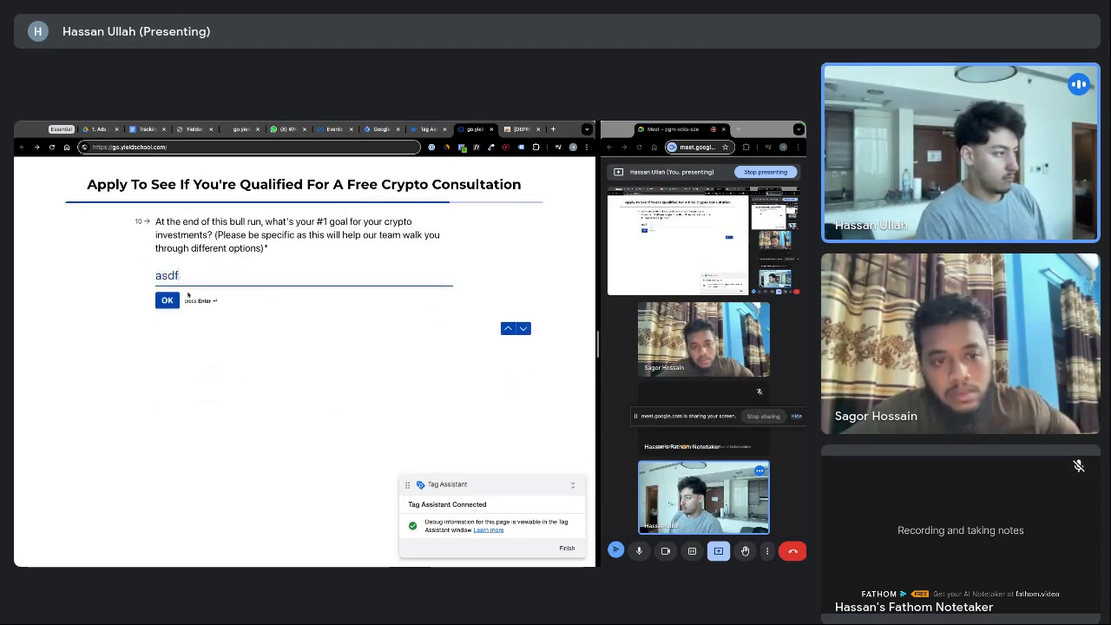
pyautogui.click(167, 299)
pyautogui.click(205, 295)
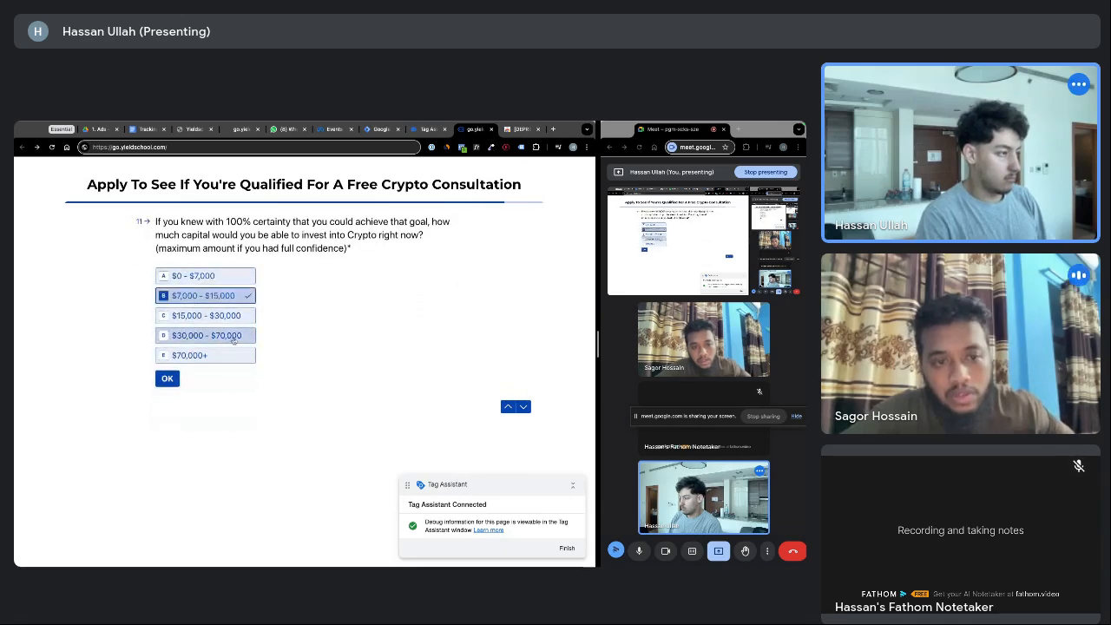
pyautogui.press('a')
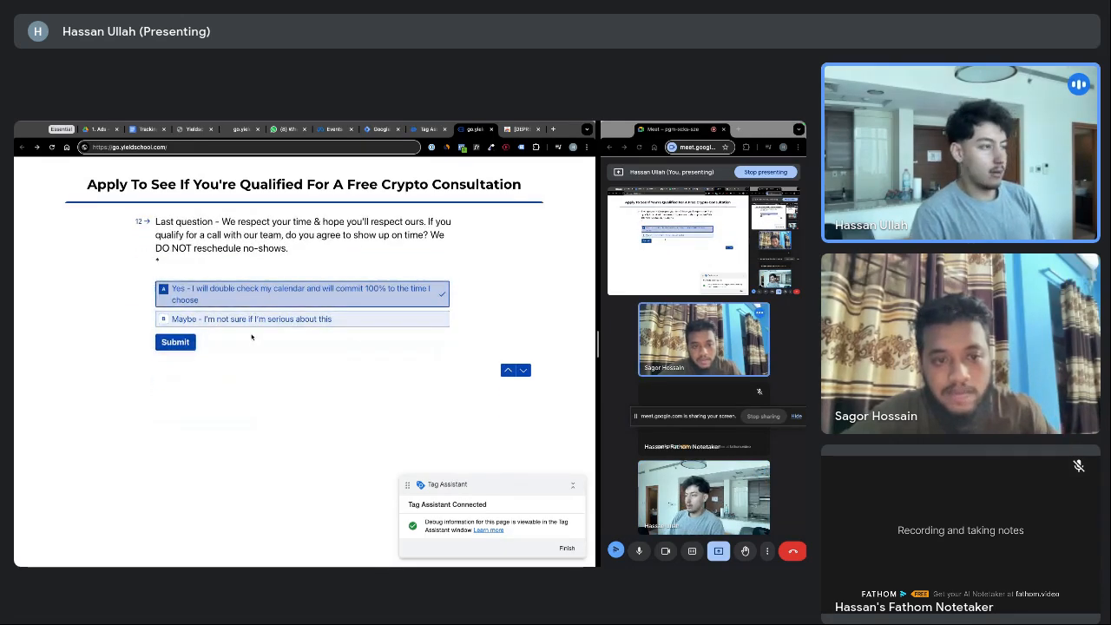
pyautogui.click(176, 343)
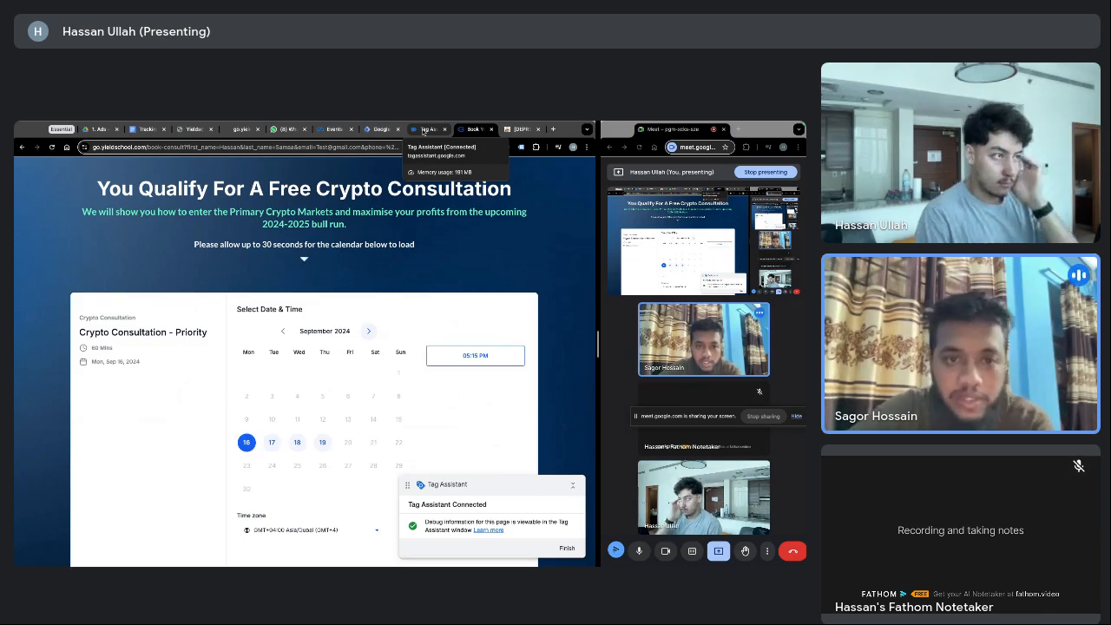
# Load go.yieldschool.com/step2 and confirm Tag Assistant shows a second page load, 2/3 pages tagged
pyautogui.click(423, 129)
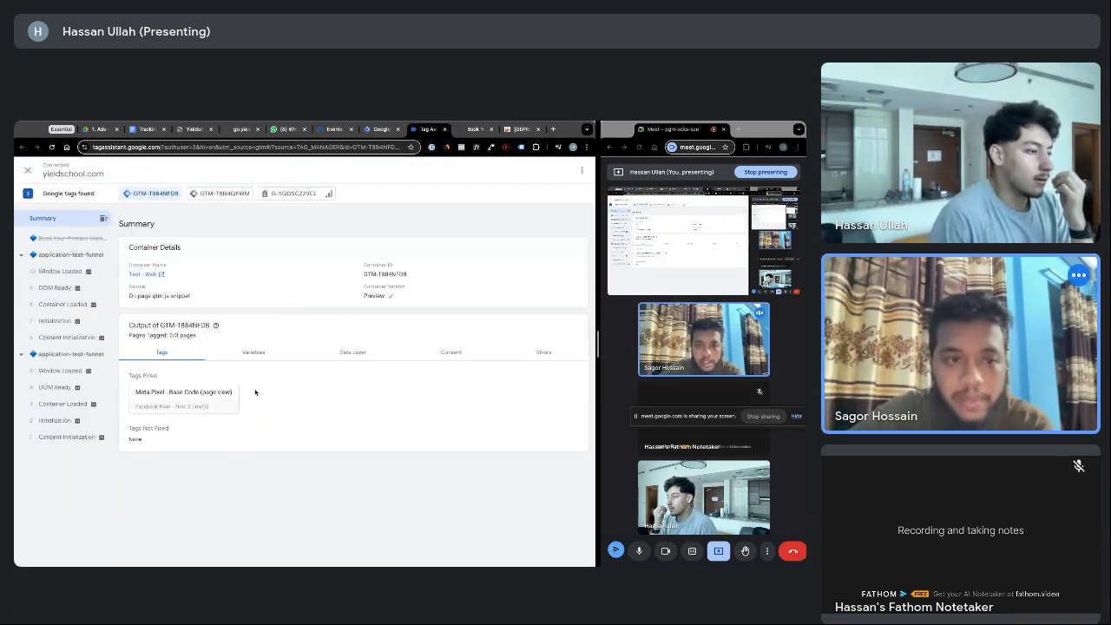
pyautogui.click(477, 131)
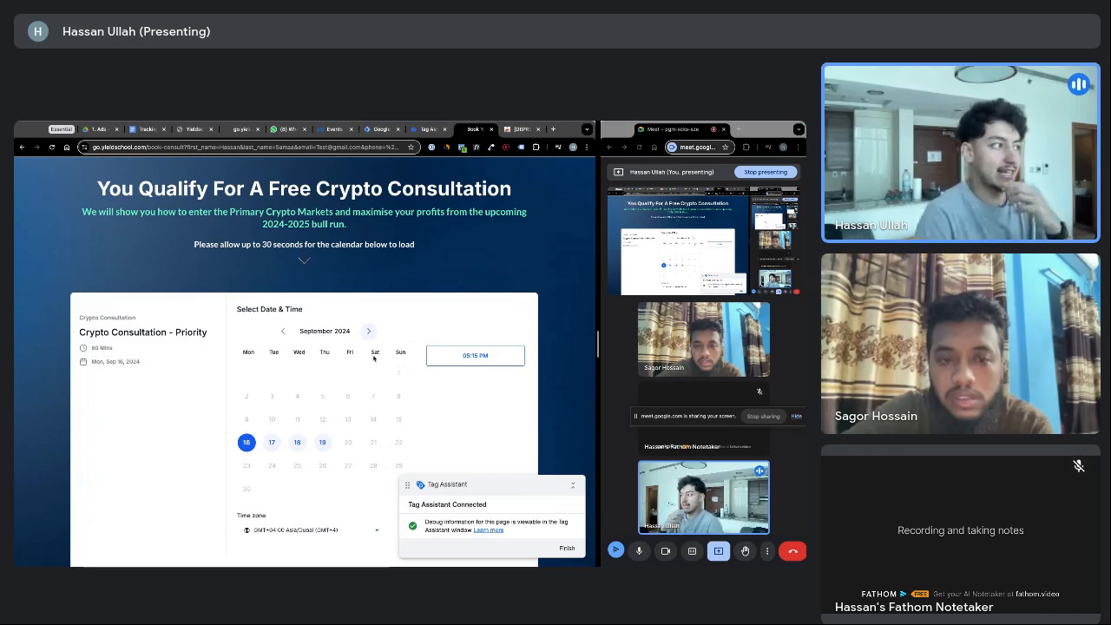
pyautogui.click(152, 150)
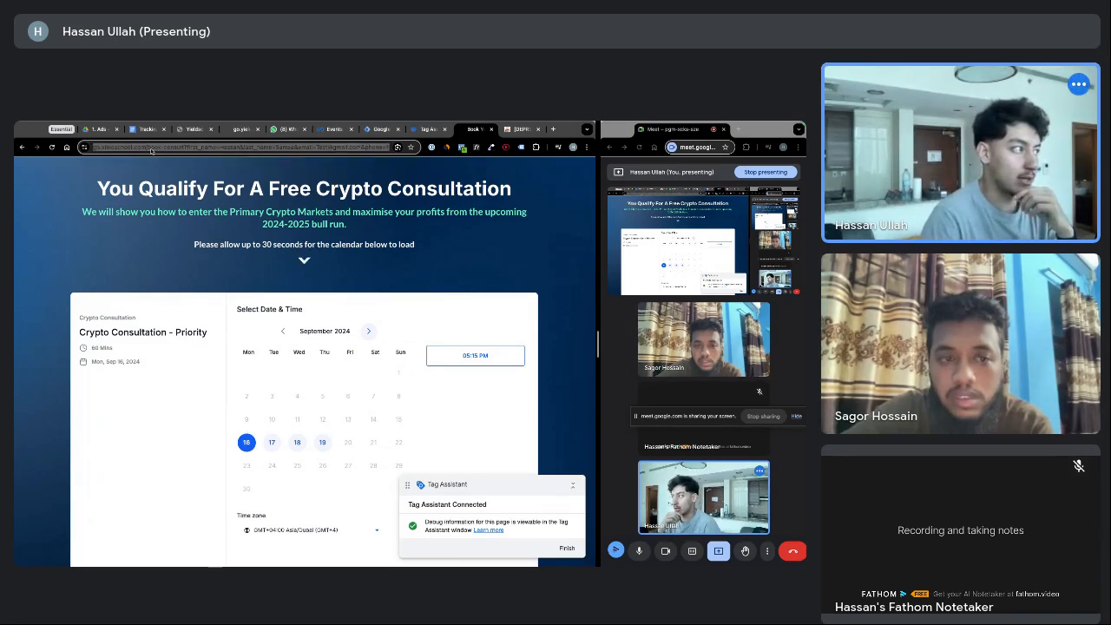
pyautogui.click(151, 148)
pyautogui.moveTo(168, 151); pyautogui.dragTo(425, 151)
pyautogui.write('https://go.yieldschool.com/step2')
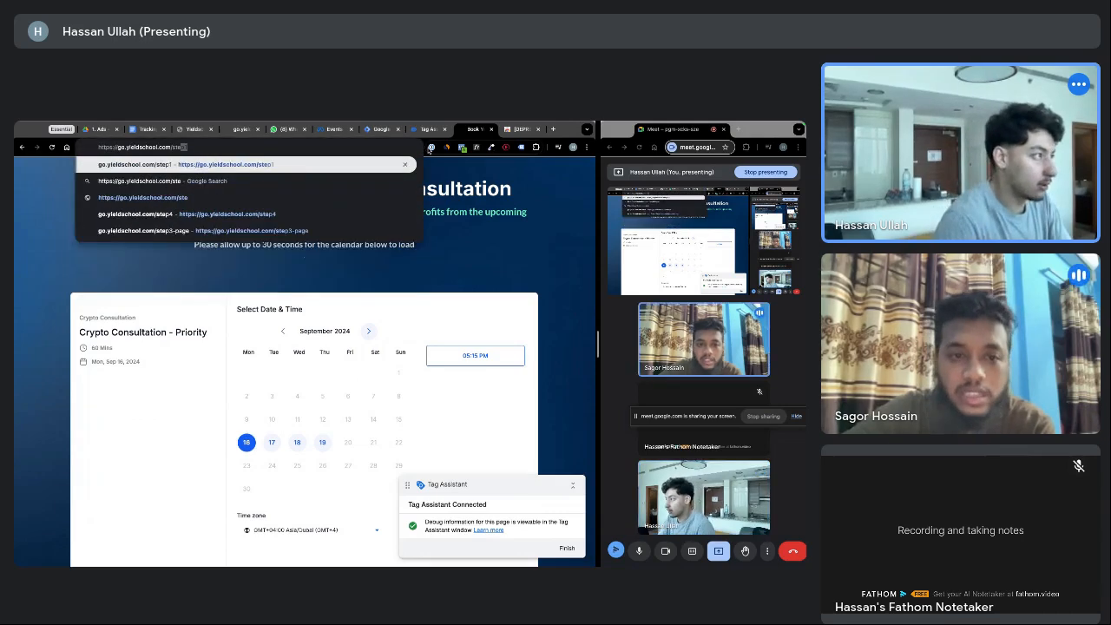
pyautogui.press('Return')
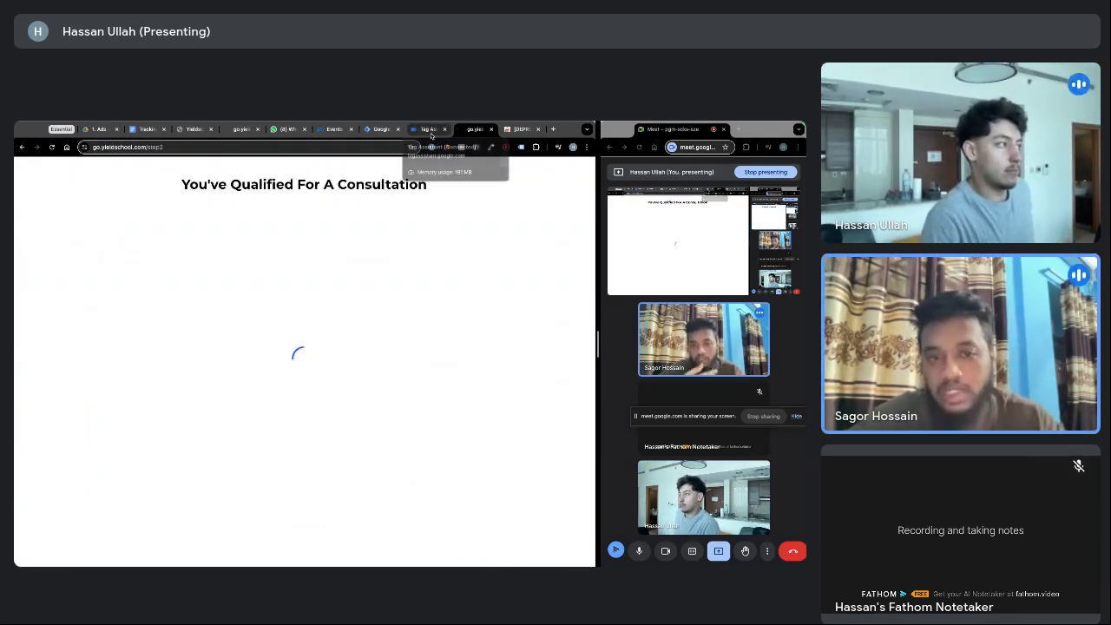
pyautogui.click(430, 132)
pyautogui.click(474, 129)
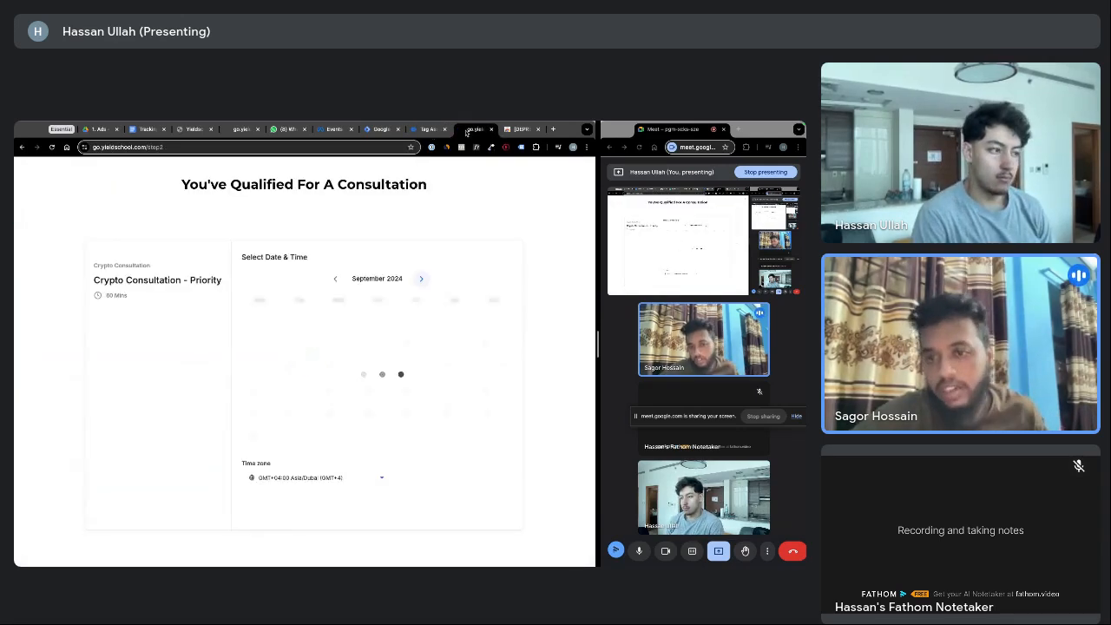
pyautogui.click(426, 129)
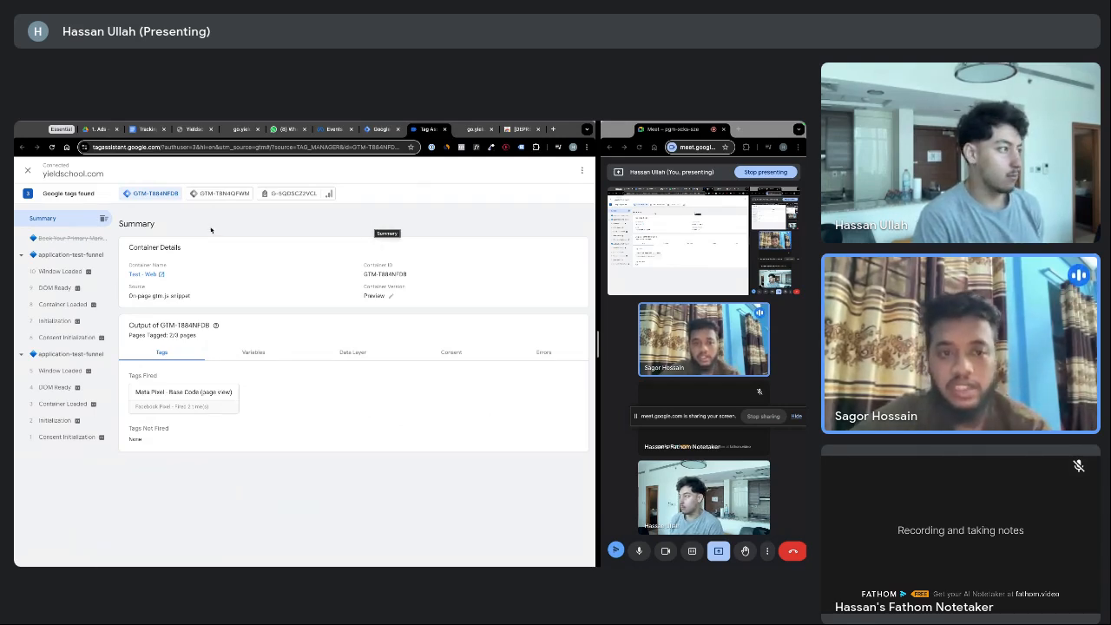
# Edit the Test events website URL to go.yieldschool.com/application, then go back to Tag Assistant
pyautogui.click(333, 129)
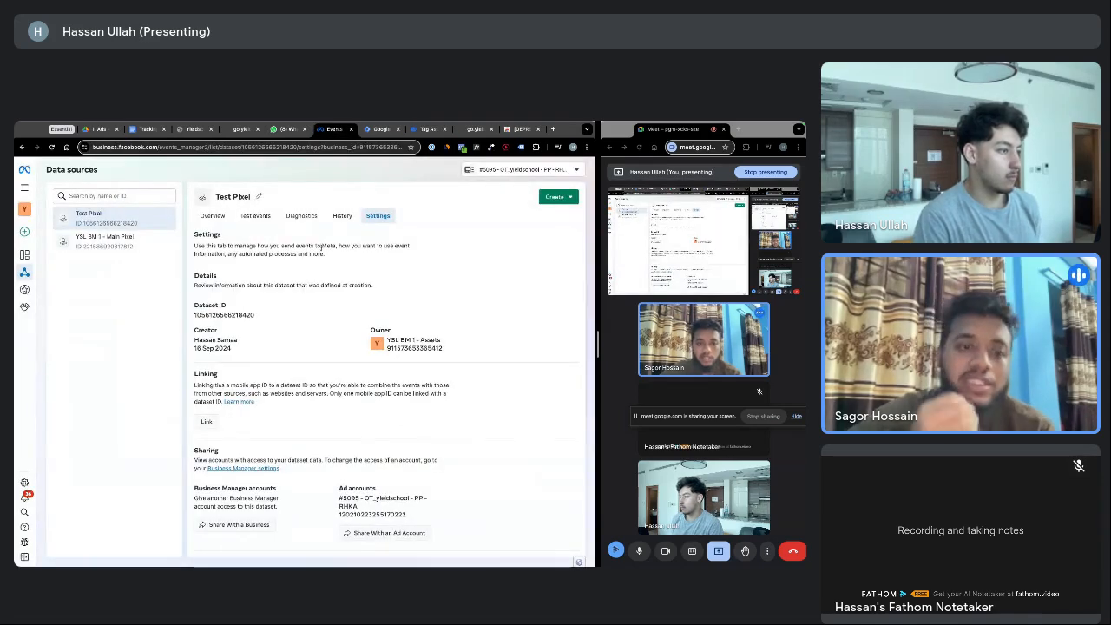
pyautogui.click(255, 216)
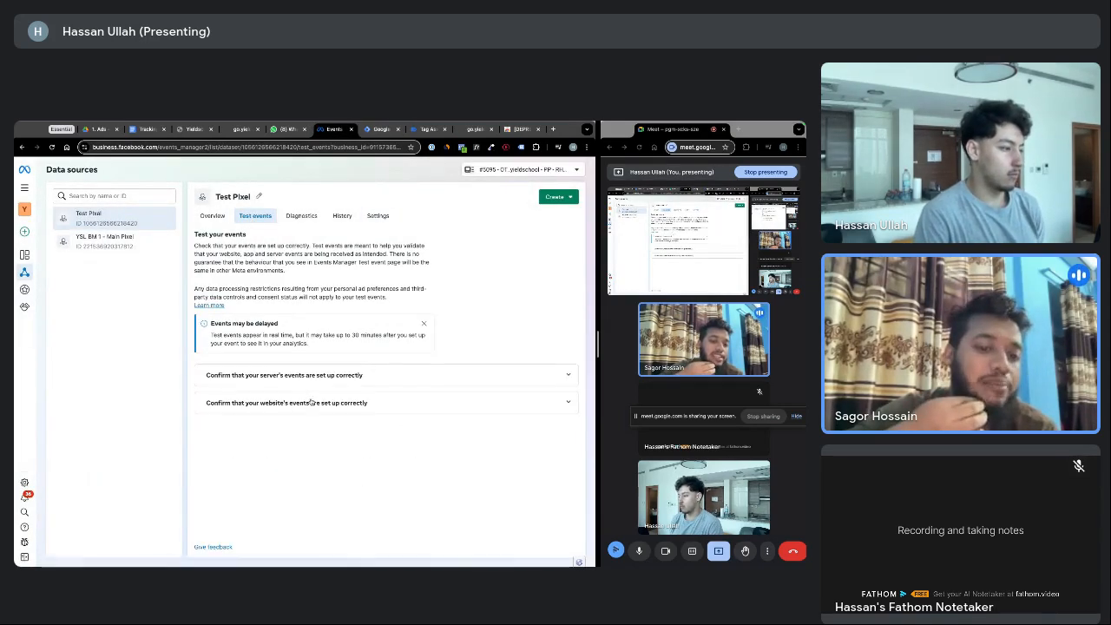
pyautogui.click(310, 402)
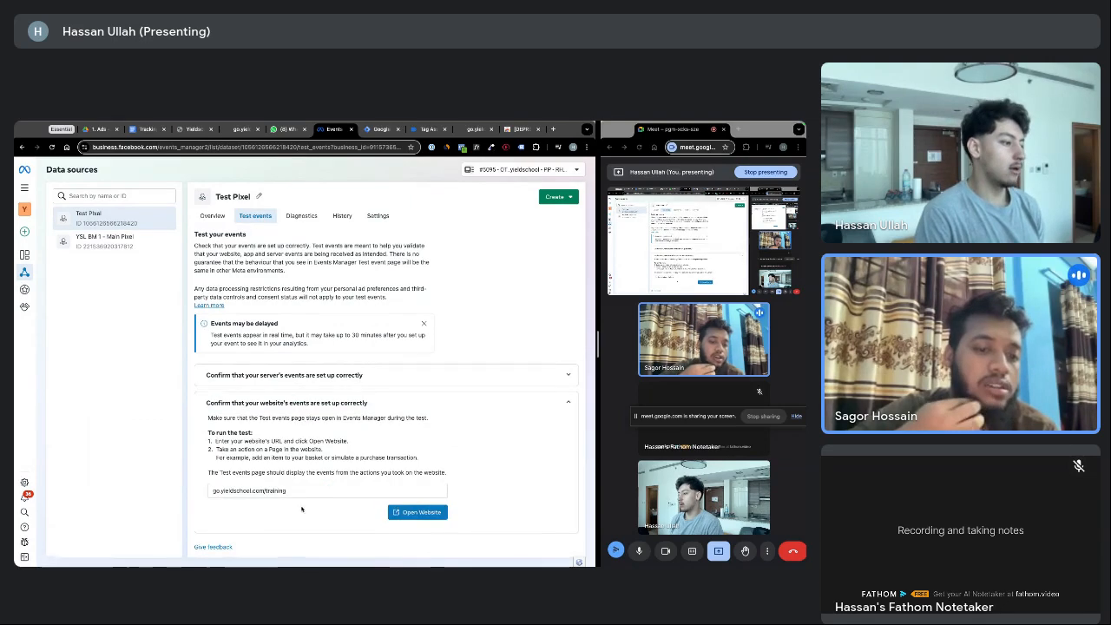
pyautogui.click(313, 492)
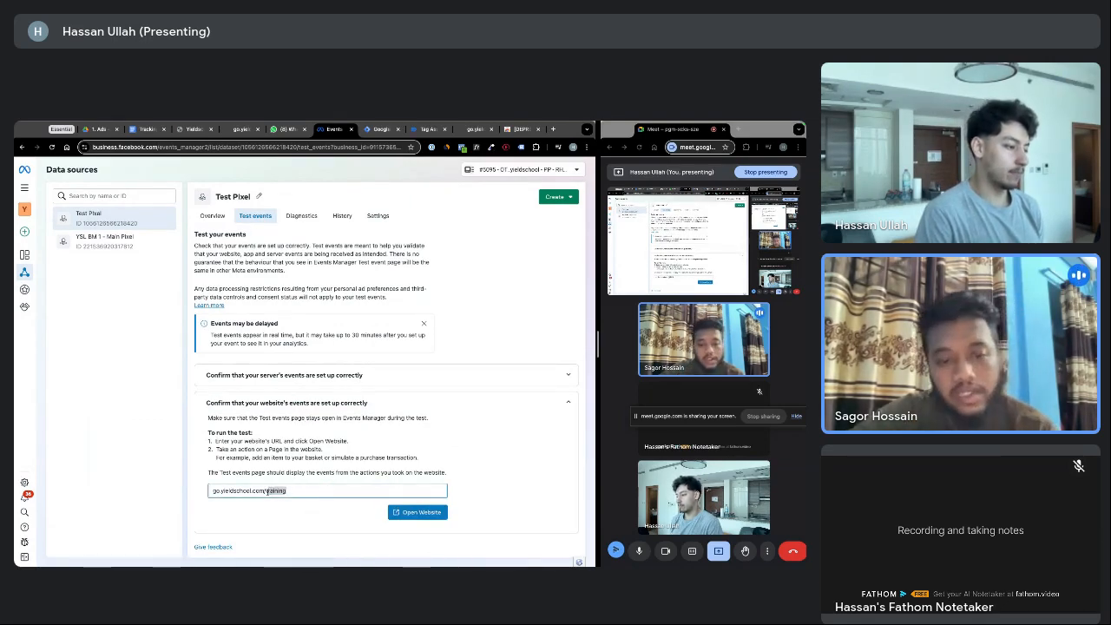
pyautogui.press('BackSpace')
pyautogui.write('a')
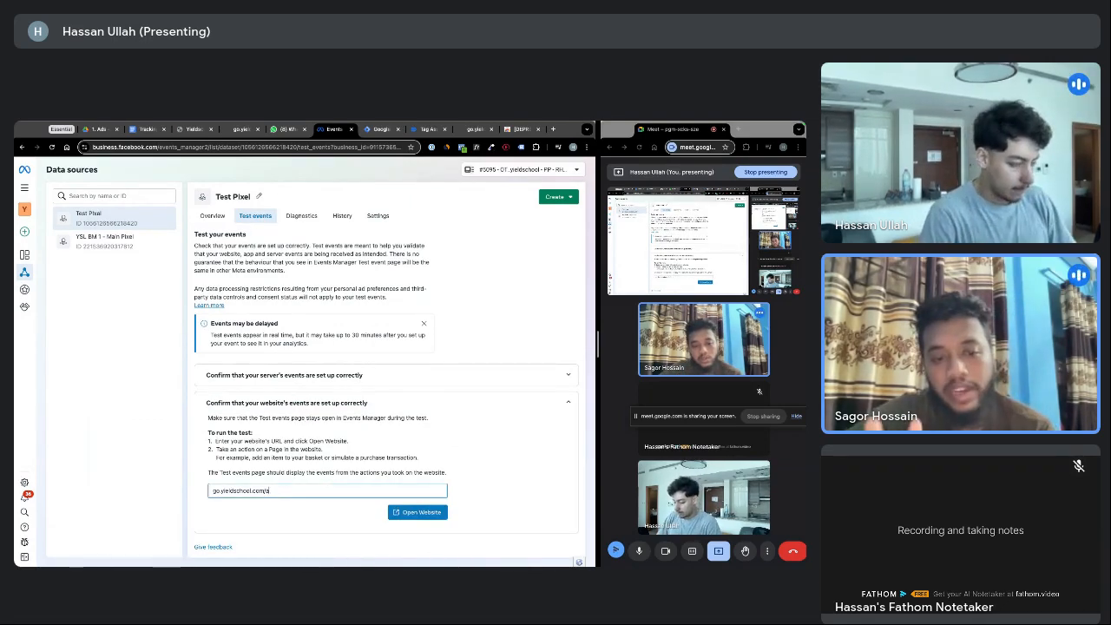
pyautogui.write('pplication')
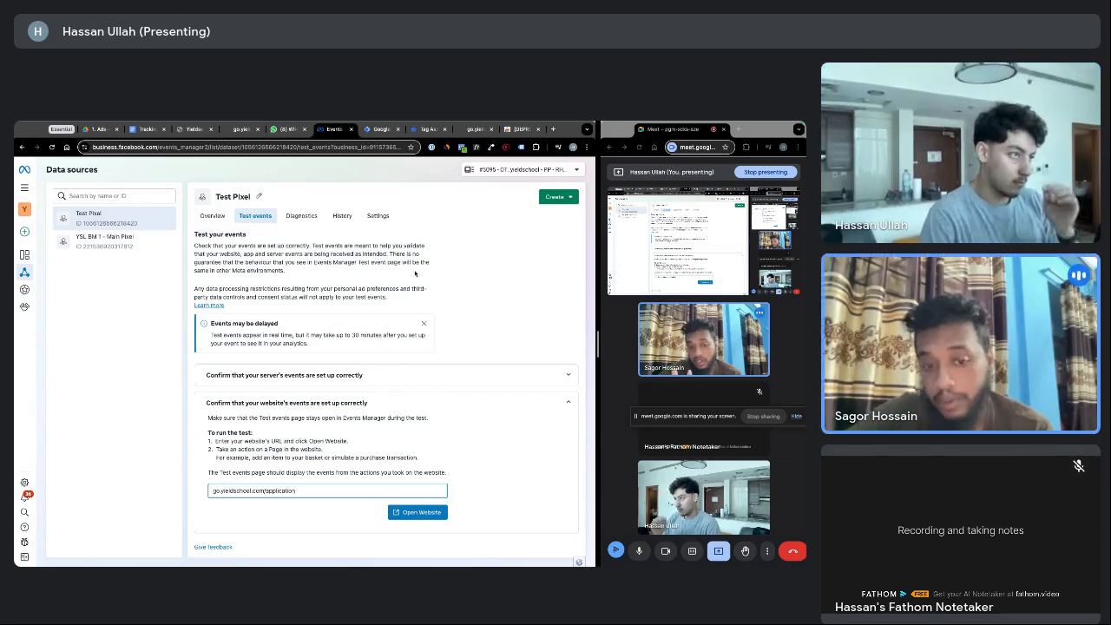
pyautogui.click(428, 128)
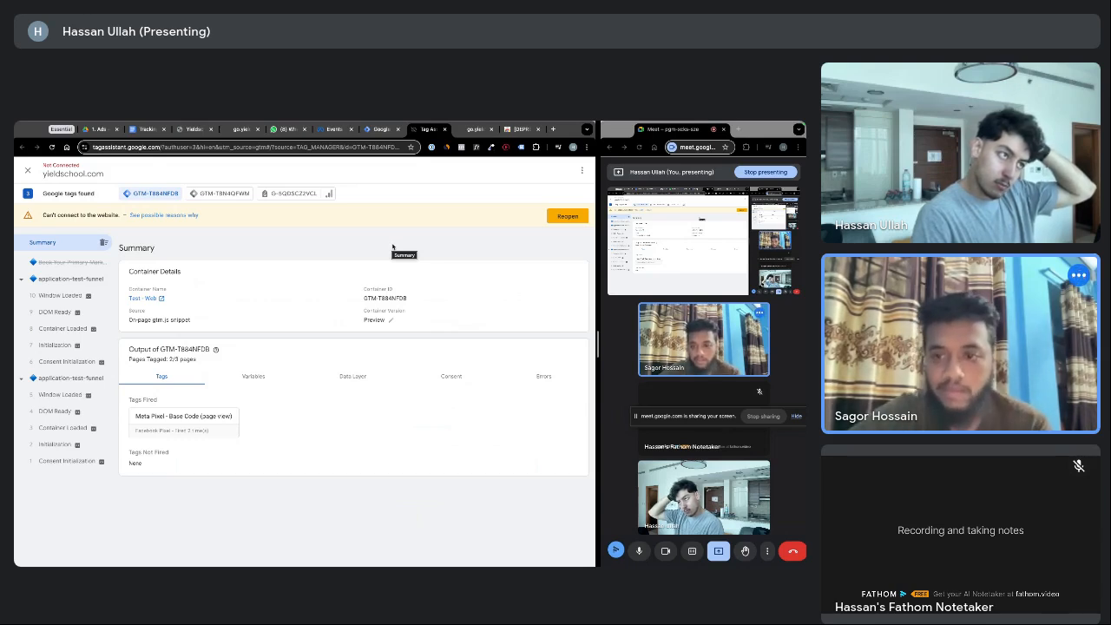
# Close the old questionnaire tab and the step2 booking tab
pyautogui.click(473, 128)
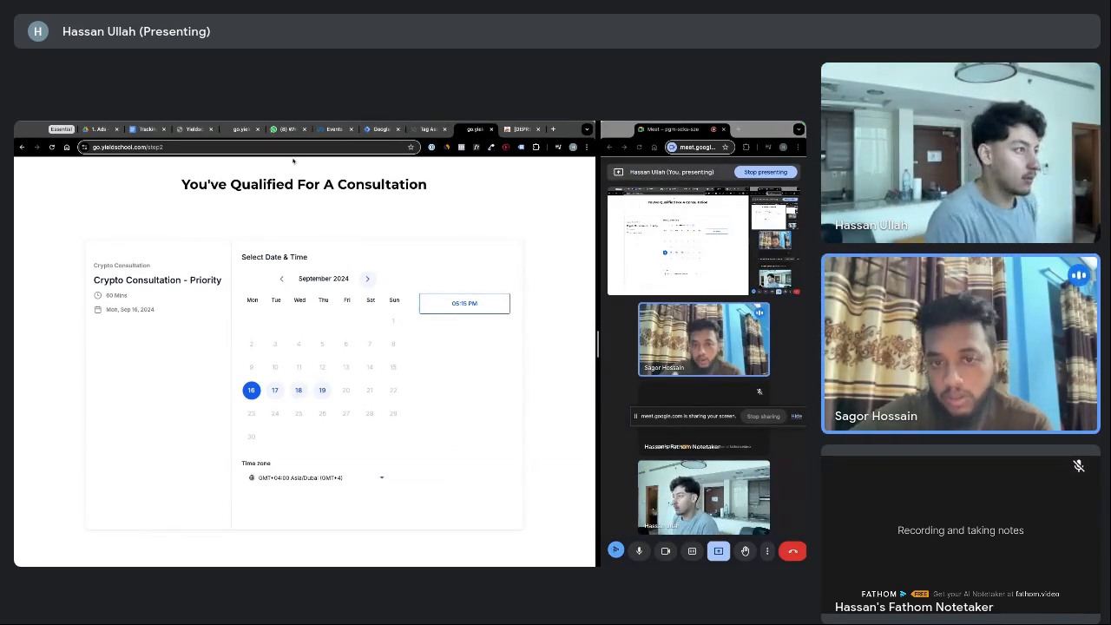
pyautogui.click(235, 129)
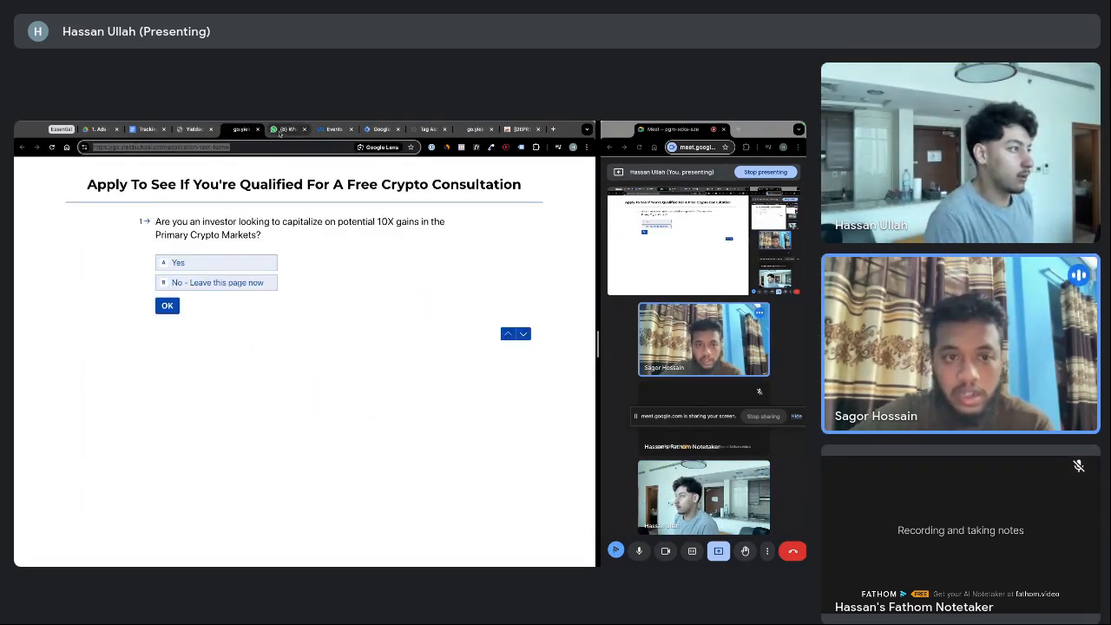
pyautogui.click(258, 130)
pyautogui.click(448, 131)
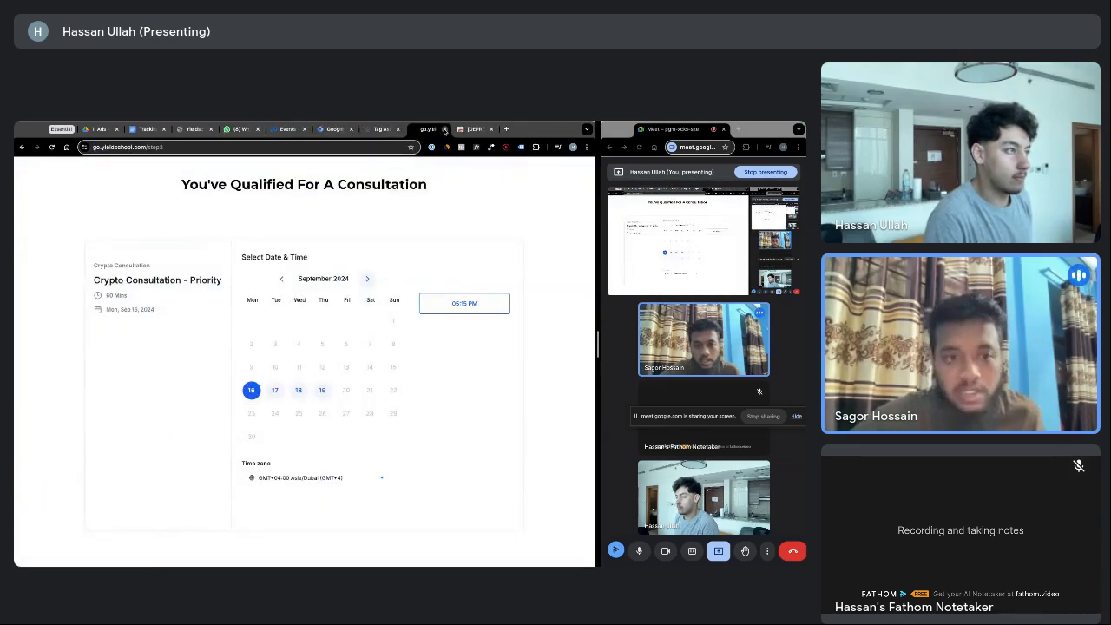
pyautogui.click(445, 129)
pyautogui.click(194, 129)
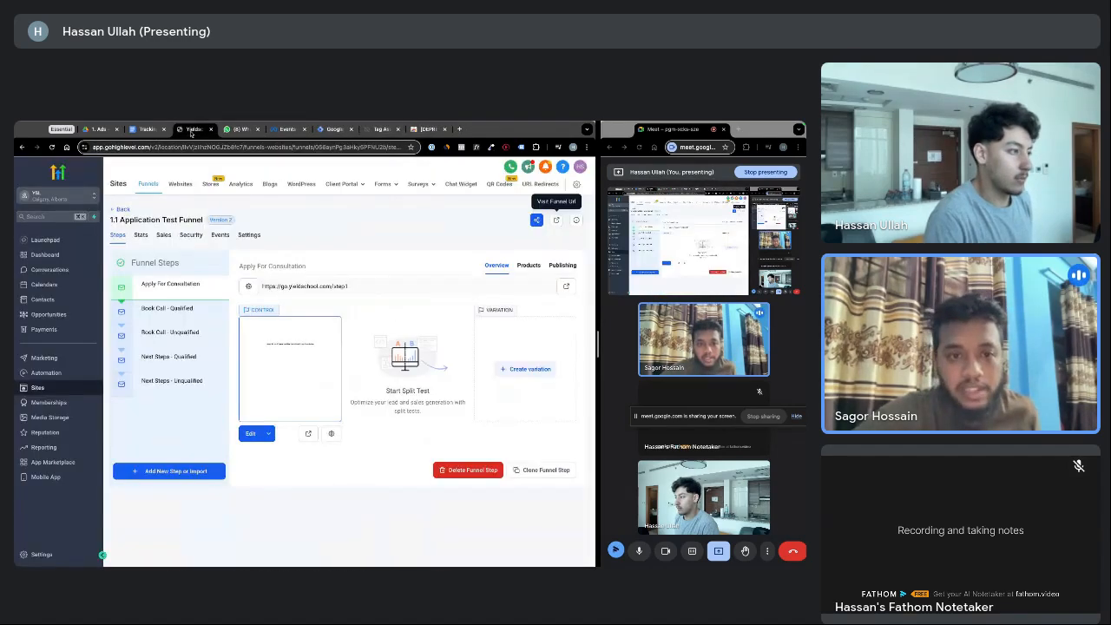
# Review the funnel's head tracking code in Settings, then open the Apply For Consultation page live
pyautogui.click(249, 234)
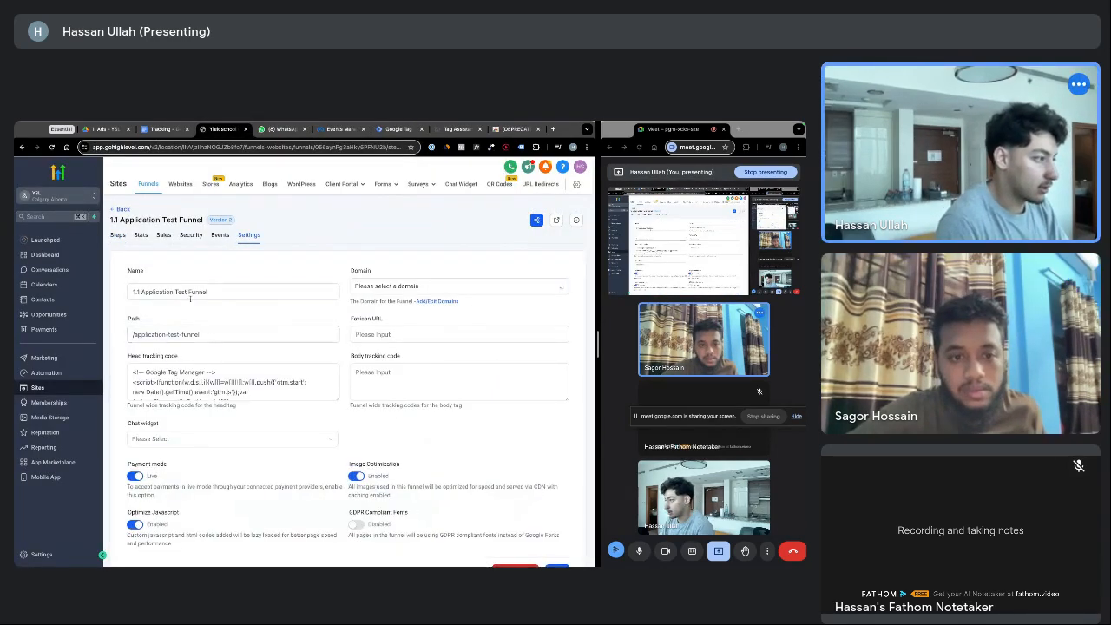
pyautogui.click(118, 236)
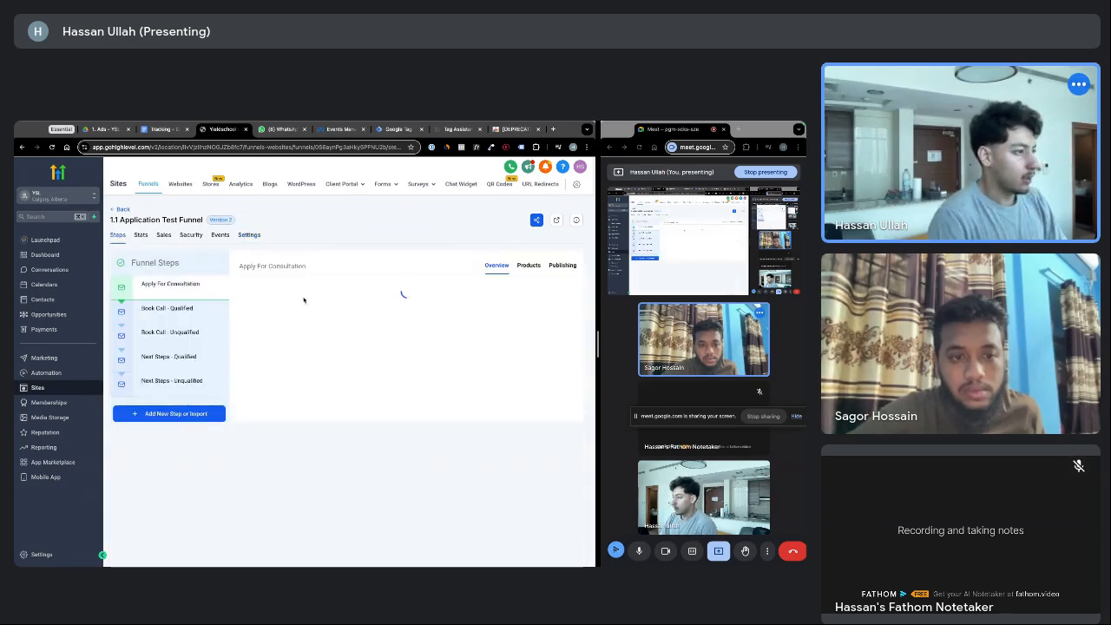
pyautogui.click(557, 221)
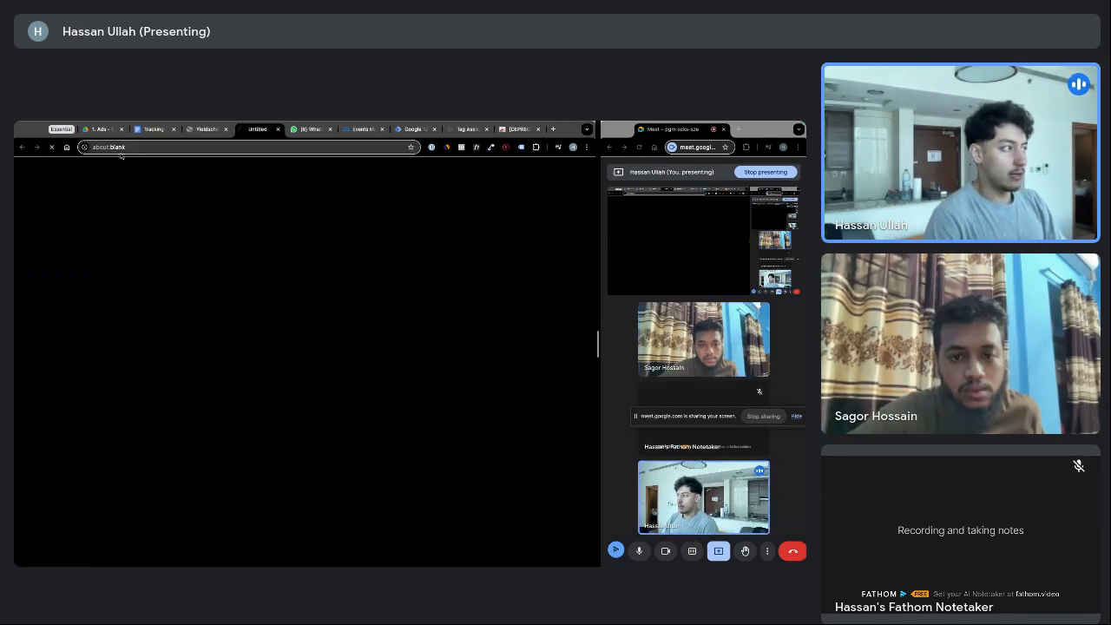
pyautogui.click(172, 147)
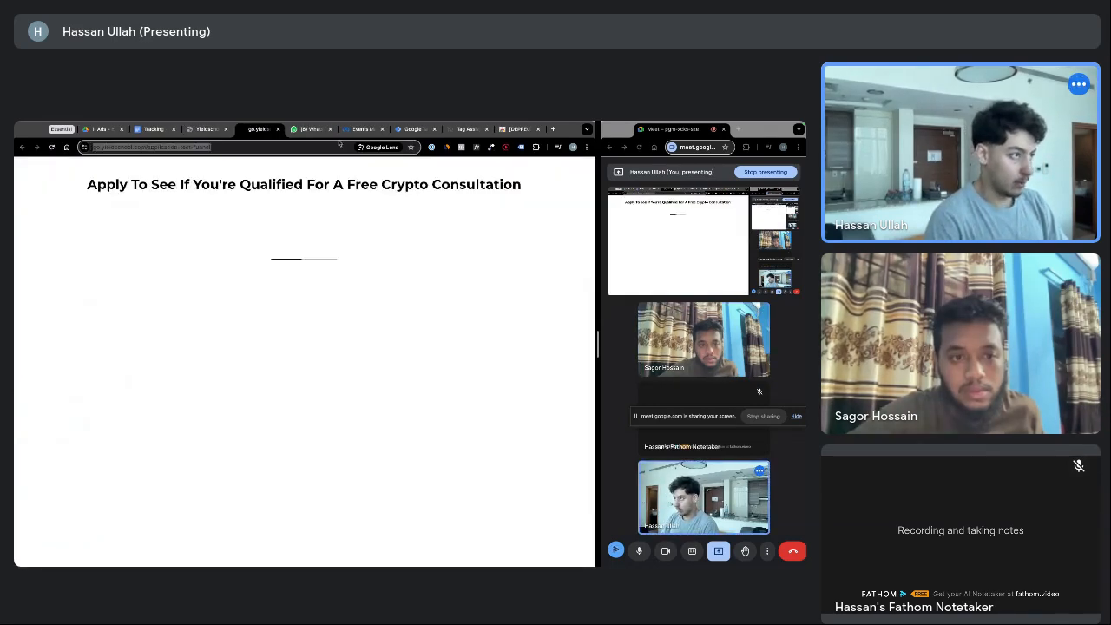
pyautogui.click(356, 131)
# Set Test events to the application-test-funnel URL, open the site, and check it with Meta Pixel Helper
pyautogui.write('https://go.yieldschool.com/application-test-funnel')
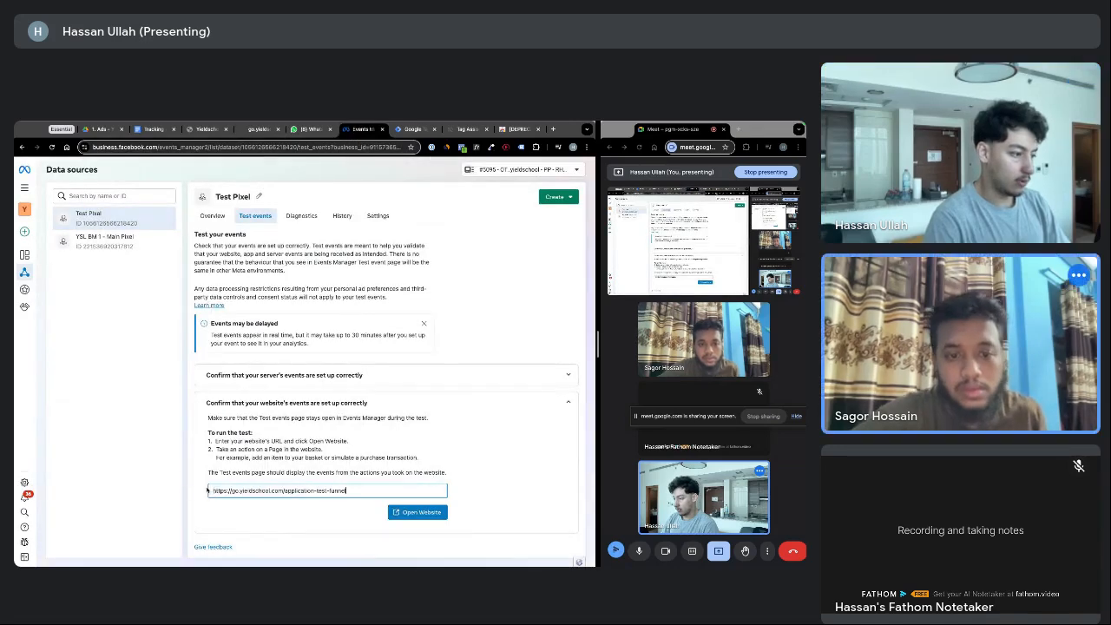
pyautogui.click(408, 512)
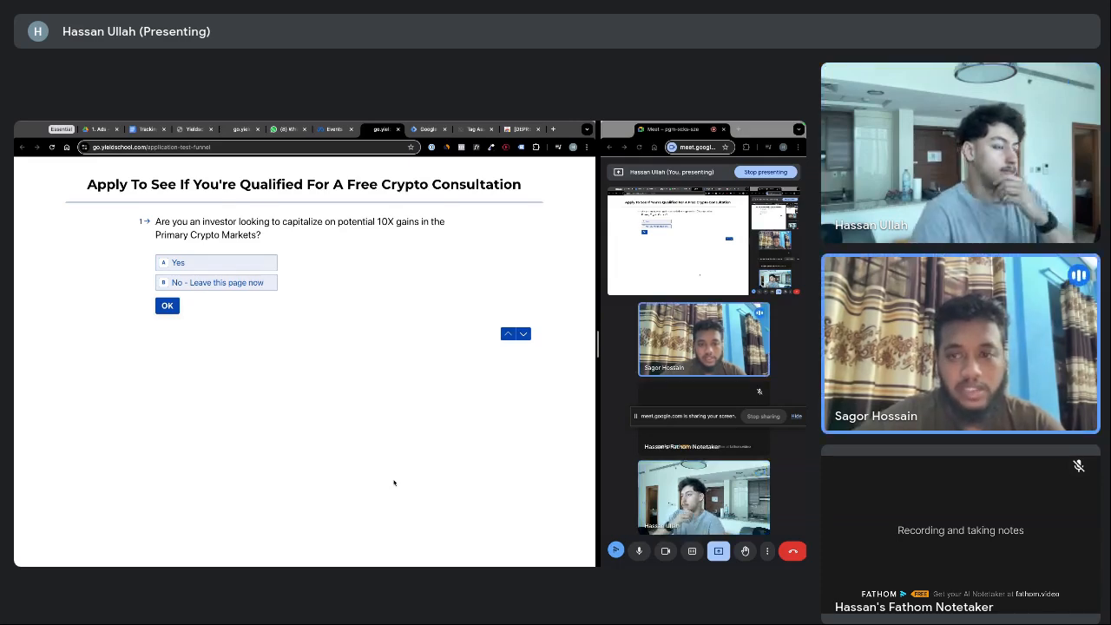
pyautogui.click(334, 128)
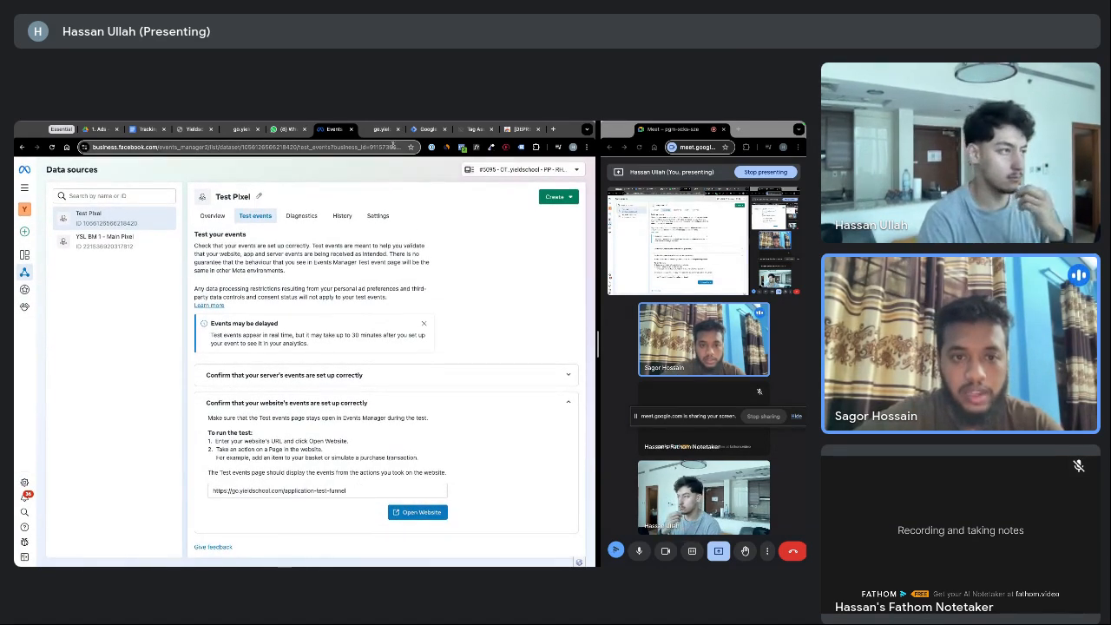
pyautogui.click(382, 128)
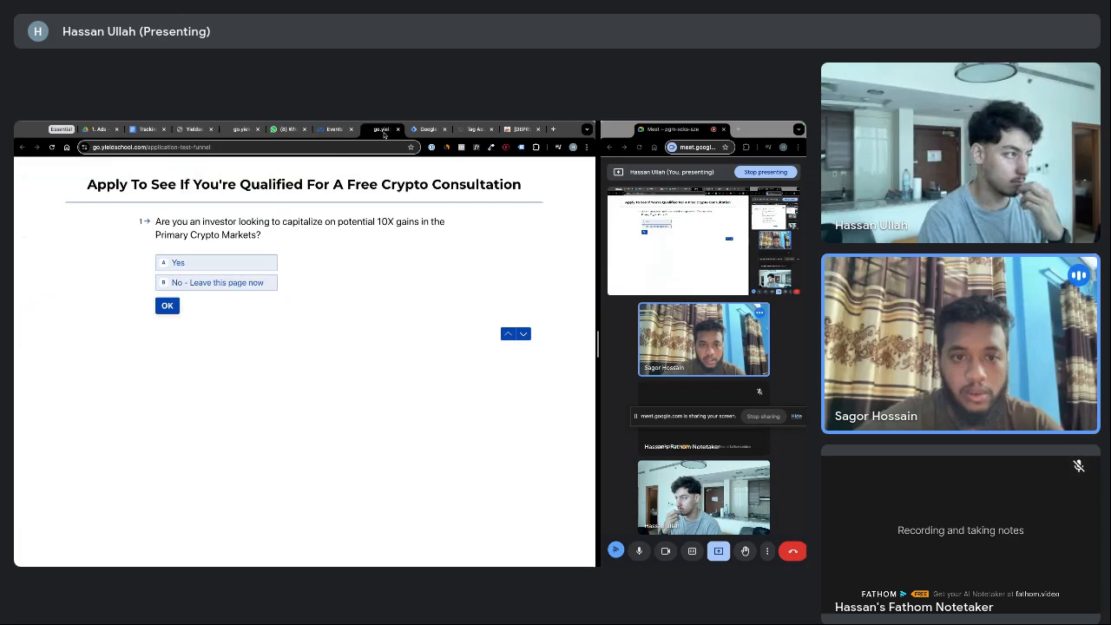
pyautogui.click(461, 147)
pyautogui.click(521, 186)
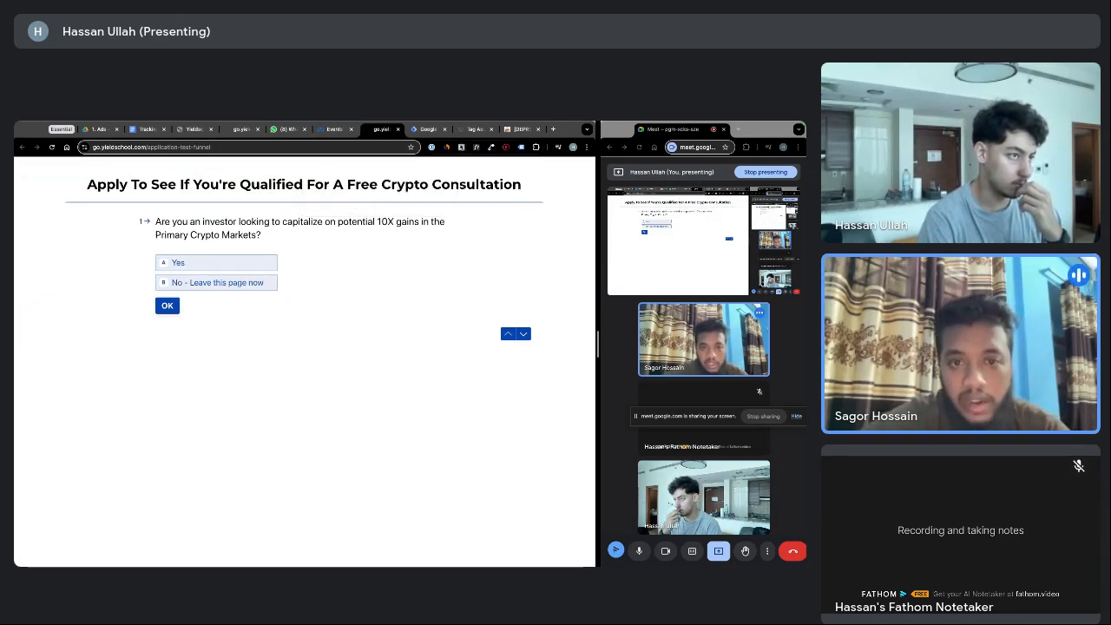
pyautogui.click(461, 147)
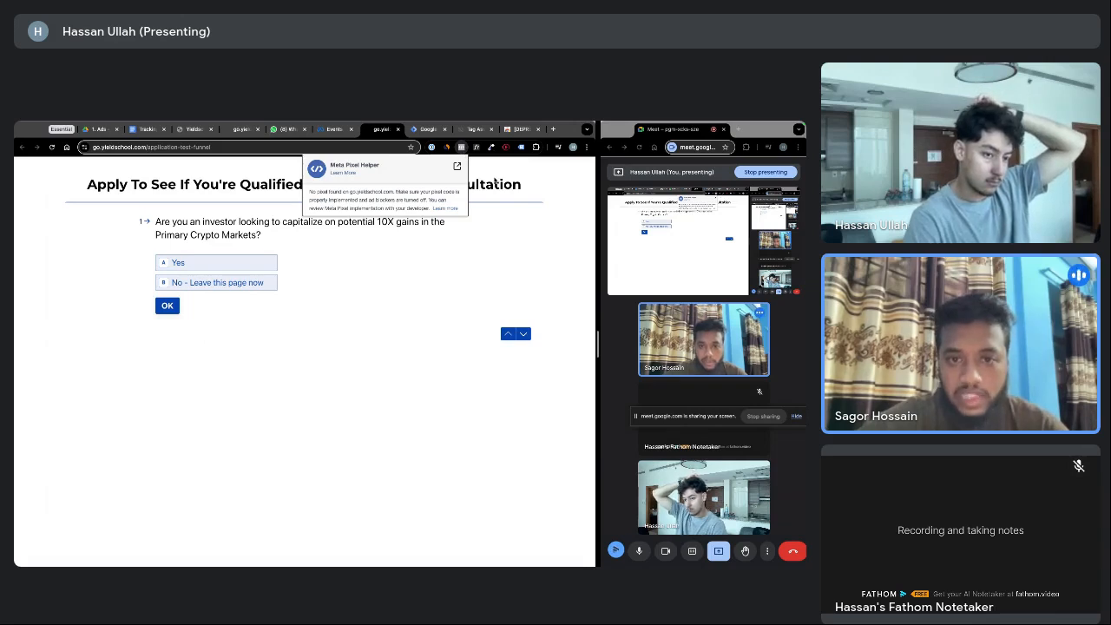
pyautogui.click(495, 184)
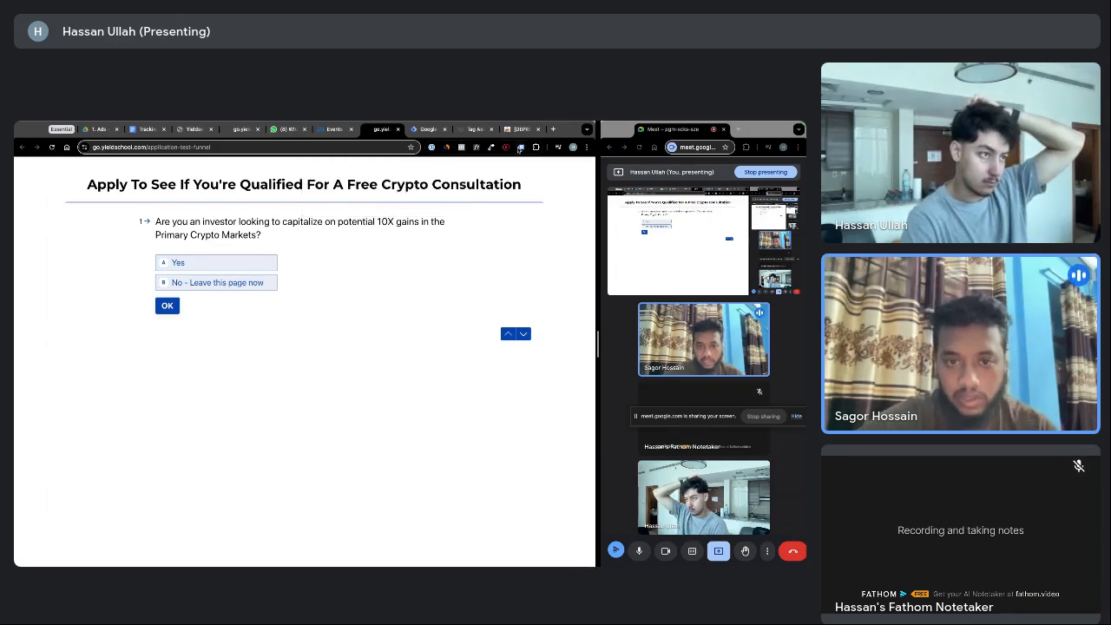
pyautogui.click(519, 146)
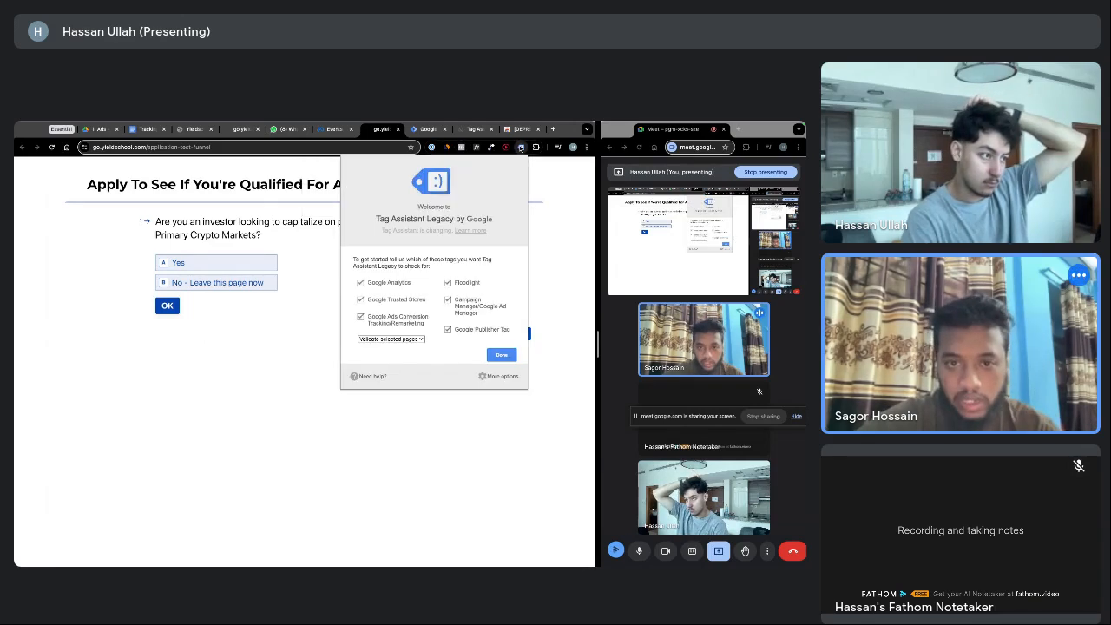
# Enable Tag Assistant Legacy, reload the funnel page, and view its one Google Tag Manager tag
pyautogui.click(500, 355)
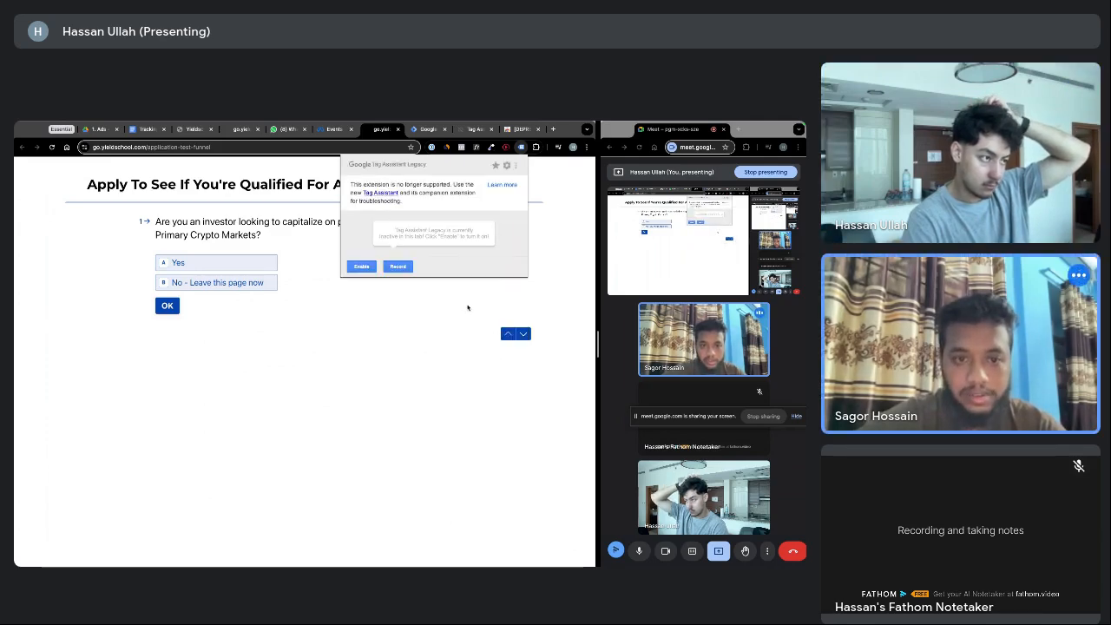
pyautogui.click(363, 267)
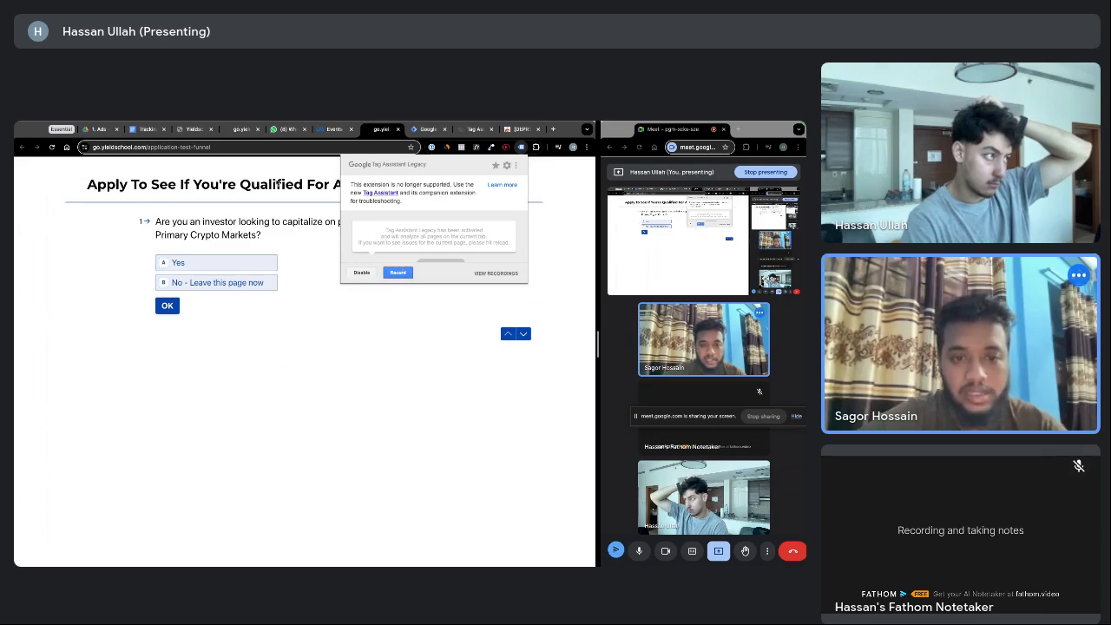
pyautogui.click(233, 147)
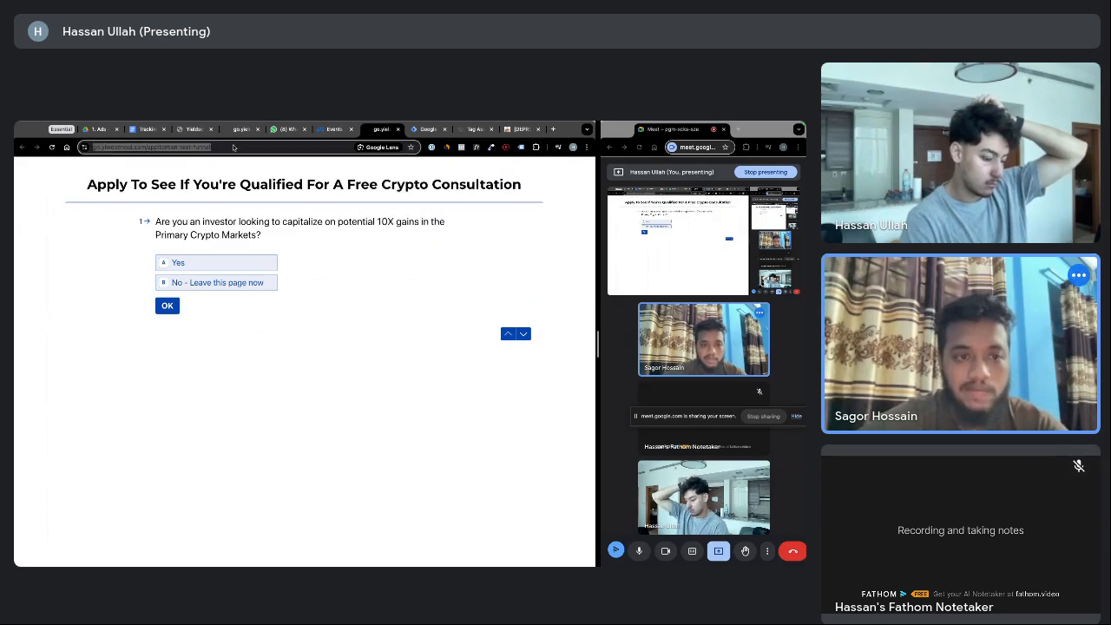
pyautogui.press('Return')
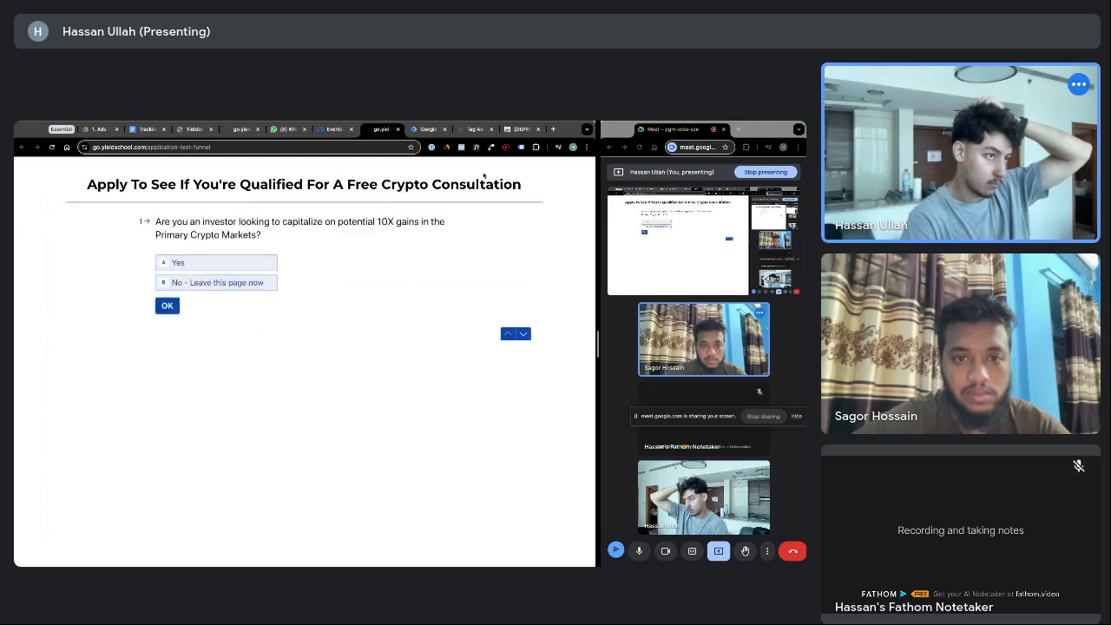
pyautogui.click(521, 148)
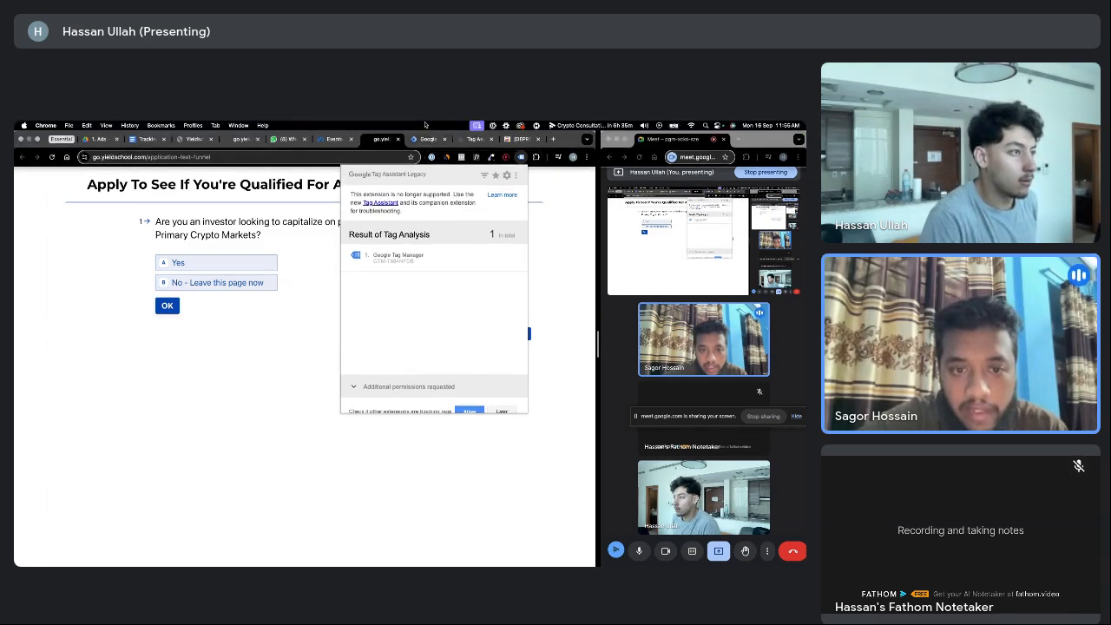
pyautogui.click(422, 130)
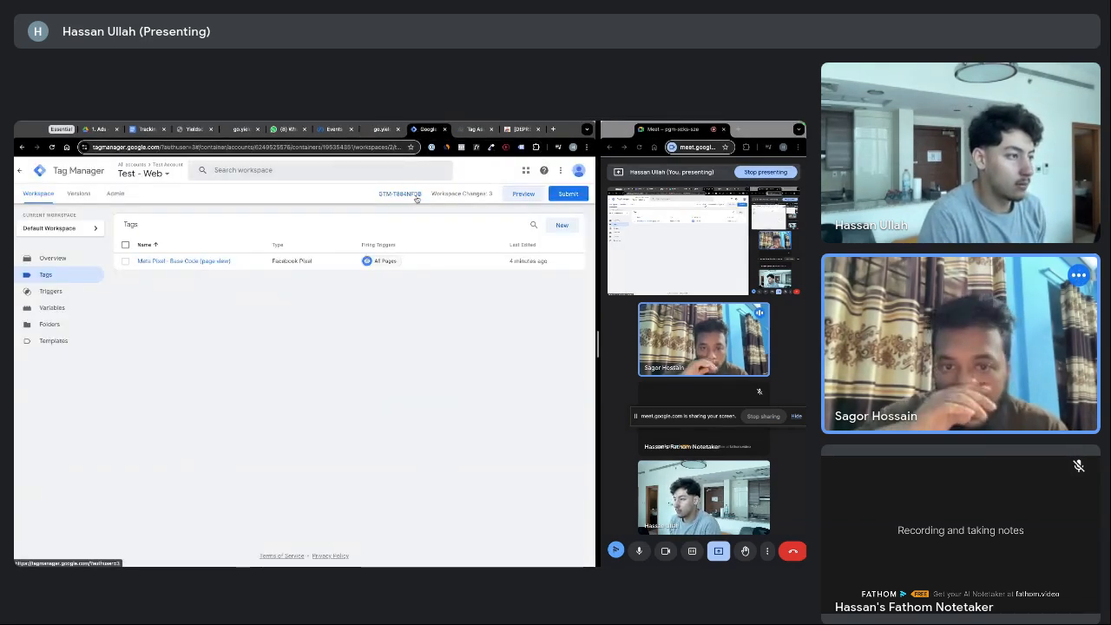
# Reload the Meta test events page and recheck the funnel page for a Meta pixel
pyautogui.click(335, 130)
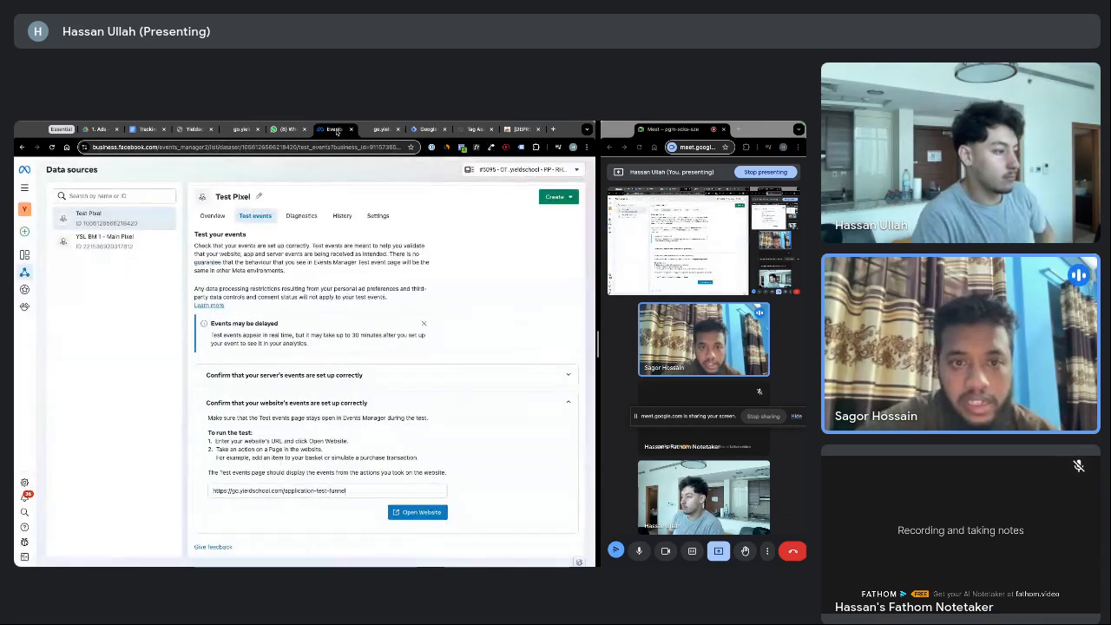
pyautogui.click(427, 129)
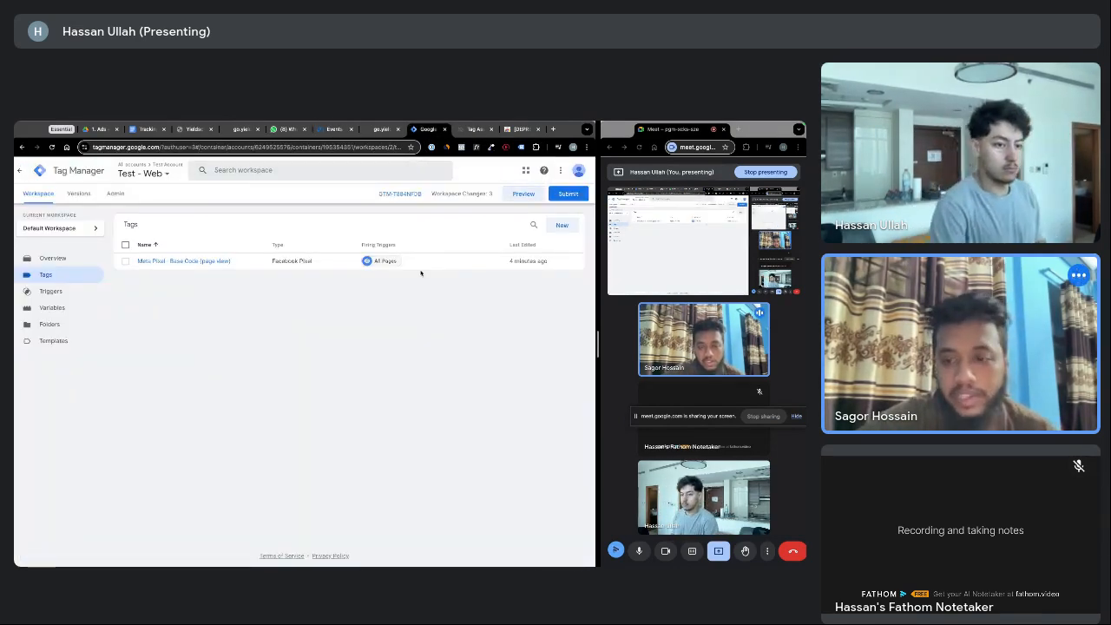
pyautogui.click(335, 130)
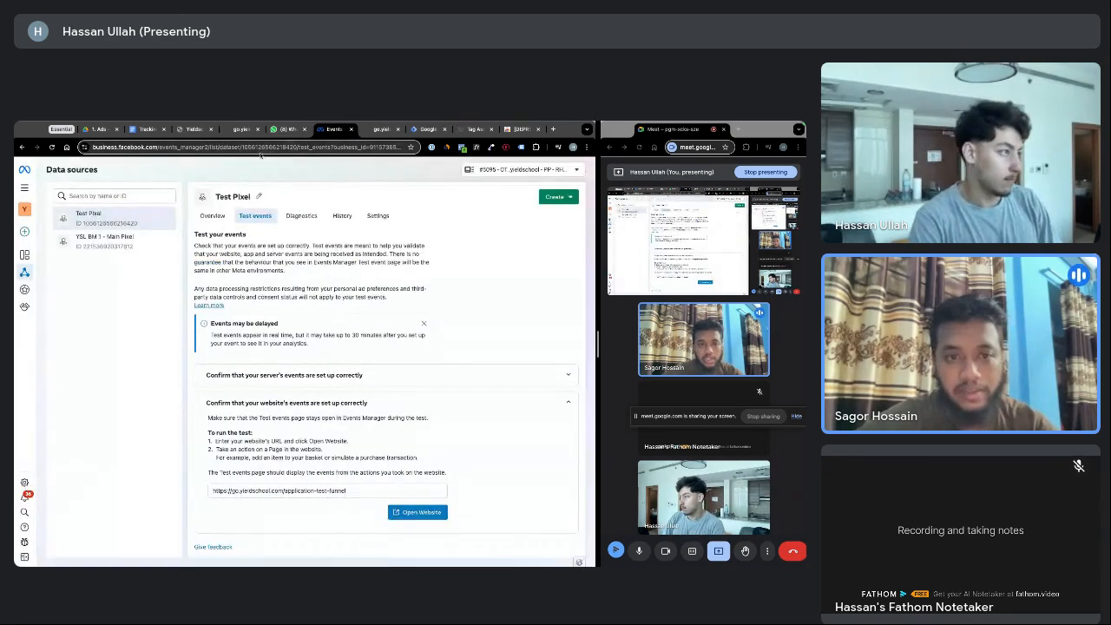
pyautogui.click(271, 147)
pyautogui.press('Return')
pyautogui.click(382, 129)
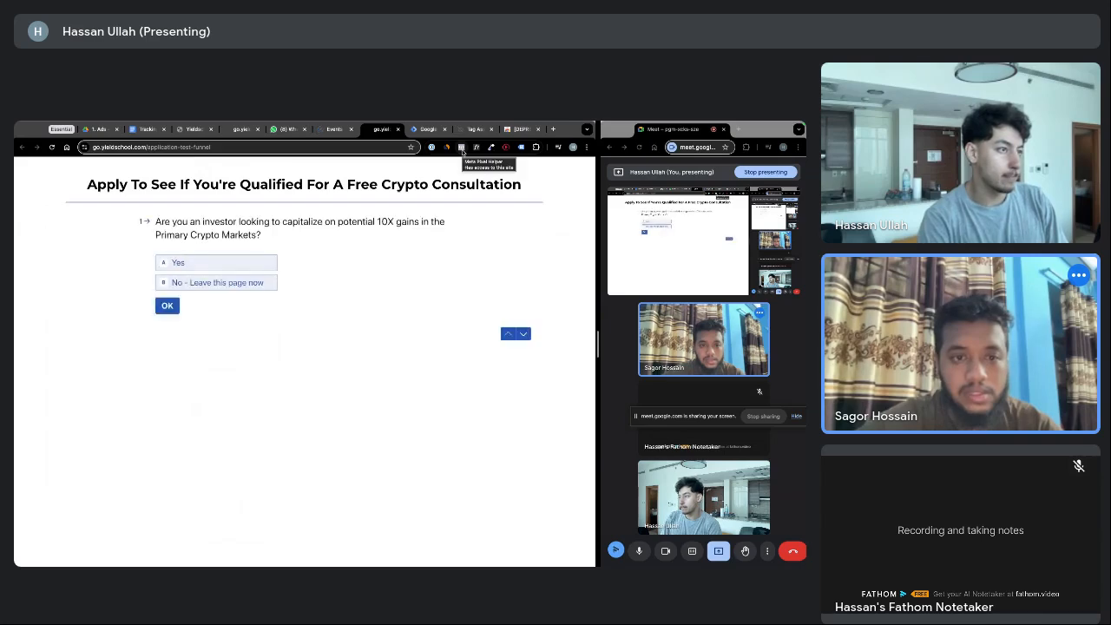
pyautogui.click(461, 147)
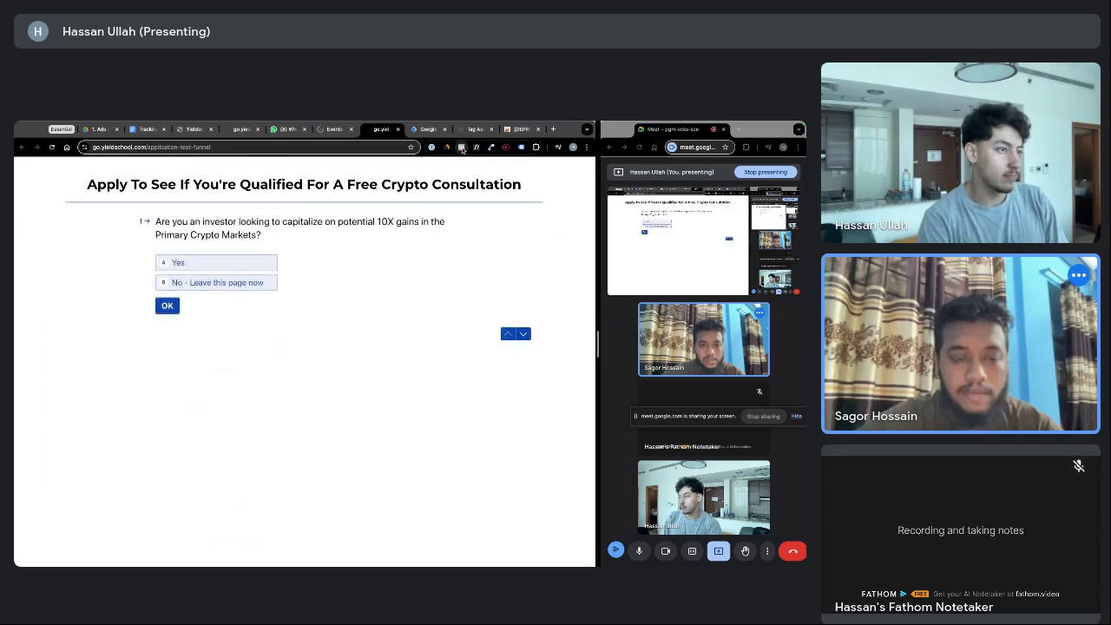
pyautogui.click(496, 183)
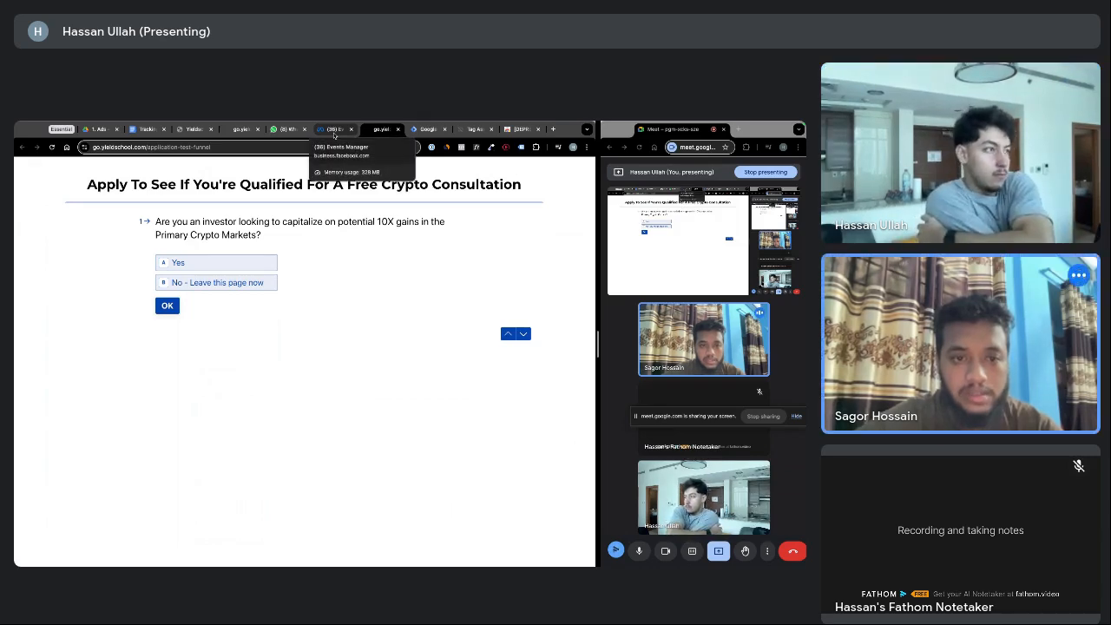
pyautogui.click(334, 132)
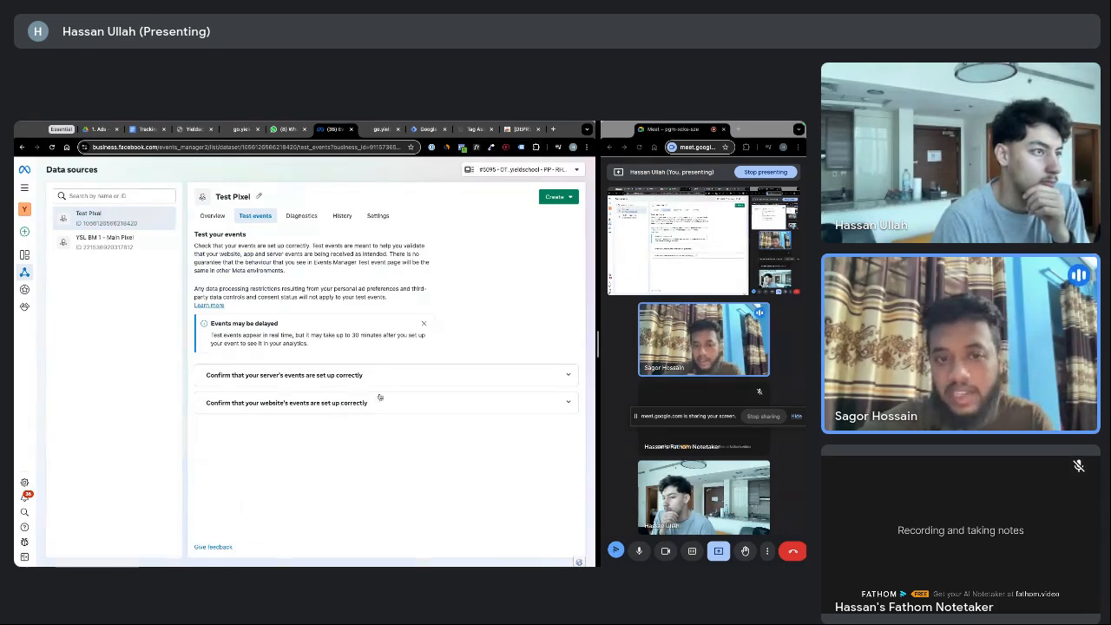
# Close the old Tag Assistant and Web Store tabs and start a new container preview
pyautogui.click(467, 129)
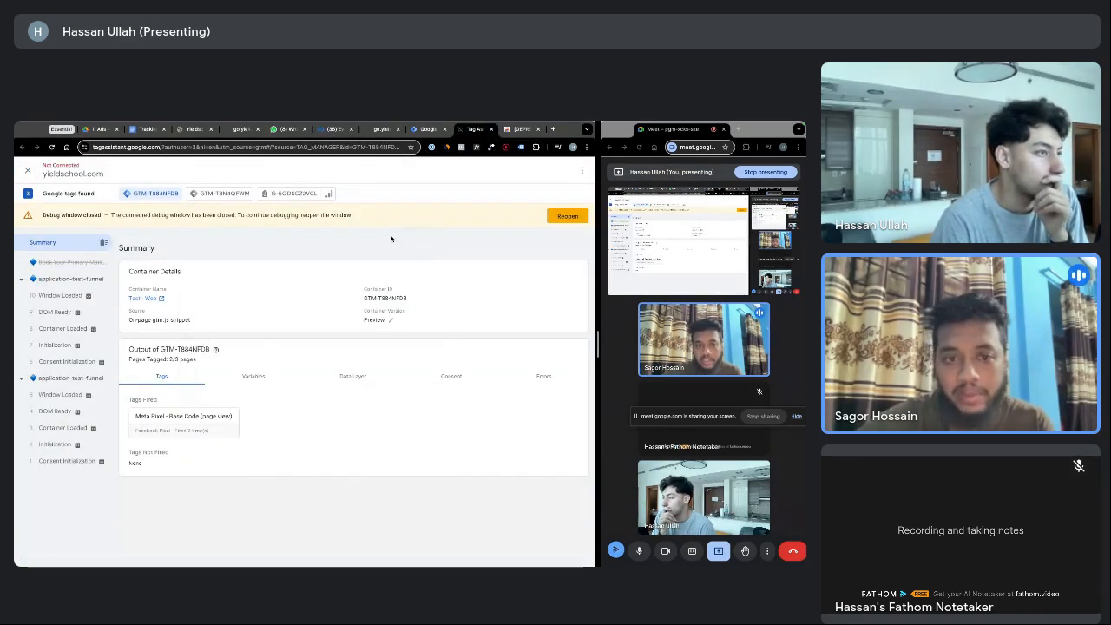
pyautogui.click(492, 129)
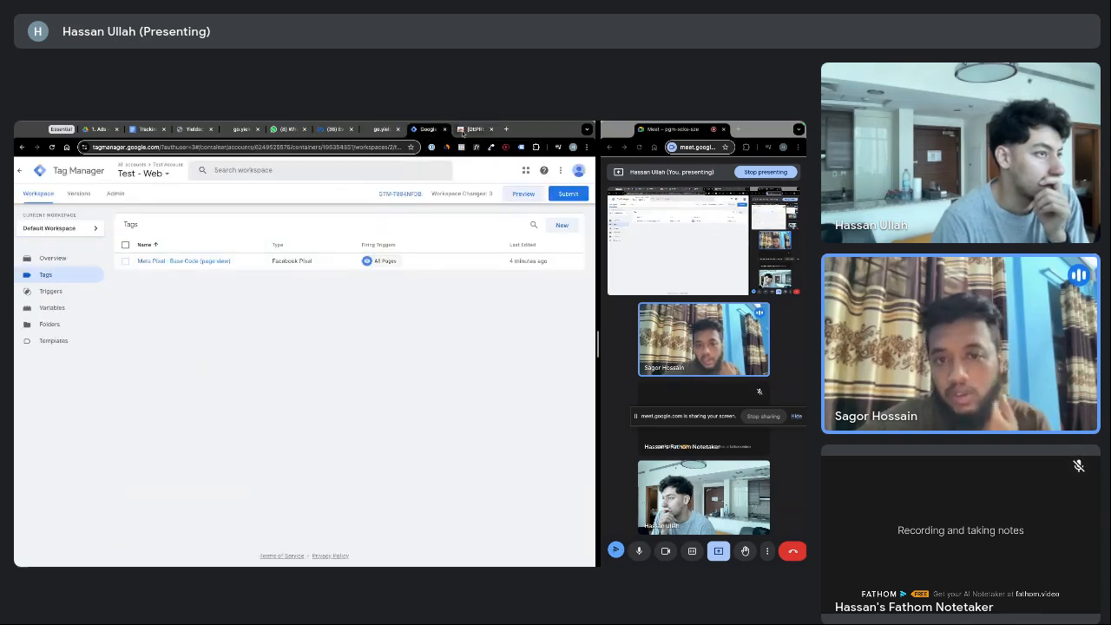
pyautogui.click(466, 129)
pyautogui.click(491, 129)
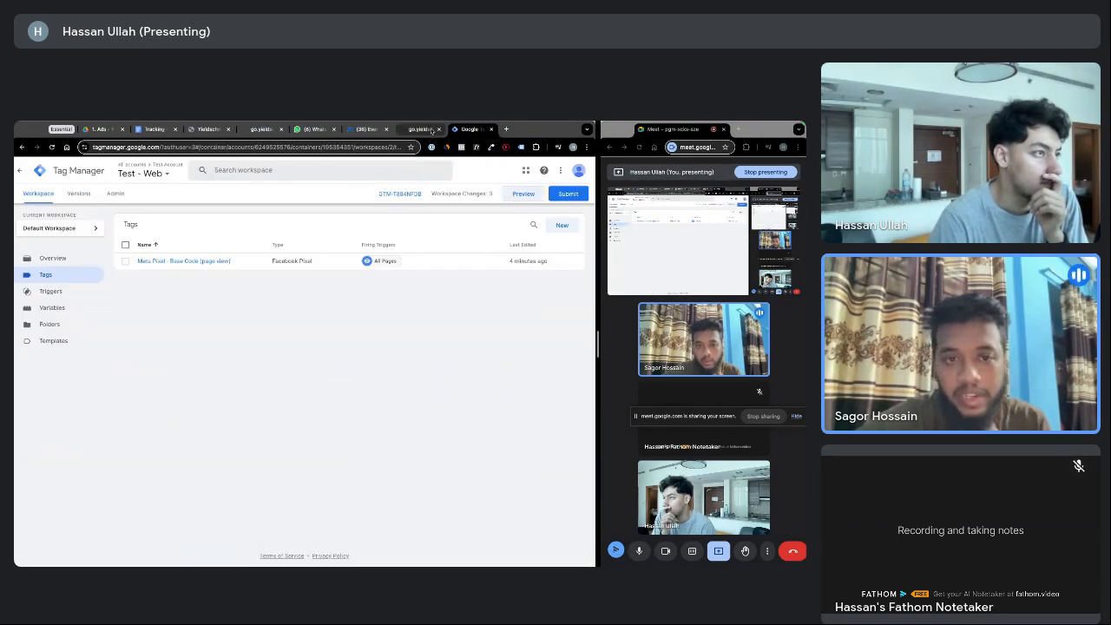
pyautogui.click(425, 129)
pyautogui.click(466, 130)
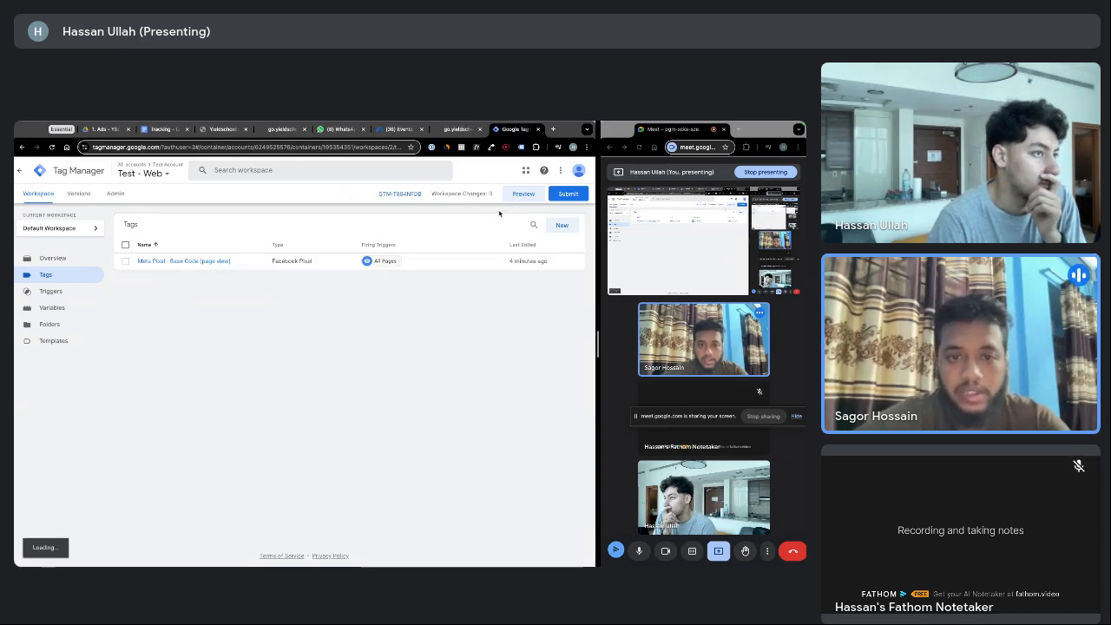
pyautogui.click(524, 194)
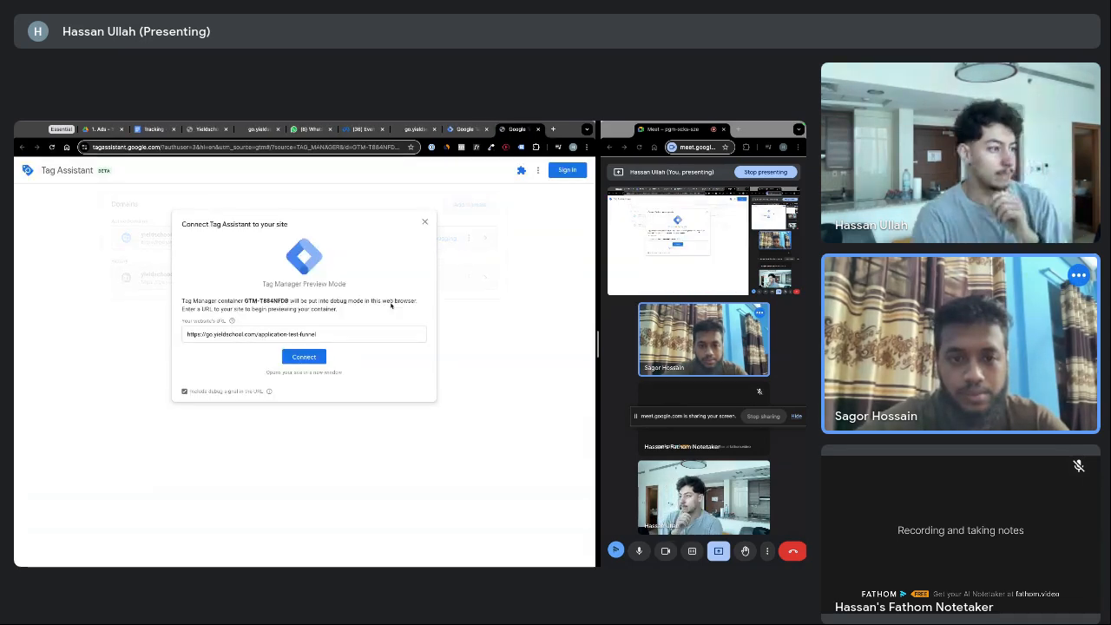
# Connect Tag Assistant to the go.yieldschool.com funnel and verify Meta Pixel Helper shows one PageView pixel
pyautogui.click(307, 337)
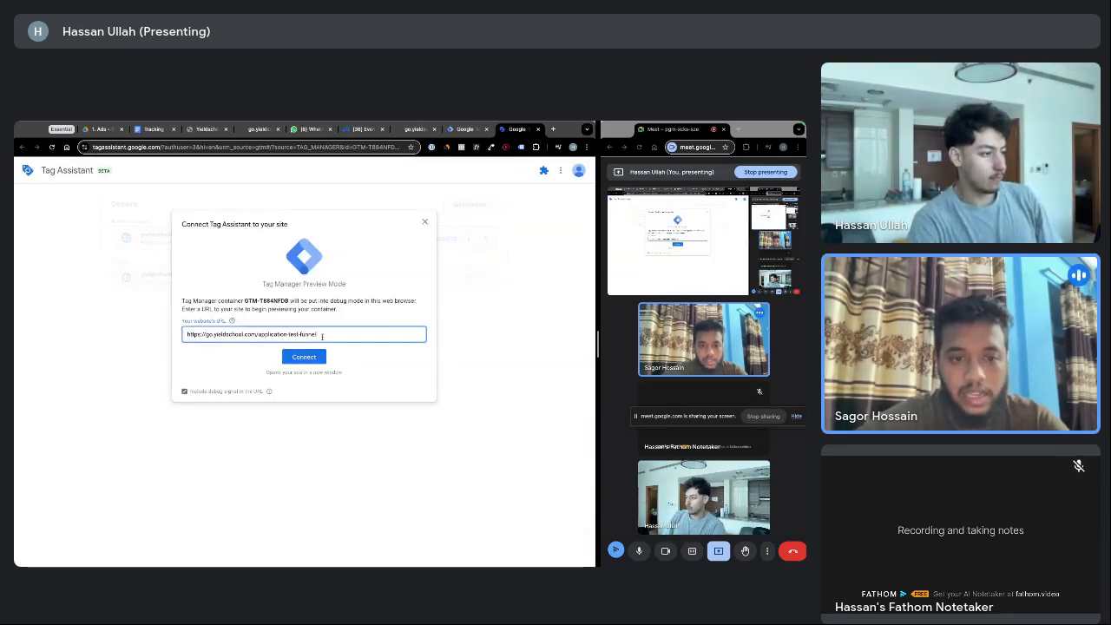
pyautogui.click(310, 363)
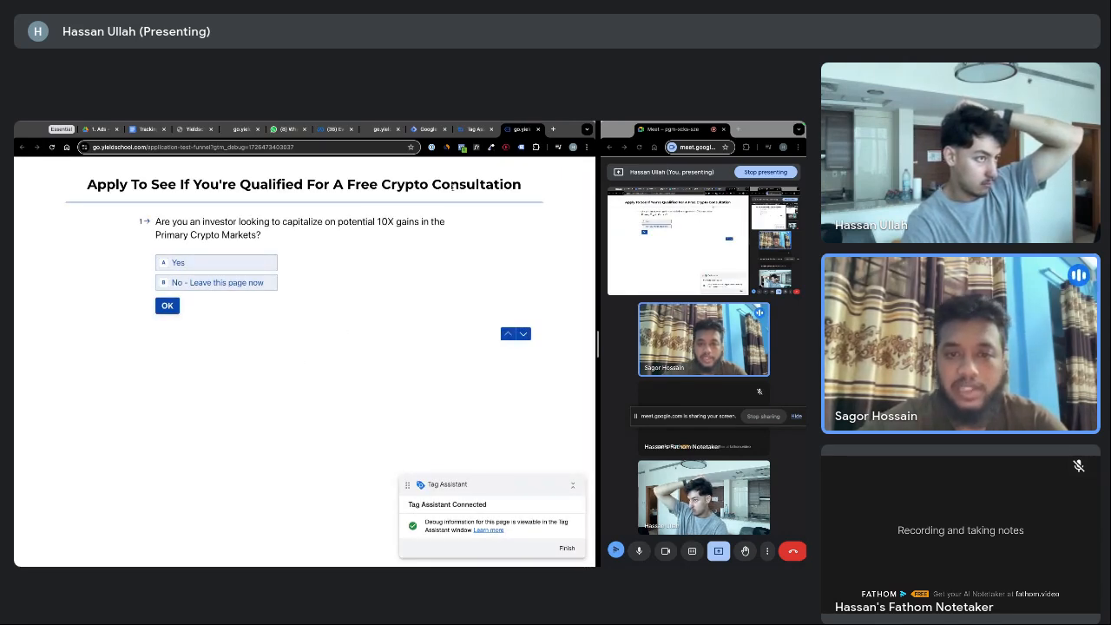
pyautogui.click(462, 146)
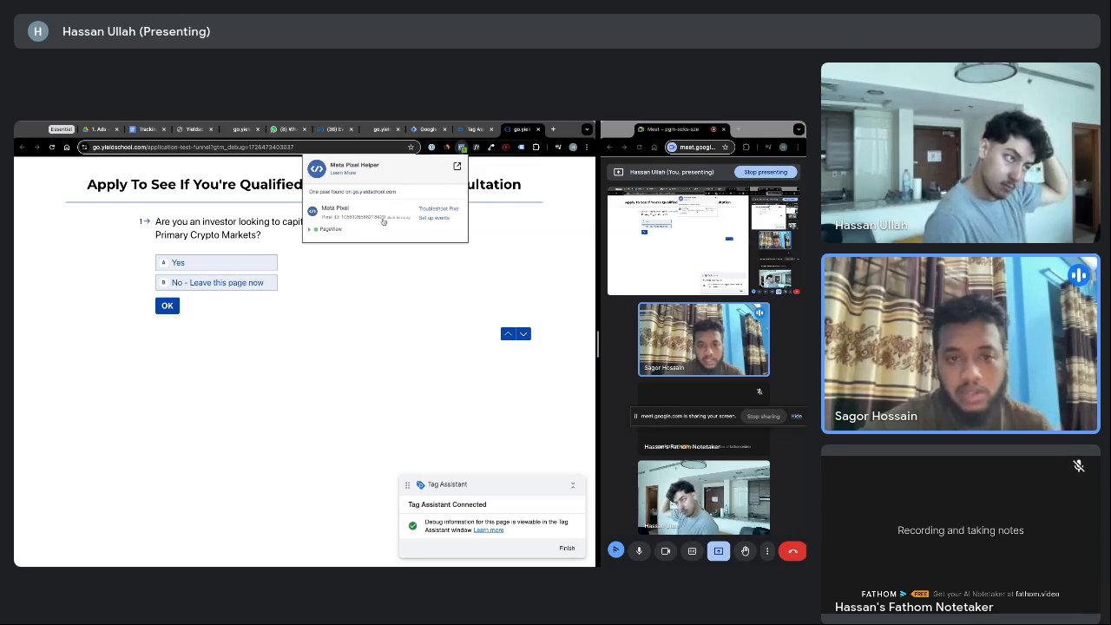
# Switch to the Events Manager Test Pixel page
pyautogui.click(330, 130)
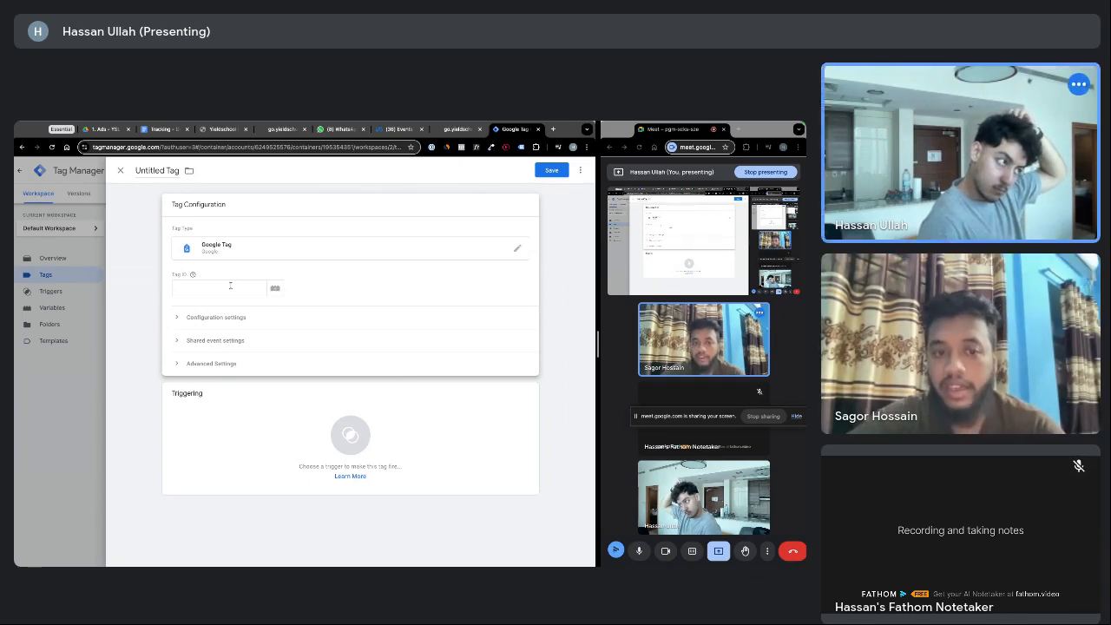
# Enter the GA4 measurement ID G-6DH536Z754 as the Google Tag's Tag ID
pyautogui.click(230, 286)
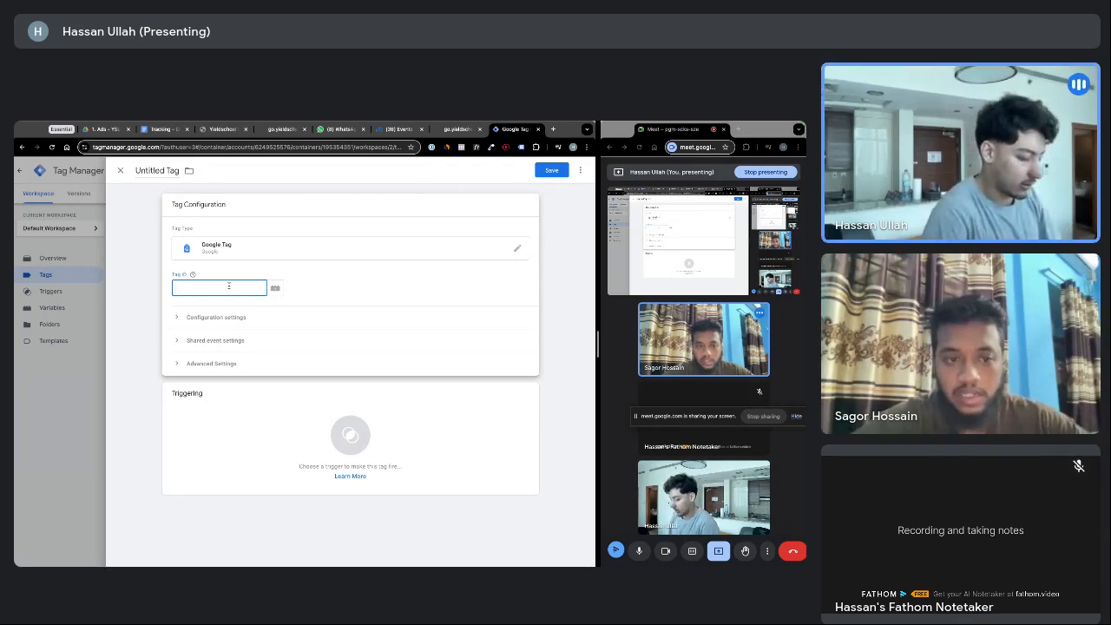
pyautogui.write('G-')
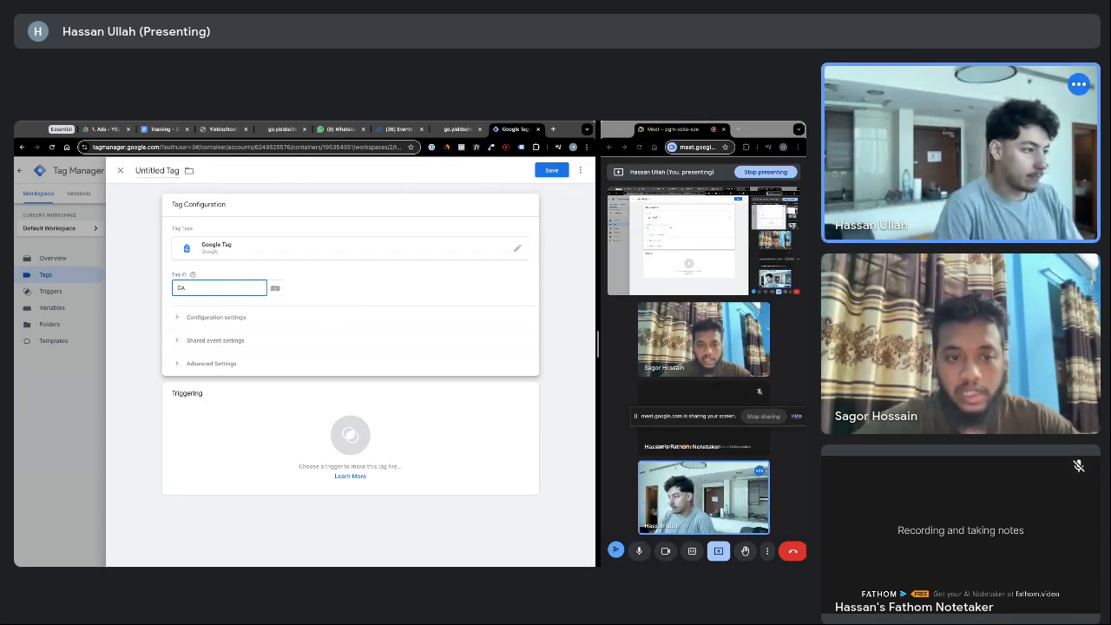
pyautogui.press('BackSpace')
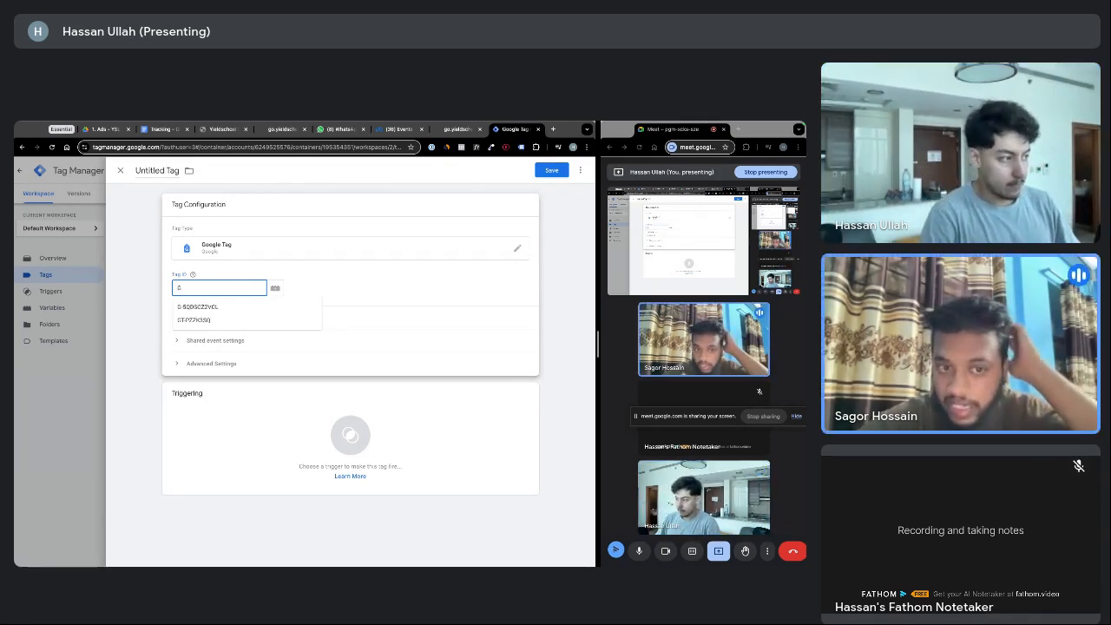
pyautogui.write('-')
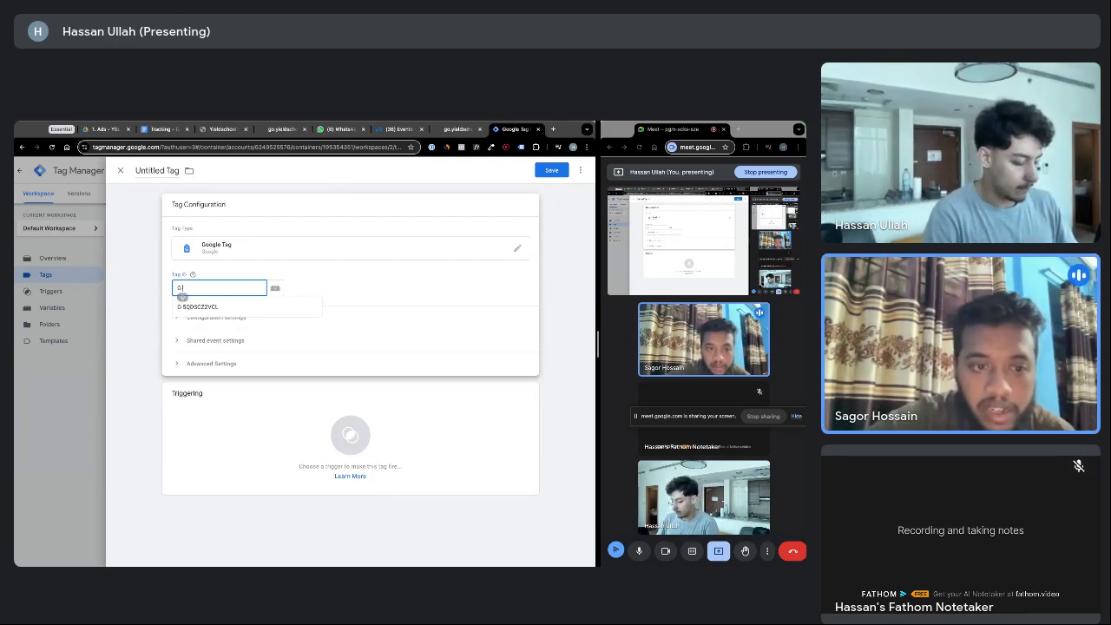
pyautogui.write('6')
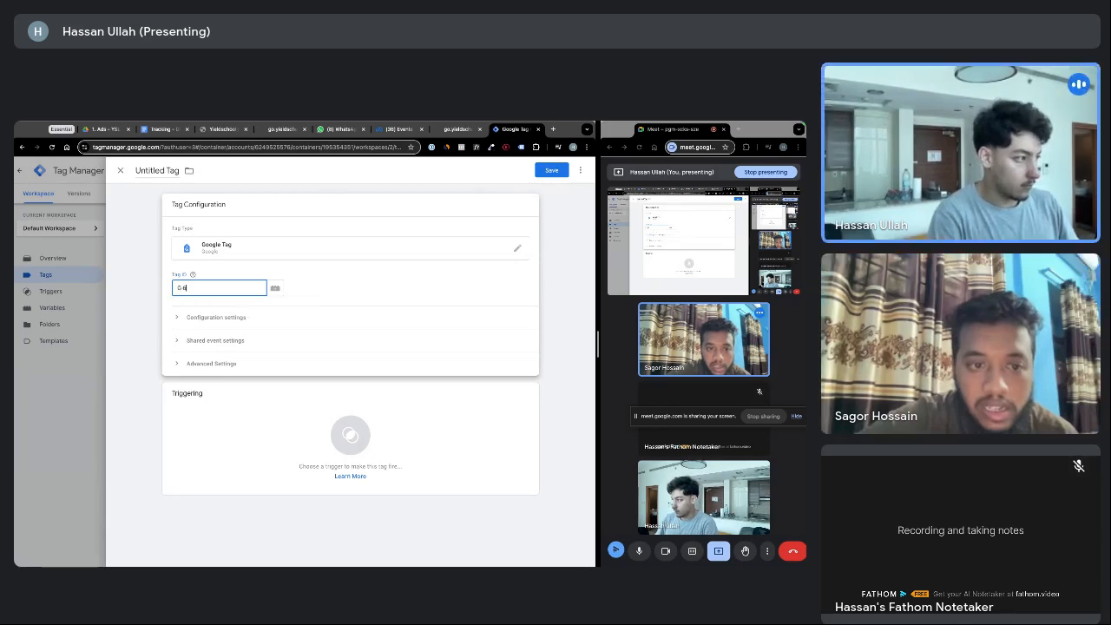
pyautogui.write('DH536Z75')
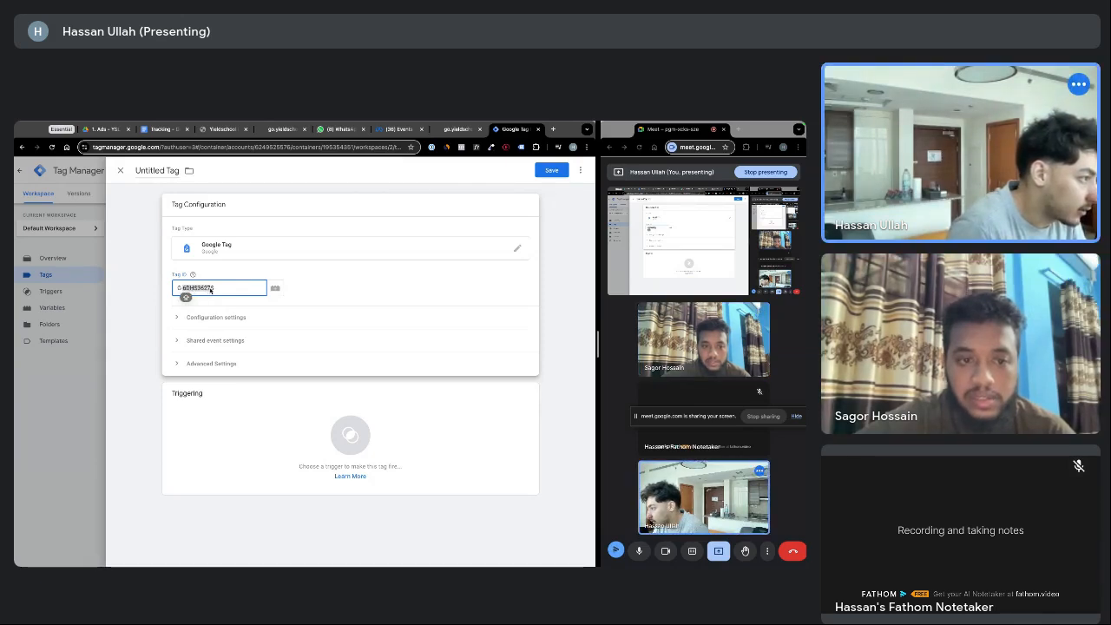
pyautogui.click(209, 290)
pyautogui.write('4')
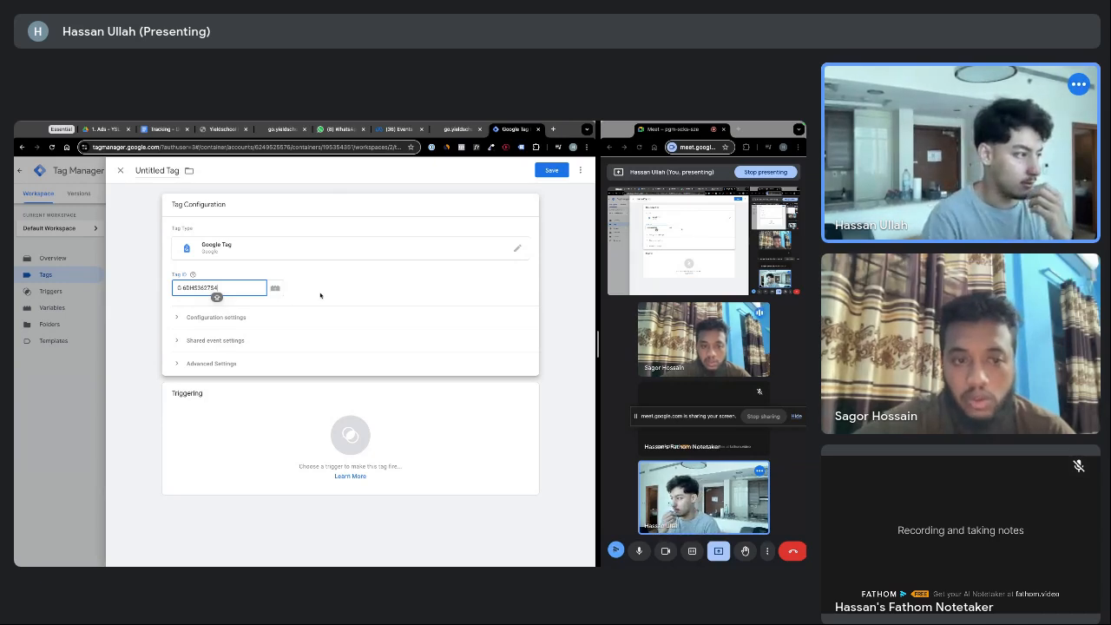
pyautogui.moveTo(219, 287); pyautogui.dragTo(178, 287)
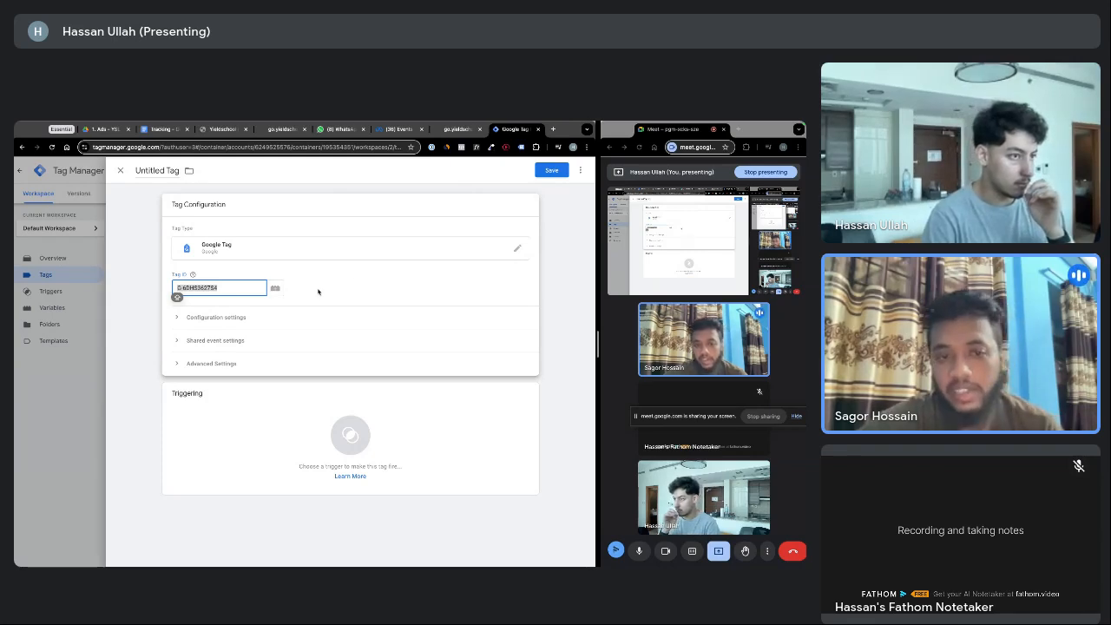
pyautogui.click(293, 291)
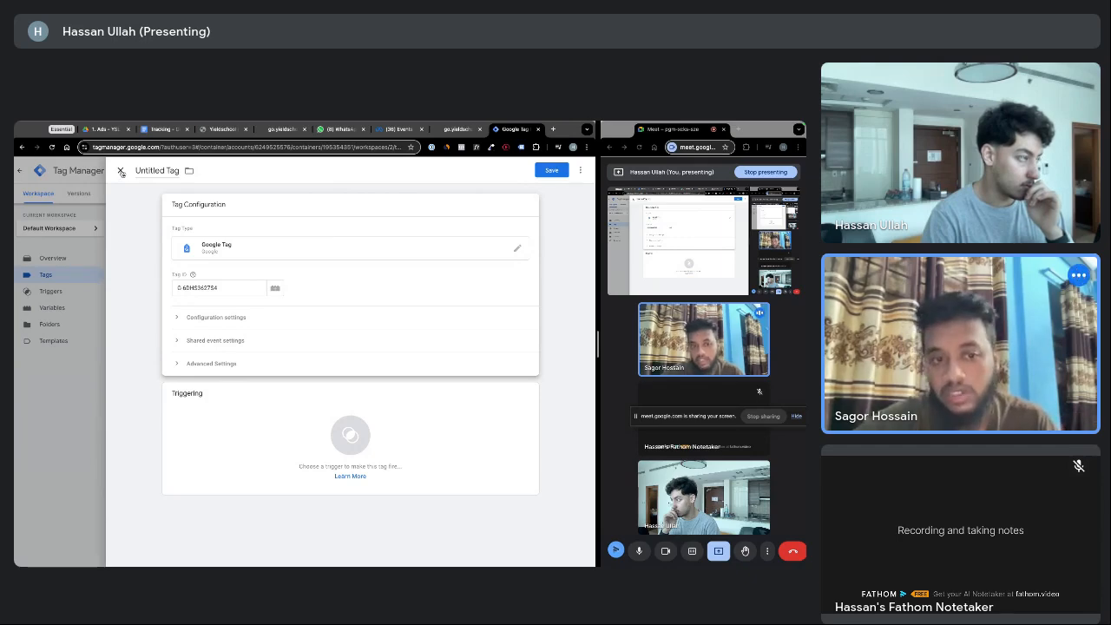
# Discard the unsaved Google Tag, then start a new blank tag and close it
pyautogui.click(121, 171)
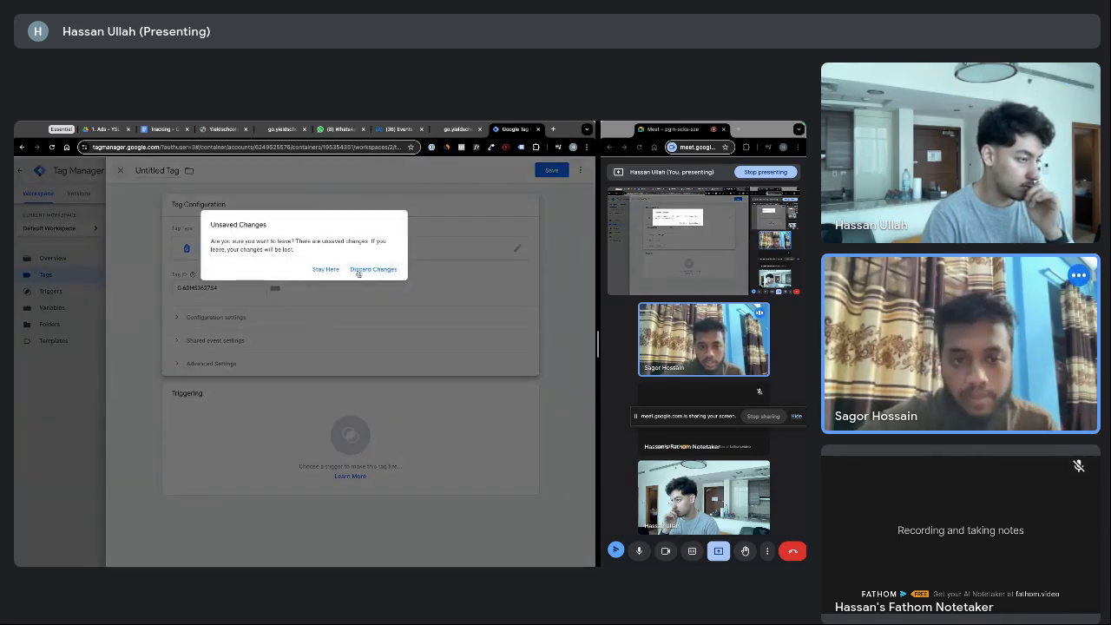
pyautogui.click(358, 270)
pyautogui.click(566, 225)
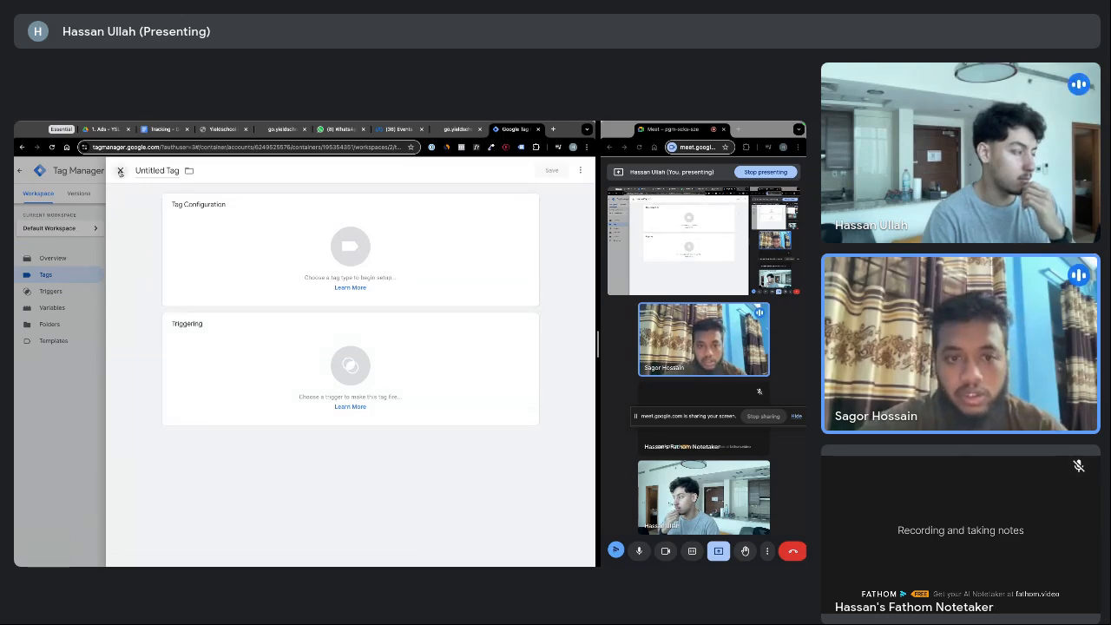
pyautogui.click(120, 170)
# Create a new user-defined Constant variable with the pasted GA4 measurement ID as its value
pyautogui.click(48, 309)
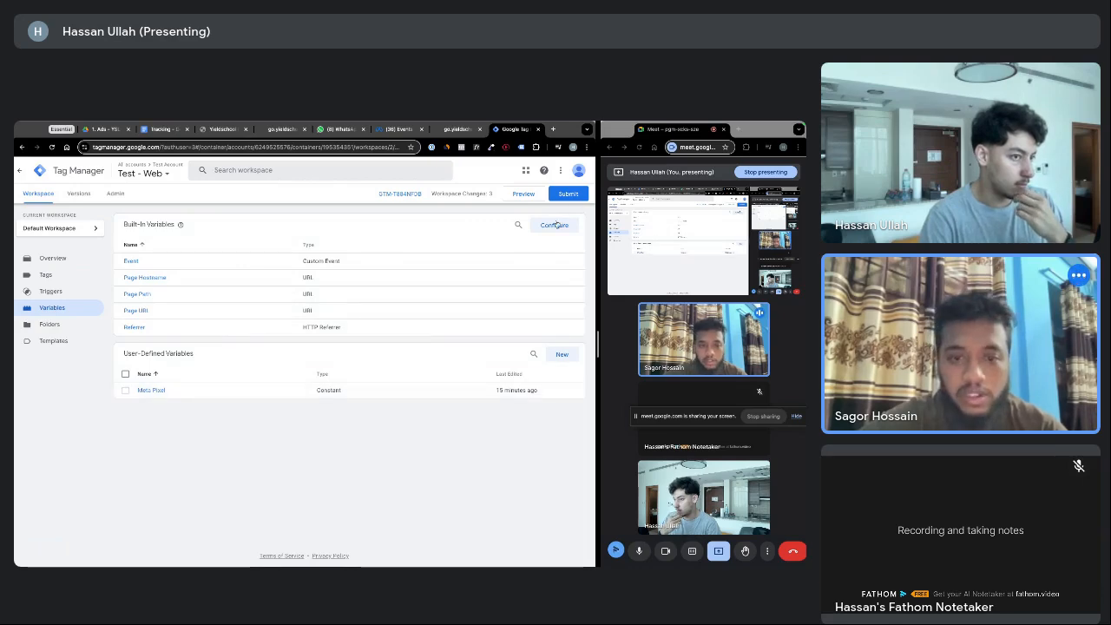
pyautogui.click(559, 354)
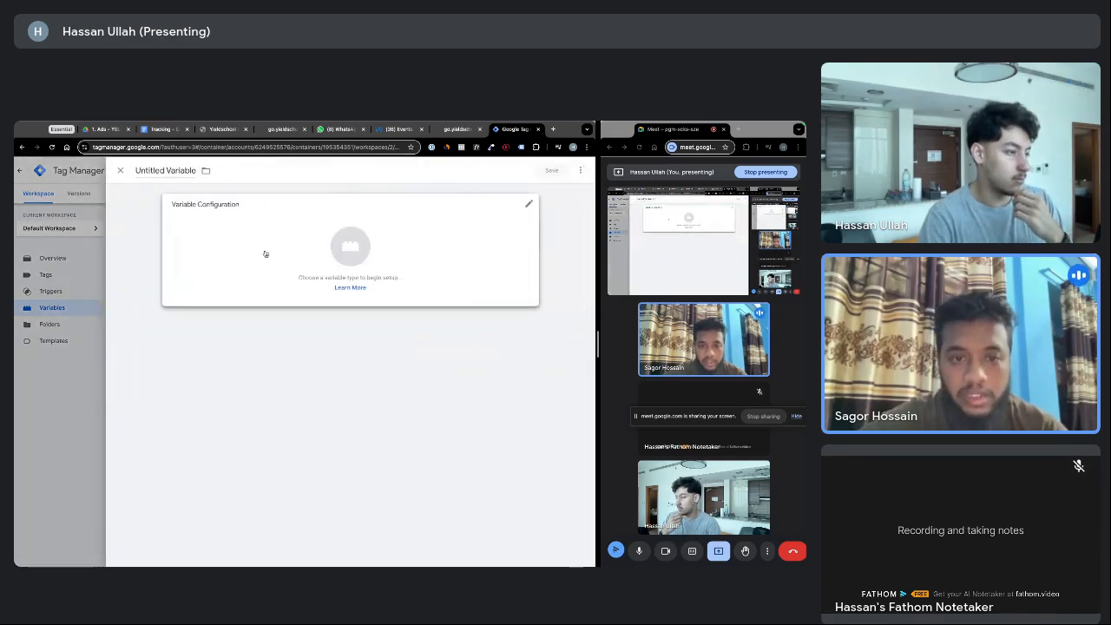
pyautogui.click(266, 252)
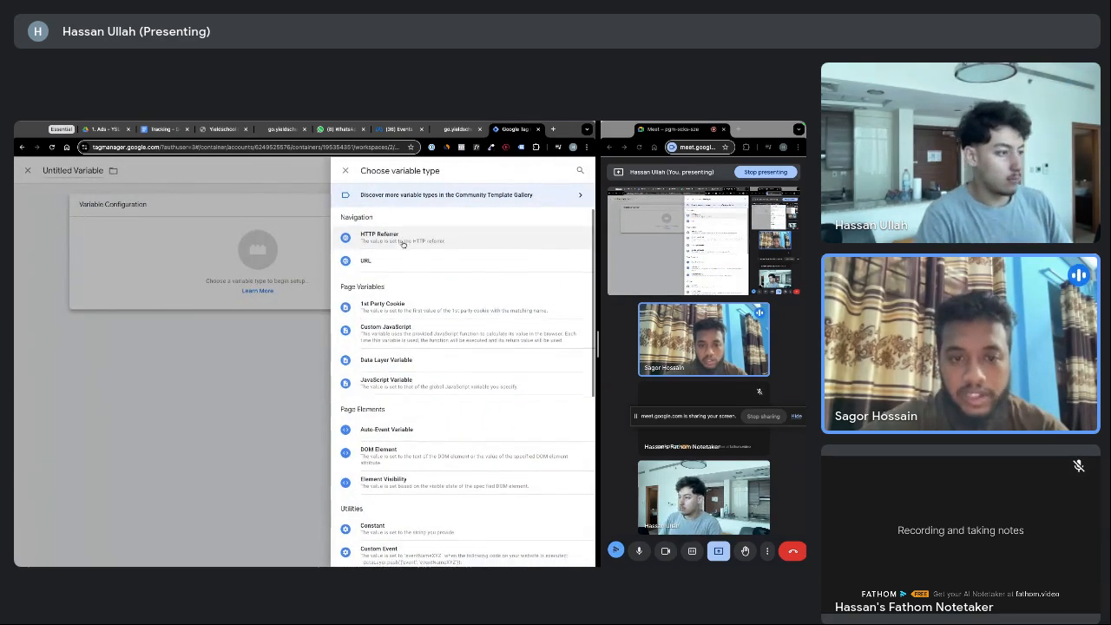
pyautogui.scroll(-2, 391, 435)
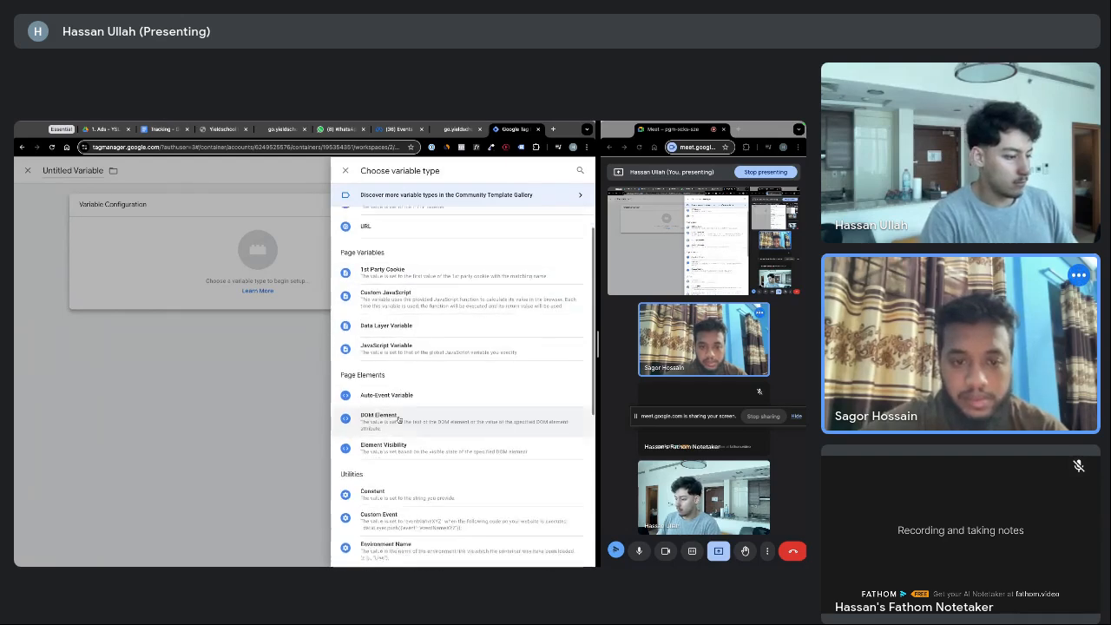
pyautogui.click(387, 442)
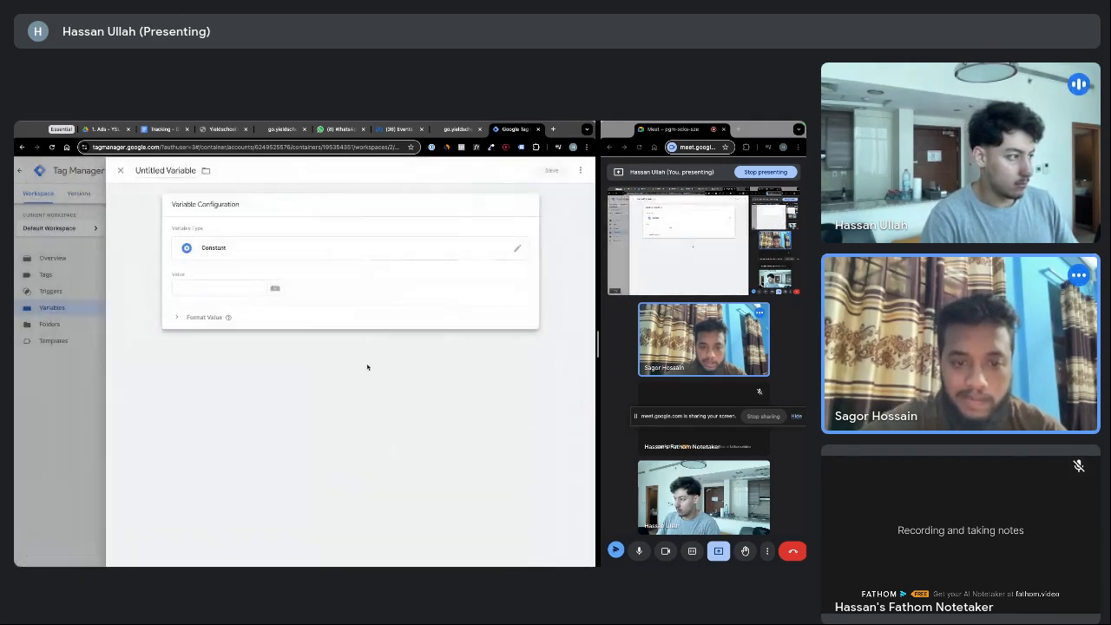
pyautogui.click(204, 288)
pyautogui.write('G-6DHS3627S4')
# Name the variable 'SS - GA4 ID' and save it
pyautogui.click(165, 172)
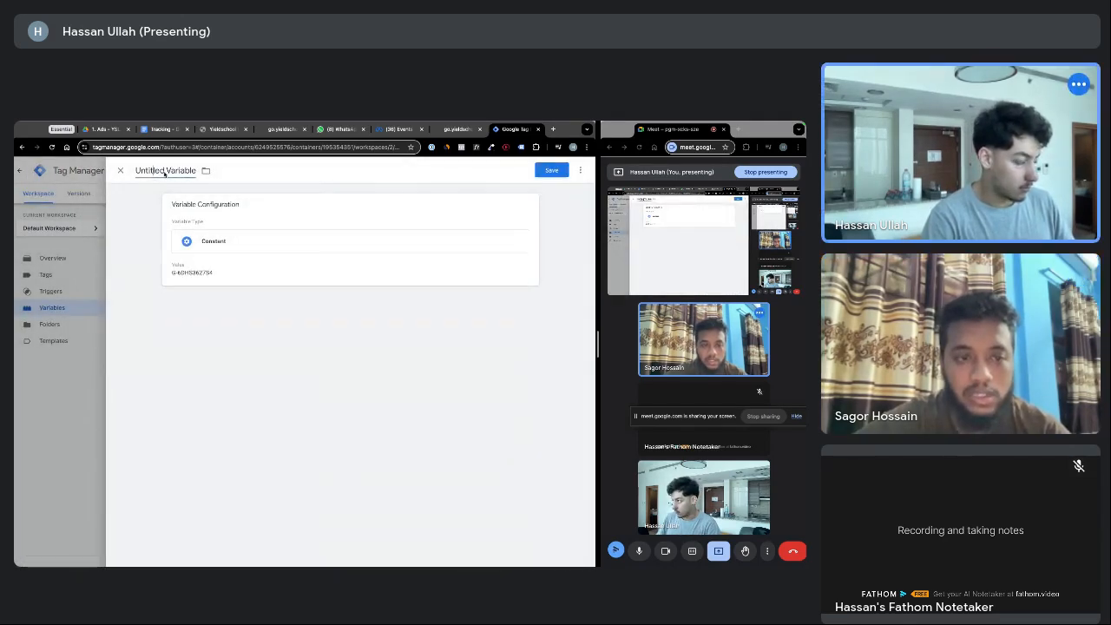
pyautogui.write('GA')
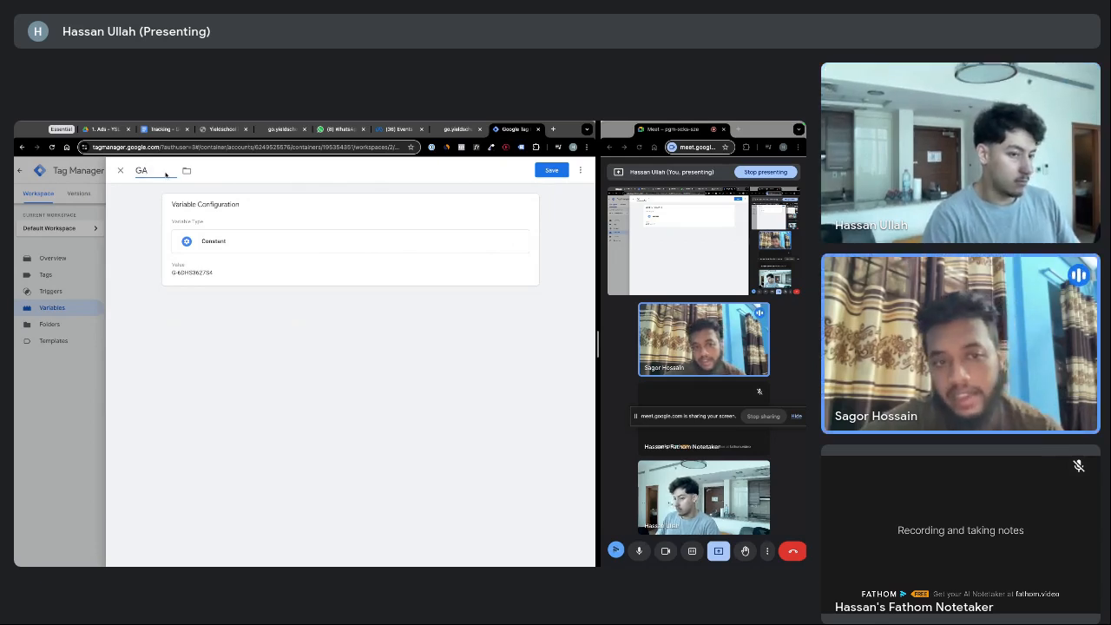
pyautogui.press('BackSpace')
pyautogui.press('BackSpace')
pyautogui.write('SS')
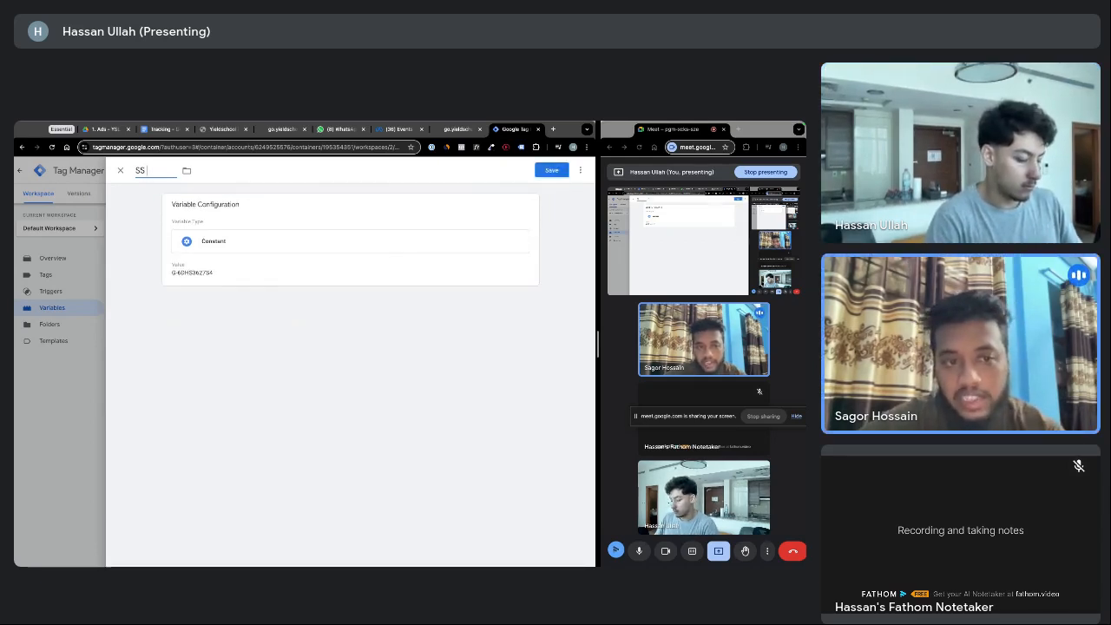
pyautogui.write(' -')
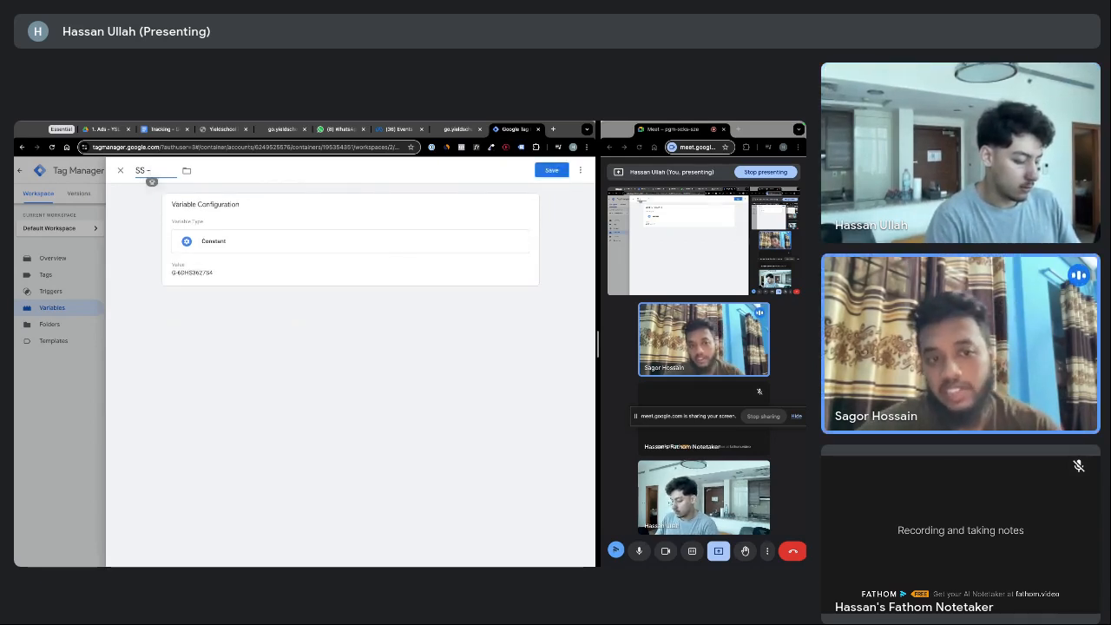
pyautogui.write(' GA4')
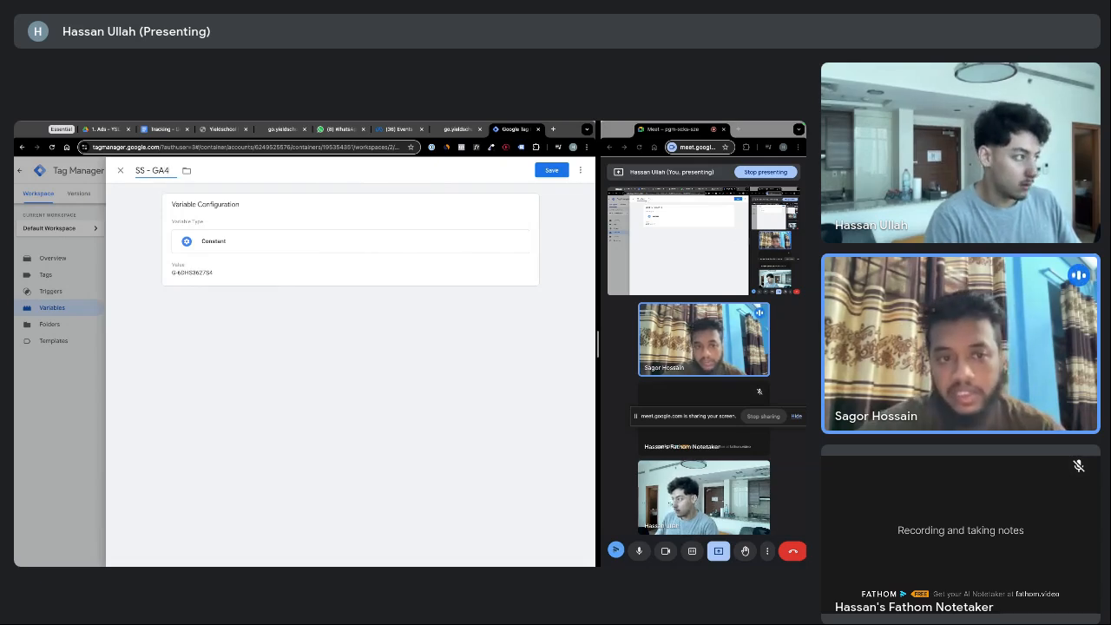
pyautogui.write(' ID')
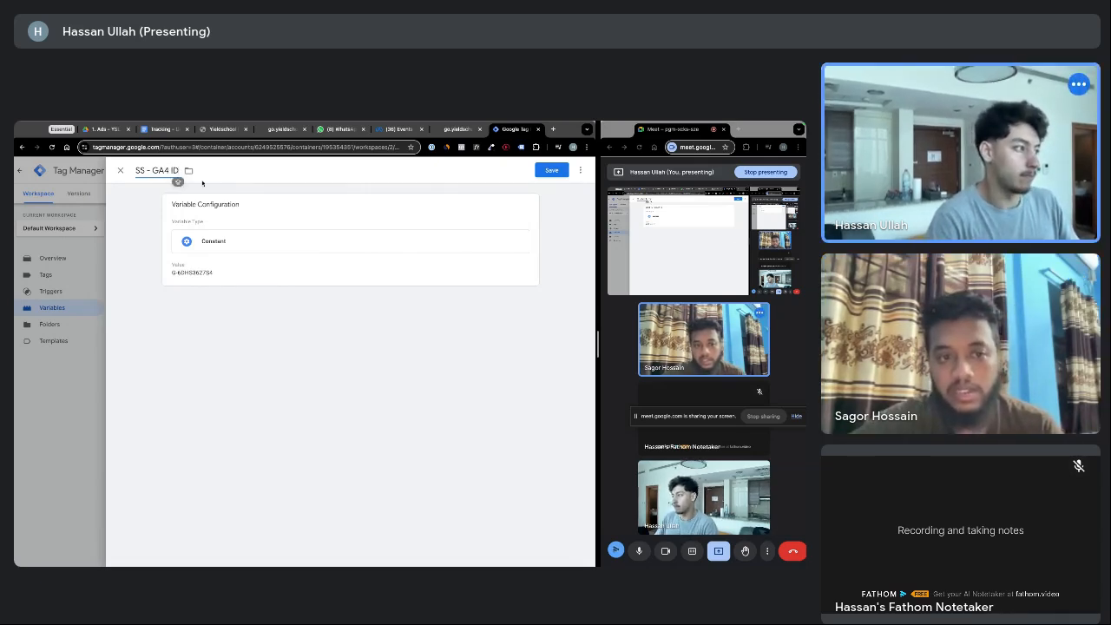
pyautogui.click(551, 170)
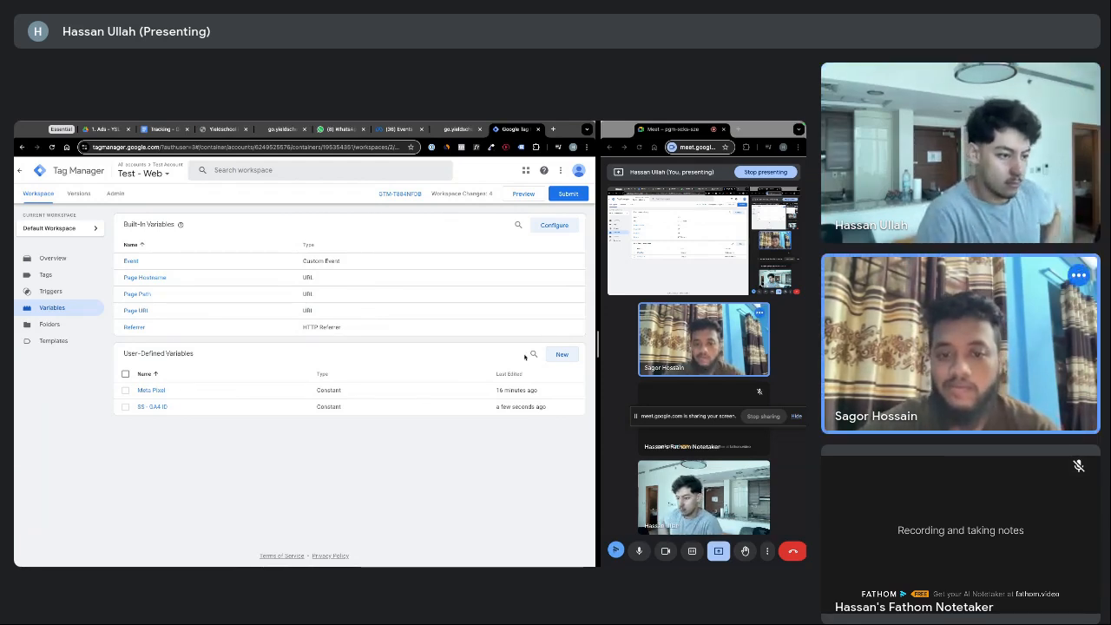
# Create another user-defined Constant variable, ready to receive its value
pyautogui.click(561, 354)
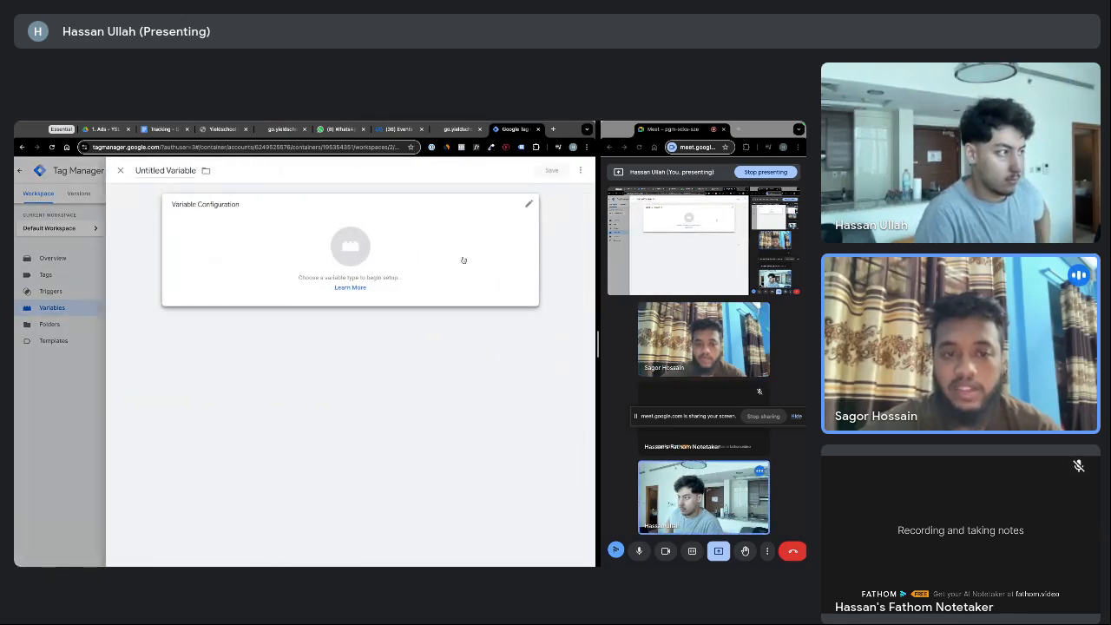
pyautogui.click(488, 239)
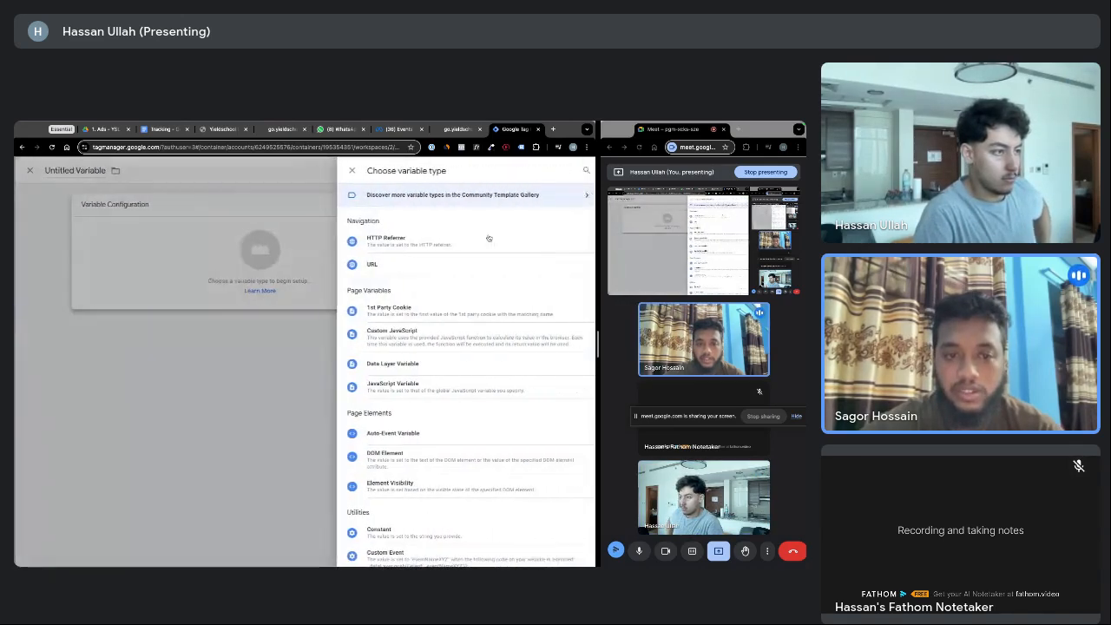
pyautogui.scroll(-1, 402, 315)
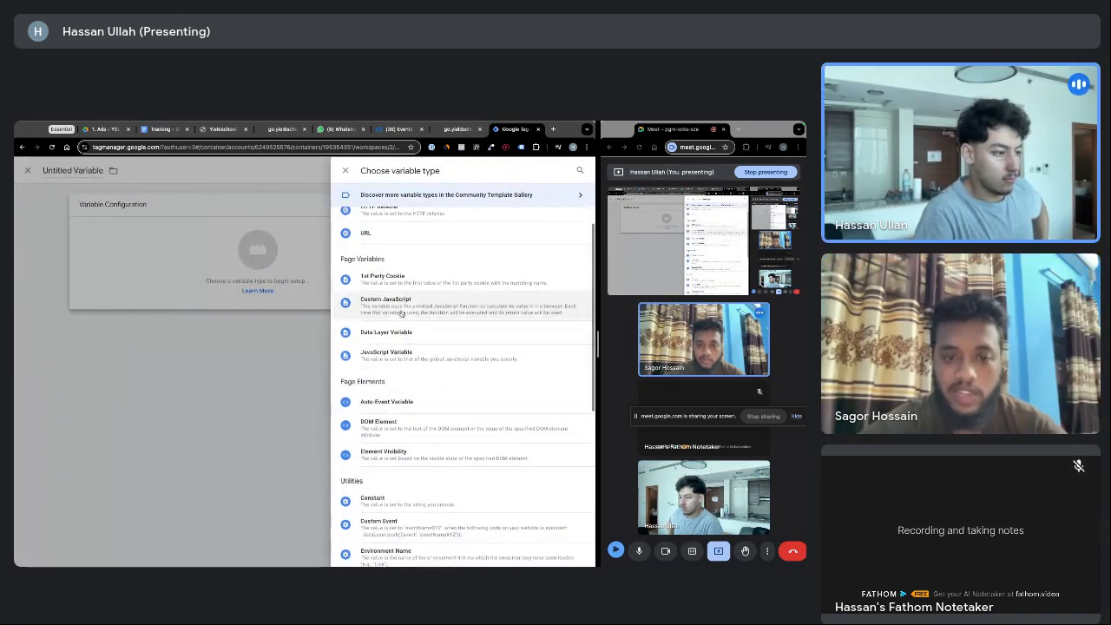
pyautogui.click(395, 497)
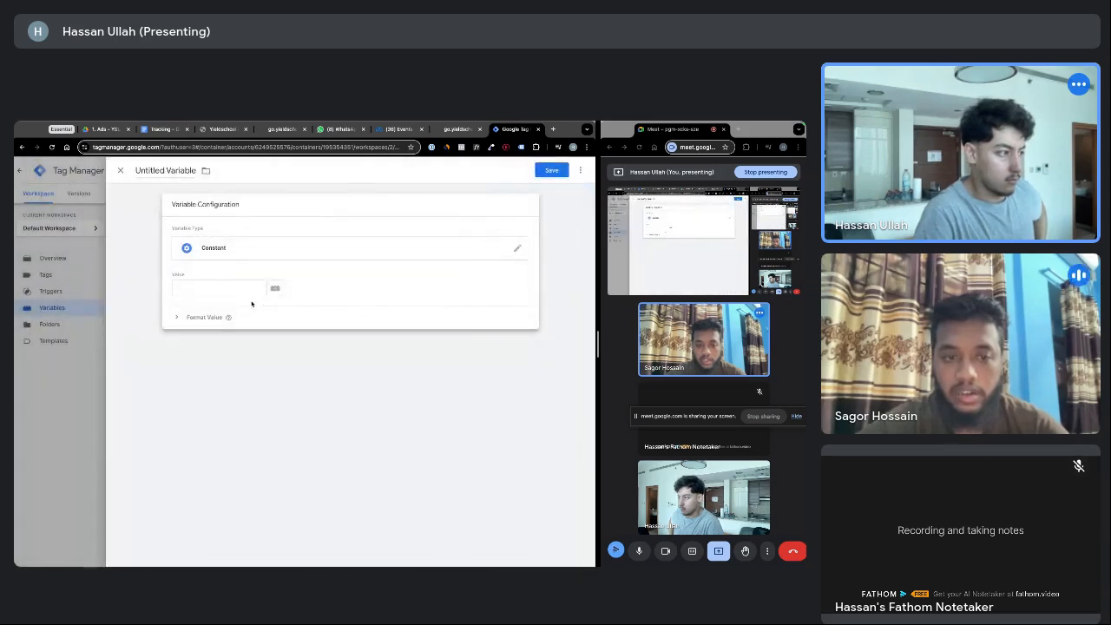
pyautogui.click(249, 289)
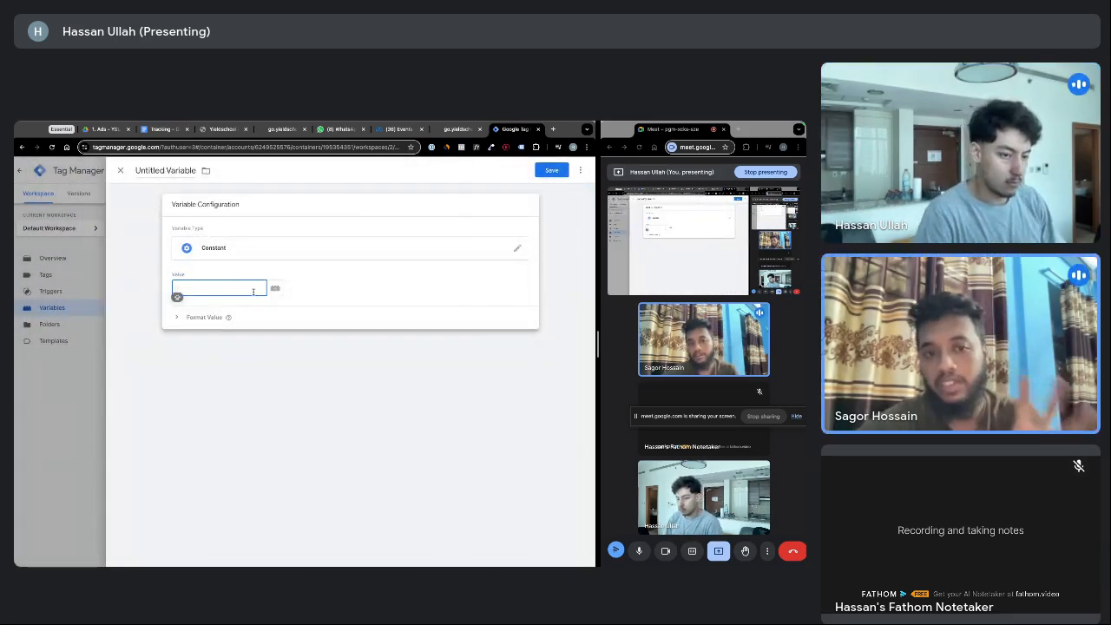
# Open the GA - YSL Analytics bookmark in a new tab and dismiss the missing permissions warning
pyautogui.click(552, 130)
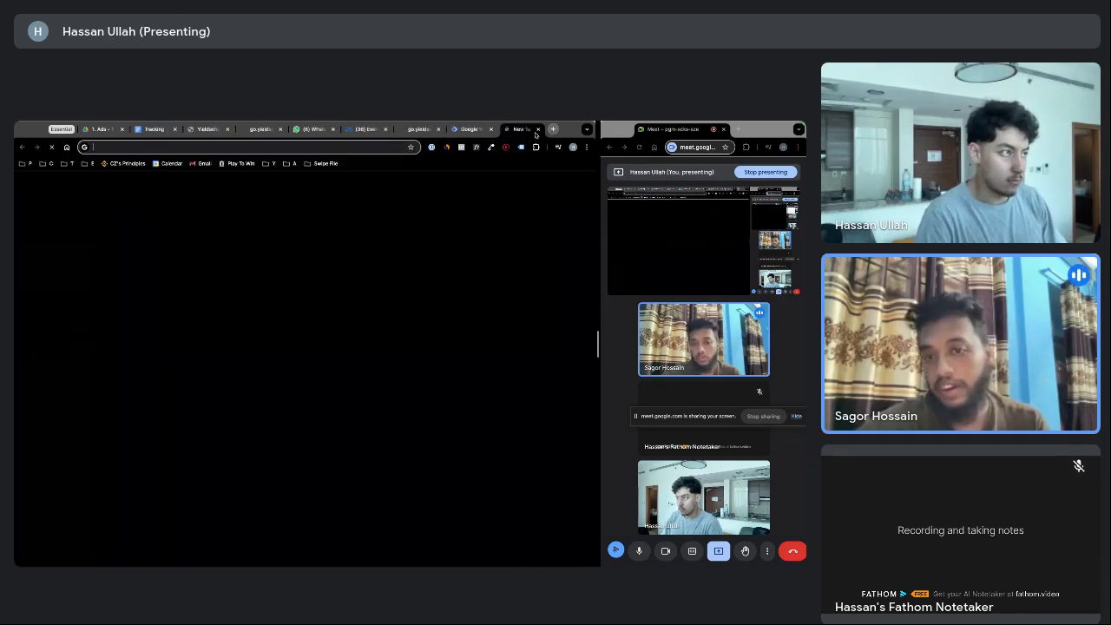
pyautogui.click(269, 163)
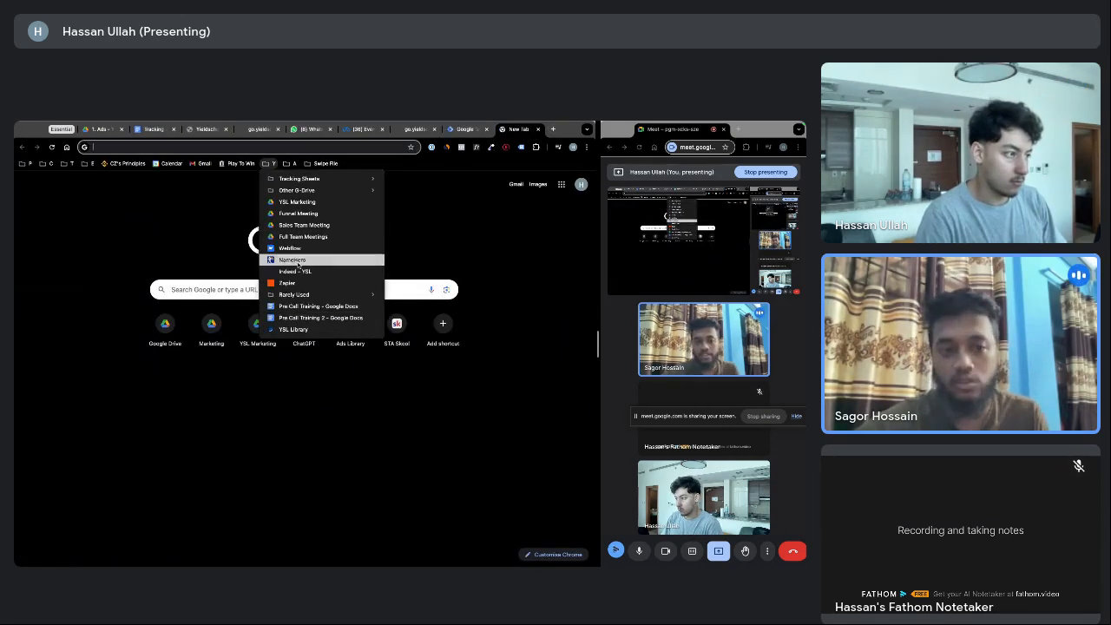
pyautogui.click(291, 163)
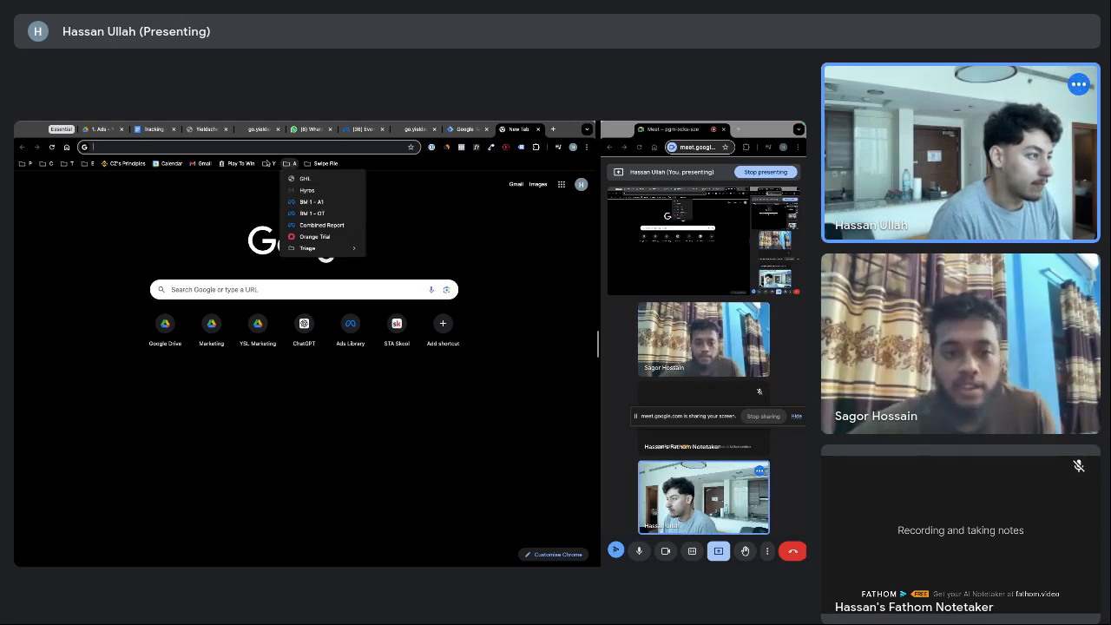
pyautogui.click(291, 163)
pyautogui.click(269, 163)
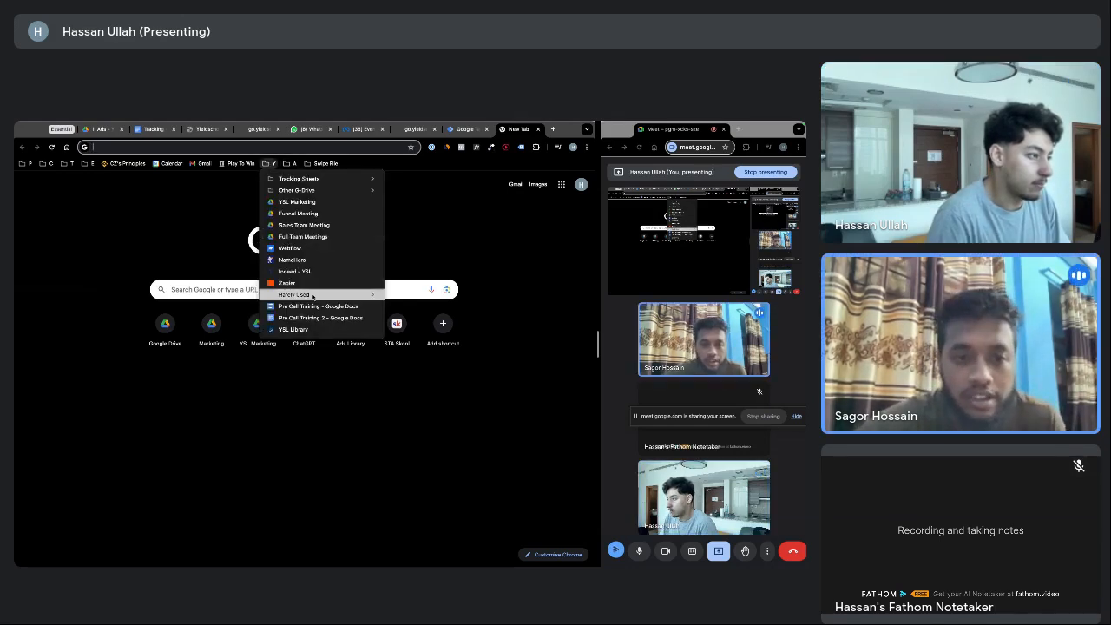
pyautogui.moveTo(313, 296)
pyautogui.click(419, 334)
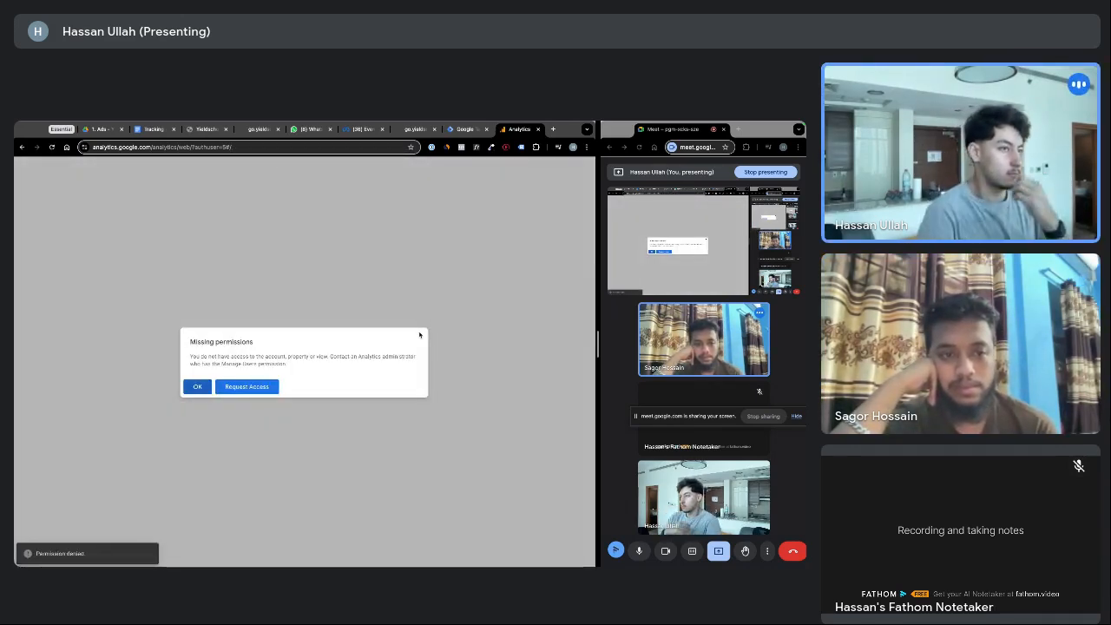
pyautogui.click(200, 389)
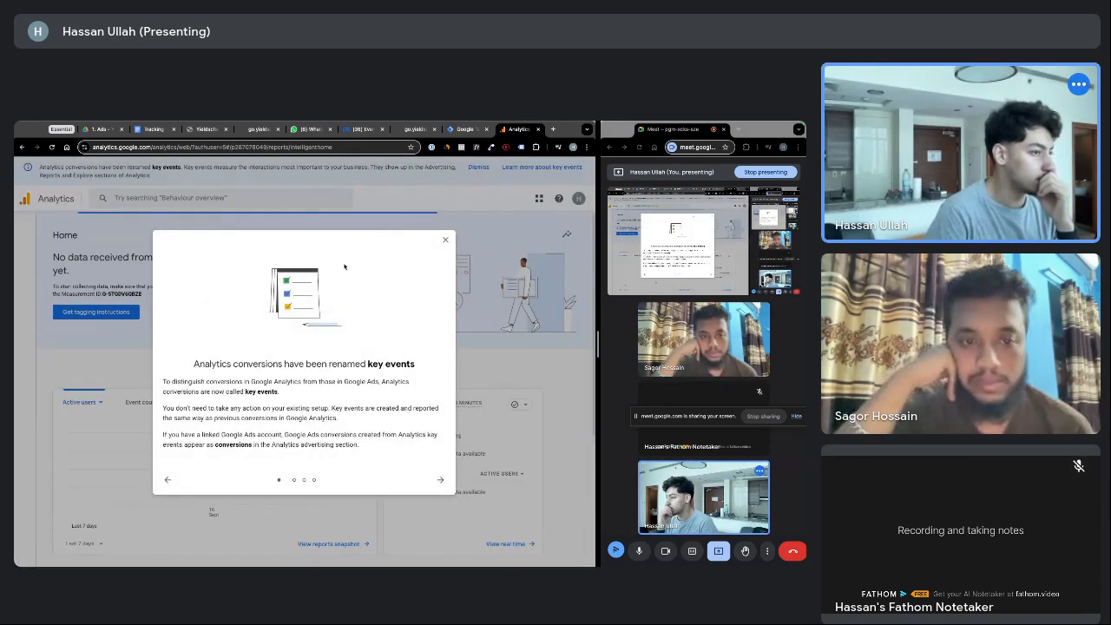
# Switch to the Google account with property access and dismiss the key events and quick help popups
pyautogui.click(444, 240)
pyautogui.click(578, 198)
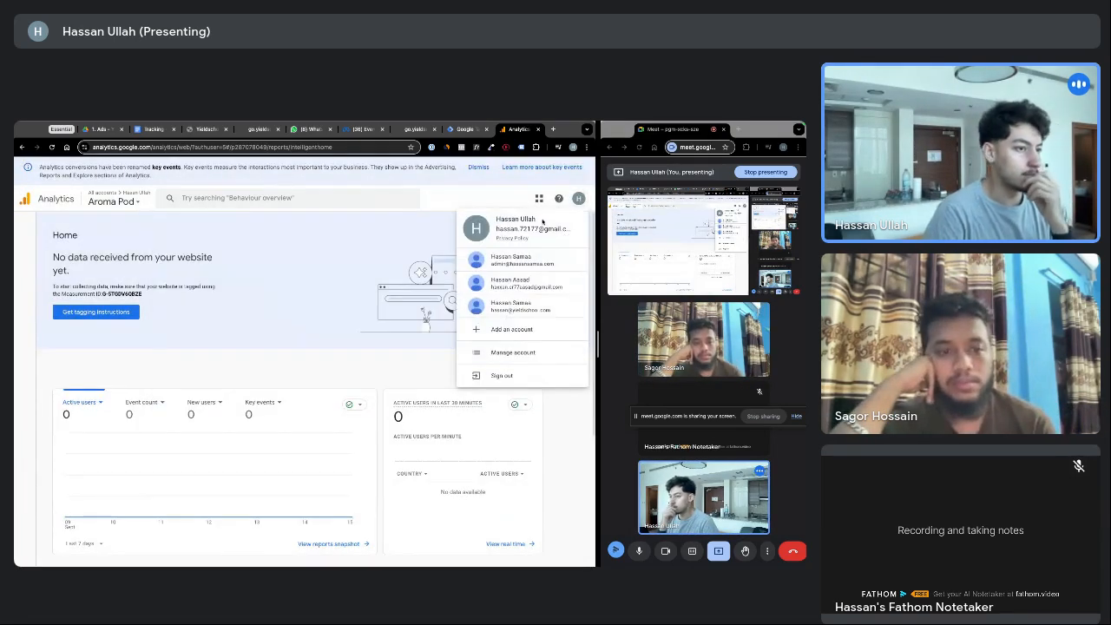
pyautogui.click(511, 305)
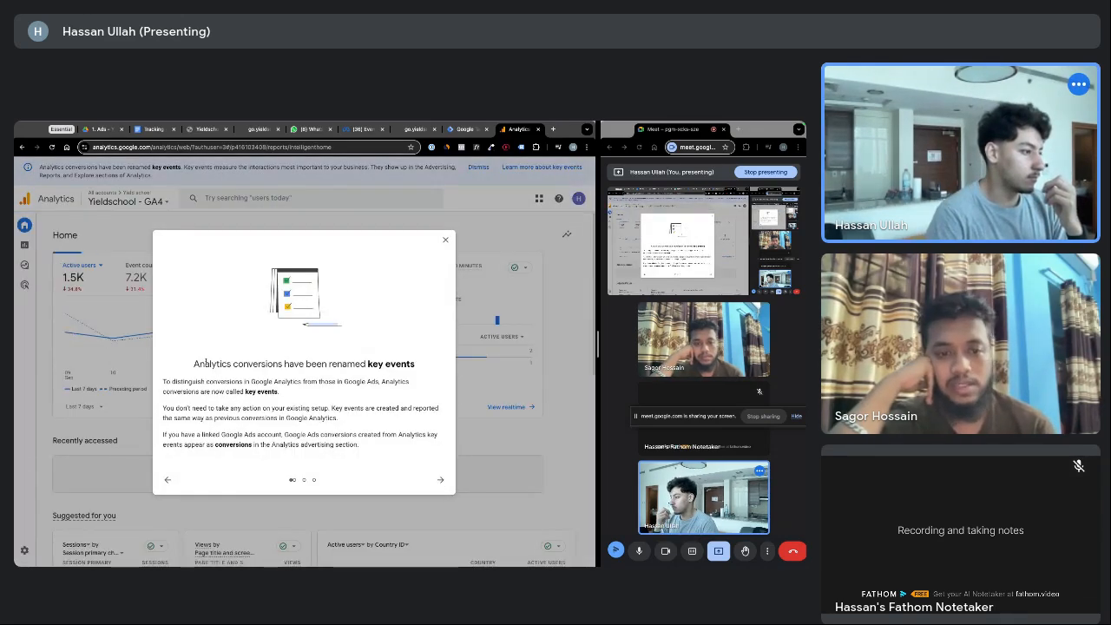
pyautogui.moveTo(203, 364); pyautogui.dragTo(270, 382)
pyautogui.click(269, 383)
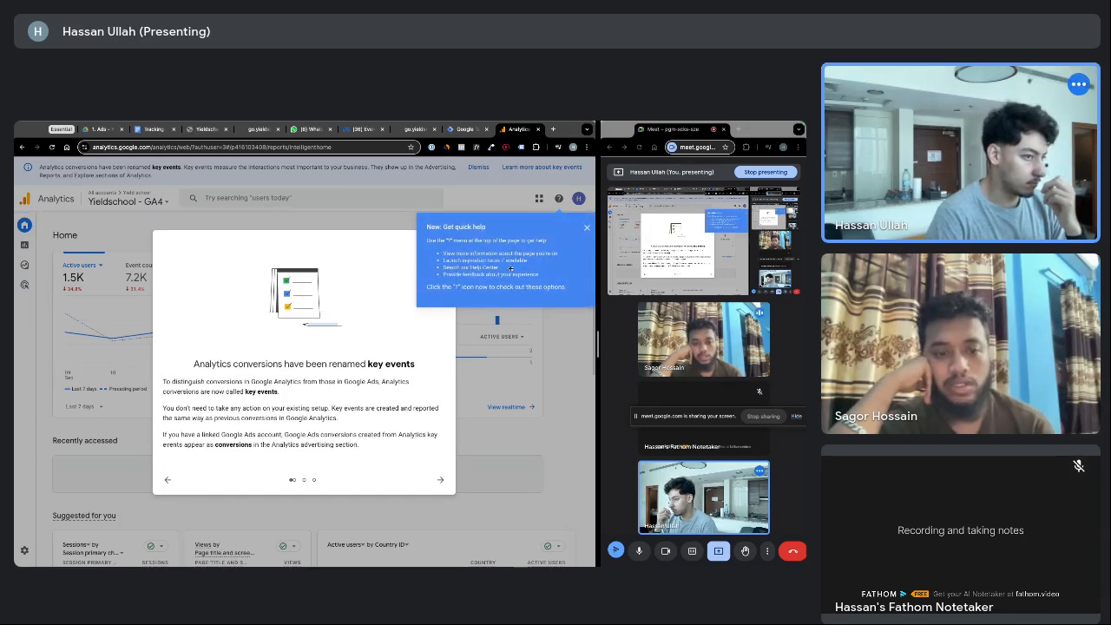
pyautogui.click(587, 228)
pyautogui.click(440, 246)
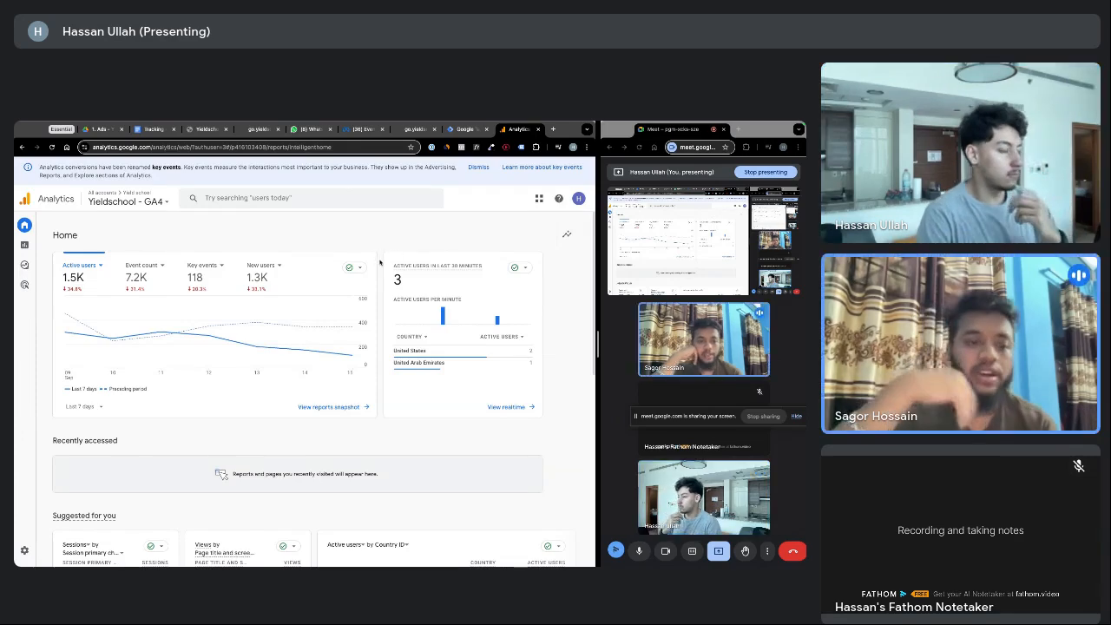
# Copy the Measurement ID of the yieldschool - GA4 web stream from Admin > Data streams
pyautogui.moveTo(26, 248)
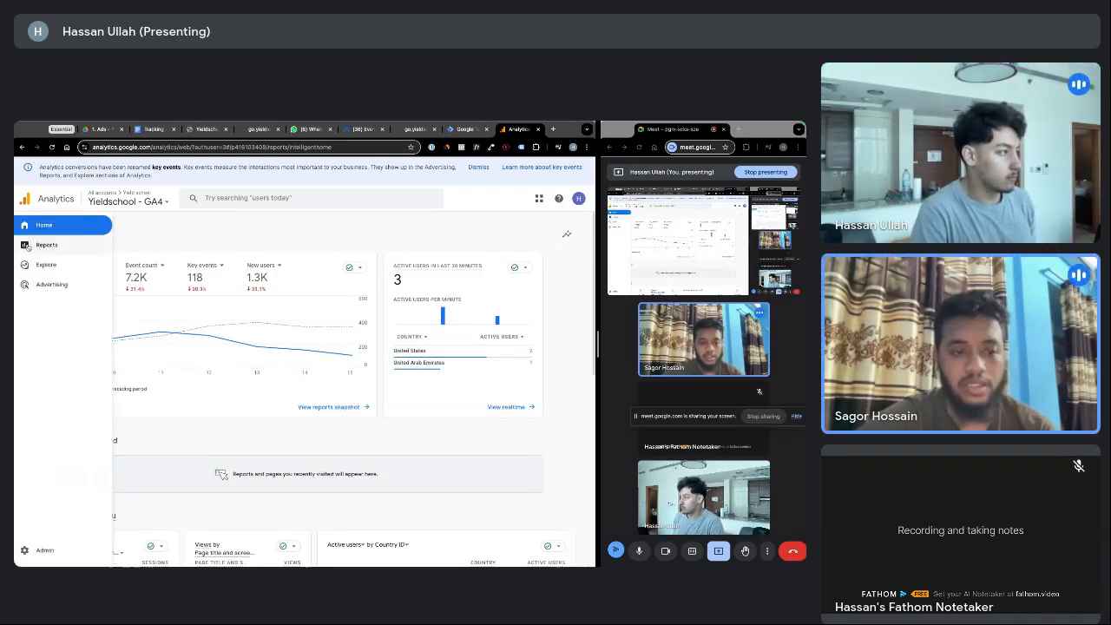
pyautogui.moveTo(26, 565)
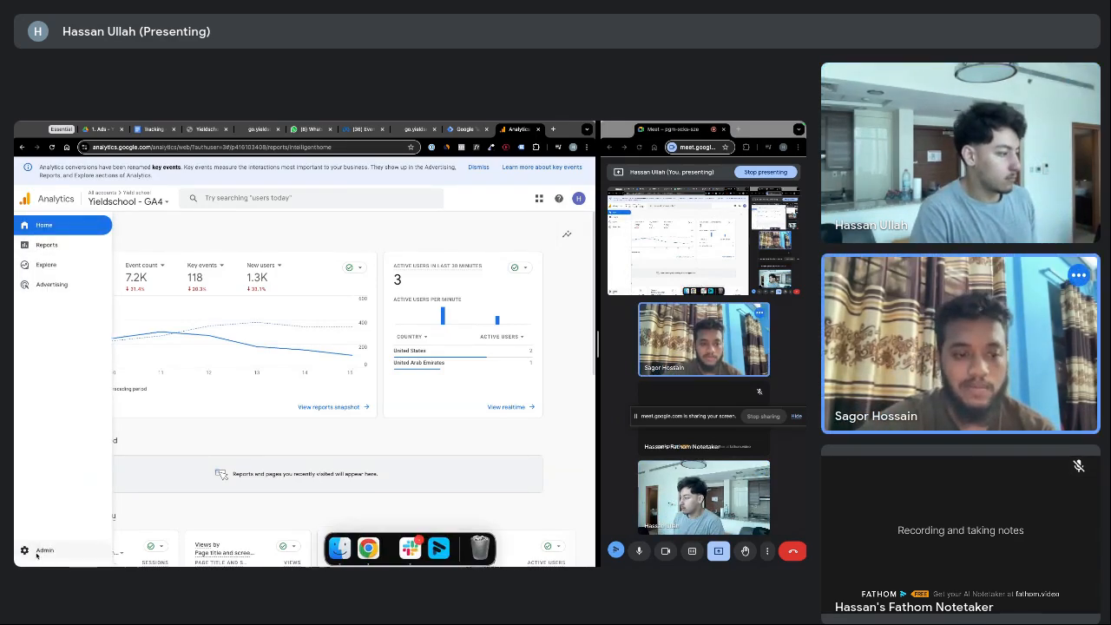
pyautogui.click(39, 551)
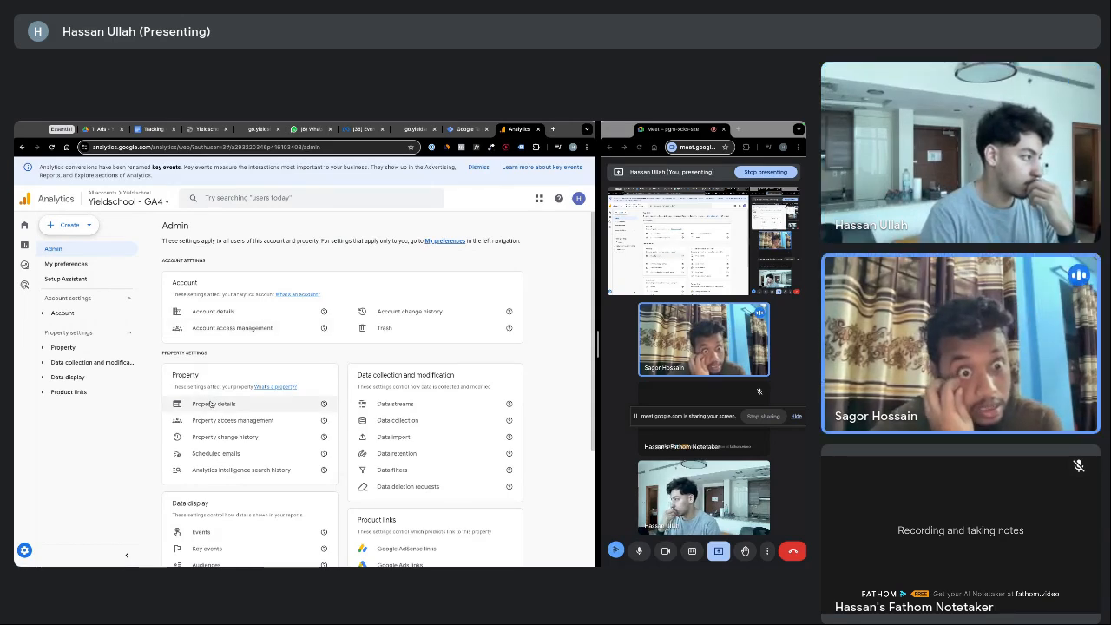
pyautogui.click(44, 349)
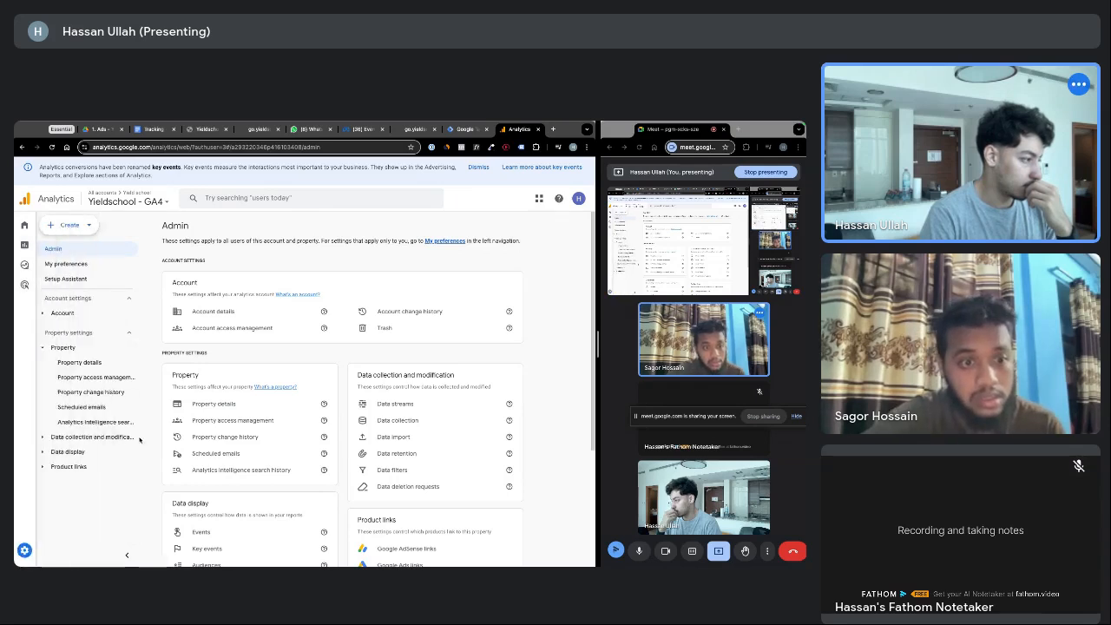
pyautogui.click(42, 438)
pyautogui.scroll(-1, 41, 438)
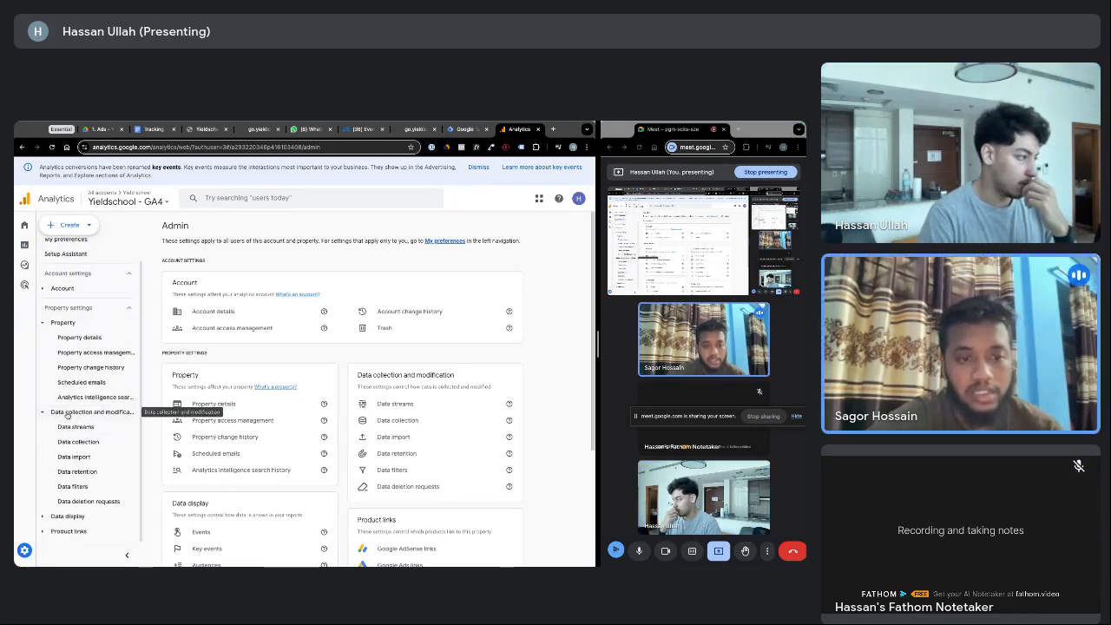
pyautogui.click(79, 428)
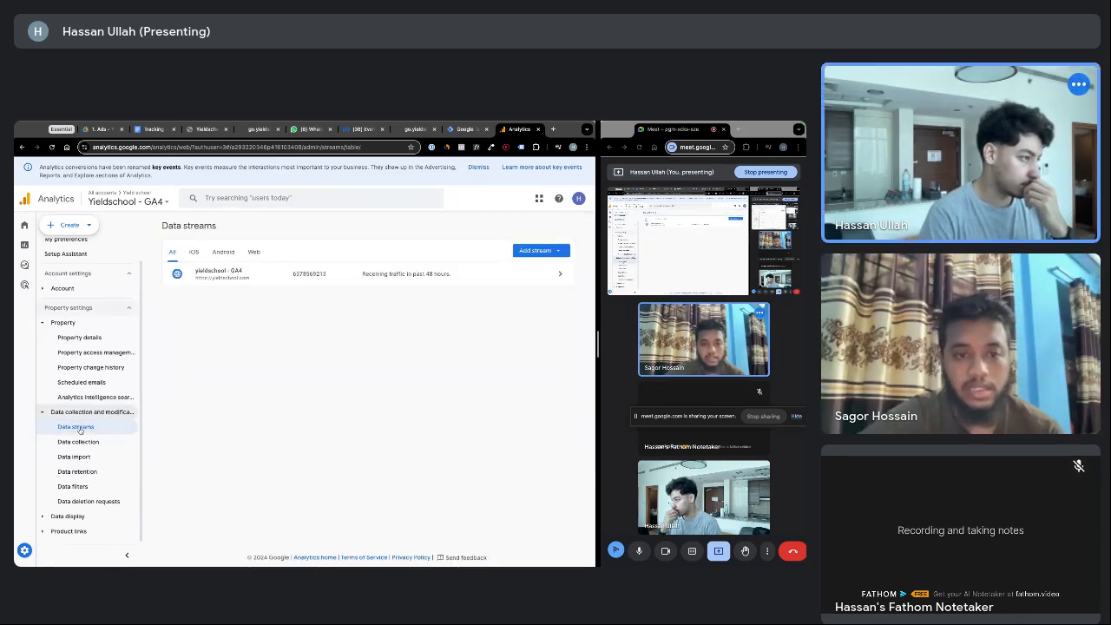
pyautogui.click(308, 280)
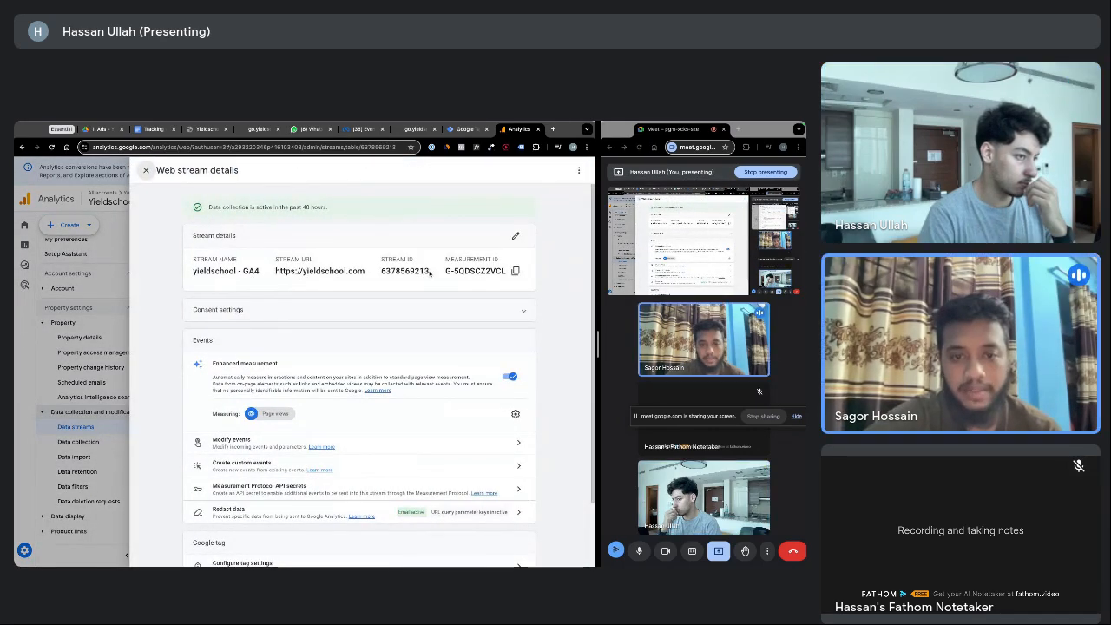
pyautogui.moveTo(446, 271); pyautogui.dragTo(505, 271)
pyautogui.click(515, 271)
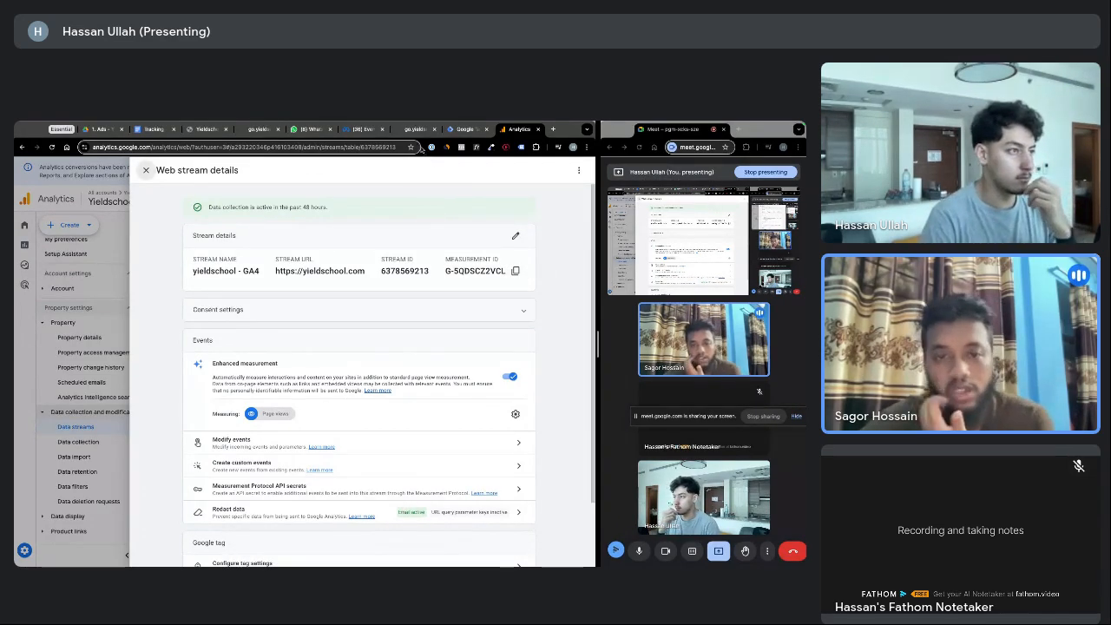
# Paste the copied GA4 measurement ID as the Constant's value and select its Untitled Variable name for renaming
pyautogui.click(467, 130)
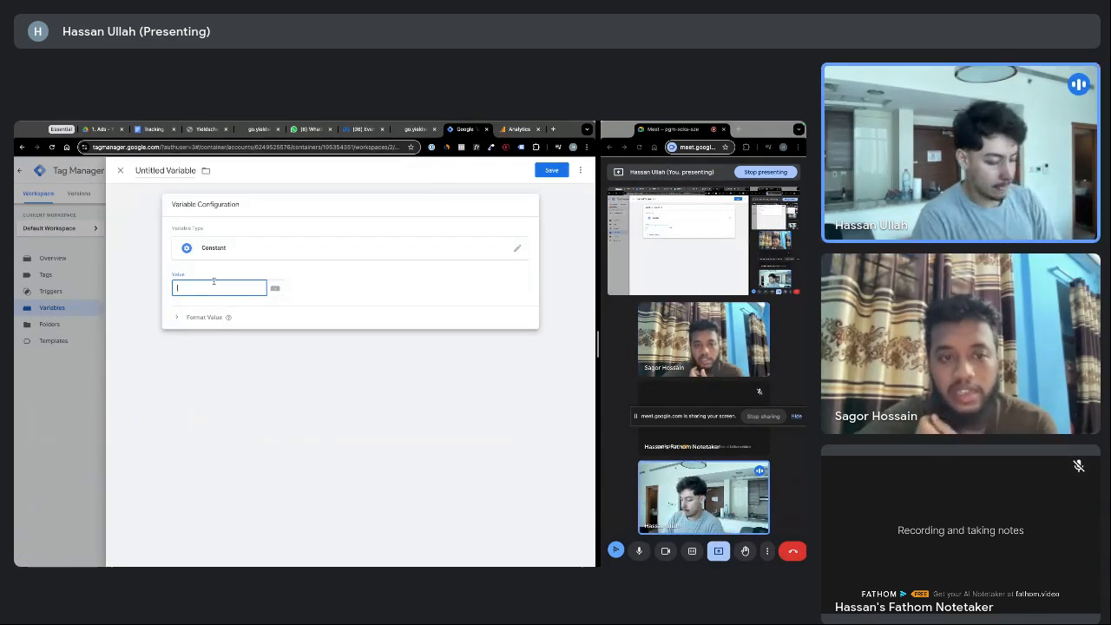
pyautogui.hotkey('ctrl', 'v')
pyautogui.click(242, 302)
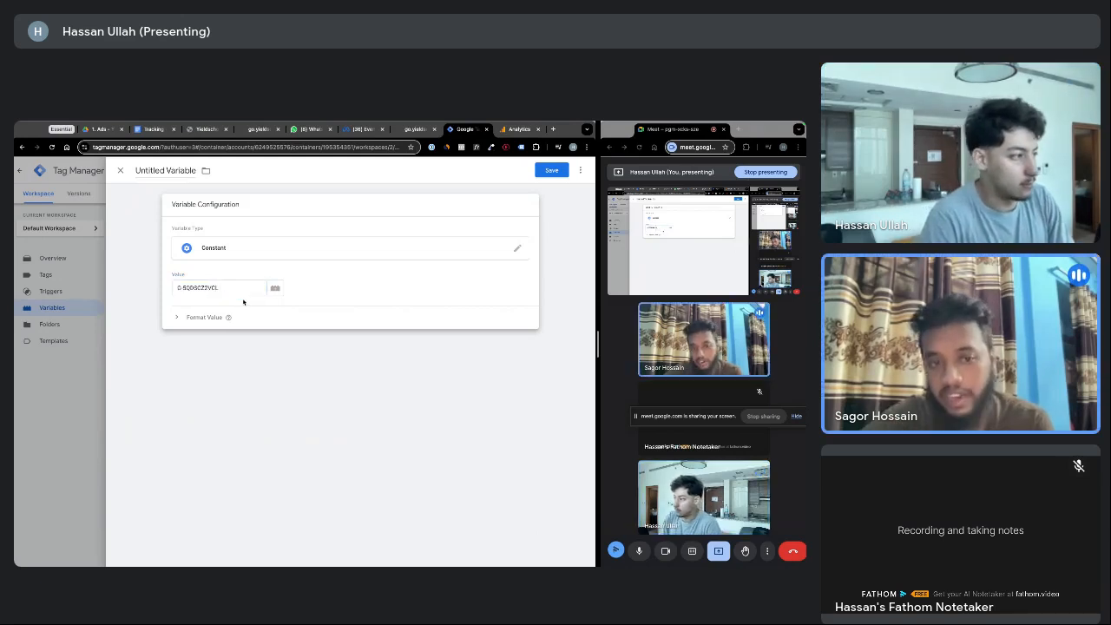
pyautogui.click(166, 170)
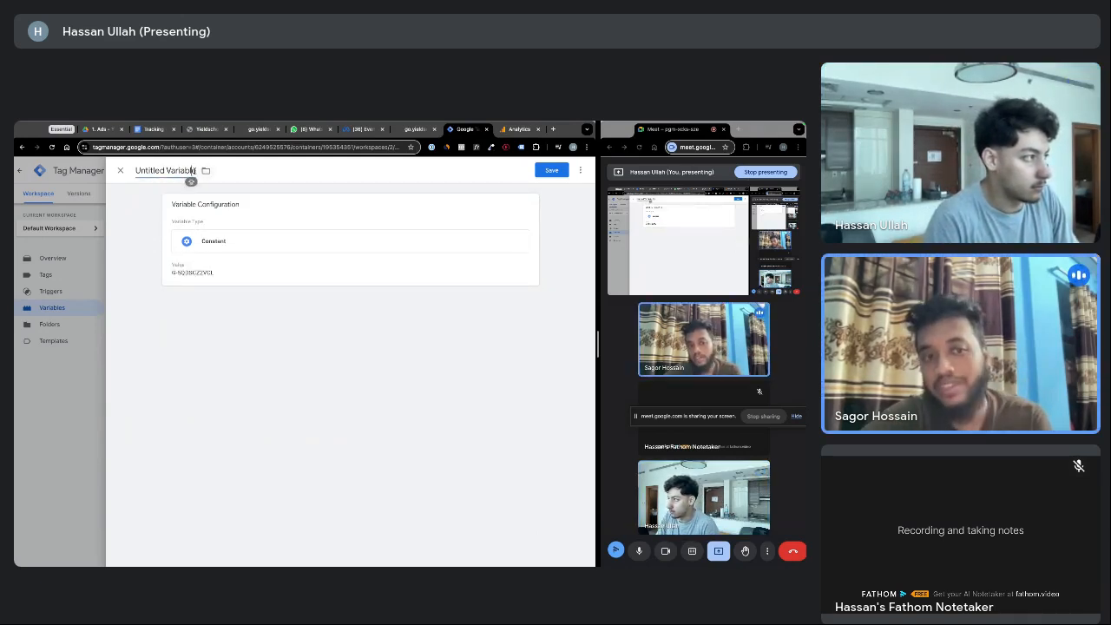
pyautogui.moveTo(192, 171); pyautogui.dragTo(132, 174)
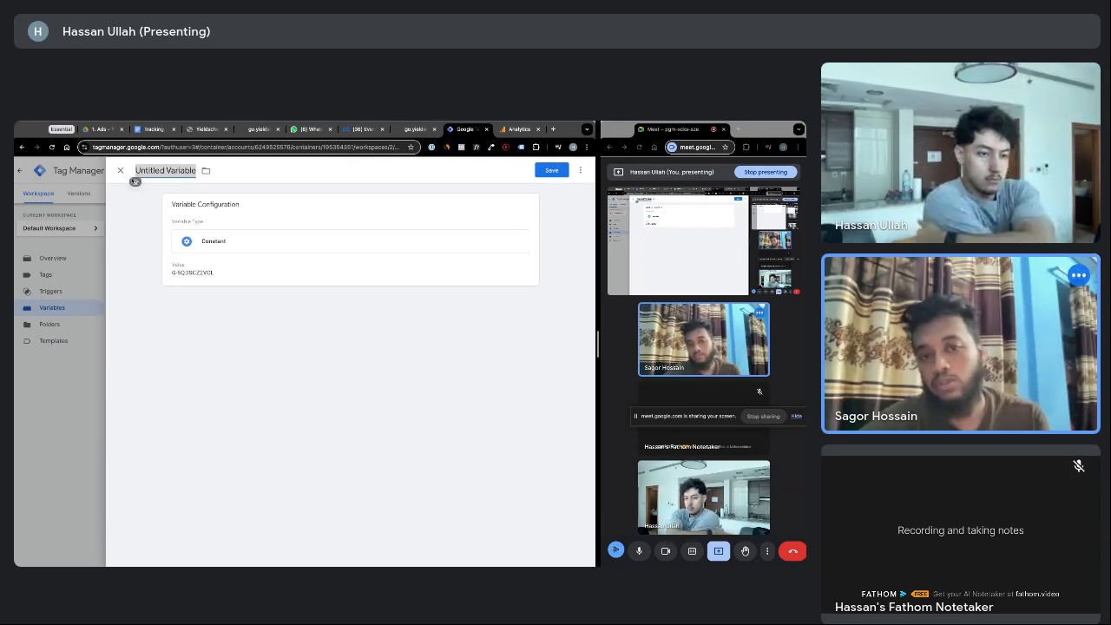
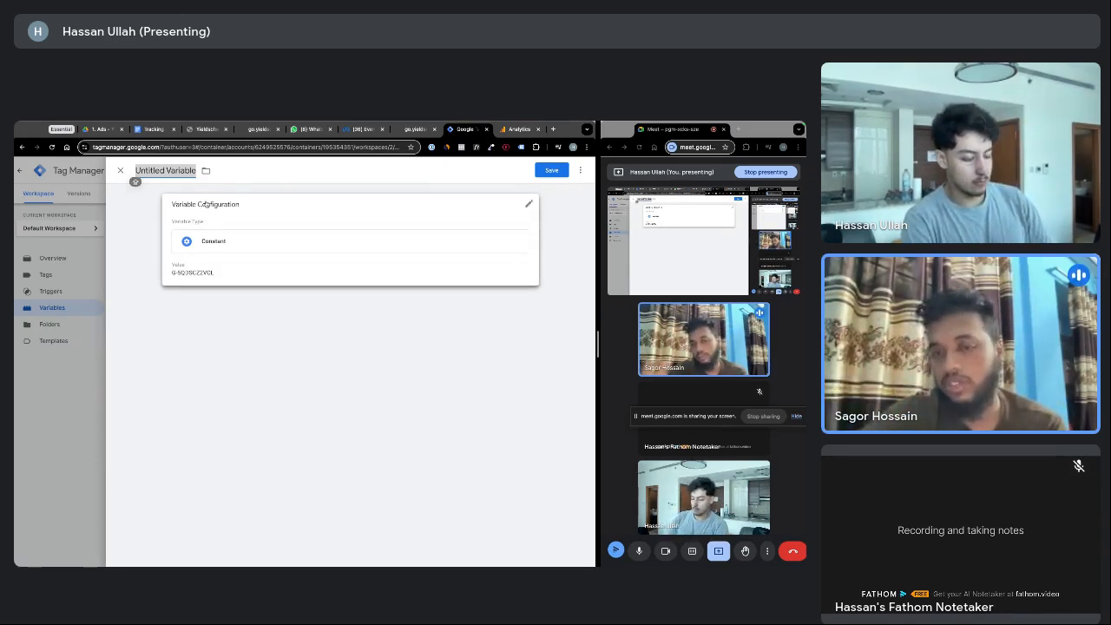
# Name the constant variable 'GA4 - Real', save it, and go to the Tags list
pyautogui.write('GA4')
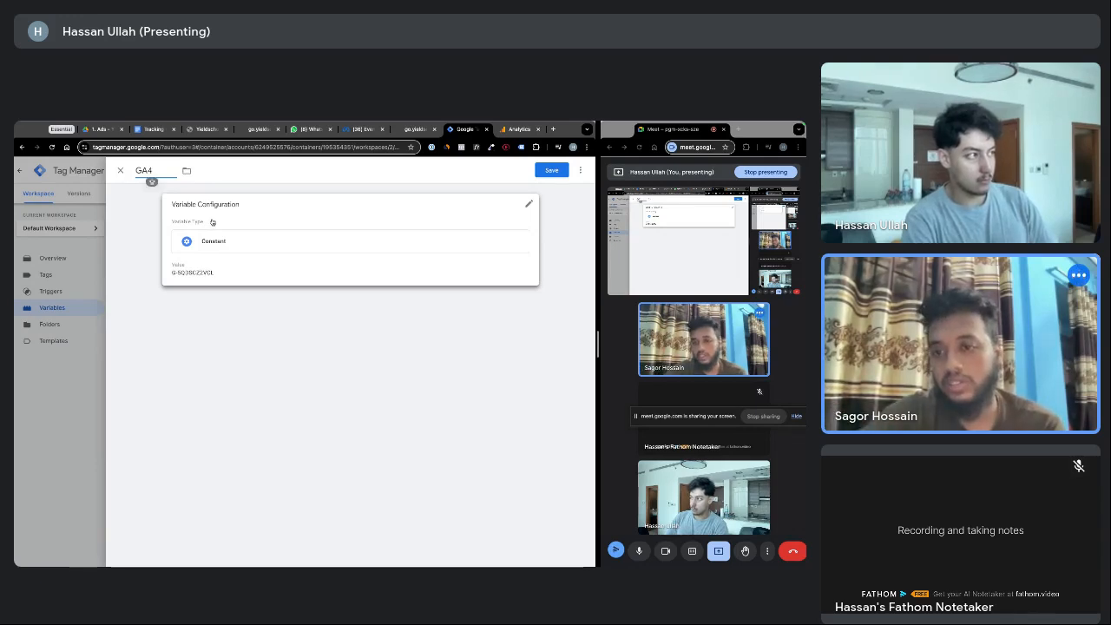
pyautogui.write(' -')
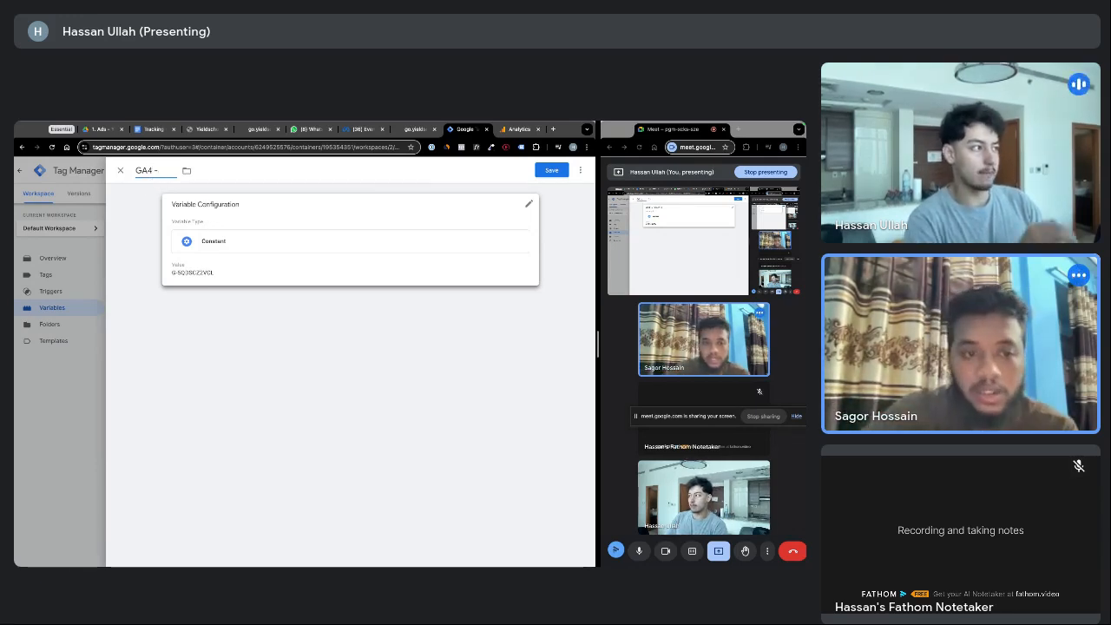
pyautogui.write(' REAL')
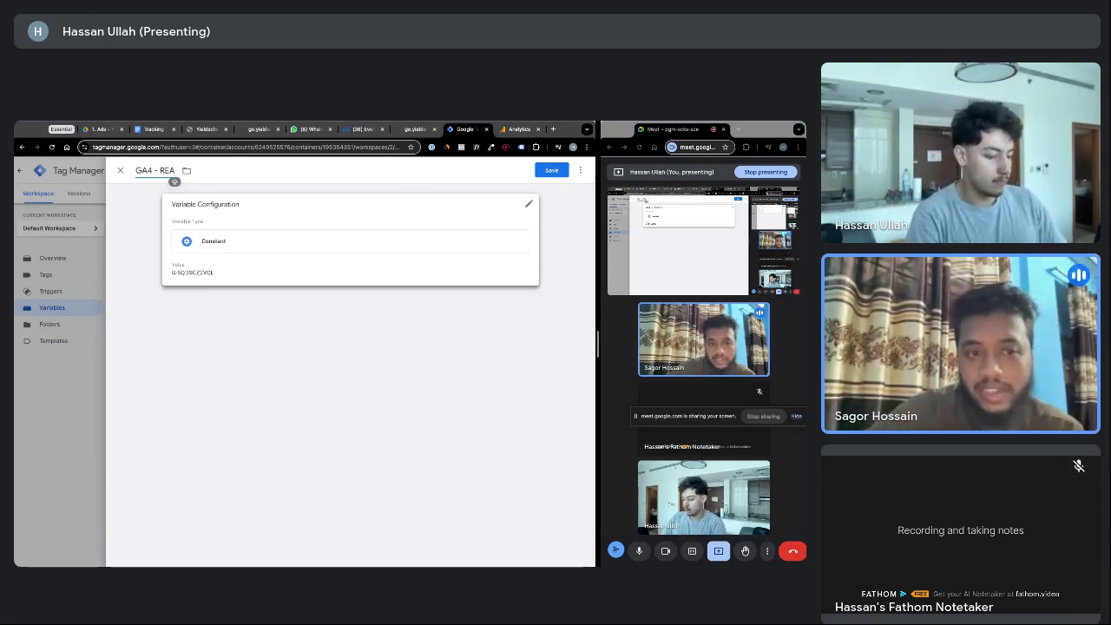
pyautogui.press('BackSpace')
pyautogui.press('BackSpace')
pyautogui.press('BackSpace')
pyautogui.write('eal')
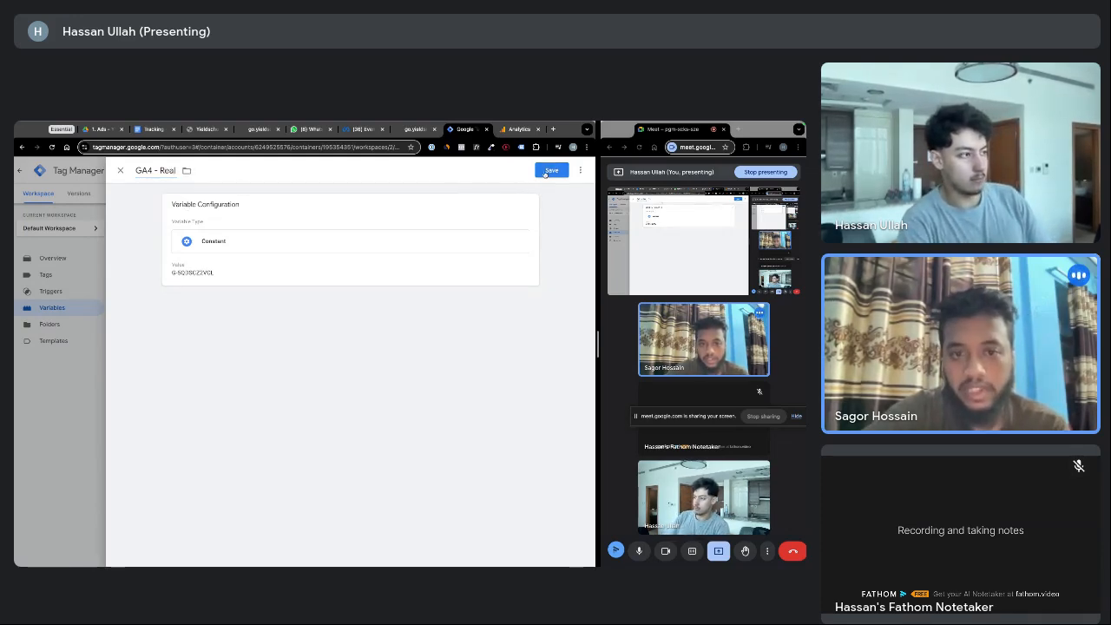
pyautogui.click(546, 173)
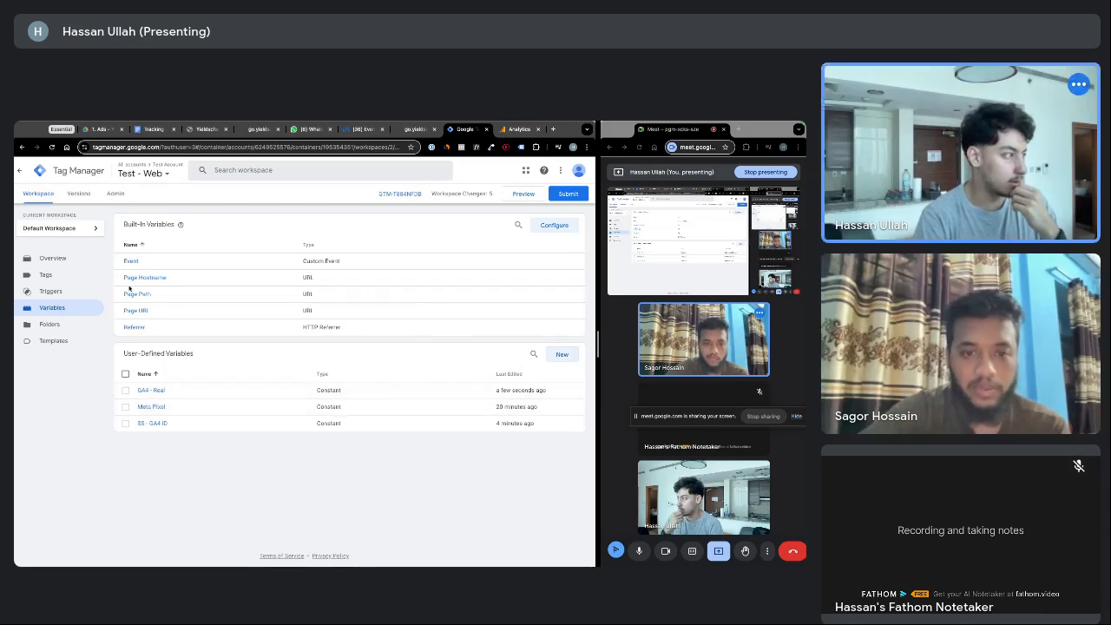
pyautogui.click(52, 276)
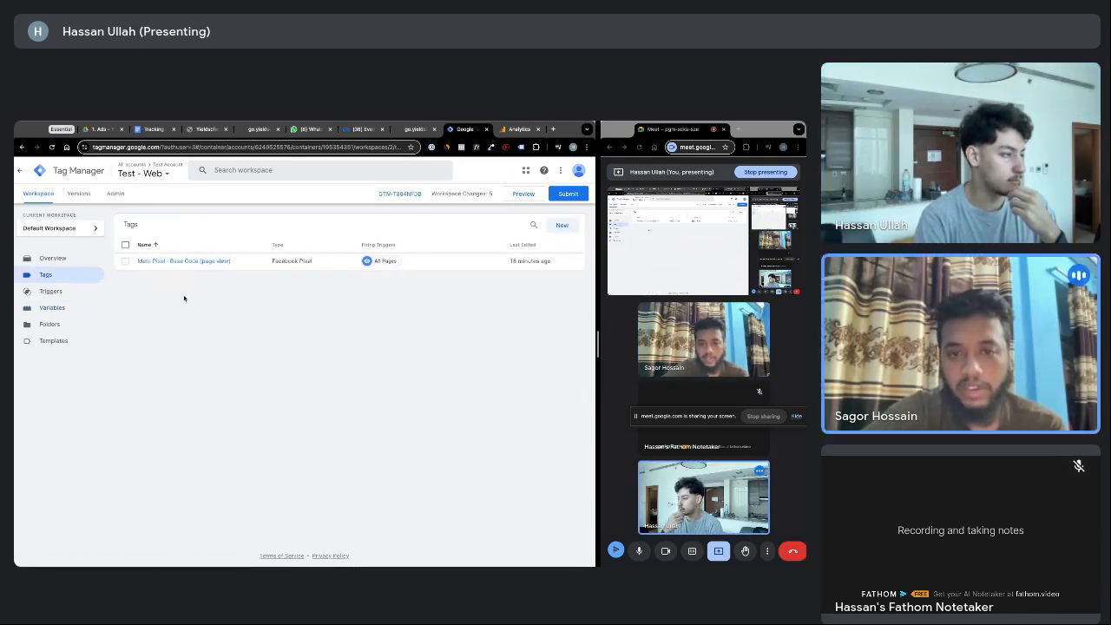
# Start a new Google Tag and insert the SS - GA4 ID variable as its Tag ID
pyautogui.click(560, 226)
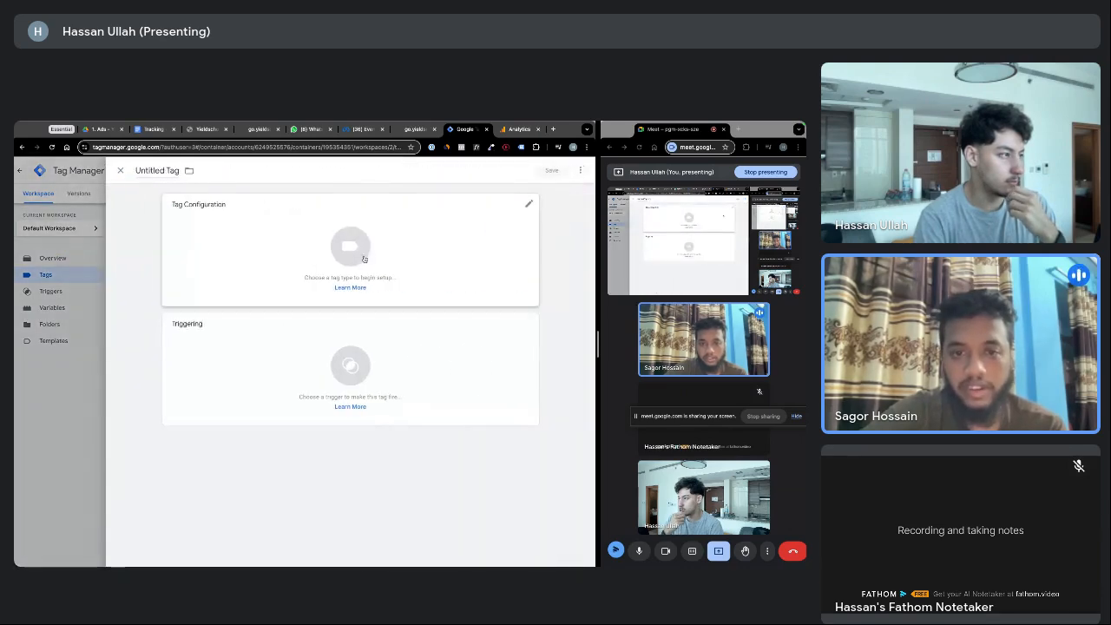
pyautogui.click(283, 253)
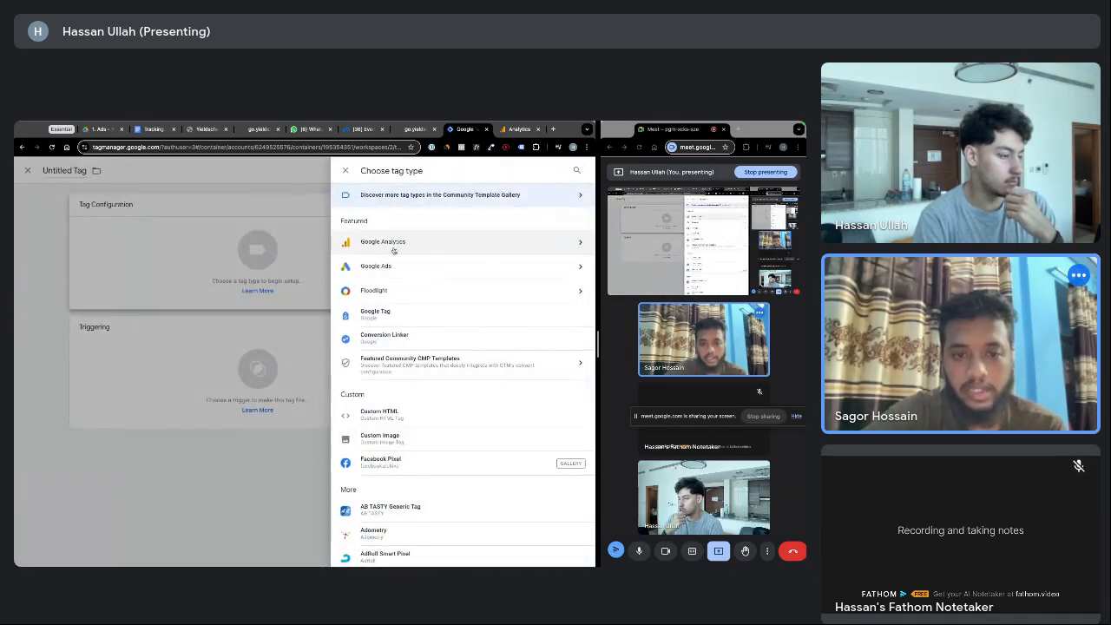
pyautogui.click(397, 314)
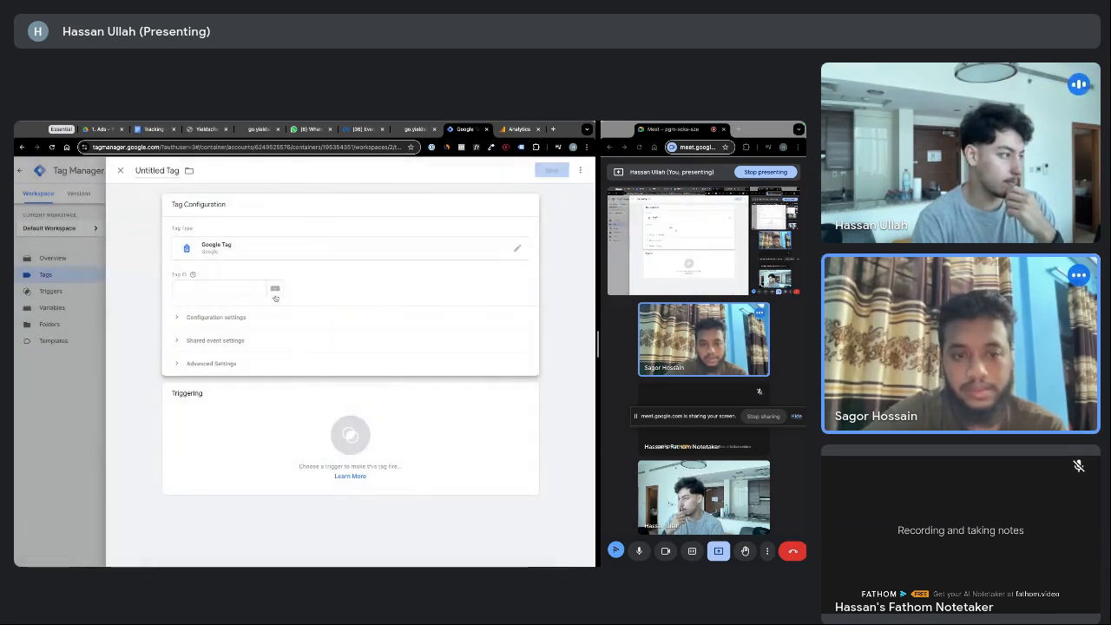
pyautogui.click(218, 288)
pyautogui.write('G-5QDSCZ2VCL')
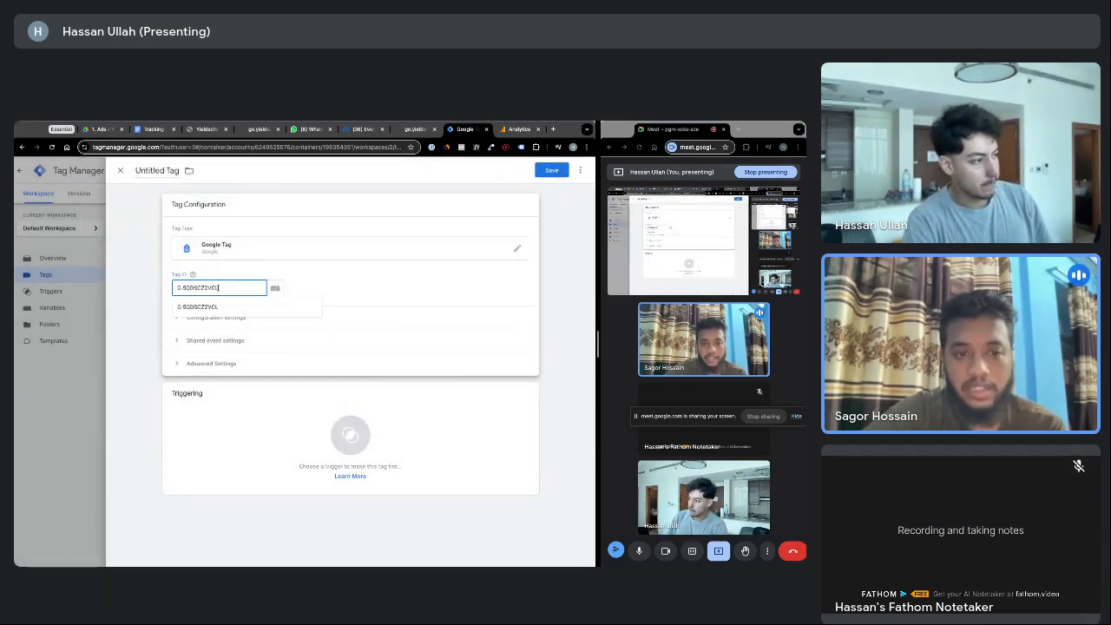
pyautogui.click(199, 305)
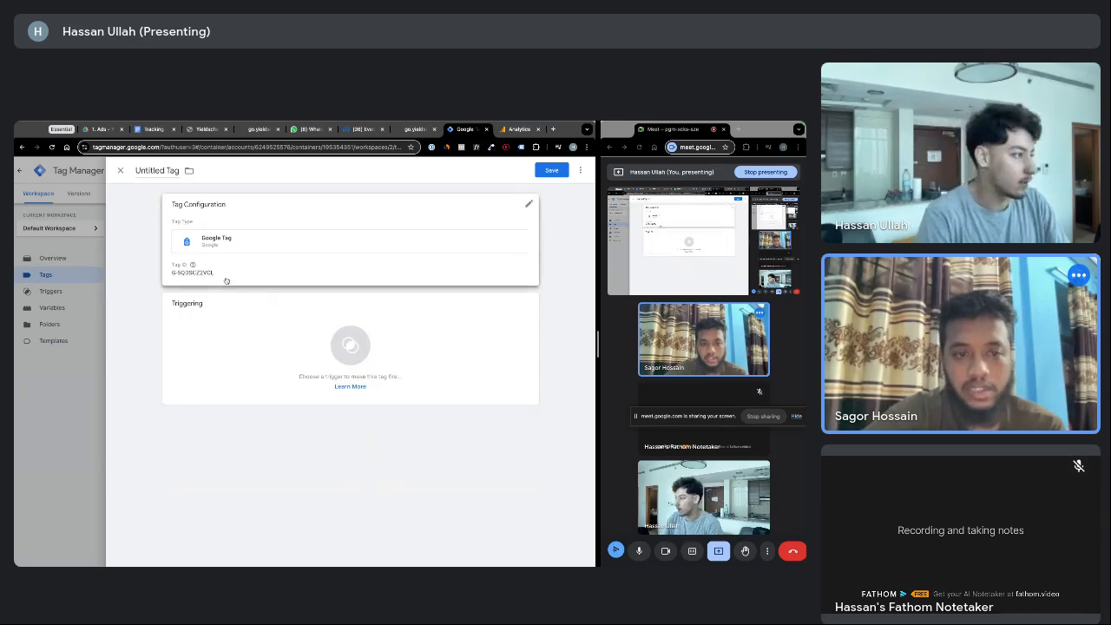
pyautogui.click(225, 280)
pyautogui.click(274, 288)
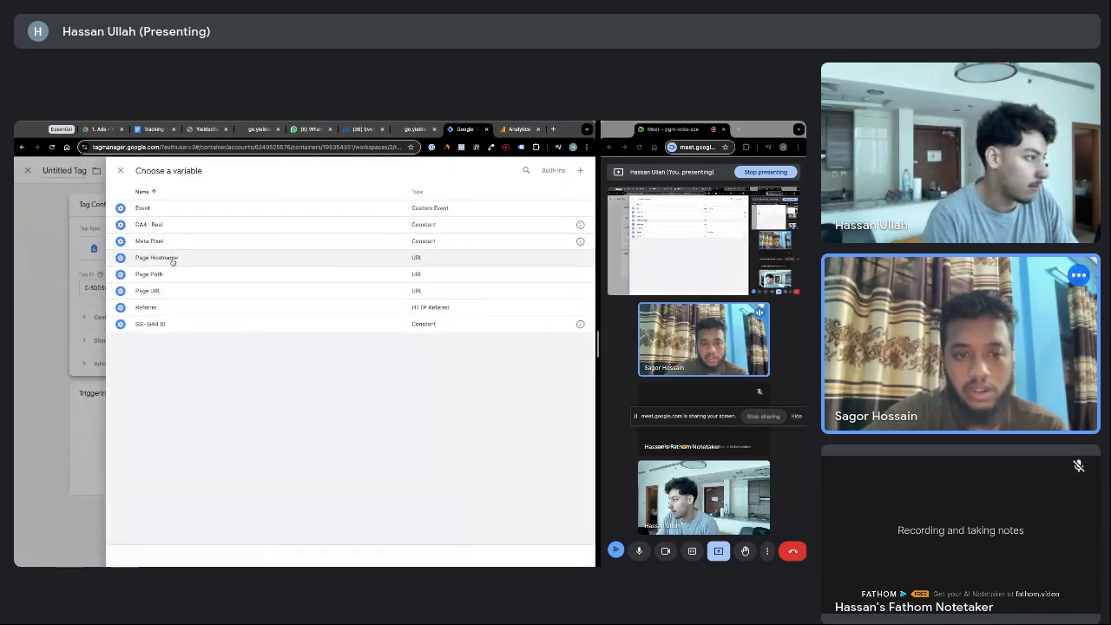
pyautogui.click(170, 324)
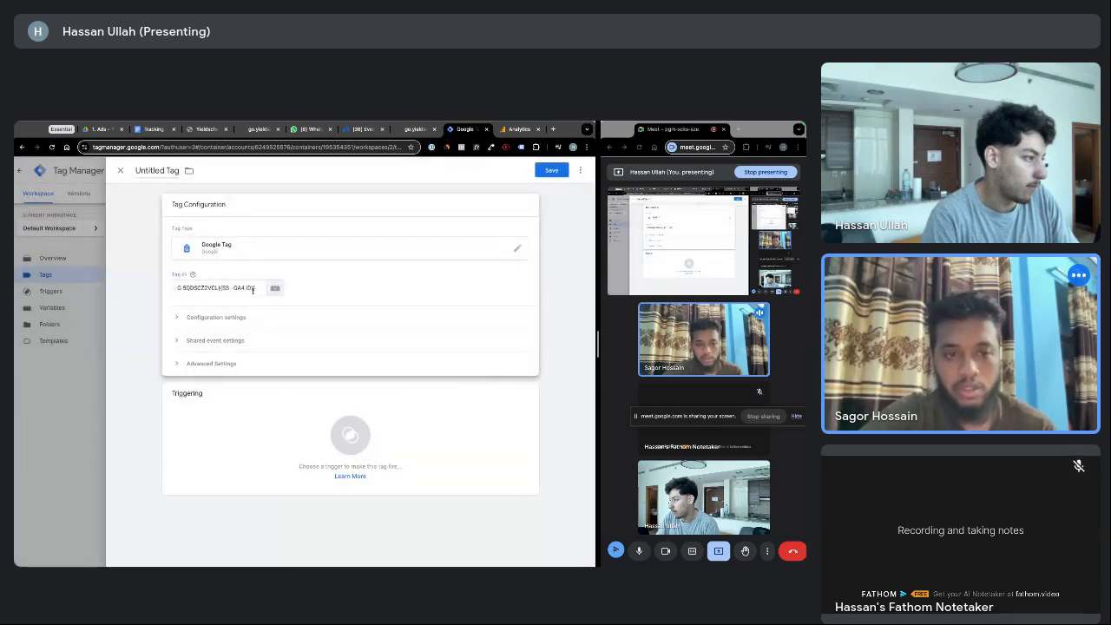
# Re-enter the Tag ID as {{SS - GA4 ID}} and make the tag fire on All Pages
pyautogui.tripleClick(225, 288)
pyautogui.press('BackSpace')
pyautogui.click(345, 290)
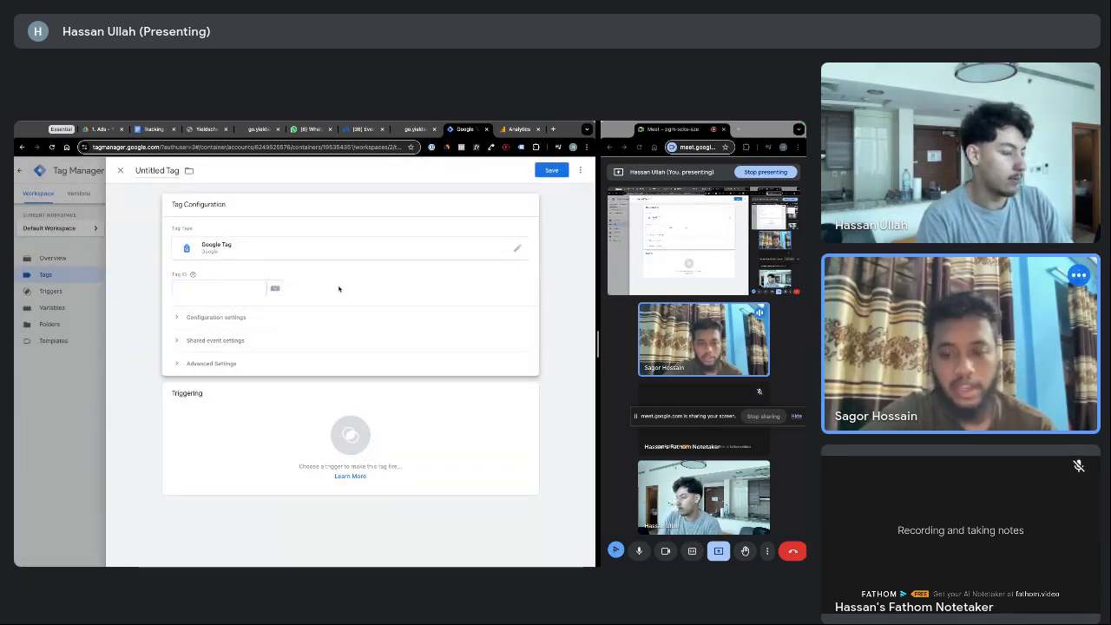
pyautogui.click(211, 288)
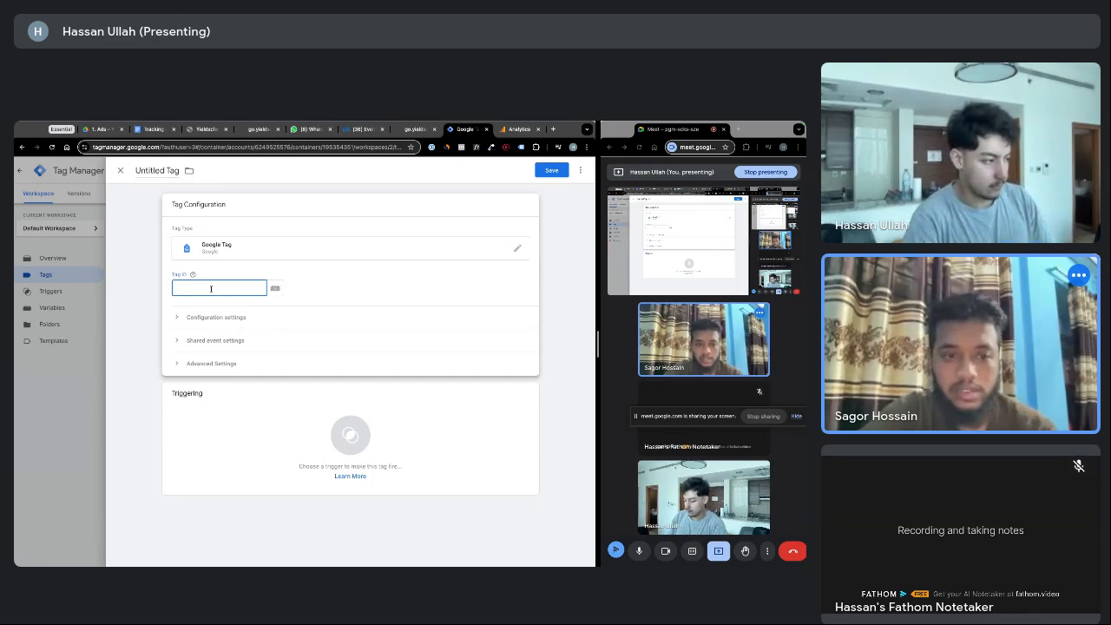
pyautogui.write('{{')
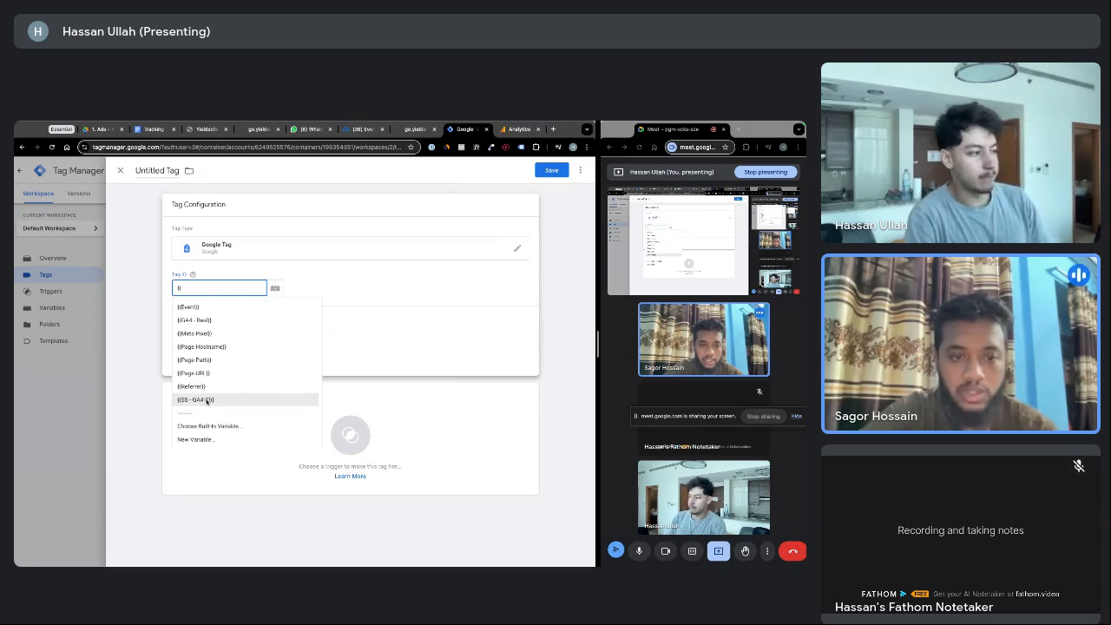
pyautogui.click(203, 400)
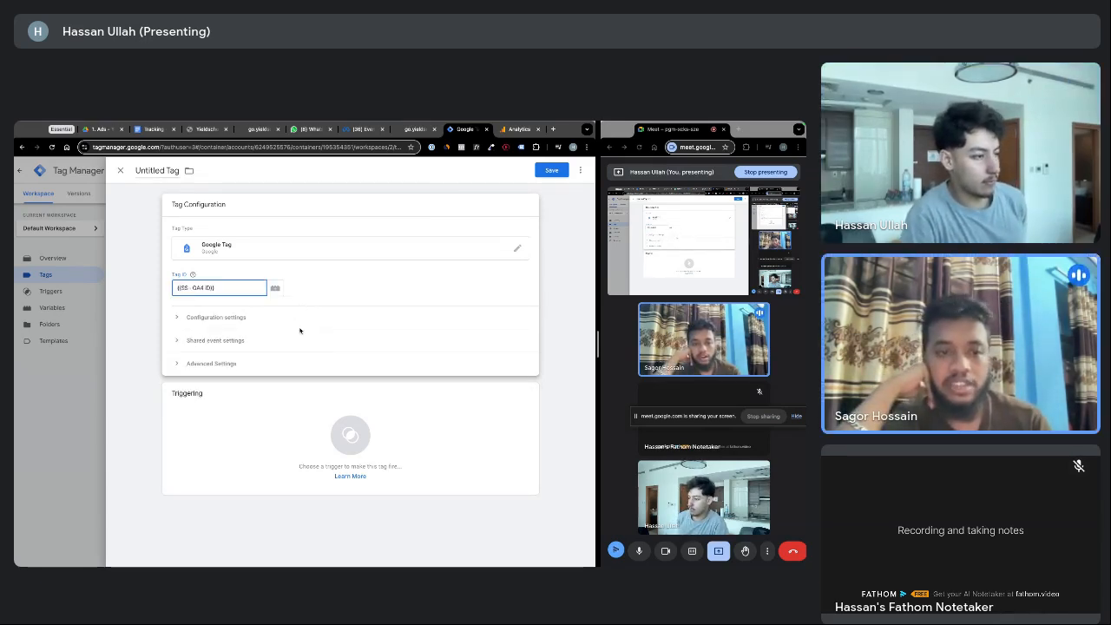
pyautogui.click(219, 409)
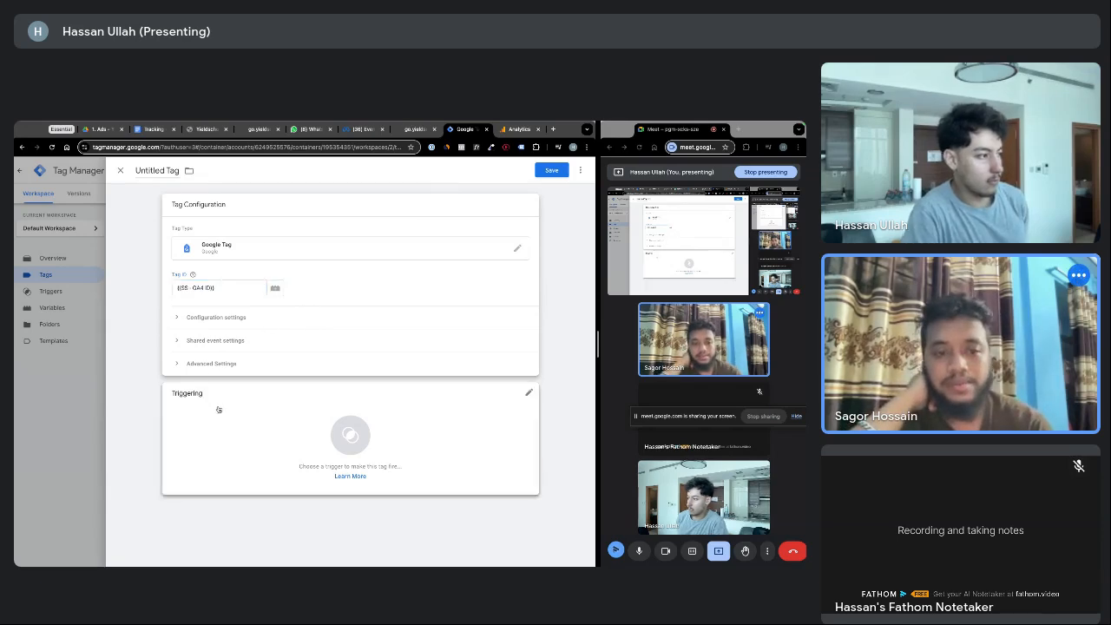
pyautogui.click(218, 409)
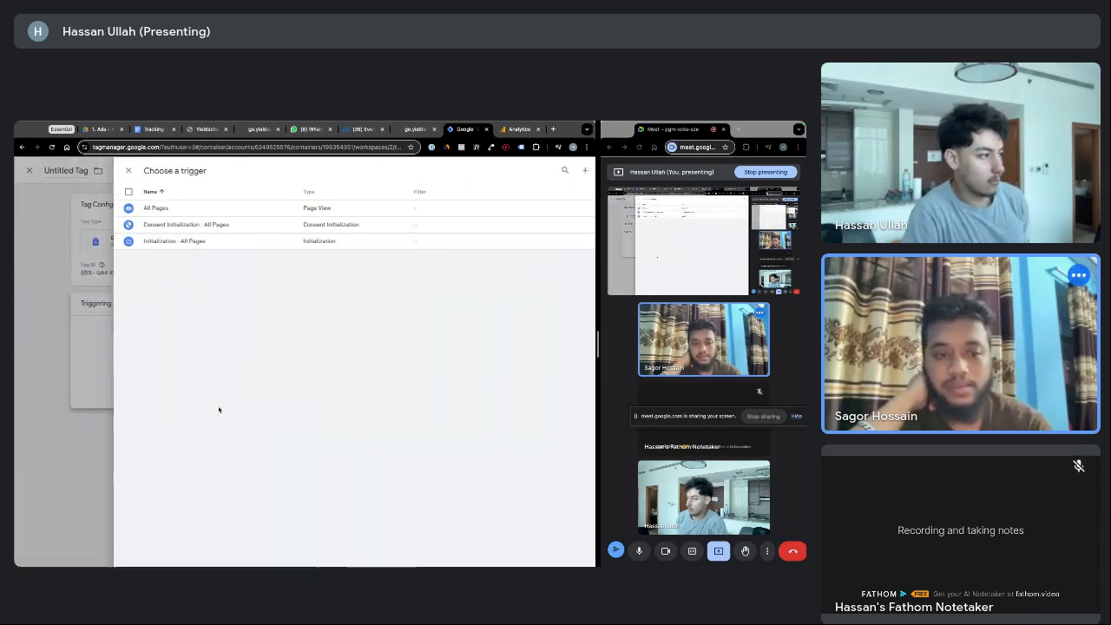
pyautogui.click(208, 212)
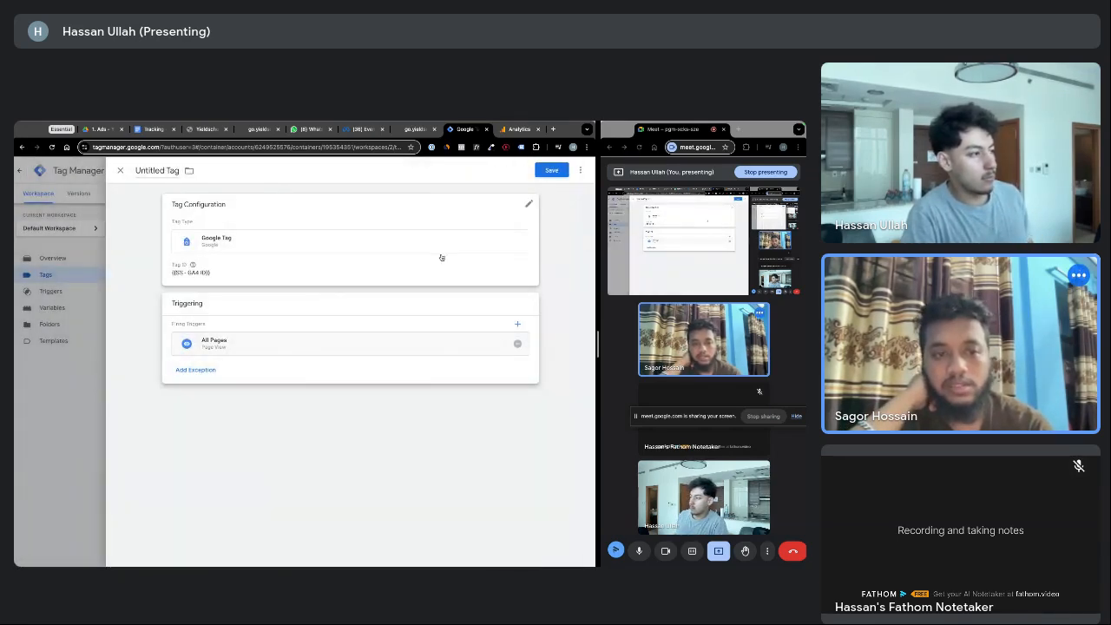
# Save the tag under the name 'SS - GA4 - Base Code'
pyautogui.click(543, 172)
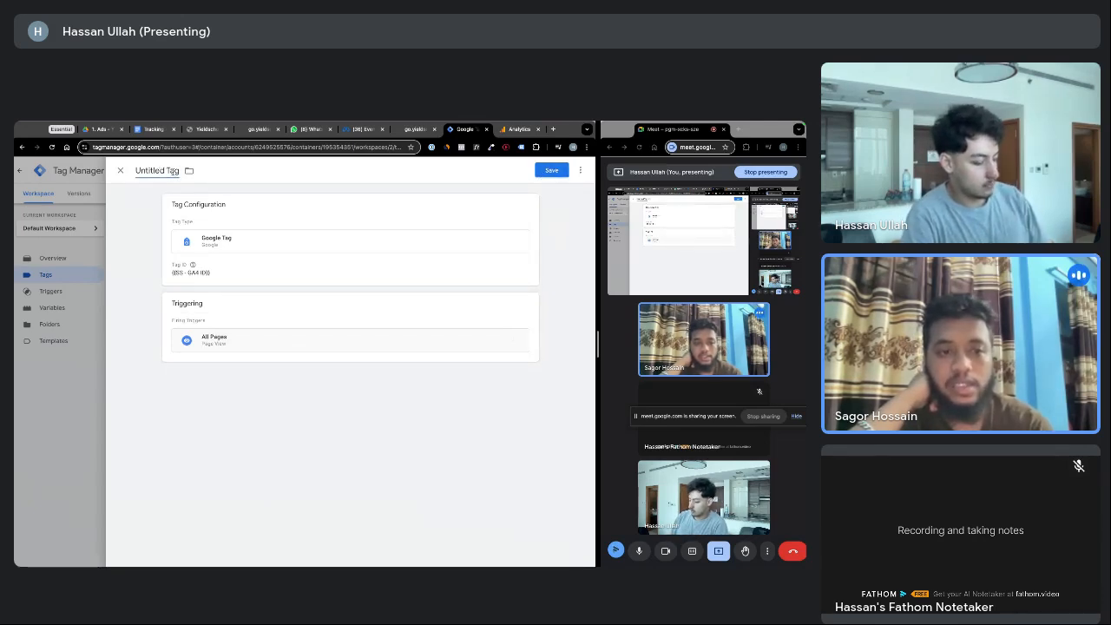
pyautogui.write('S')
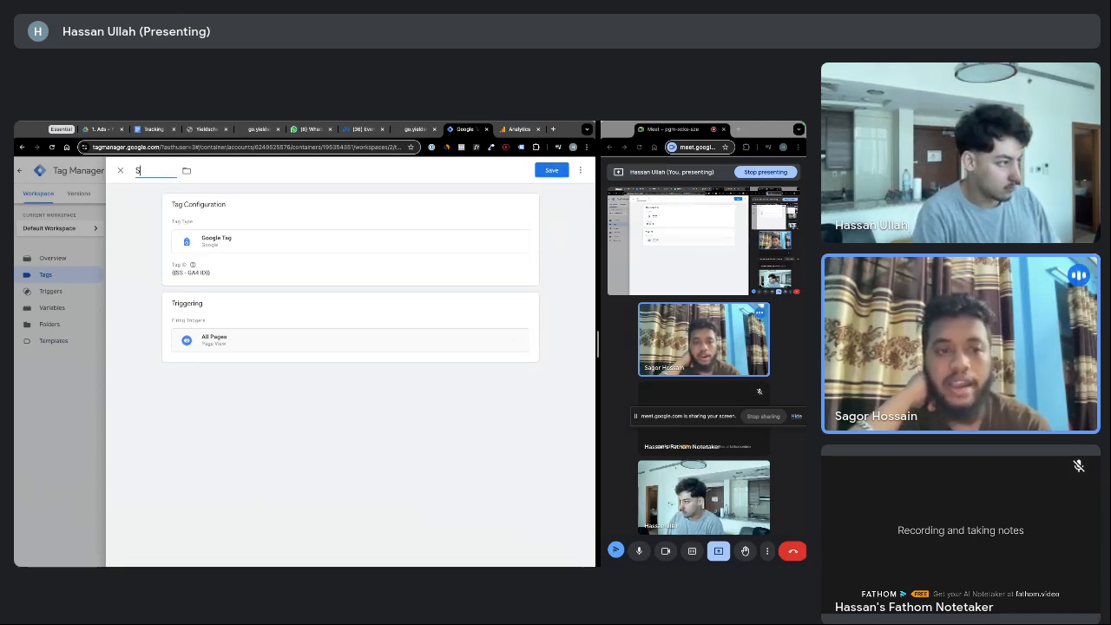
pyautogui.write('S - GA')
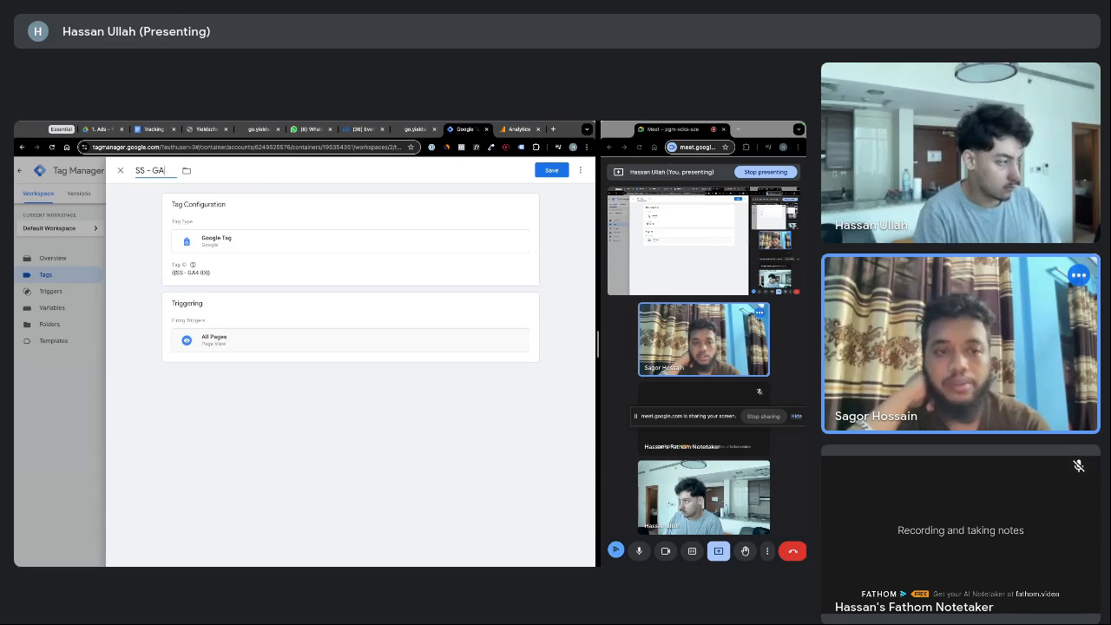
pyautogui.write('4 - B')
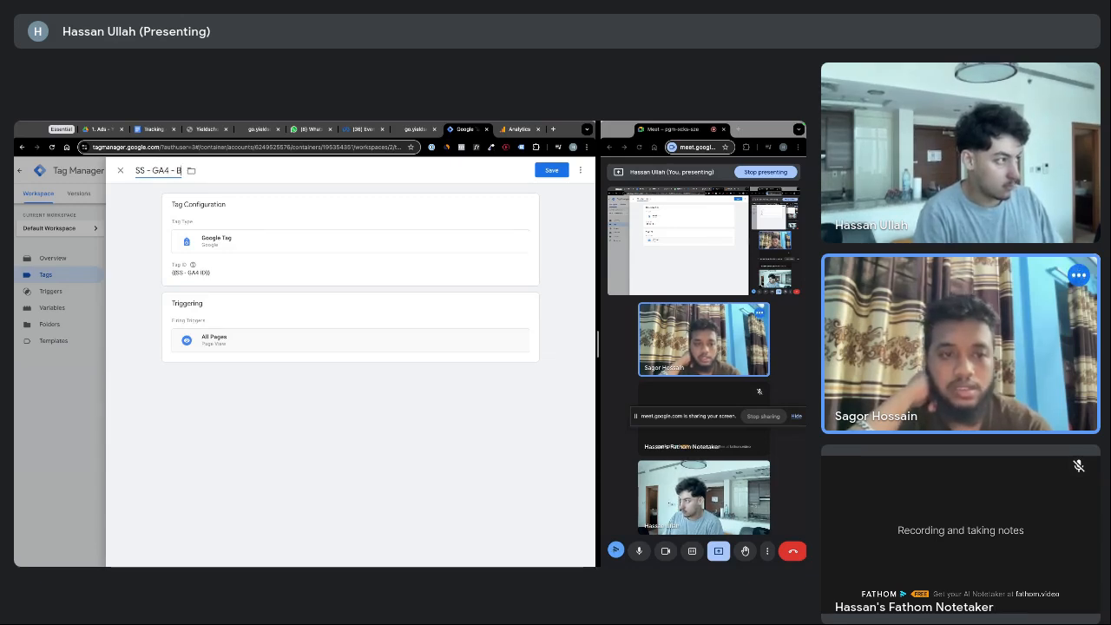
pyautogui.write('ase Code (al')
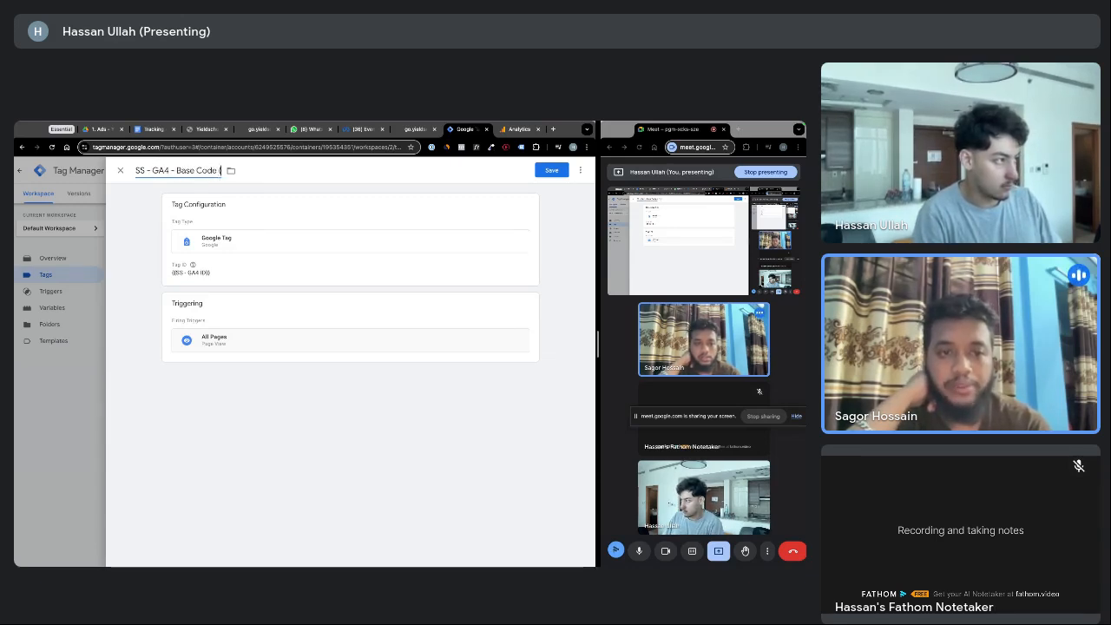
pyautogui.press('BackSpace')
pyautogui.press('BackSpace')
pyautogui.write('view')
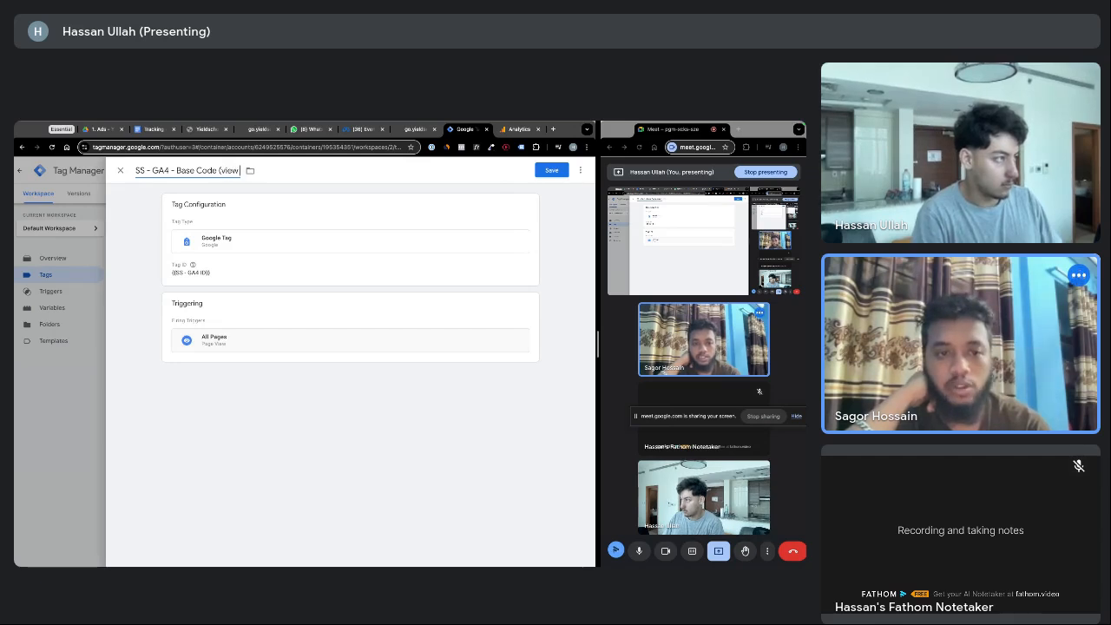
pyautogui.press('BackSpace')
pyautogui.press('BackSpace')
pyautogui.press('BackSpace')
pyautogui.press('BackSpace')
pyautogui.press('BackSpace')
pyautogui.press('BackSpace')
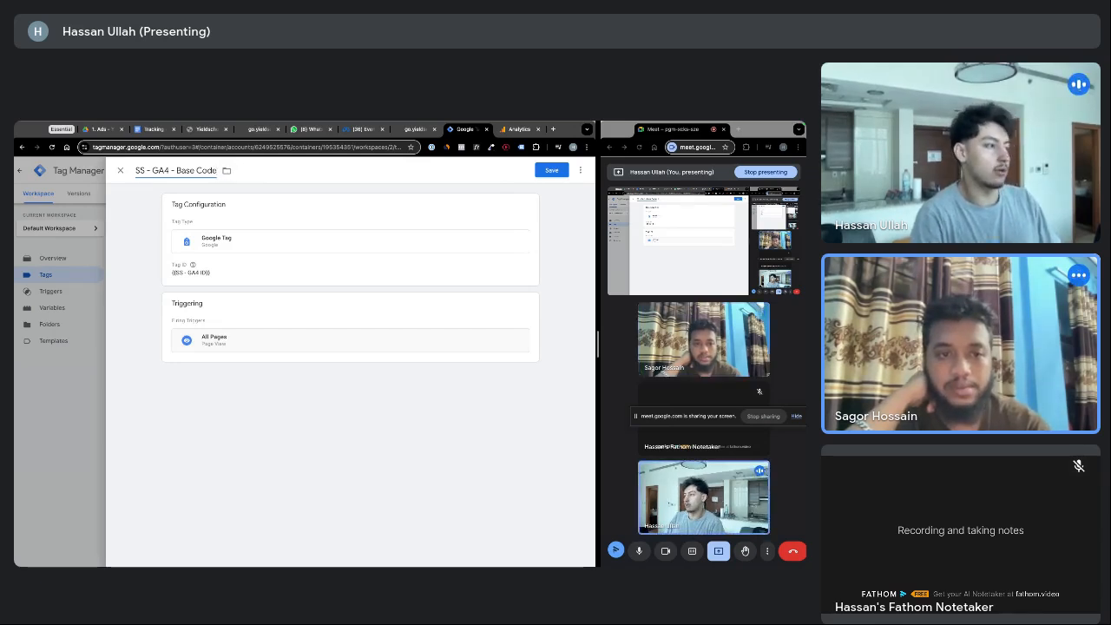
pyautogui.click(543, 172)
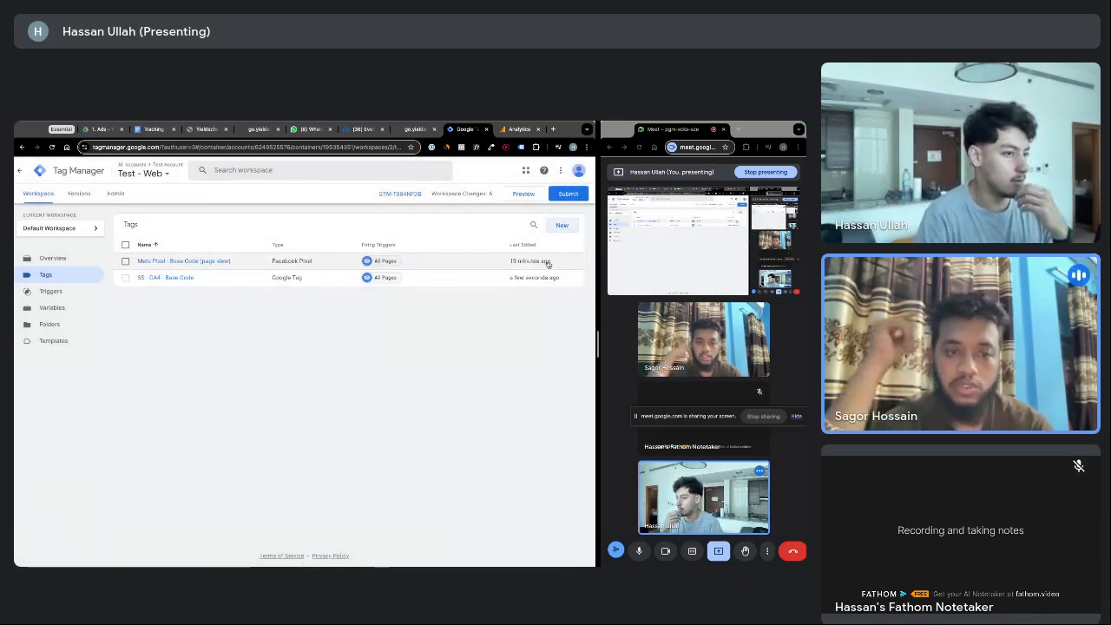
pyautogui.click(251, 263)
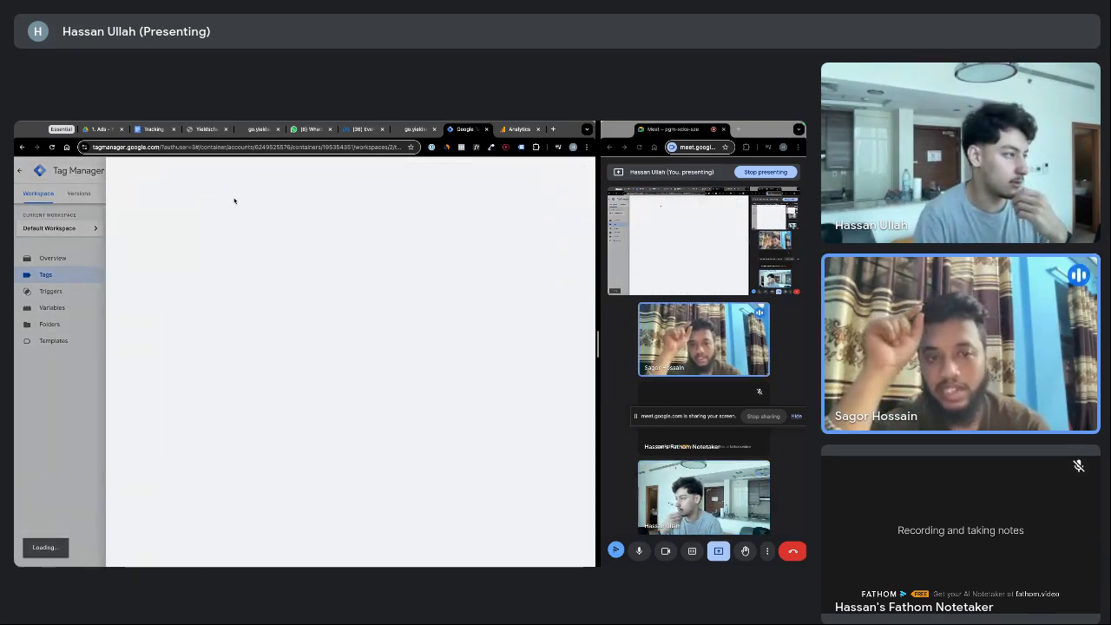
pyautogui.click(262, 171)
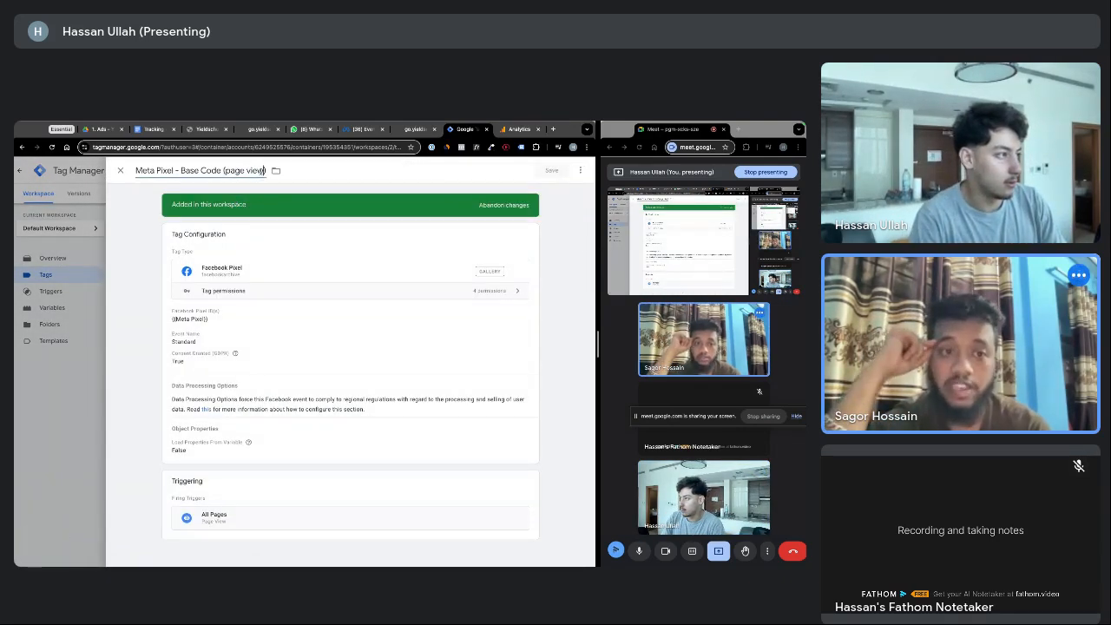
pyautogui.press('BackSpace')
pyautogui.press('BackSpace')
pyautogui.press('BackSpace')
pyautogui.press('BackSpace')
pyautogui.press('BackSpace')
pyautogui.press('BackSpace')
pyautogui.press('BackSpace')
pyautogui.press('BackSpace')
pyautogui.press('BackSpace')
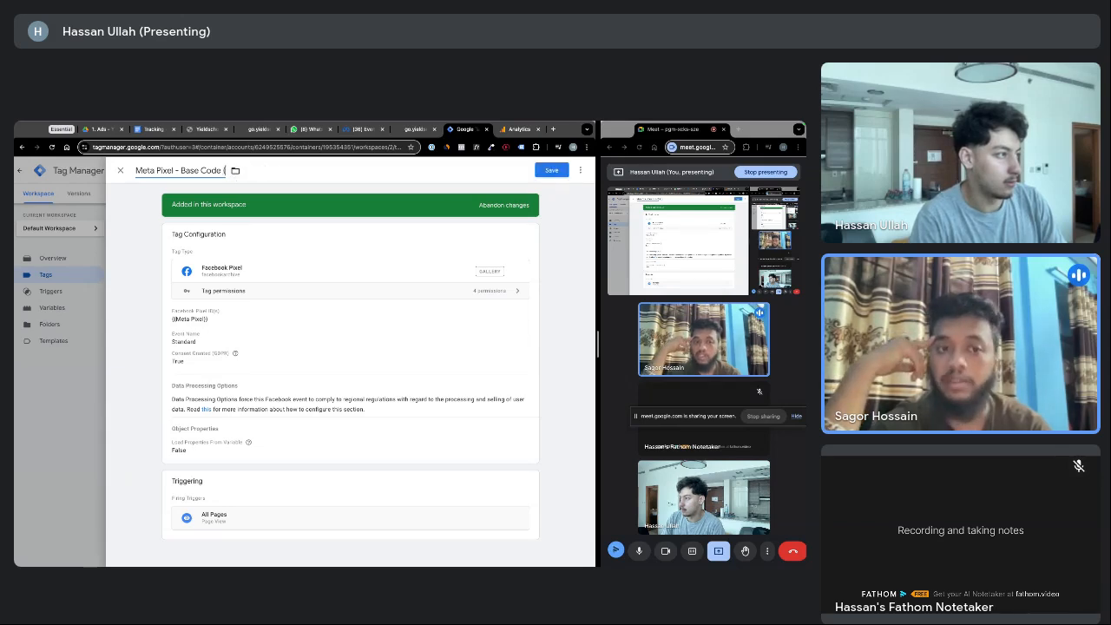
pyautogui.click(537, 170)
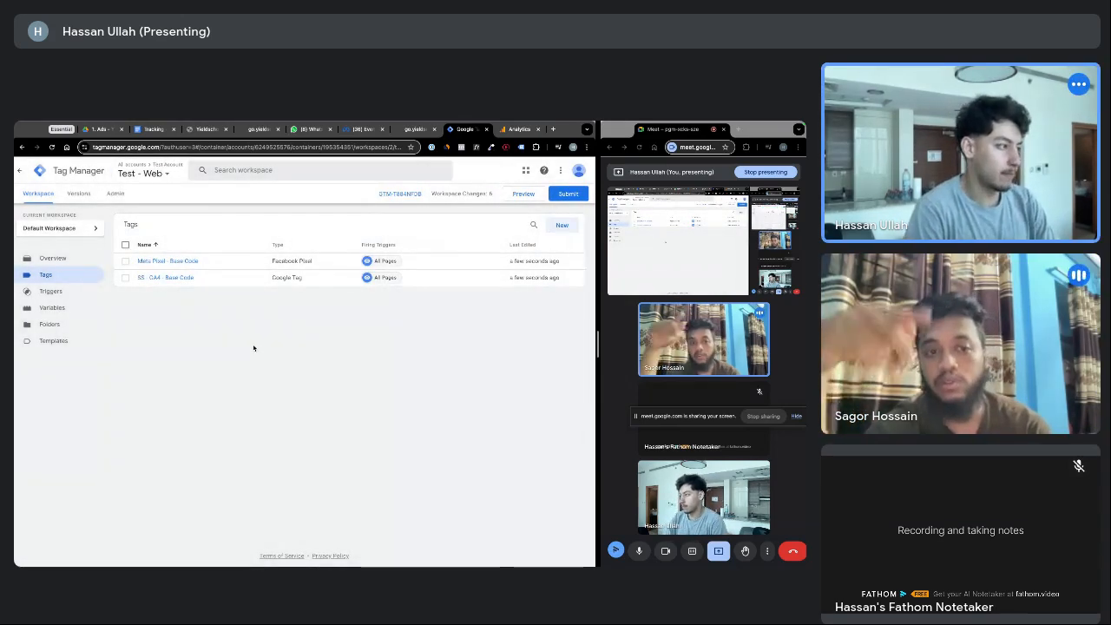
pyautogui.hotkey('ctrl', 'd')
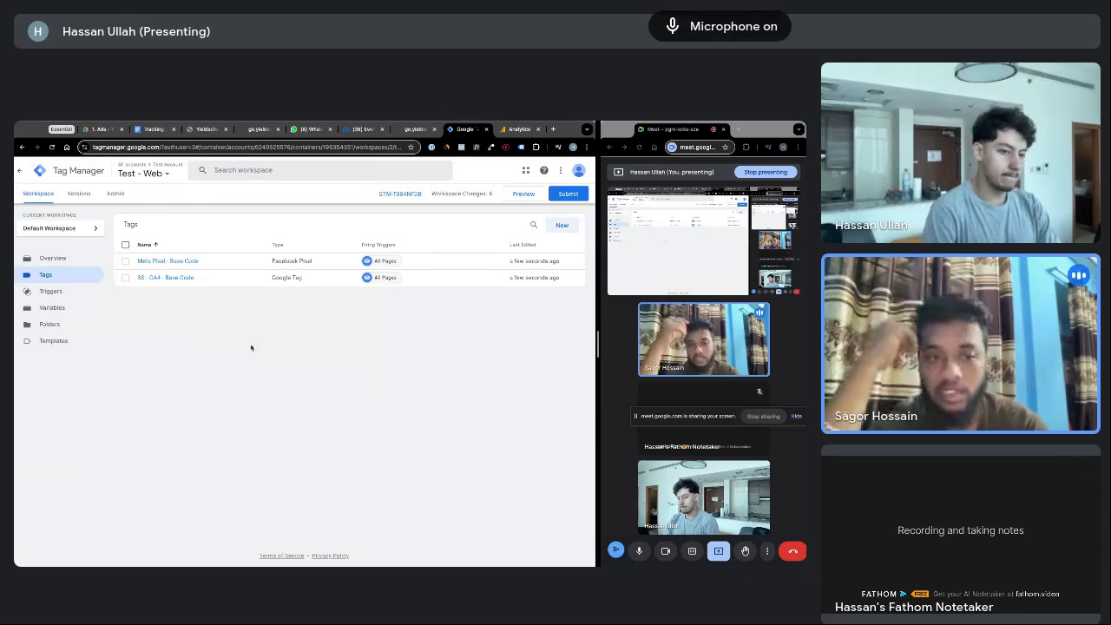
pyautogui.hotkey('ctrl', 'd')
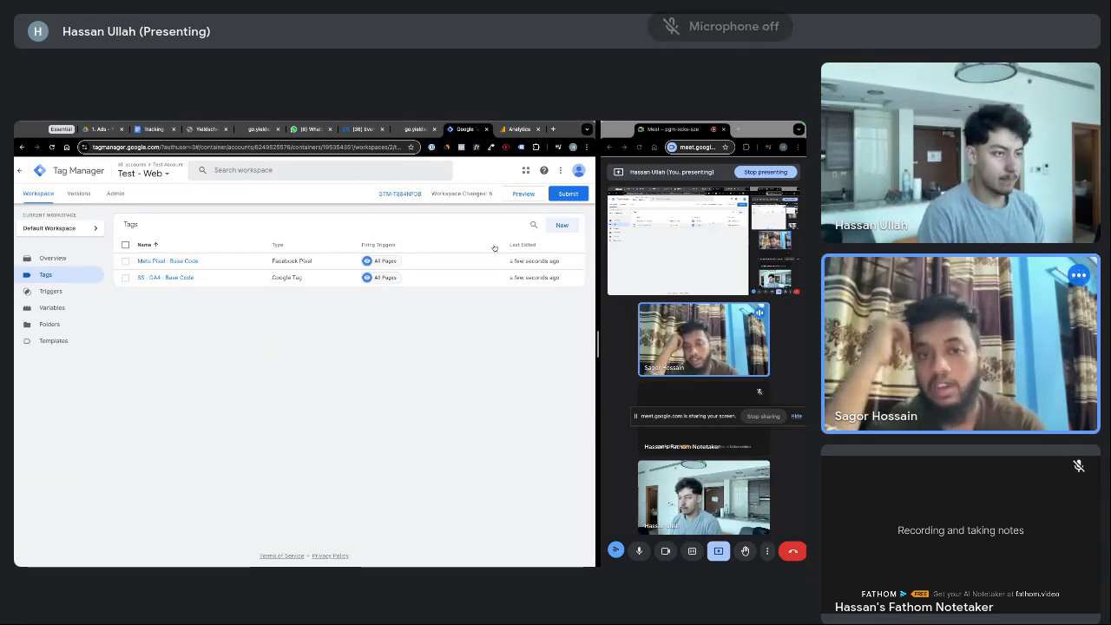
pyautogui.click(562, 226)
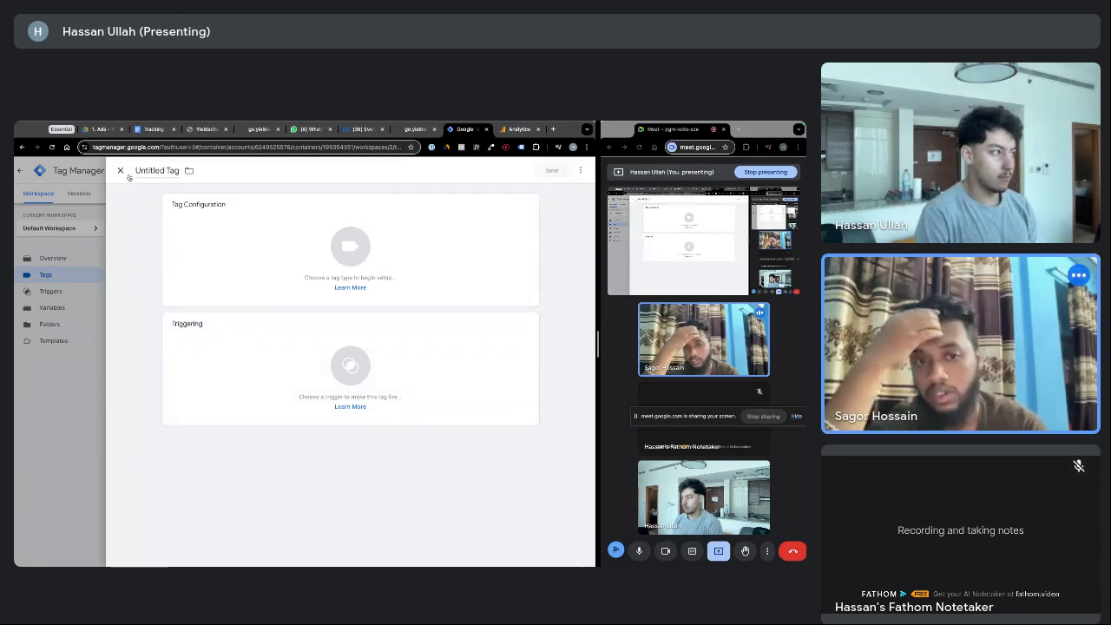
pyautogui.click(120, 170)
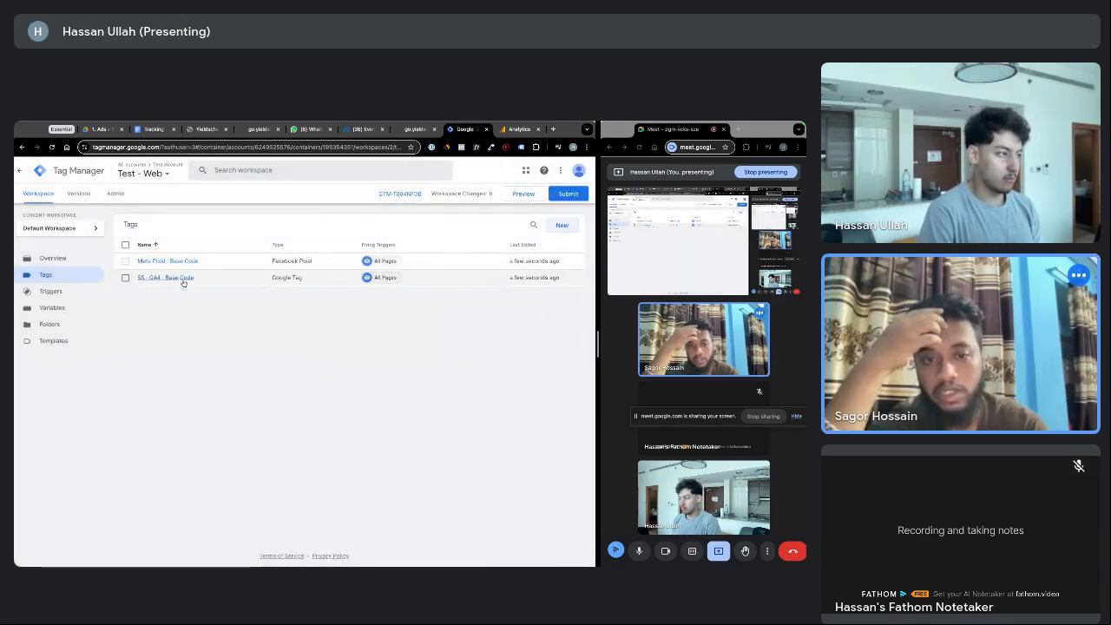
# Copy the SS - GA4 - Base Code tag and rename the copy 'Real - GA4 - Base Code'
pyautogui.click(125, 278)
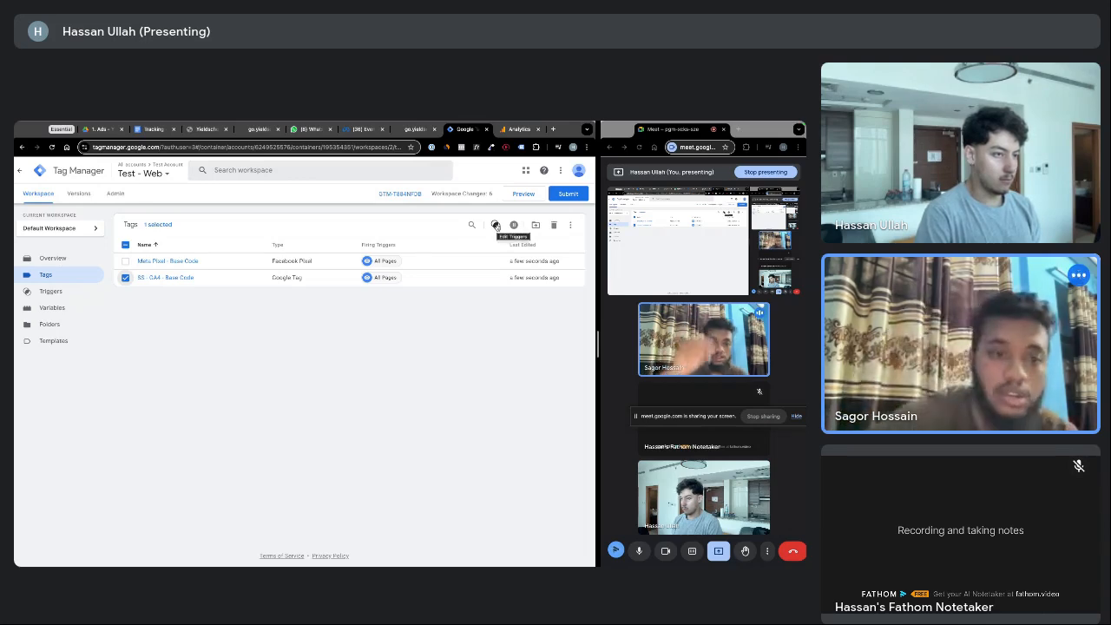
pyautogui.click(126, 278)
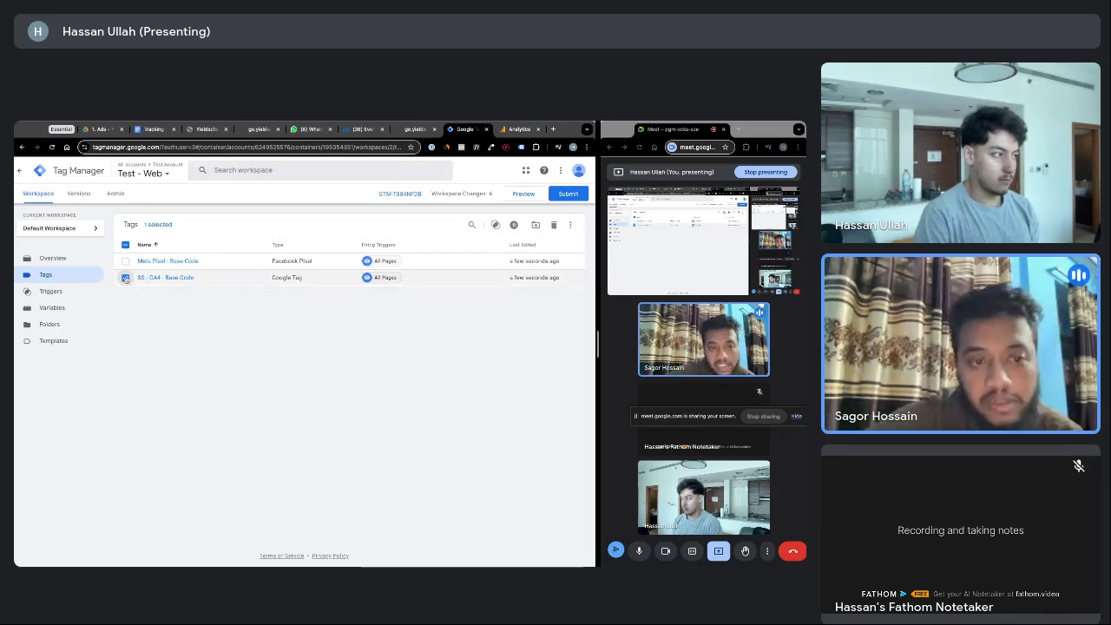
pyautogui.click(180, 279)
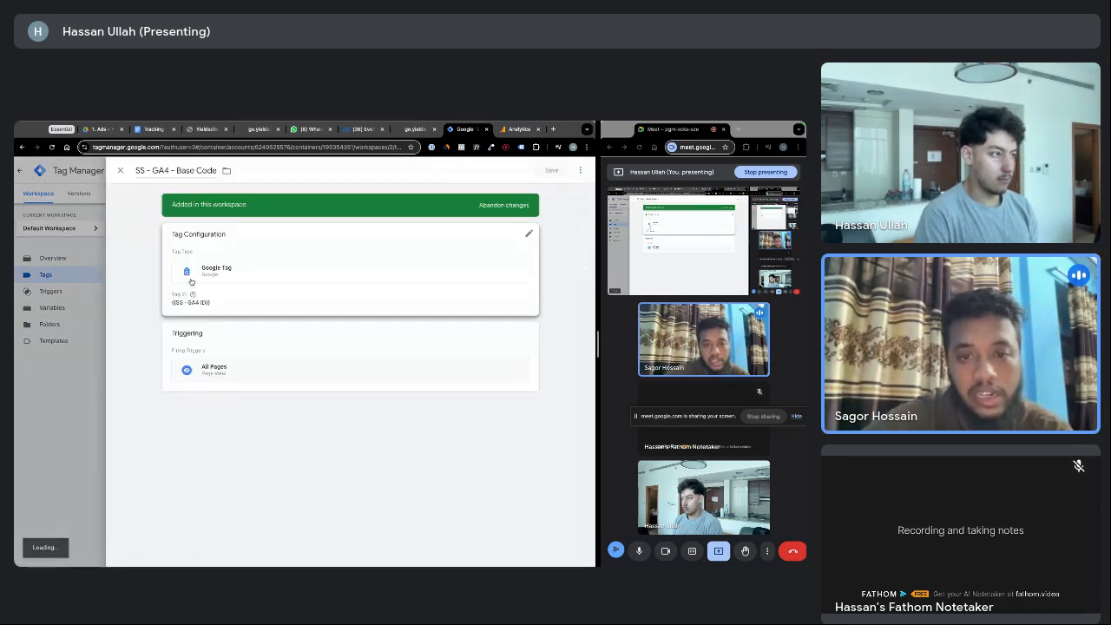
pyautogui.click(580, 170)
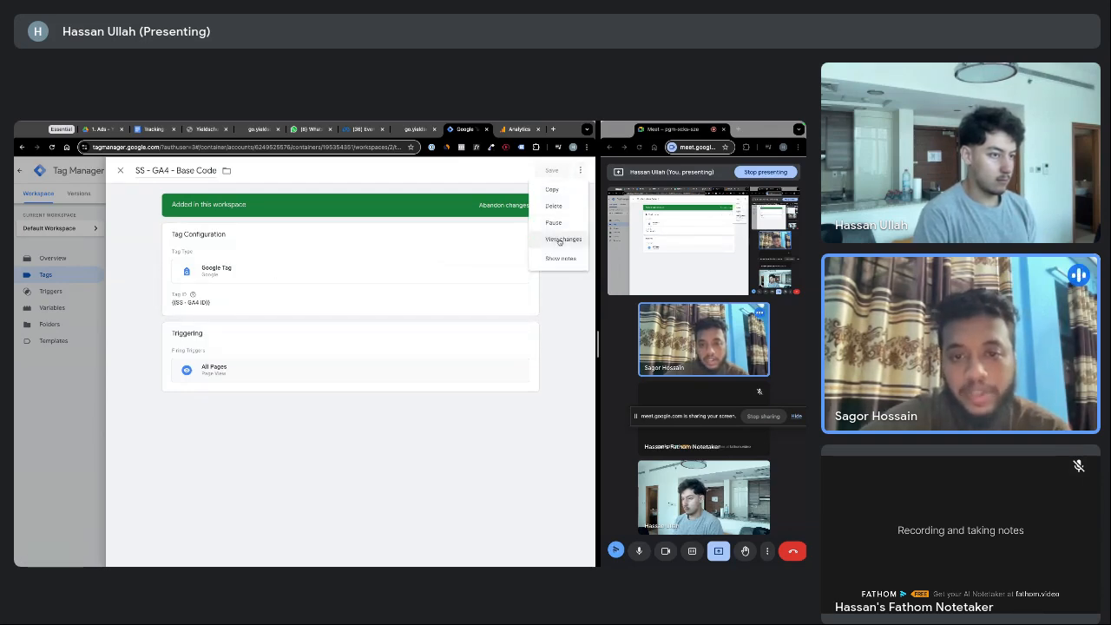
pyautogui.click(553, 190)
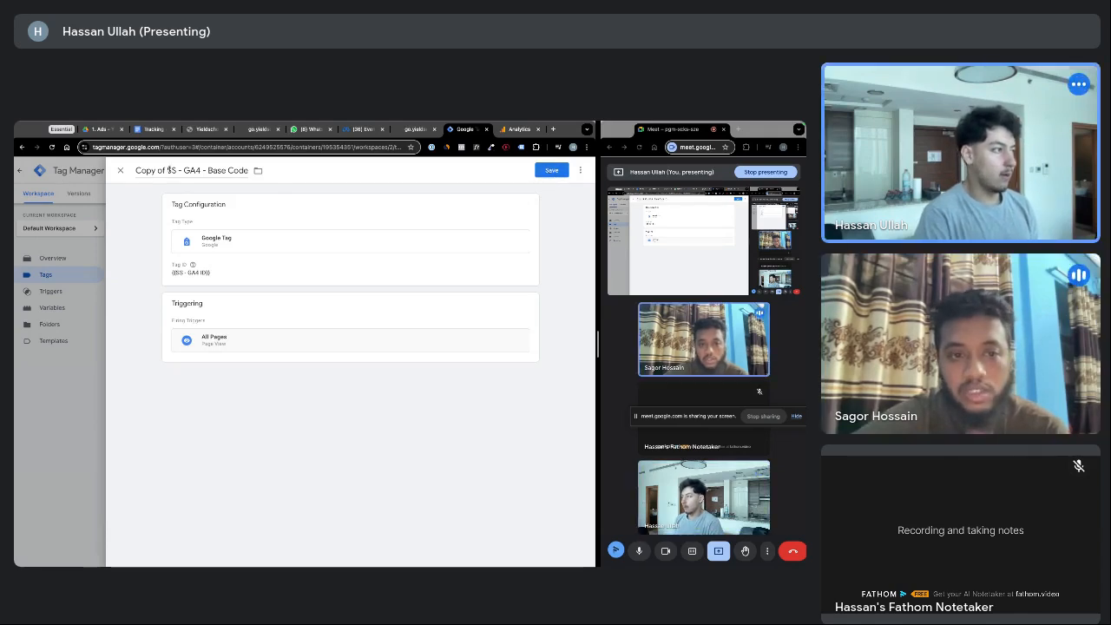
pyautogui.moveTo(182, 170); pyautogui.dragTo(135, 170)
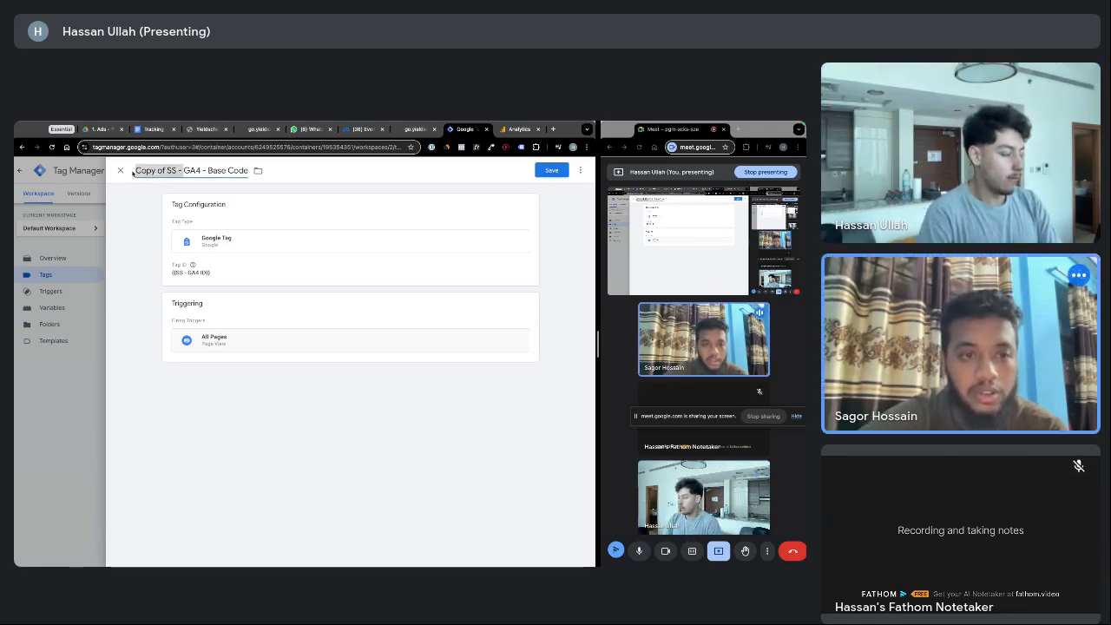
pyautogui.write('Real -')
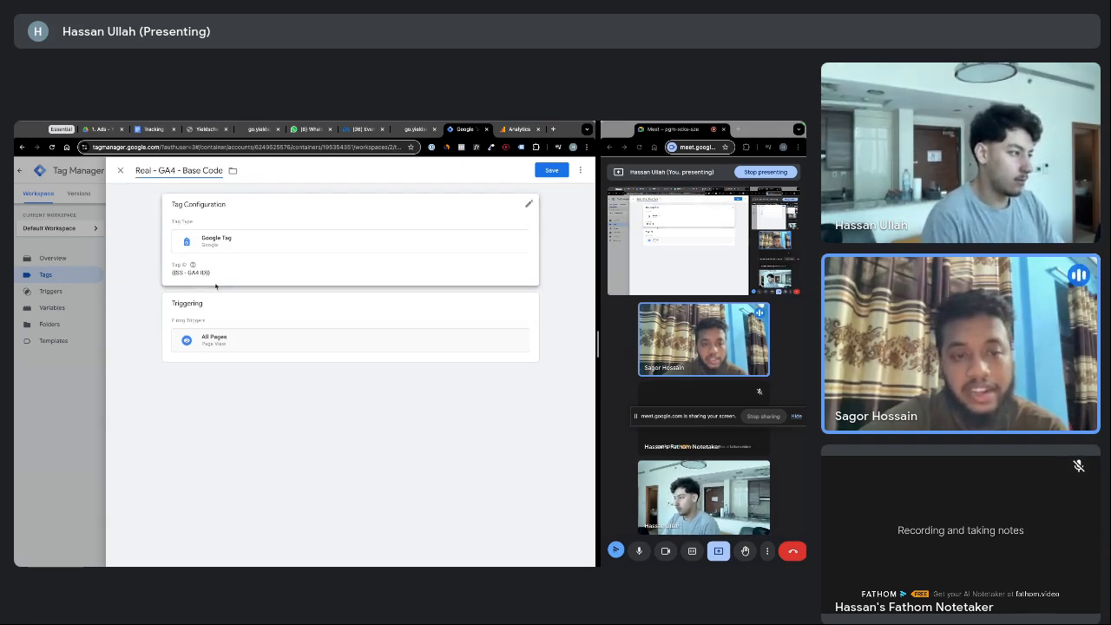
# Point the copy's Tag ID at the other GA4 ID variable and save it
pyautogui.click(528, 205)
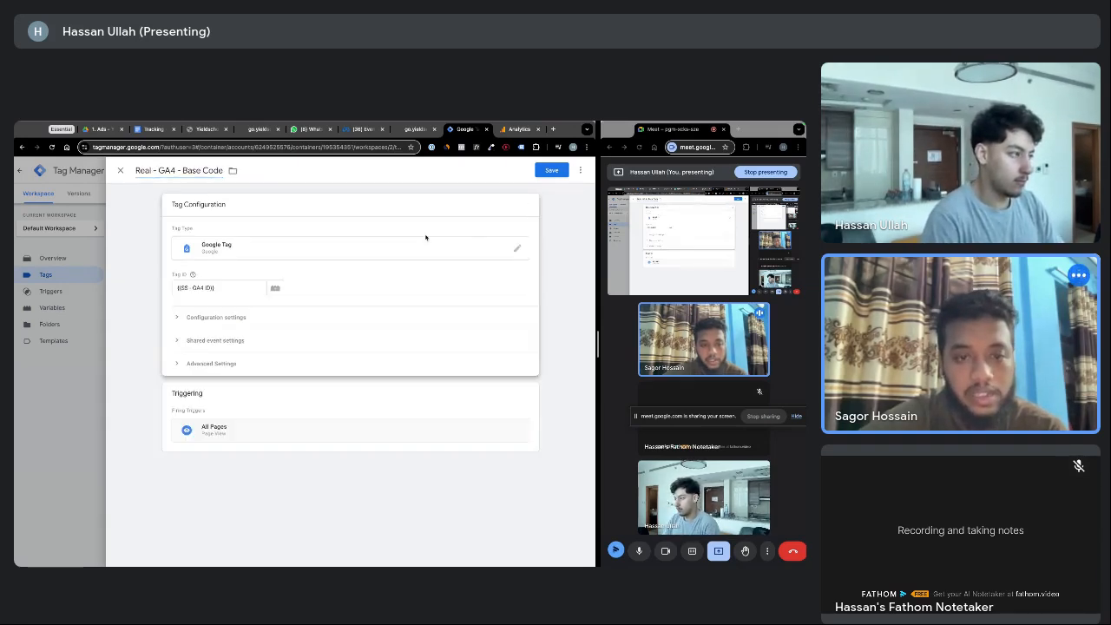
pyautogui.click(247, 289)
pyautogui.click(196, 291)
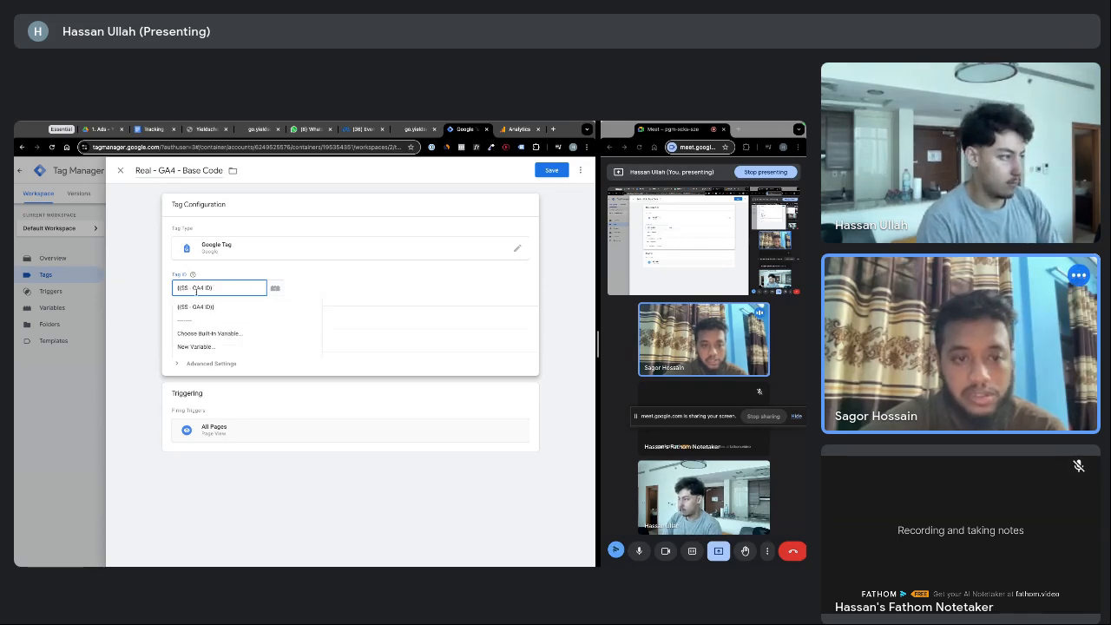
pyautogui.press('BackSpace')
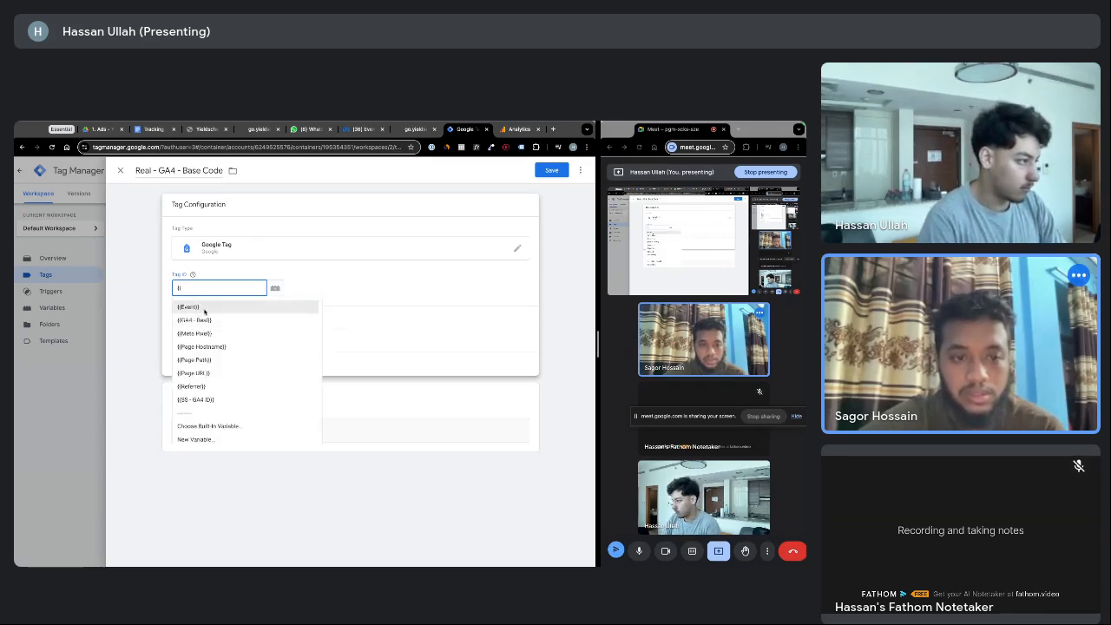
pyautogui.click(218, 321)
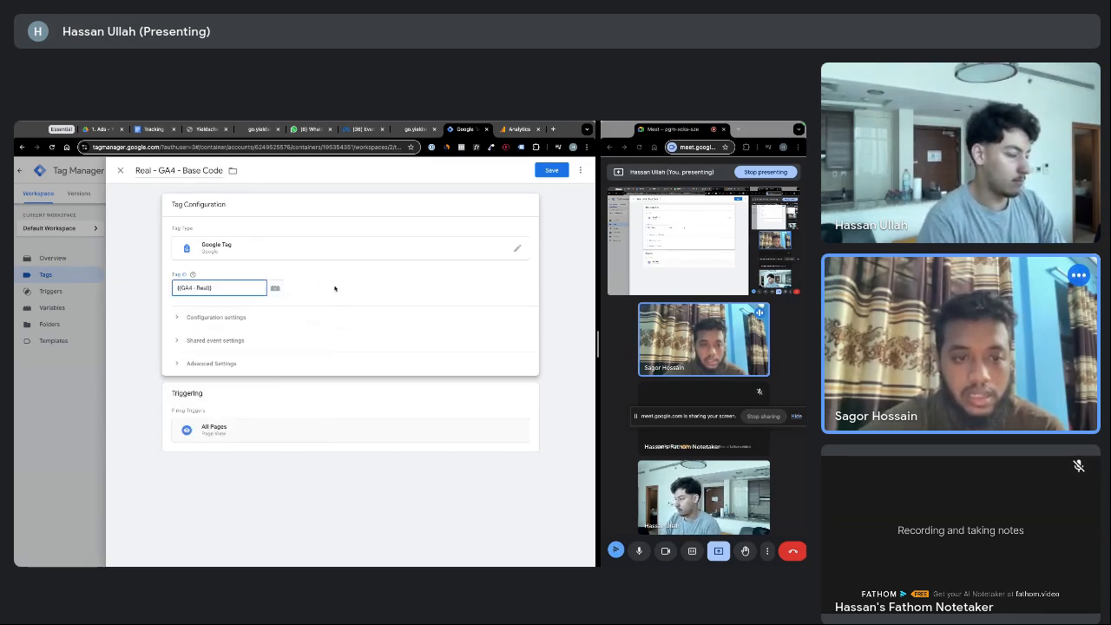
pyautogui.click(556, 171)
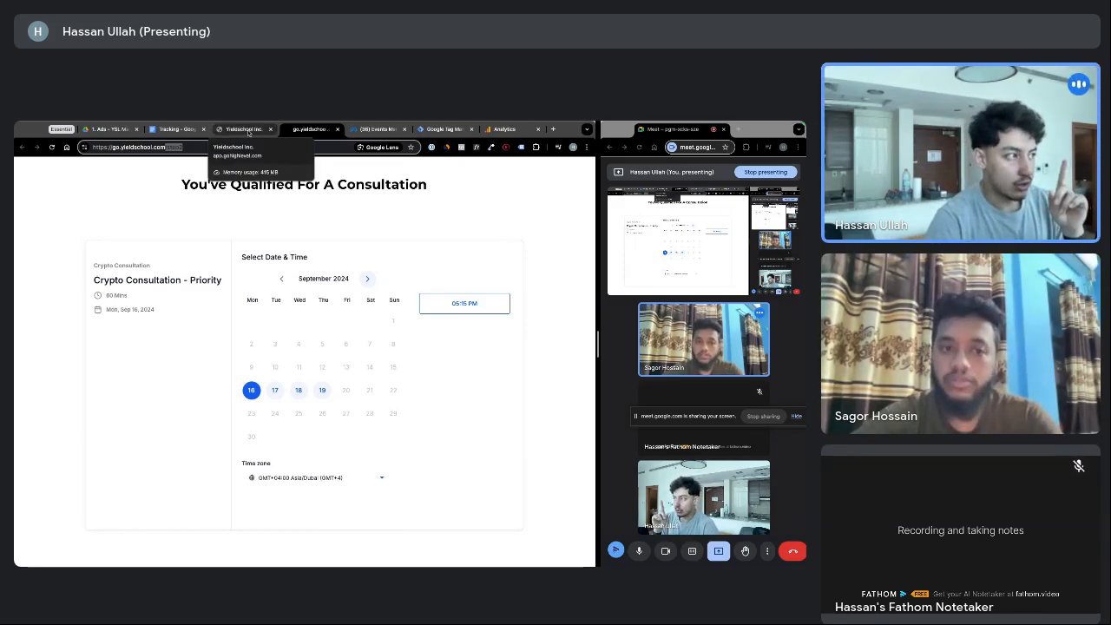
# In GoHighLevel, add '2' to the Book Call - Qualified step's page path and confirm it
pyautogui.click(249, 132)
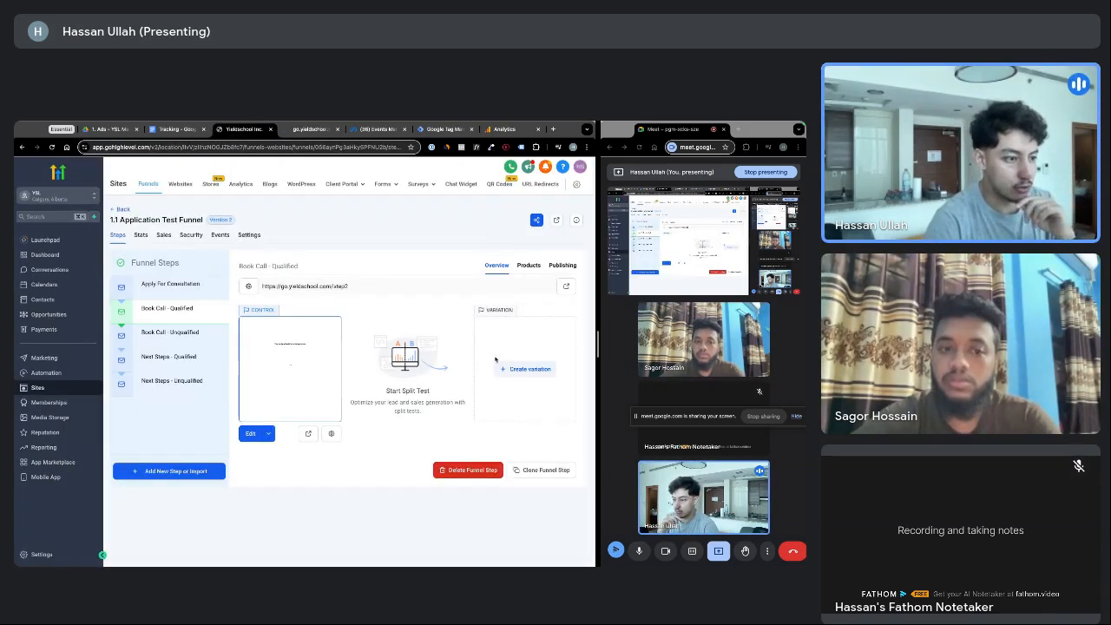
pyautogui.click(331, 433)
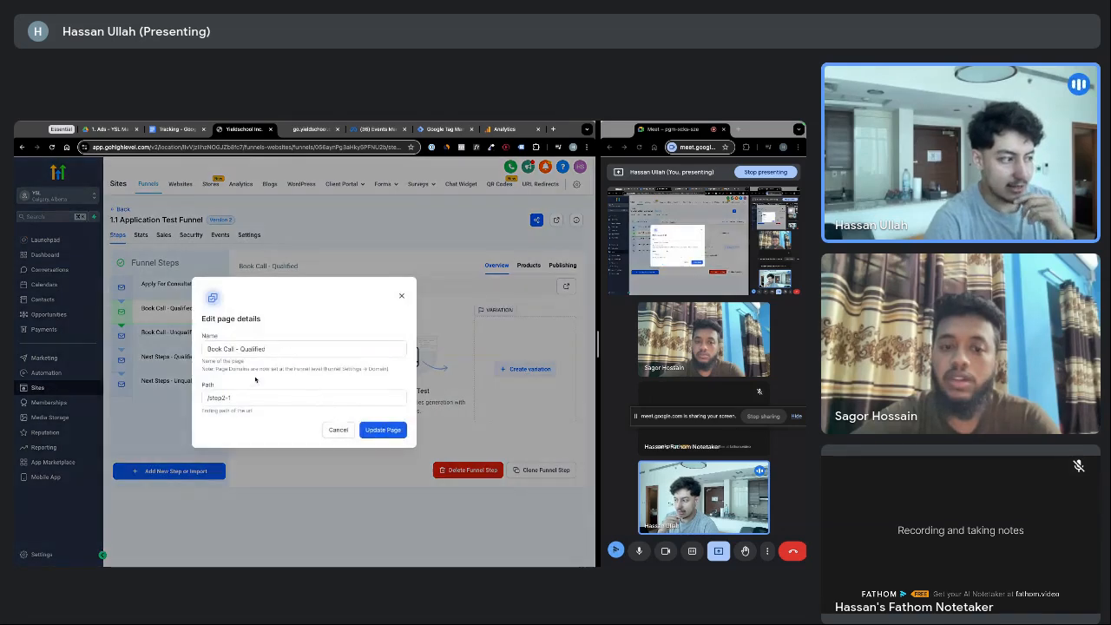
pyautogui.click(224, 398)
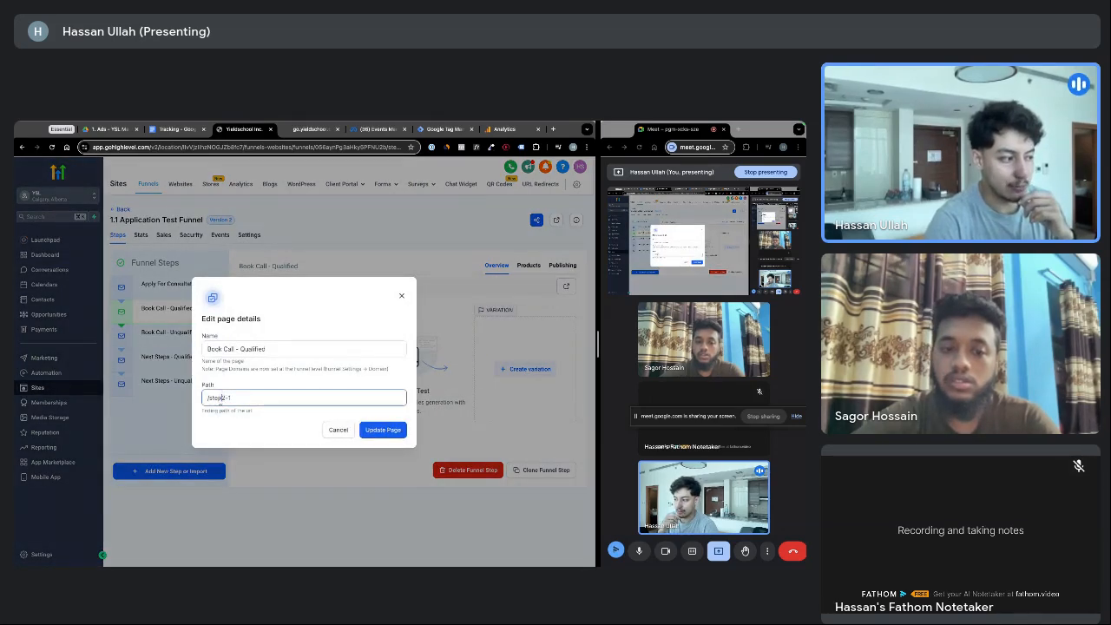
pyautogui.write('2')
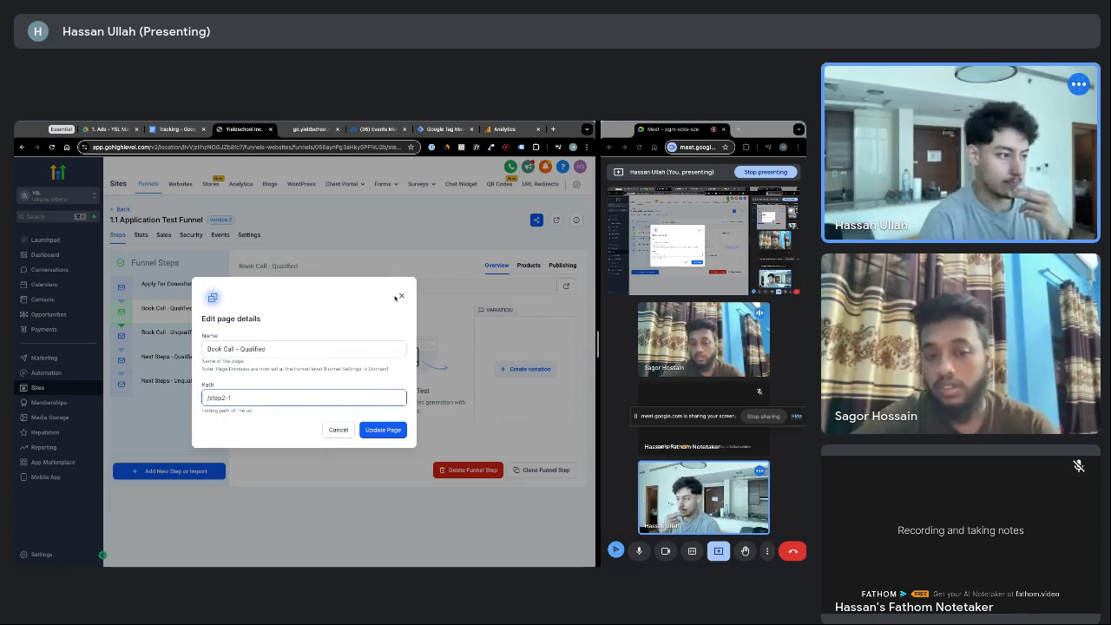
pyautogui.press('Return')
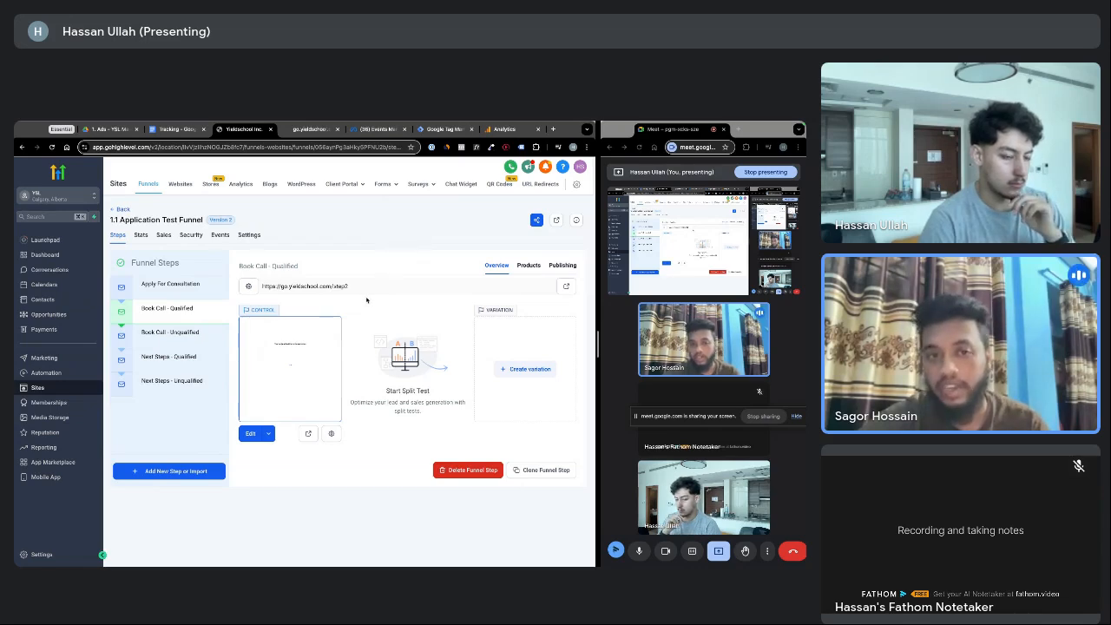
# Highlight the step URL and its final path part to check it
pyautogui.moveTo(350, 288); pyautogui.dragTo(264, 287)
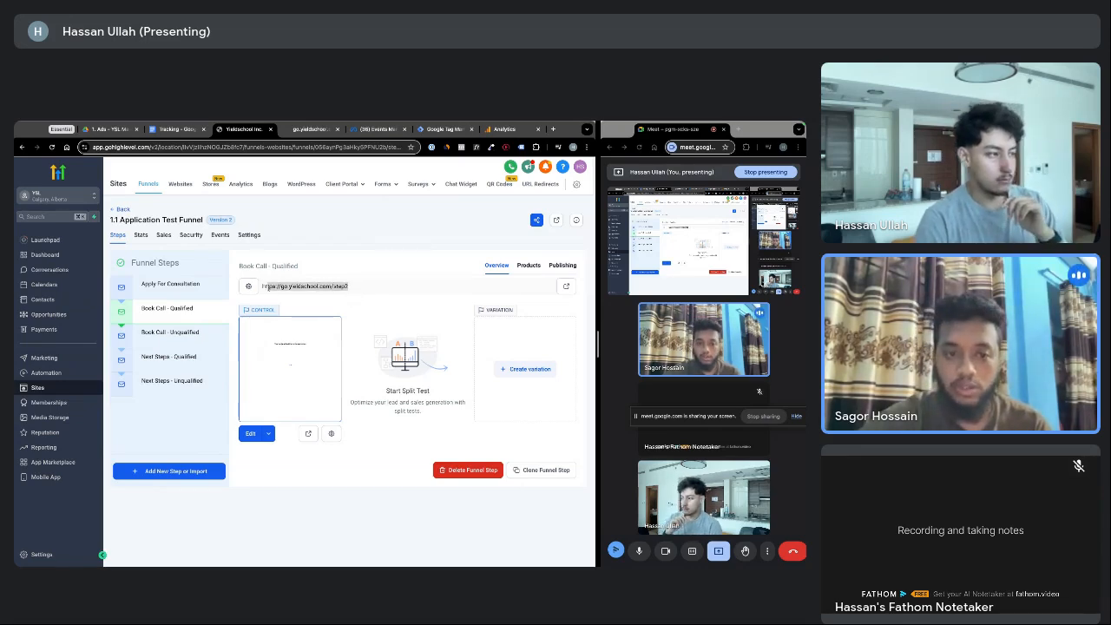
pyautogui.click(282, 288)
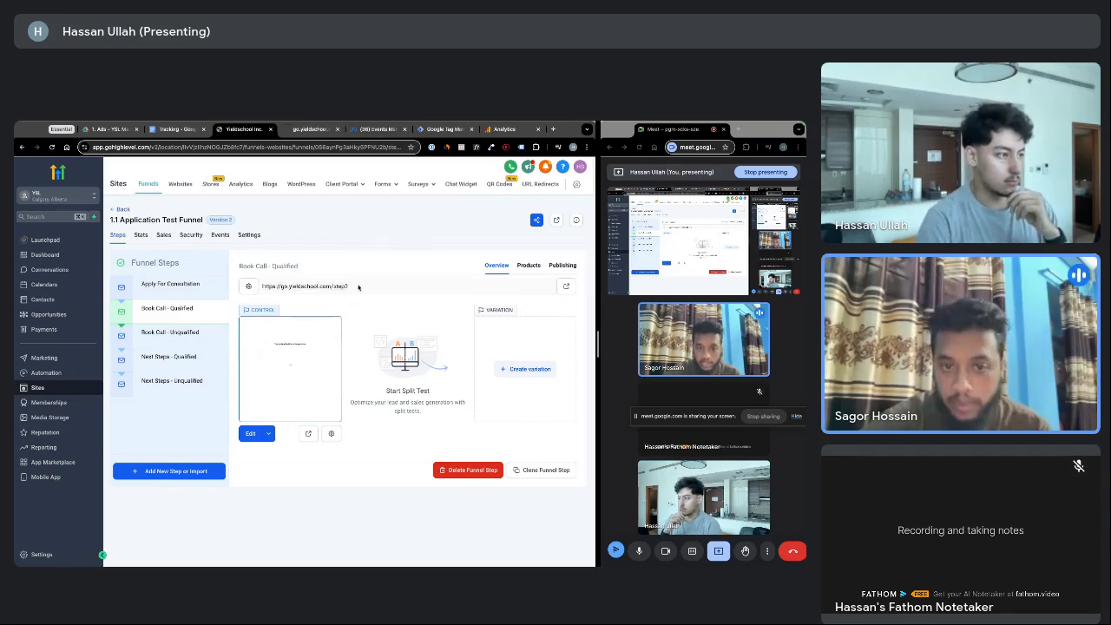
pyautogui.moveTo(349, 288); pyautogui.dragTo(264, 285)
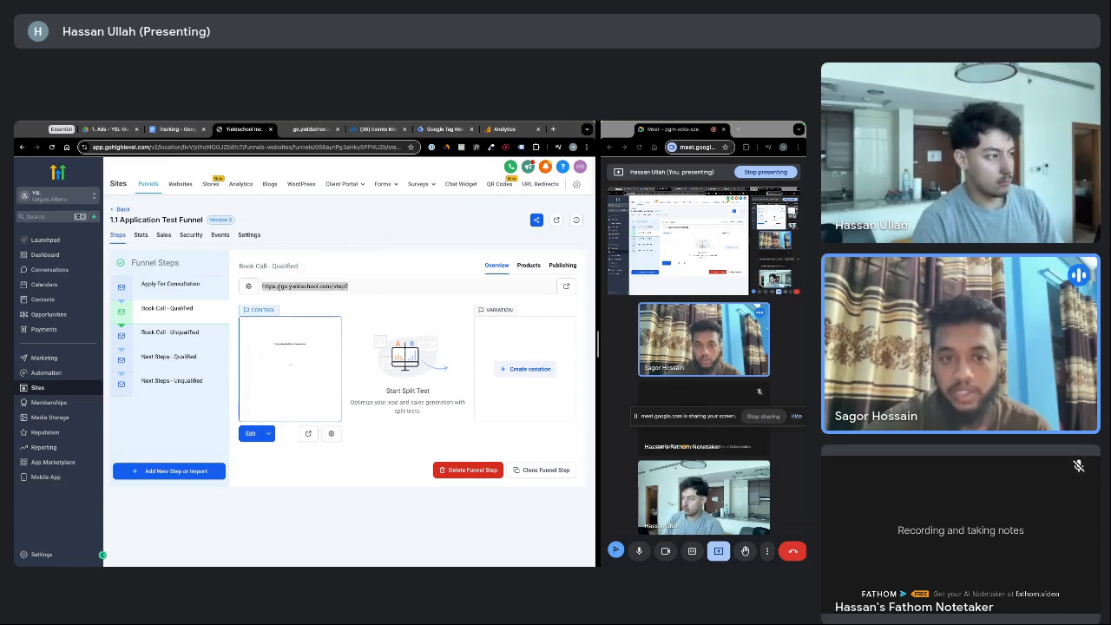
pyautogui.moveTo(350, 287); pyautogui.dragTo(332, 288)
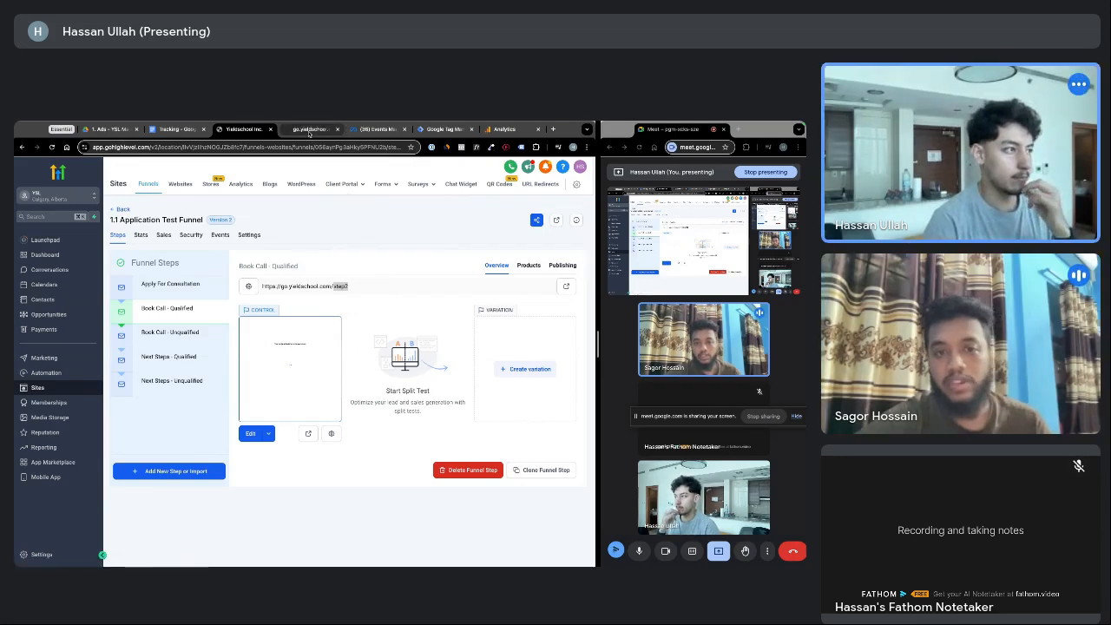
# Back in Tag Manager, start a new Page View trigger for the Meta tag
pyautogui.click(443, 128)
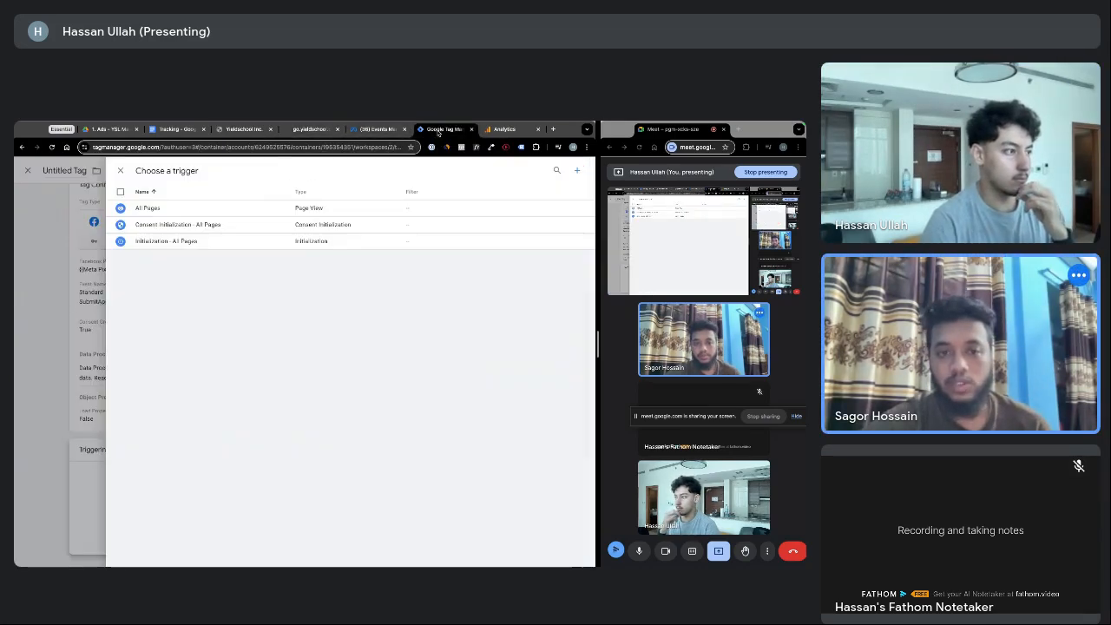
pyautogui.click(119, 171)
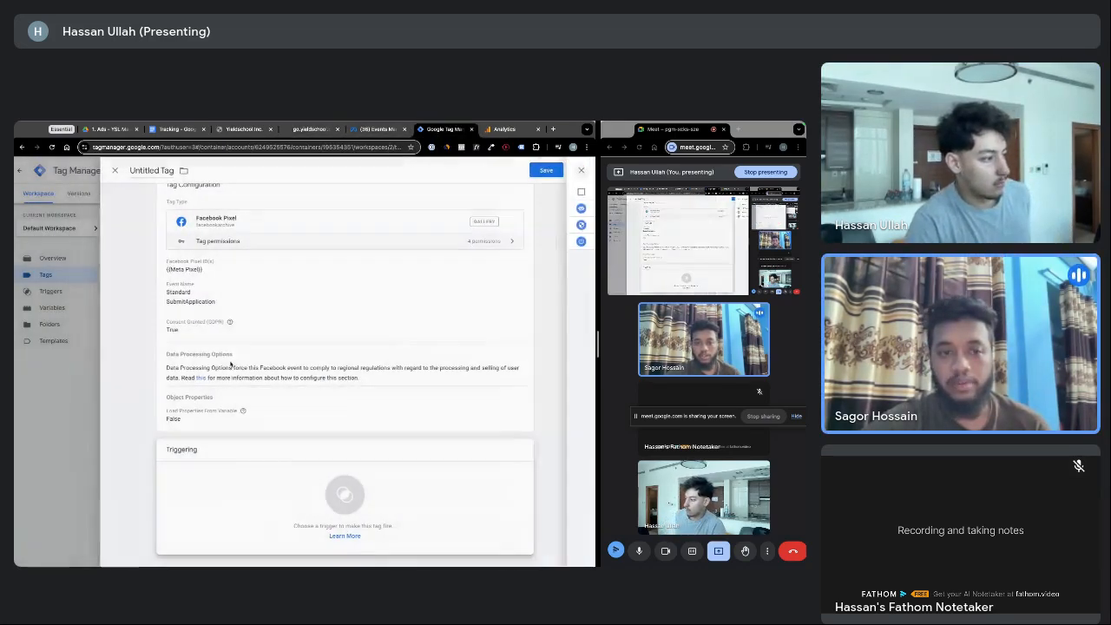
pyautogui.click(339, 496)
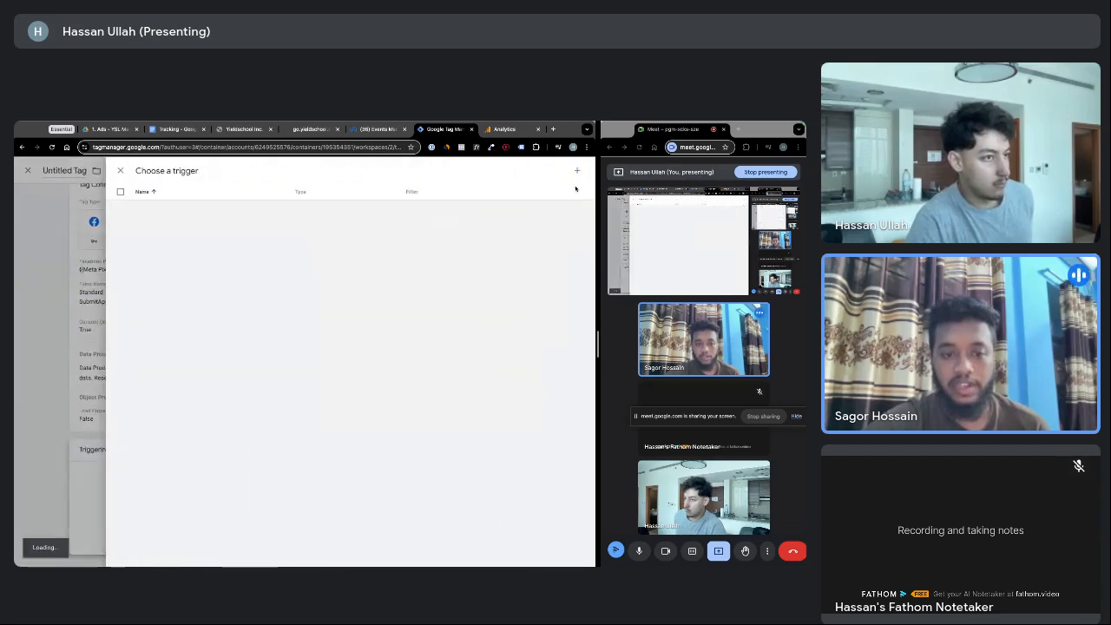
pyautogui.click(579, 175)
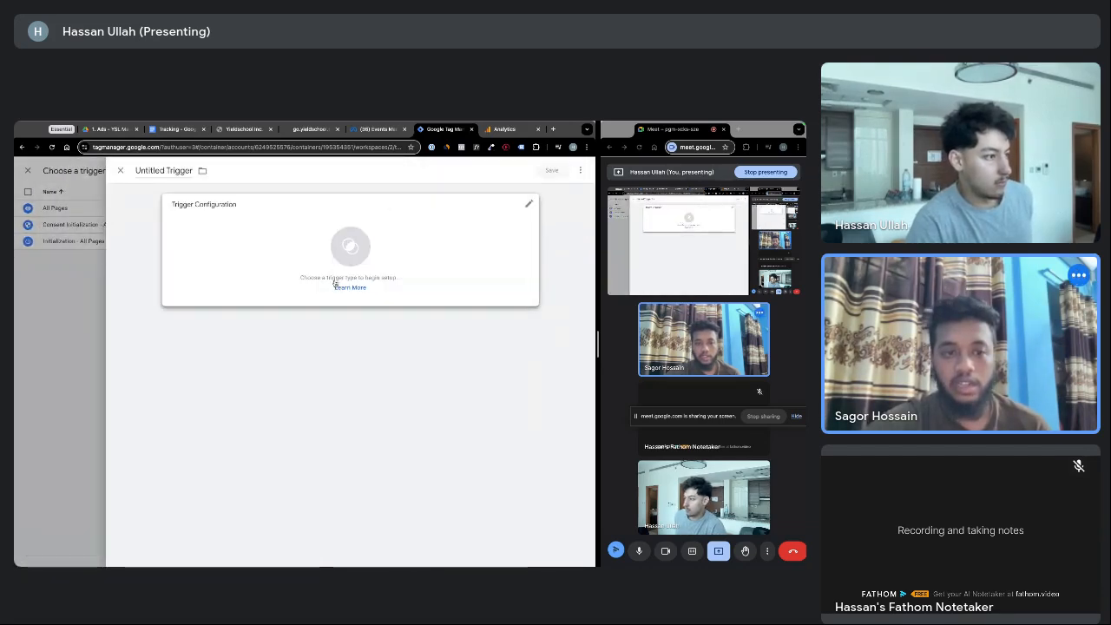
pyautogui.click(417, 240)
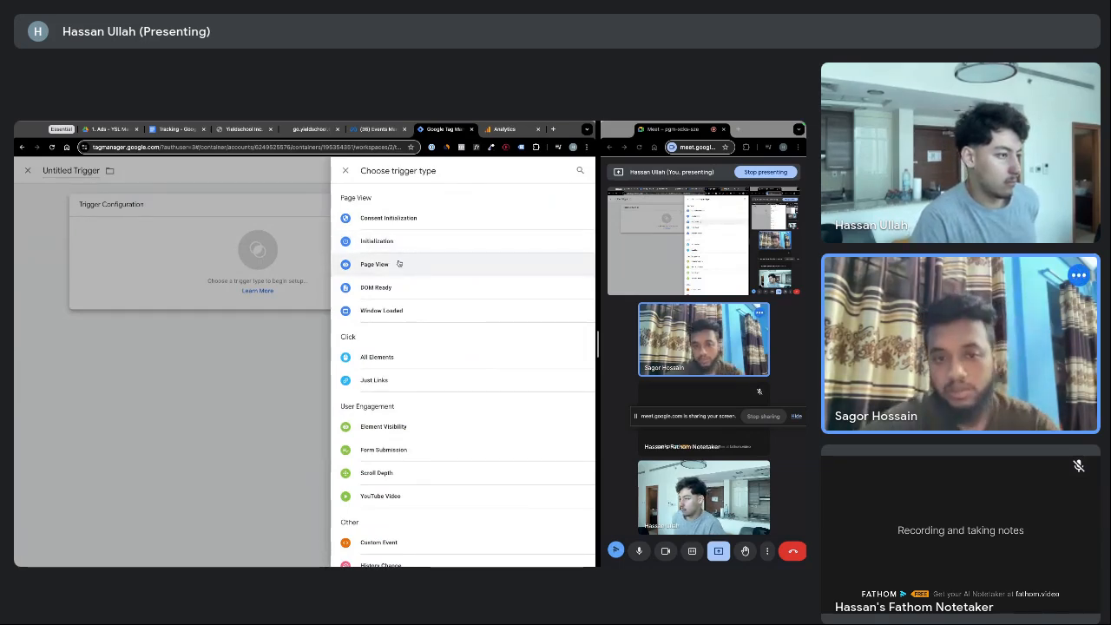
pyautogui.click(393, 264)
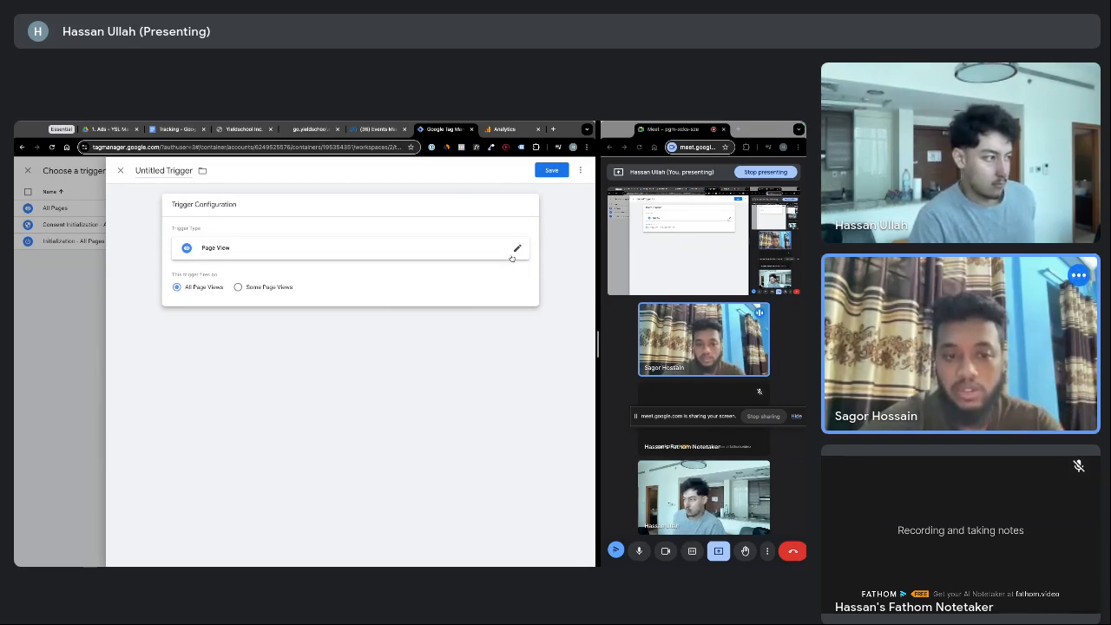
# Limit the trigger to Some Page Views where Page URL contains step2
pyautogui.click(240, 287)
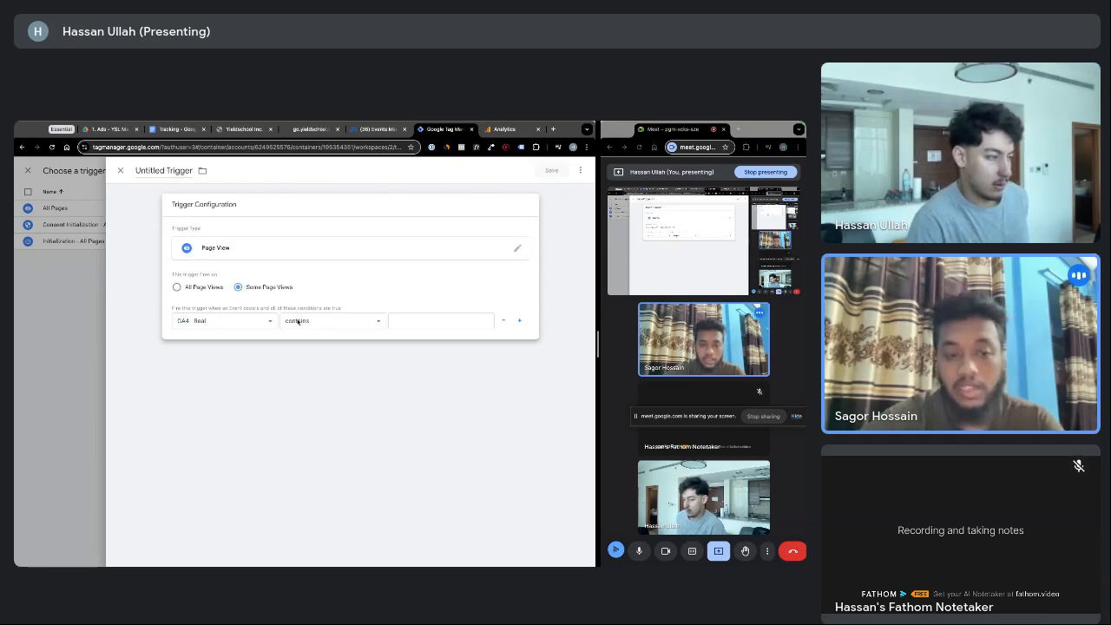
pyautogui.click(228, 322)
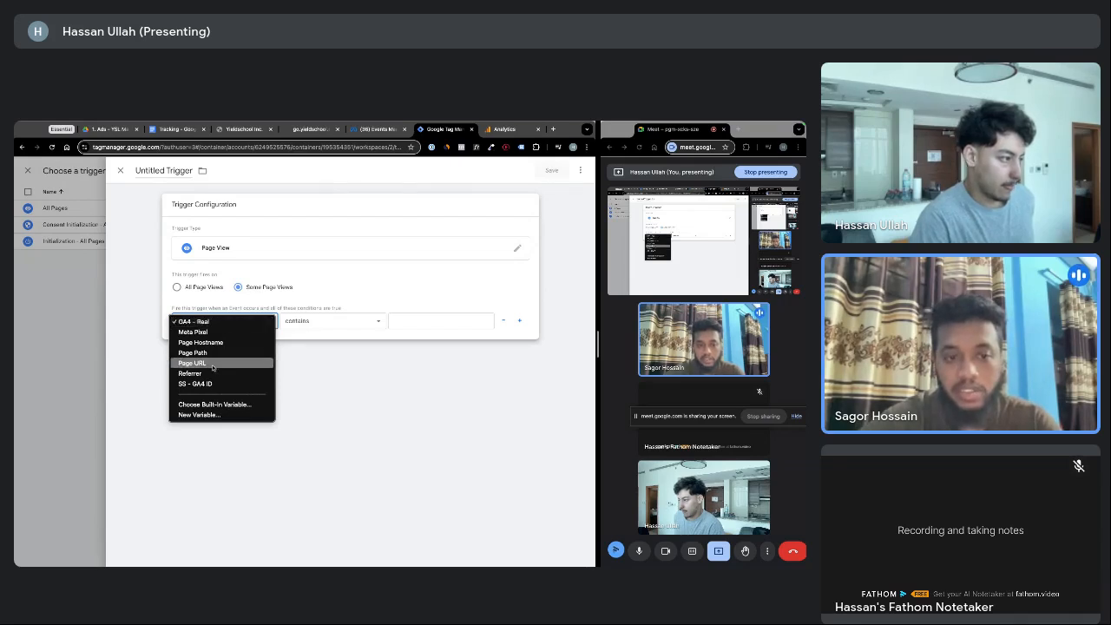
pyautogui.click(213, 364)
pyautogui.moveTo(194, 308); pyautogui.dragTo(311, 310)
pyautogui.click(310, 310)
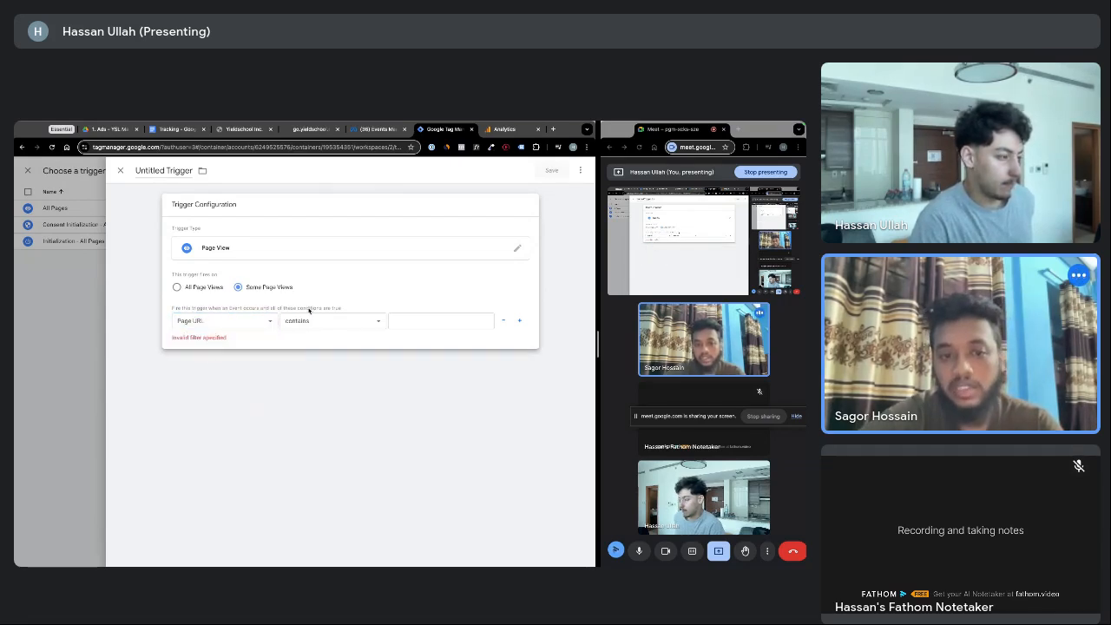
pyautogui.click(435, 322)
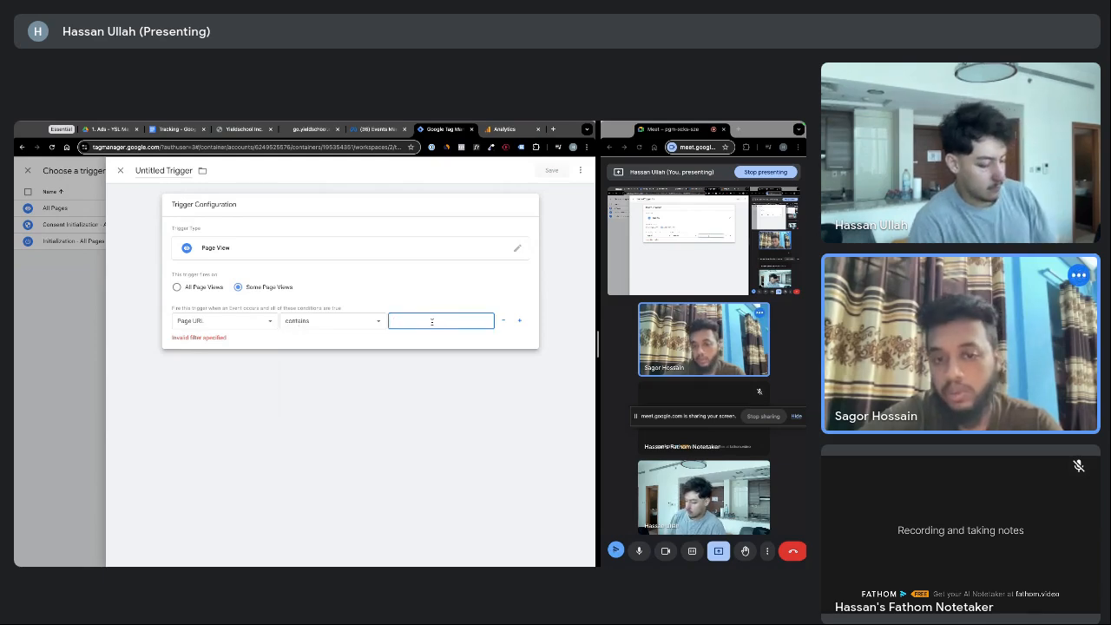
pyautogui.write('step2')
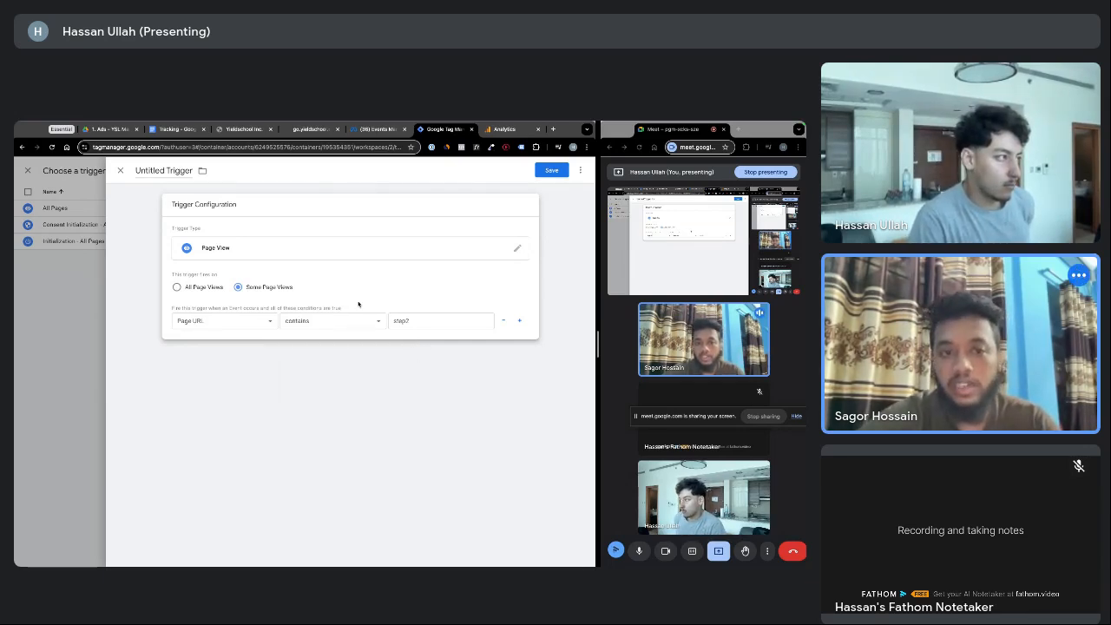
# Name the trigger 'Submit Application Trigger' and save it
pyautogui.click(156, 171)
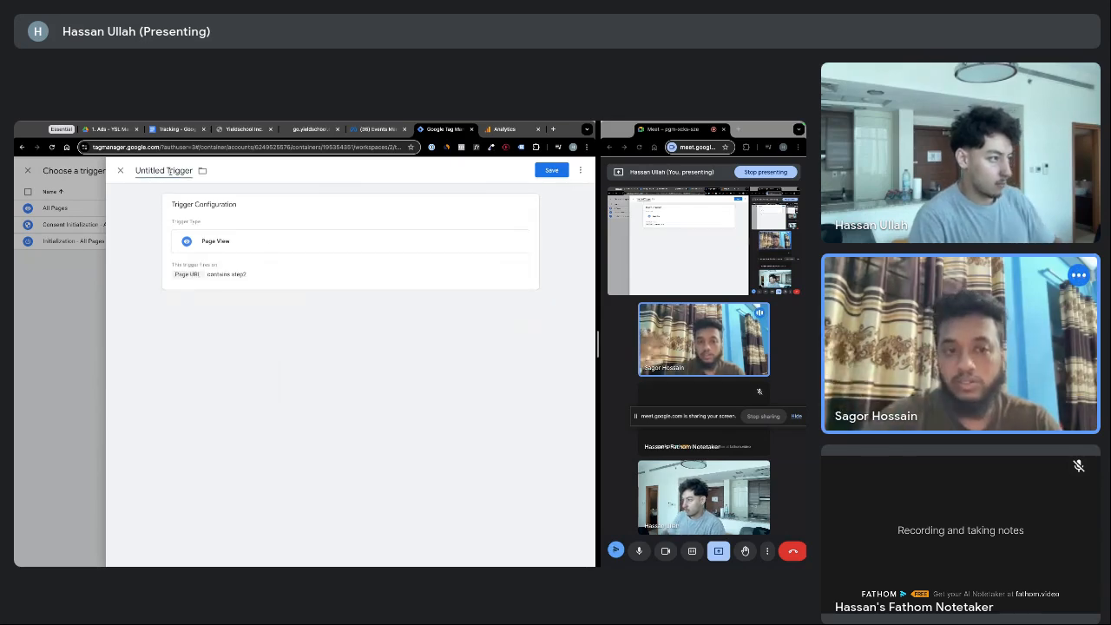
pyautogui.click(169, 172)
pyautogui.write('Submi')
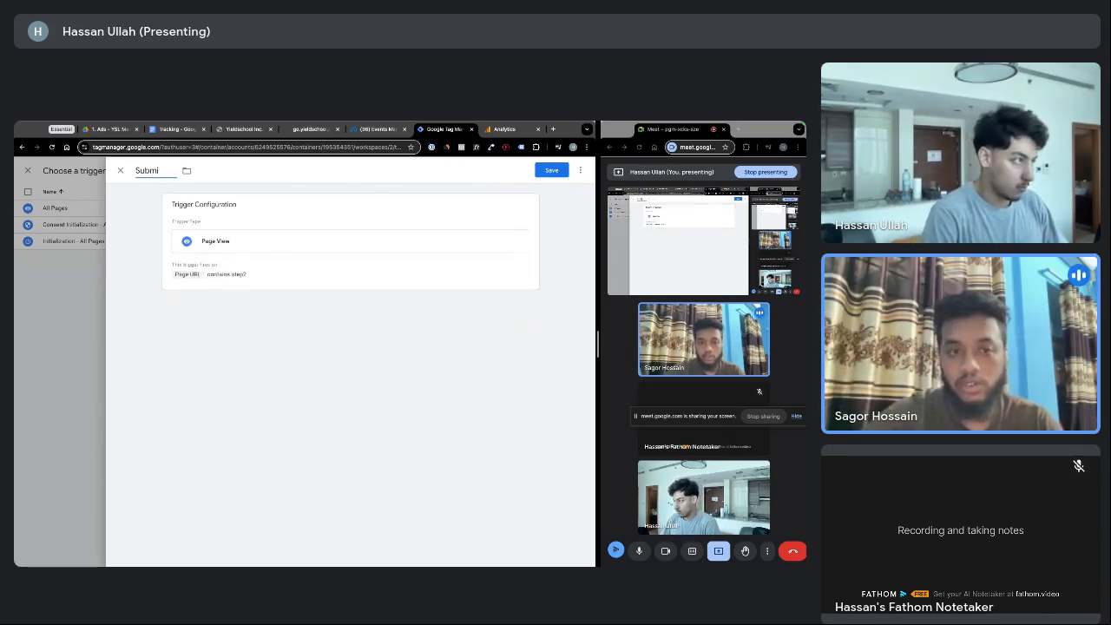
pyautogui.write('t Application')
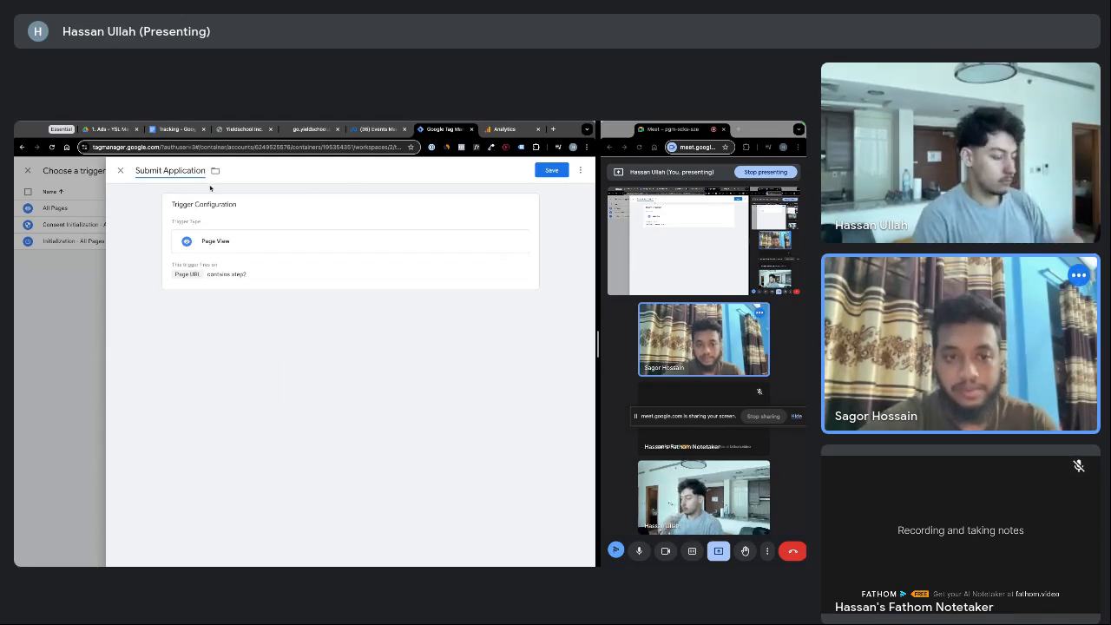
pyautogui.write(' Trigger')
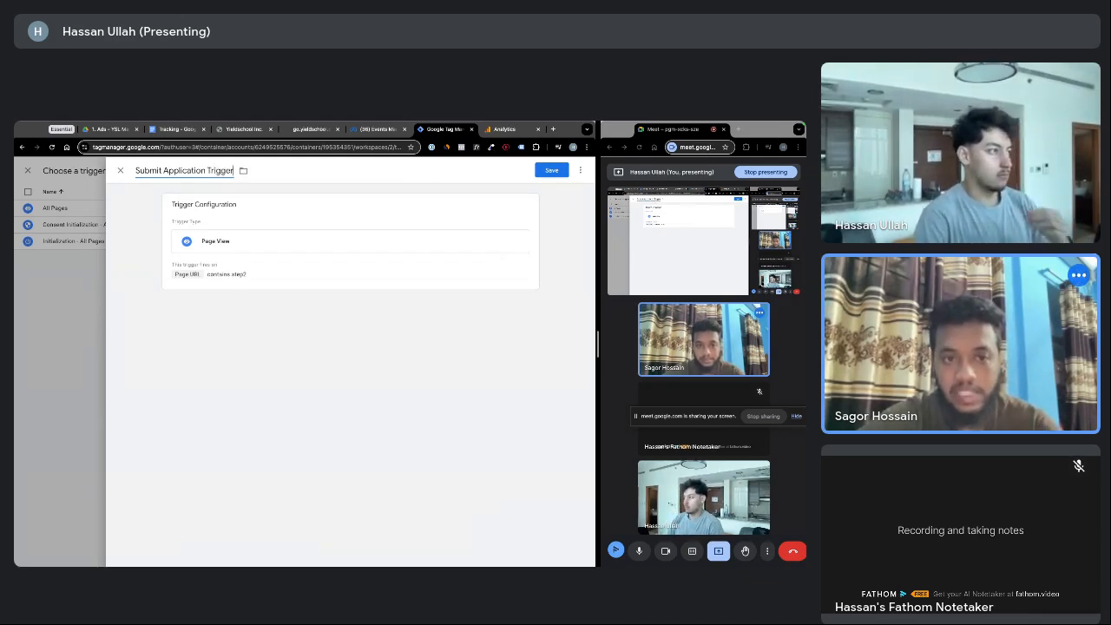
pyautogui.click(222, 191)
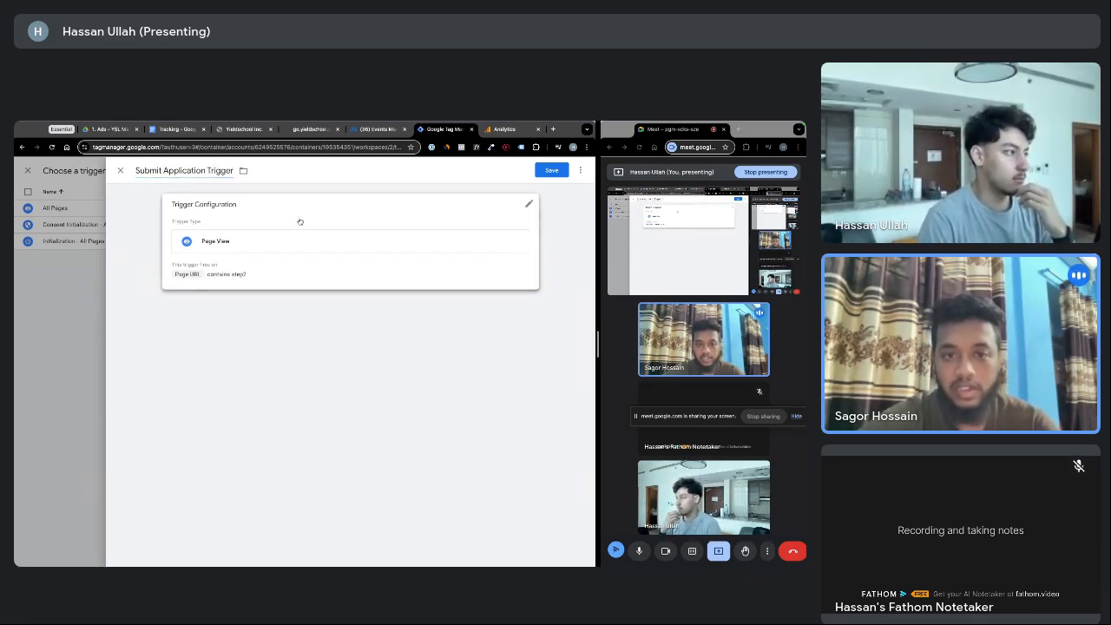
pyautogui.click(538, 171)
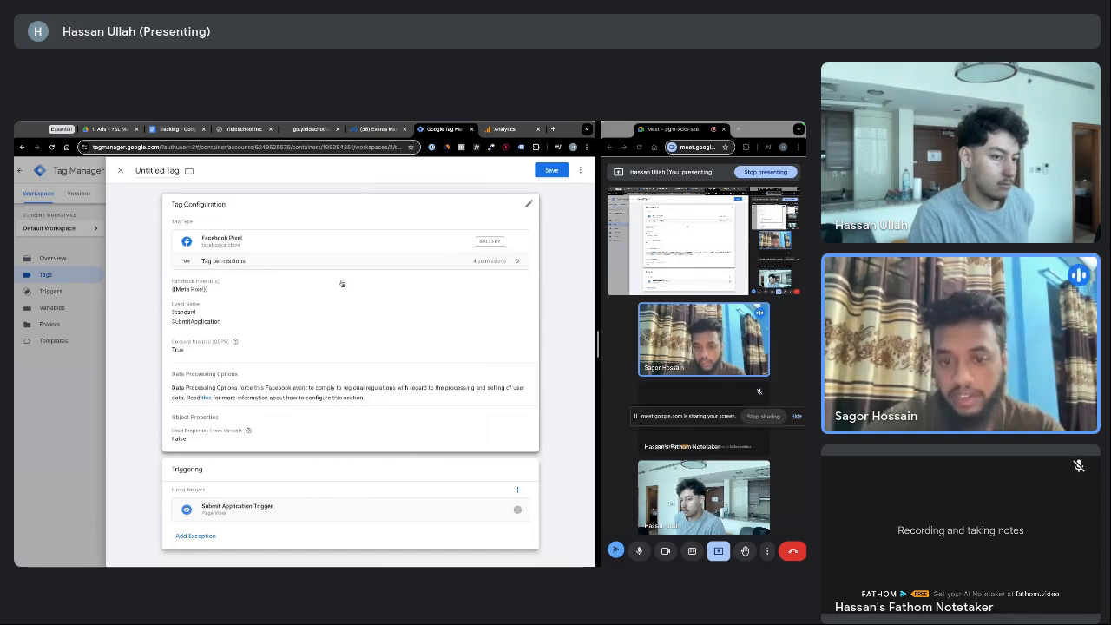
pyautogui.click(518, 491)
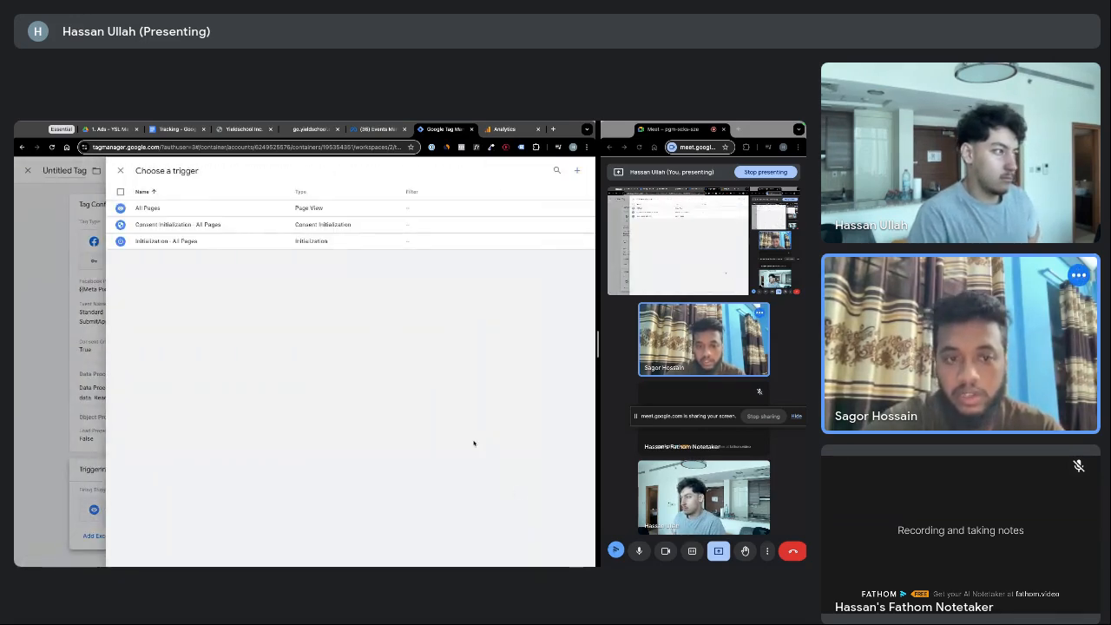
# Build another Page View trigger with the condition Page URL contains step2
pyautogui.click(576, 172)
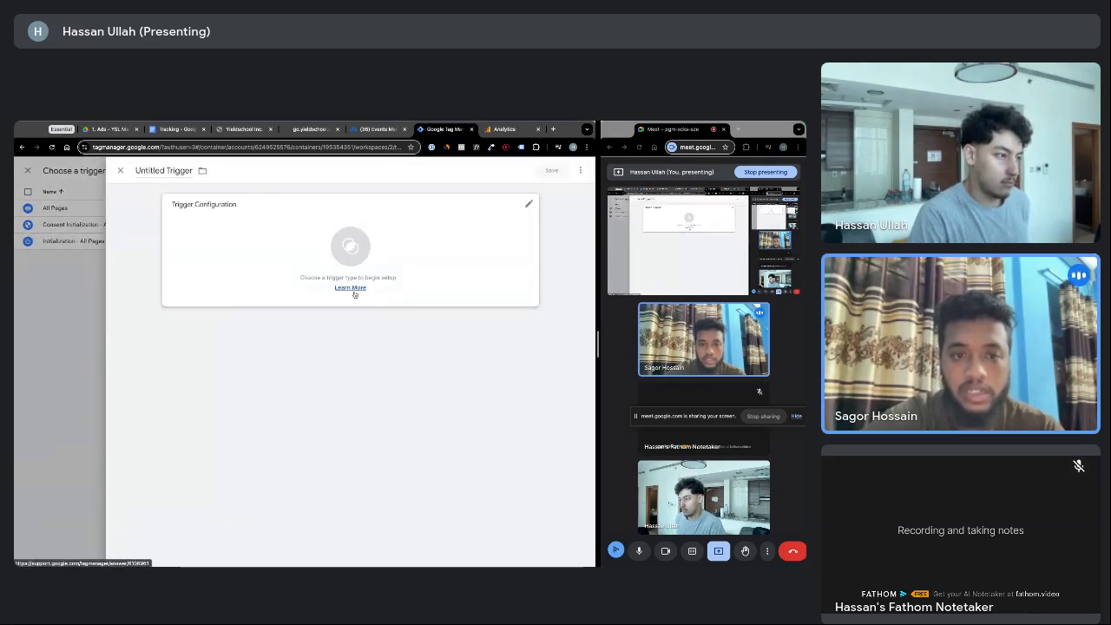
pyautogui.click(381, 266)
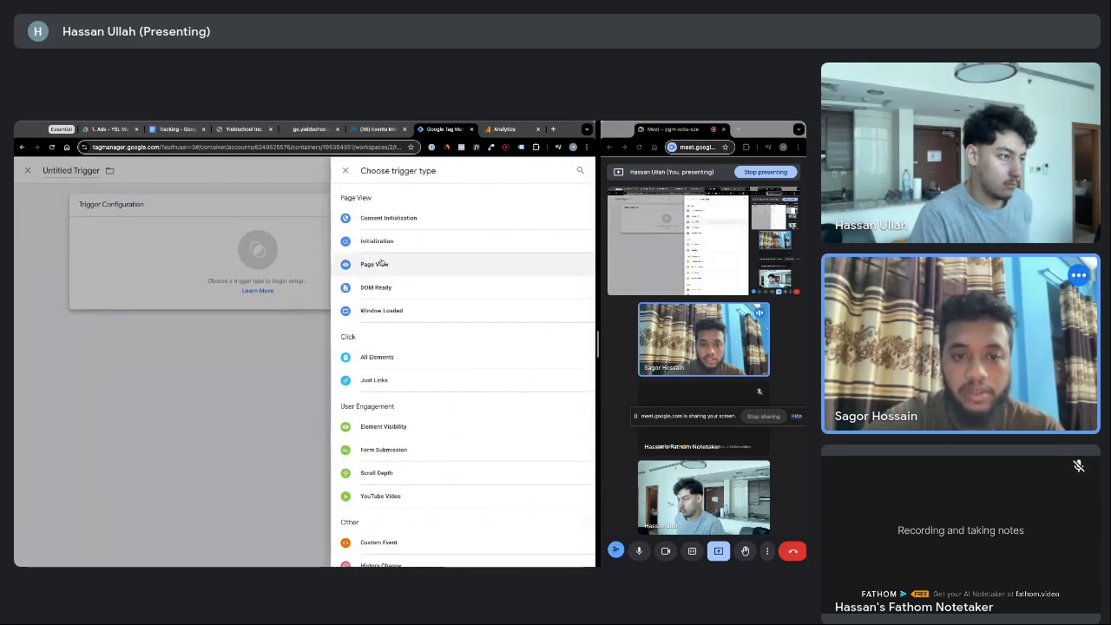
pyautogui.click(387, 267)
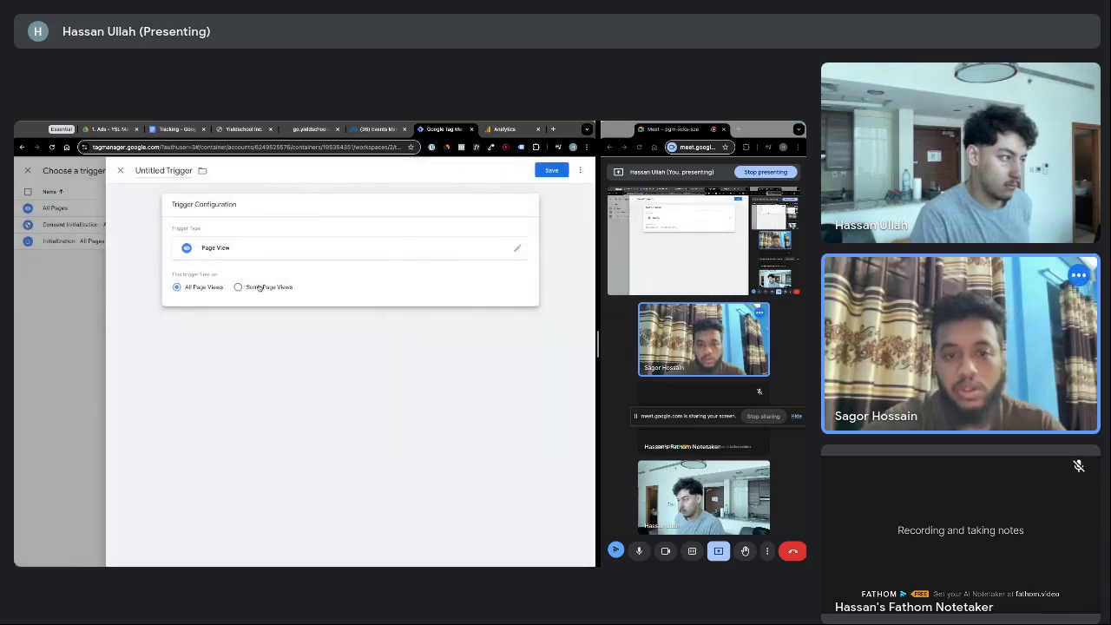
pyautogui.click(279, 251)
pyautogui.click(252, 274)
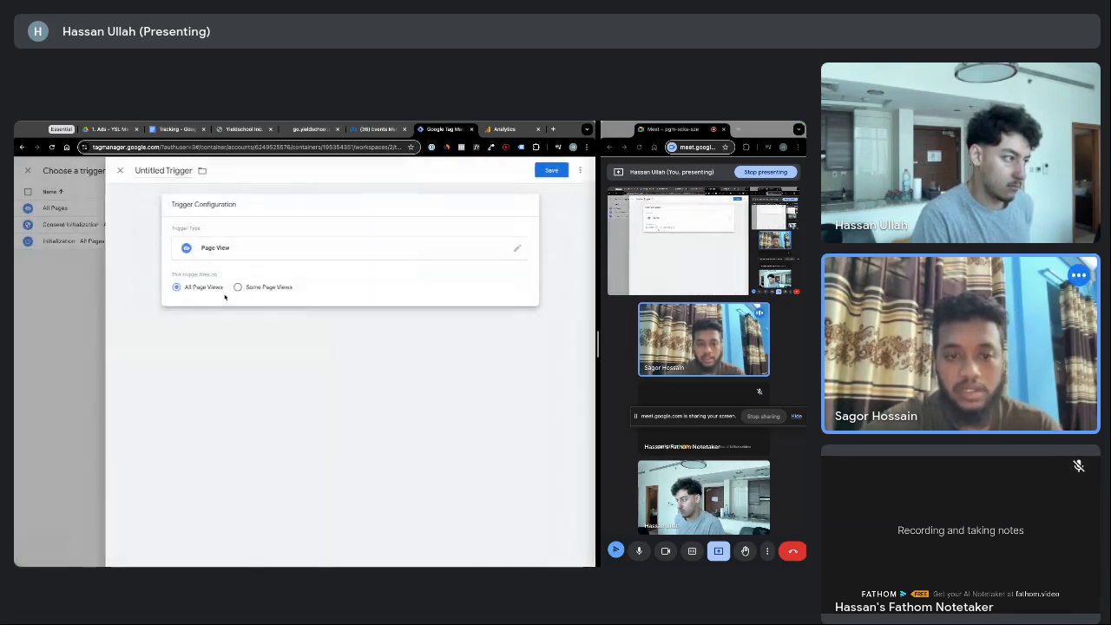
pyautogui.click(238, 289)
pyautogui.click(248, 322)
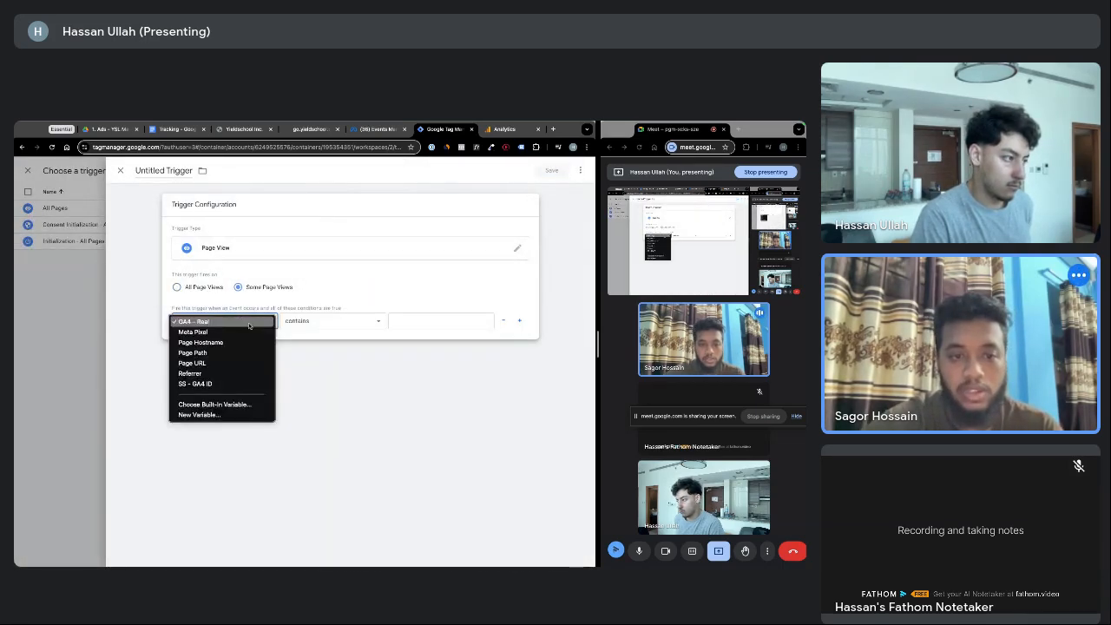
pyautogui.click(213, 363)
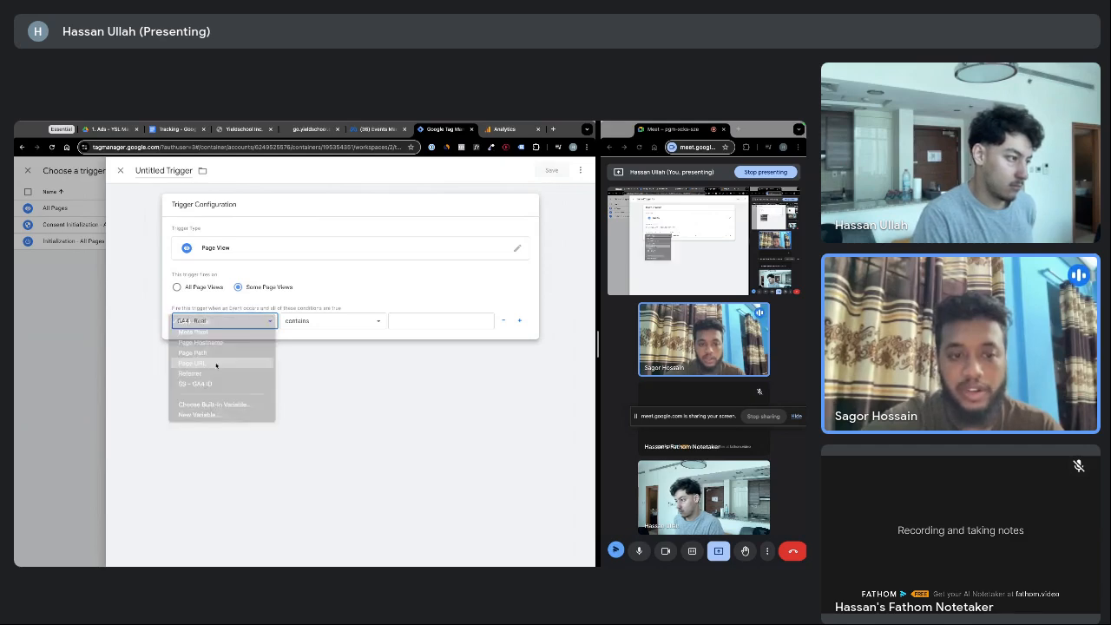
pyautogui.click(453, 319)
pyautogui.write('step2')
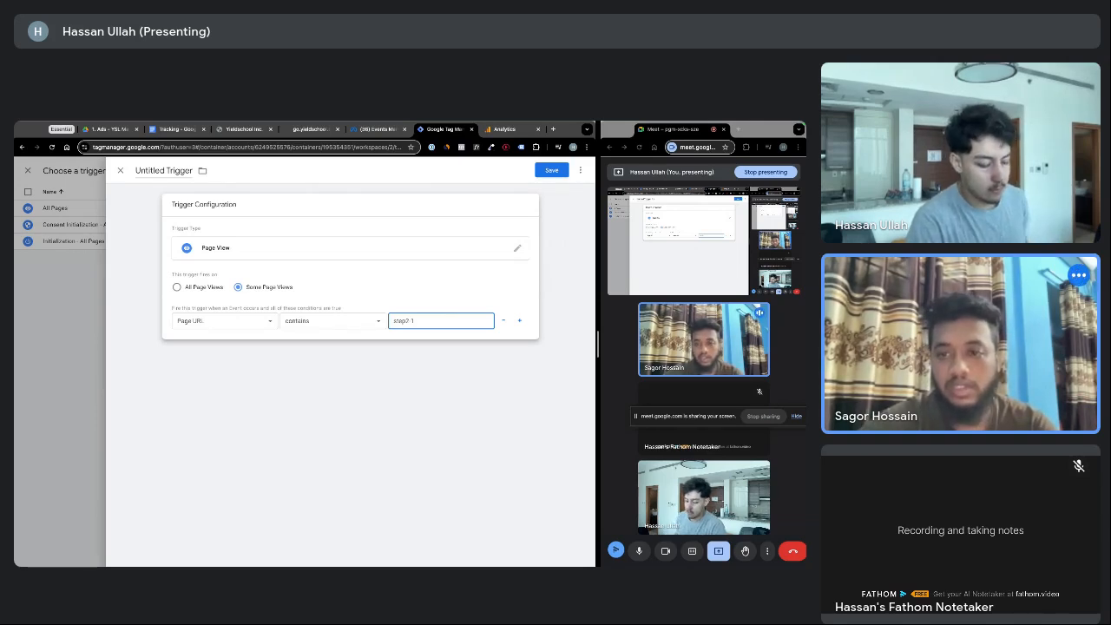
pyautogui.press('XF86AudioRaiseVolume')
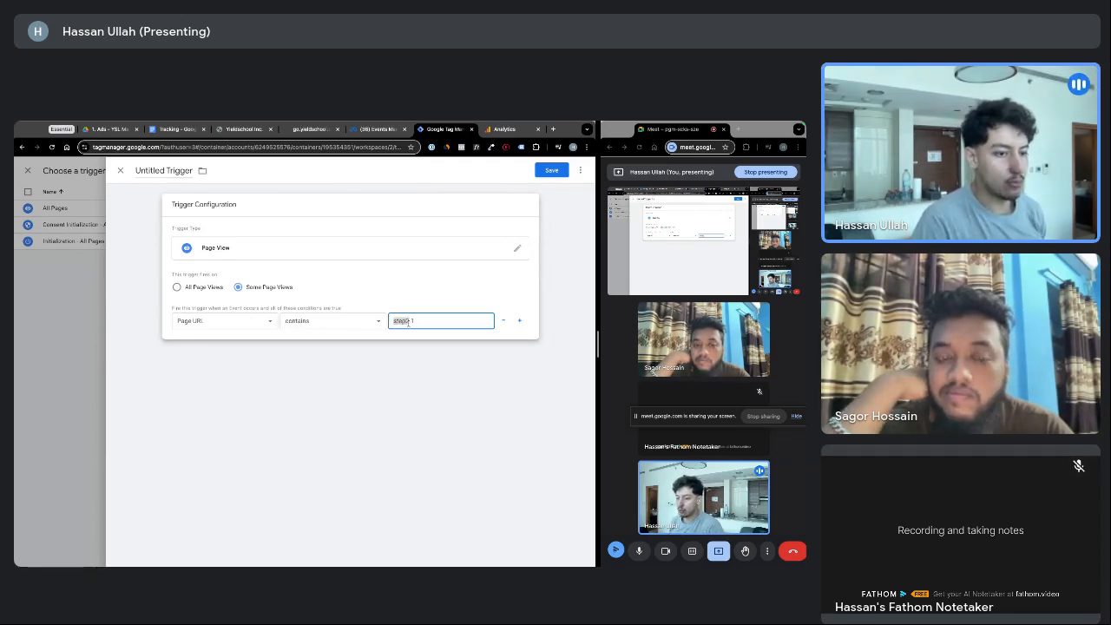
# Check the contains operator, then discard the unsaved duplicate trigger
pyautogui.moveTo(410, 322); pyautogui.dragTo(415, 321)
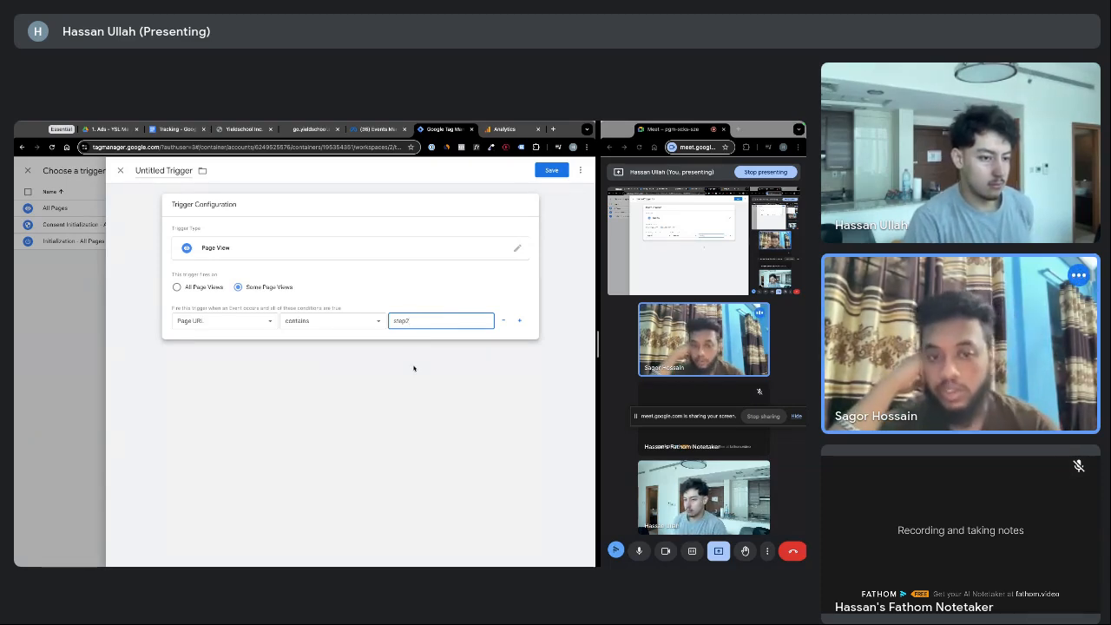
pyautogui.click(330, 321)
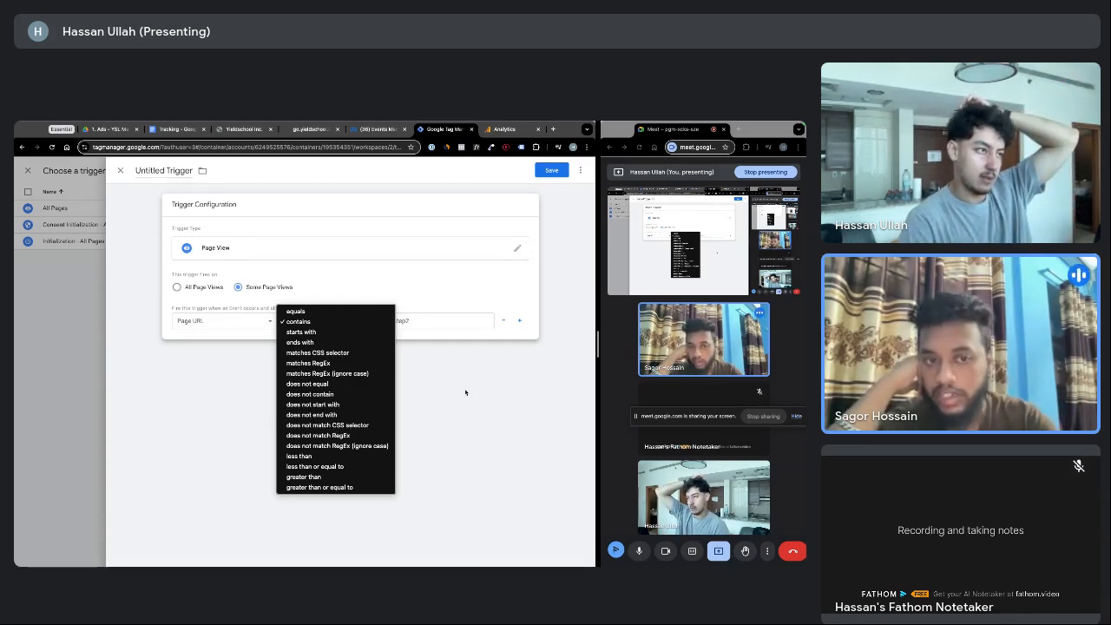
pyautogui.click(444, 372)
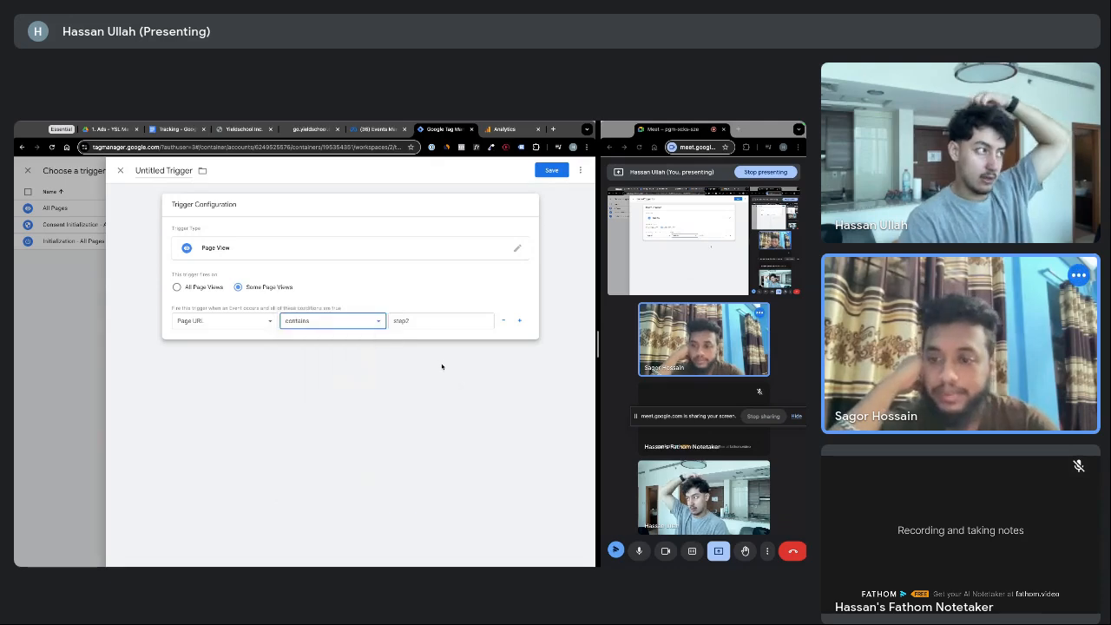
pyautogui.click(120, 170)
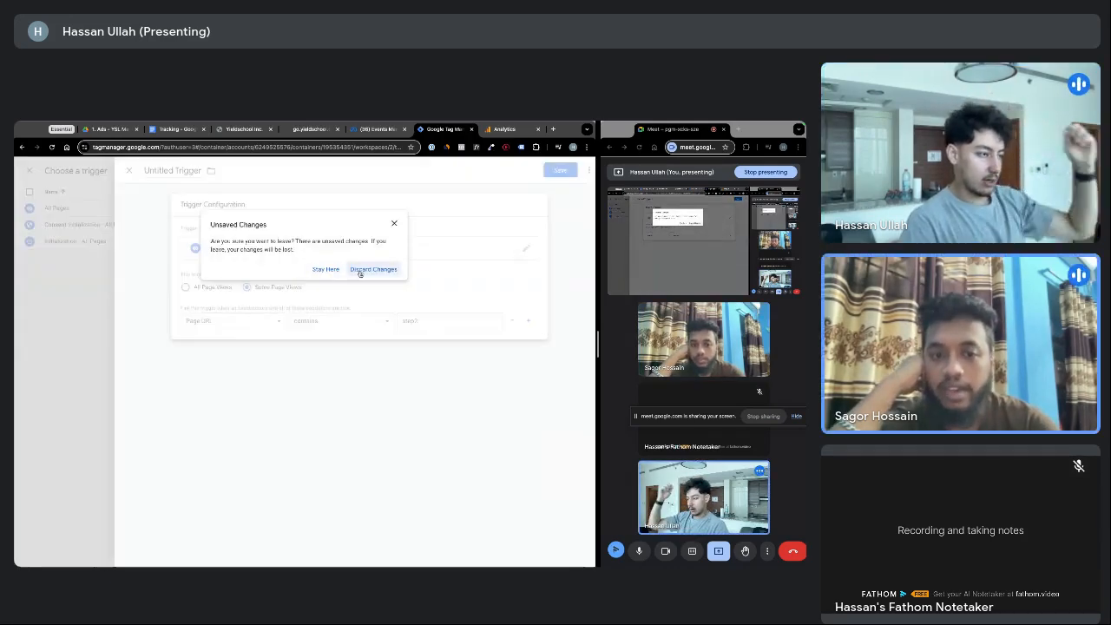
pyautogui.click(360, 269)
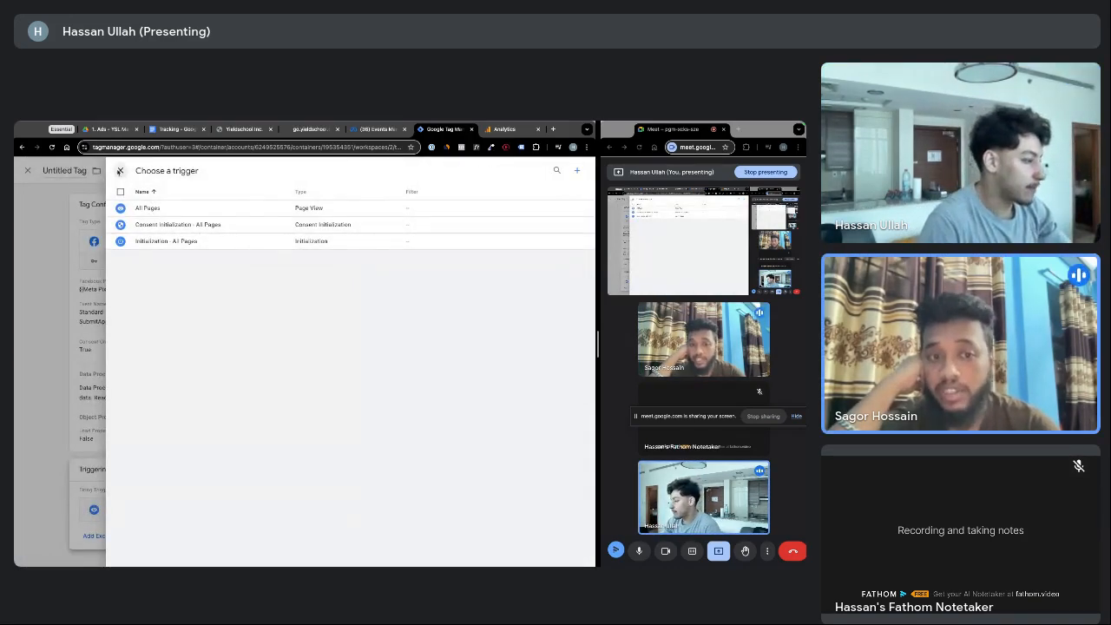
# Open the existing Submit Application Trigger's configuration for editing
pyautogui.click(120, 170)
pyautogui.click(383, 512)
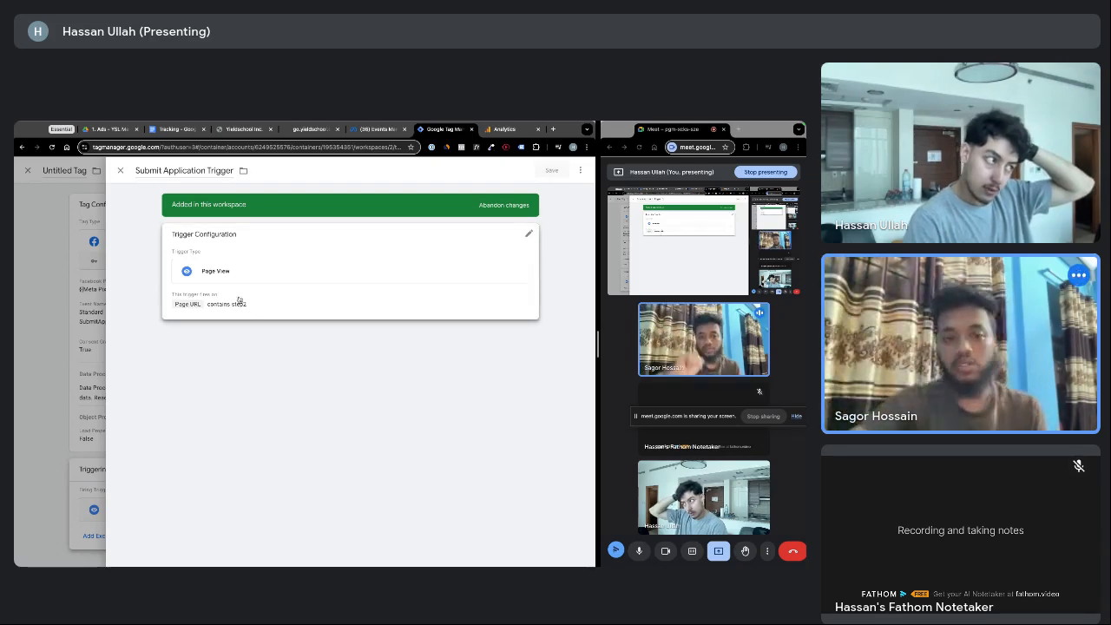
pyautogui.click(226, 271)
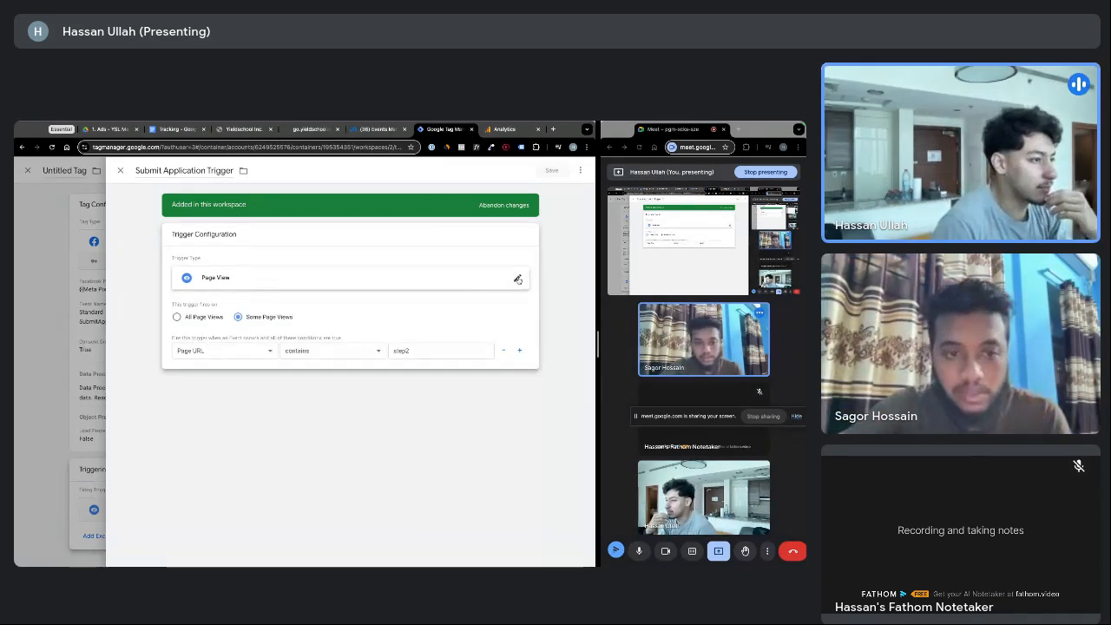
pyautogui.click(516, 280)
pyautogui.click(218, 299)
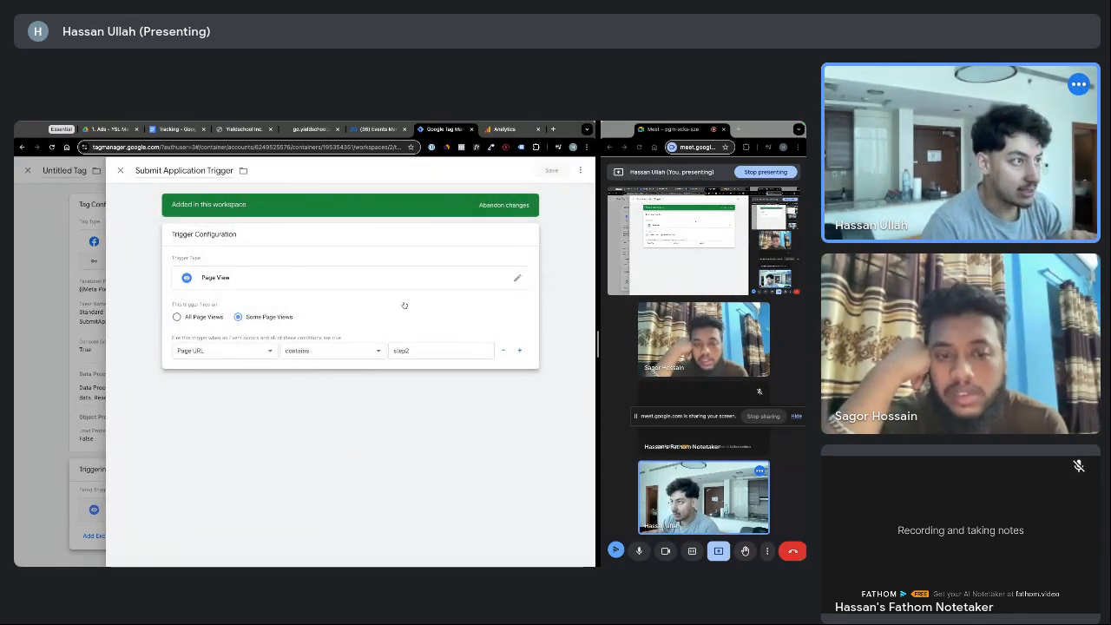
# In GoHighLevel, inspect the Book Call - Qualified page path and close without saving
pyautogui.click(310, 129)
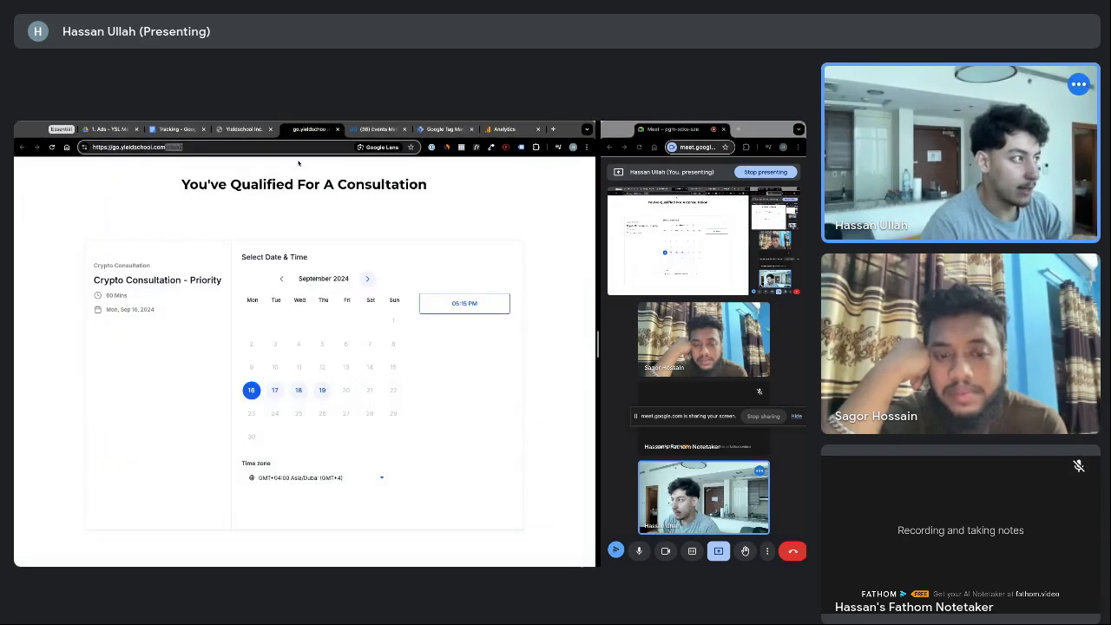
pyautogui.click(243, 128)
pyautogui.click(331, 434)
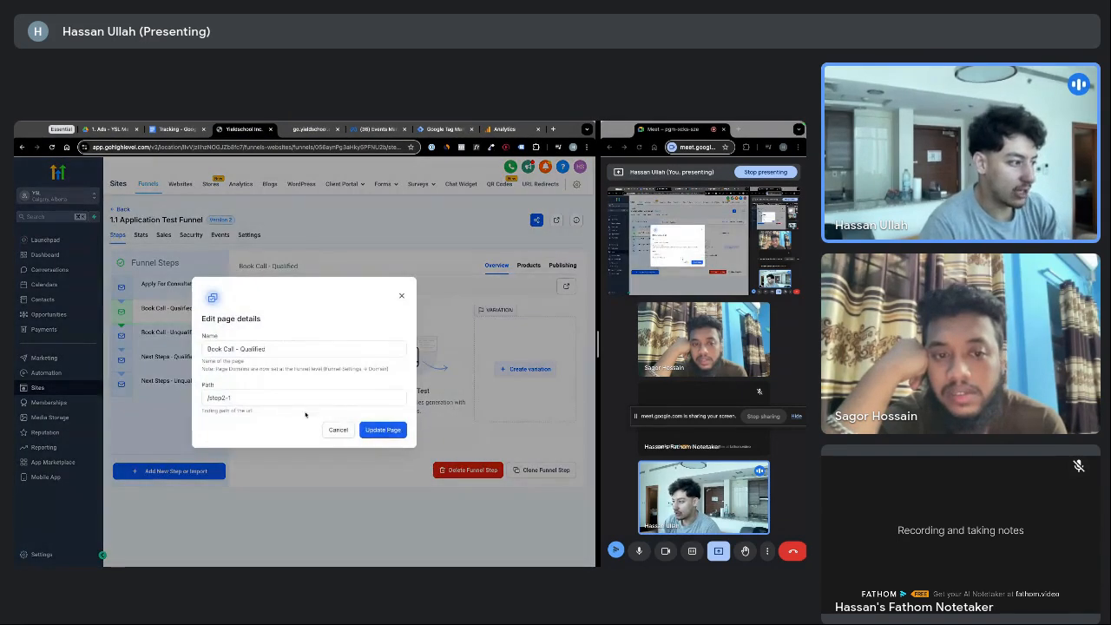
pyautogui.click(230, 398)
pyautogui.write('-')
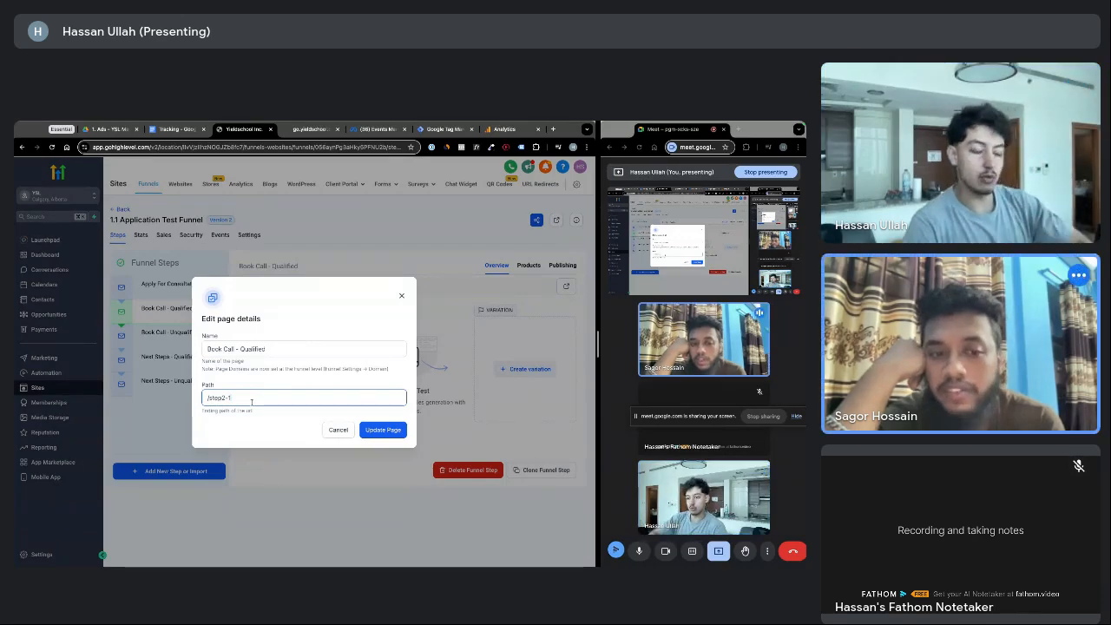
pyautogui.click(338, 430)
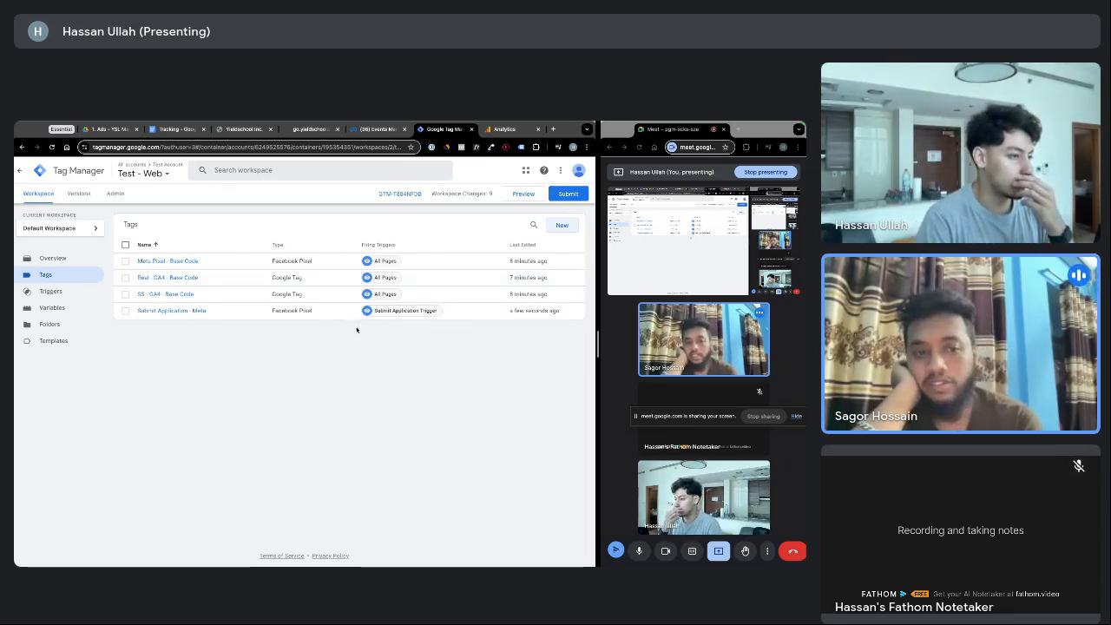
# Start a new tag, change its type from Google Tag to GA4 Event, and use {{SS - GA4 ID}} as Measurement ID
pyautogui.click(562, 228)
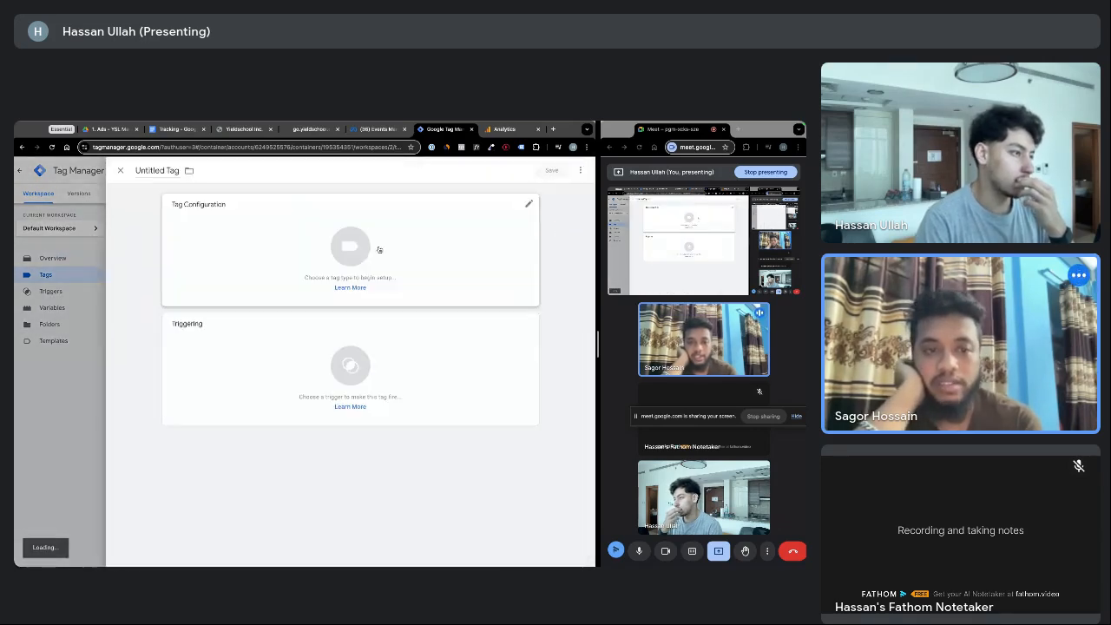
pyautogui.click(419, 243)
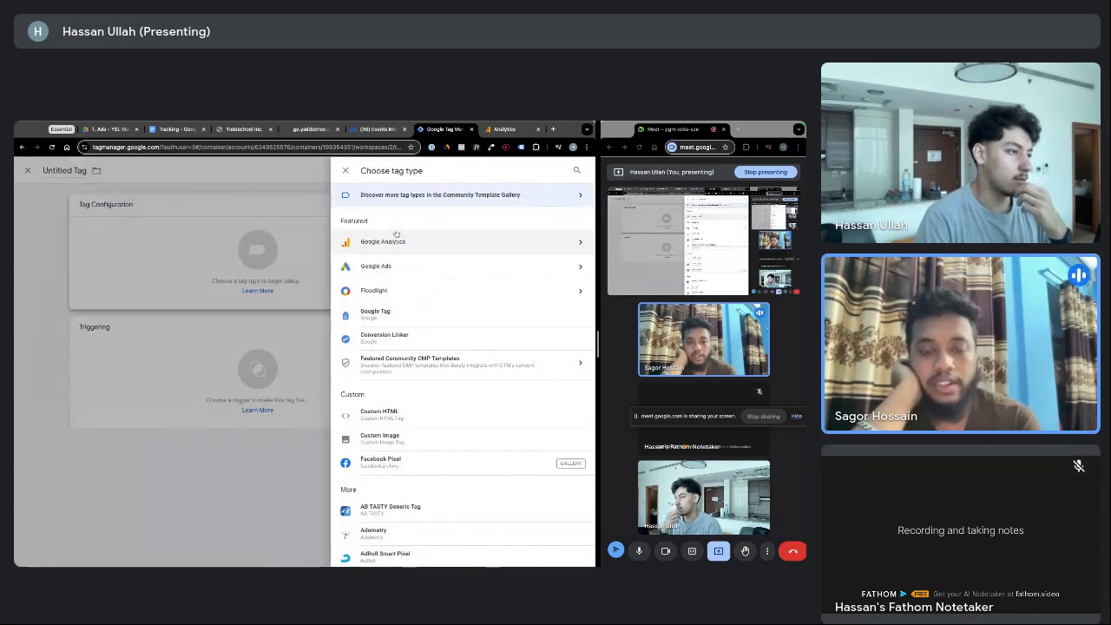
pyautogui.click(396, 242)
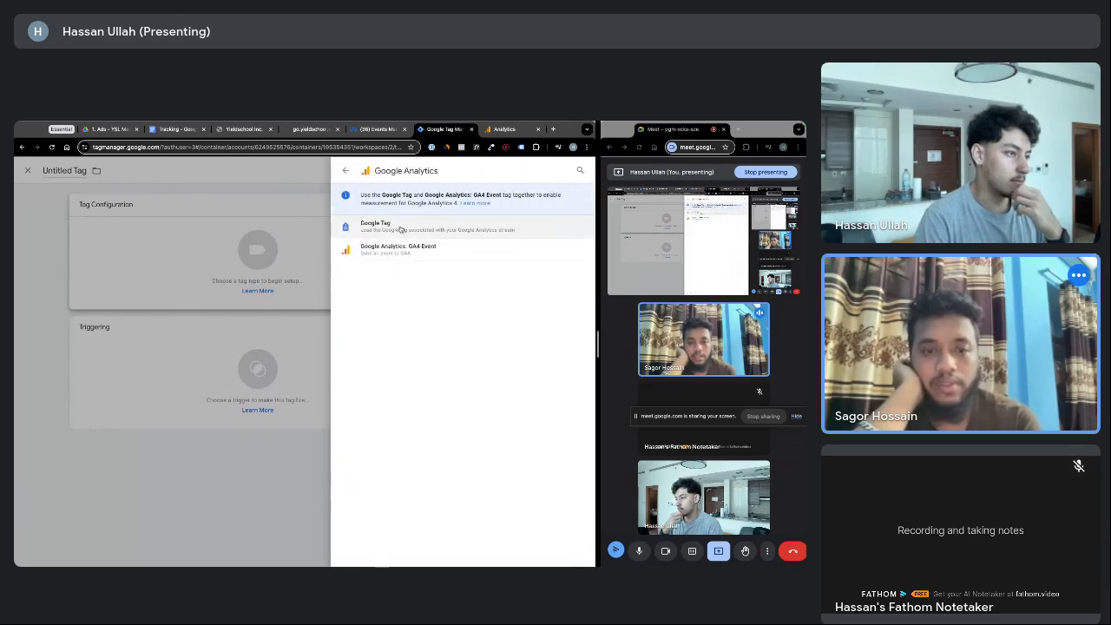
pyautogui.click(401, 228)
pyautogui.click(250, 292)
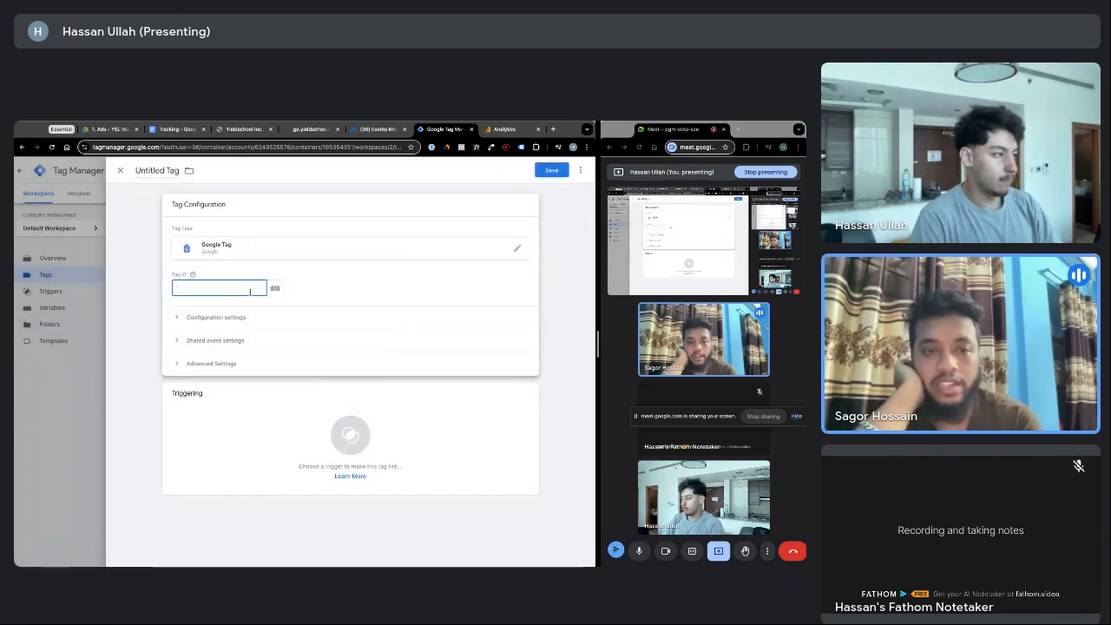
pyautogui.click(285, 251)
pyautogui.click(437, 247)
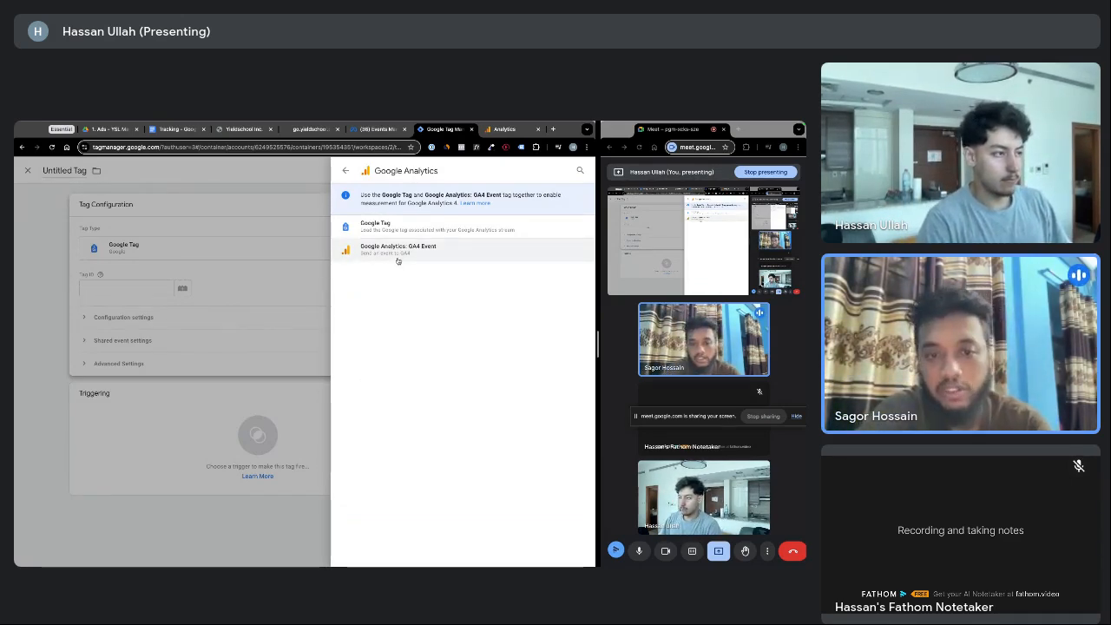
pyautogui.click(397, 260)
pyautogui.click(273, 293)
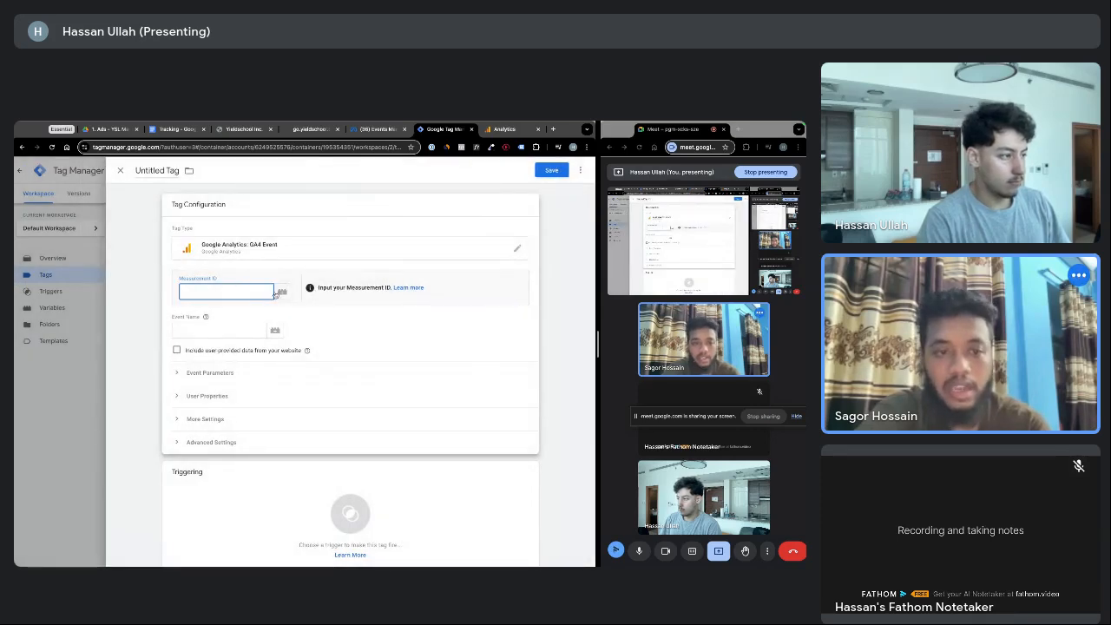
pyautogui.click(277, 293)
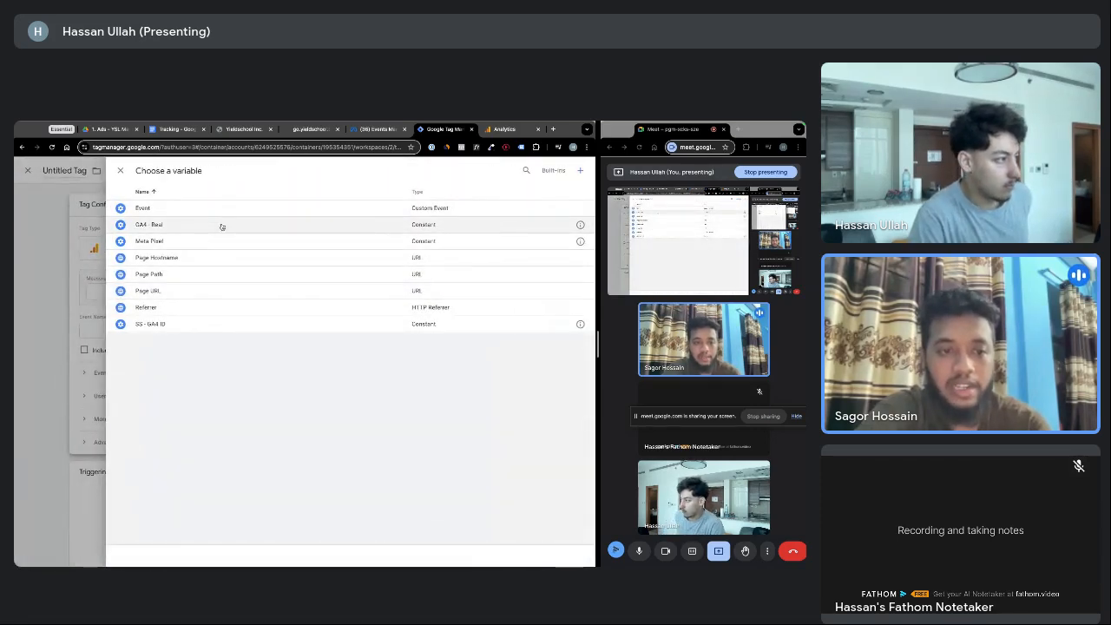
pyautogui.click(213, 324)
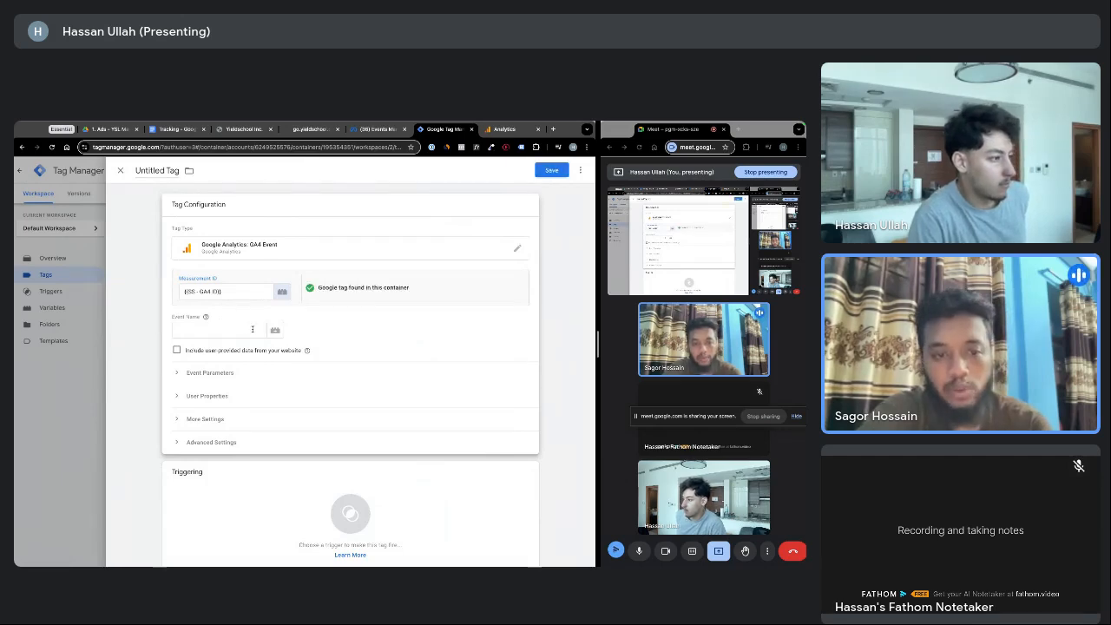
# Enter 'Submit Application - ga4' as the GA4 event name
pyautogui.click(246, 328)
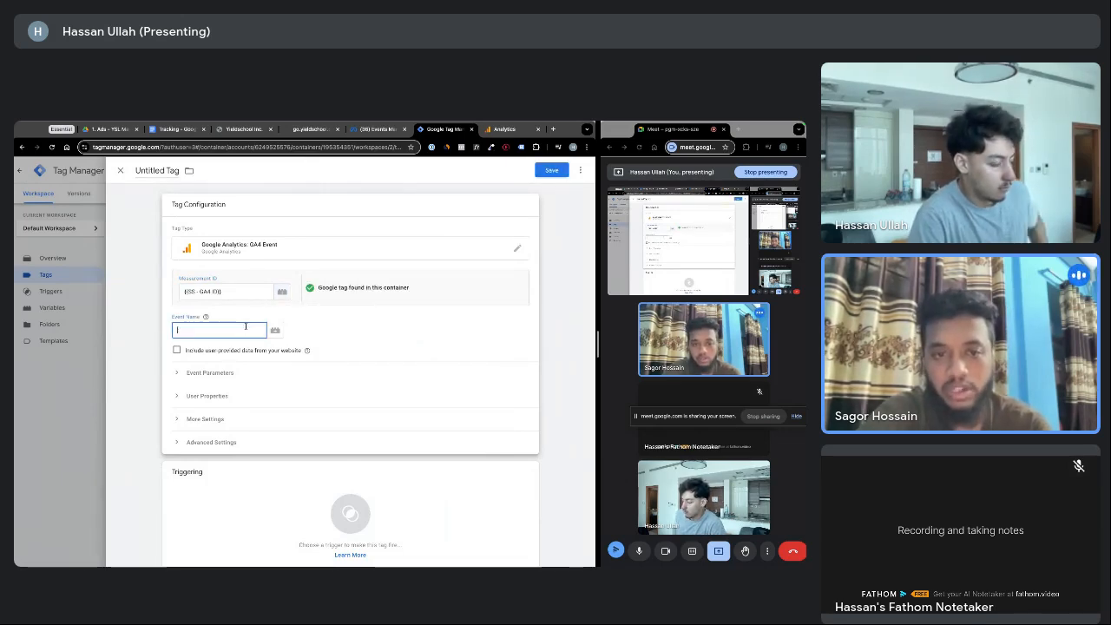
pyautogui.write('Submit A')
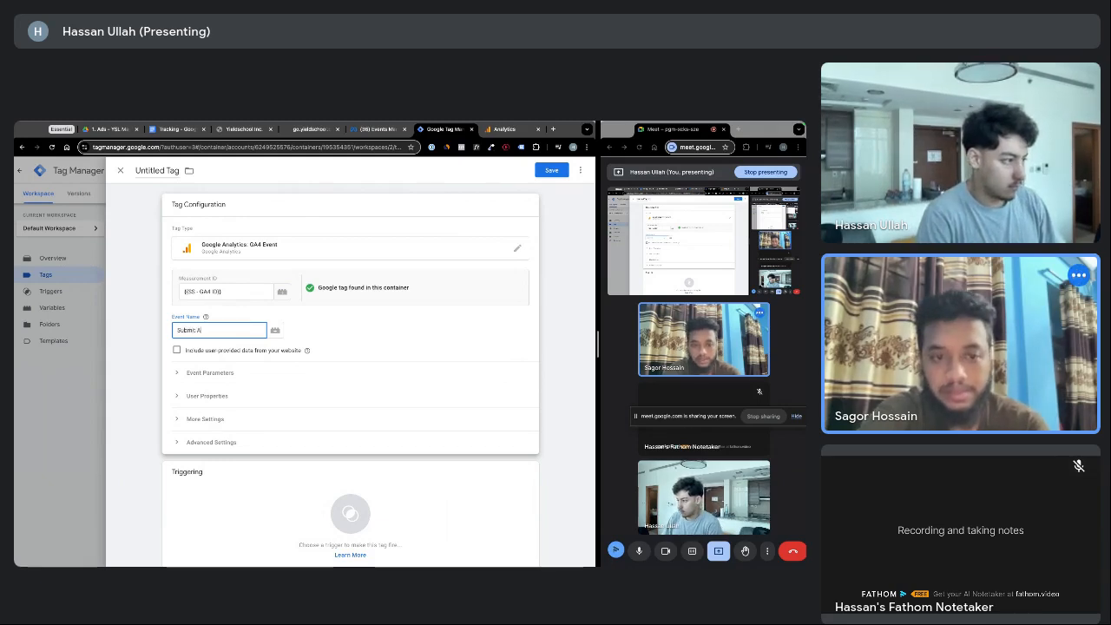
pyautogui.write('pplication -')
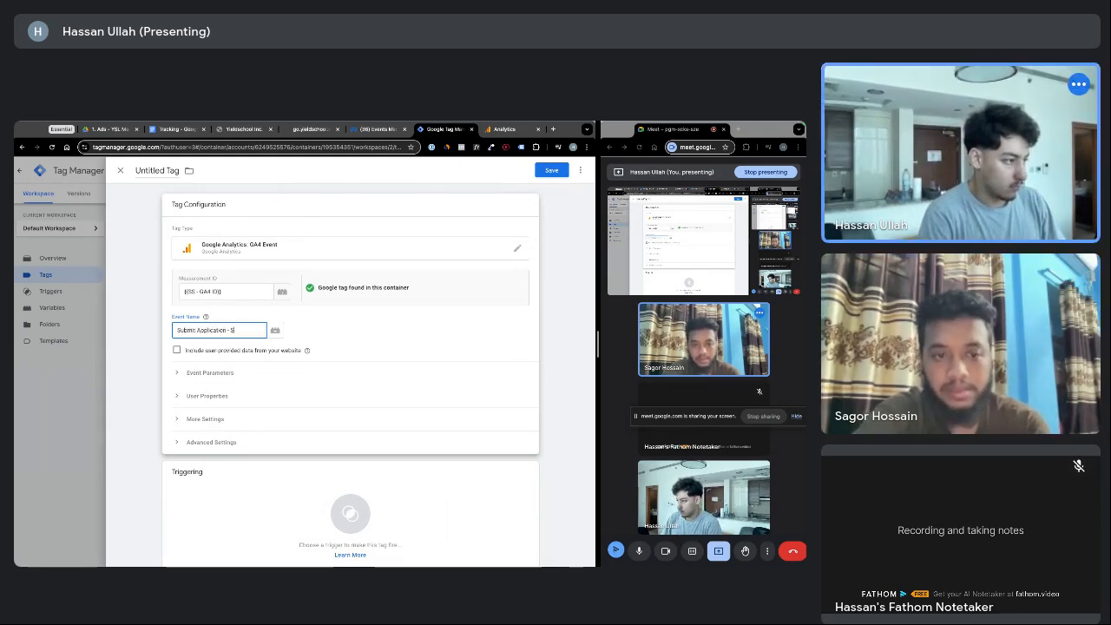
pyautogui.write(' SS G')
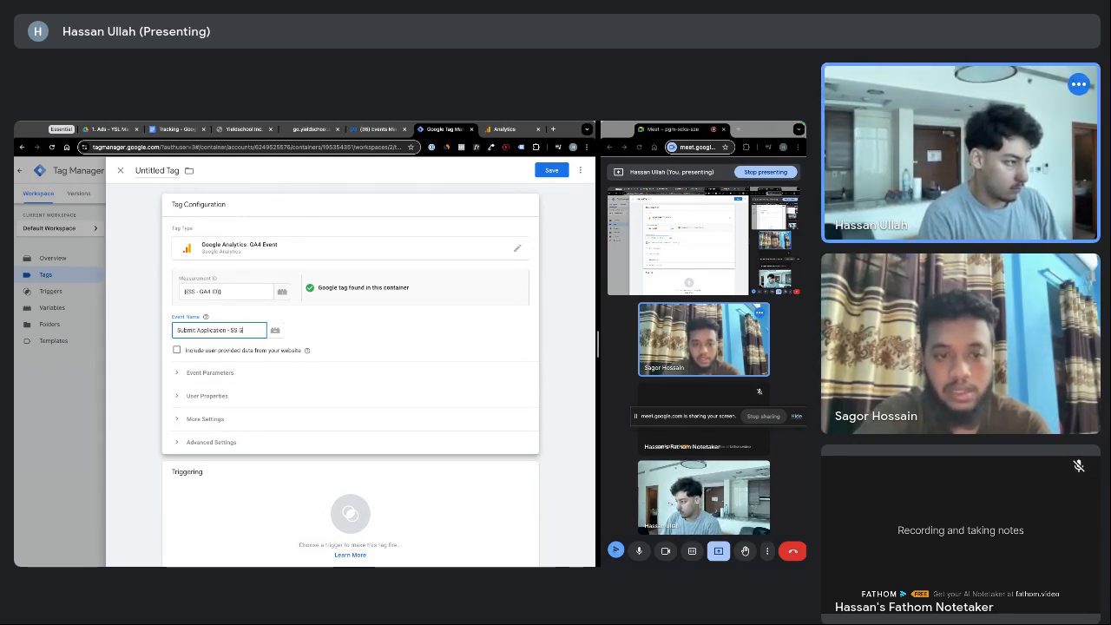
pyautogui.write('A')
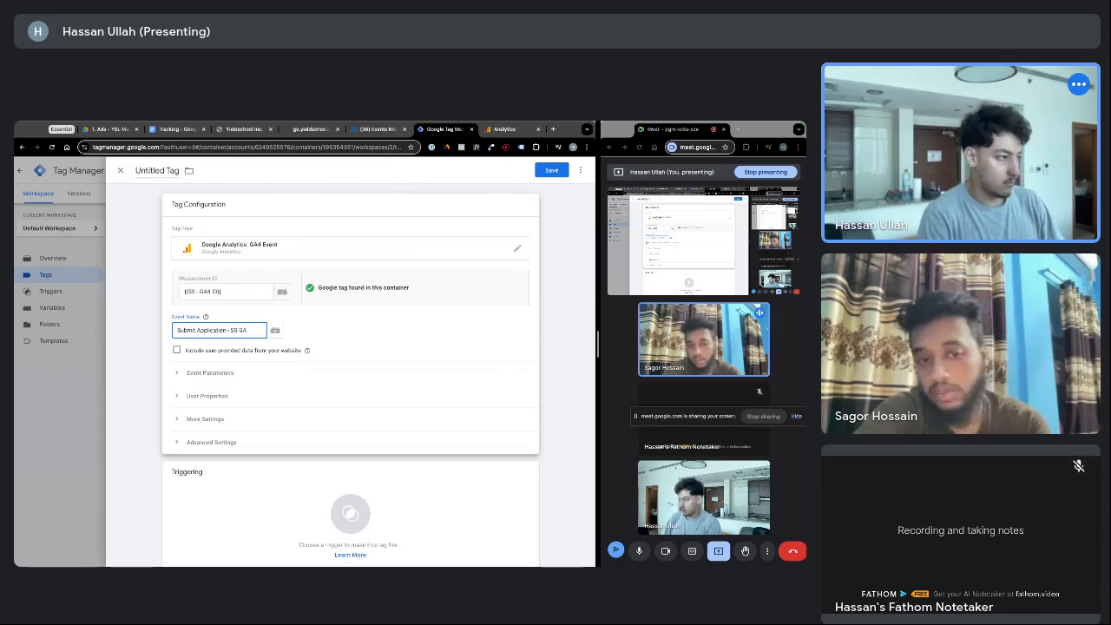
pyautogui.press('BackSpace')
pyautogui.press('BackSpace')
pyautogui.press('BackSpace')
pyautogui.press('BackSpace')
pyautogui.press('BackSpace')
pyautogui.press('BackSpace')
pyautogui.press('BackSpace')
pyautogui.press('BackSpace')
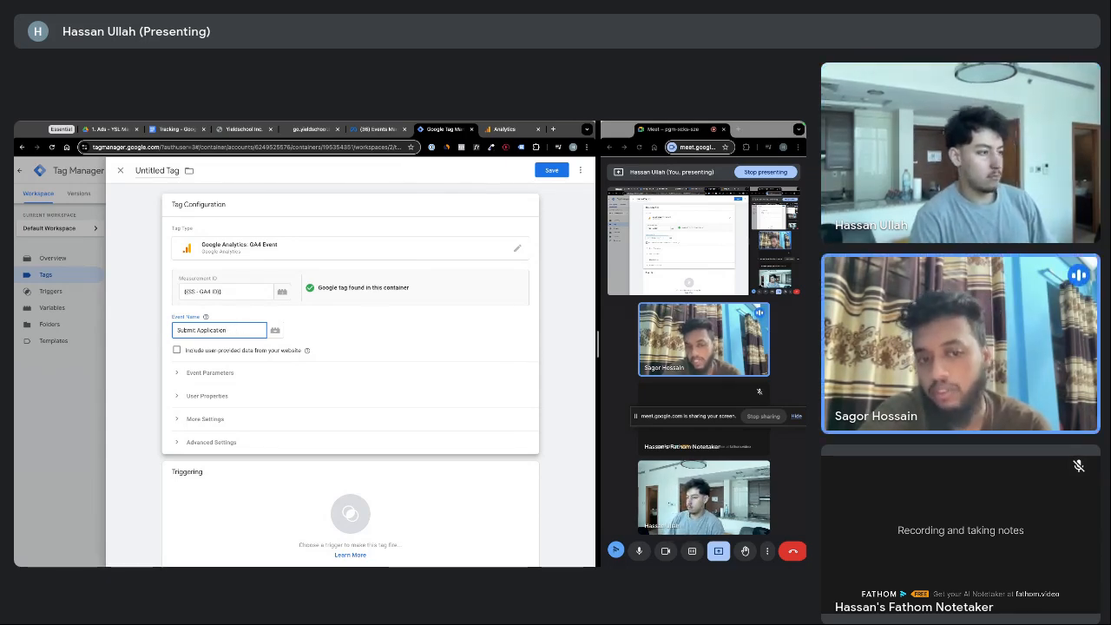
pyautogui.click(304, 332)
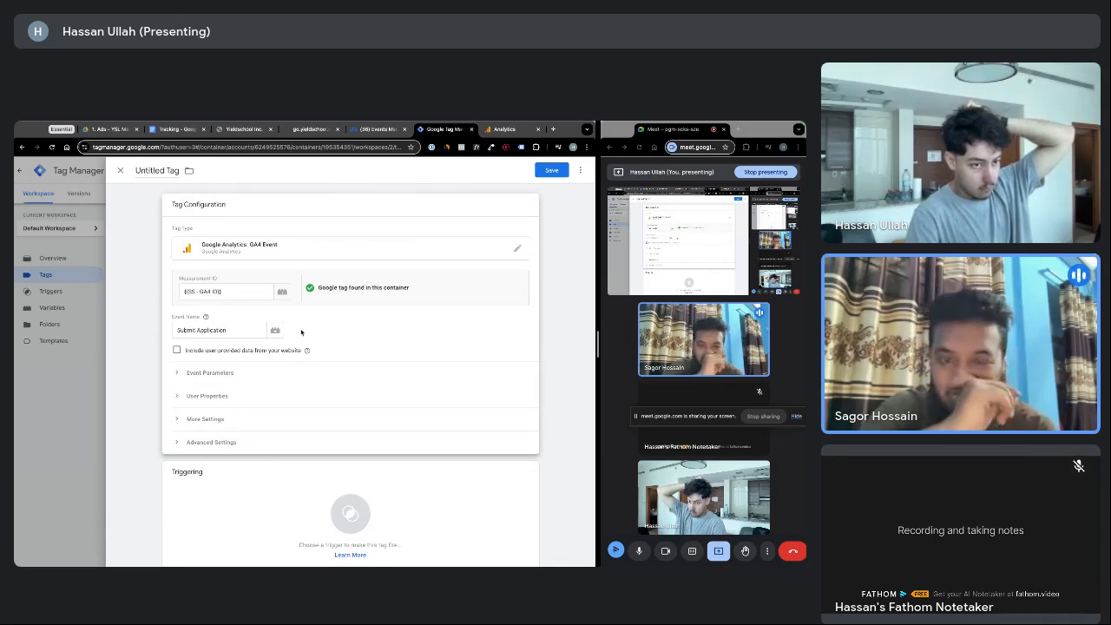
pyautogui.click(246, 333)
pyautogui.write('-')
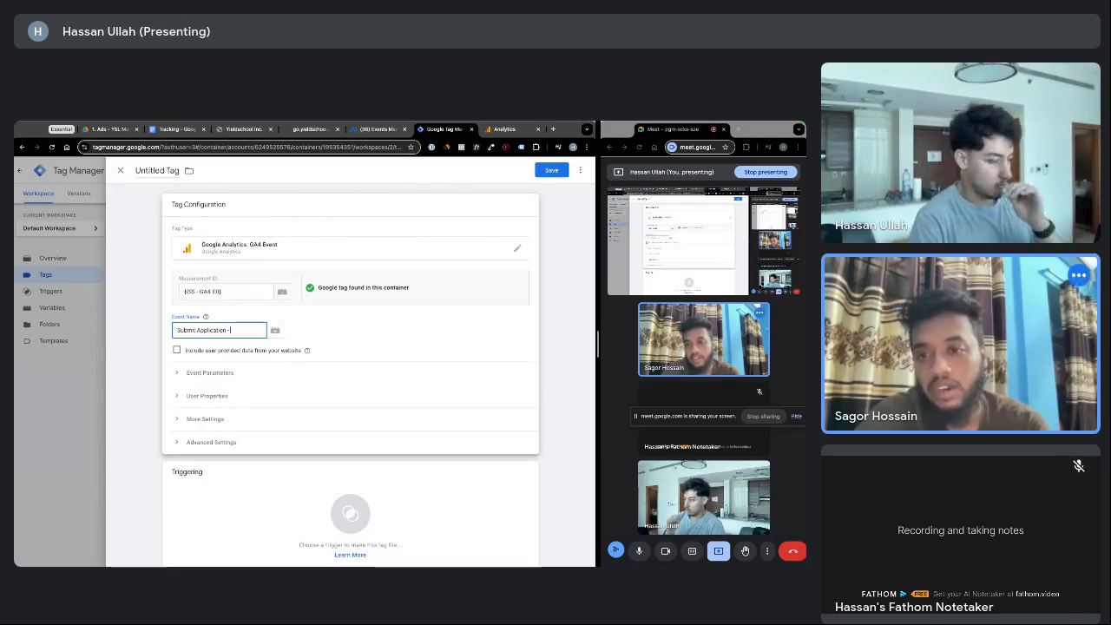
pyautogui.write(' ga4')
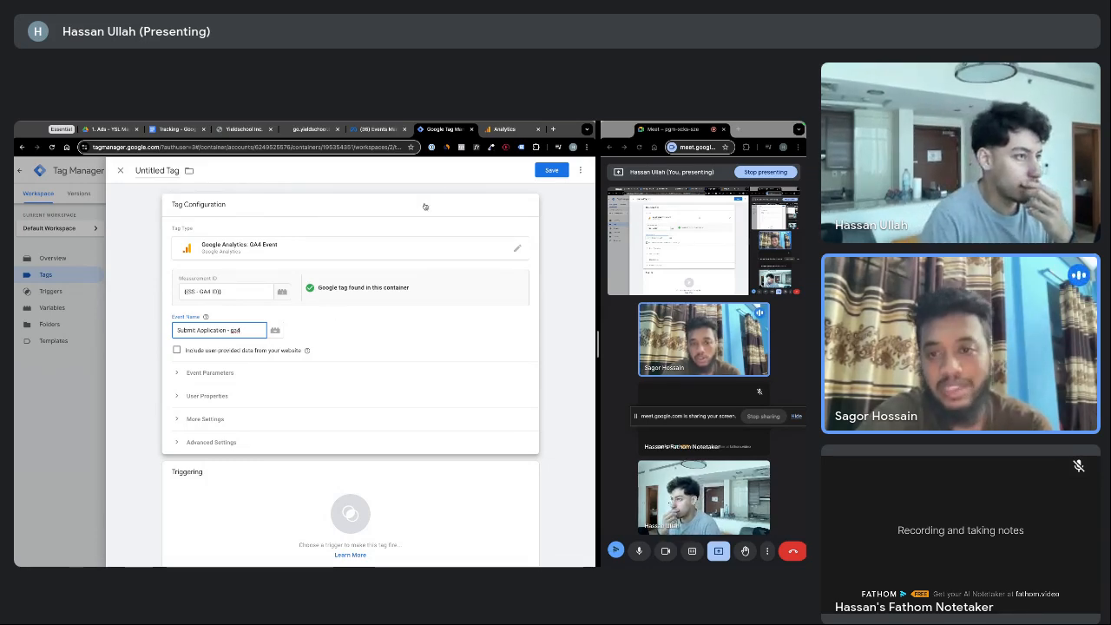
pyautogui.click(553, 129)
# Search 'standard ga4 event name' and read the GA4 Event naming rules article
pyautogui.write('s')
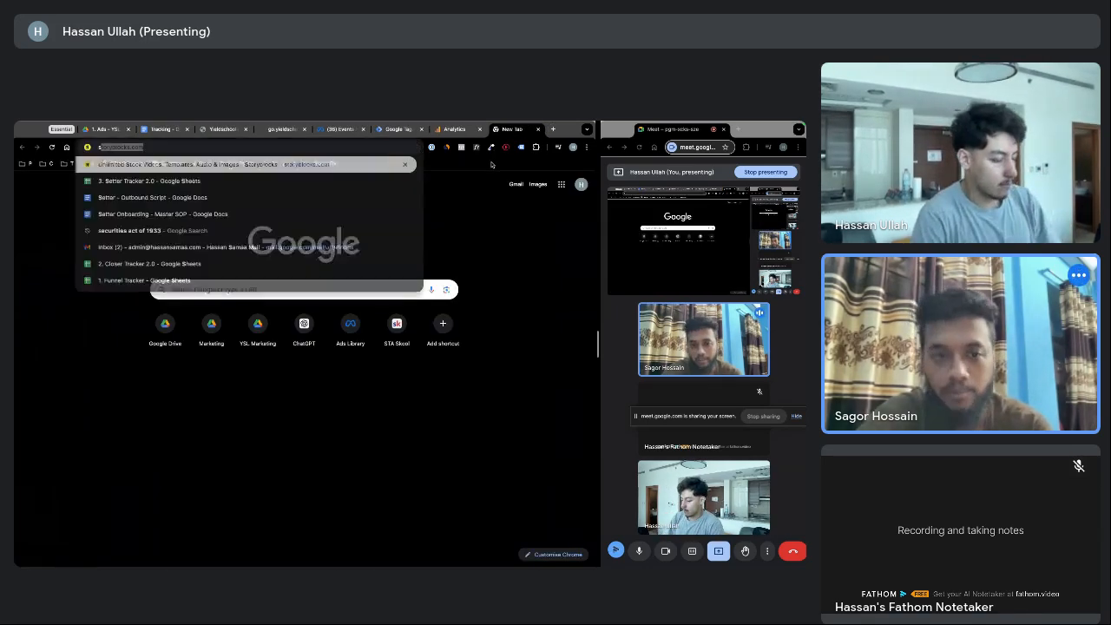
pyautogui.write('tandard ga')
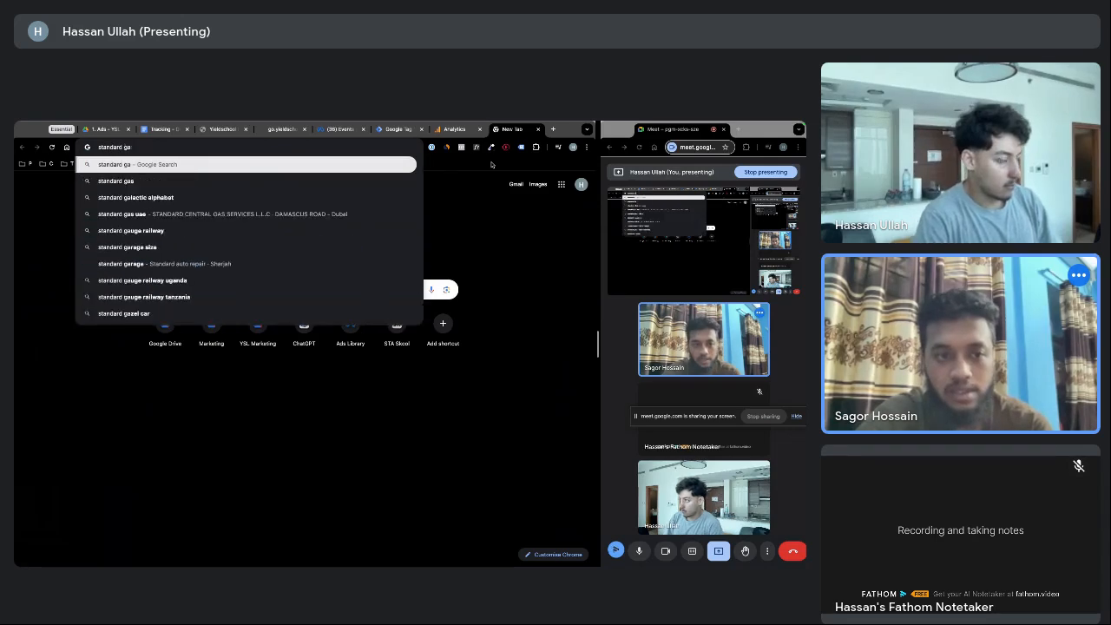
pyautogui.write('4 event name')
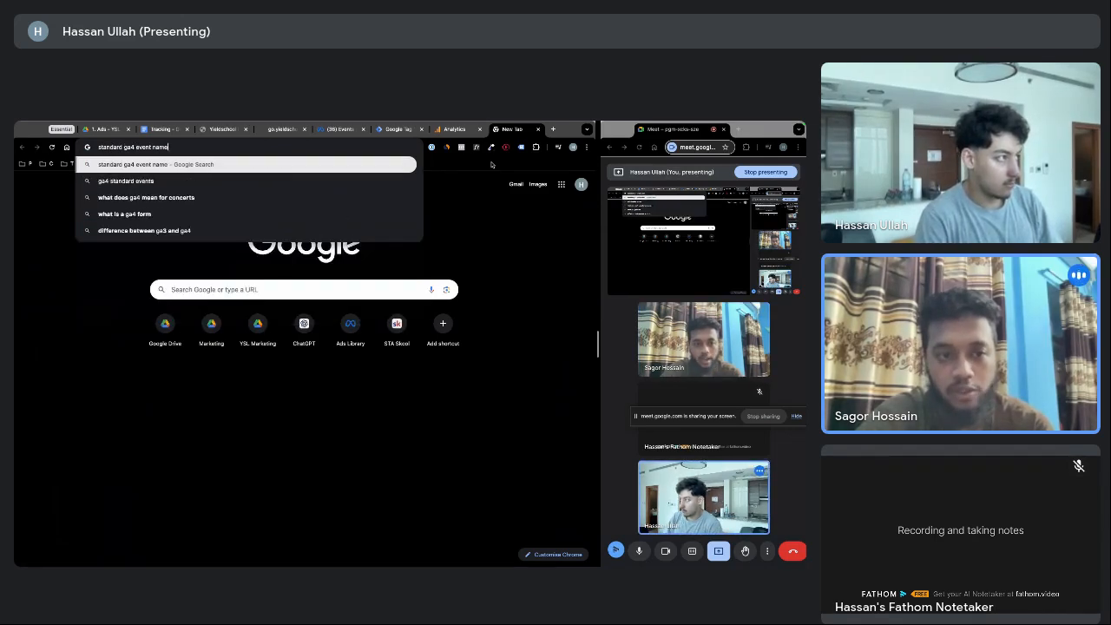
pyautogui.press('Return')
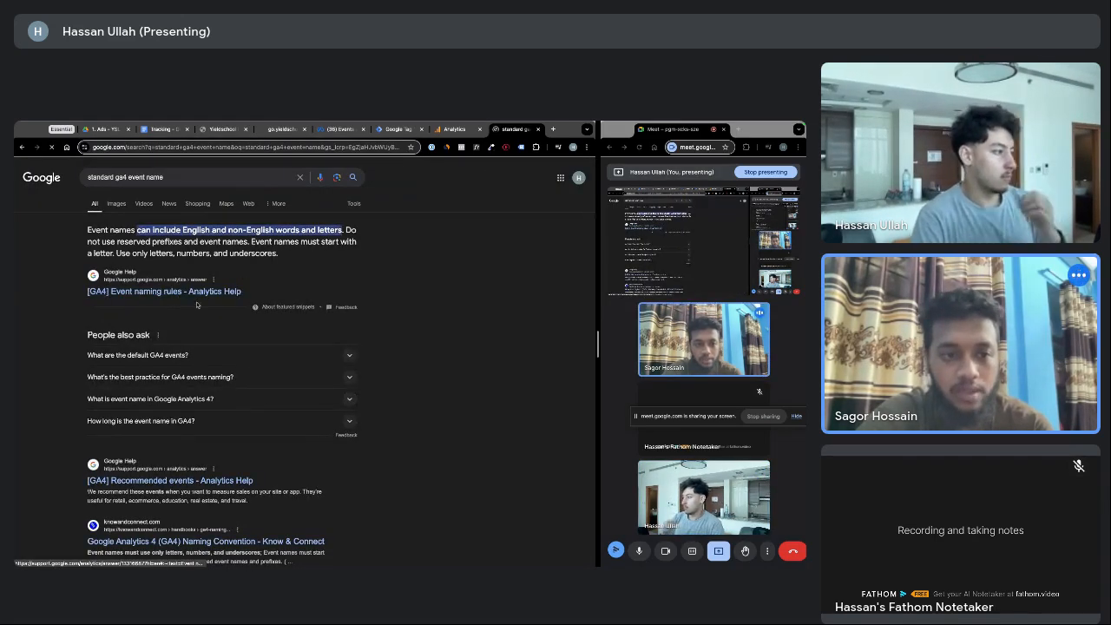
pyautogui.click(150, 292)
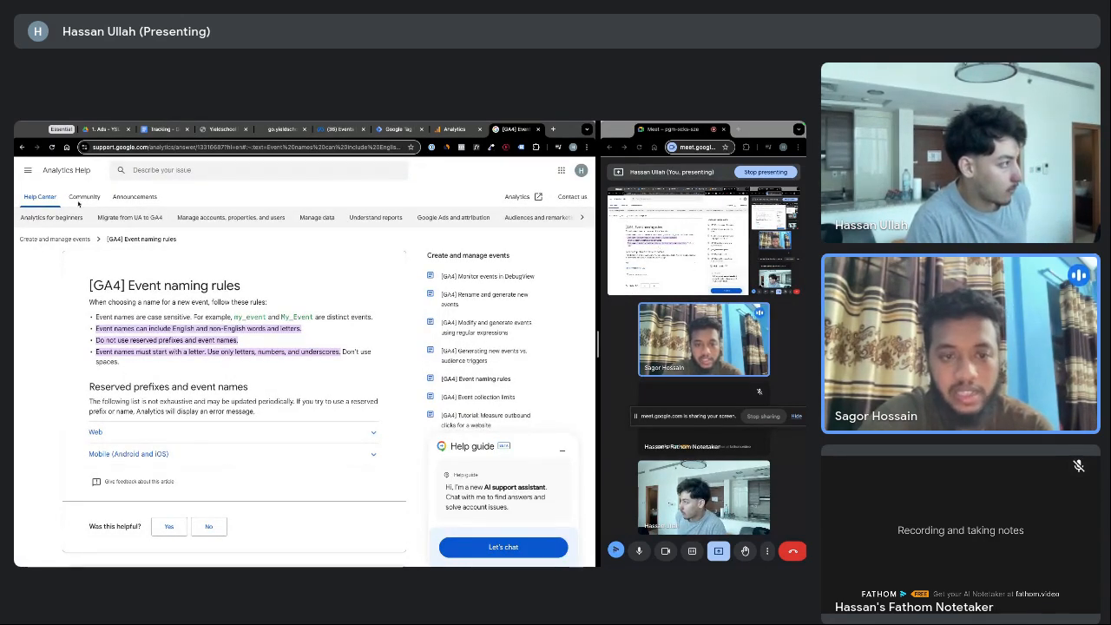
pyautogui.click(22, 147)
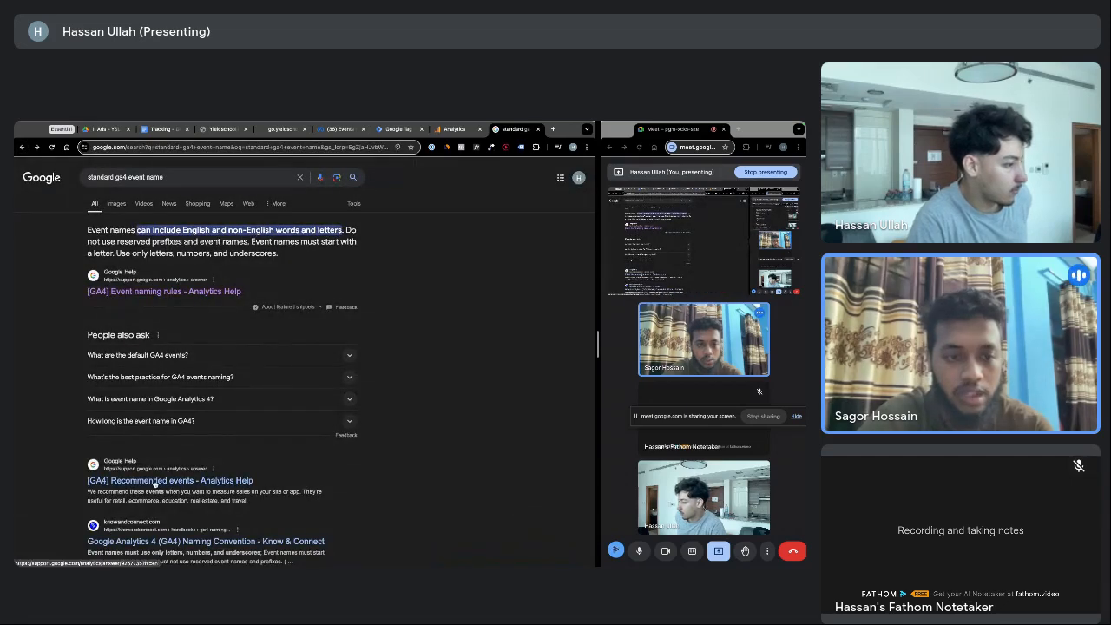
# Open the GA4 Recommended events help article and scroll to 'For lead generation'
pyautogui.click(156, 481)
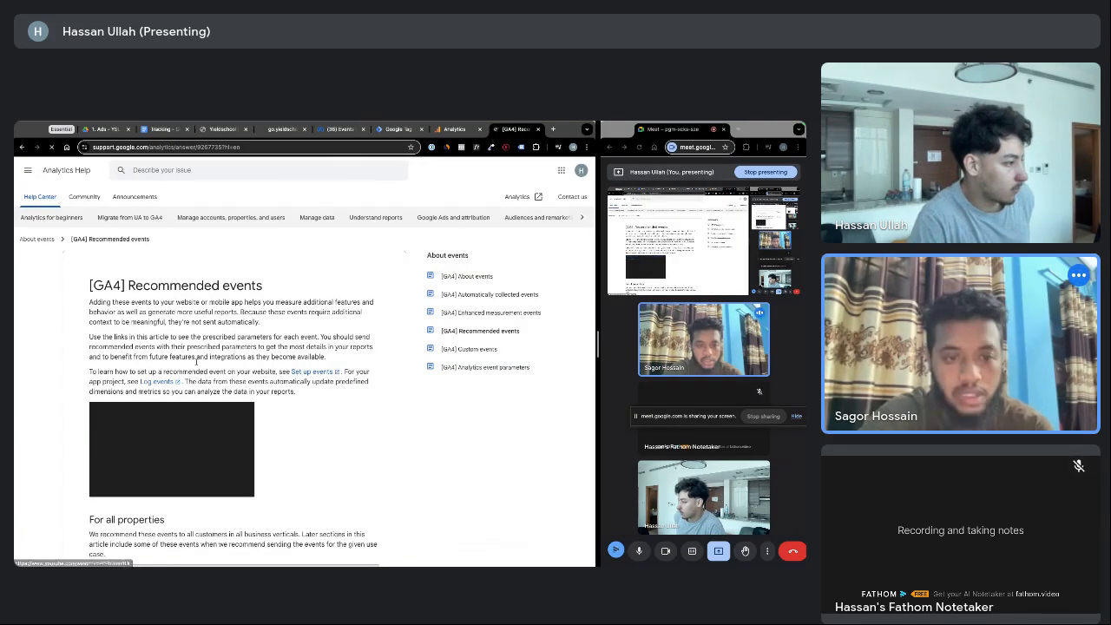
pyautogui.scroll(-5, 196, 354)
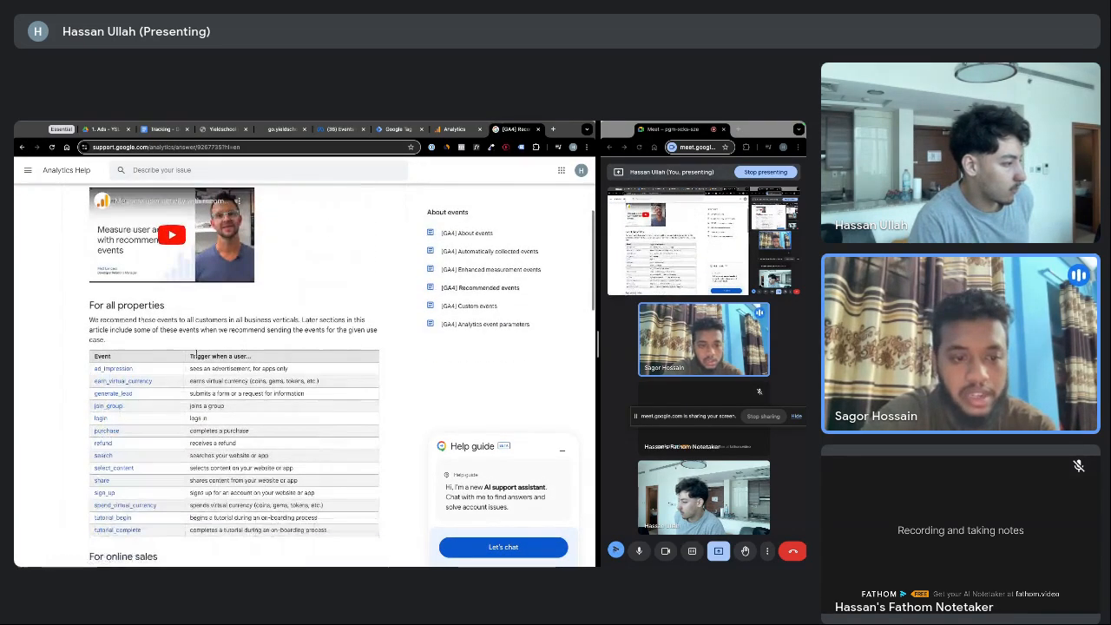
pyautogui.scroll(-1, 196, 354)
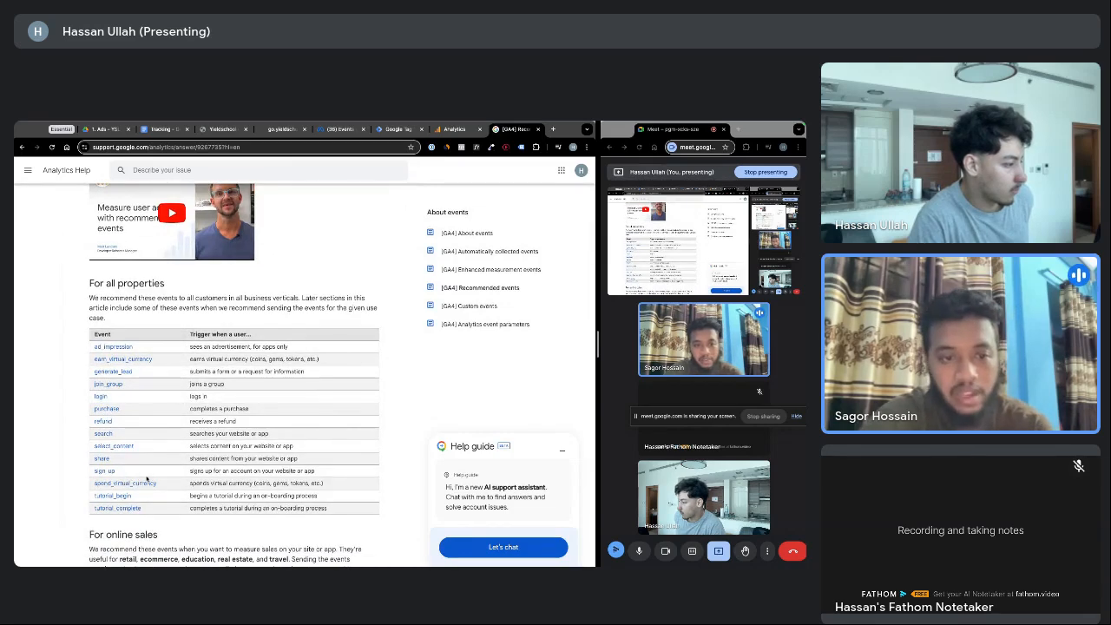
pyautogui.scroll(-2, 140, 269)
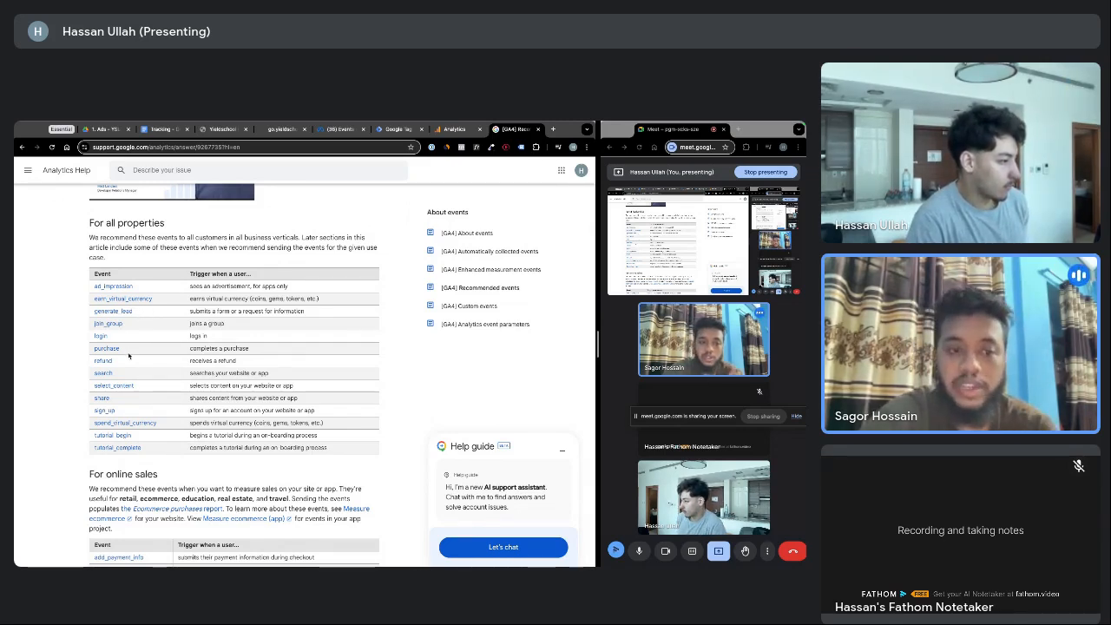
pyautogui.scroll(-4, 162, 375)
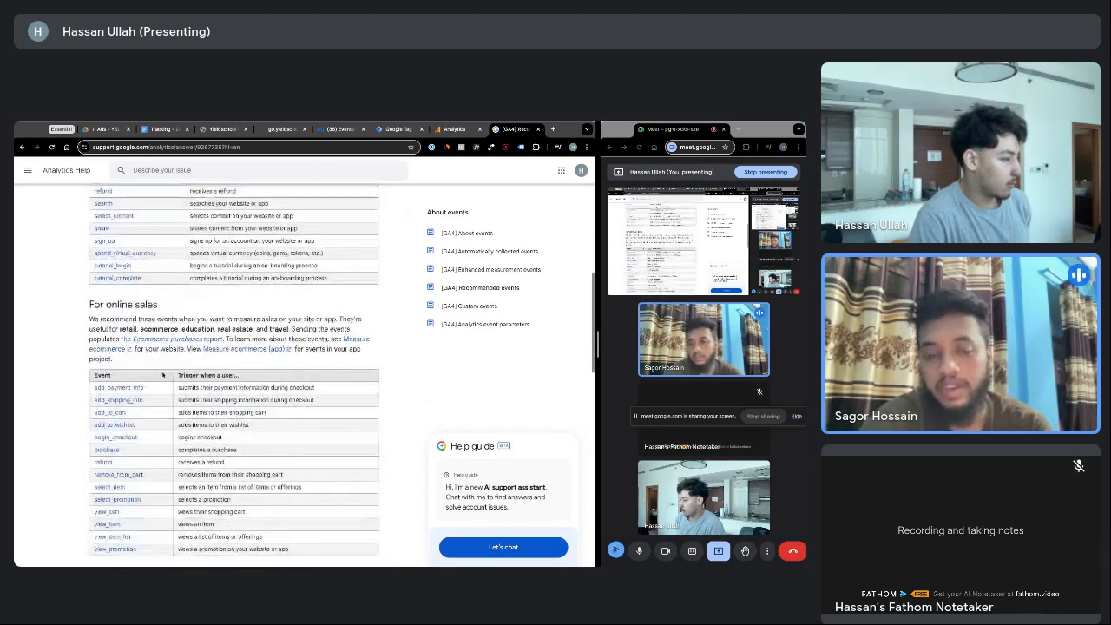
pyautogui.scroll(-5, 162, 375)
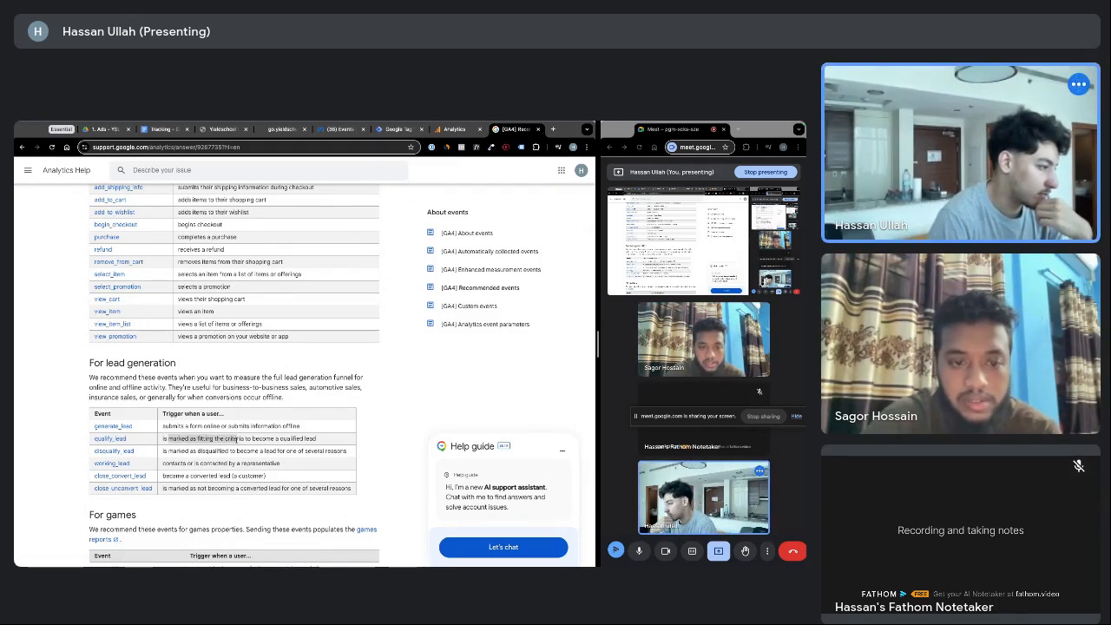
pyautogui.scroll(-1, 148, 445)
pyautogui.scroll(-2, 148, 445)
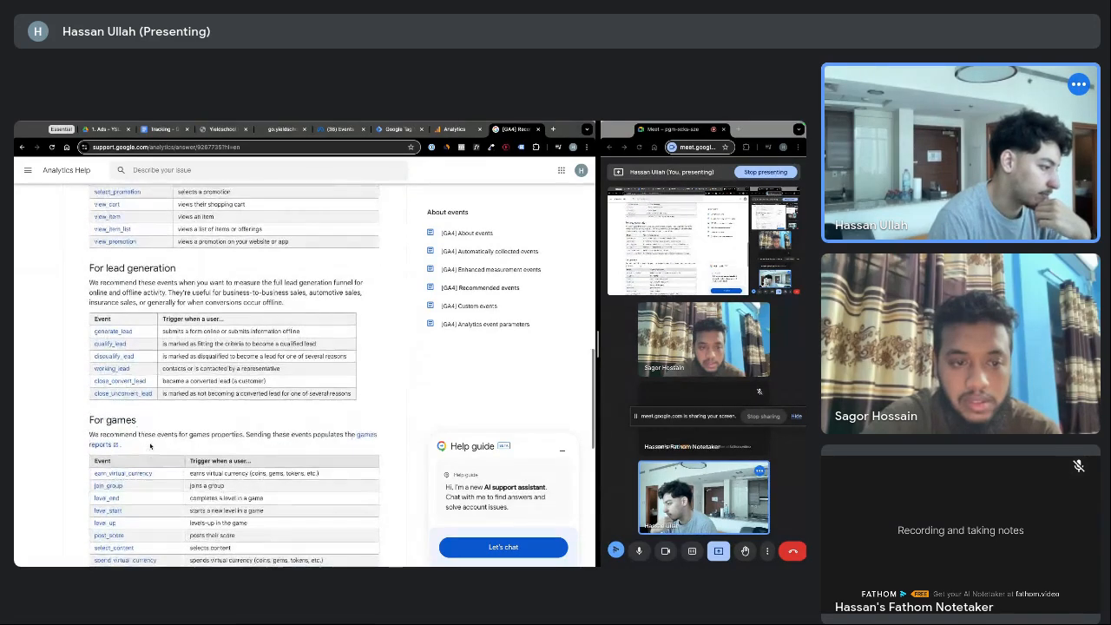
pyautogui.scroll(1, 149, 446)
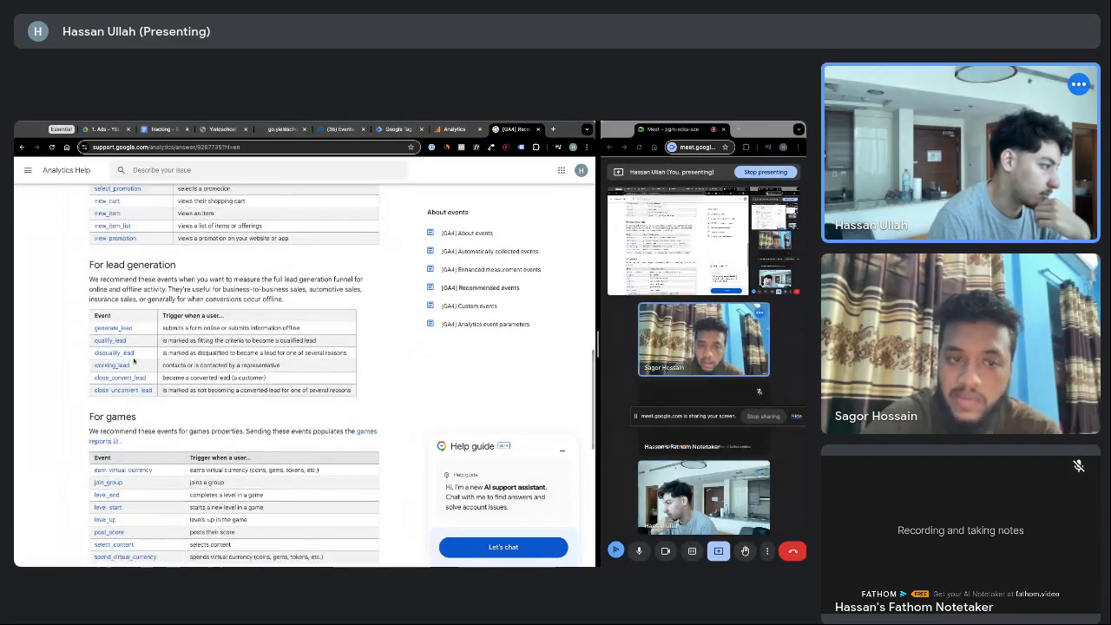
# Highlight the qualify_lead event's description, then return to the Tag Manager tag editor
pyautogui.moveTo(128, 340); pyautogui.dragTo(93, 344)
pyautogui.hotkey('ctrl', 'c')
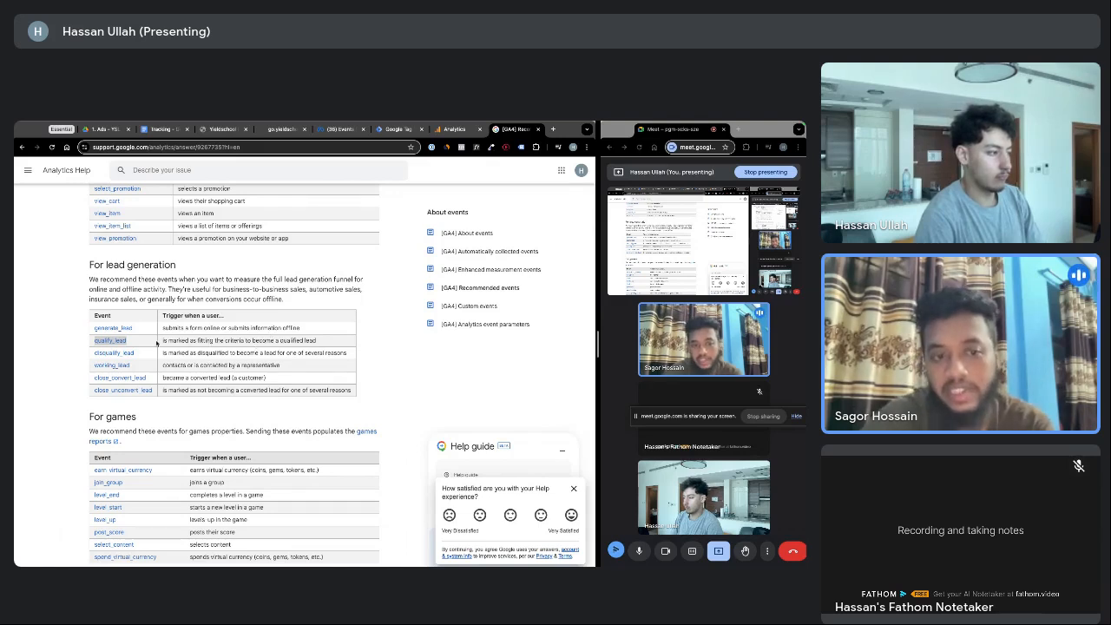
pyautogui.click(149, 343)
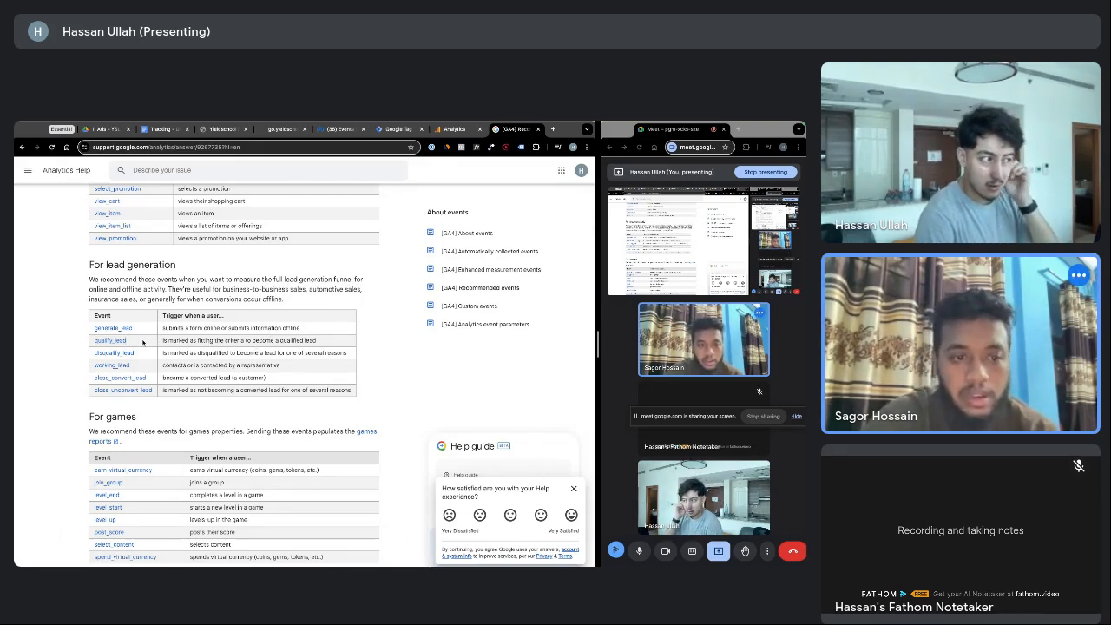
pyautogui.moveTo(181, 341); pyautogui.dragTo(236, 341)
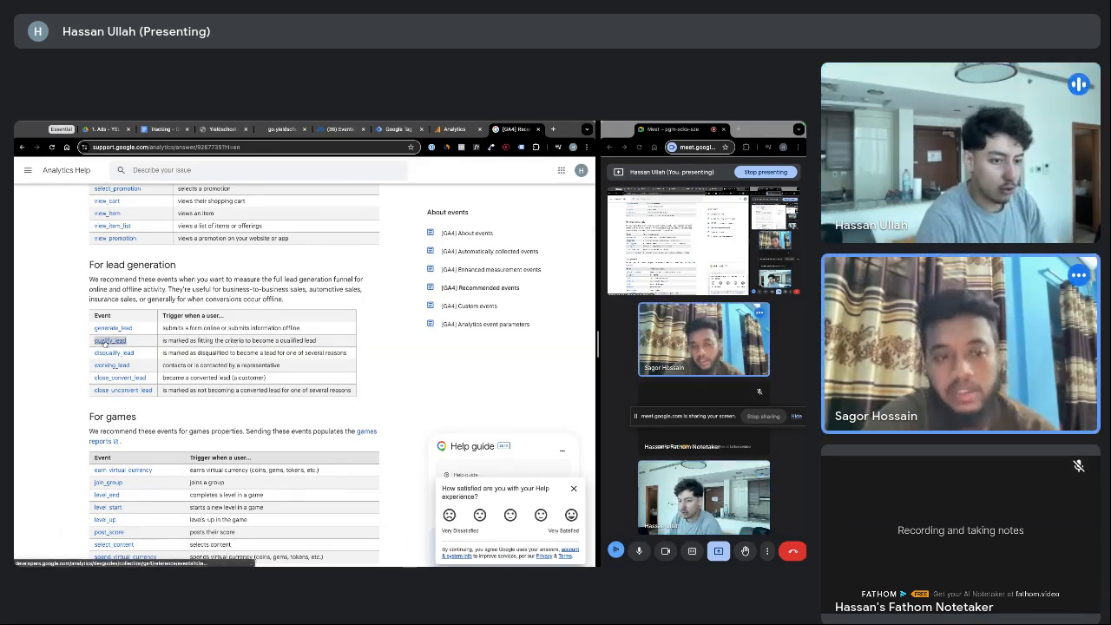
pyautogui.click(401, 129)
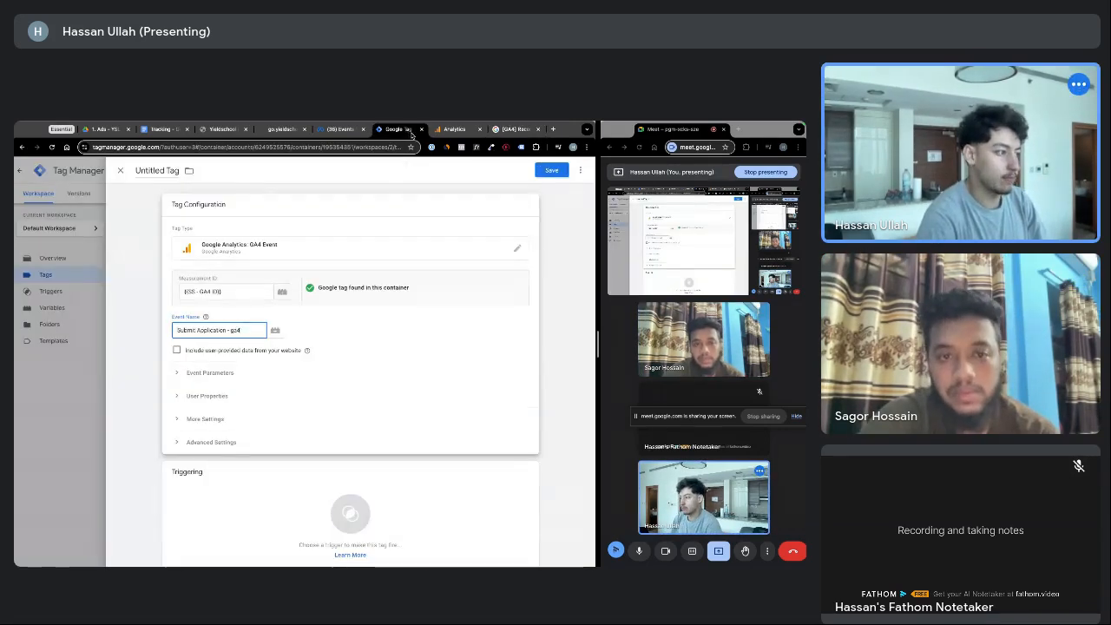
# Replace the tag's Event Name 'Submit Application - ga4' with qualify_lead
pyautogui.moveTo(242, 330); pyautogui.dragTo(178, 330)
pyautogui.hotkey('ctrl', 'v')
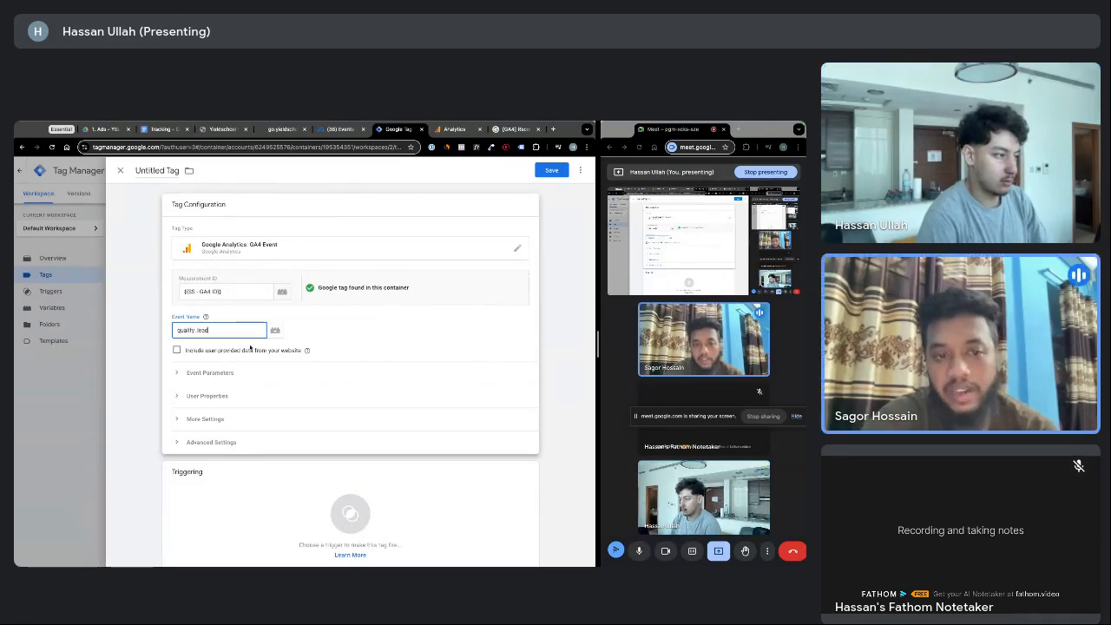
pyautogui.click(308, 340)
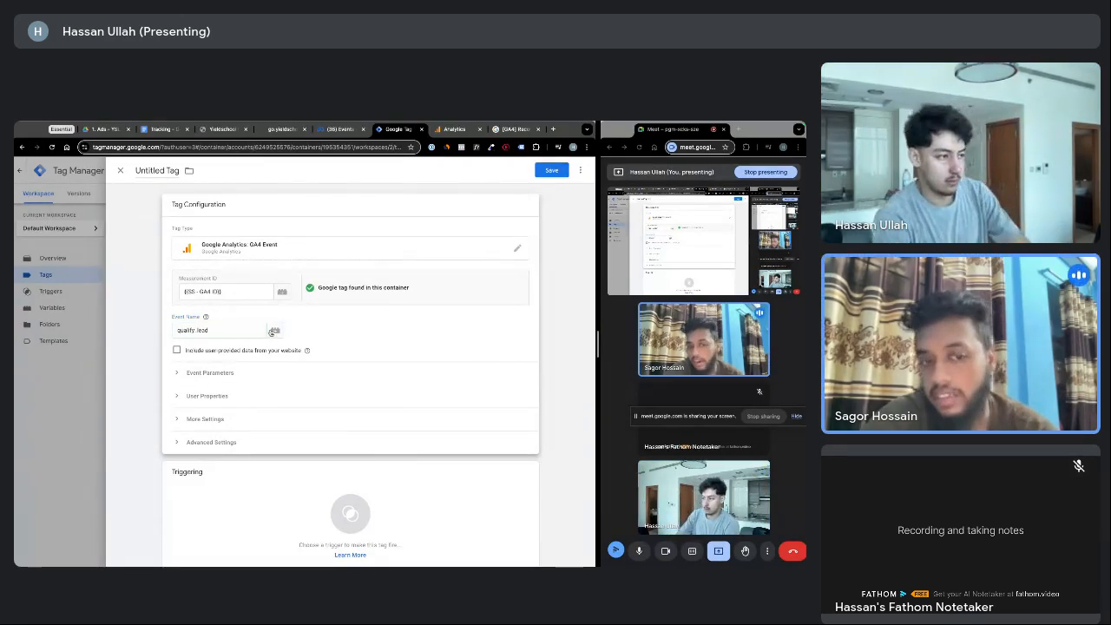
pyautogui.click(274, 330)
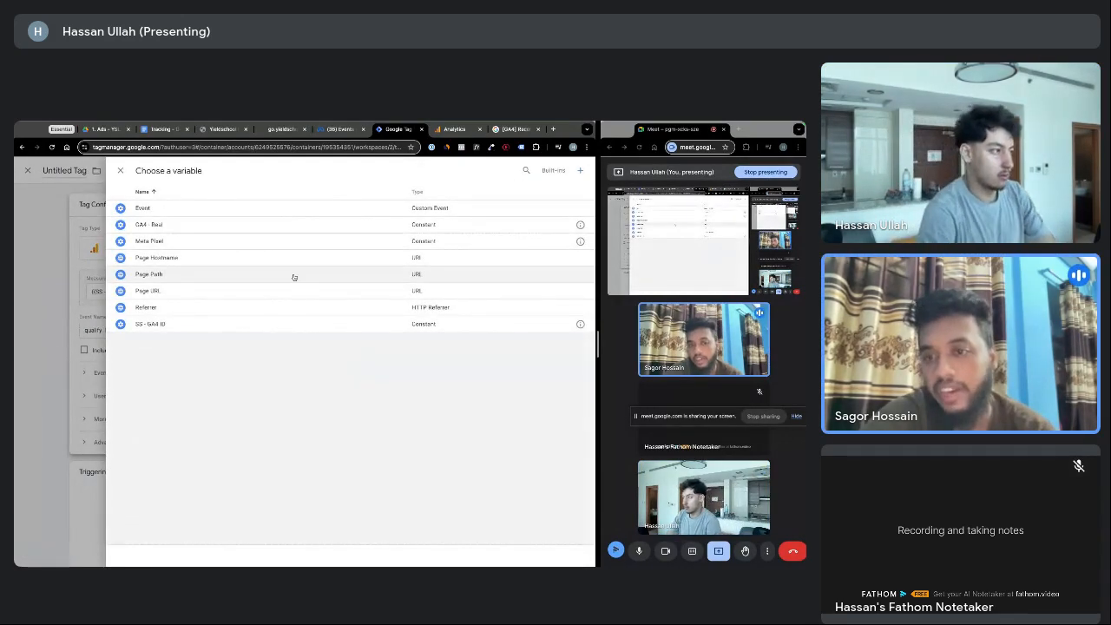
pyautogui.press('Escape')
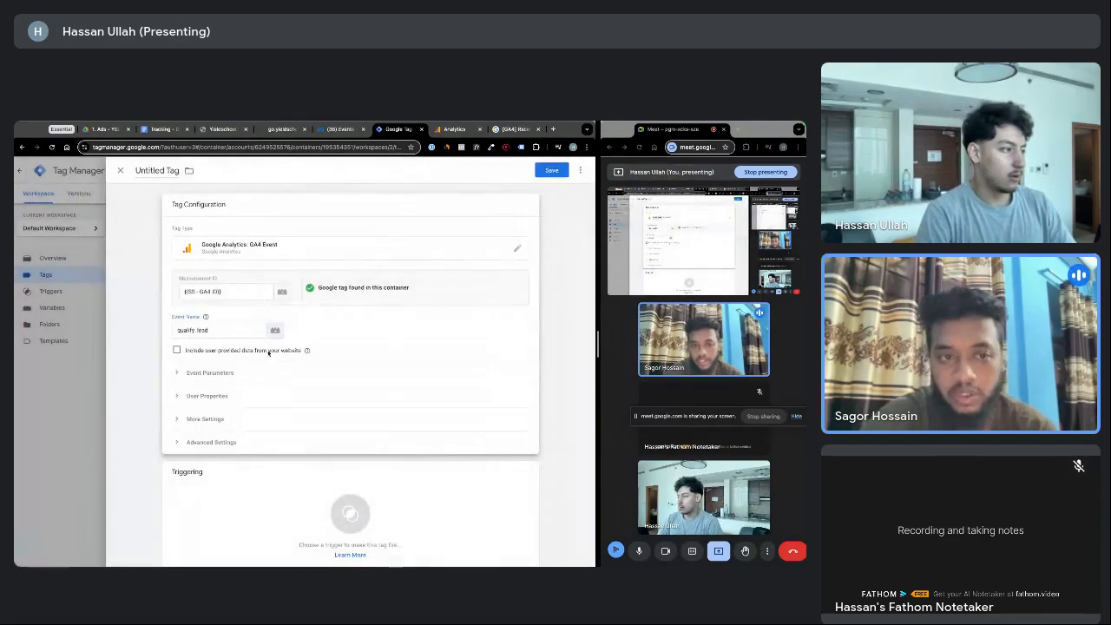
# Recheck the recommended events help page, close it, and return to the tag editor
pyautogui.click(512, 129)
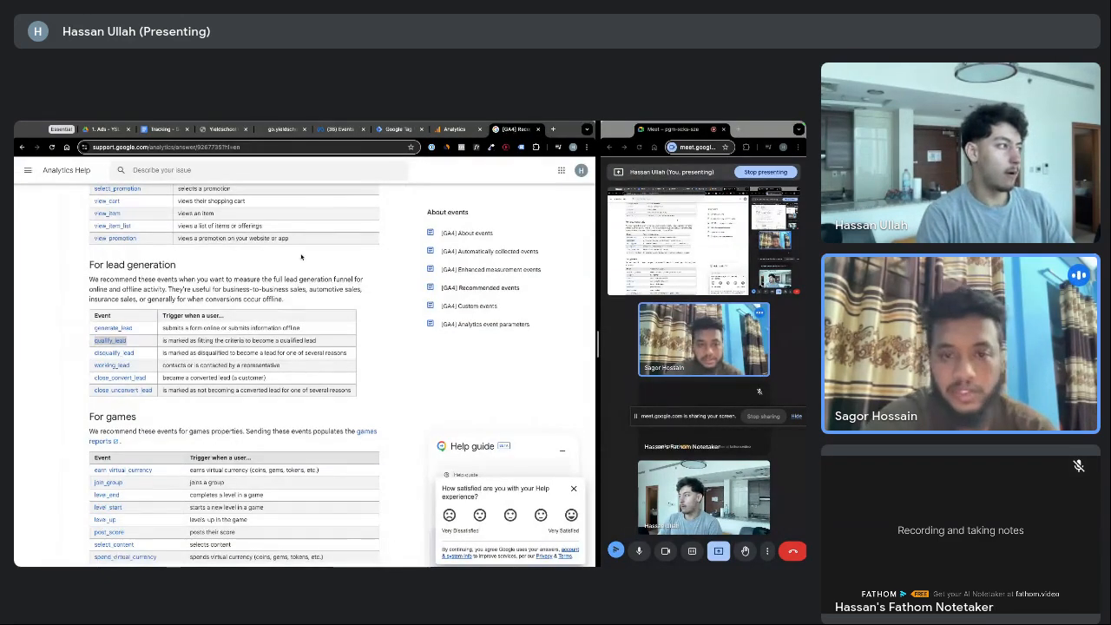
pyautogui.scroll(-3, 302, 256)
pyautogui.scroll(-1, 303, 256)
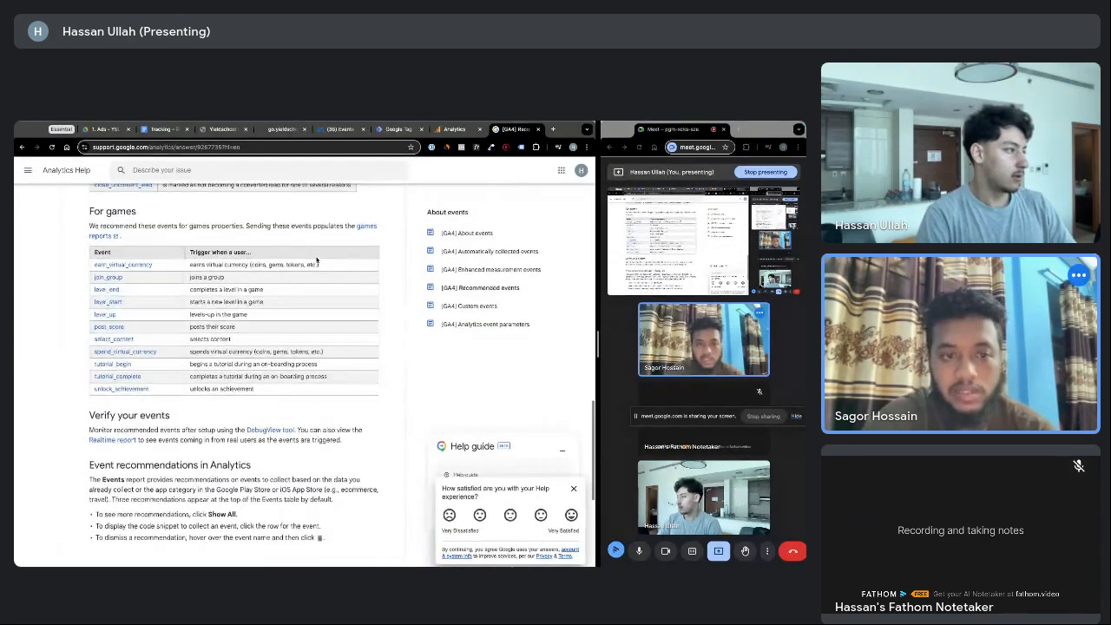
pyautogui.scroll(2, 318, 259)
pyautogui.scroll(10, 317, 260)
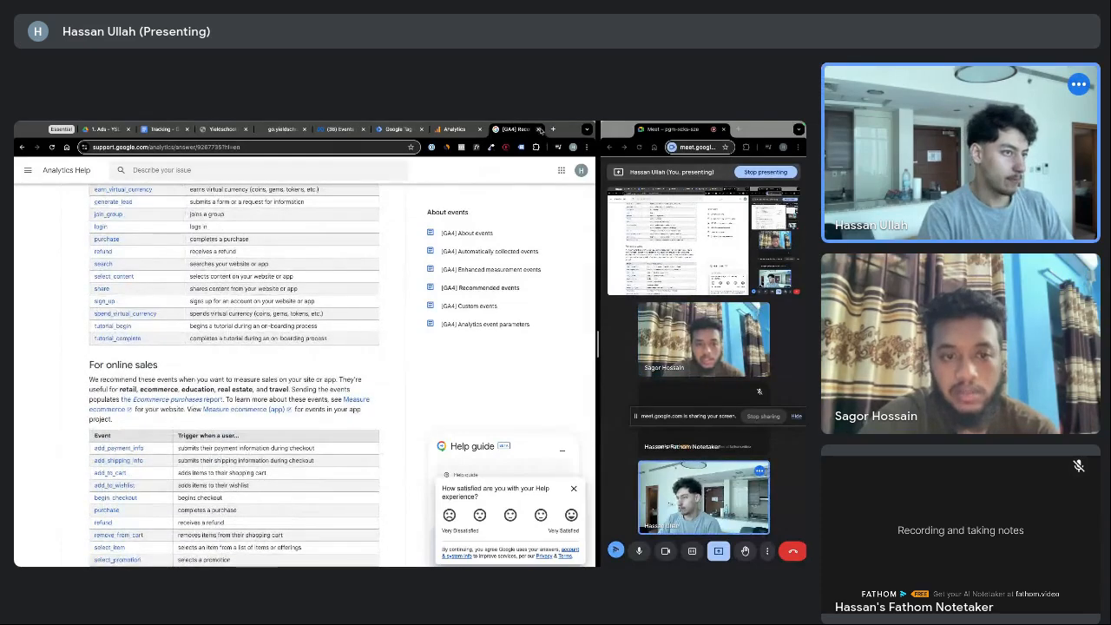
pyautogui.click(538, 129)
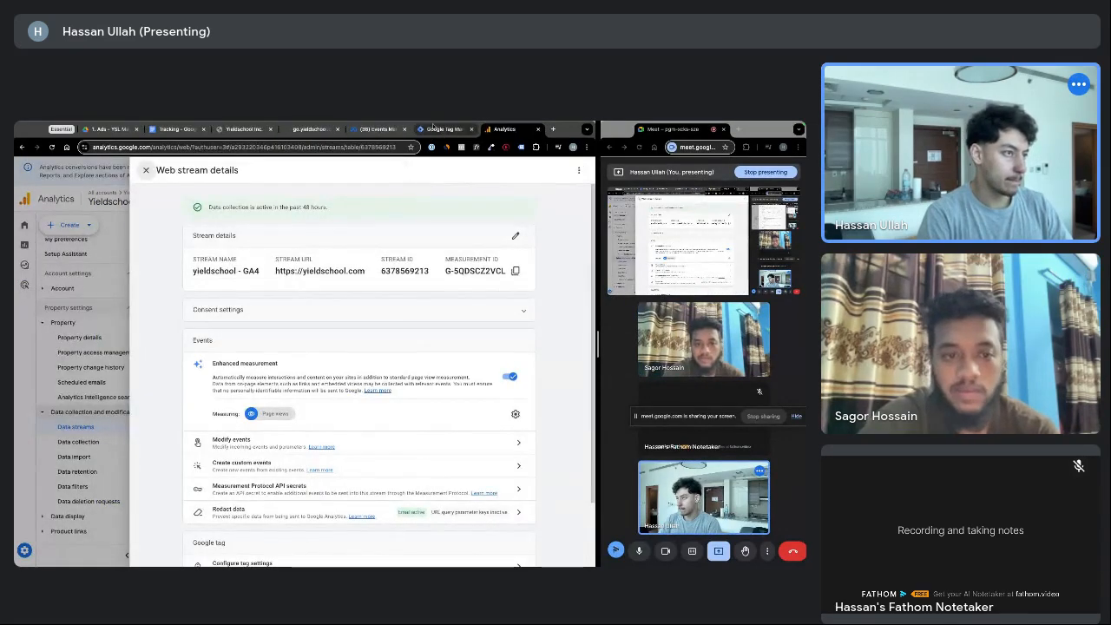
pyautogui.click(441, 129)
# Set the tag to fire on Submit Application Trigger
pyautogui.scroll(-1, 358, 343)
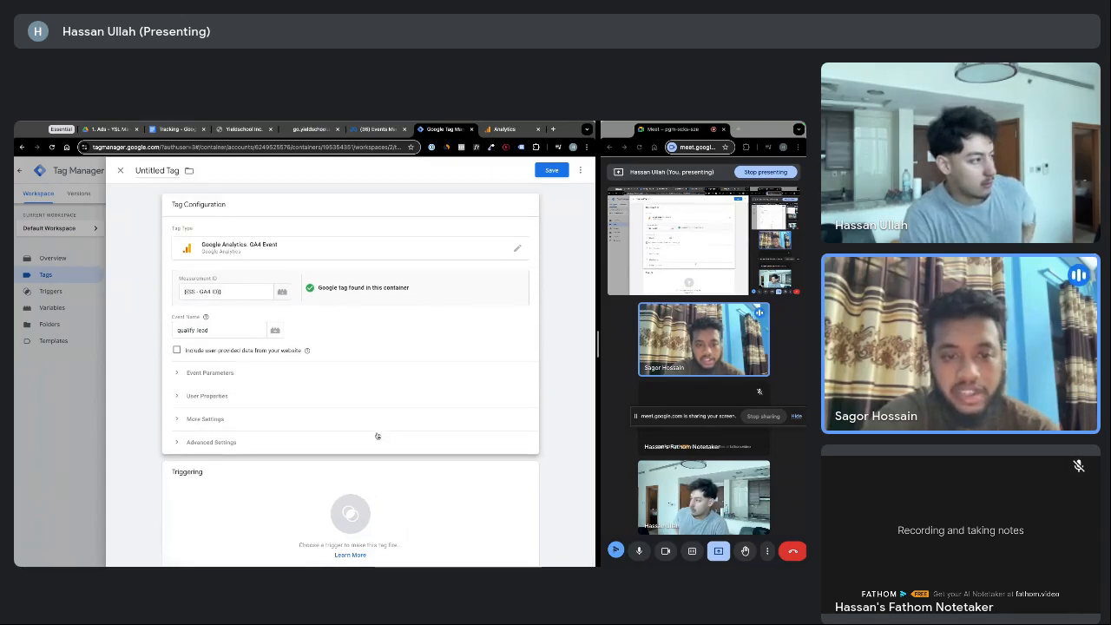
pyautogui.click(376, 436)
pyautogui.click(403, 420)
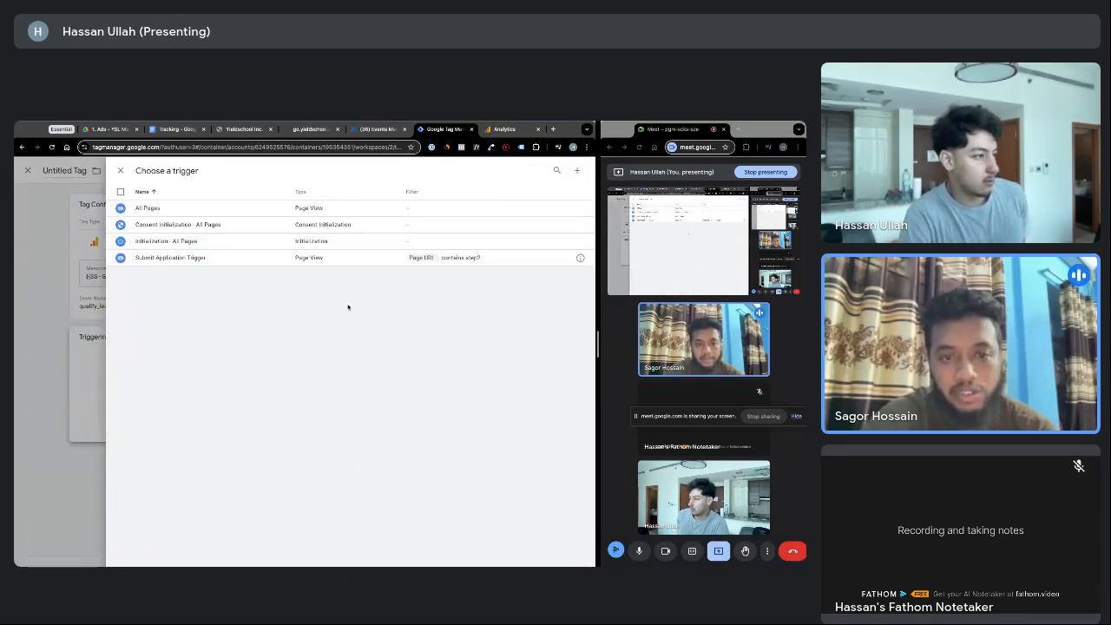
pyautogui.click(199, 258)
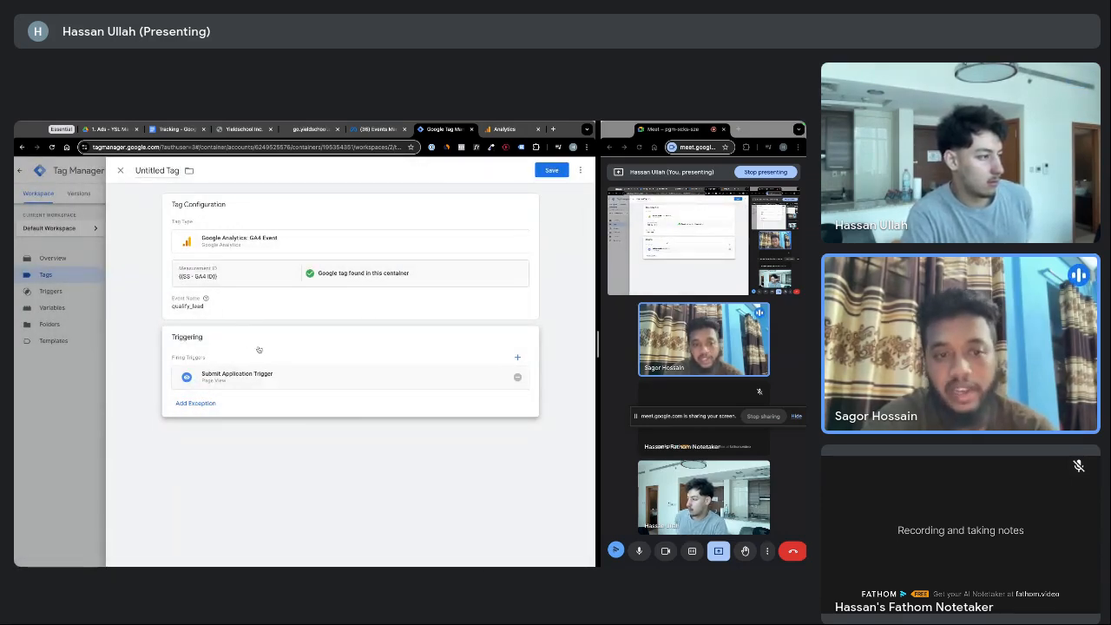
# Name the untitled GA4 event tag 'SS - Submit Application'
pyautogui.click(158, 170)
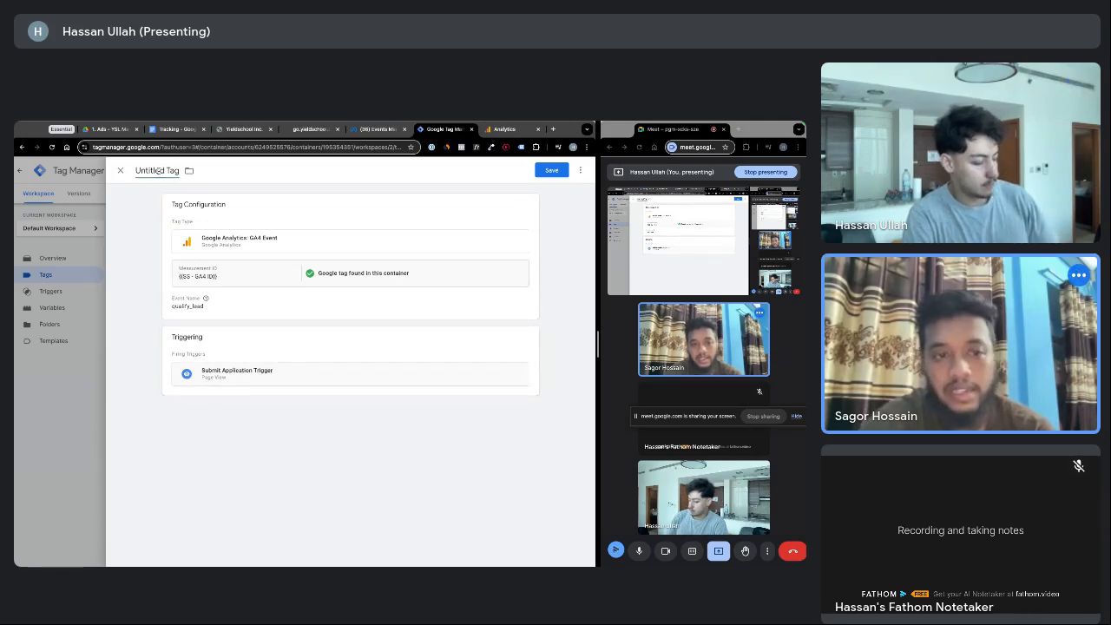
pyautogui.click(157, 170)
pyautogui.write('SS - Submit')
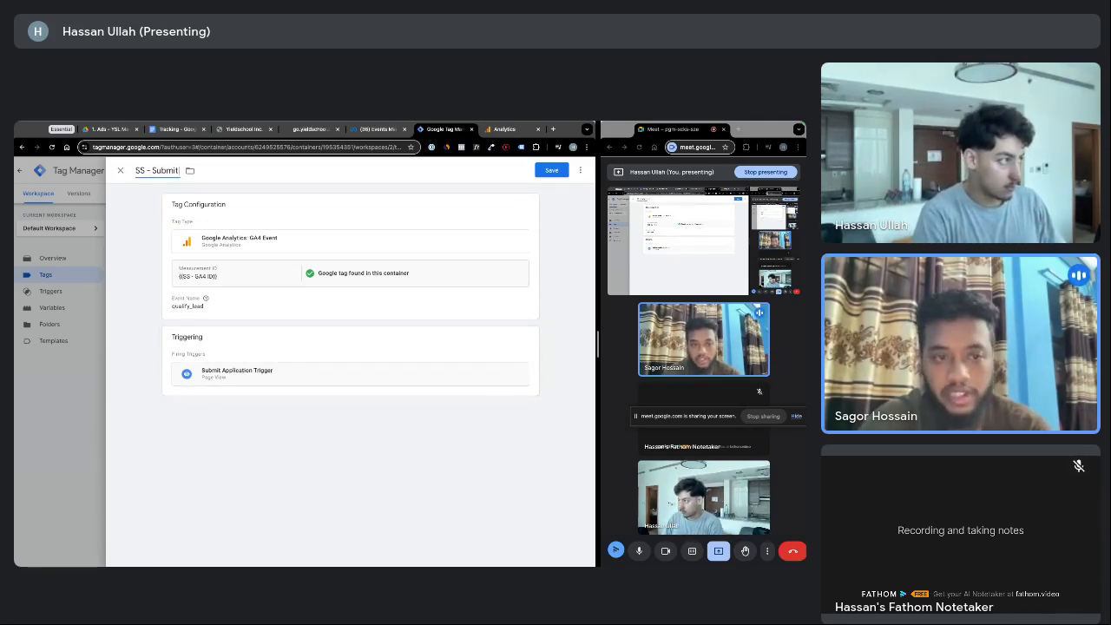
pyautogui.write(' Appl')
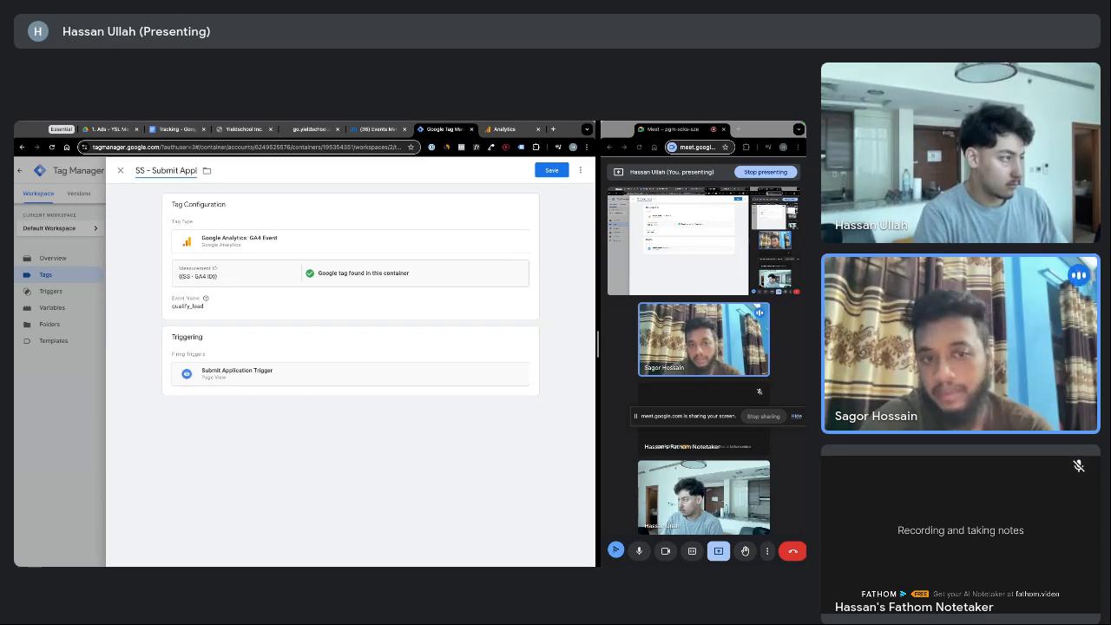
pyautogui.write('ication')
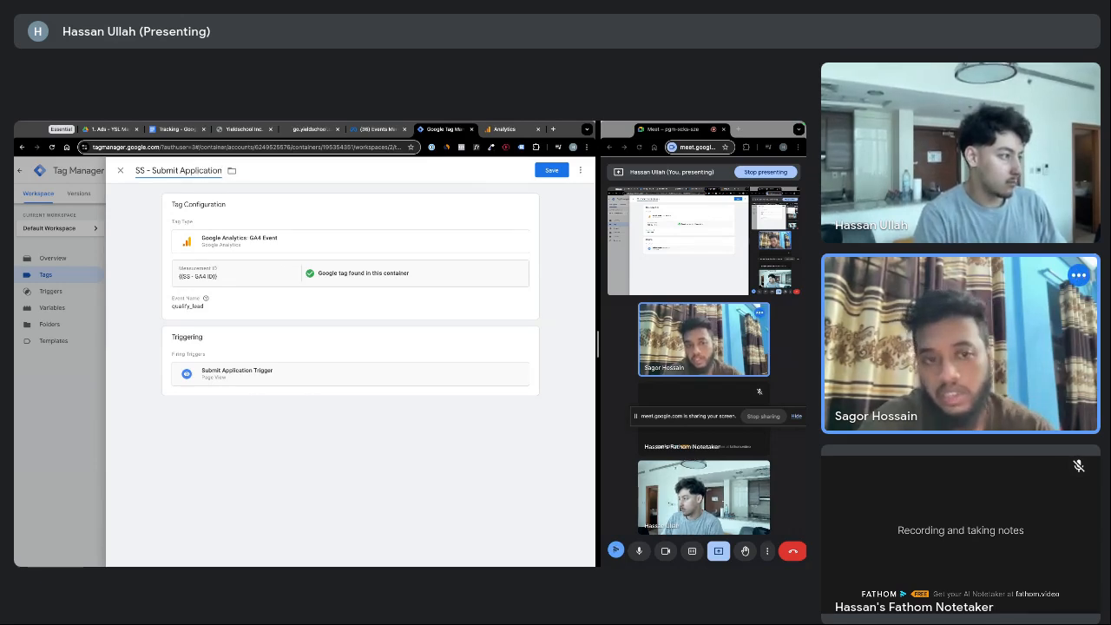
# Change the event name from qualify_lead to submit_application and save the tag
pyautogui.click(524, 208)
pyautogui.doubleClick(178, 331)
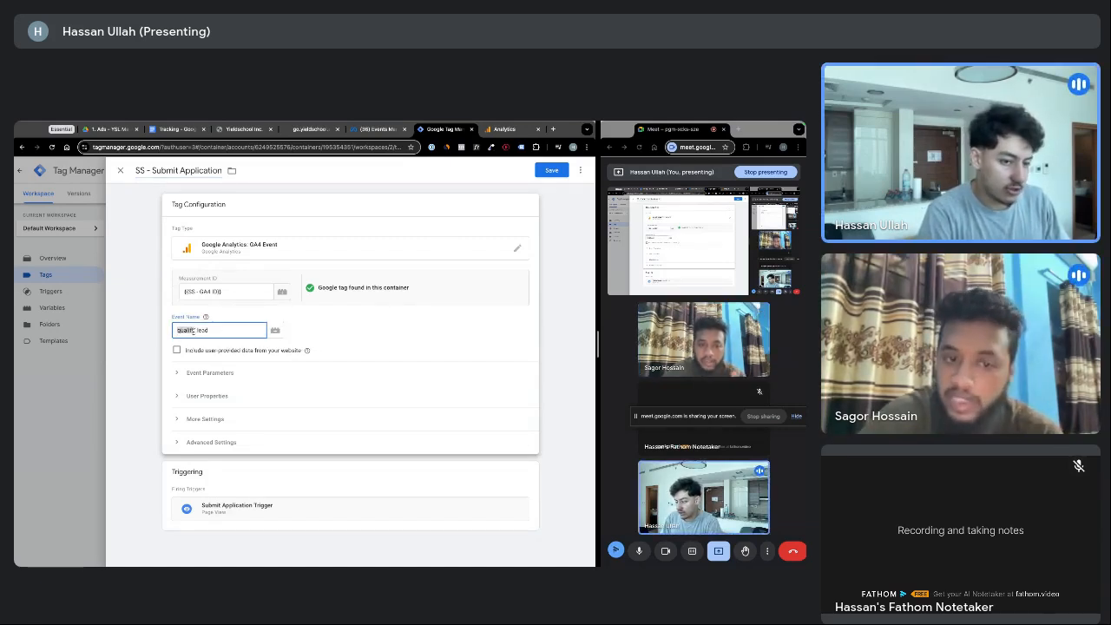
pyautogui.click(321, 336)
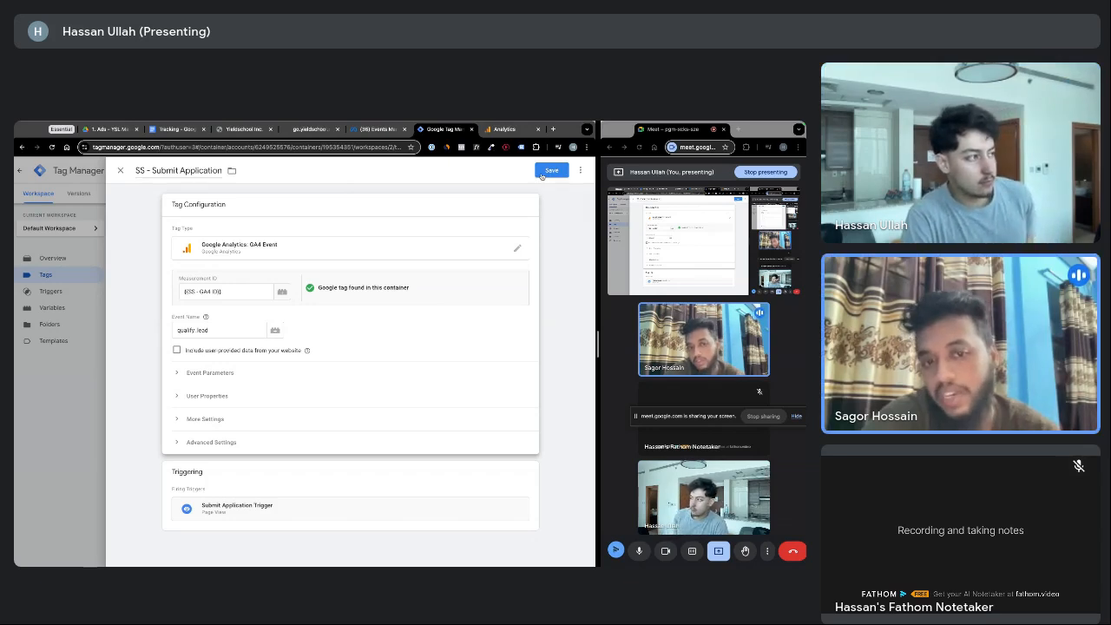
pyautogui.click(193, 330)
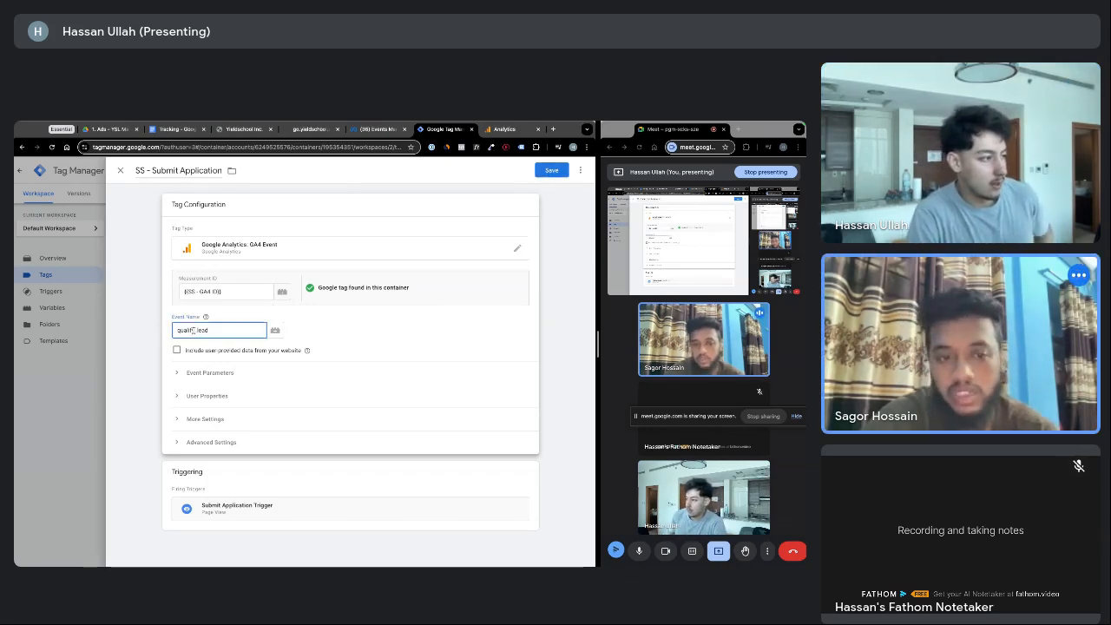
pyautogui.write('submit_a')
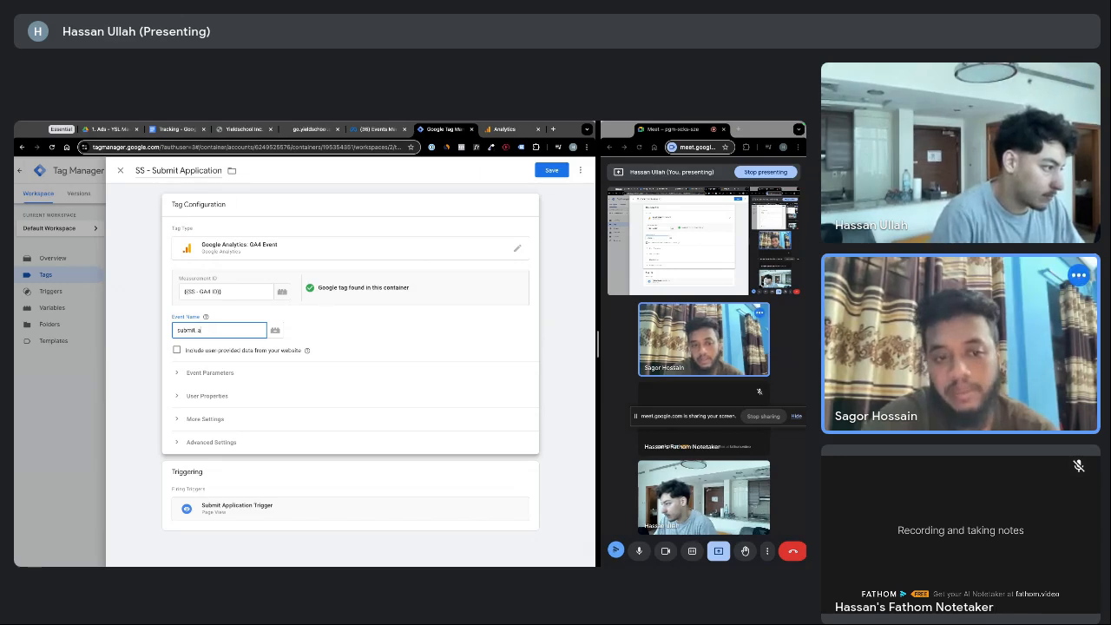
pyautogui.write('pplication')
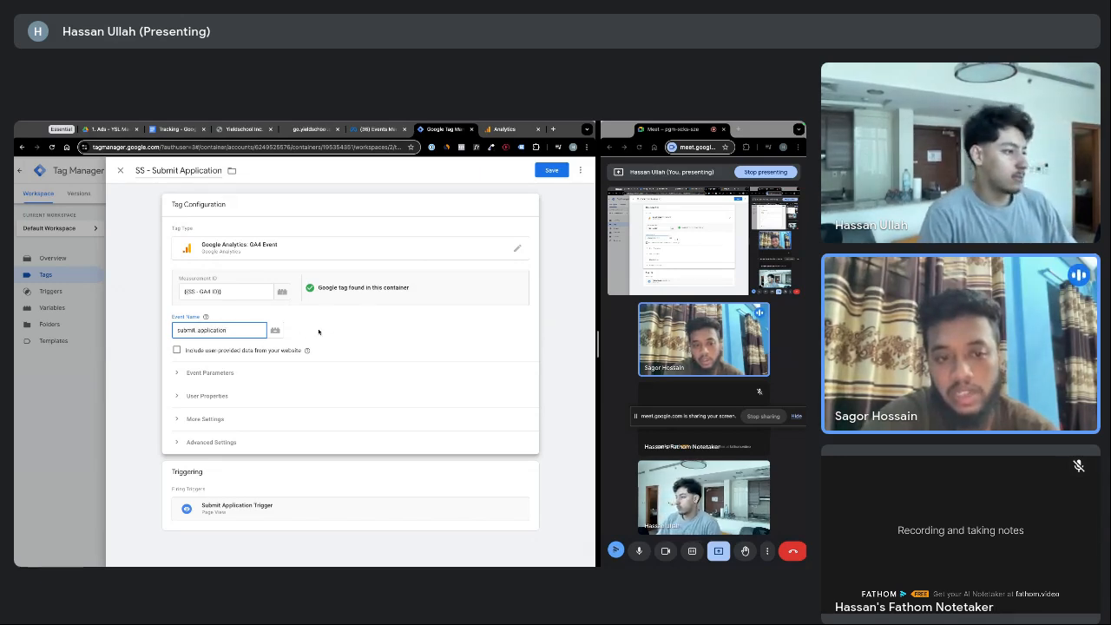
pyautogui.click(373, 307)
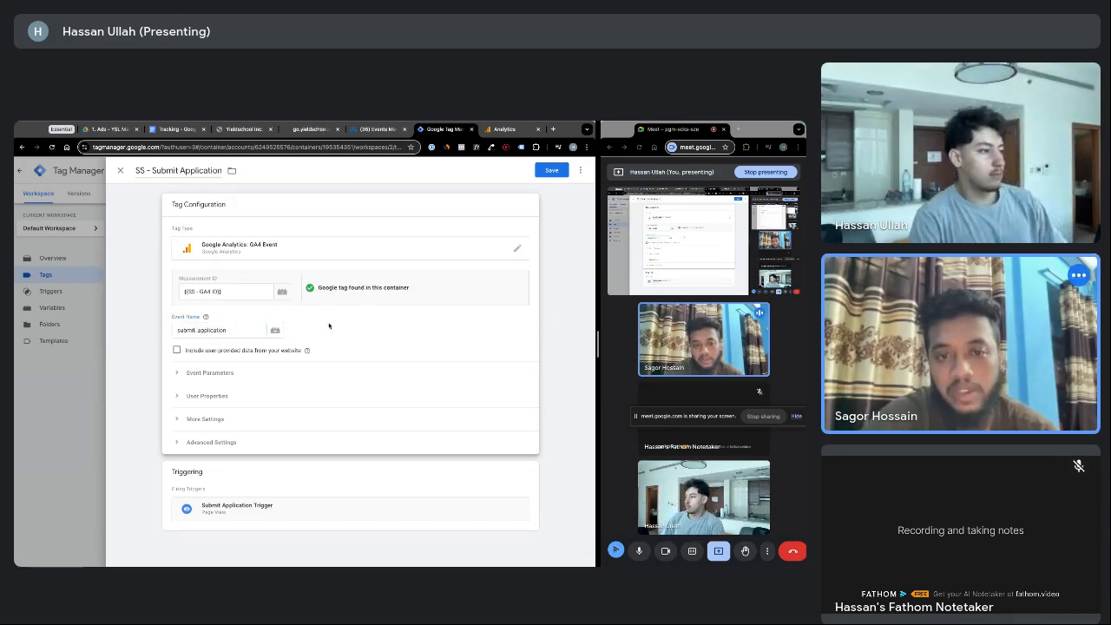
pyautogui.click(551, 172)
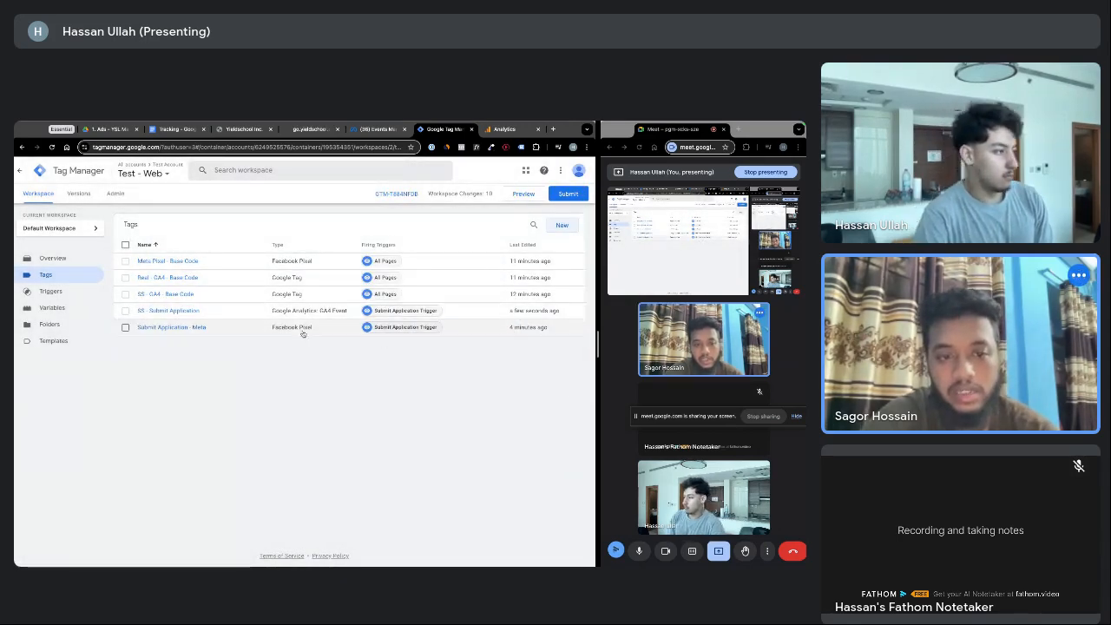
# Duplicate SS - Submit Application and rename the copy 'Real GA4 - Submit Application'
pyautogui.click(236, 312)
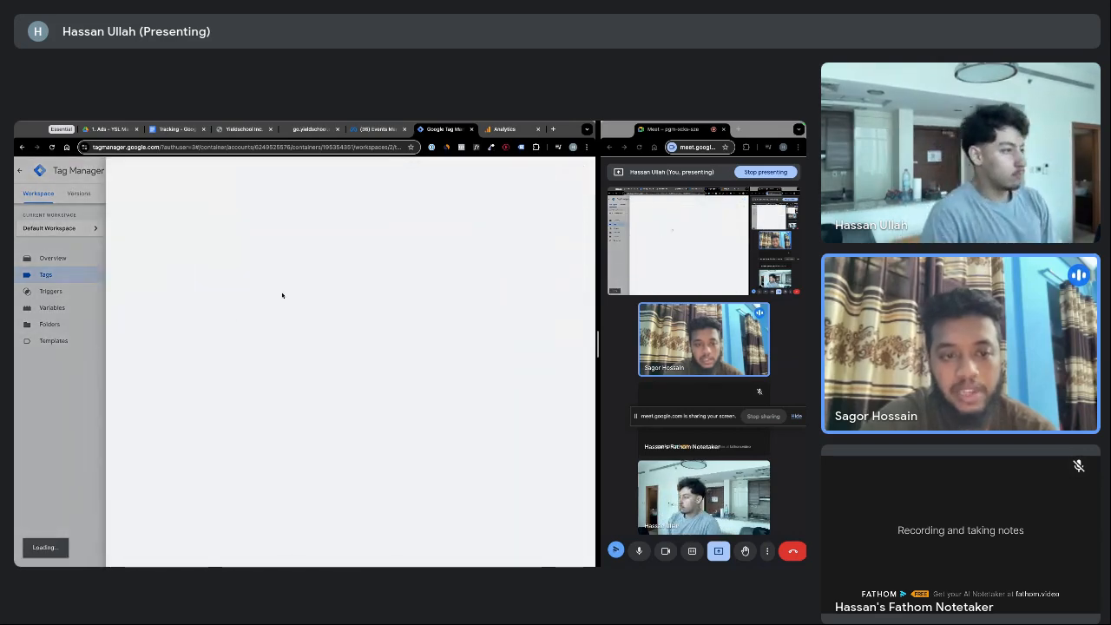
pyautogui.click(581, 171)
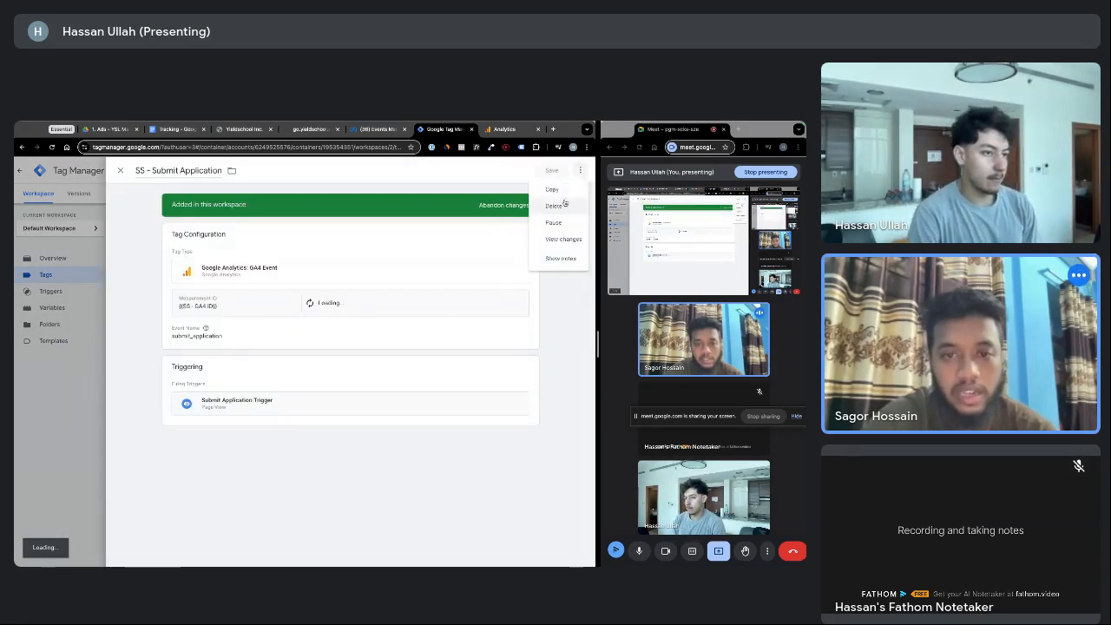
pyautogui.click(556, 193)
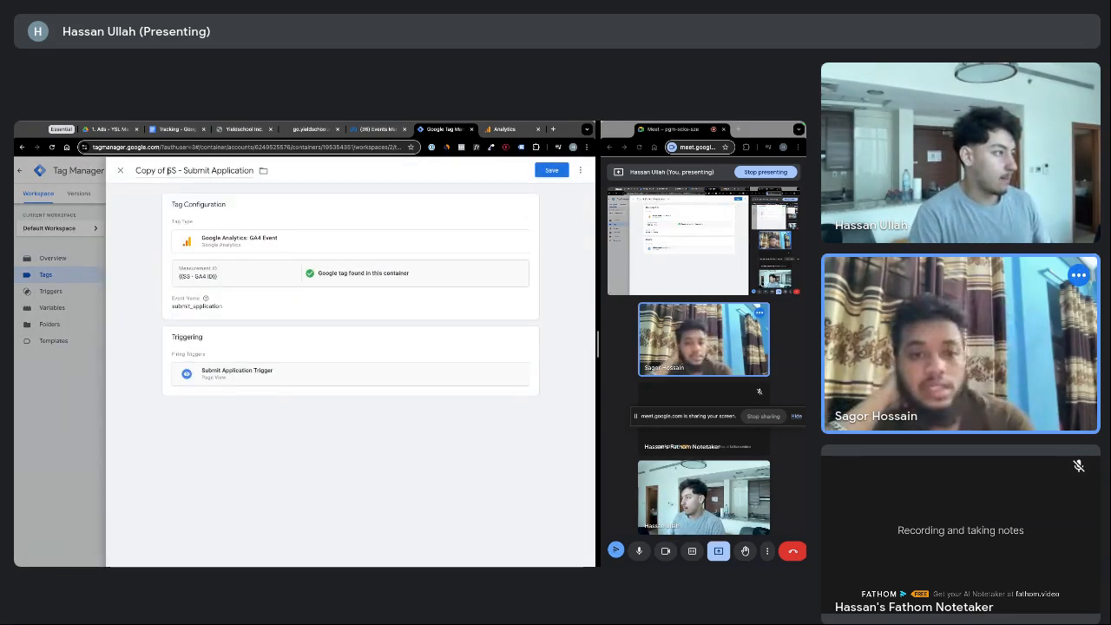
pyautogui.moveTo(177, 171); pyautogui.dragTo(109, 173)
pyautogui.write('Real')
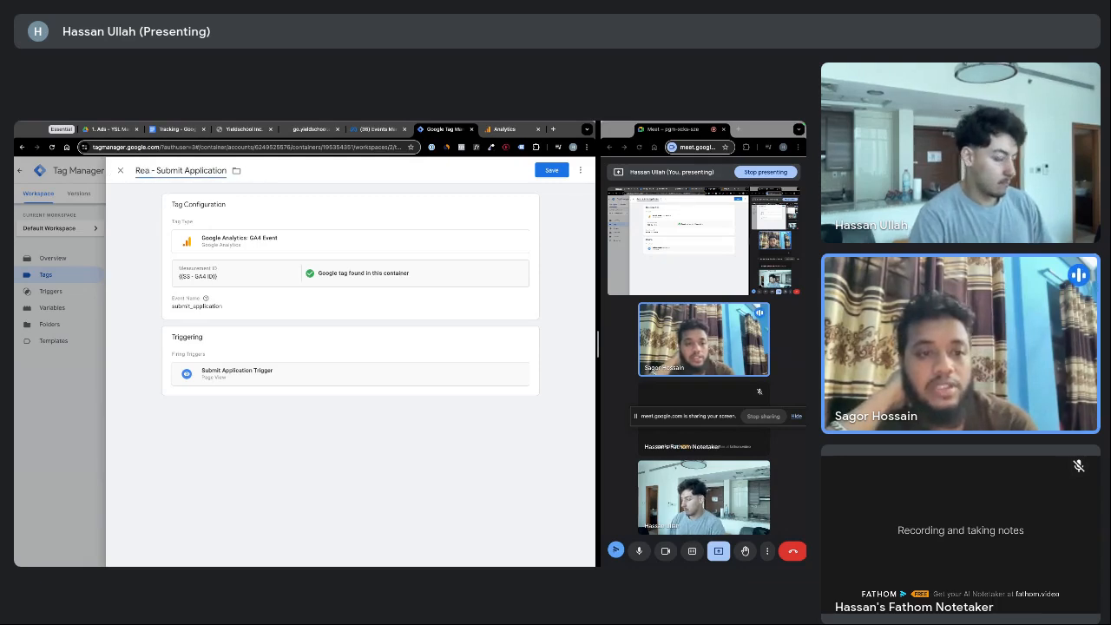
pyautogui.write(' GA')
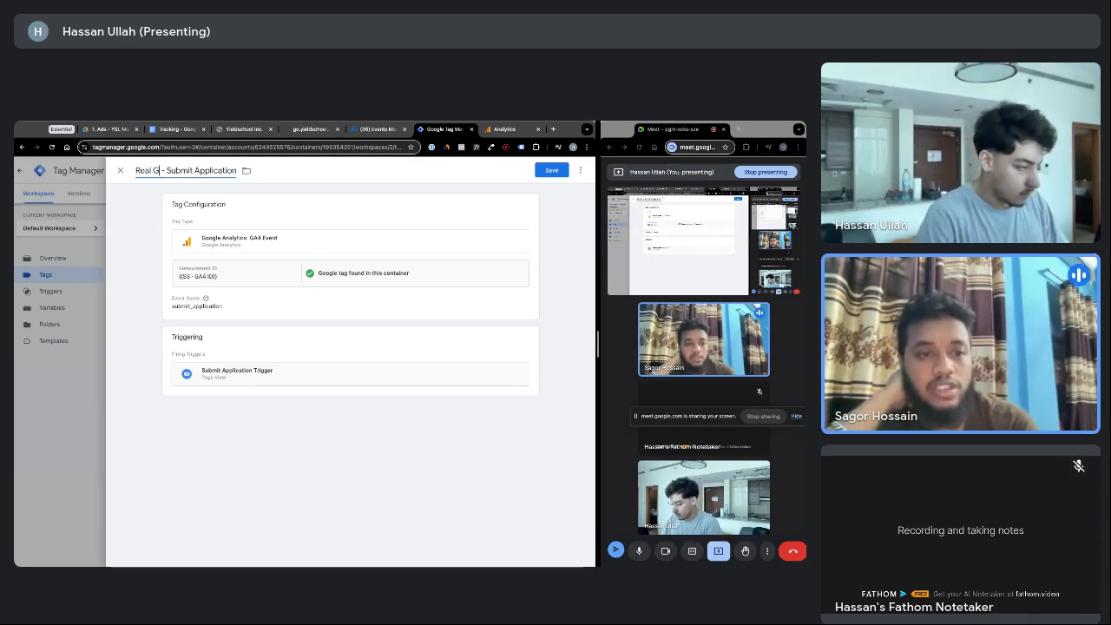
pyautogui.write('4')
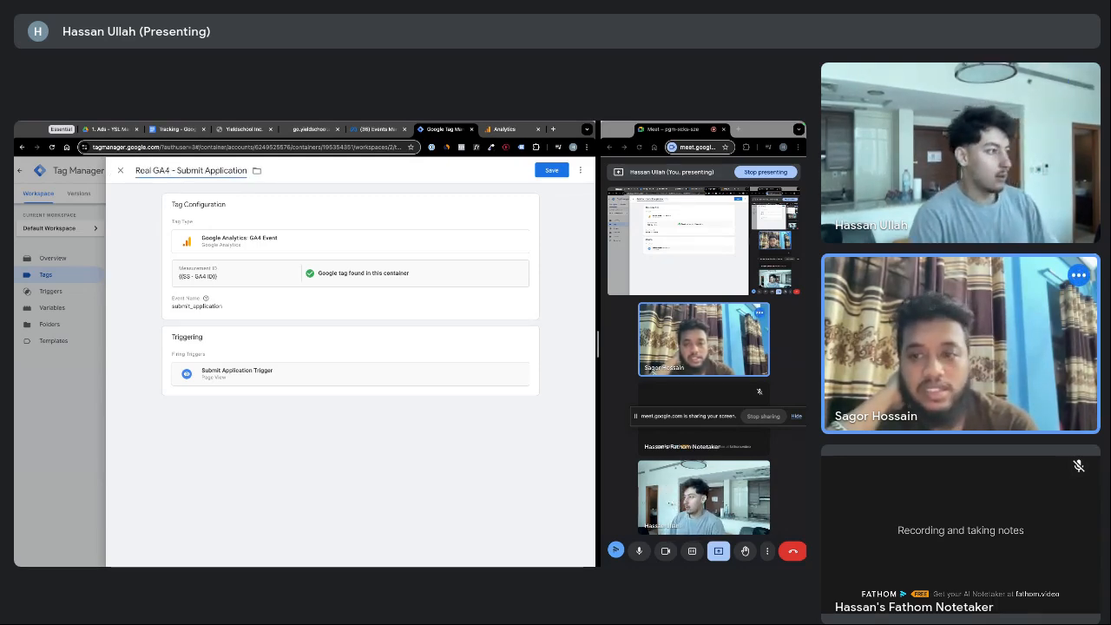
# Set the Measurement ID to {{GA4 - Real}}, remove {{SS - GA4 ID}}, and save
pyautogui.click(221, 280)
pyautogui.click(281, 293)
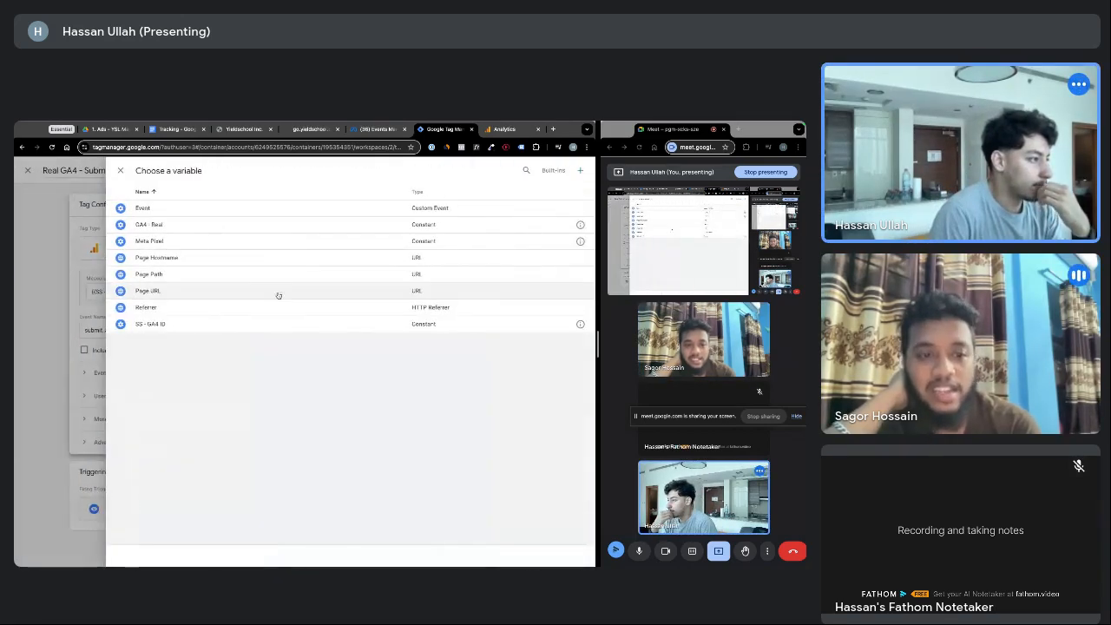
pyautogui.click(171, 225)
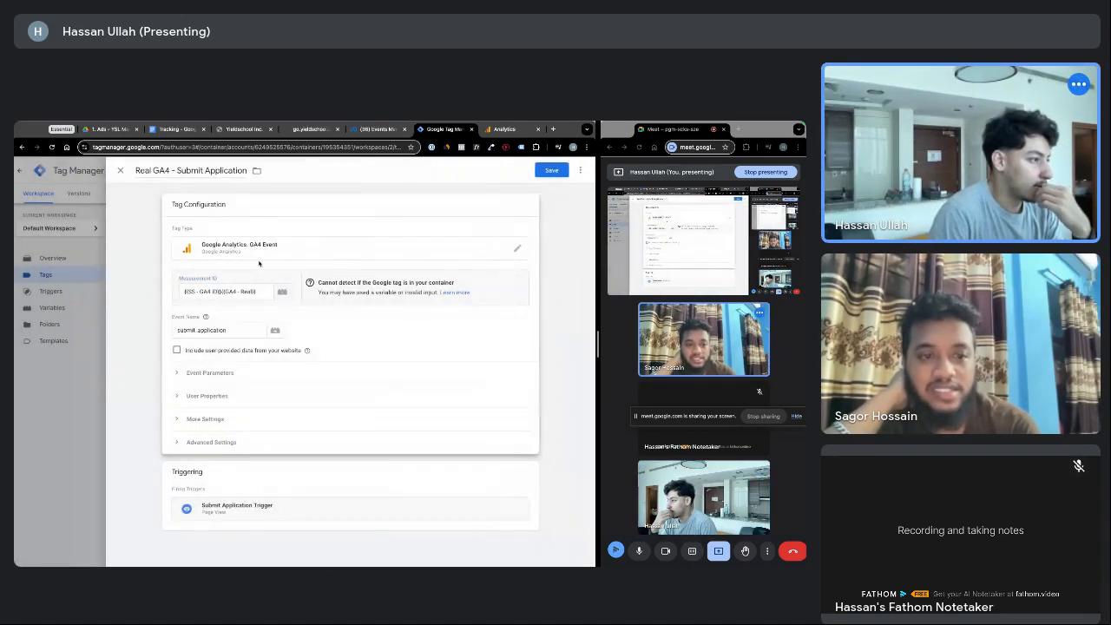
pyautogui.moveTo(258, 293); pyautogui.dragTo(182, 292)
pyautogui.click(219, 291)
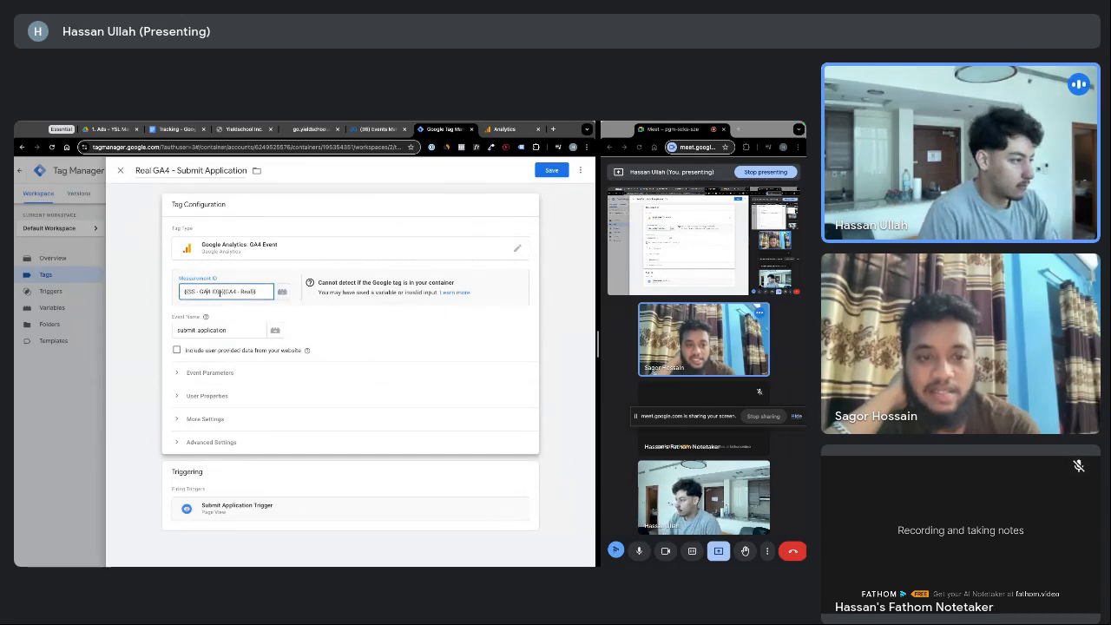
pyautogui.press('BackSpace')
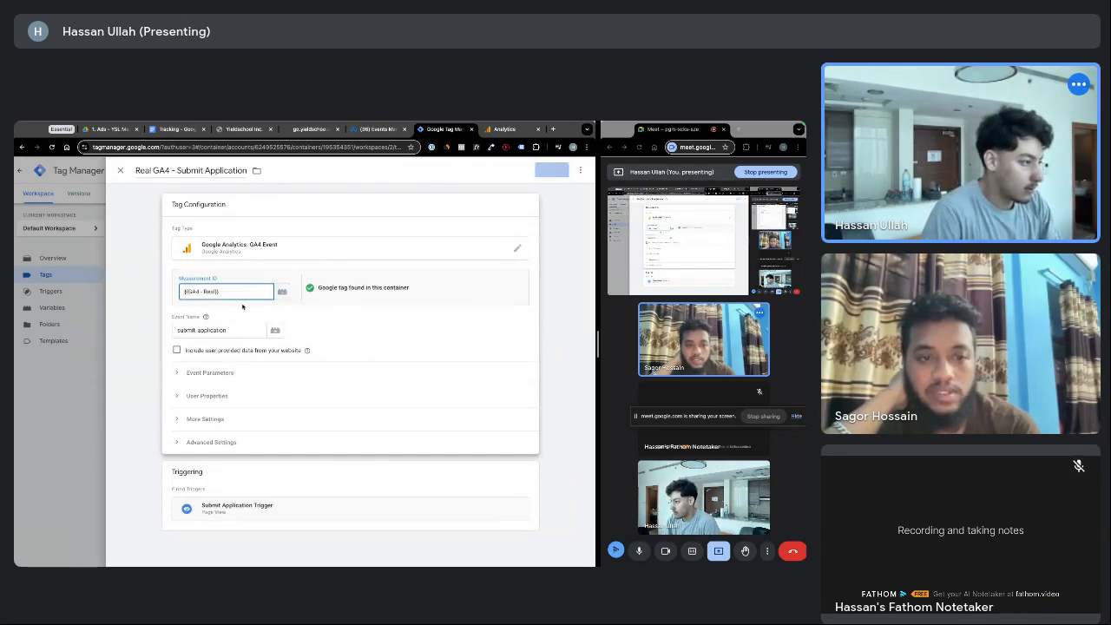
pyautogui.click(552, 170)
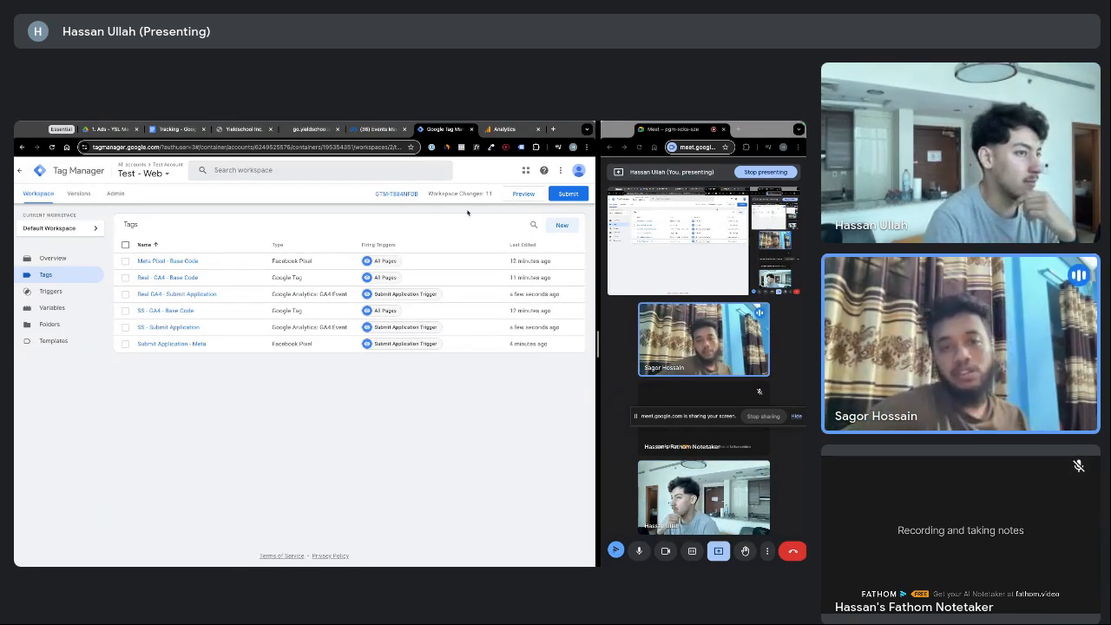
# Launch preview mode and connect Tag Assistant to the step-2 page address
pyautogui.click(507, 196)
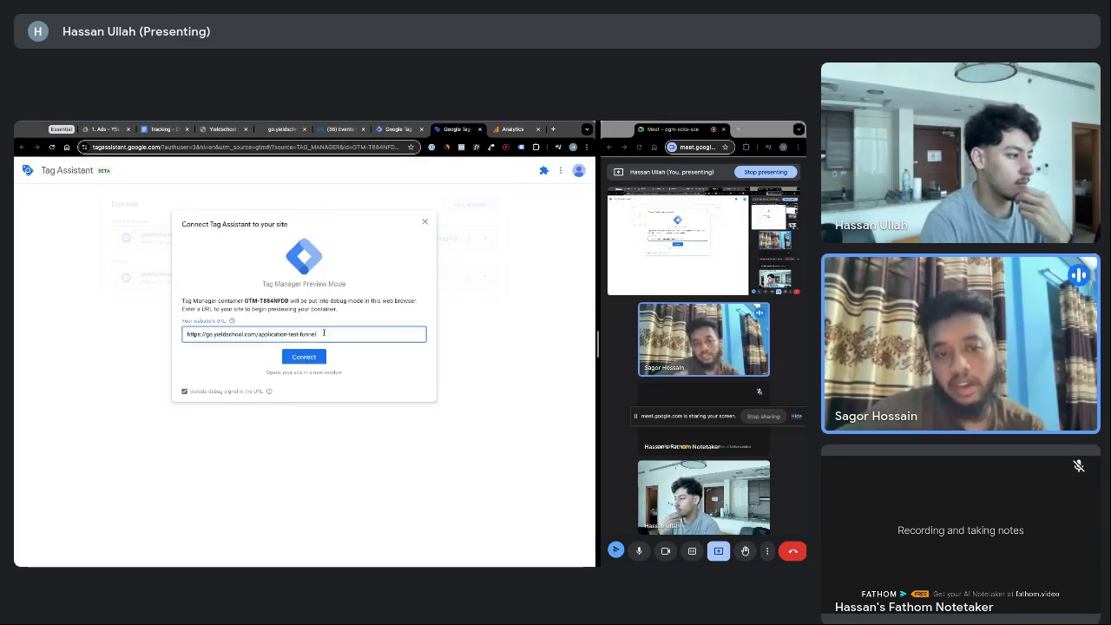
pyautogui.moveTo(328, 335); pyautogui.dragTo(259, 336)
pyautogui.write('a')
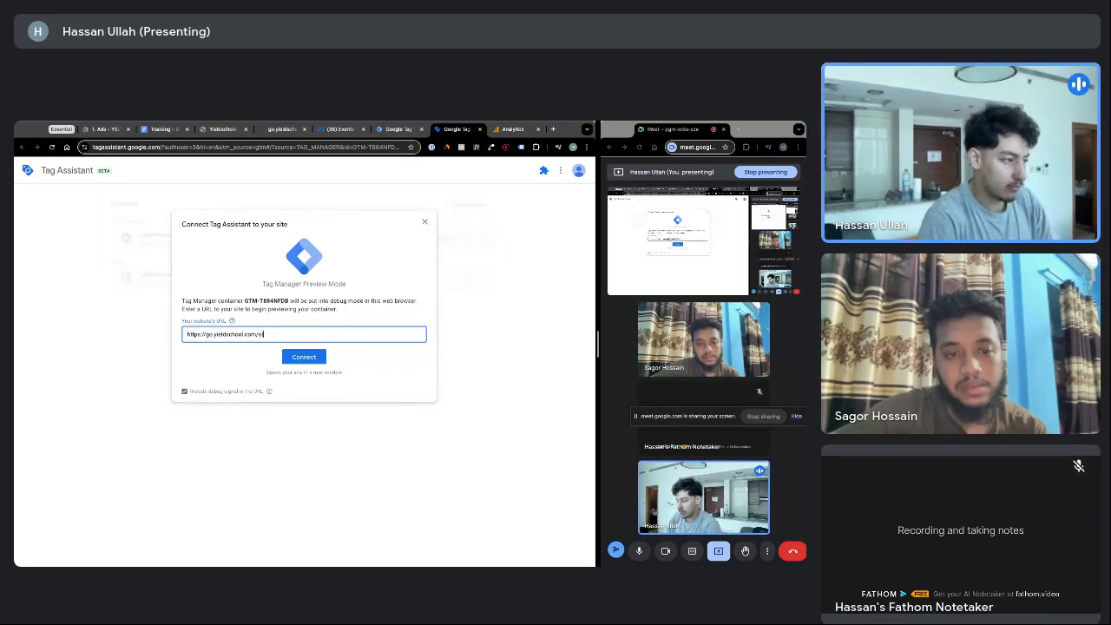
pyautogui.write('tep-2')
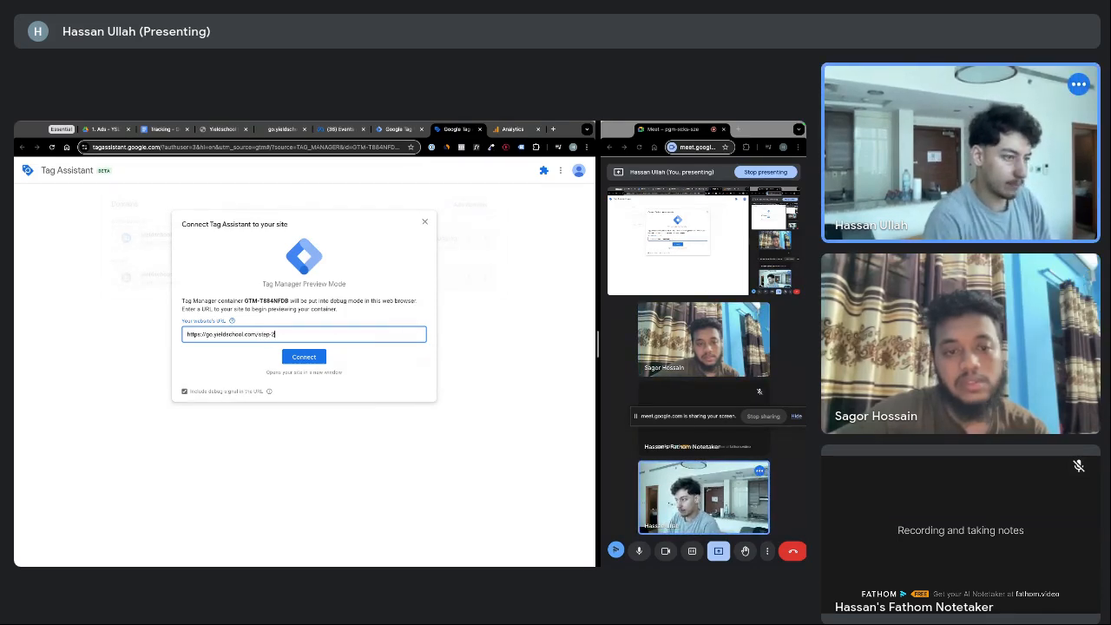
pyautogui.click(293, 360)
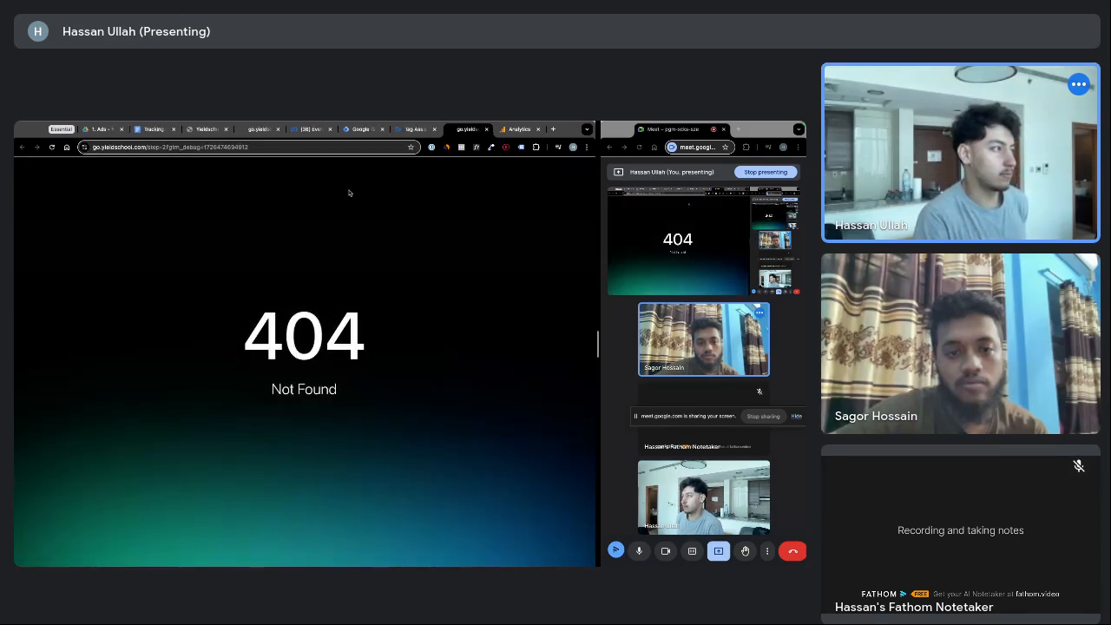
# Close the 404 page and Tag Assistant session, then launch preview again
pyautogui.click(415, 129)
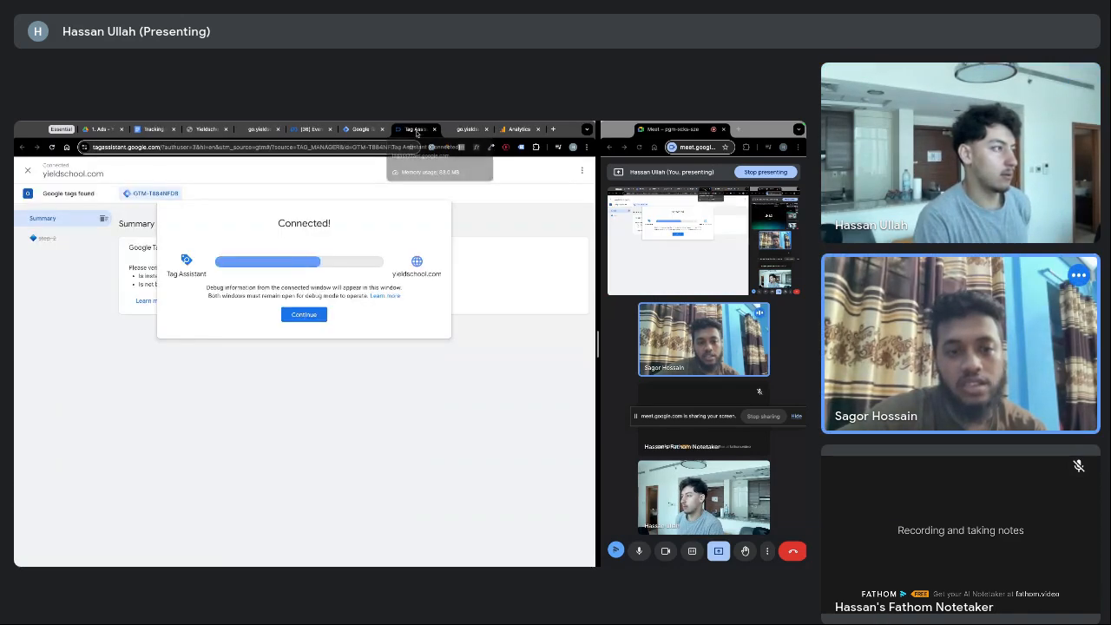
pyautogui.click(479, 129)
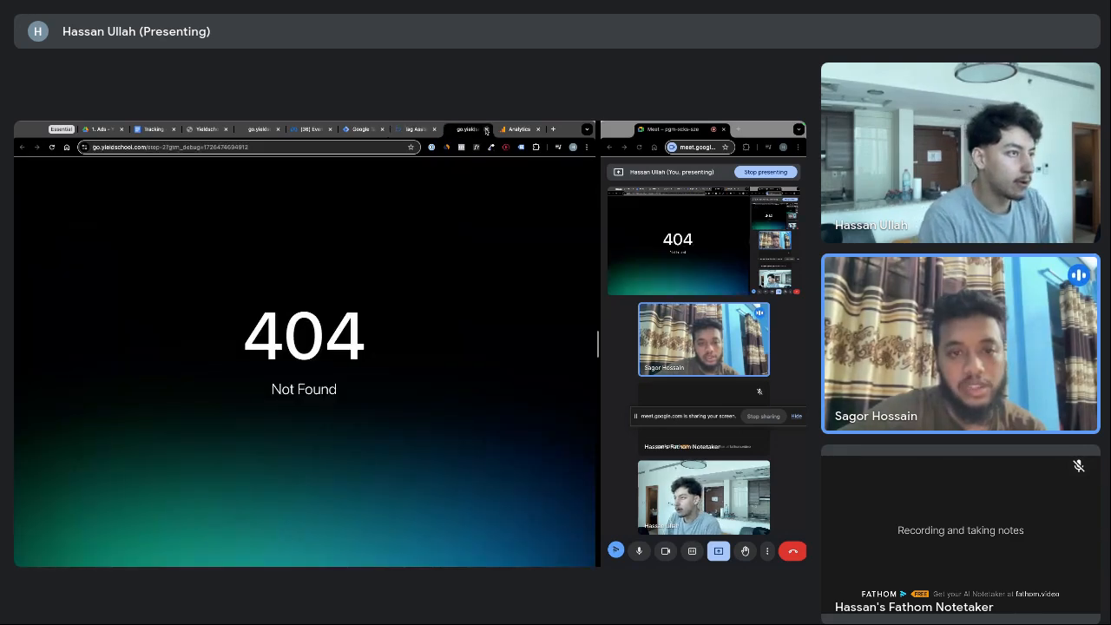
pyautogui.click(486, 129)
pyautogui.click(434, 129)
pyautogui.click(352, 130)
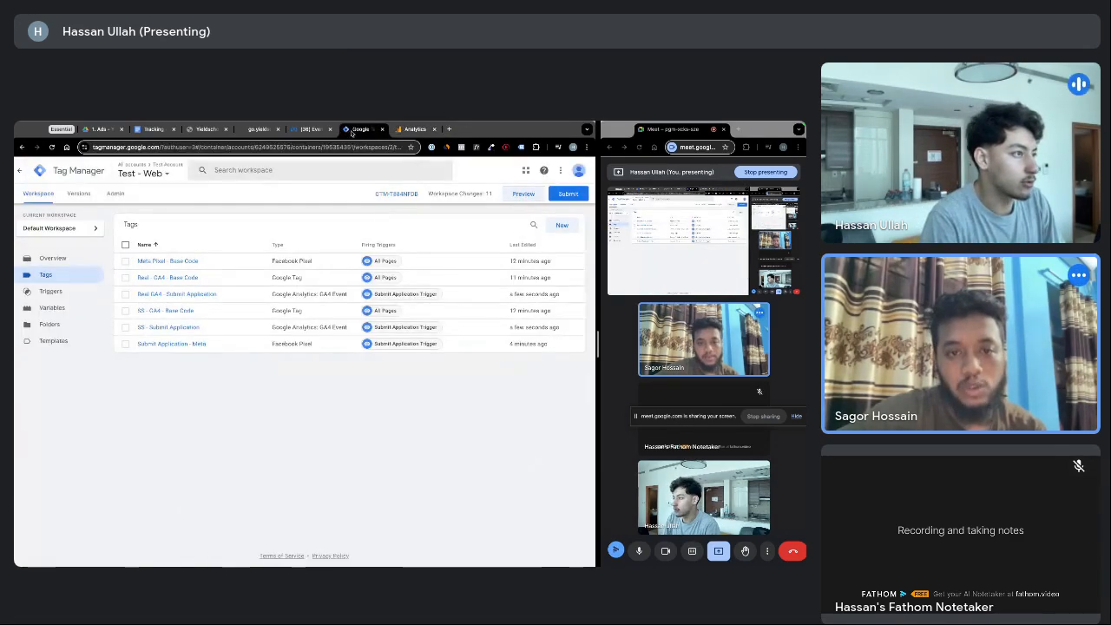
pyautogui.click(524, 194)
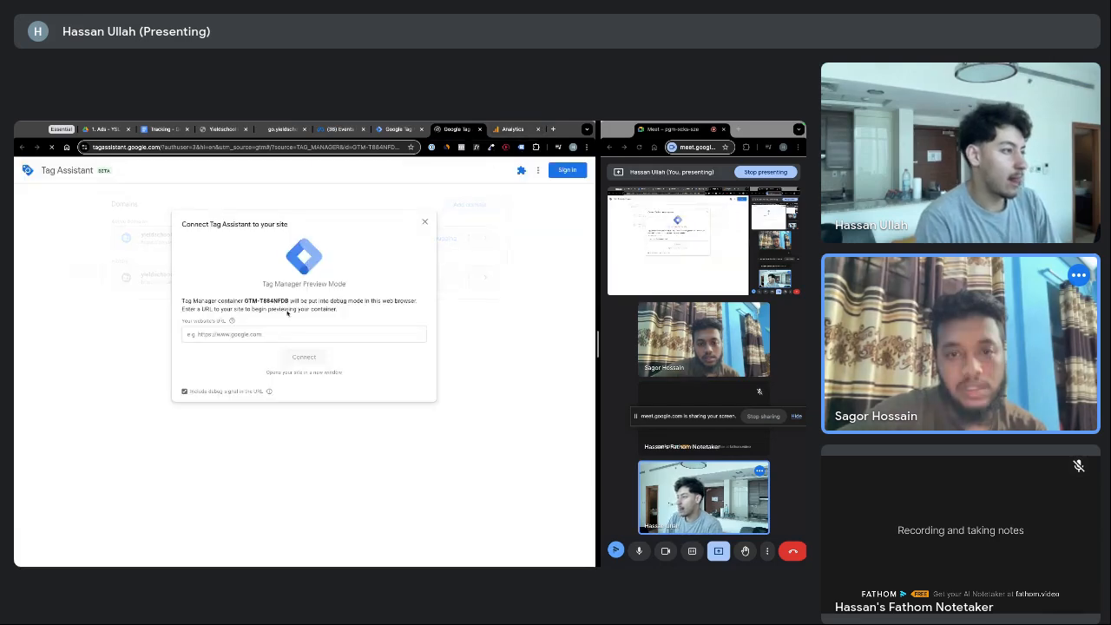
# Close the old consultation page and get the step2 address from the HighLevel funnel
pyautogui.click(265, 334)
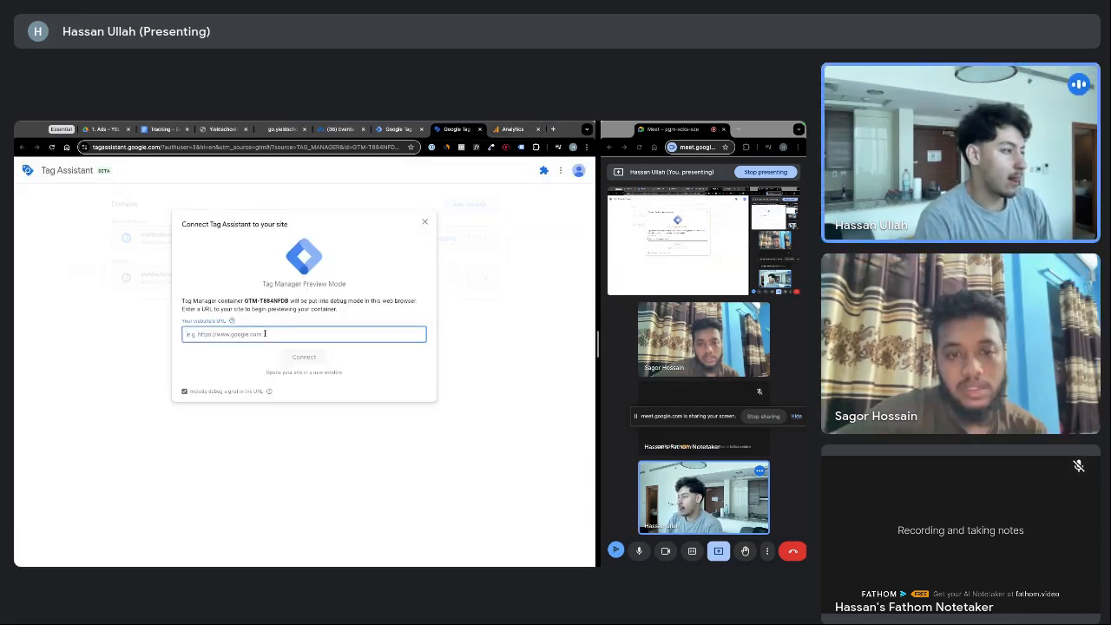
pyautogui.click(337, 129)
pyautogui.click(278, 131)
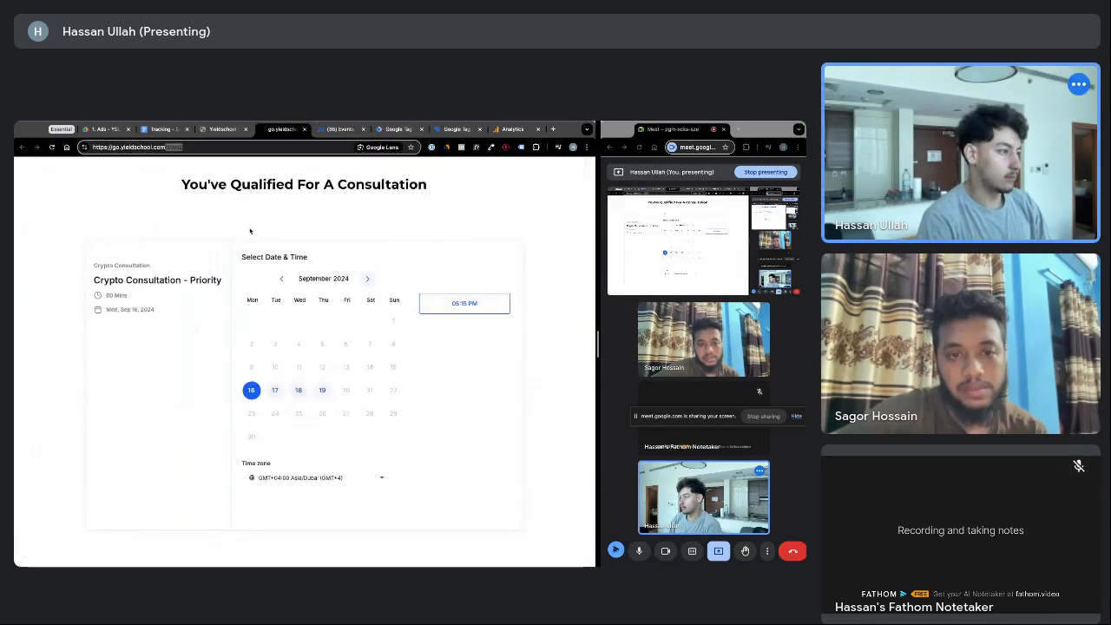
pyautogui.click(304, 129)
pyautogui.click(224, 130)
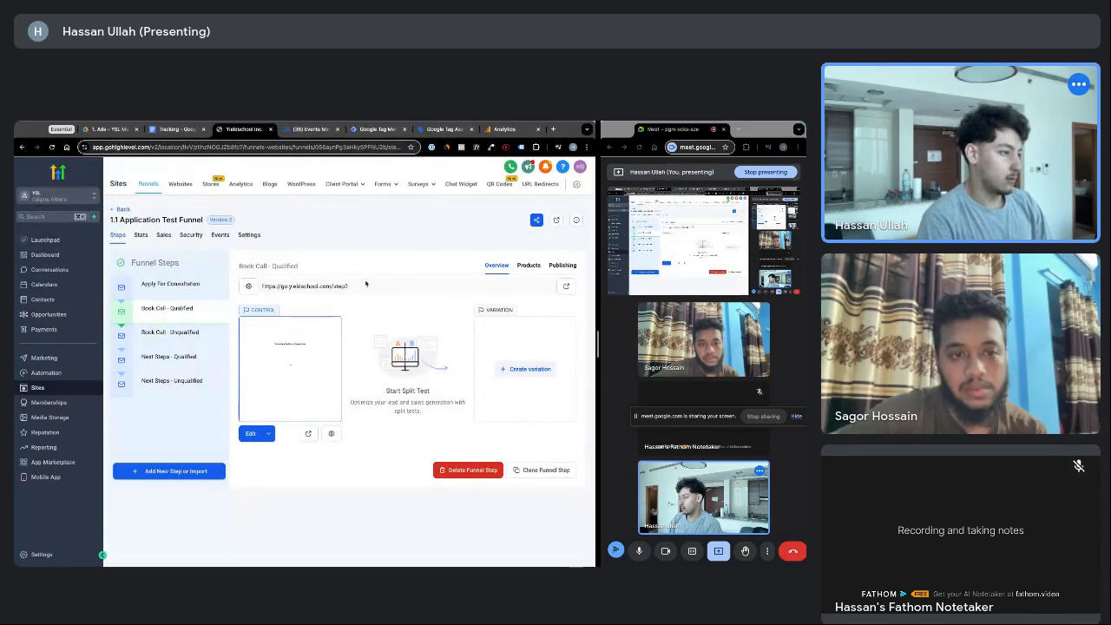
pyautogui.click(445, 130)
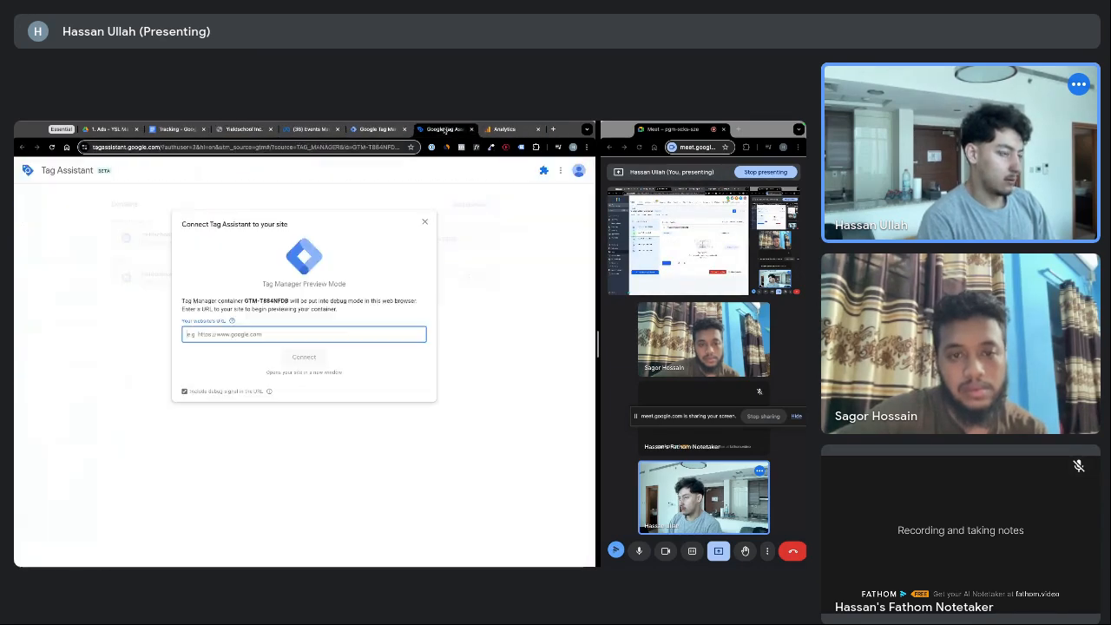
# Connect Tag Assistant to the step2 page and check Meta Pixel Helper for PageView and SubmitApplication
pyautogui.write('https://yieldschool.com')
pyautogui.click(304, 357)
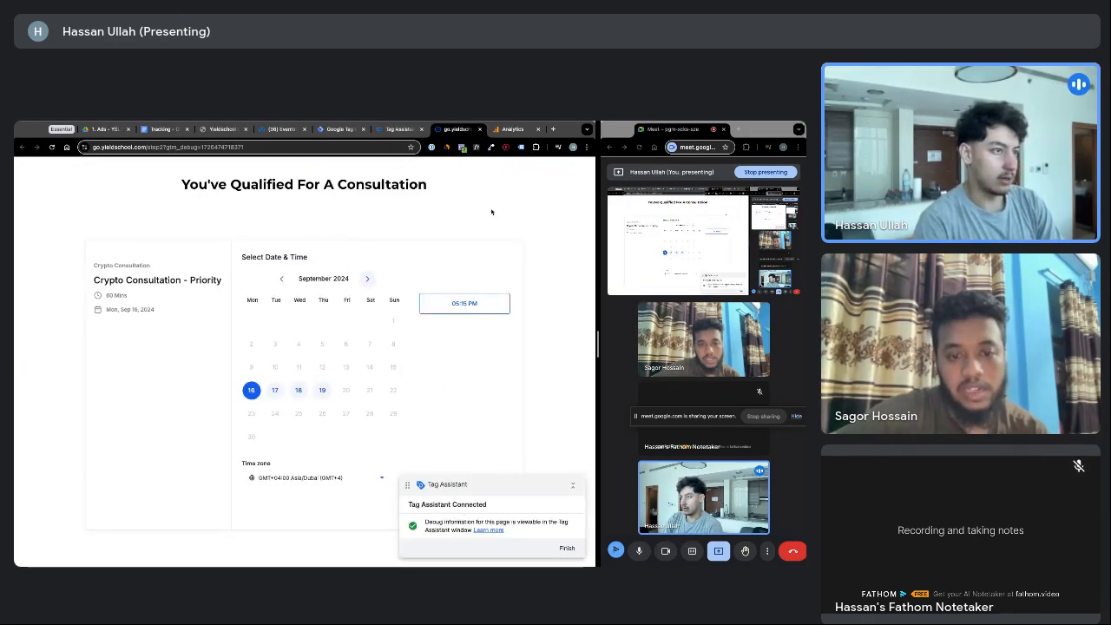
pyautogui.click(462, 147)
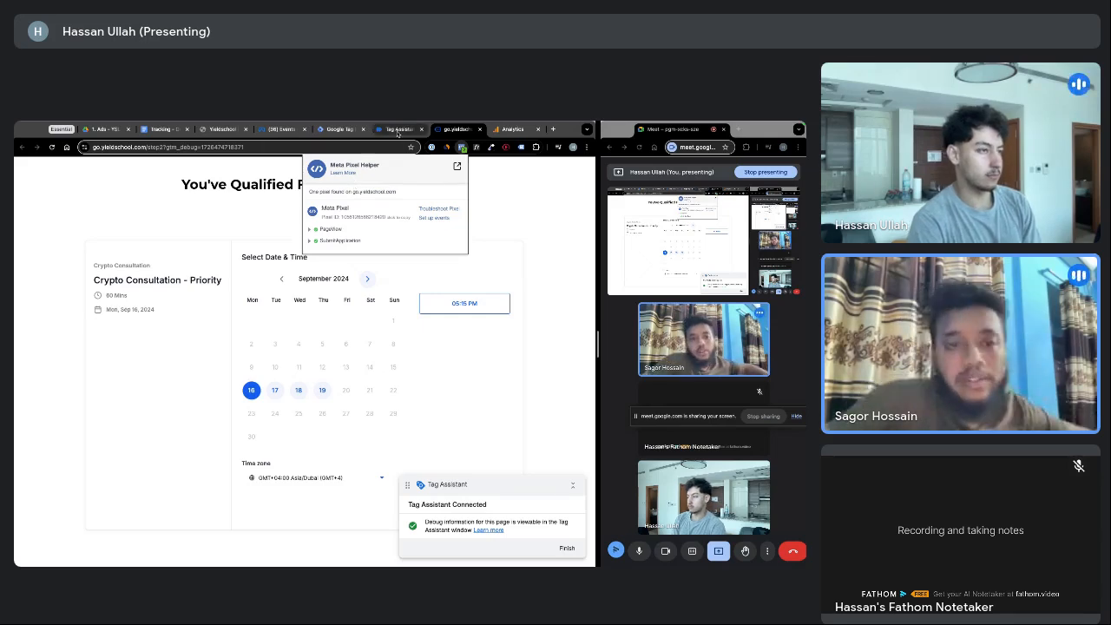
# Confirm Submit Application and PageView appear as Processed in Meta Events Manager test events
pyautogui.click(279, 130)
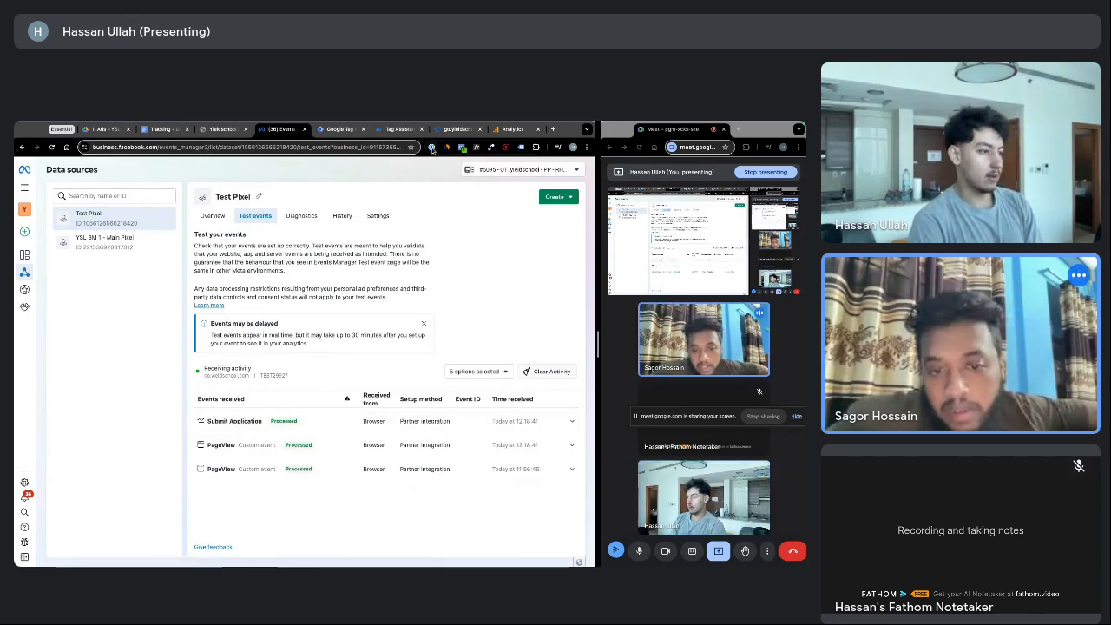
pyautogui.click(400, 128)
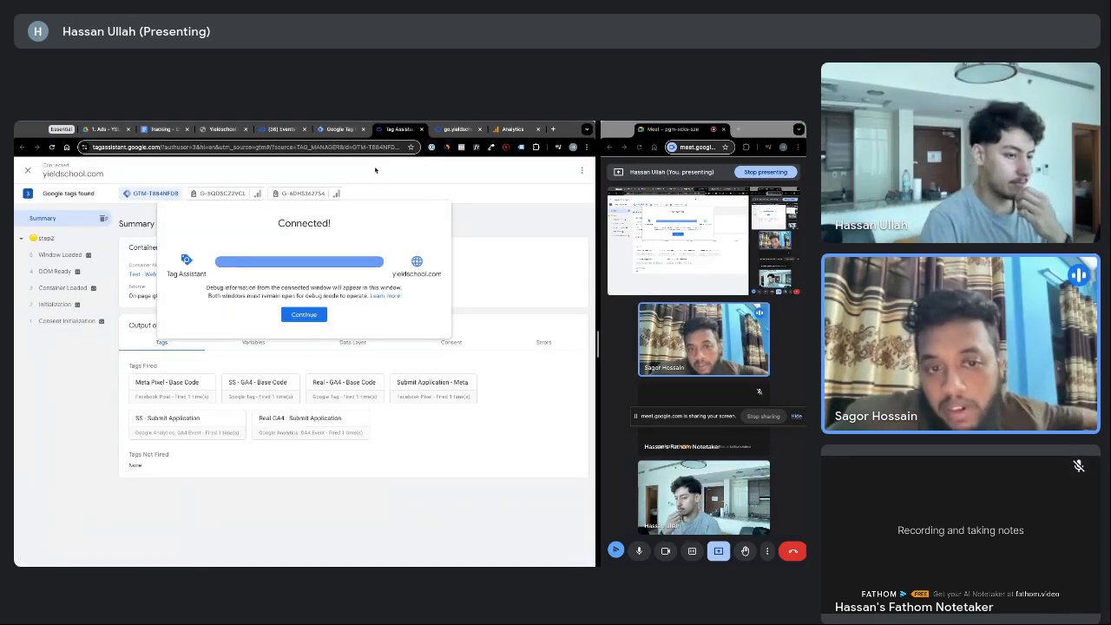
pyautogui.click(278, 129)
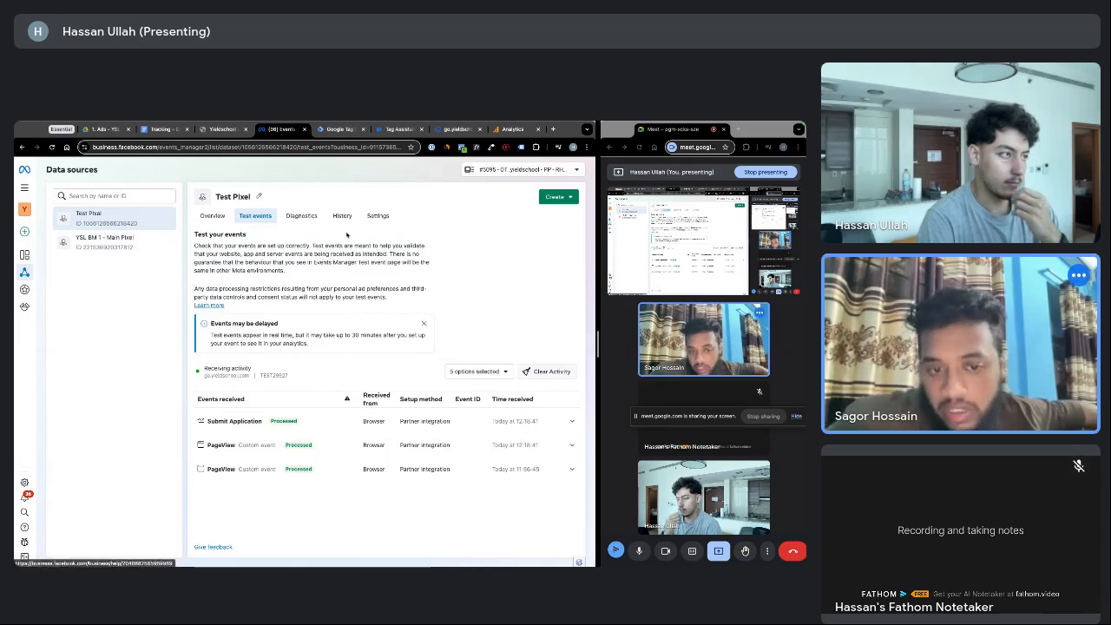
# Close the Tag Assistant session and consultation page preview, returning to the Tags list
pyautogui.click(338, 129)
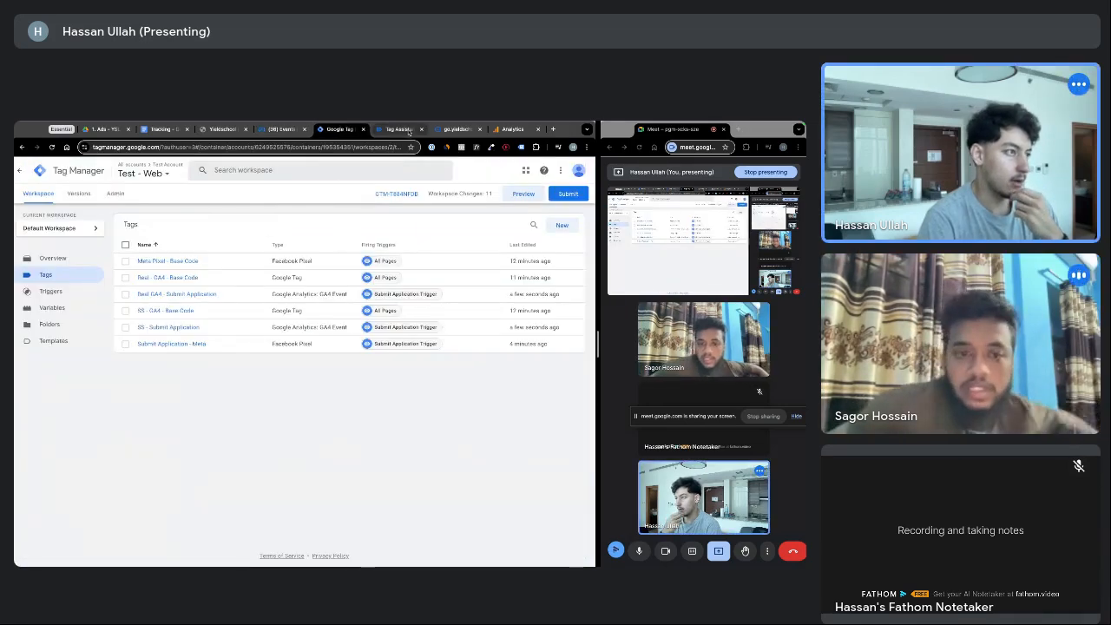
pyautogui.click(410, 128)
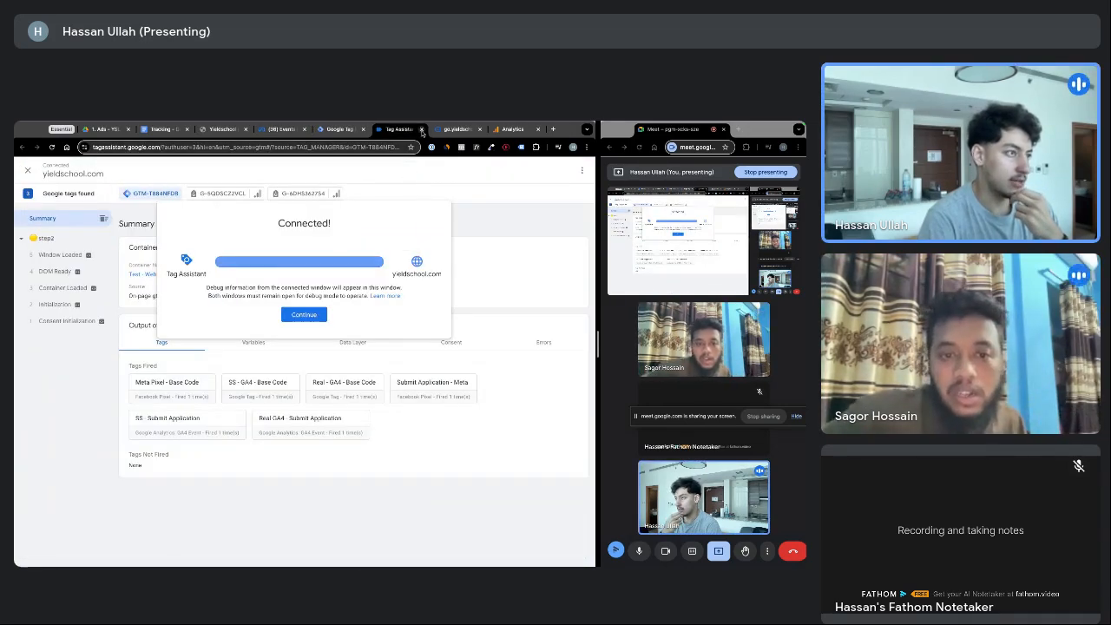
pyautogui.click(421, 130)
pyautogui.click(421, 129)
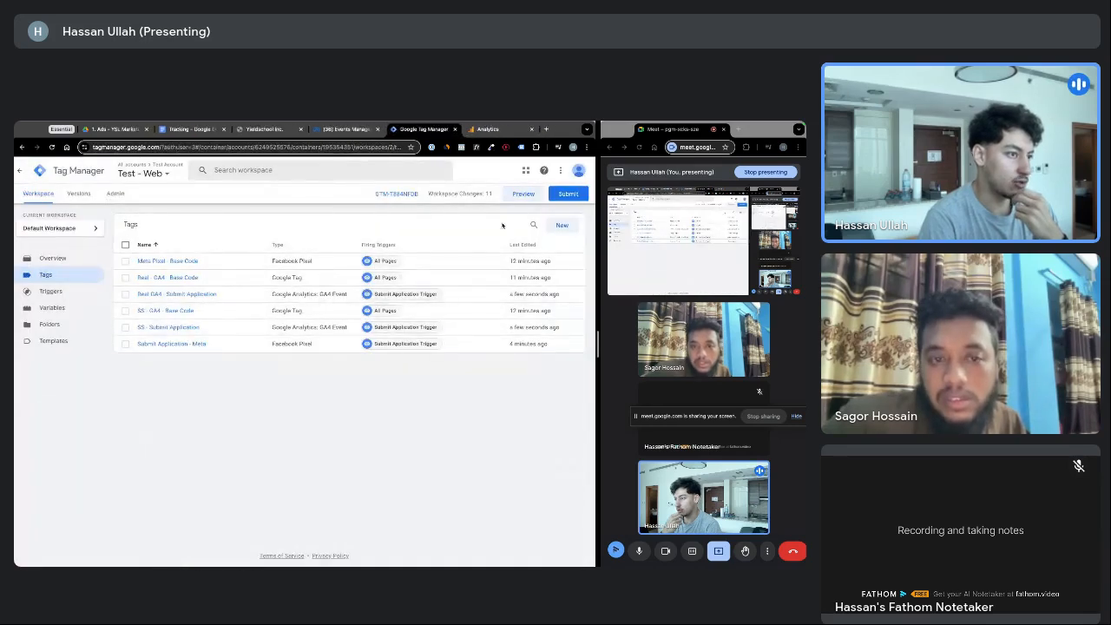
# Rerun preview on the step2 page and inspect the SubmitApplication event in Pixel Helper
pyautogui.click(521, 193)
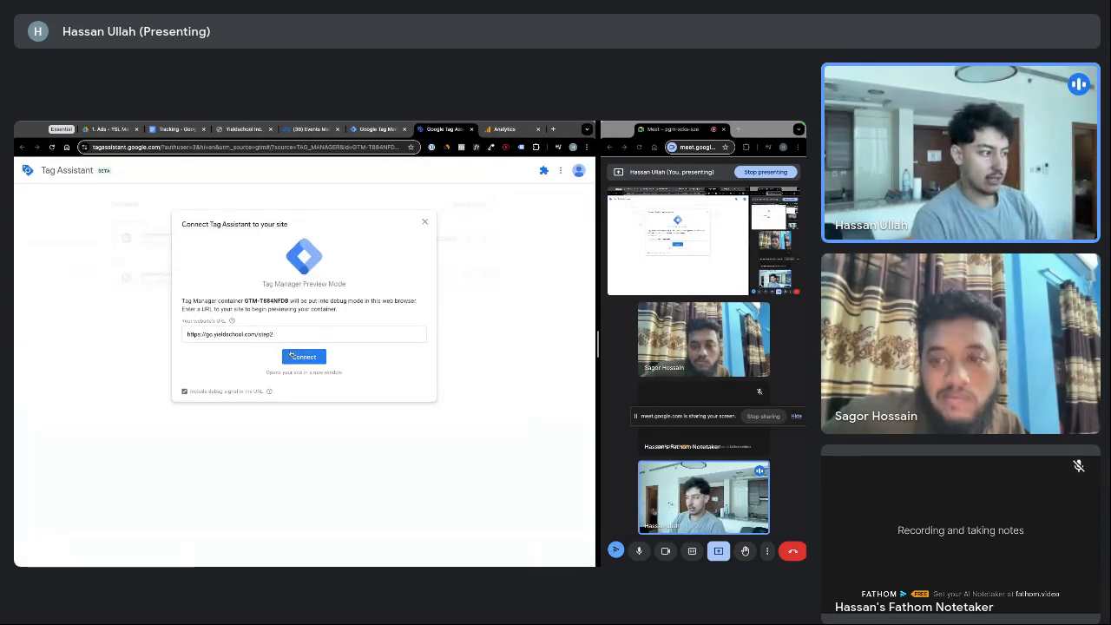
pyautogui.click(296, 359)
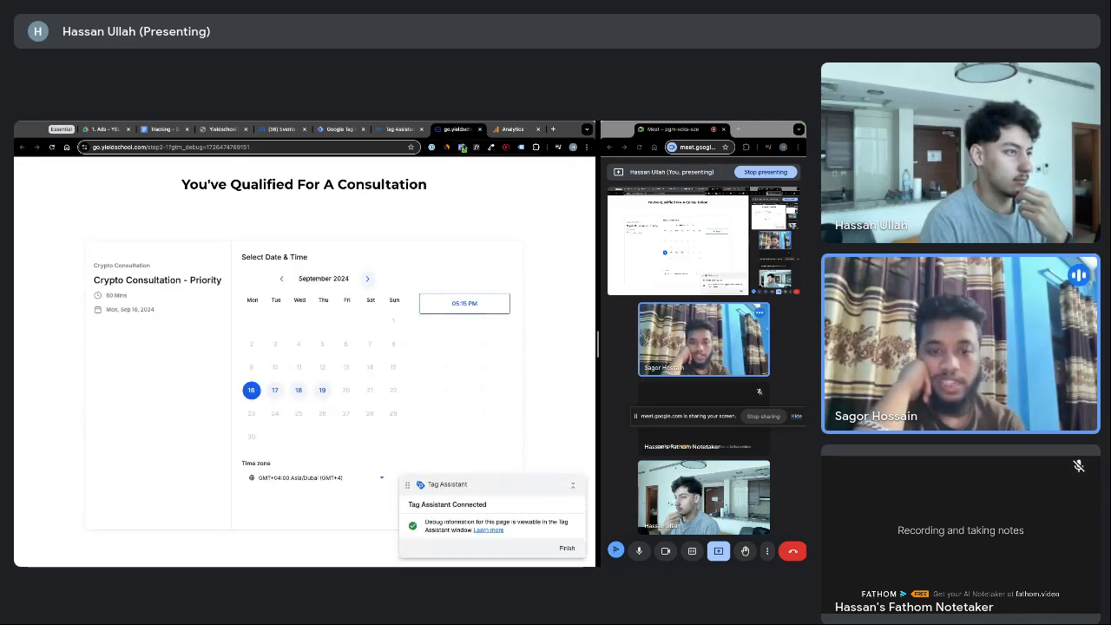
pyautogui.click(462, 148)
pyautogui.click(323, 240)
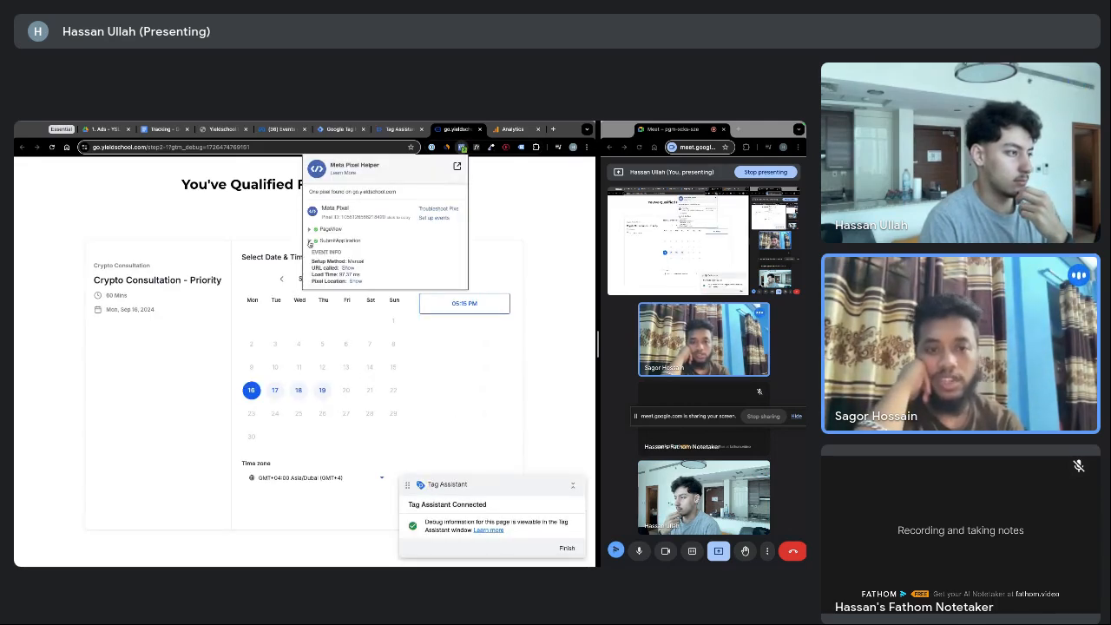
pyautogui.click(323, 240)
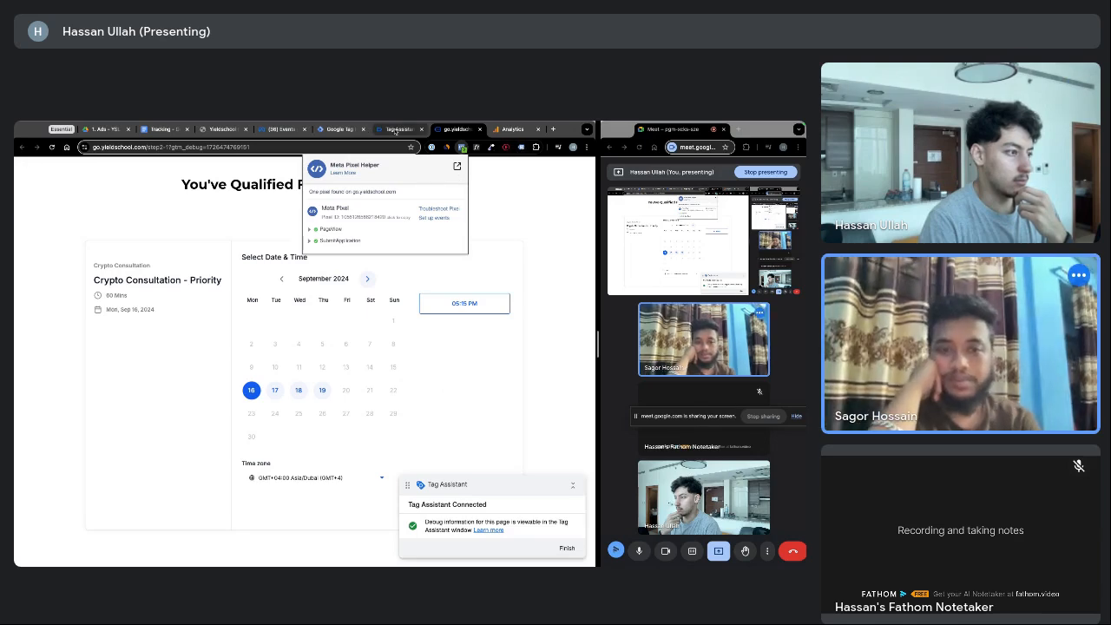
# Review the fired tags in Tag Assistant, check Meta Events Manager, then go to Google Analytics
pyautogui.click(397, 128)
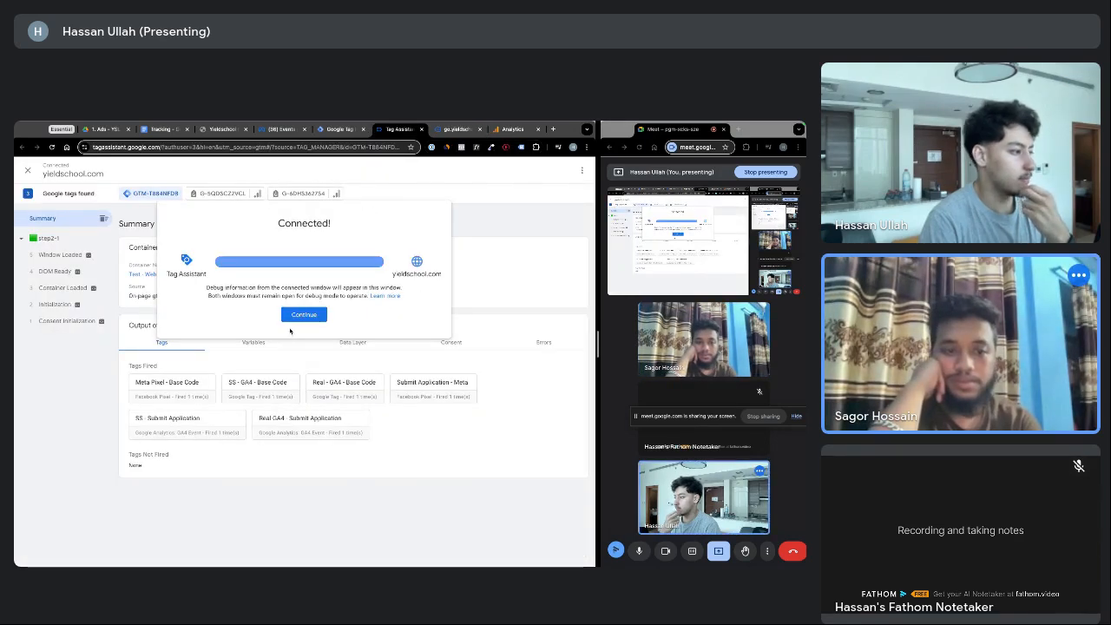
pyautogui.click(168, 392)
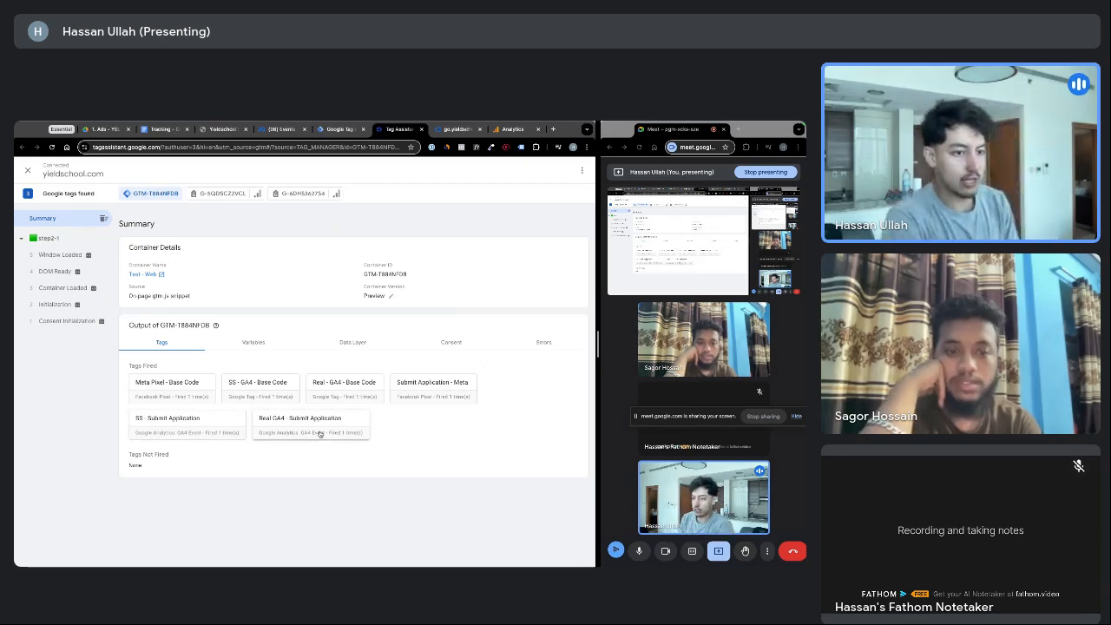
pyautogui.click(318, 129)
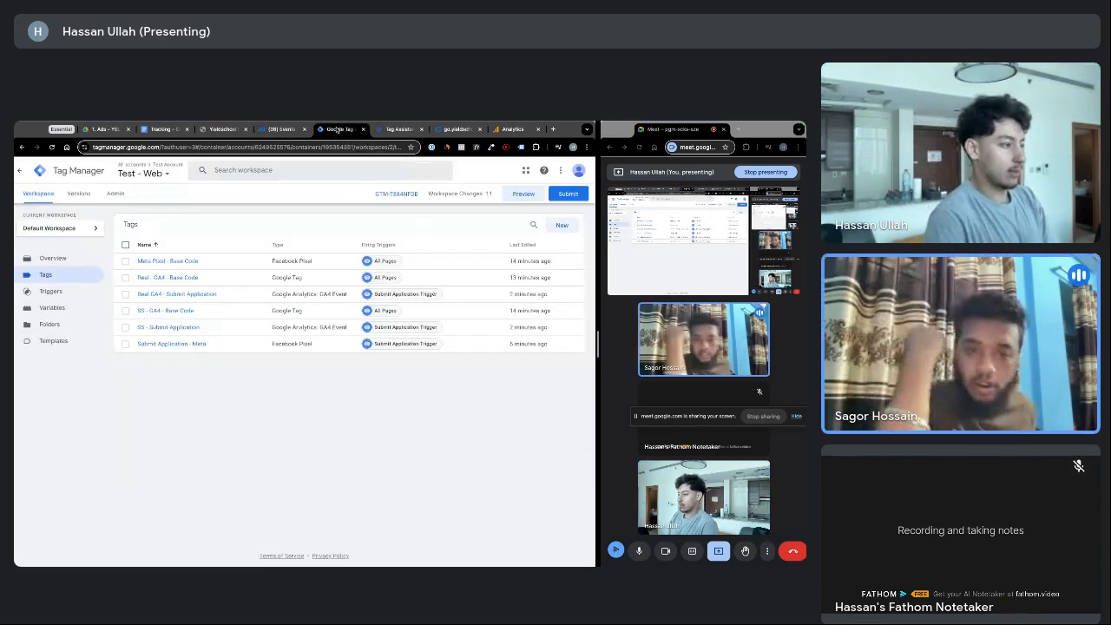
pyautogui.click(281, 128)
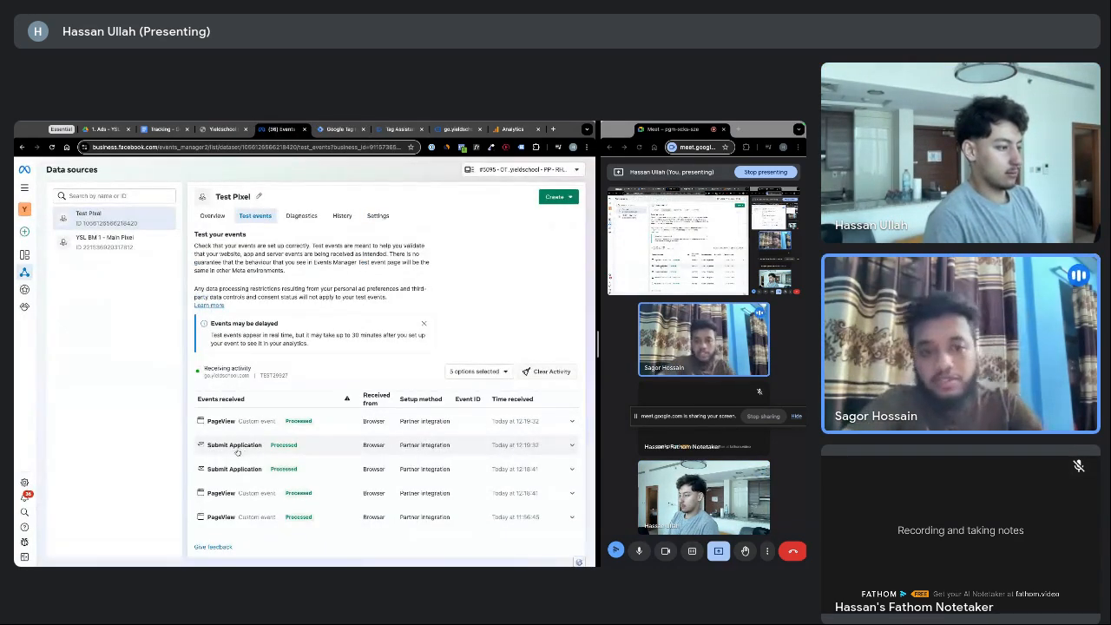
pyautogui.click(496, 130)
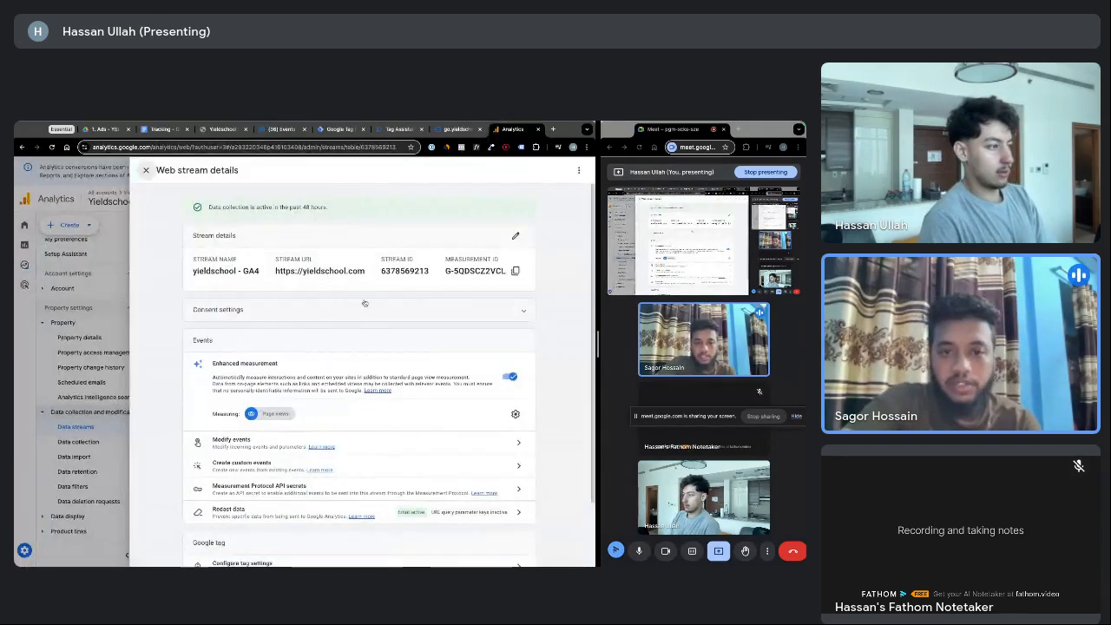
# Close the Web stream details panel and expand Admin's Data display group
pyautogui.click(146, 170)
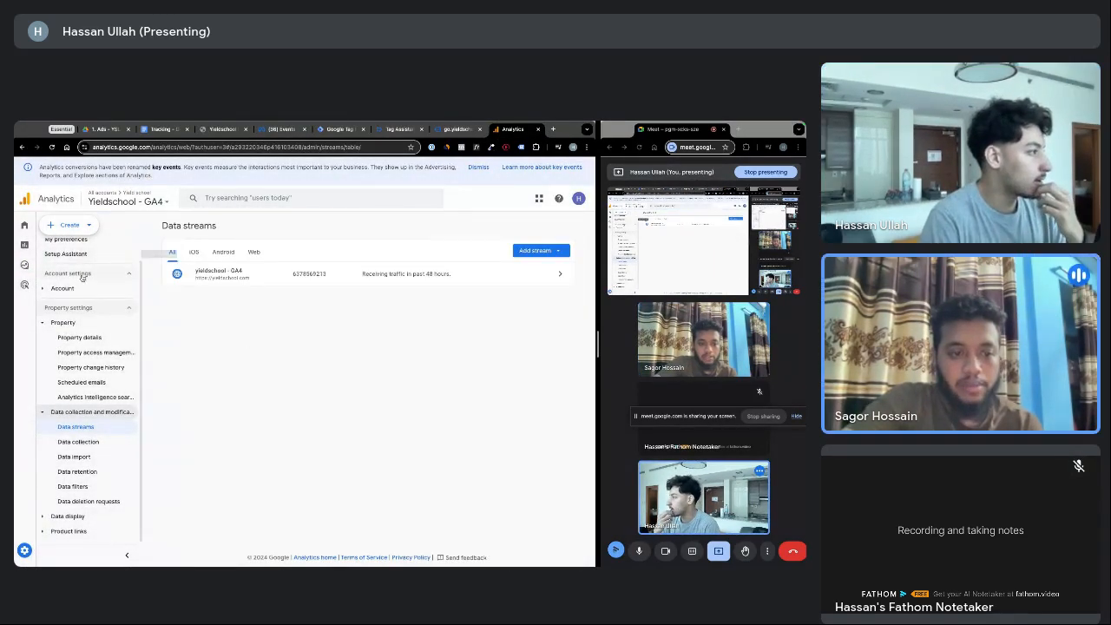
pyautogui.scroll(1, 82, 276)
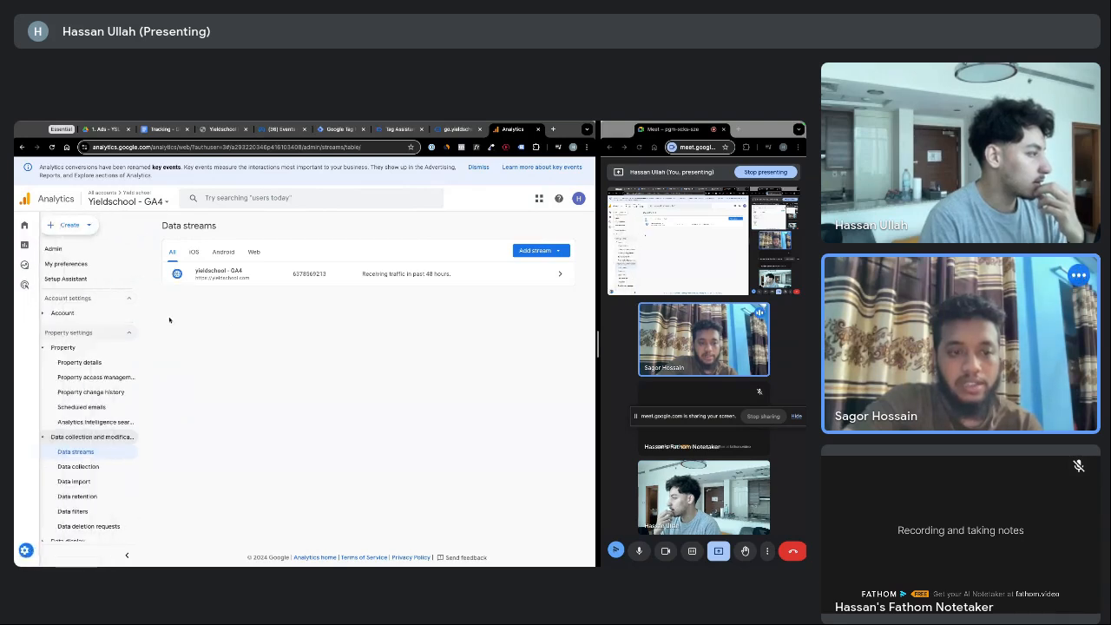
pyautogui.scroll(-1, 100, 434)
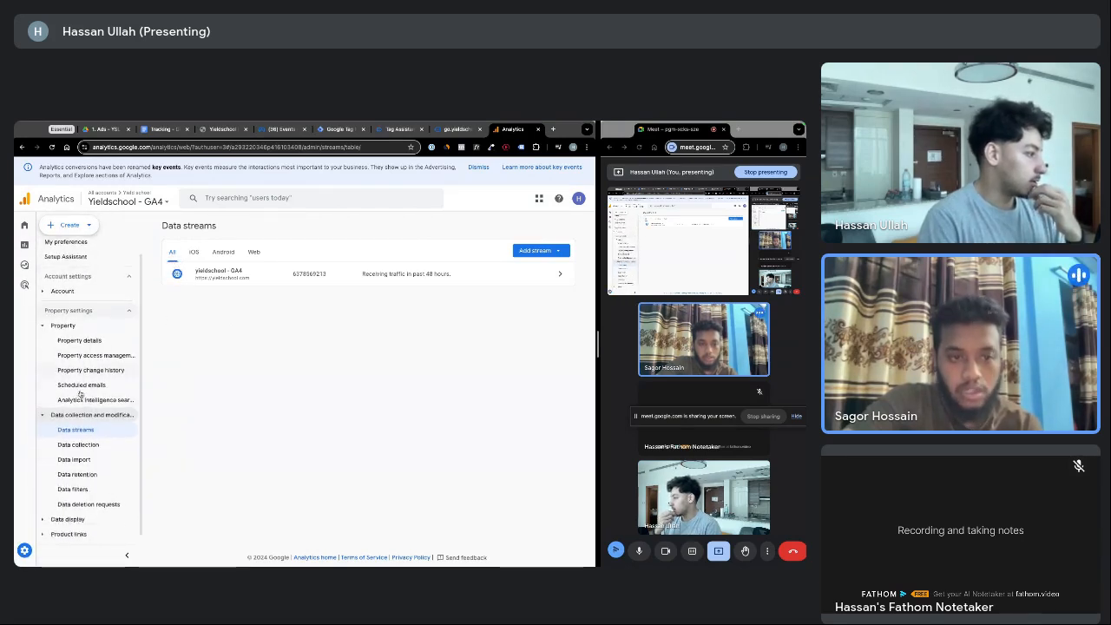
pyautogui.click(66, 517)
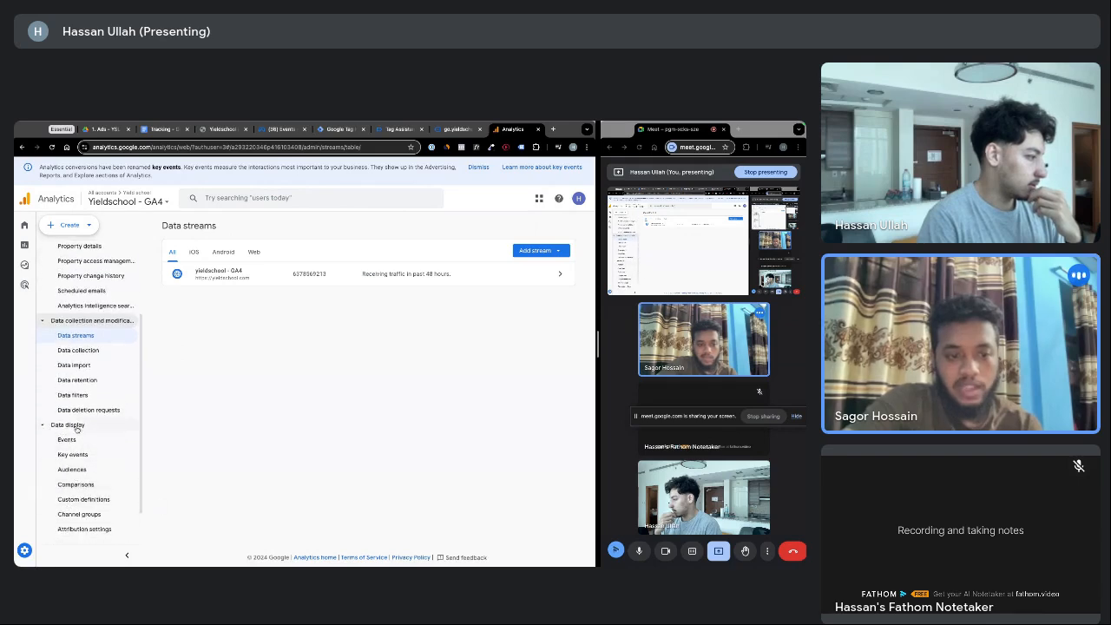
pyautogui.click(76, 427)
pyautogui.click(68, 517)
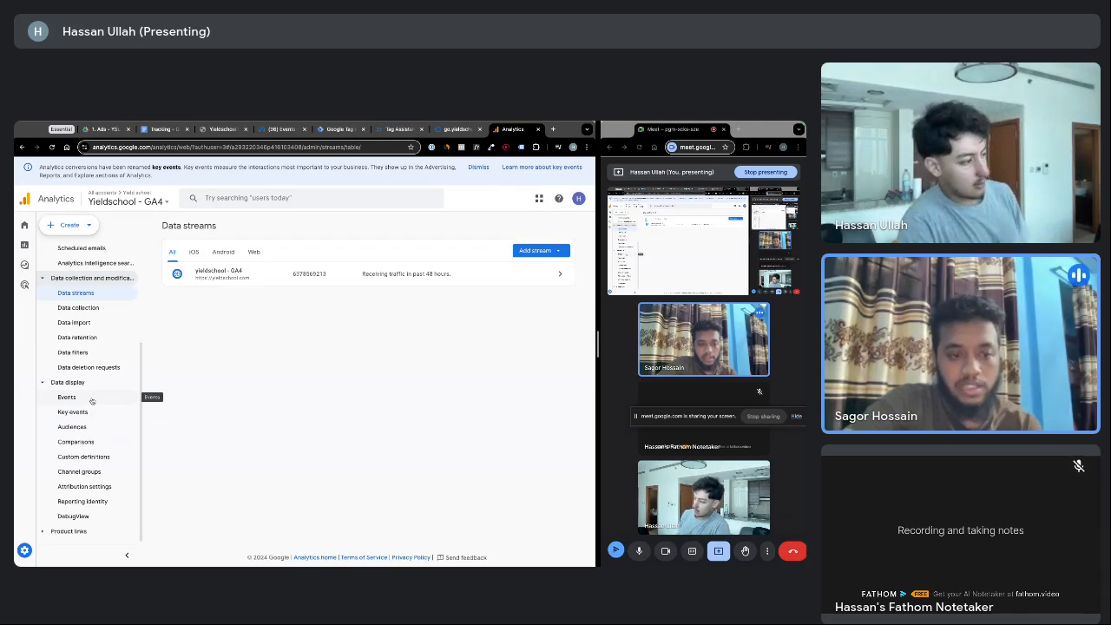
pyautogui.scroll(1, 91, 400)
pyautogui.scroll(-1, 91, 402)
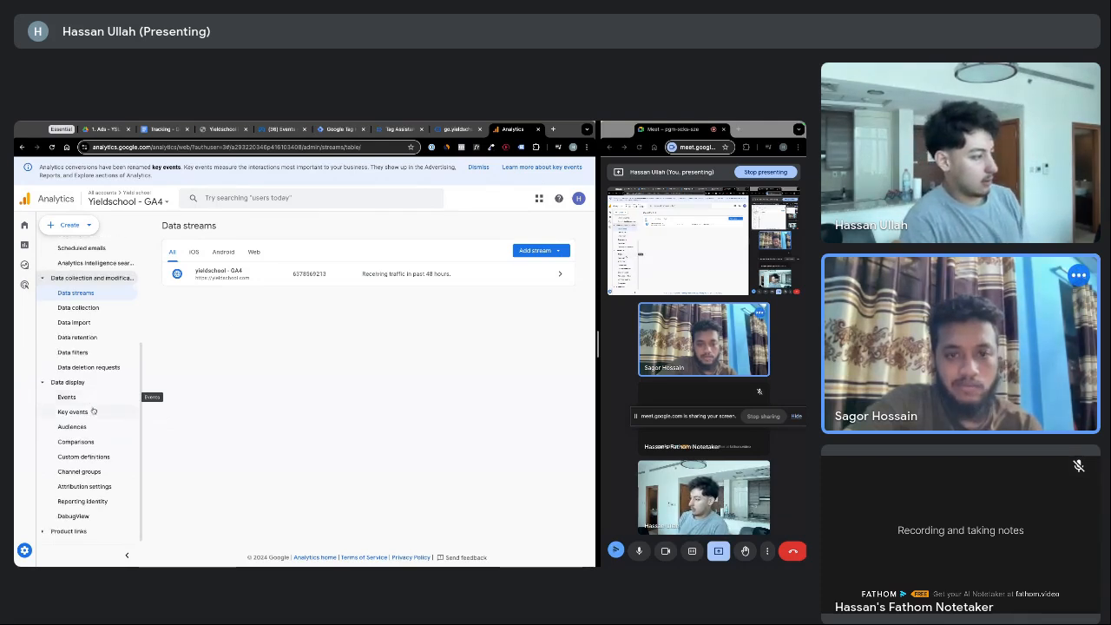
# Open DebugView and review the incoming submit_application, page_view and user_engagement events
pyautogui.click(76, 516)
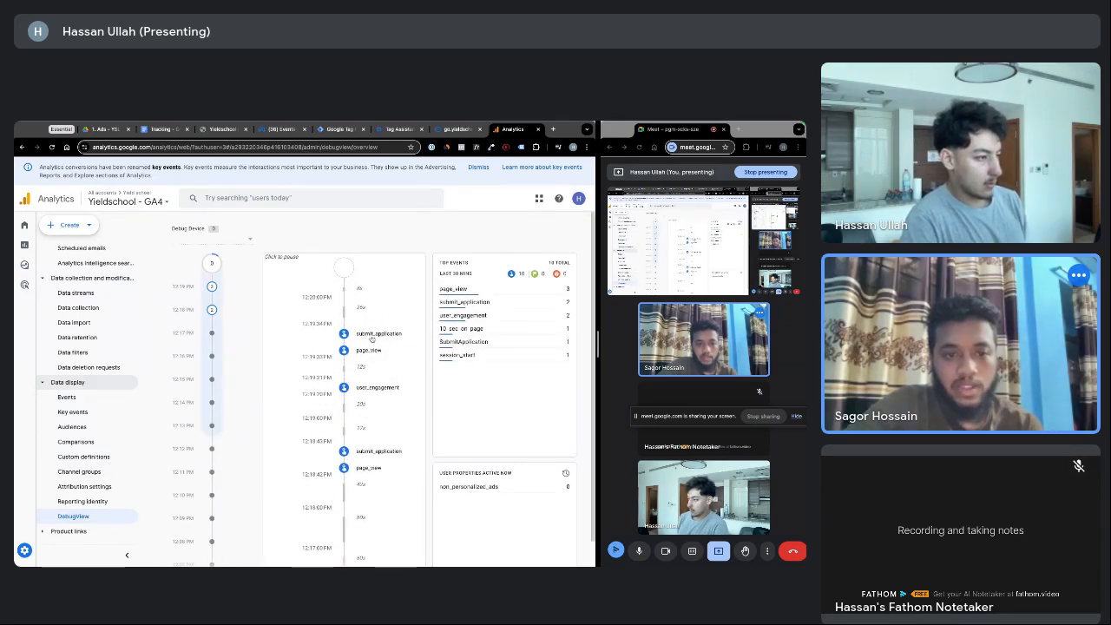
pyautogui.scroll(-1, 377, 342)
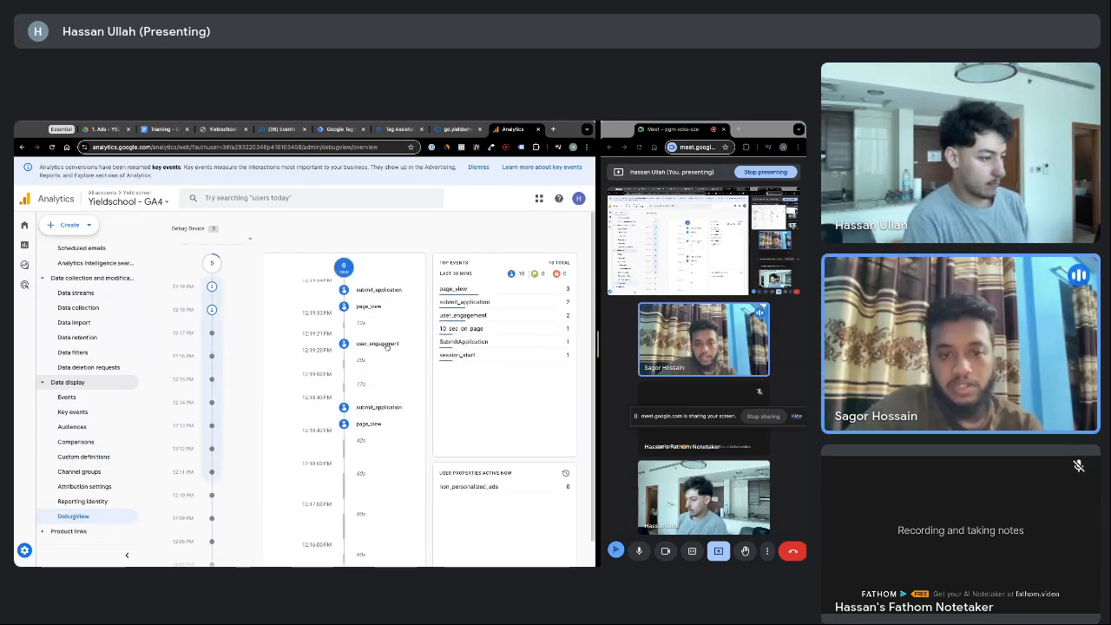
pyautogui.scroll(1, 378, 343)
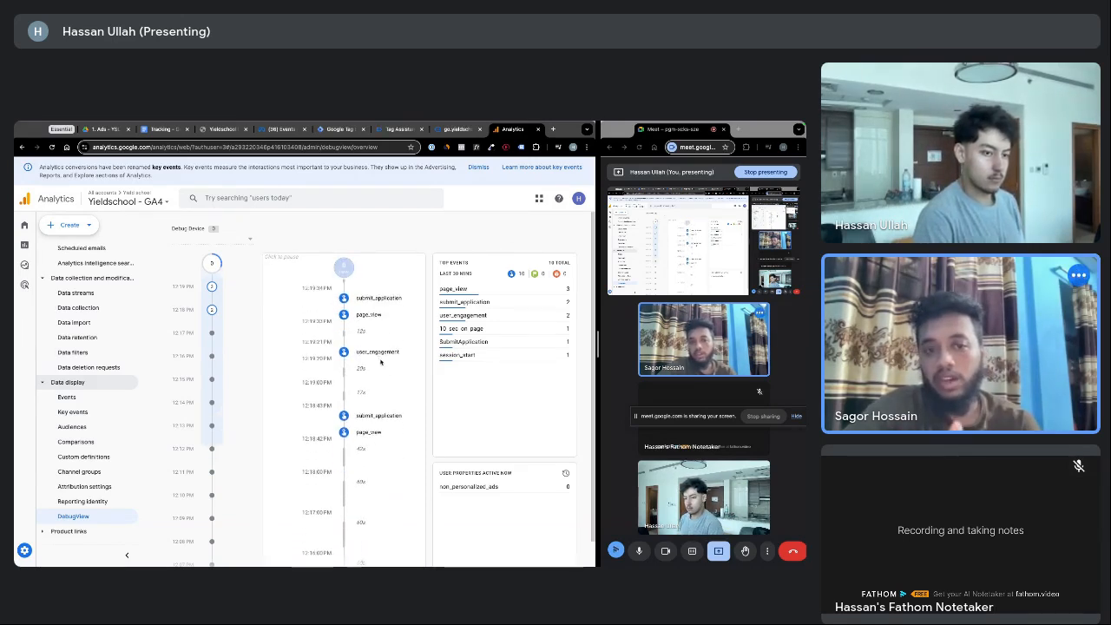
pyautogui.scroll(-5, 380, 363)
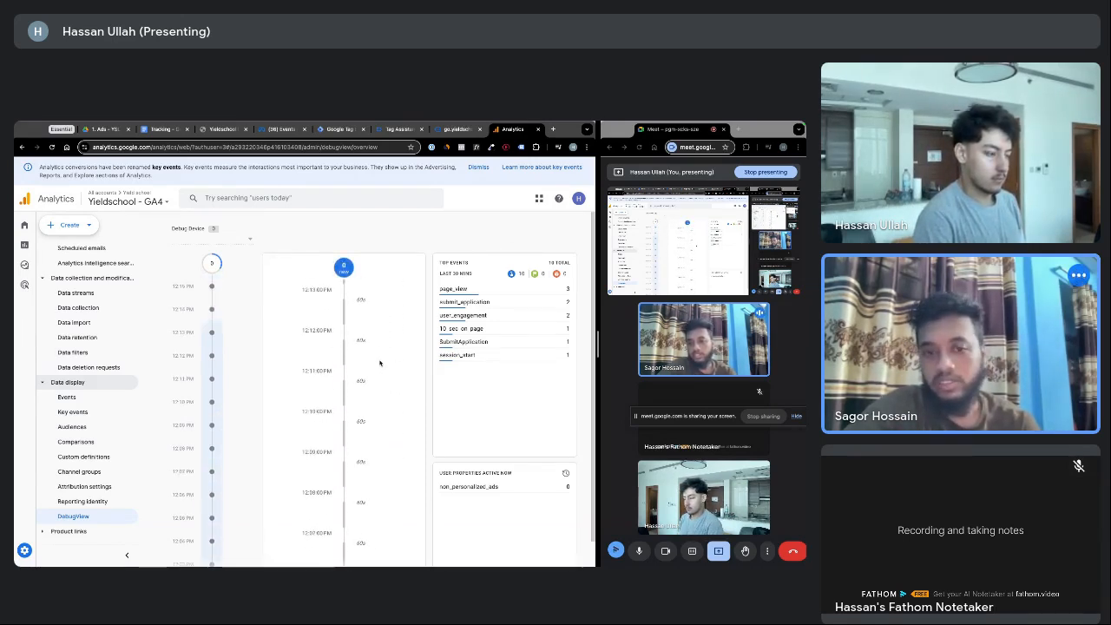
pyautogui.scroll(5, 379, 365)
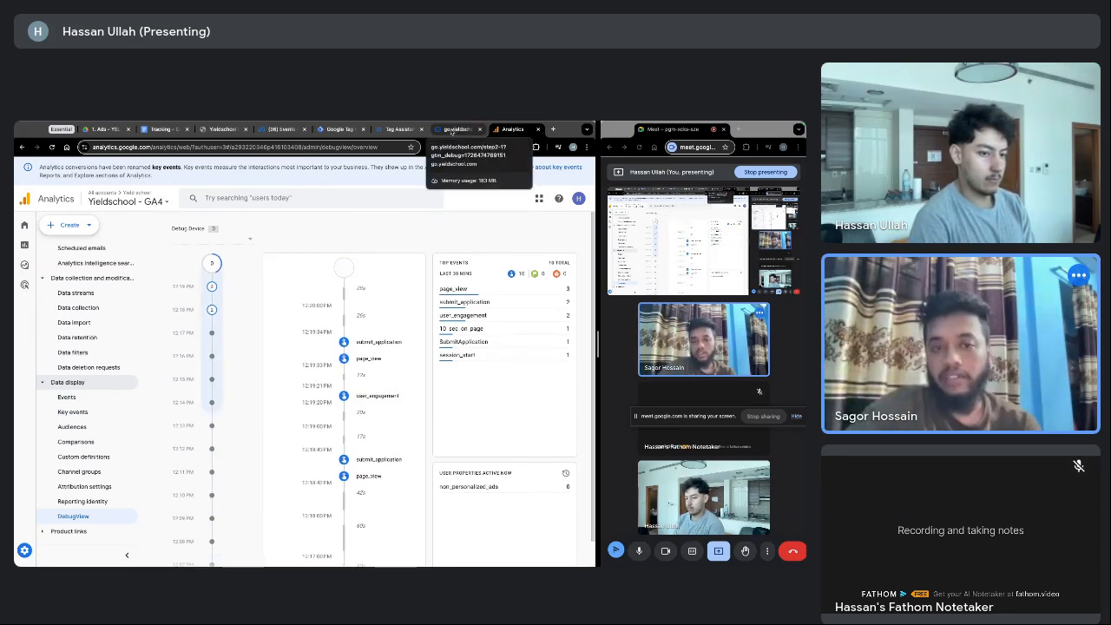
# Close the booking page and Tag Assistant debug tabs, returning to the Tag Manager tags
pyautogui.click(451, 129)
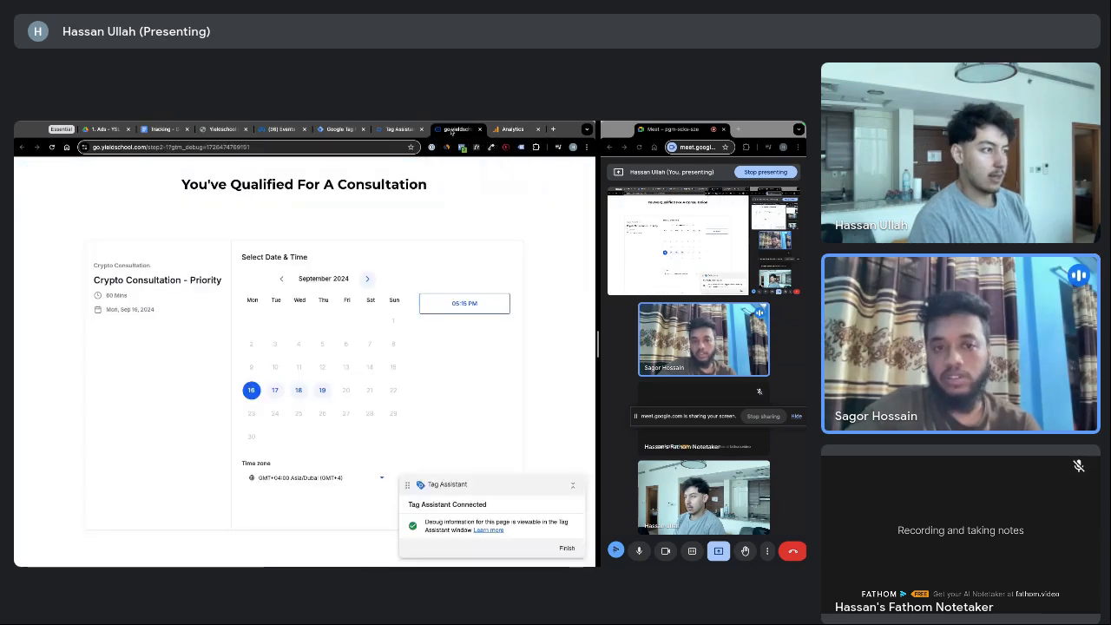
pyautogui.click(481, 130)
pyautogui.click(398, 129)
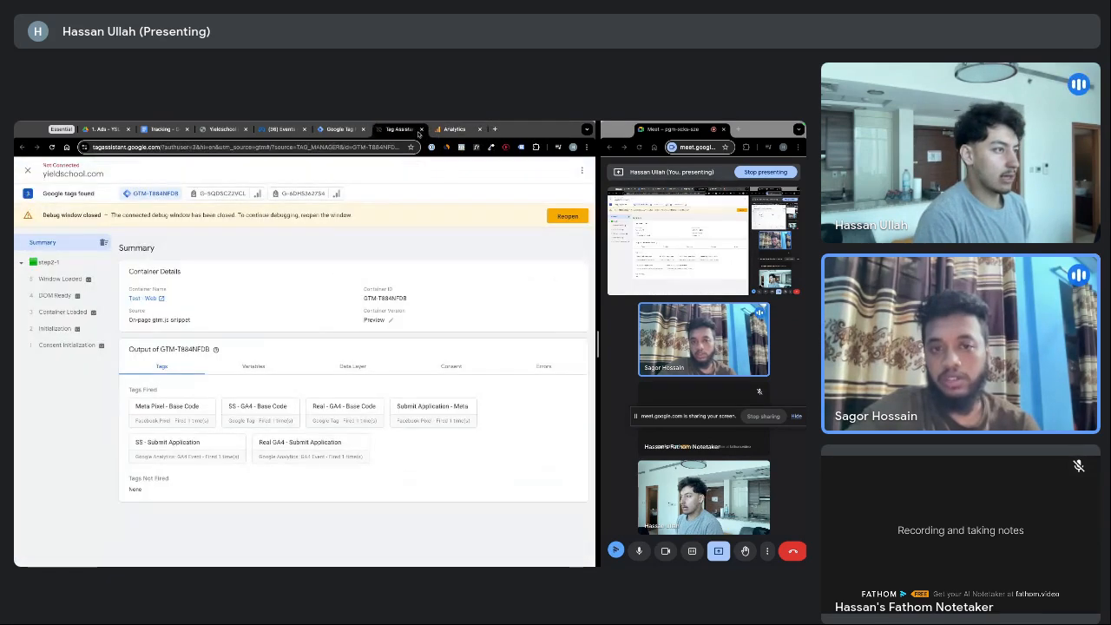
pyautogui.click(421, 129)
pyautogui.click(334, 130)
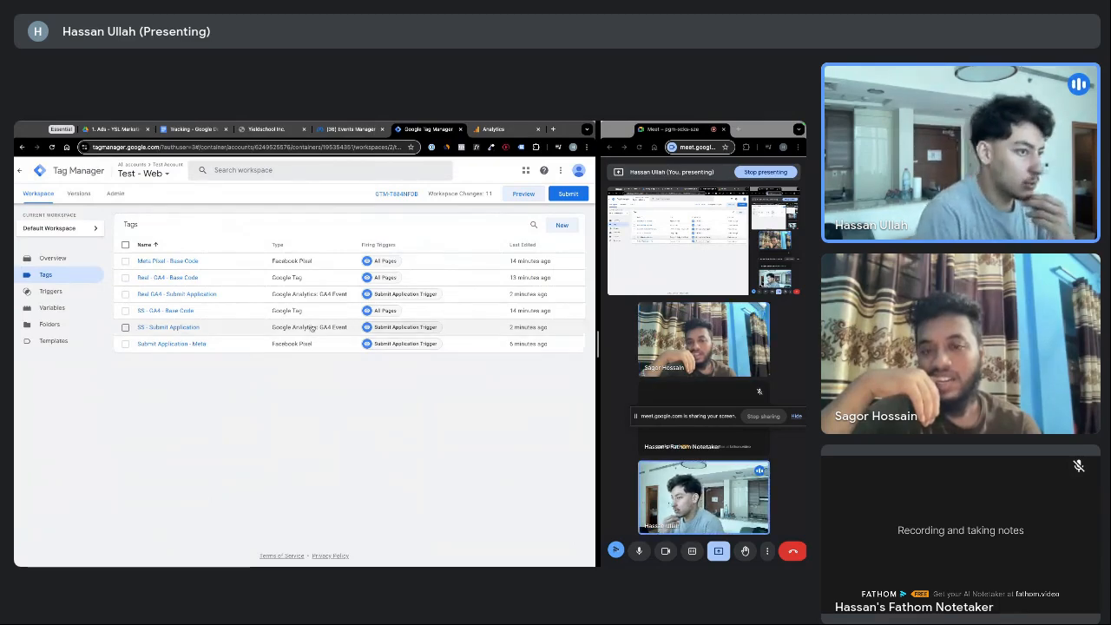
# Create a new Facebook Pixel tag with Pixel ID {{Meta Pixel}} and the standard Schedule event
pyautogui.click(560, 226)
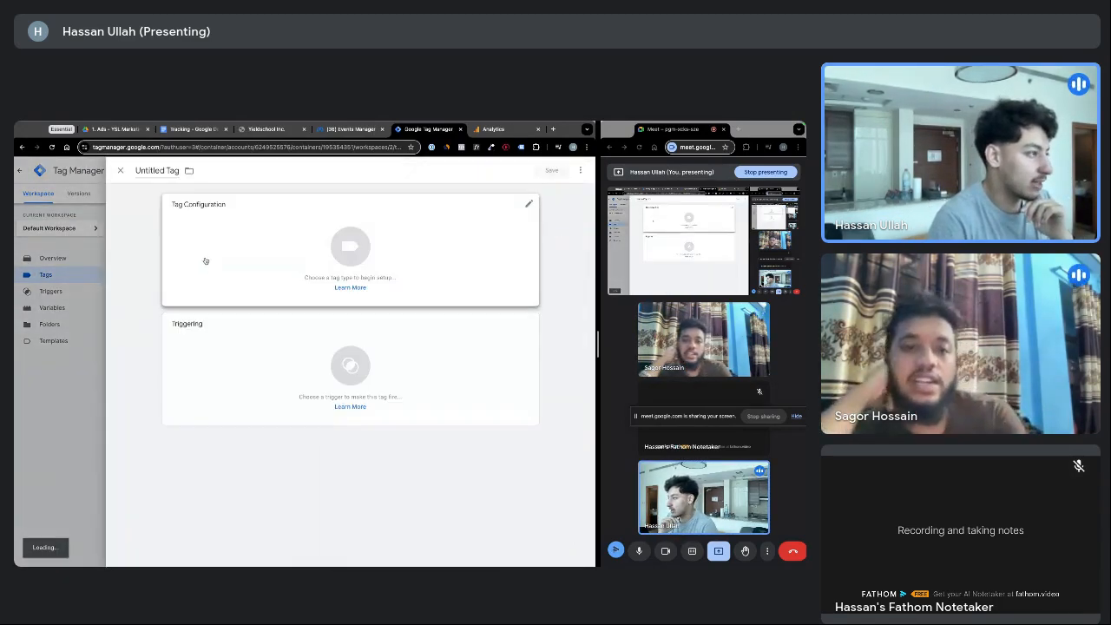
pyautogui.click(255, 246)
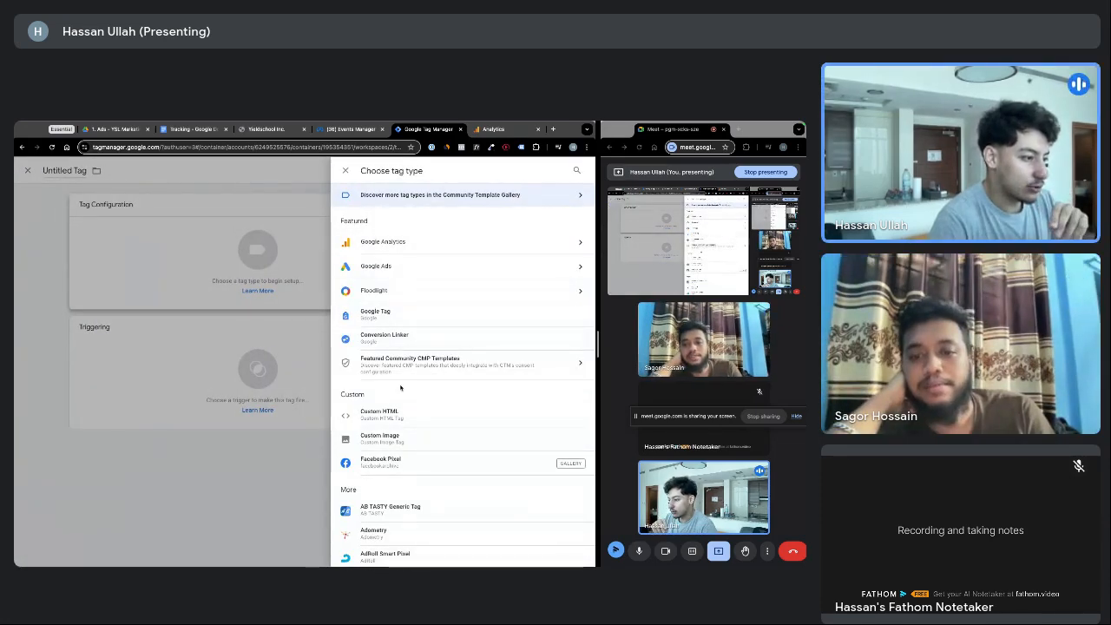
pyautogui.scroll(-1, 400, 388)
pyautogui.click(418, 445)
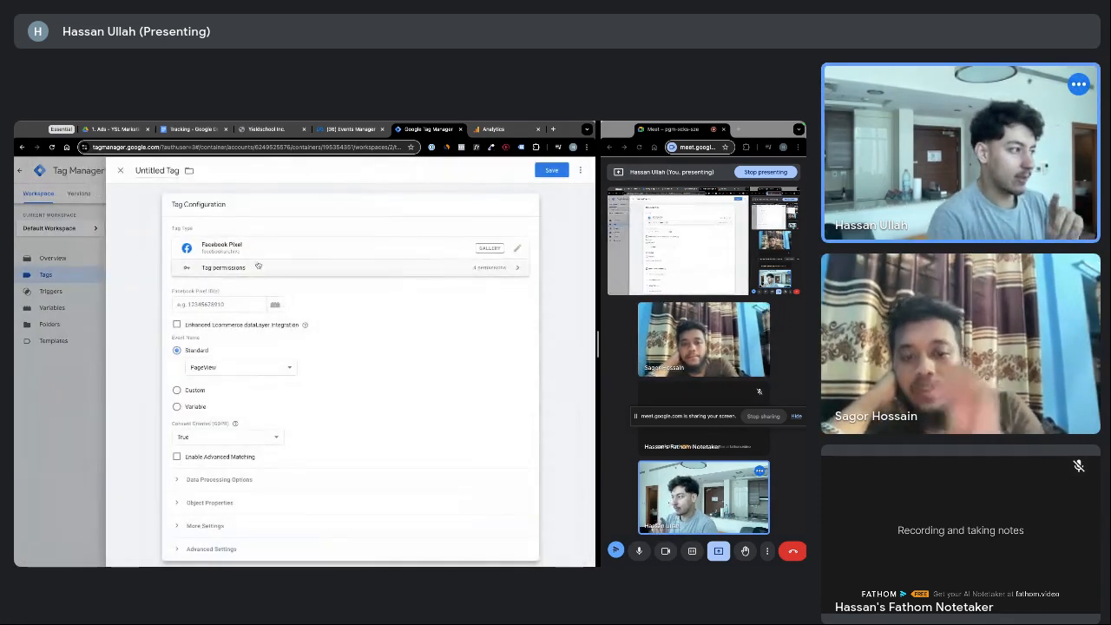
pyautogui.click(275, 304)
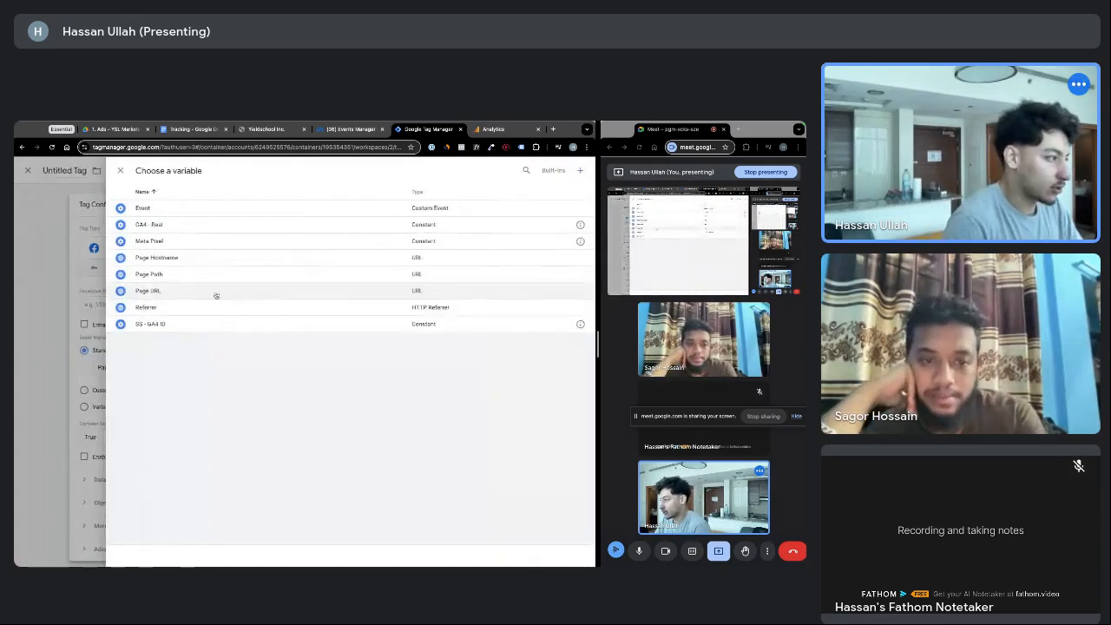
pyautogui.click(165, 241)
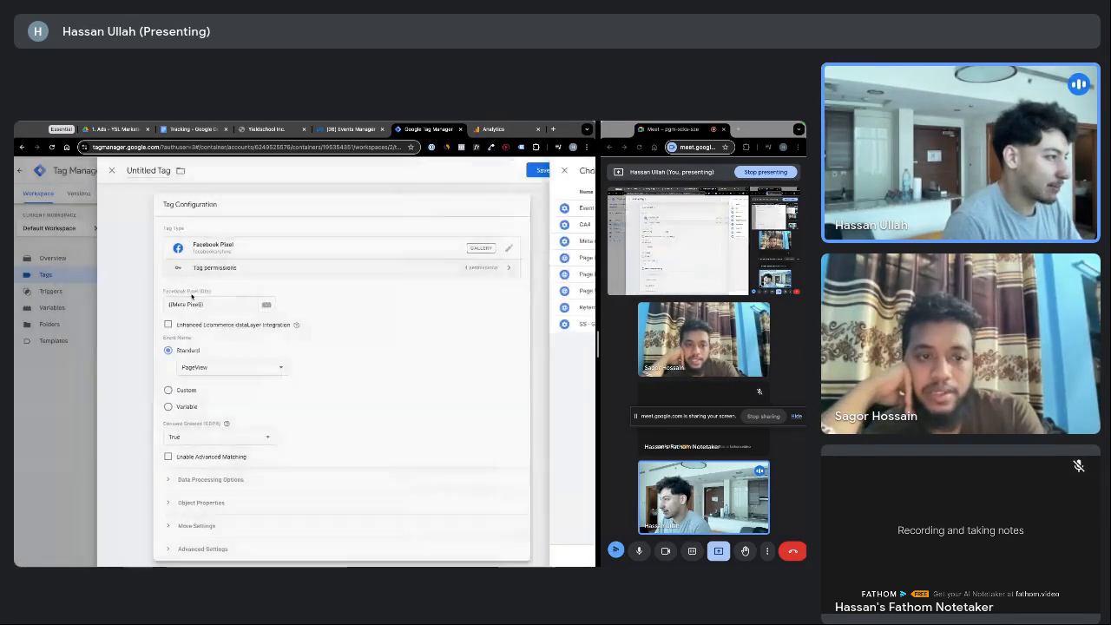
pyautogui.click(220, 370)
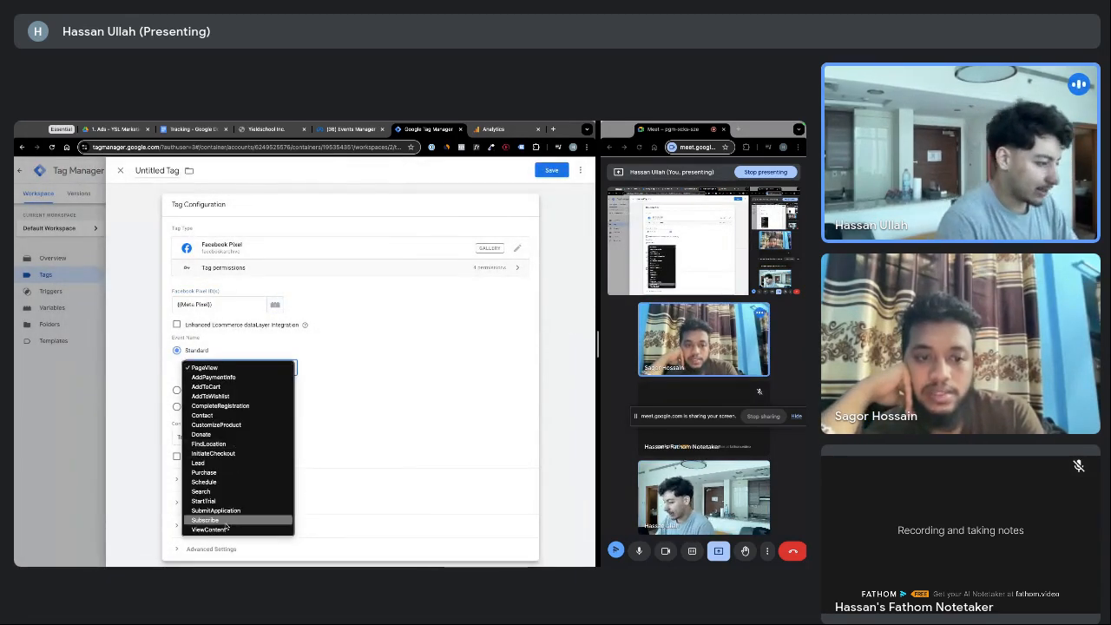
pyautogui.click(203, 483)
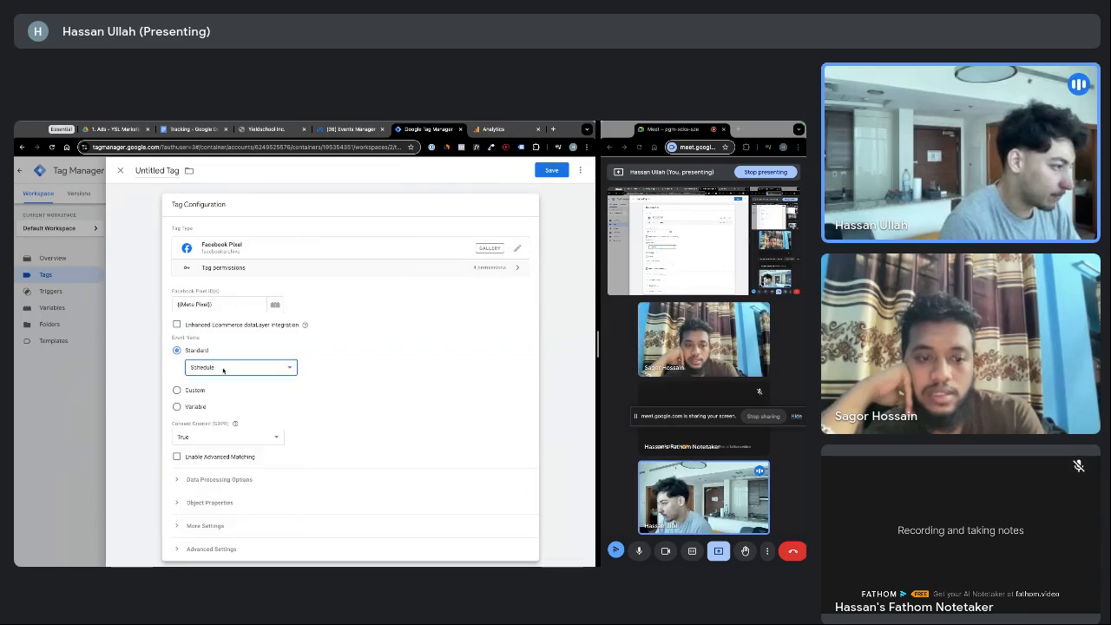
pyautogui.scroll(-2, 219, 360)
pyautogui.scroll(-2, 217, 352)
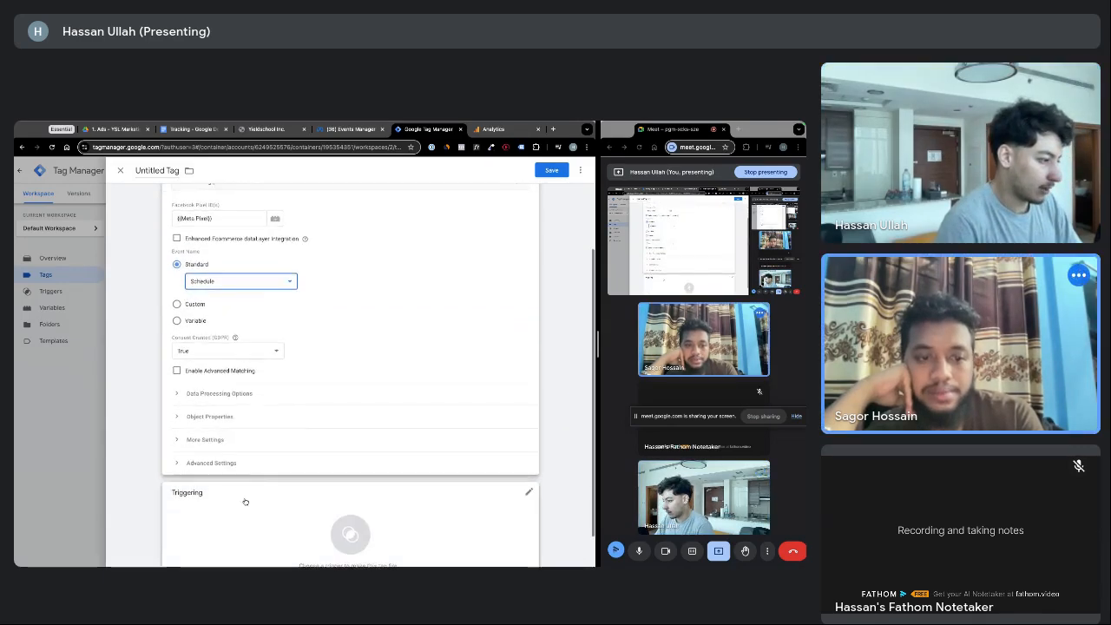
pyautogui.click(347, 521)
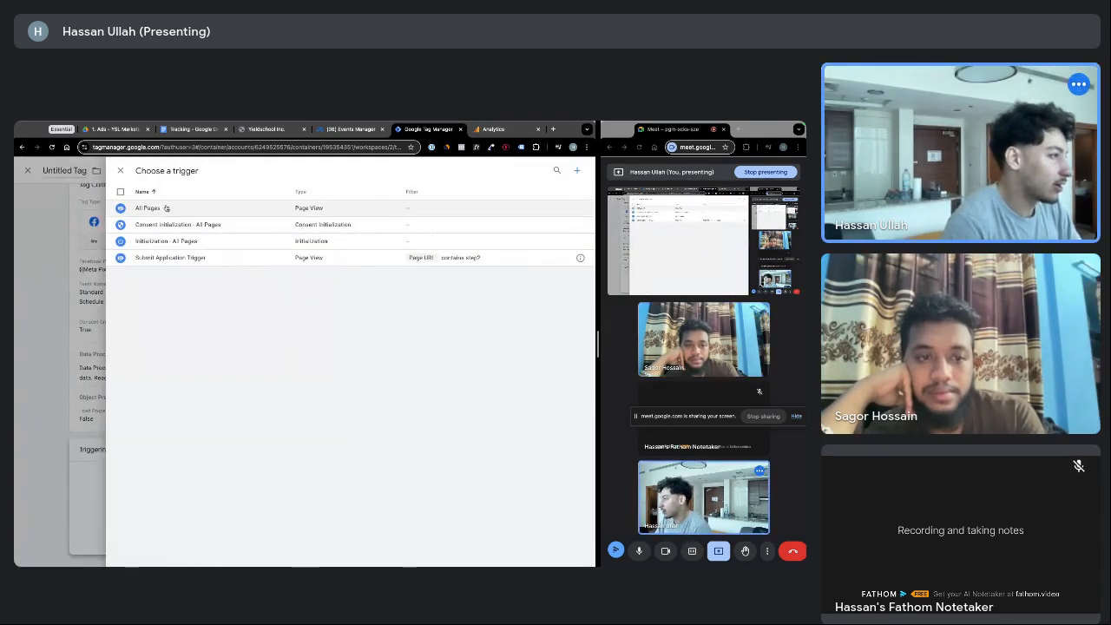
# Create a new Page View trigger that fires on some page views, conditioned on Page URL
pyautogui.click(577, 173)
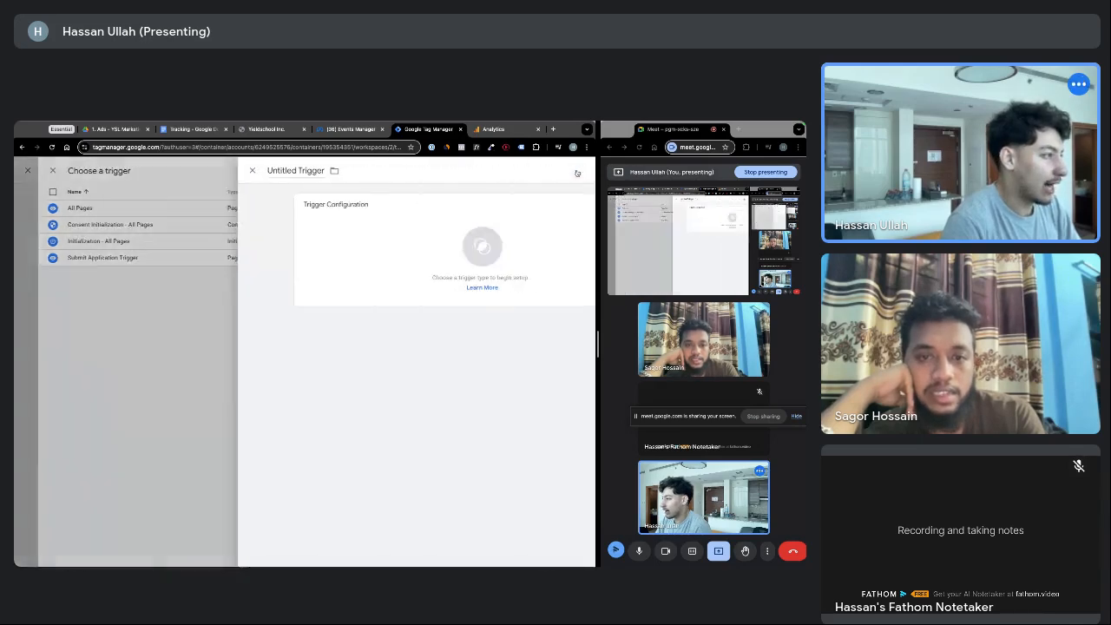
pyautogui.click(304, 254)
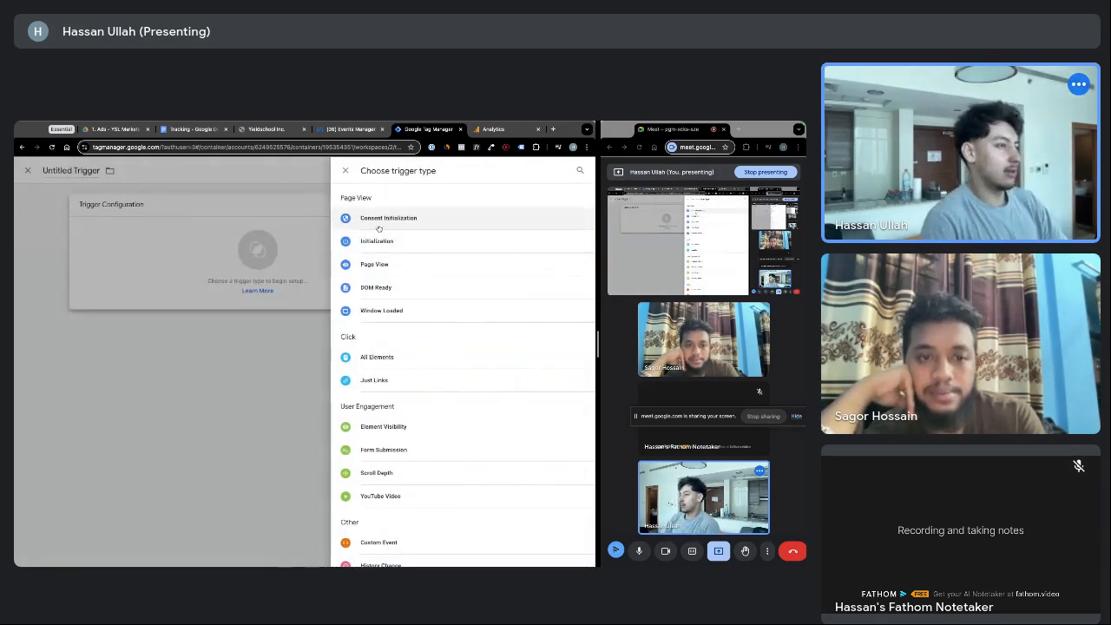
pyautogui.click(382, 265)
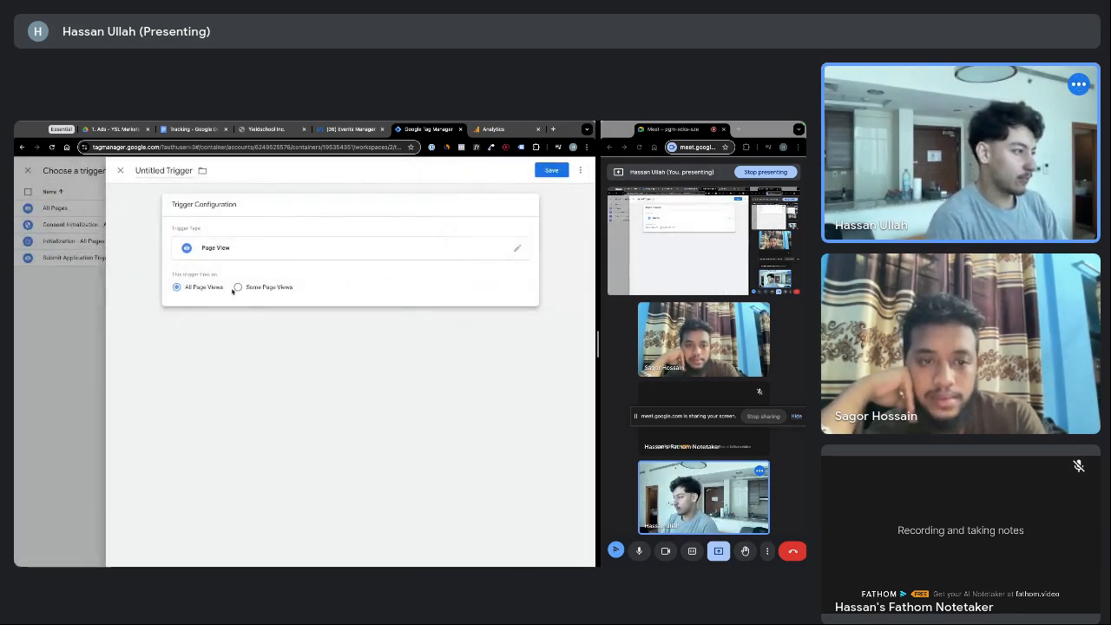
pyautogui.click(241, 256)
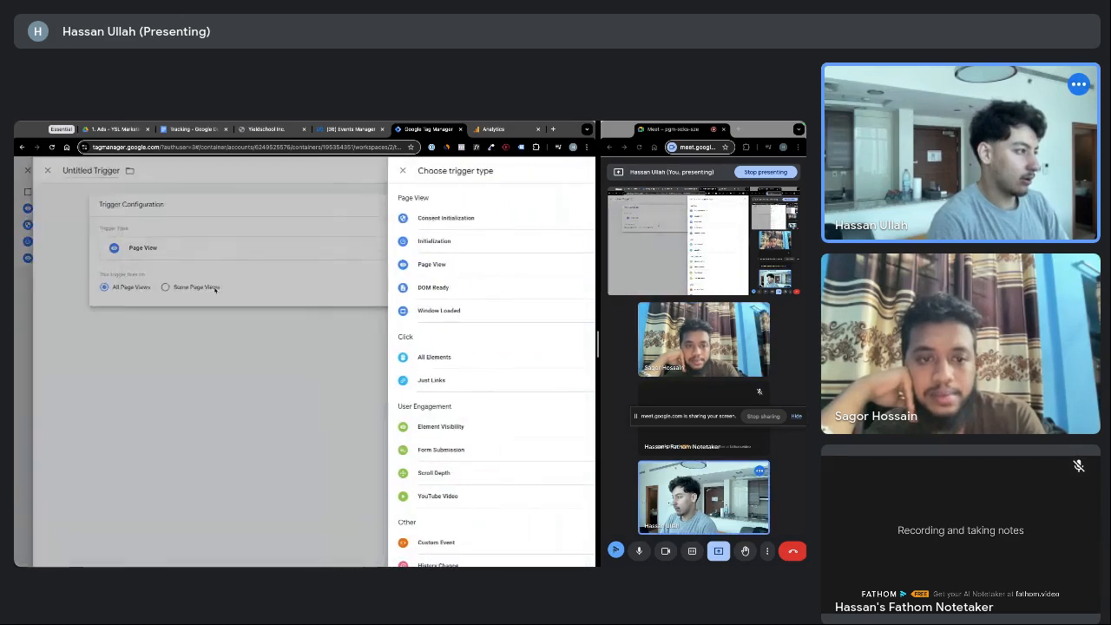
pyautogui.click(233, 296)
pyautogui.click(237, 288)
pyautogui.click(227, 323)
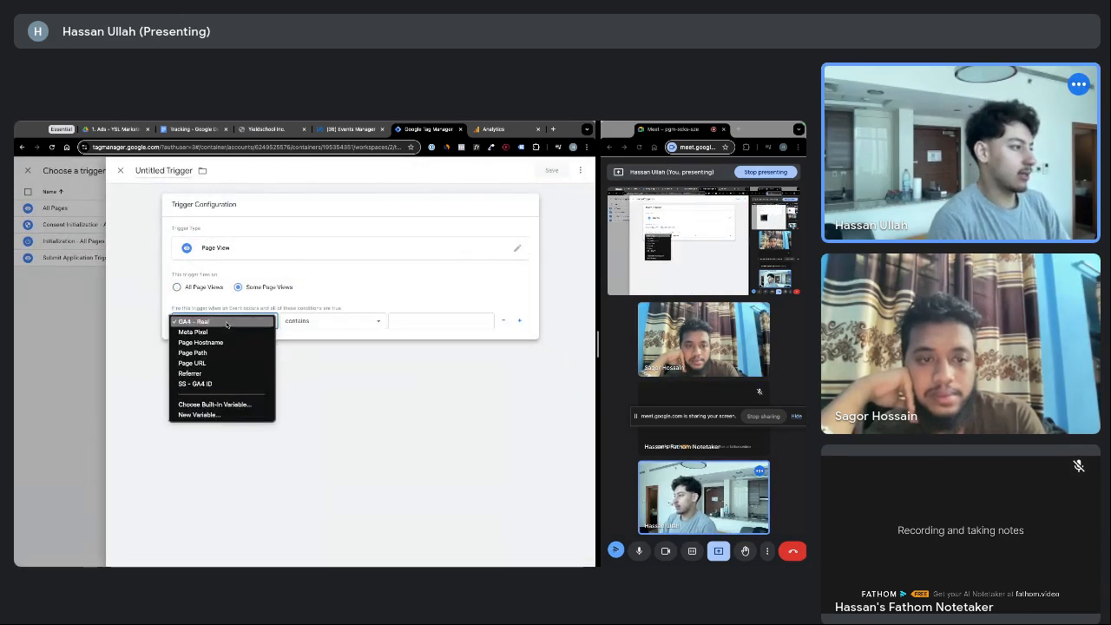
pyautogui.click(205, 364)
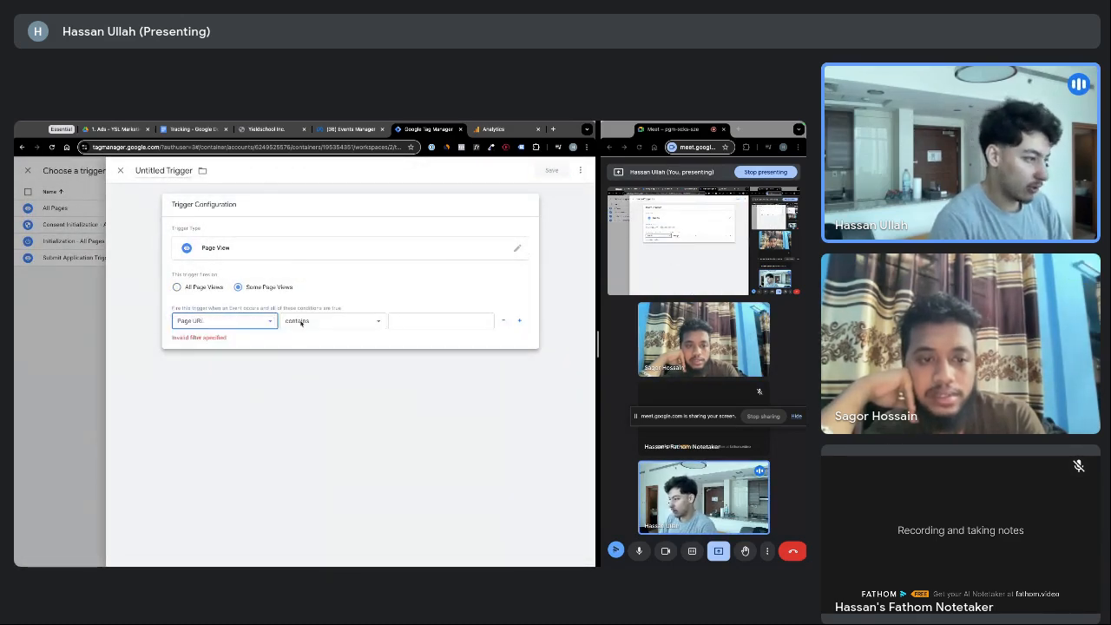
pyautogui.click(395, 320)
# Look up the Next Steps - Qualified funnel step URL and set Page URL contains step4
pyautogui.click(260, 129)
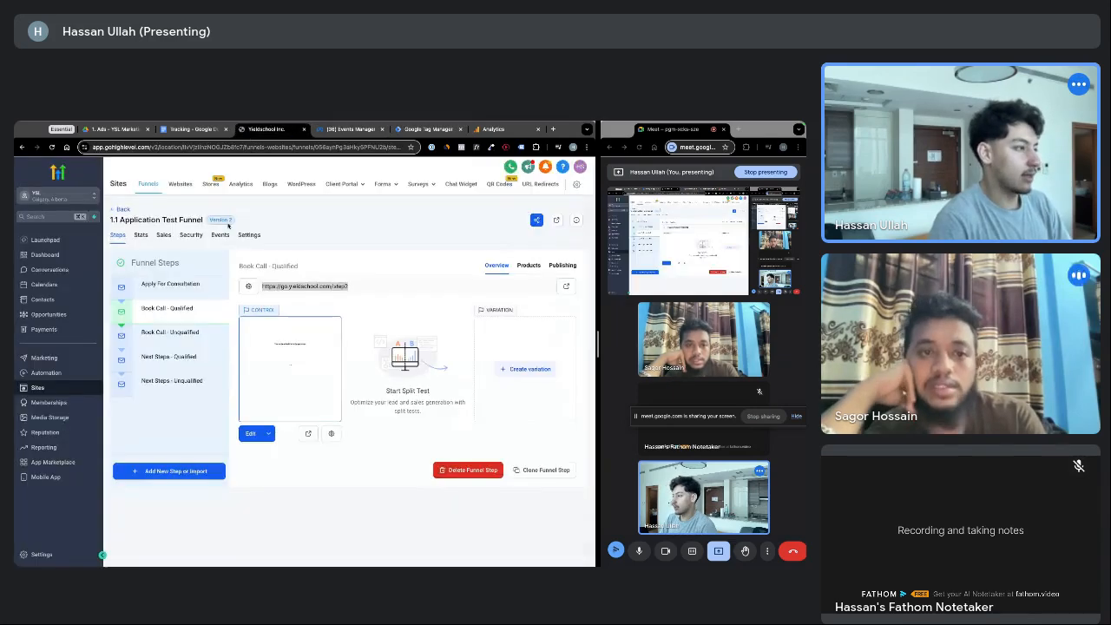
pyautogui.click(177, 368)
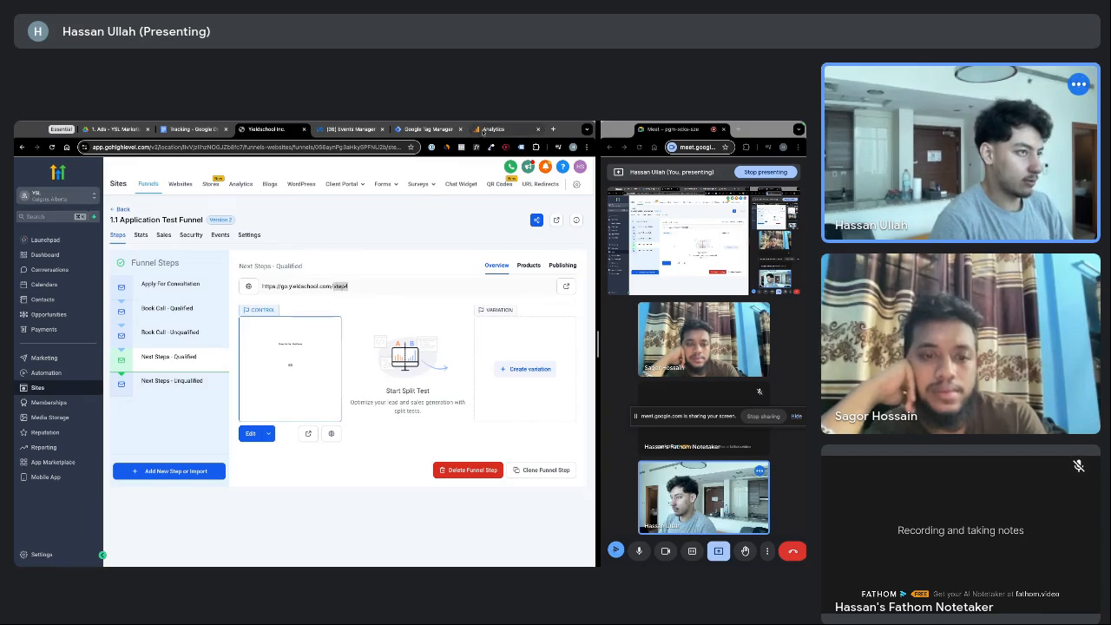
pyautogui.click(483, 129)
pyautogui.click(426, 129)
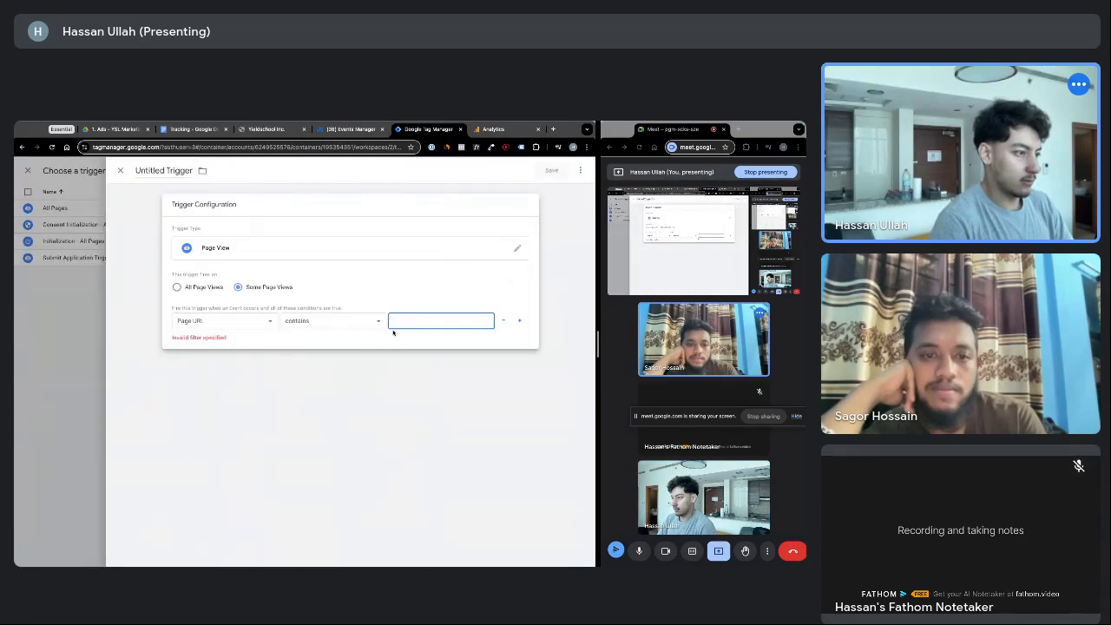
pyautogui.write('step4')
pyautogui.click(408, 308)
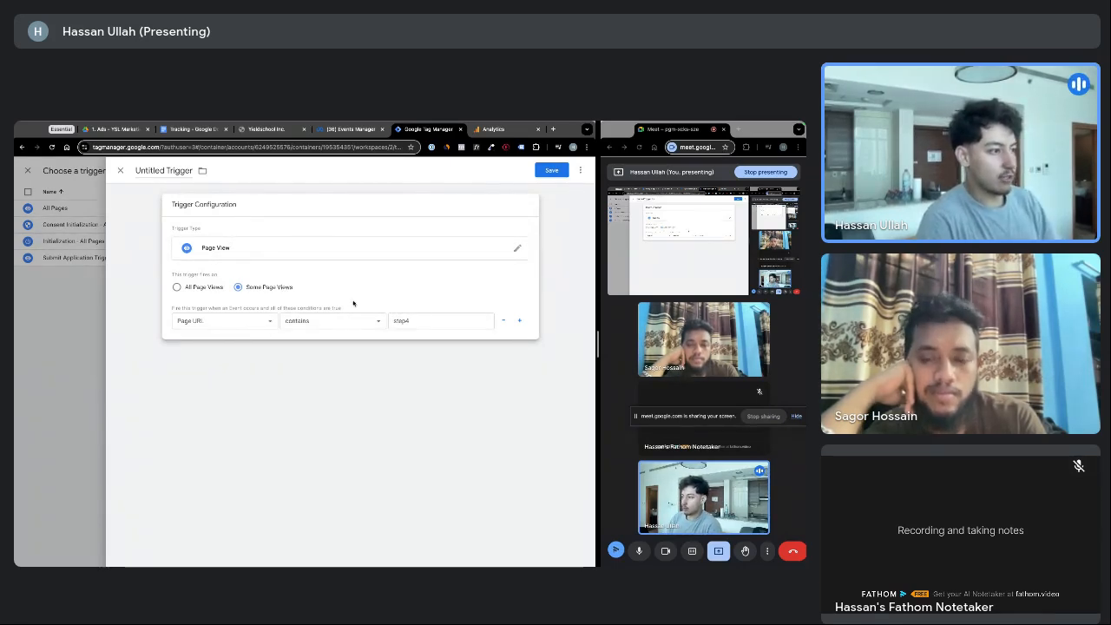
# Name the trigger 'Schedule Trigger - Meta', save it onto the Meta tag, and reopen it
pyautogui.click(167, 177)
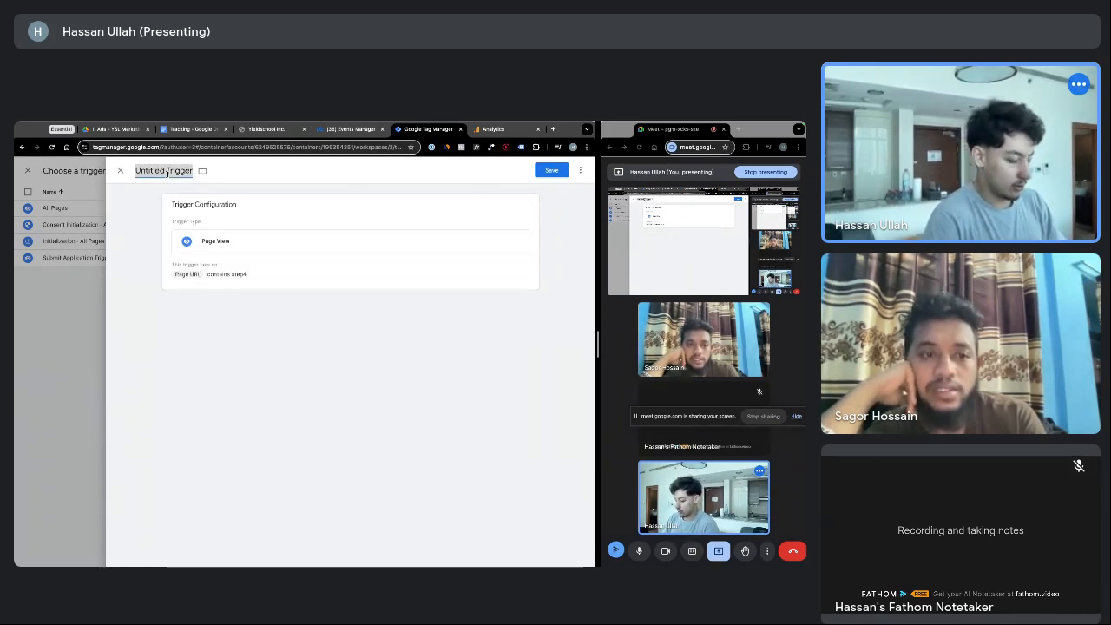
pyautogui.click(167, 171)
pyautogui.write('Schedule Trigg')
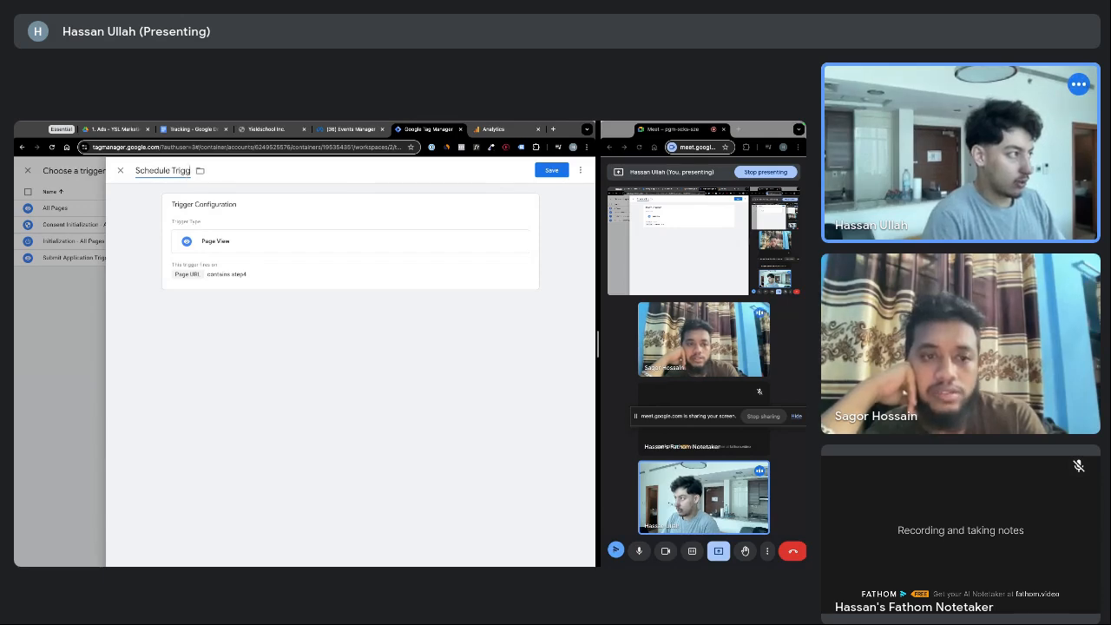
pyautogui.write('er - Meta')
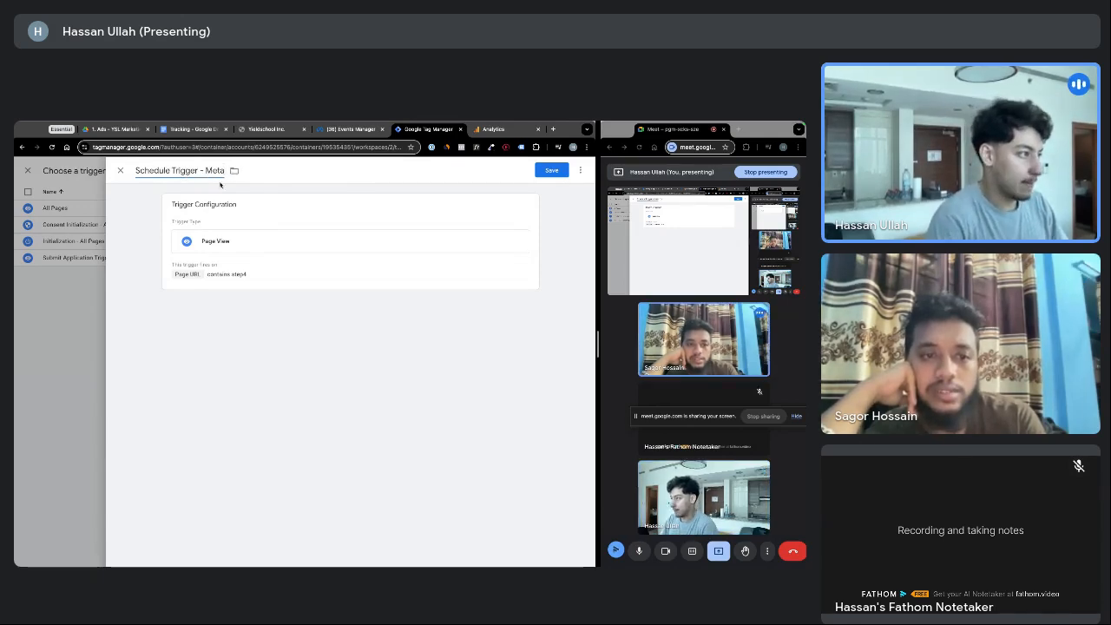
pyautogui.click(393, 188)
pyautogui.click(557, 174)
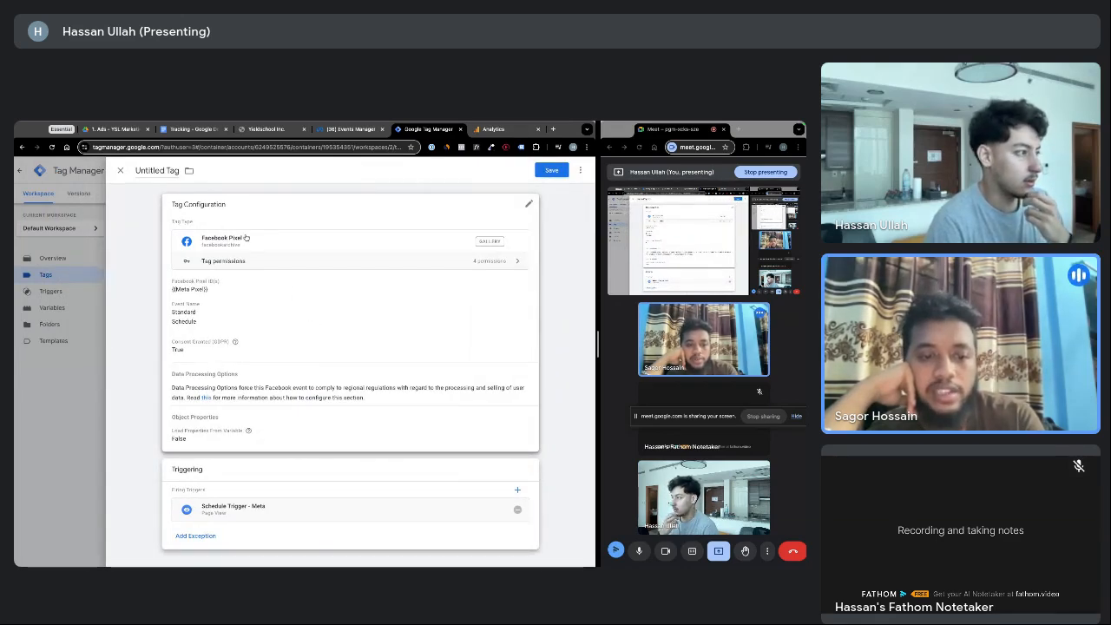
pyautogui.click(380, 517)
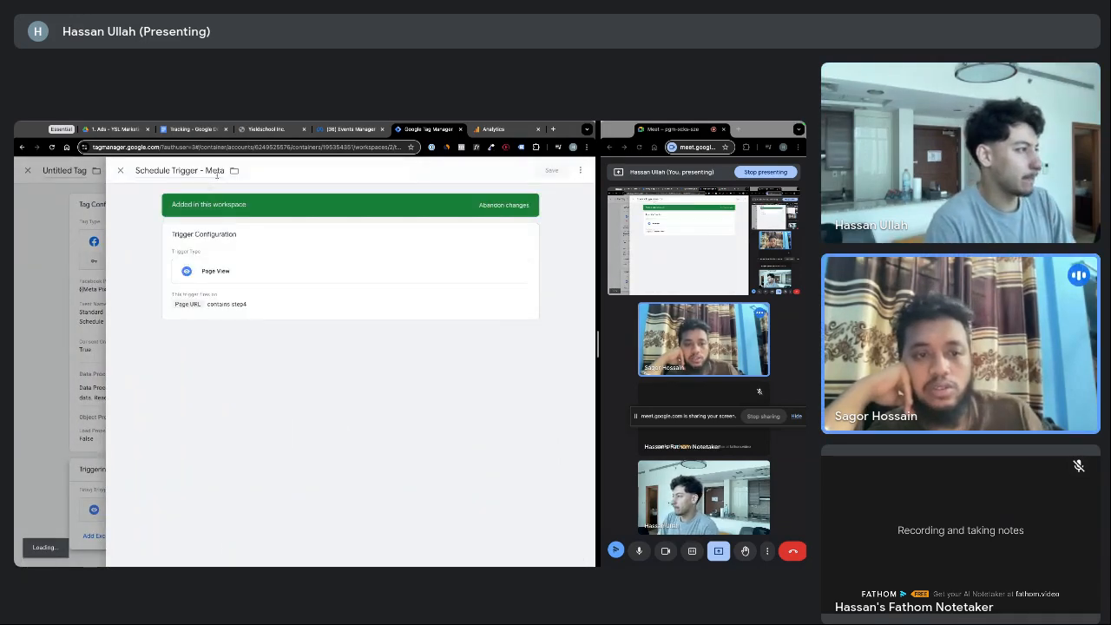
# Rename the trigger to 'Schedule Trigger' and save it
pyautogui.click(217, 174)
pyautogui.press('BackSpace')
pyautogui.press('BackSpace')
pyautogui.press('BackSpace')
pyautogui.press('BackSpace')
pyautogui.press('BackSpace')
pyautogui.press('BackSpace')
pyautogui.press('BackSpace')
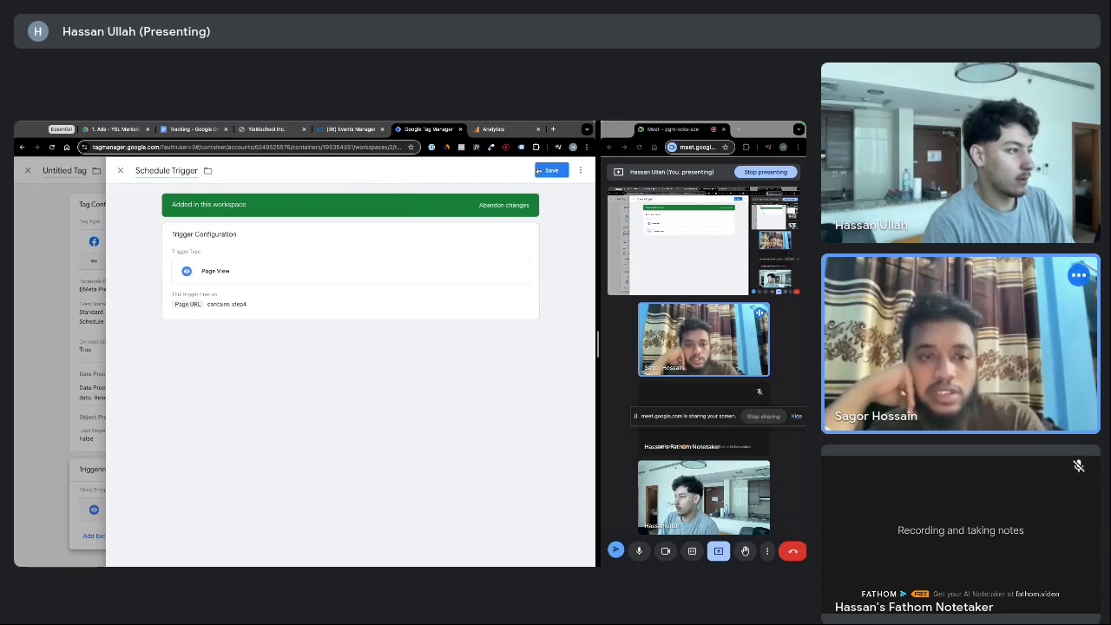
pyautogui.click(542, 171)
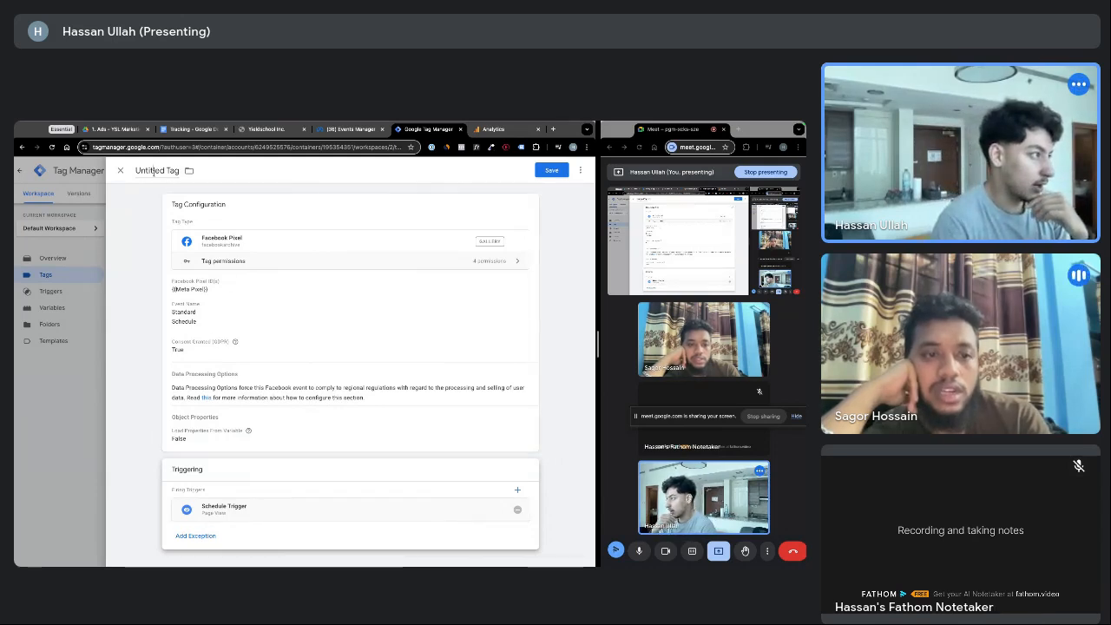
# Name the Facebook Pixel tag 'Schedule - Meta', save it, and start a new tag
pyautogui.click(154, 171)
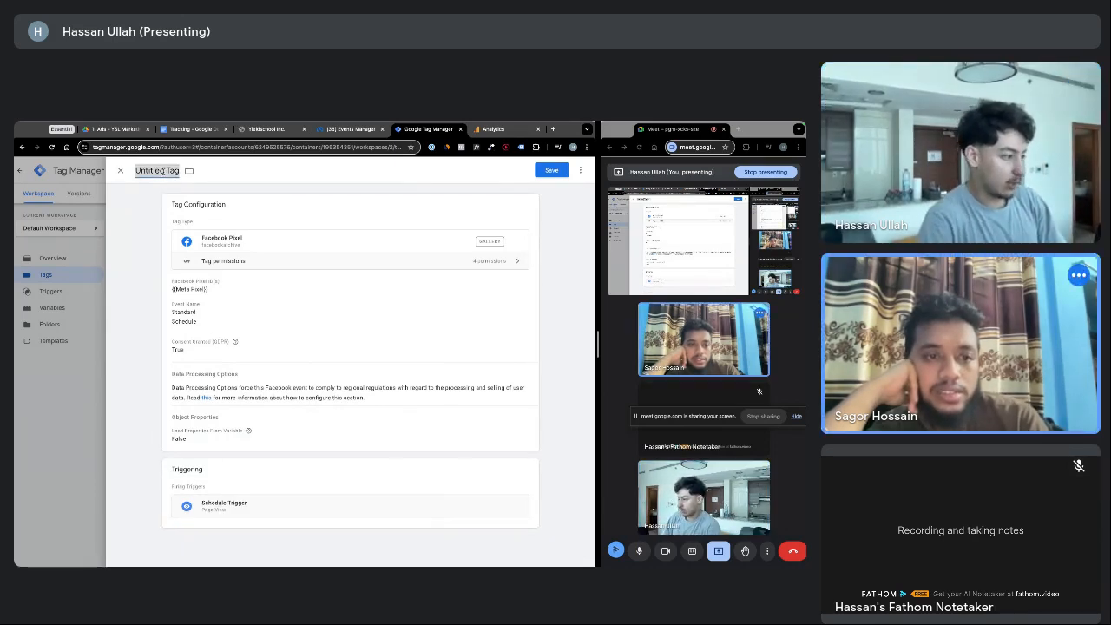
pyautogui.write('Schedul')
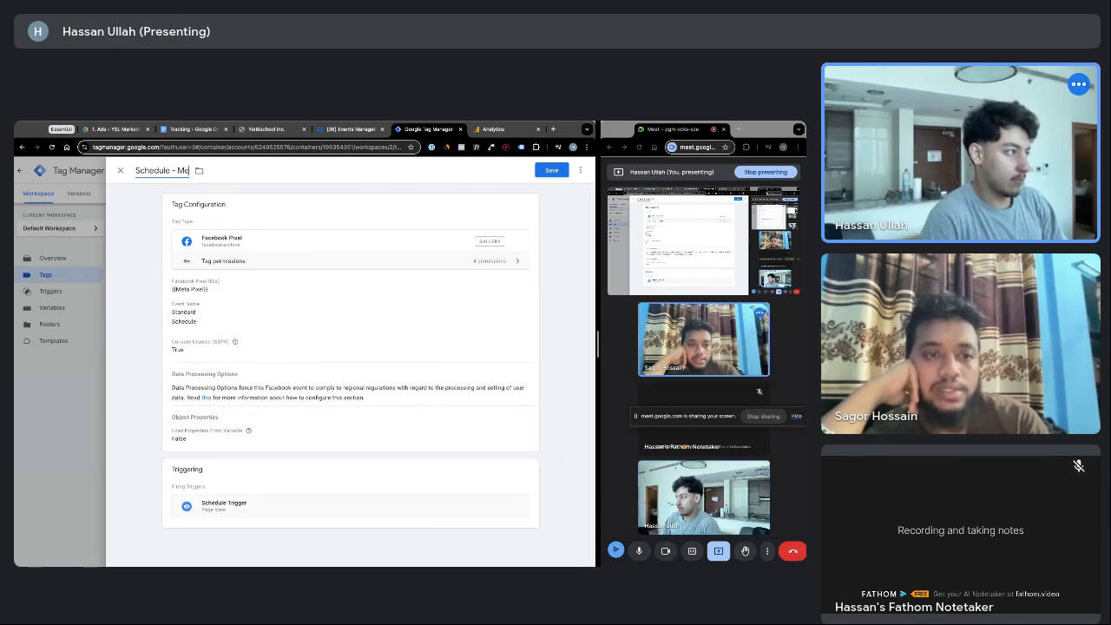
pyautogui.write('e Tag')
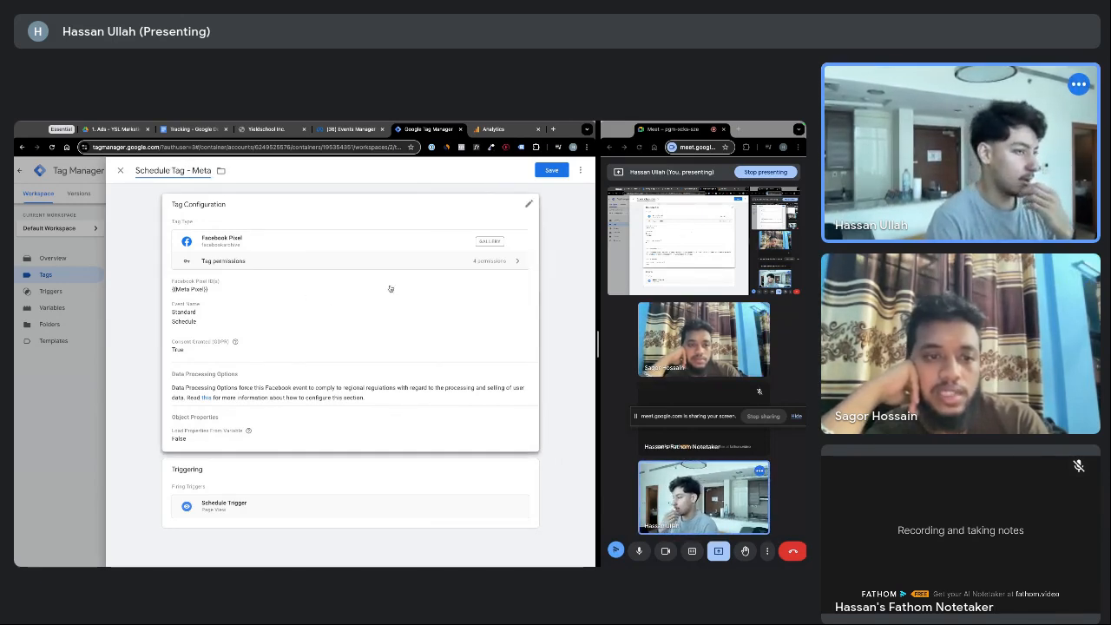
pyautogui.click(542, 173)
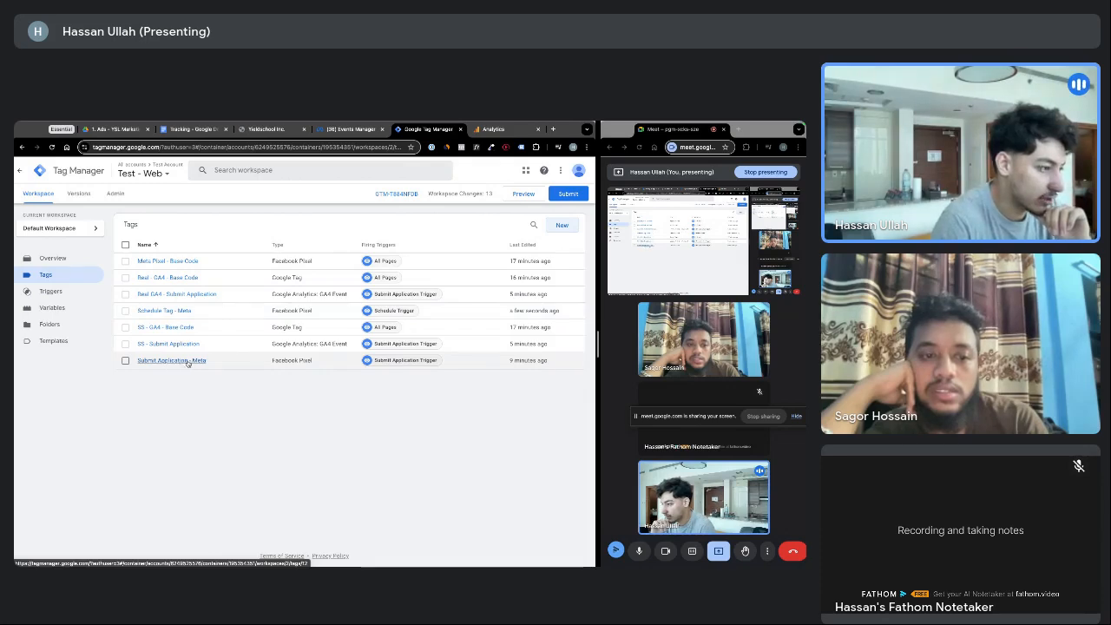
pyautogui.click(168, 313)
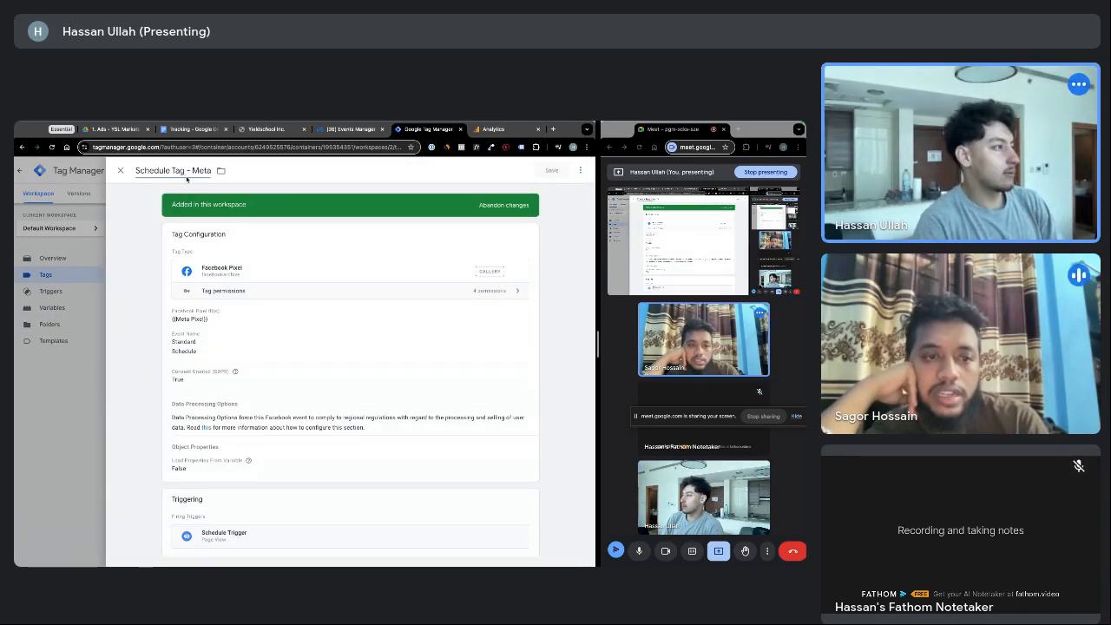
pyautogui.doubleClick(185, 171)
pyautogui.press('BackSpace')
pyautogui.click(551, 170)
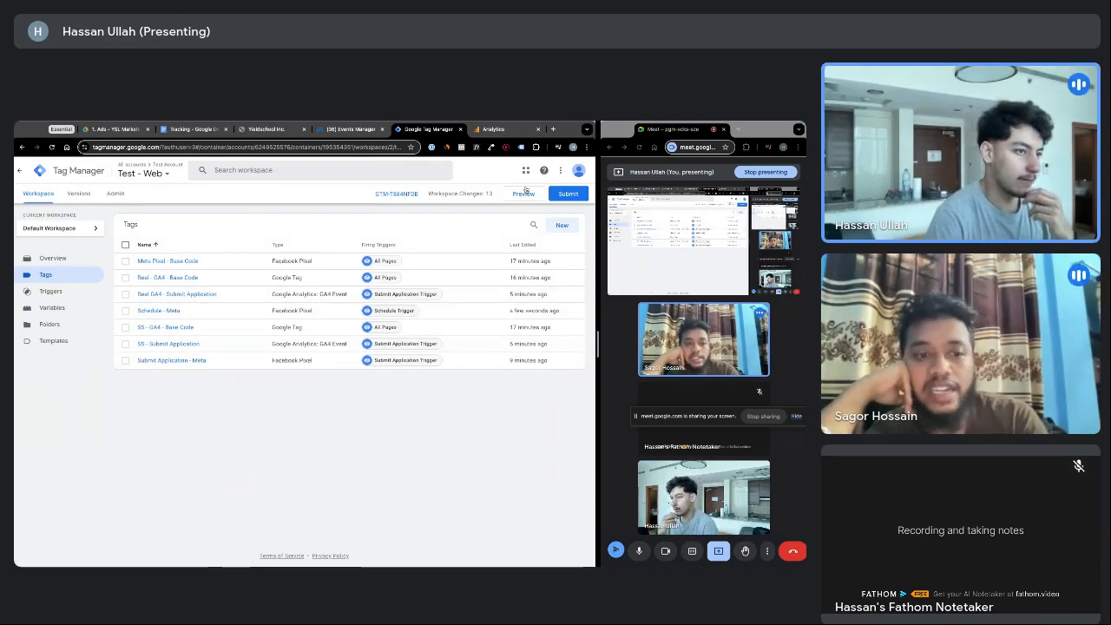
pyautogui.click(561, 226)
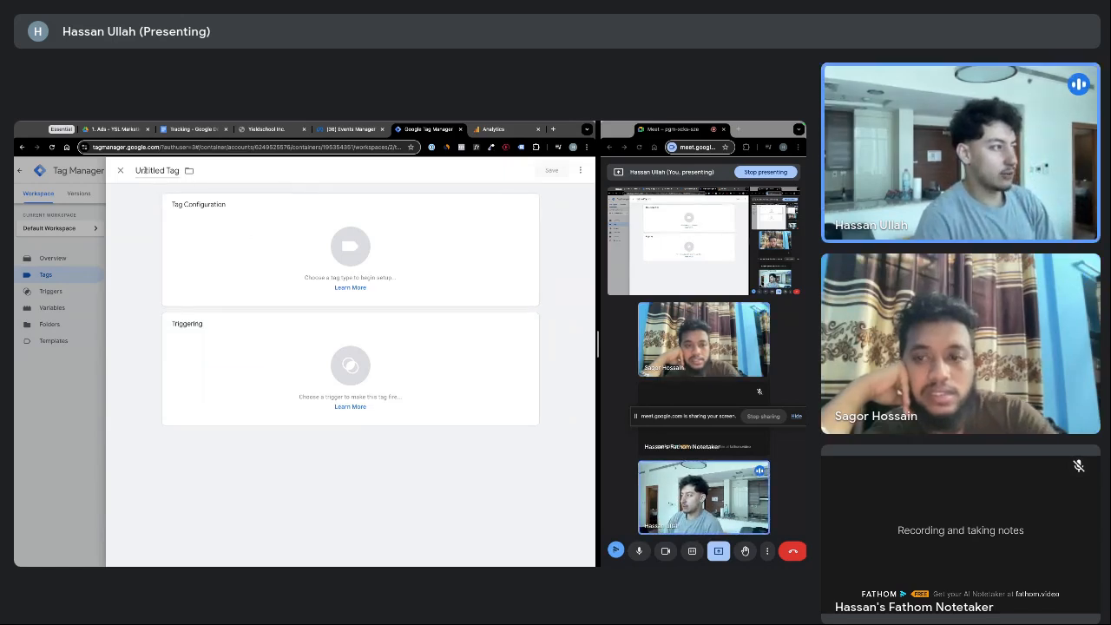
# Name the new tag 'SS - Schedule' as a GA4 Event using the {{SS - GA4 ID}} Measurement ID
pyautogui.click(157, 171)
pyautogui.write('SS')
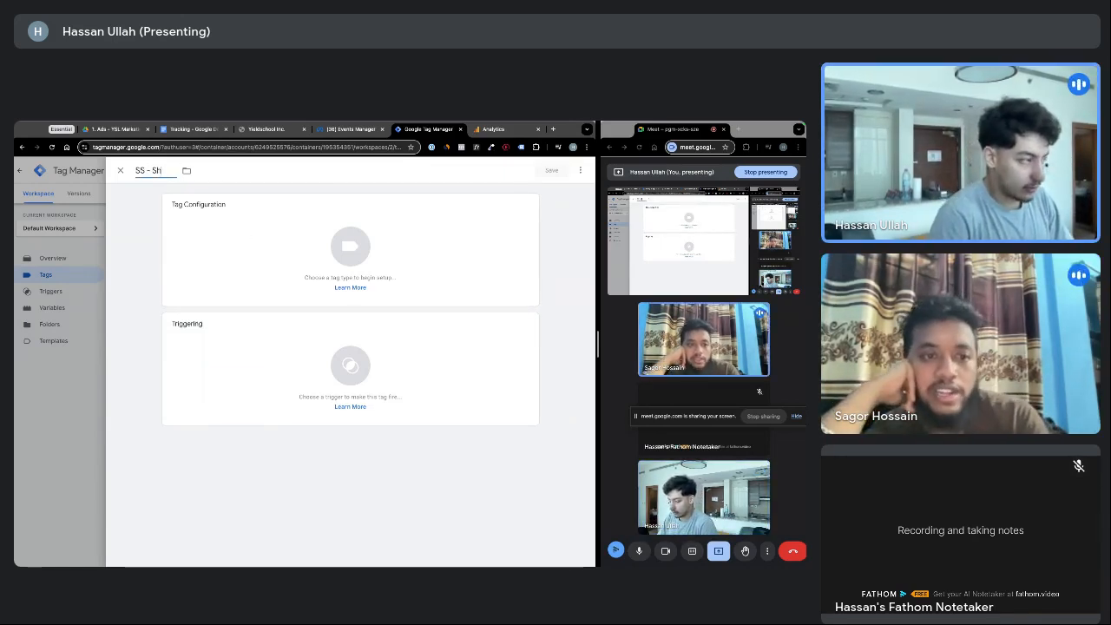
pyautogui.write(' - Schedule')
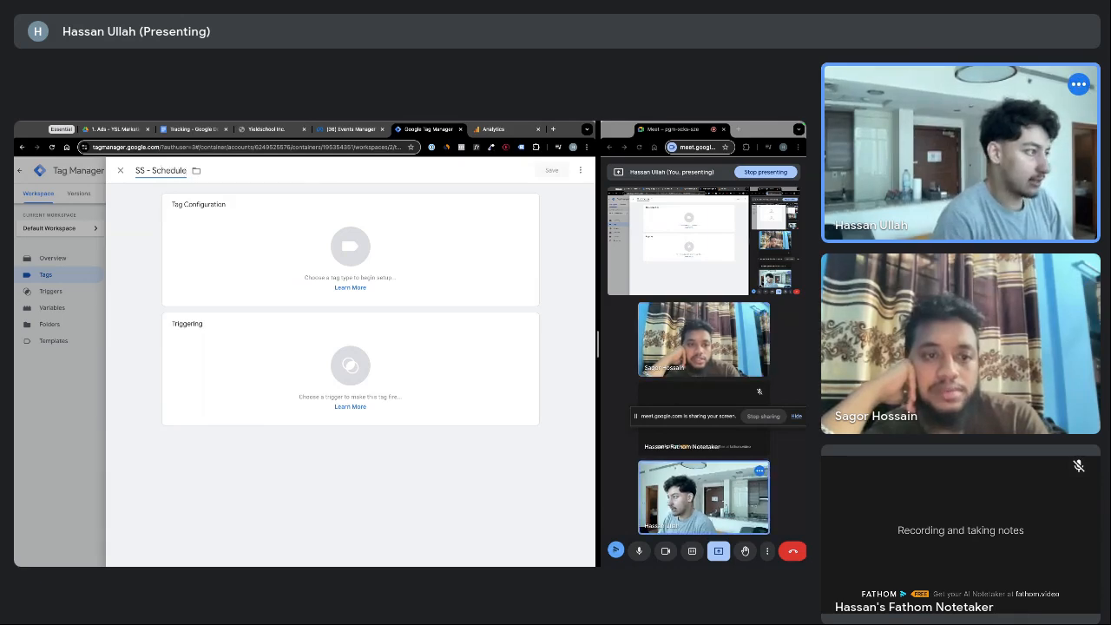
pyautogui.click(380, 251)
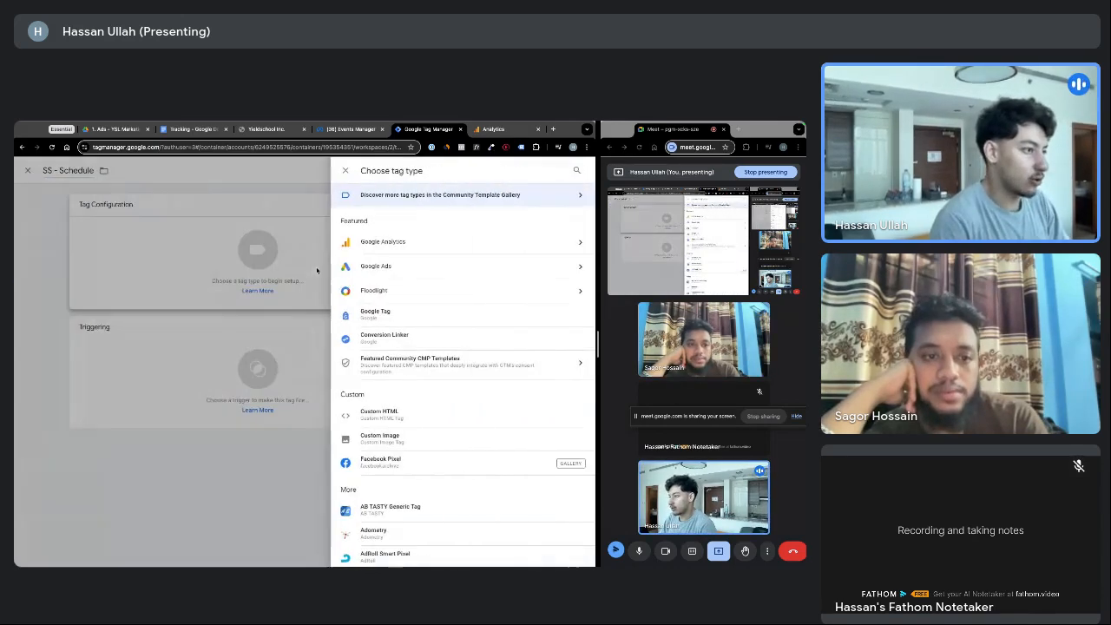
pyautogui.click(382, 251)
pyautogui.click(396, 251)
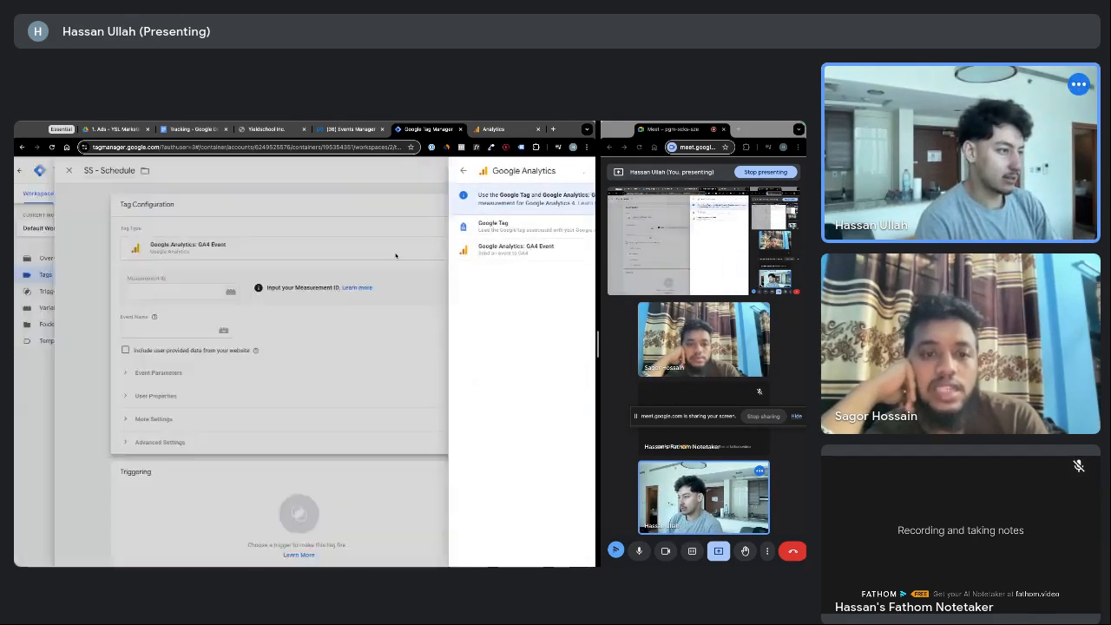
pyautogui.click(288, 293)
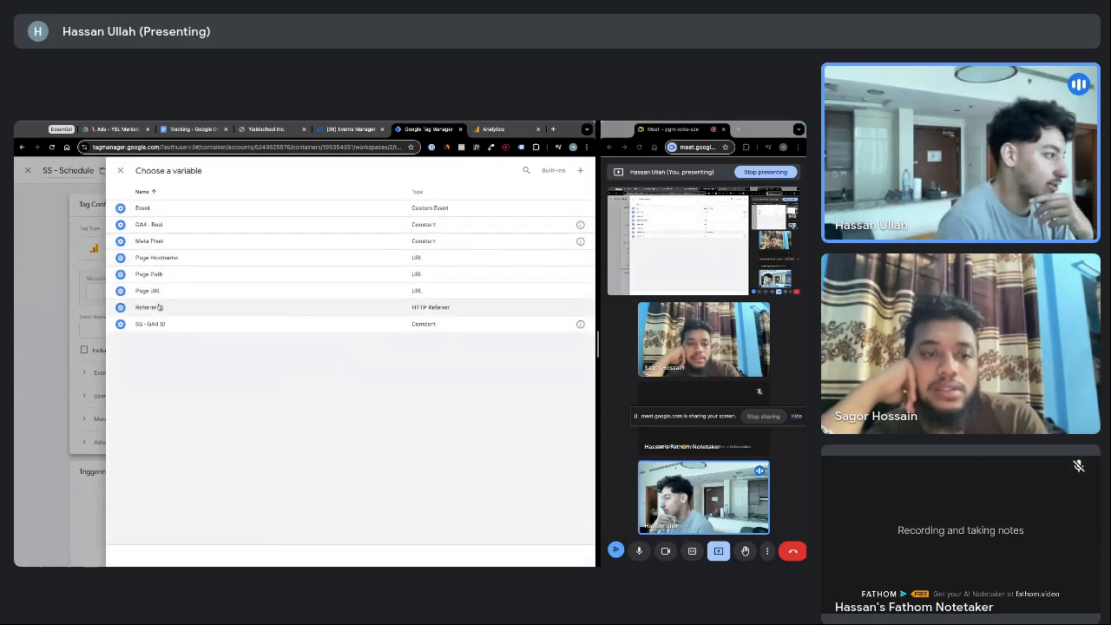
pyautogui.click(159, 324)
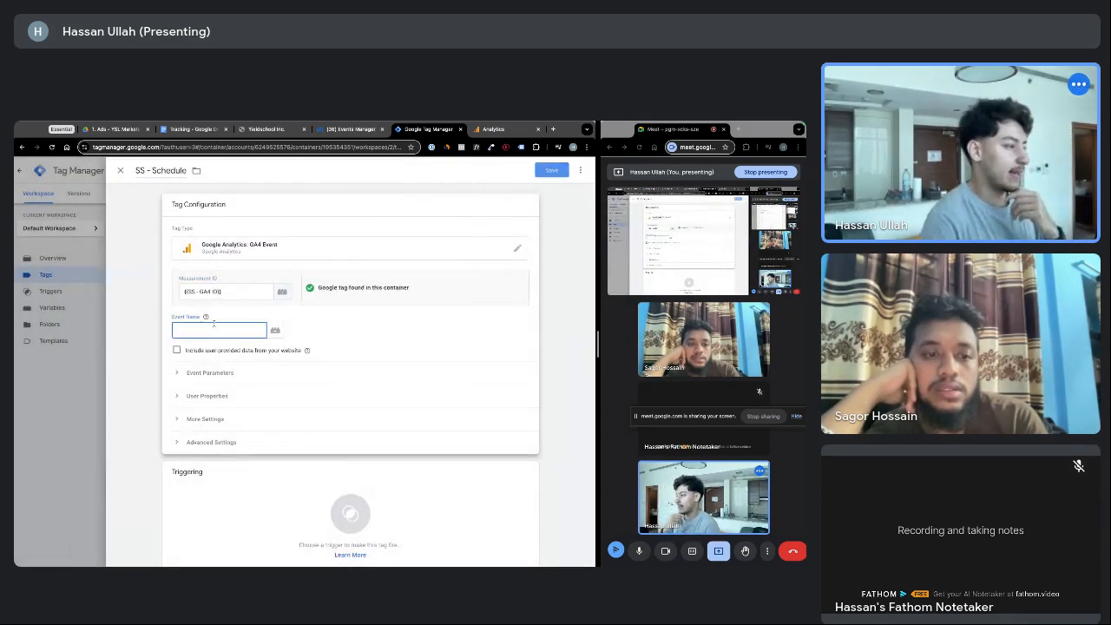
# Fire the SS - Schedule tag on Schedule Trigger and save it
pyautogui.click(493, 128)
pyautogui.click(423, 130)
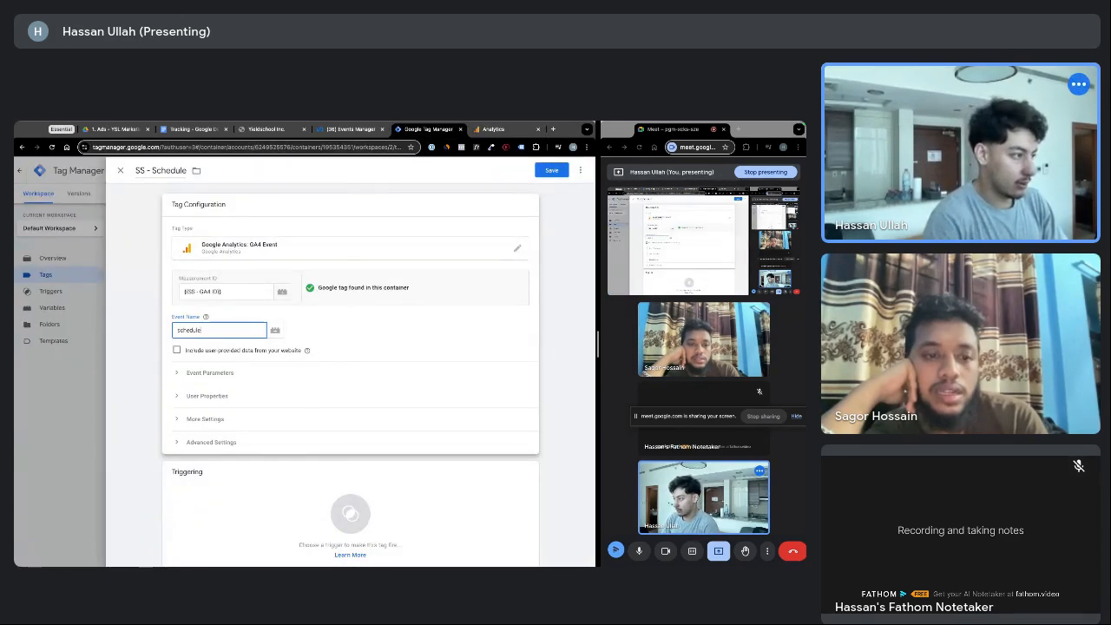
pyautogui.hotkey('ctrl', 'Tab')
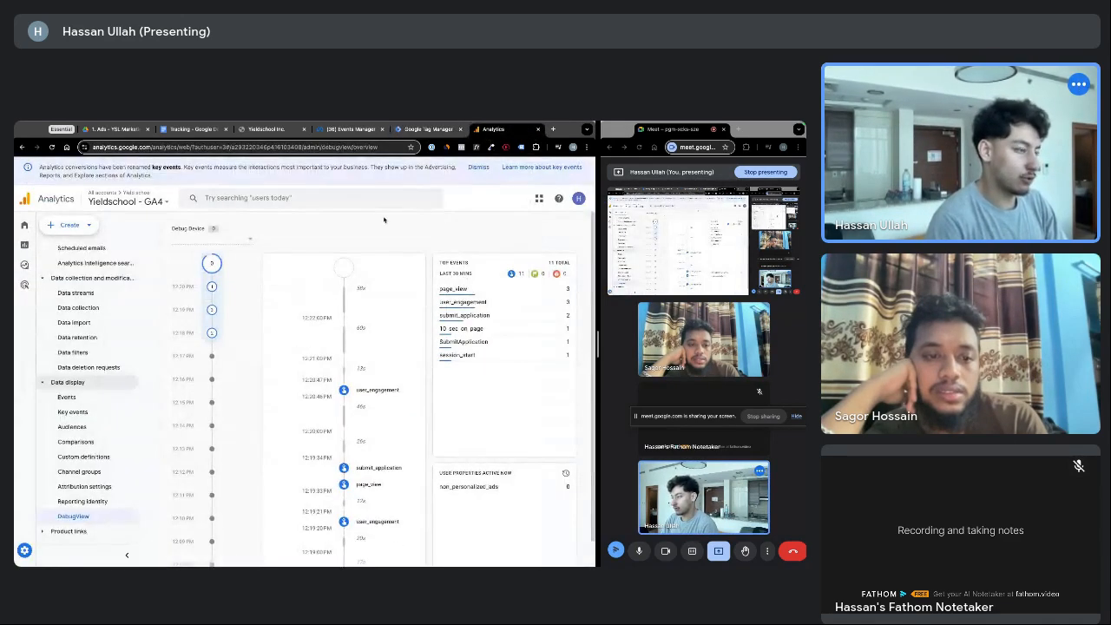
pyautogui.hotkey('ctrl', 'shift', 'Tab')
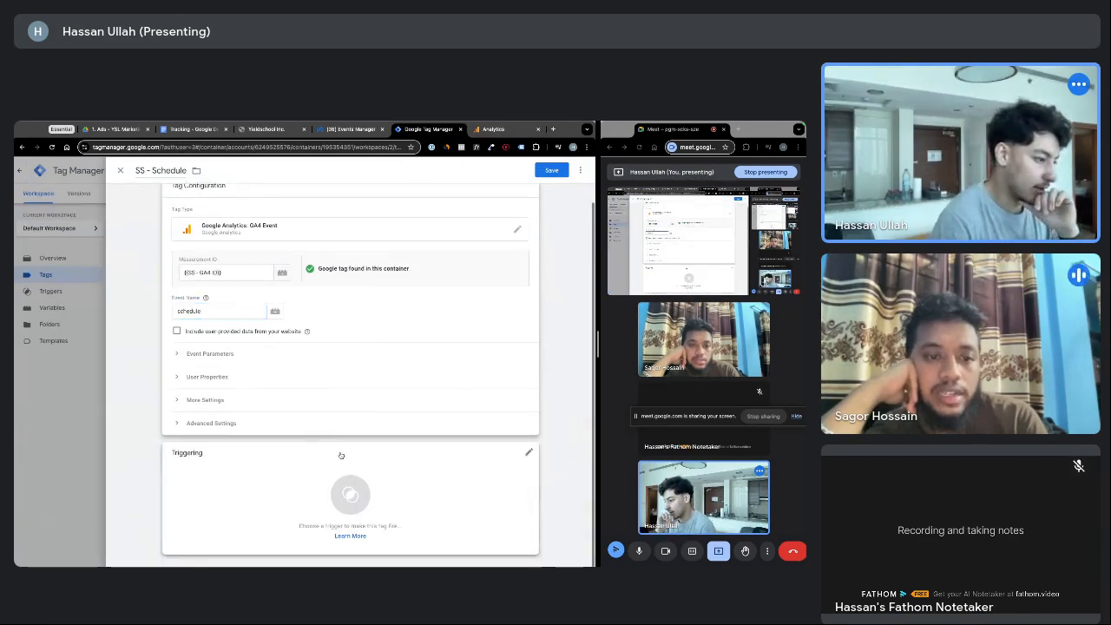
pyautogui.click(350, 517)
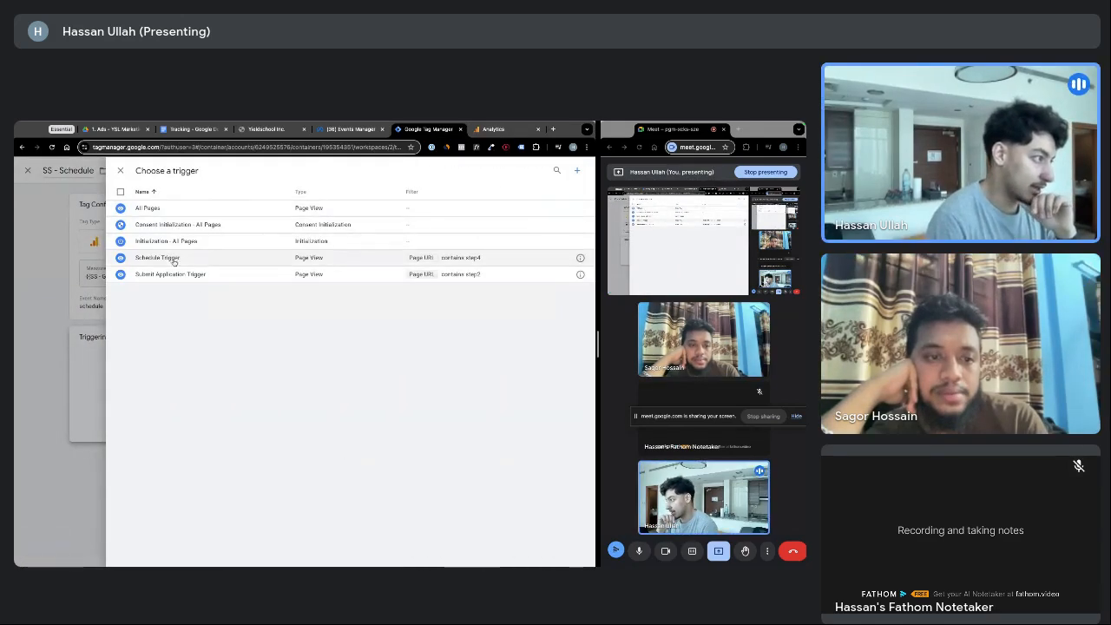
pyautogui.click(165, 258)
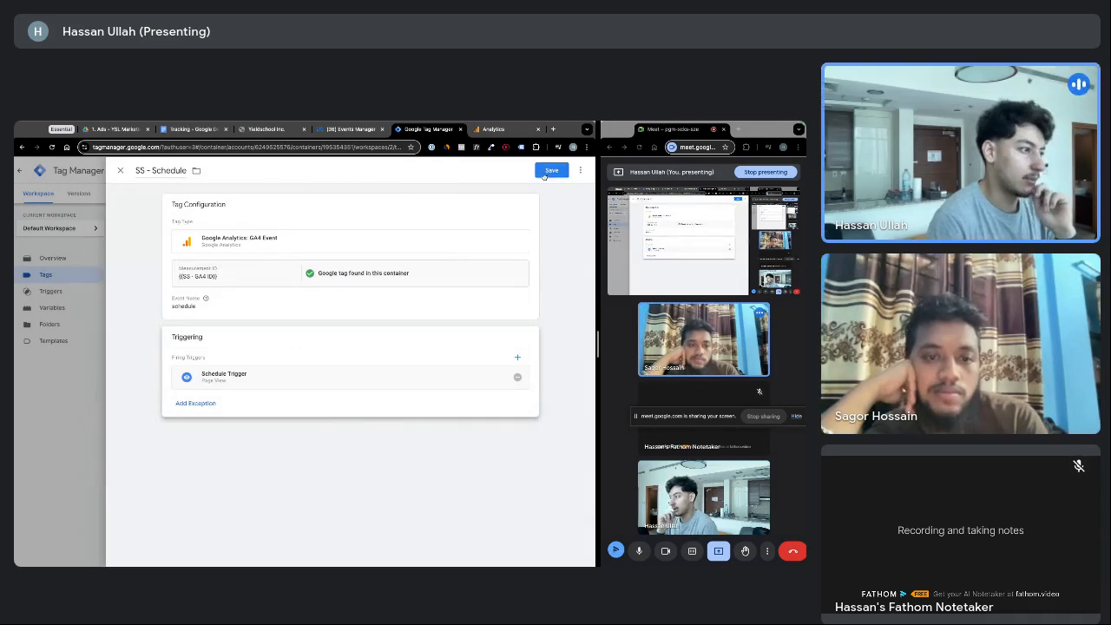
pyautogui.click(548, 171)
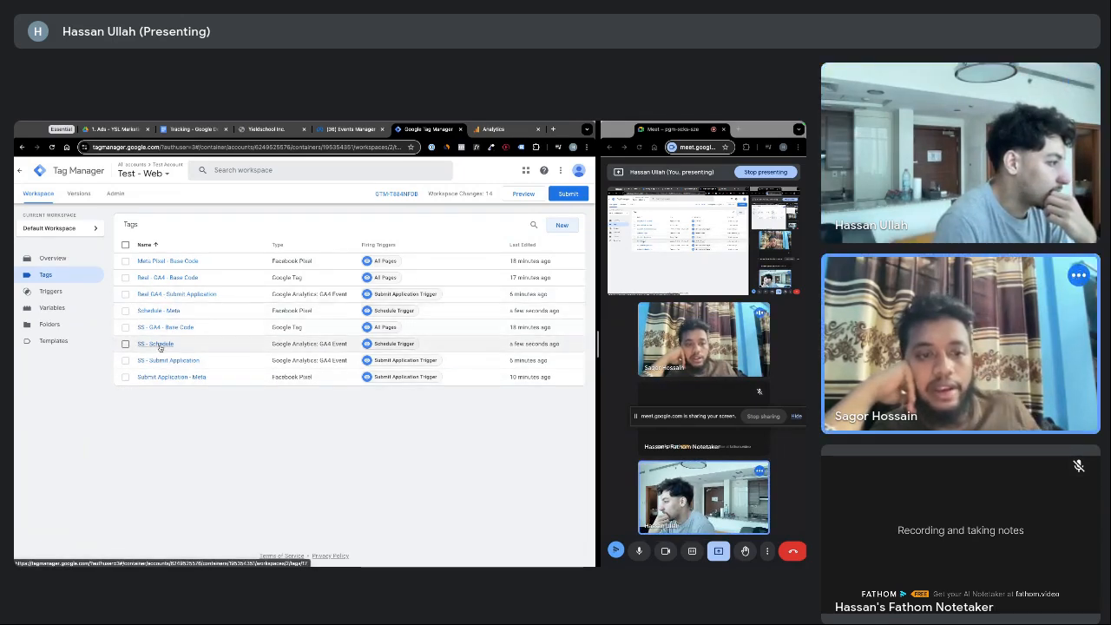
# Duplicate SS - Schedule as 'GA4 - Schedule' with Measurement ID {{GA4 - Real}} and save it
pyautogui.click(169, 345)
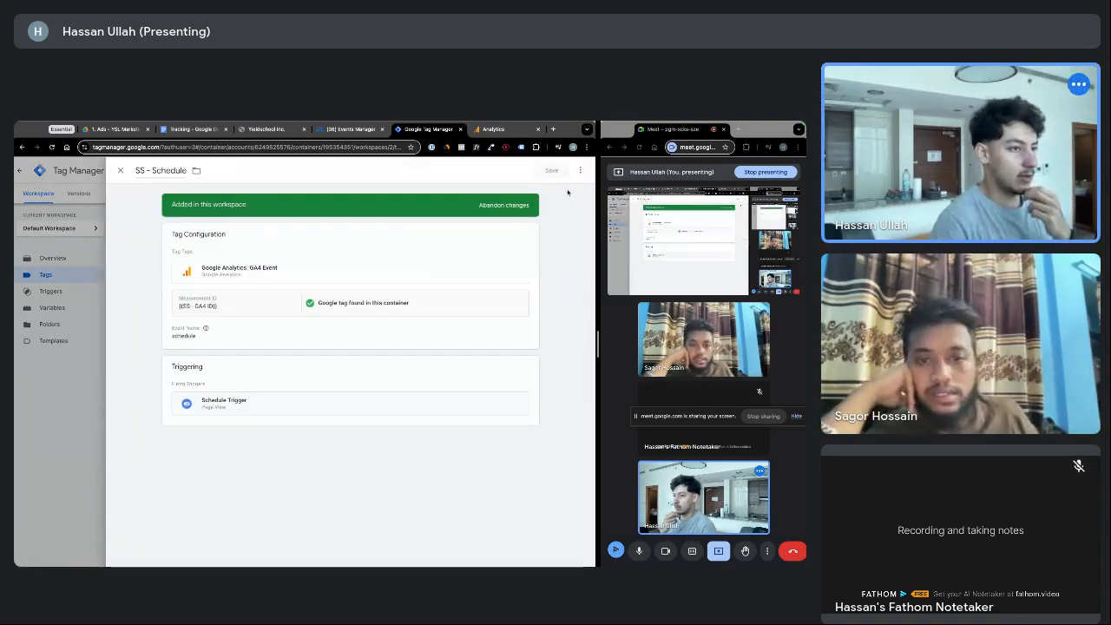
pyautogui.click(580, 172)
pyautogui.click(552, 189)
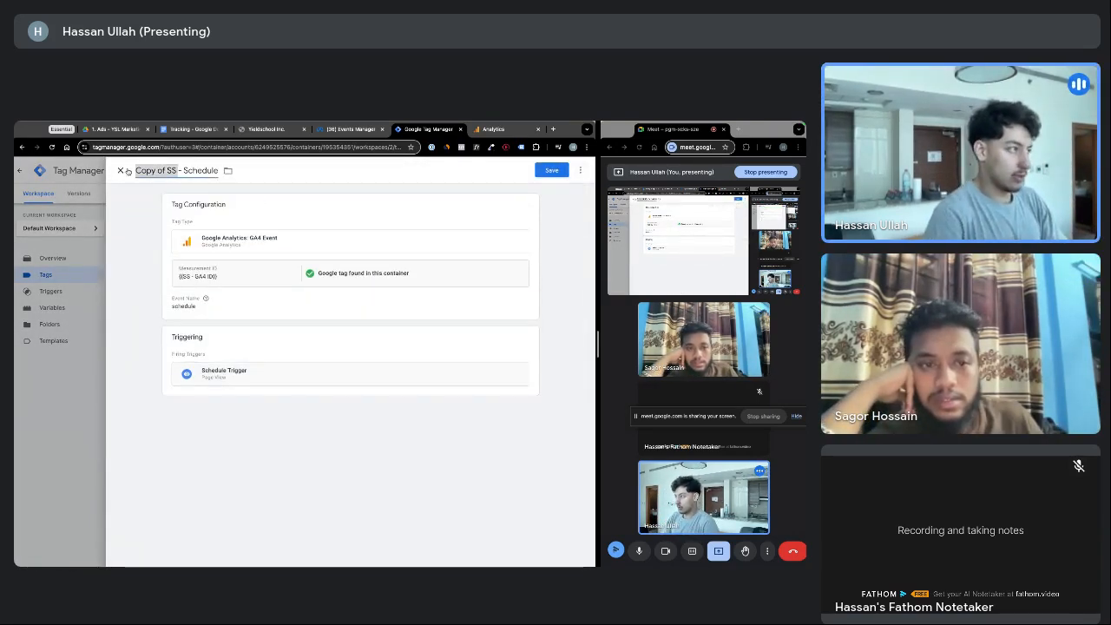
pyautogui.write('GA4')
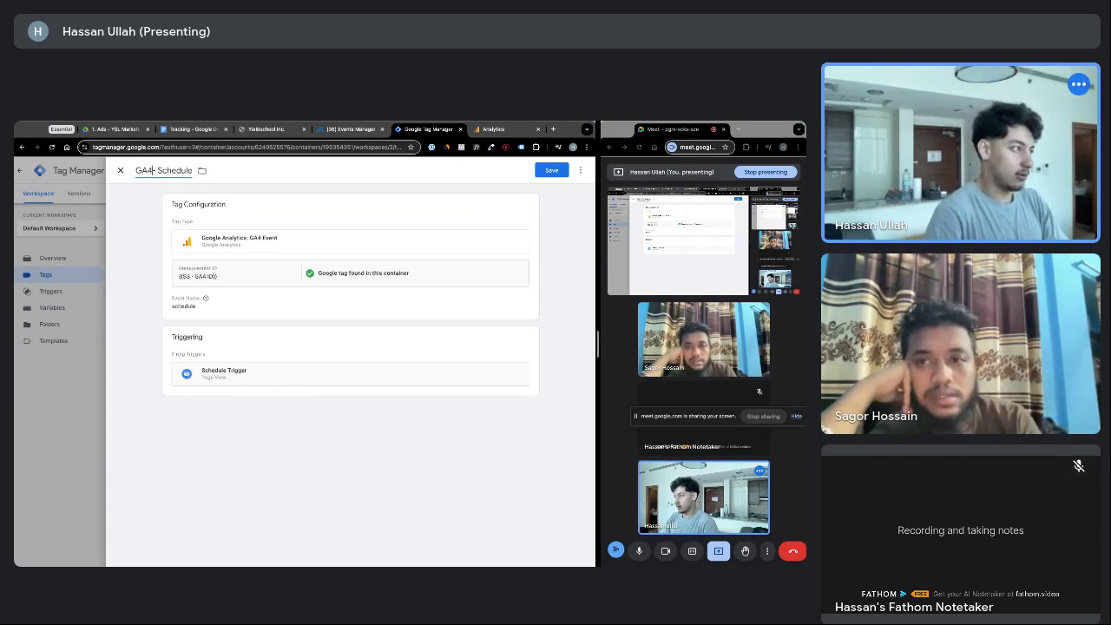
pyautogui.click(266, 276)
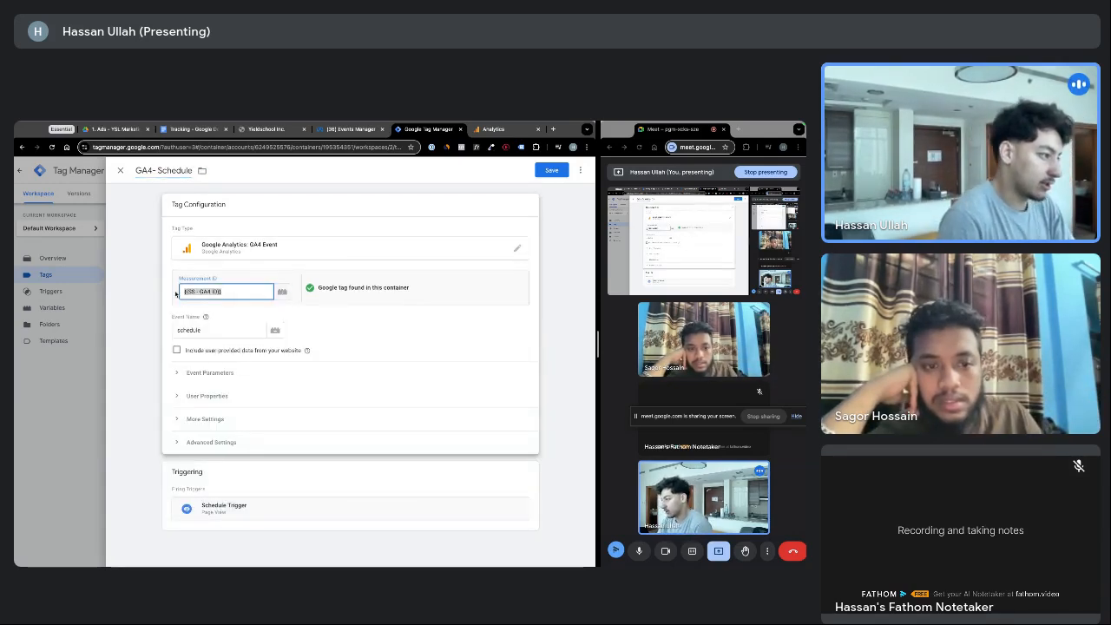
pyautogui.press('BackSpace')
pyautogui.click(281, 293)
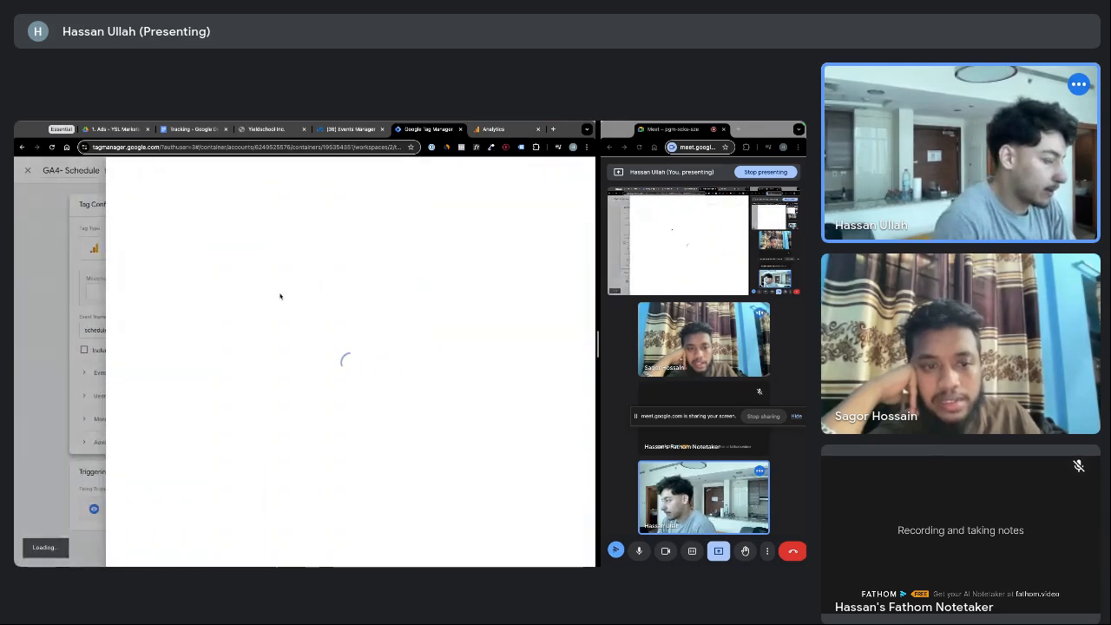
pyautogui.click(151, 224)
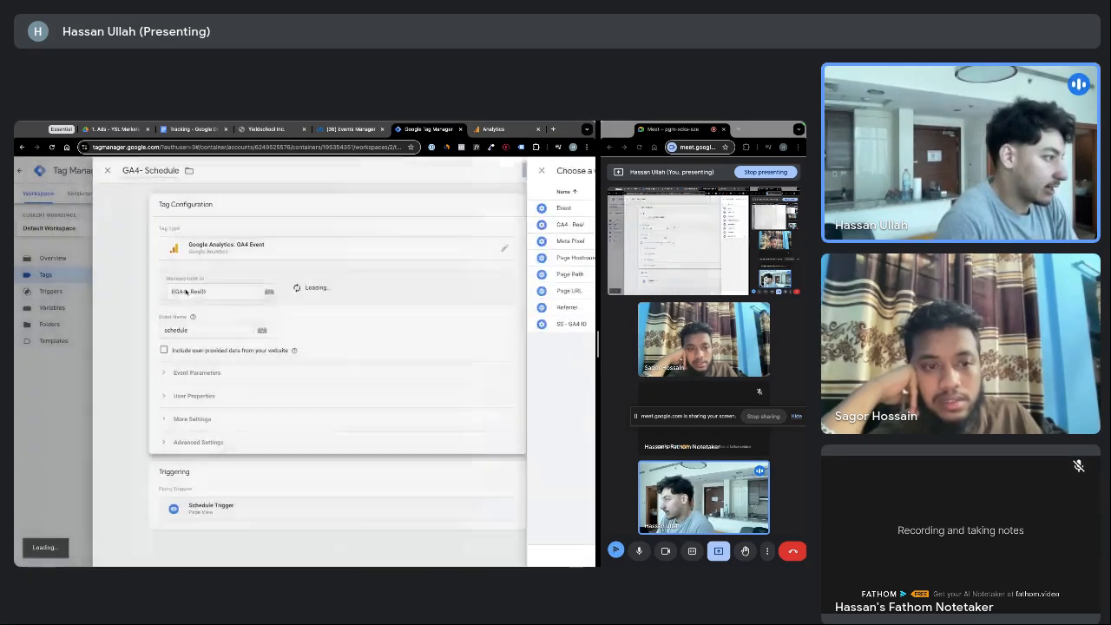
pyautogui.click(551, 170)
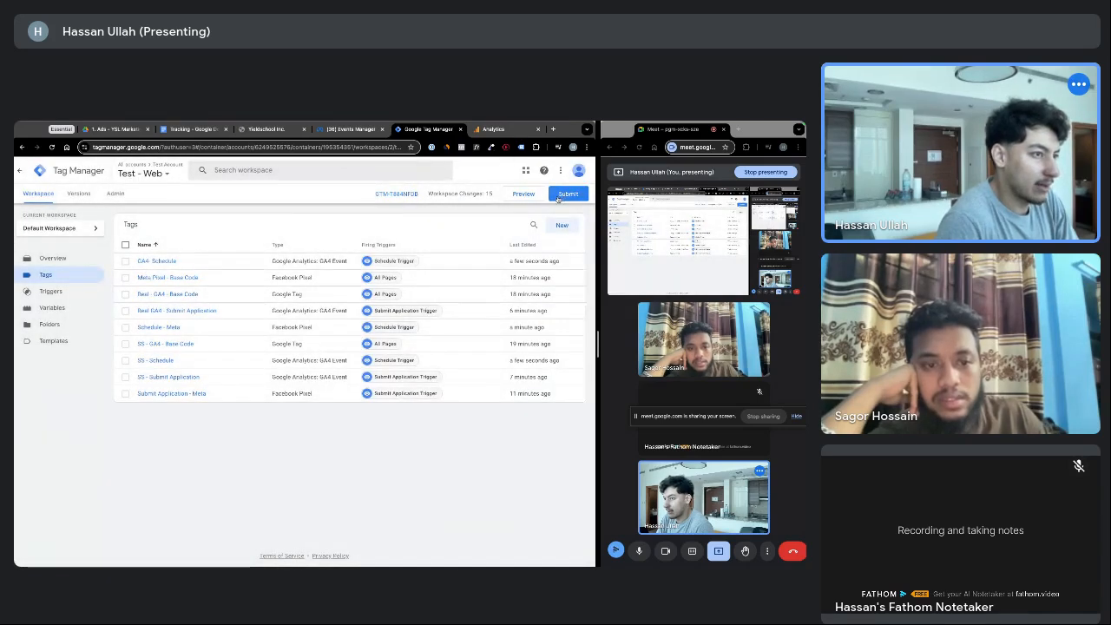
# Connect a Preview debug session to the step4 page and check which Meta pixel events fired
pyautogui.click(522, 194)
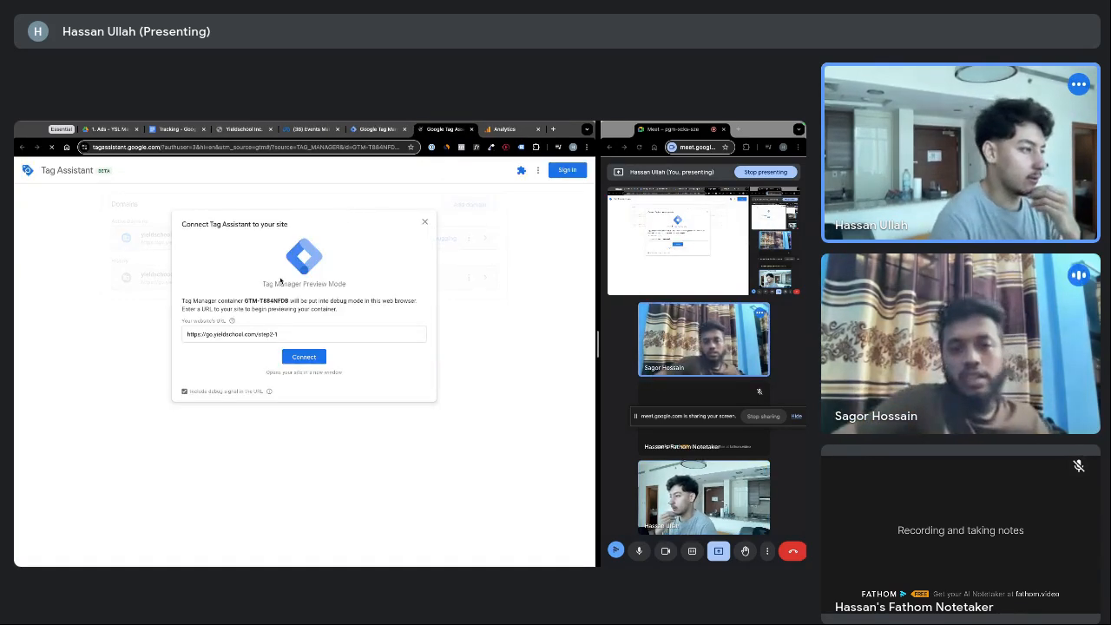
pyautogui.click(281, 334)
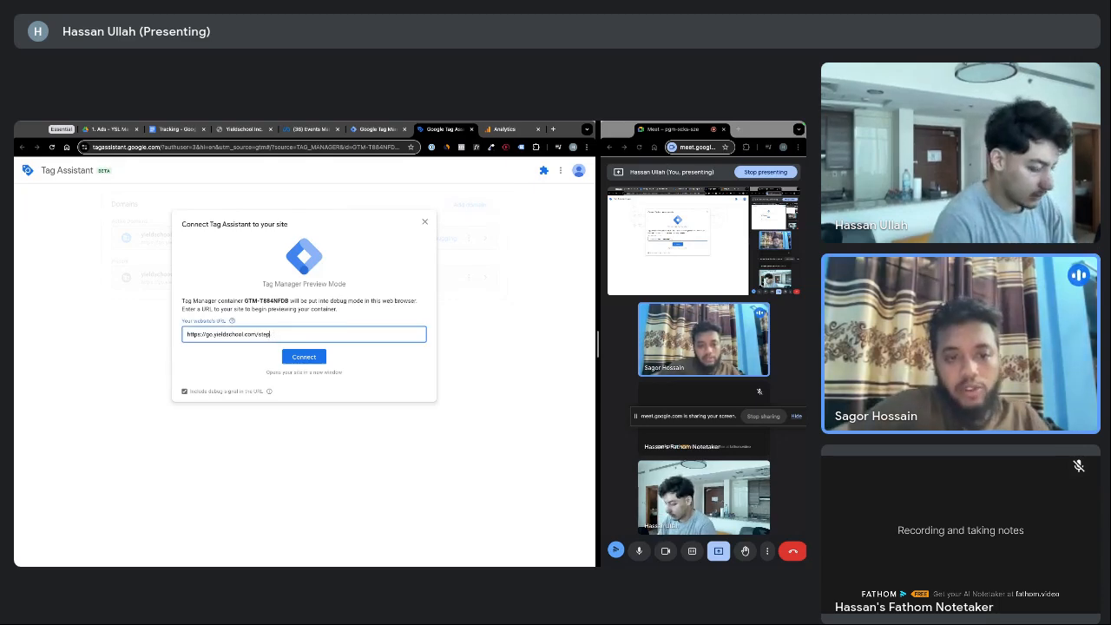
pyautogui.click(303, 357)
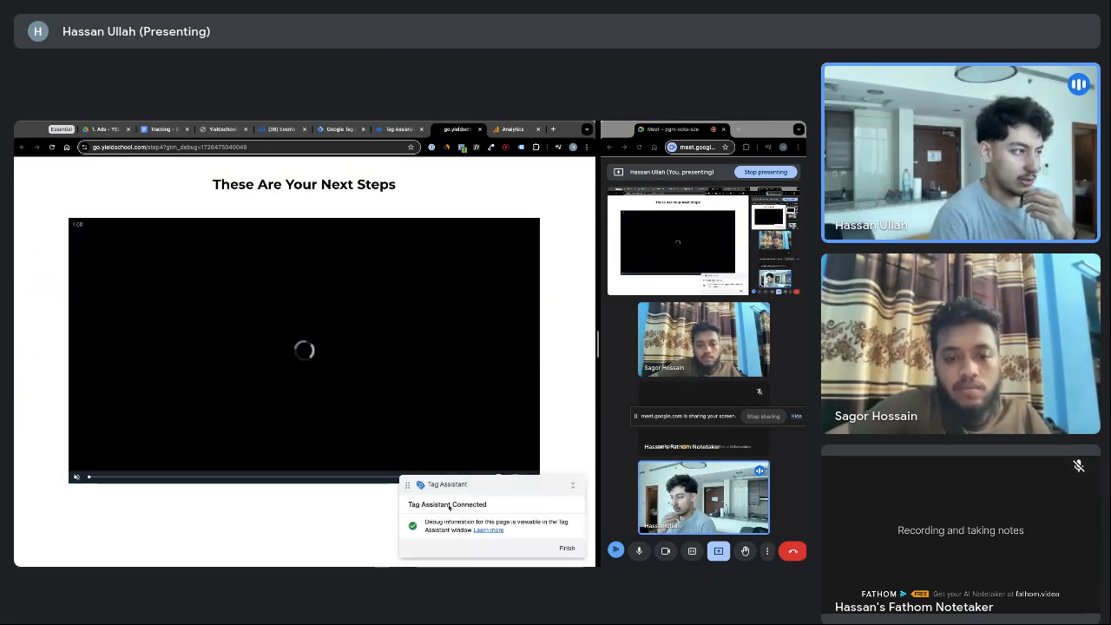
pyautogui.click(463, 149)
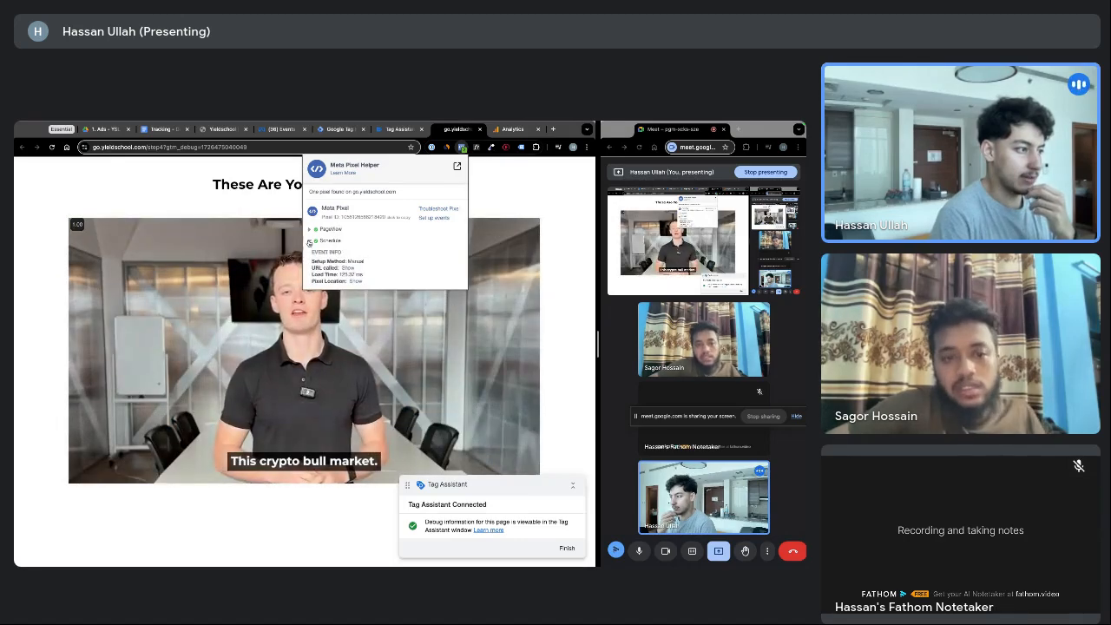
# Review the legacy Tag Assistant analysis, reloading the step4 page to refresh its results
pyautogui.click(522, 148)
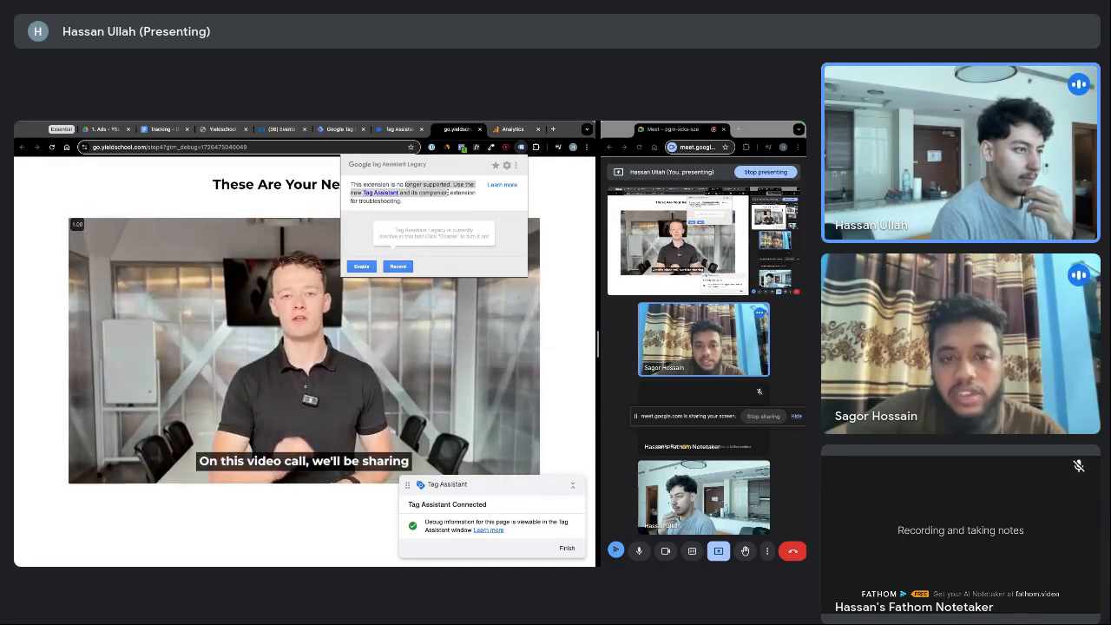
pyautogui.click(540, 196)
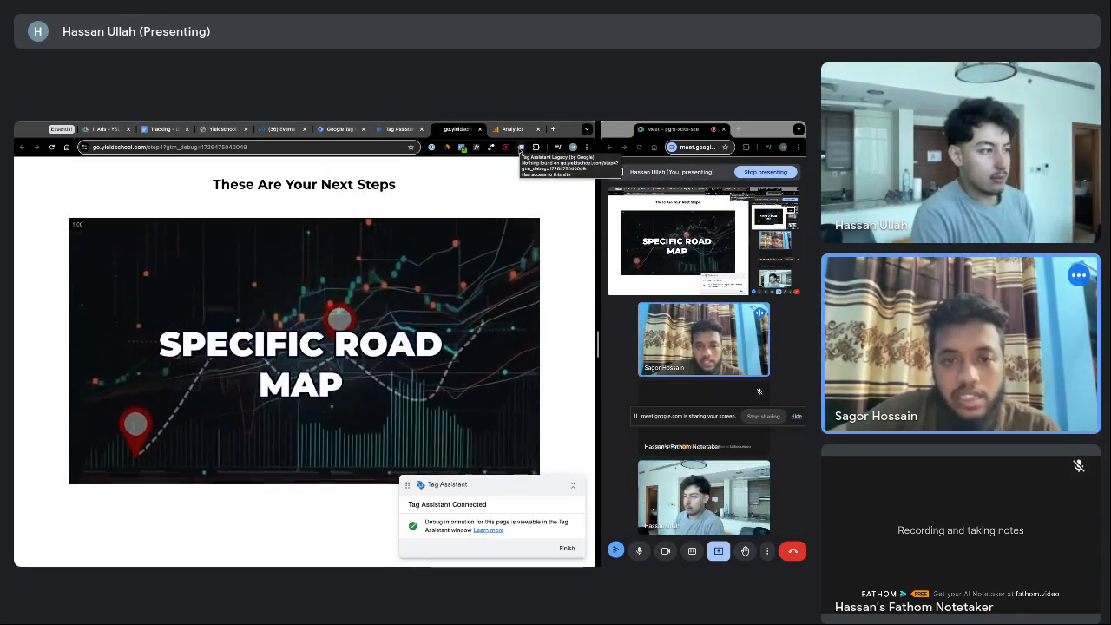
pyautogui.click(521, 147)
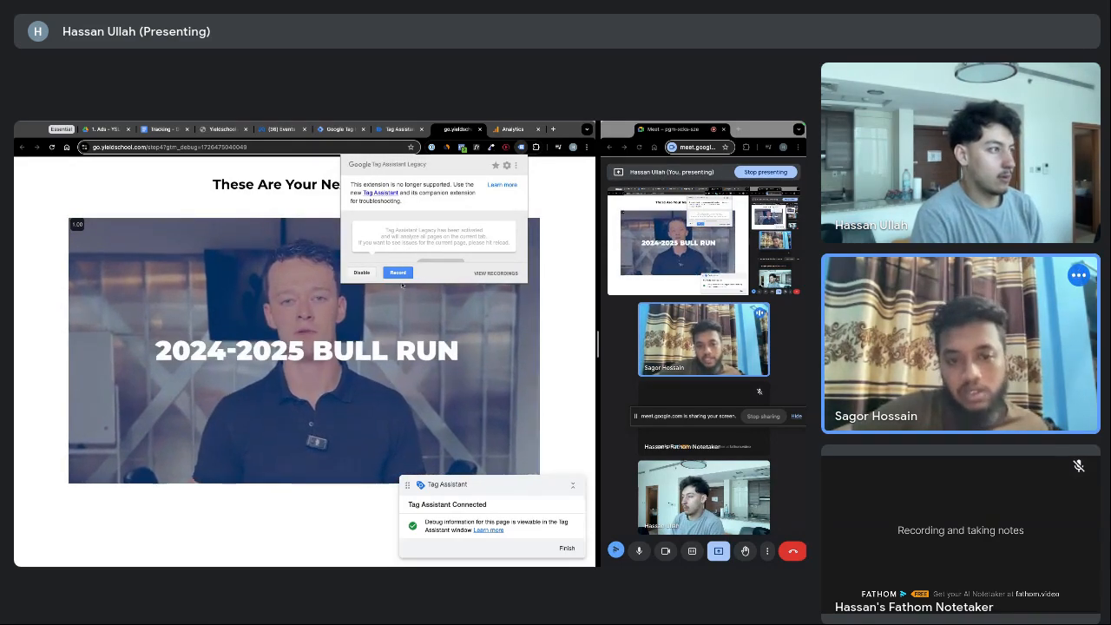
pyautogui.click(264, 147)
pyautogui.press('Return')
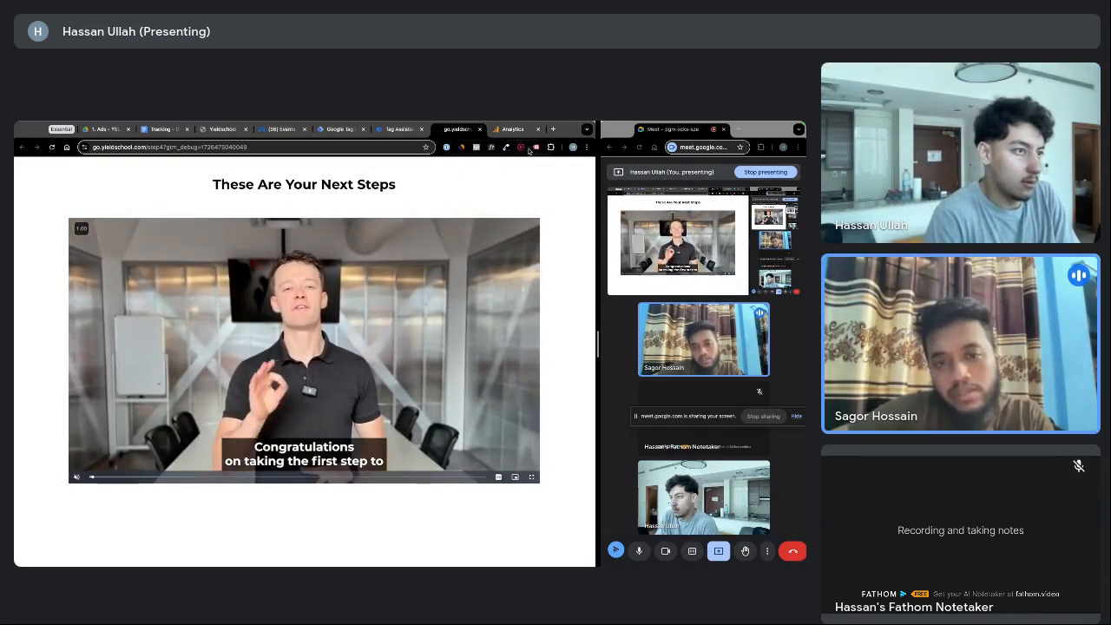
pyautogui.click(536, 148)
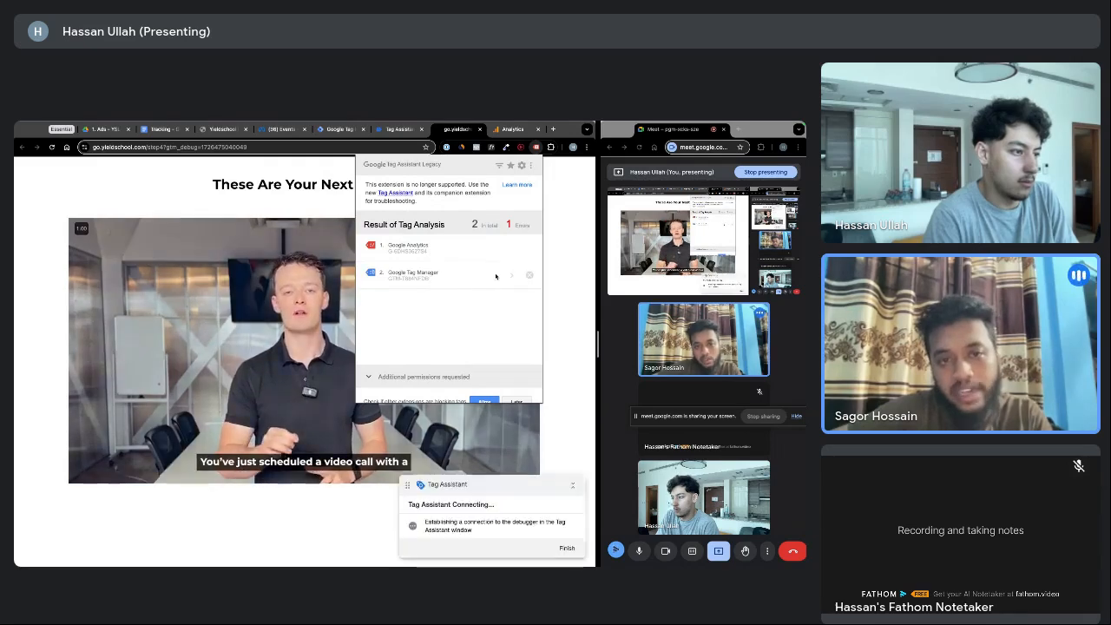
pyautogui.click(556, 298)
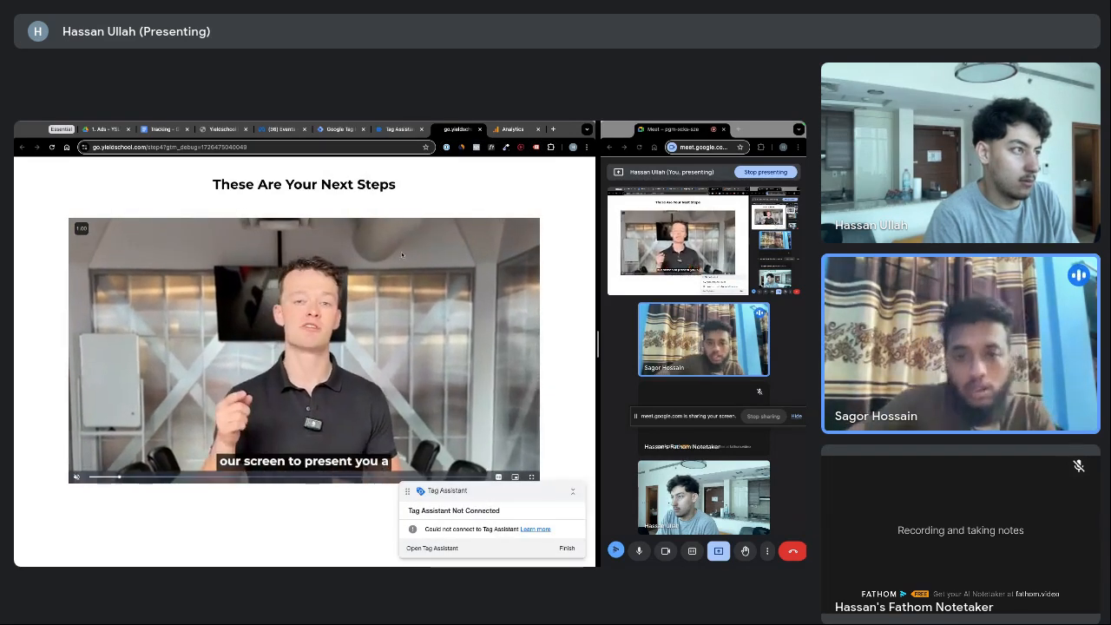
# Inspect the Google Analytics tag details in the legacy Tag Assistant results
pyautogui.click(398, 129)
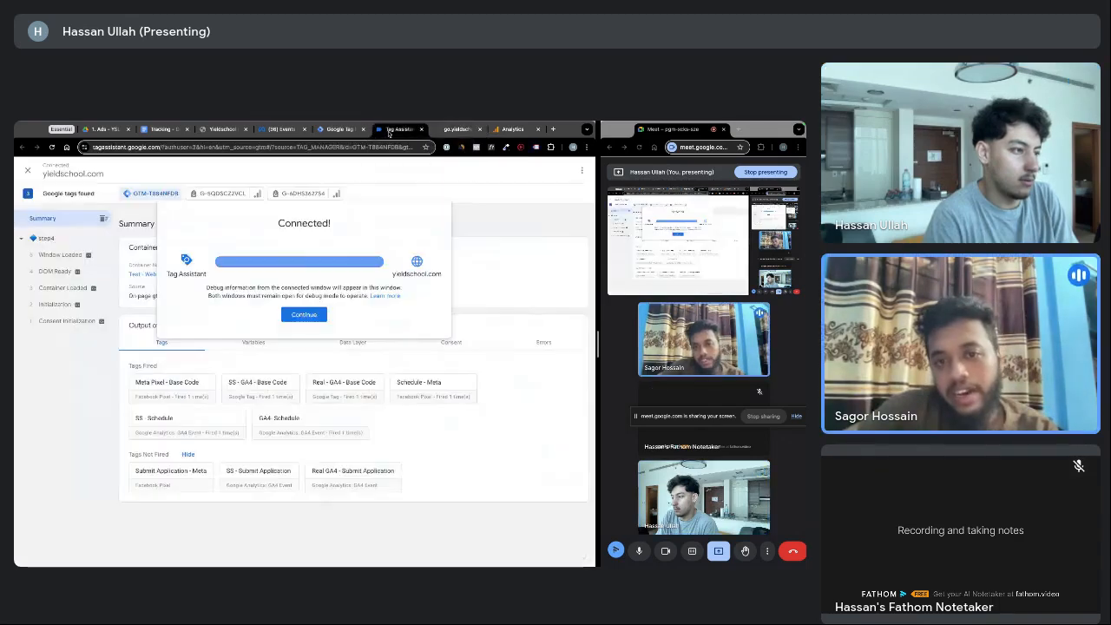
pyautogui.click(457, 128)
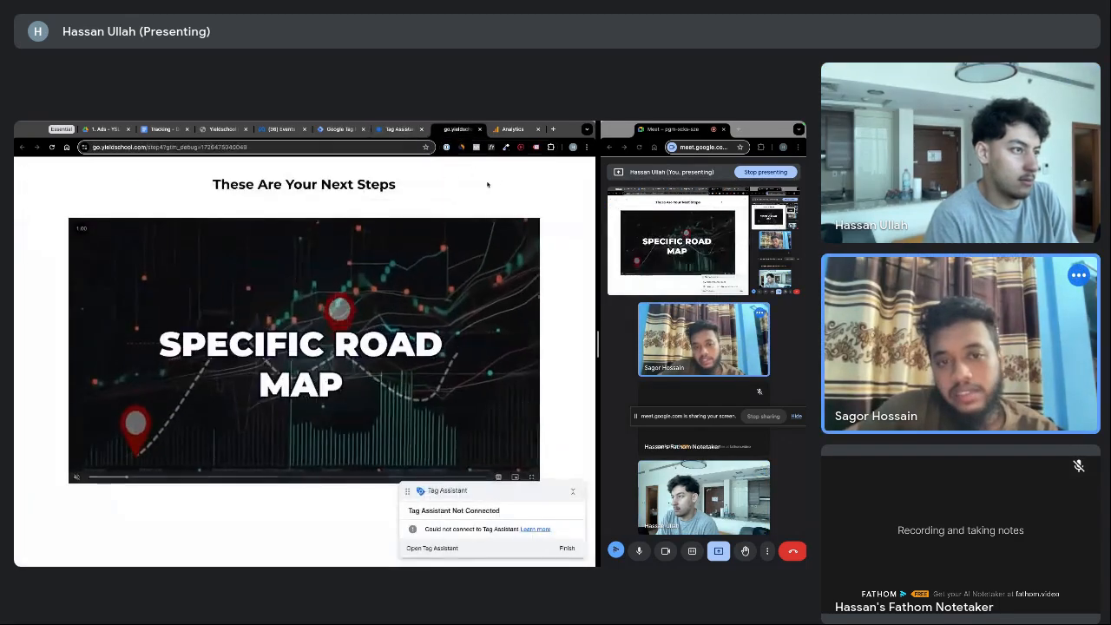
pyautogui.click(536, 146)
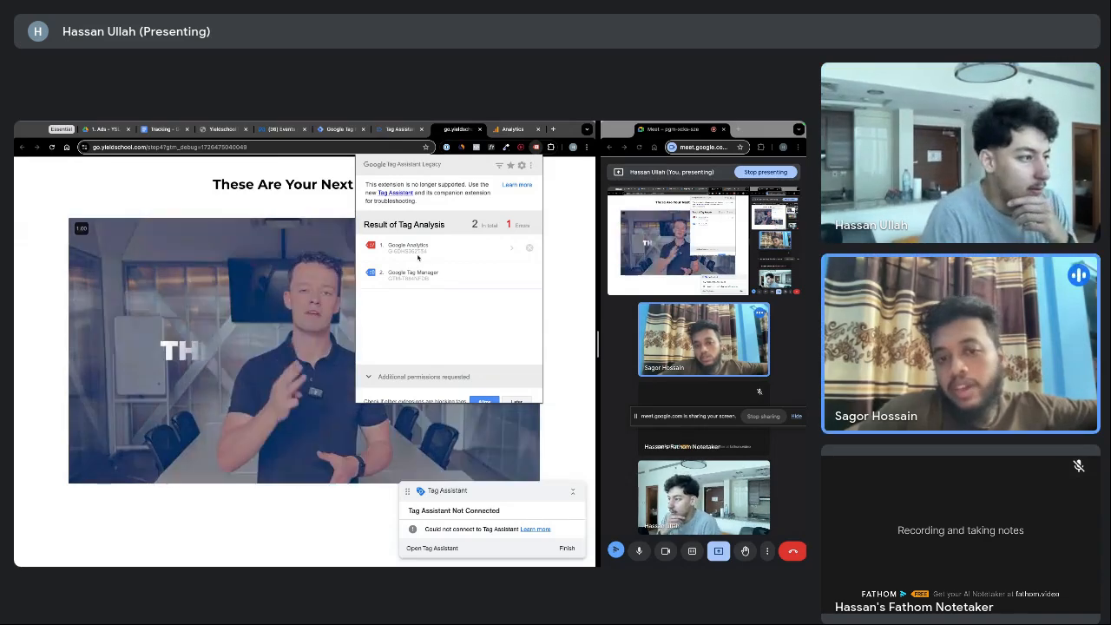
pyautogui.click(508, 250)
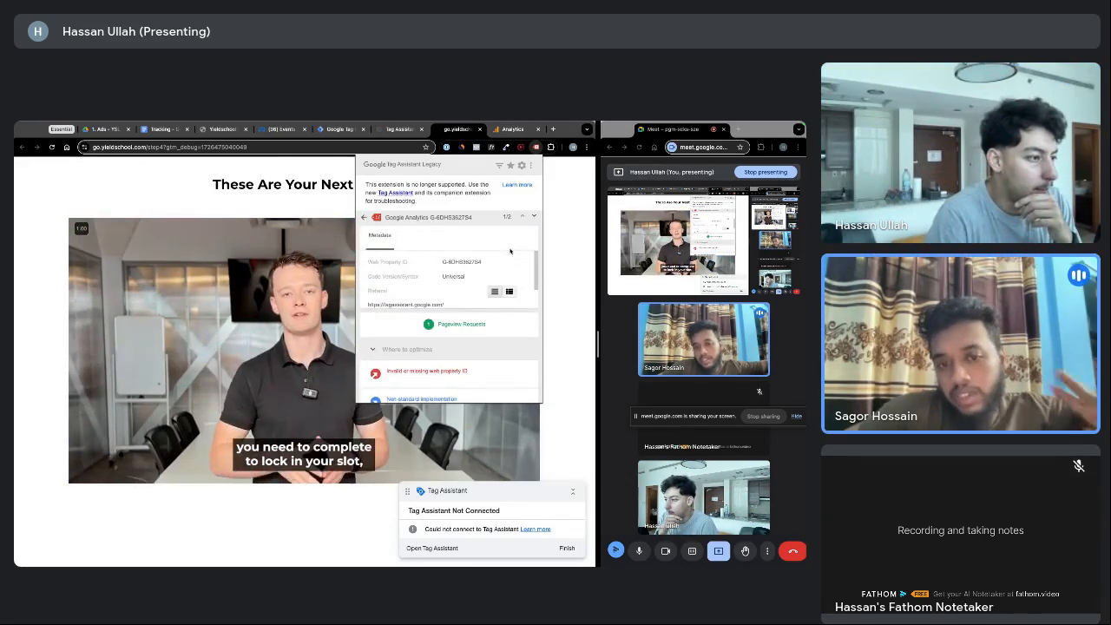
pyautogui.click(363, 216)
pyautogui.click(476, 146)
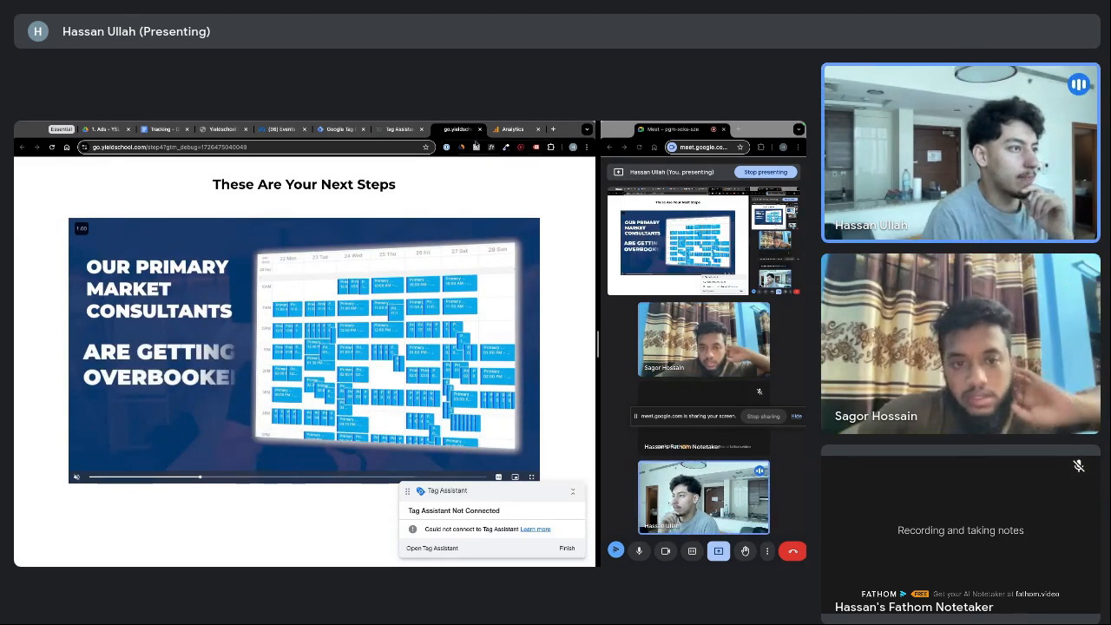
# Close the debug site, Tag Assistant and Analytics tabs, returning to the Tag Manager tags list
pyautogui.click(479, 129)
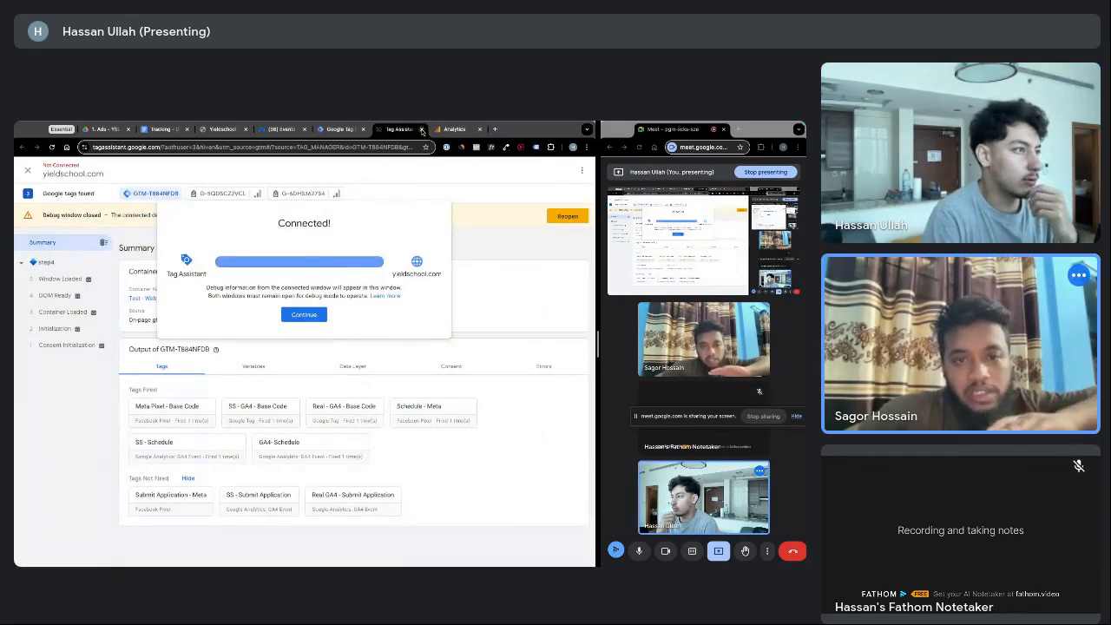
pyautogui.click(421, 129)
pyautogui.click(351, 130)
pyautogui.click(421, 129)
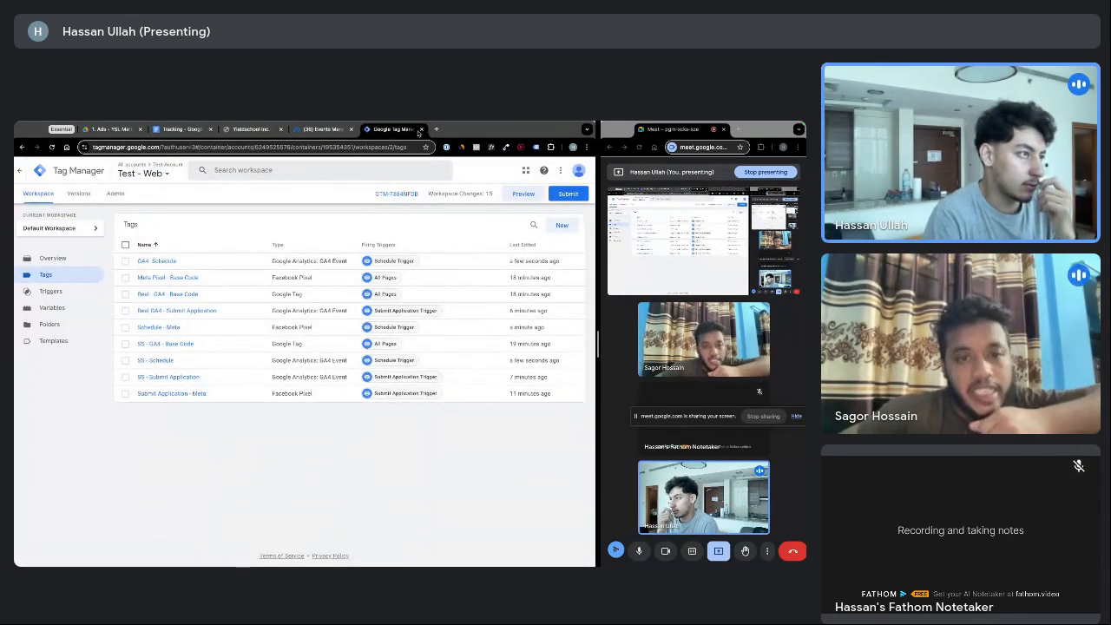
# Reopen Analytics DebugView from history, check Meta's Schedule test event, and return to Tag Manager
pyautogui.moveTo(437, 121)
pyautogui.click(130, 125)
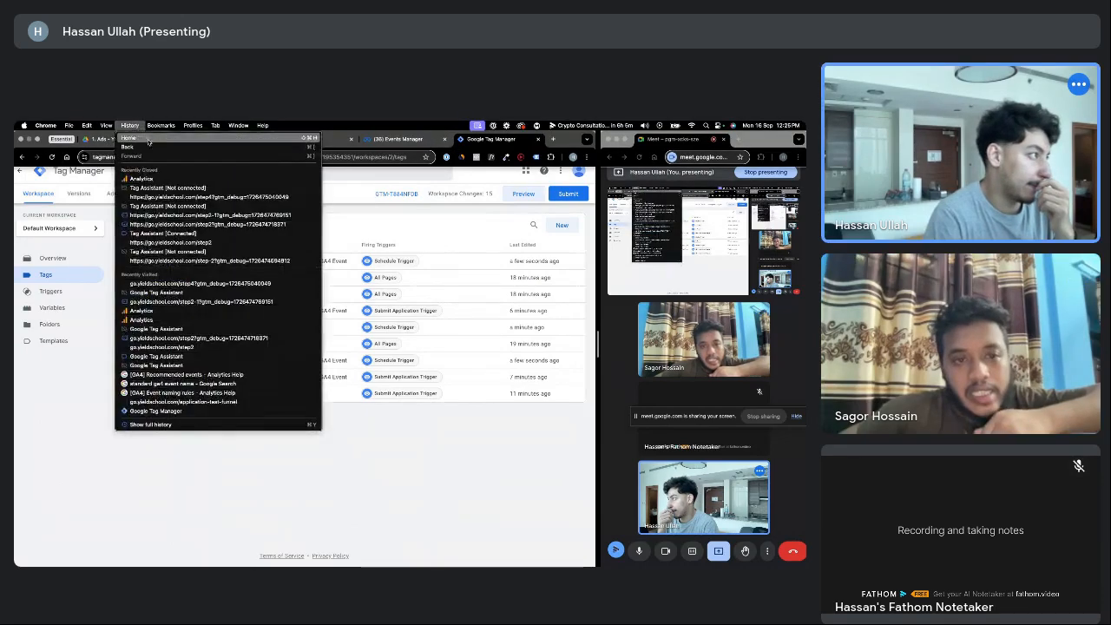
pyautogui.click(159, 179)
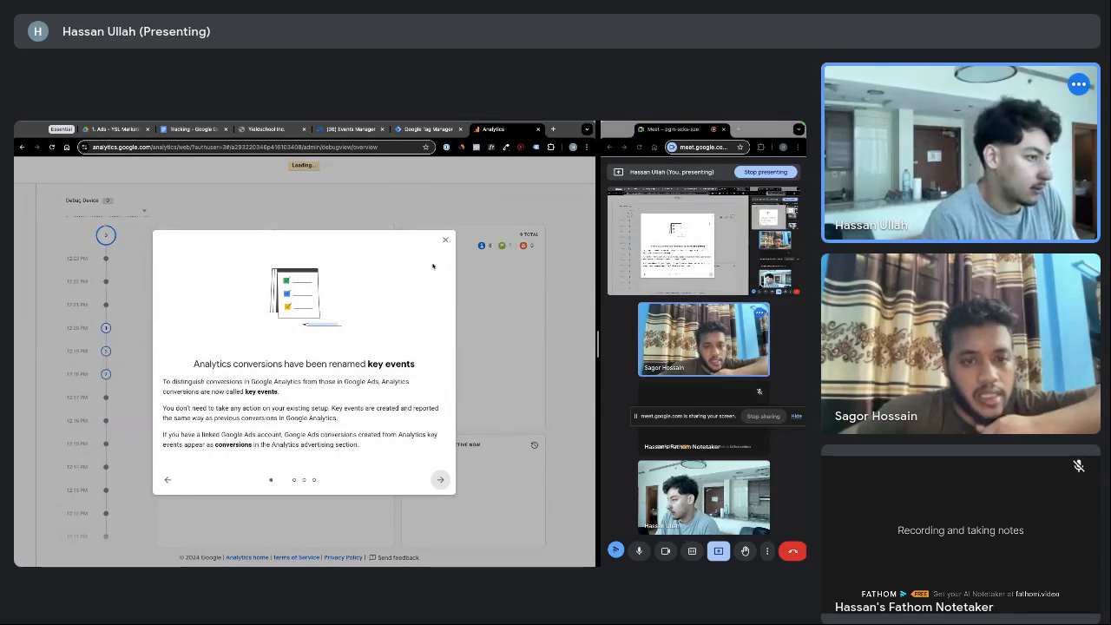
pyautogui.click(445, 240)
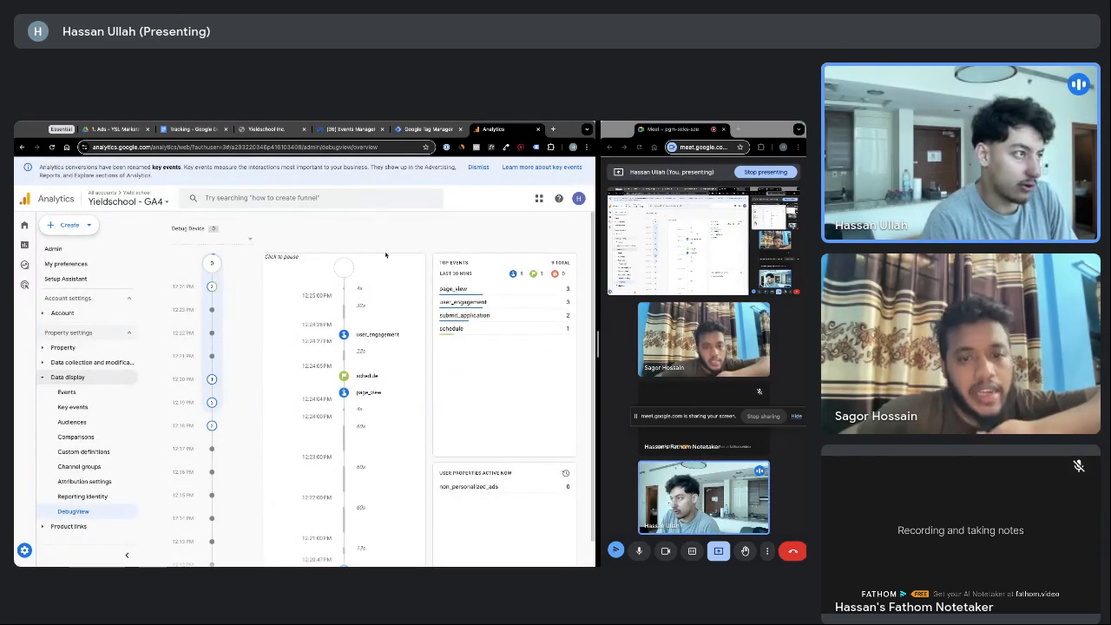
pyautogui.click(336, 130)
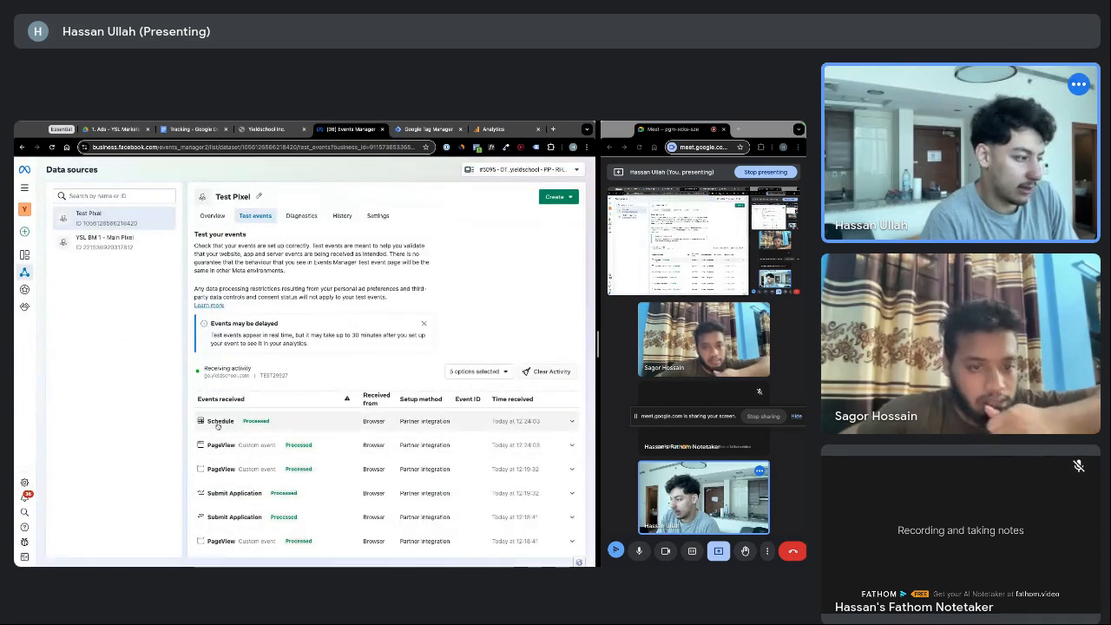
pyautogui.click(426, 129)
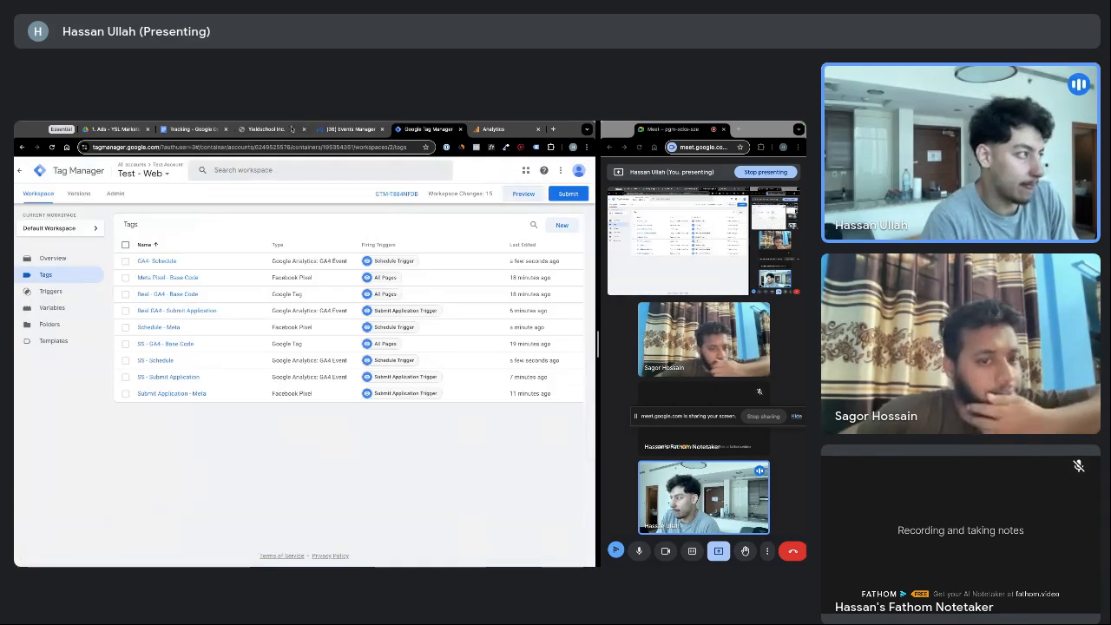
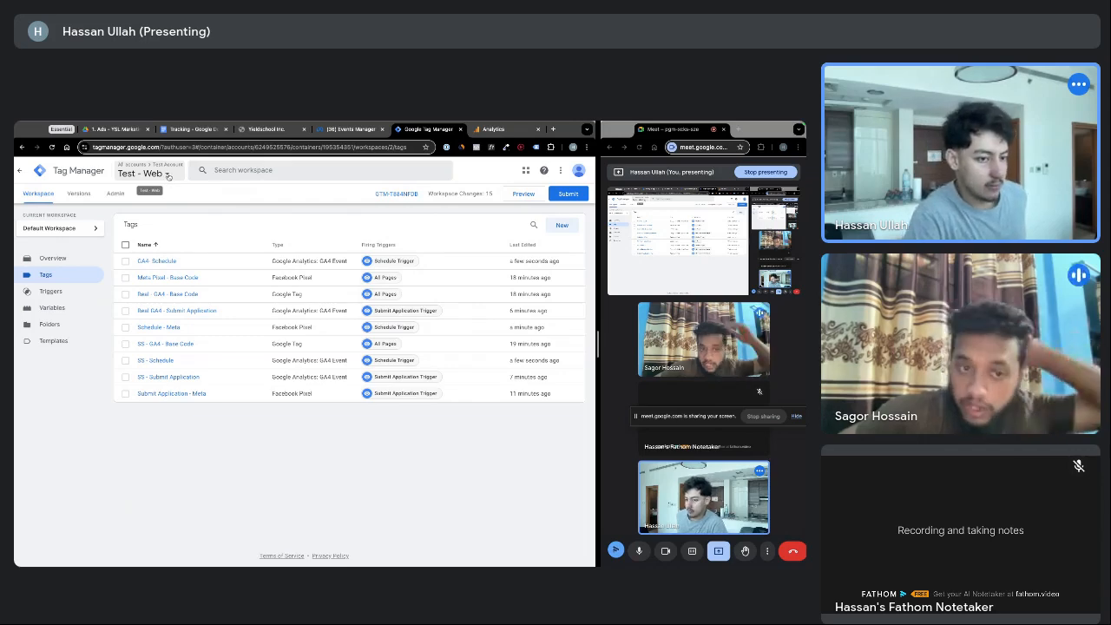
# Switch Tag Manager to the Test - Server container under Test Account
pyautogui.click(169, 176)
pyautogui.click(151, 243)
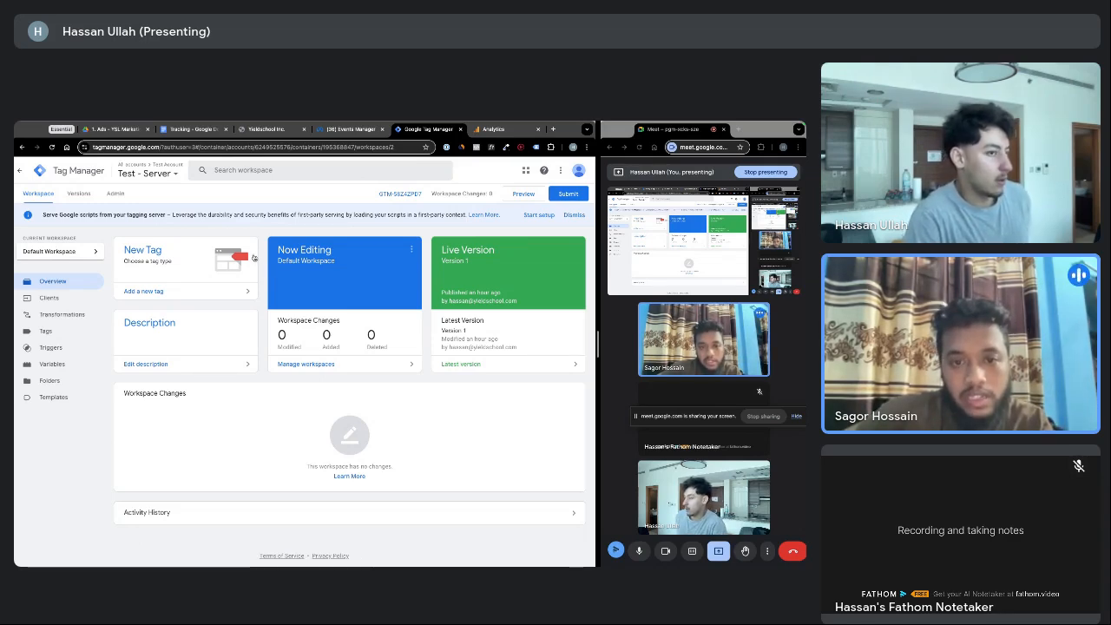
# Start the Web Container client setup and add an empty Allowed Container ID row
pyautogui.click(539, 215)
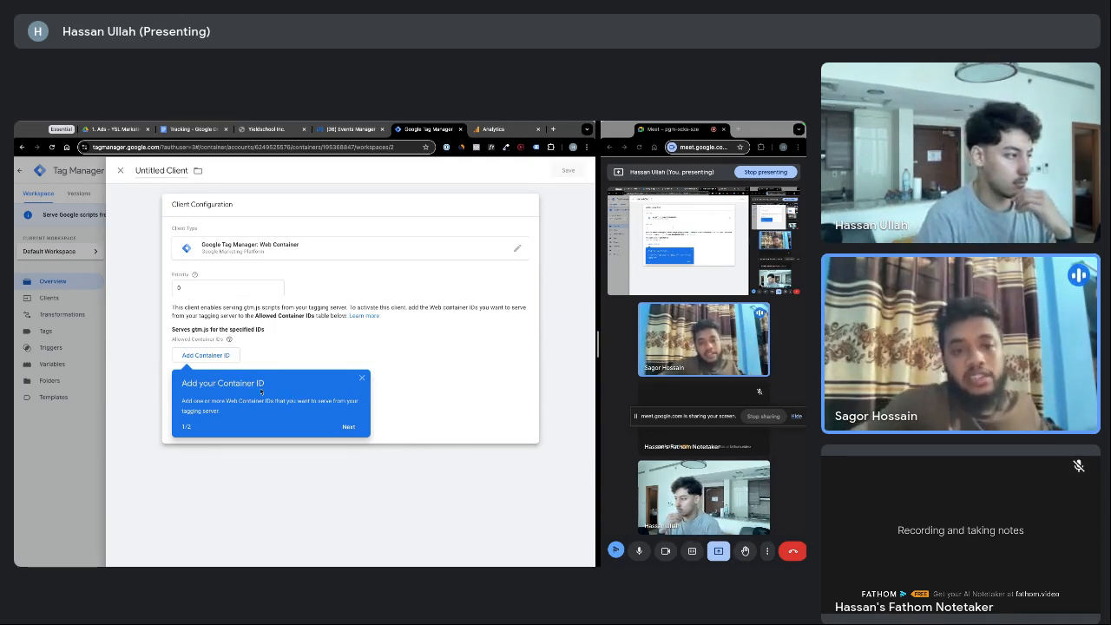
pyautogui.click(199, 356)
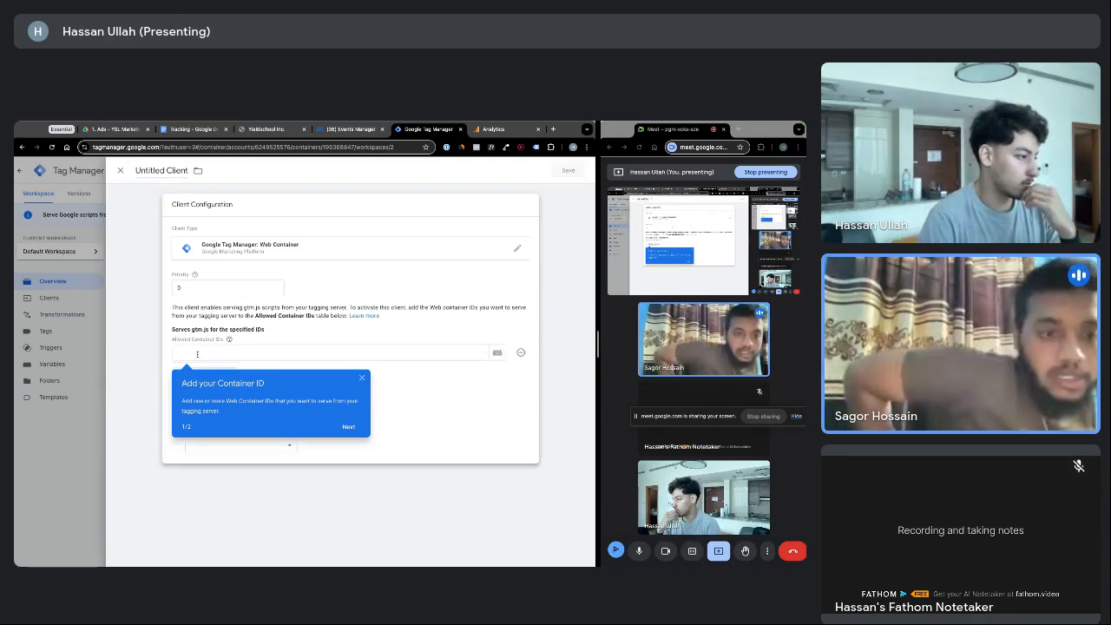
pyautogui.click(363, 380)
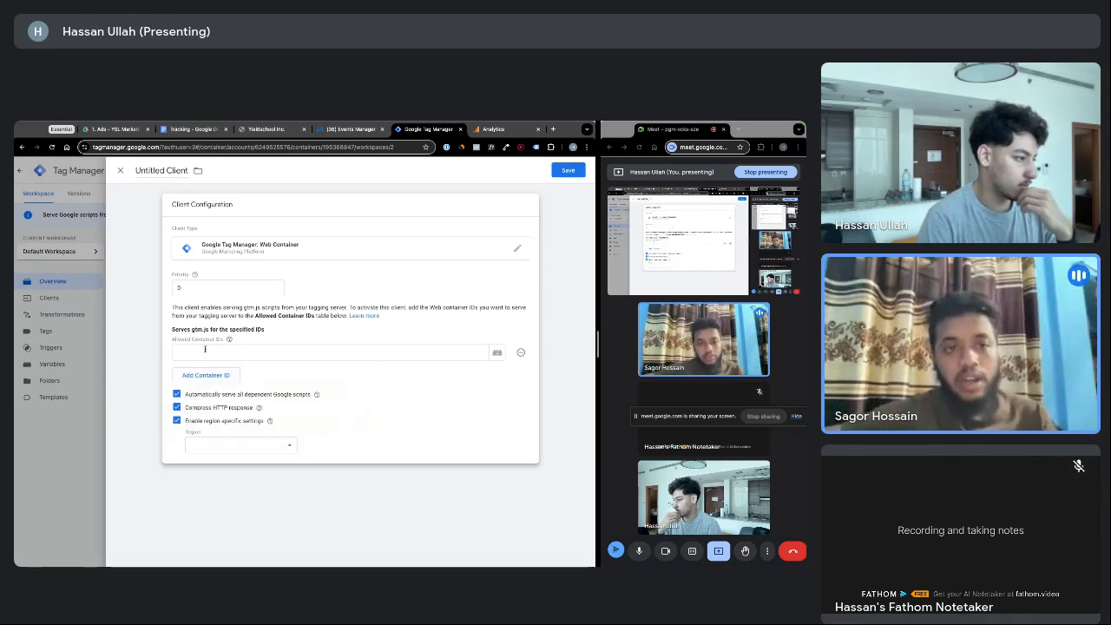
pyautogui.click(233, 352)
pyautogui.click(497, 351)
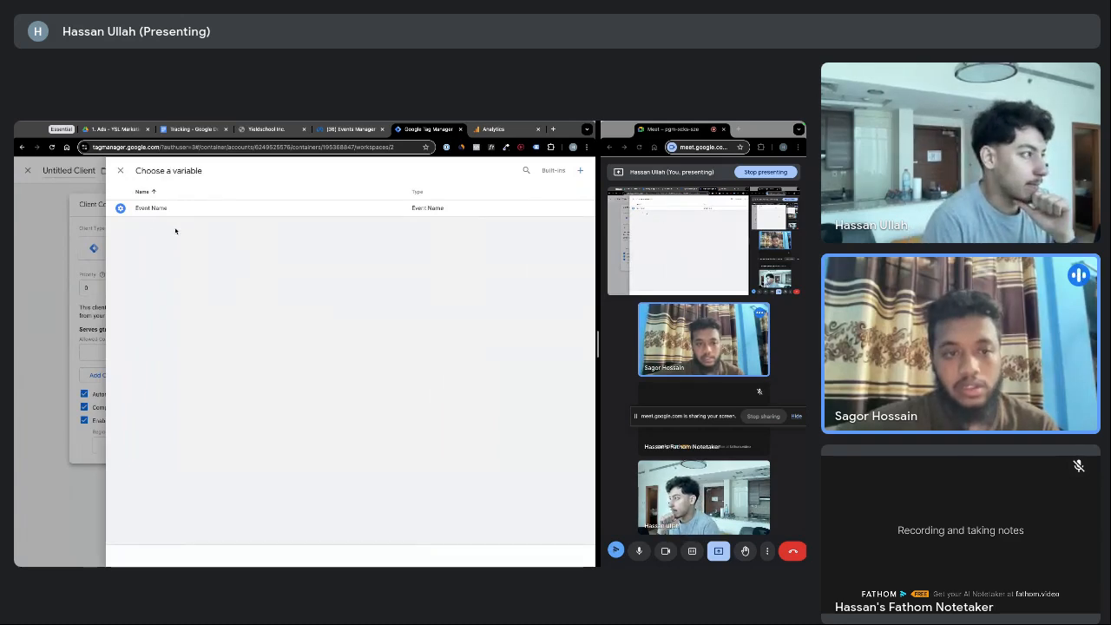
pyautogui.click(120, 170)
pyautogui.click(209, 353)
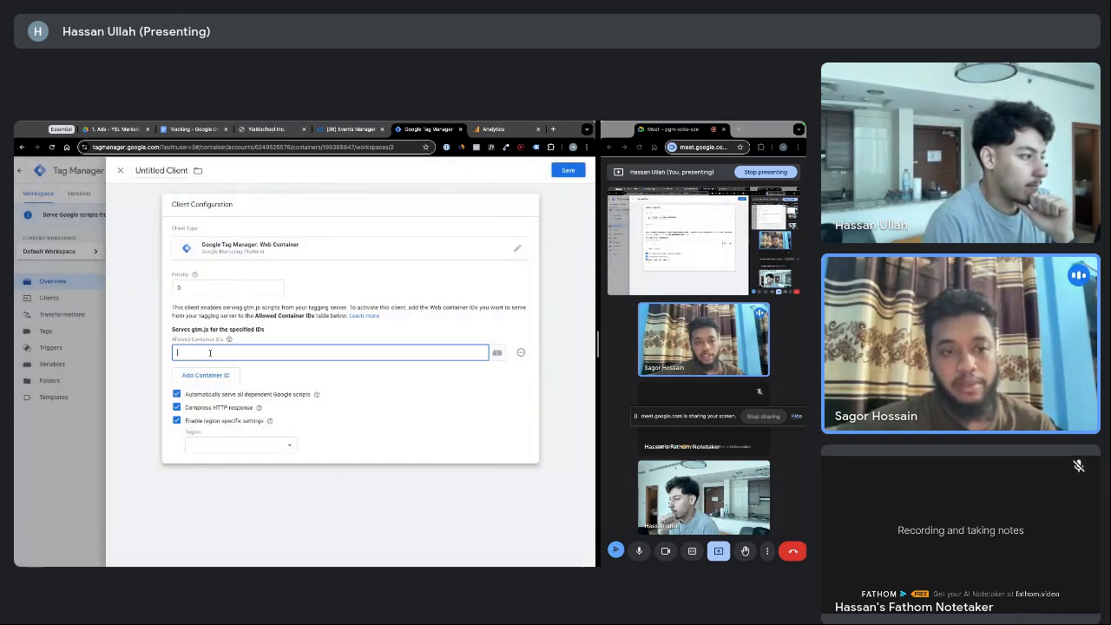
# Duplicate the Tag Manager tab and place the copy before the original
pyautogui.rightClick(411, 132)
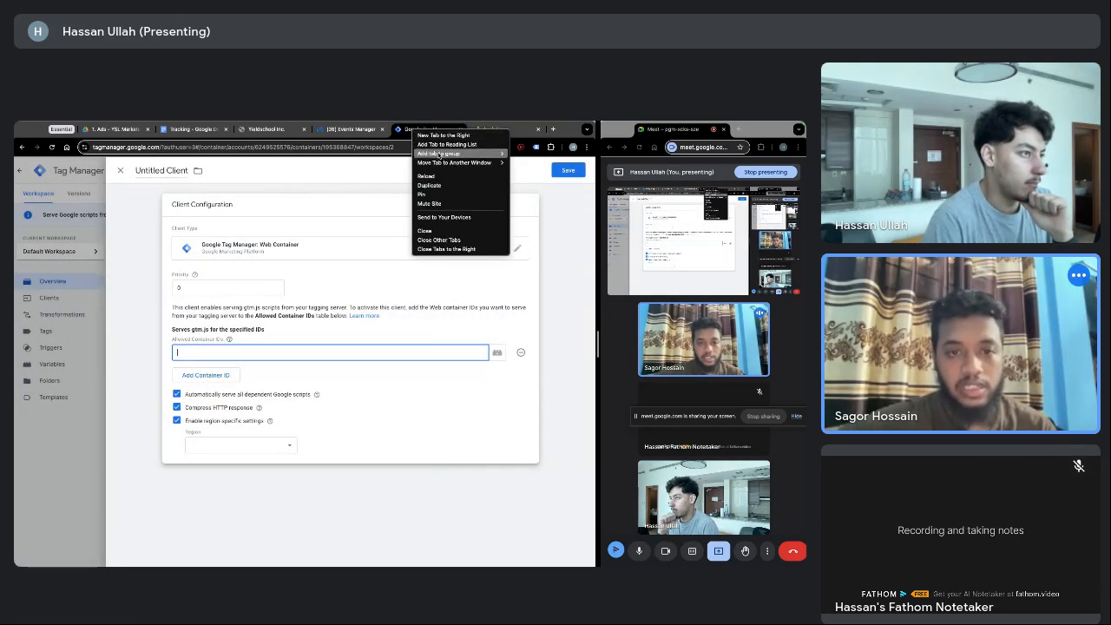
pyautogui.press('Escape')
pyautogui.moveTo(459, 131); pyautogui.dragTo(397, 131)
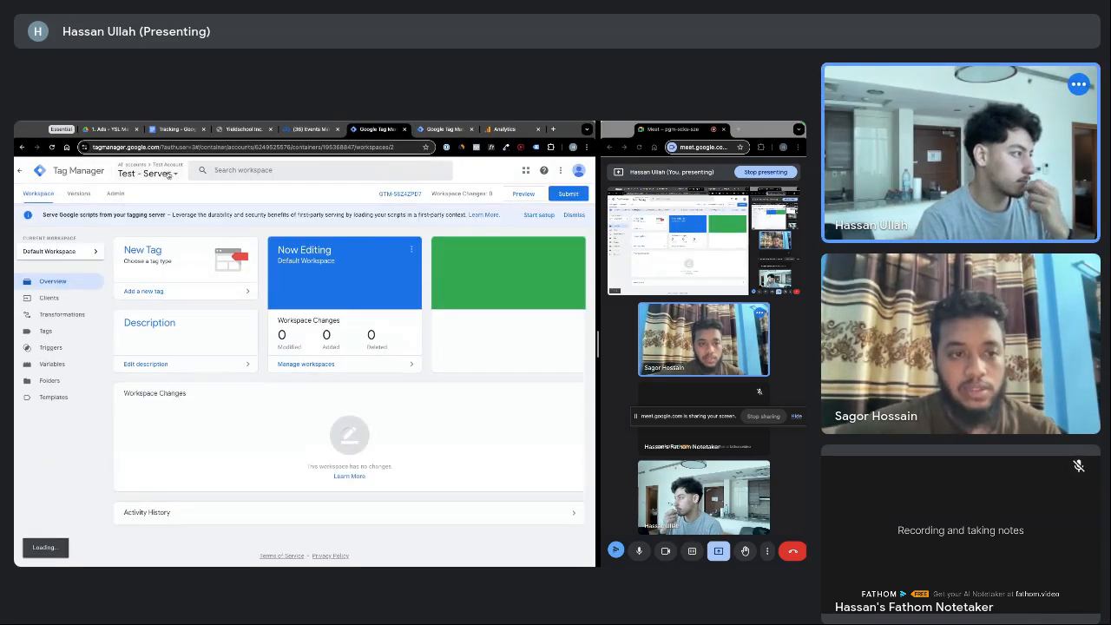
# Open the Test - Web container's tags and copy its GTM container ID
pyautogui.click(143, 170)
pyautogui.click(137, 263)
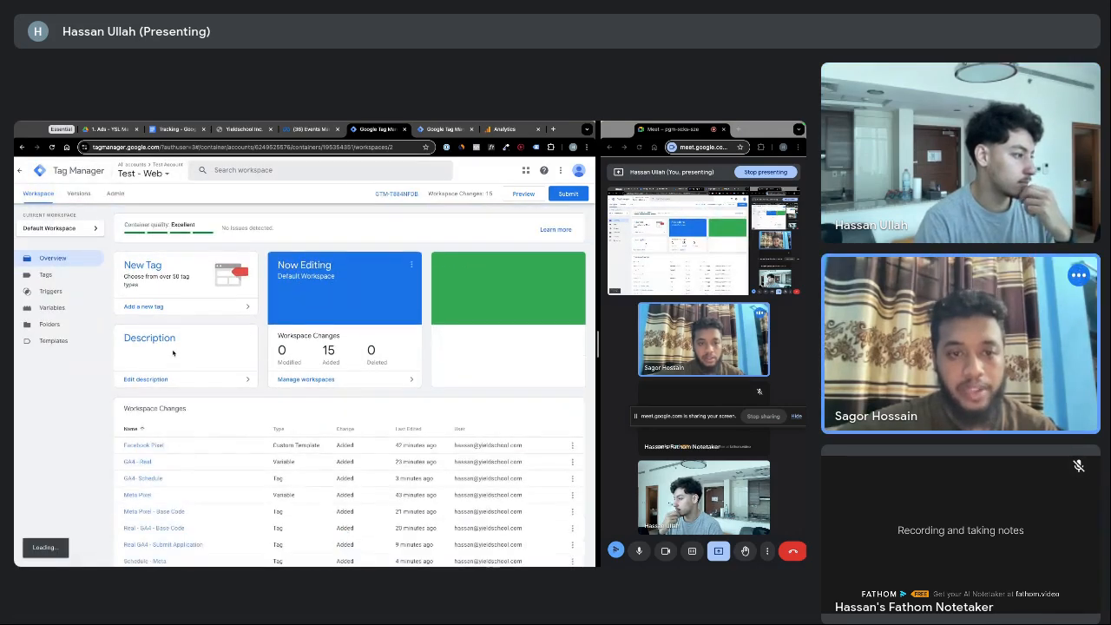
pyautogui.scroll(-3, 212, 423)
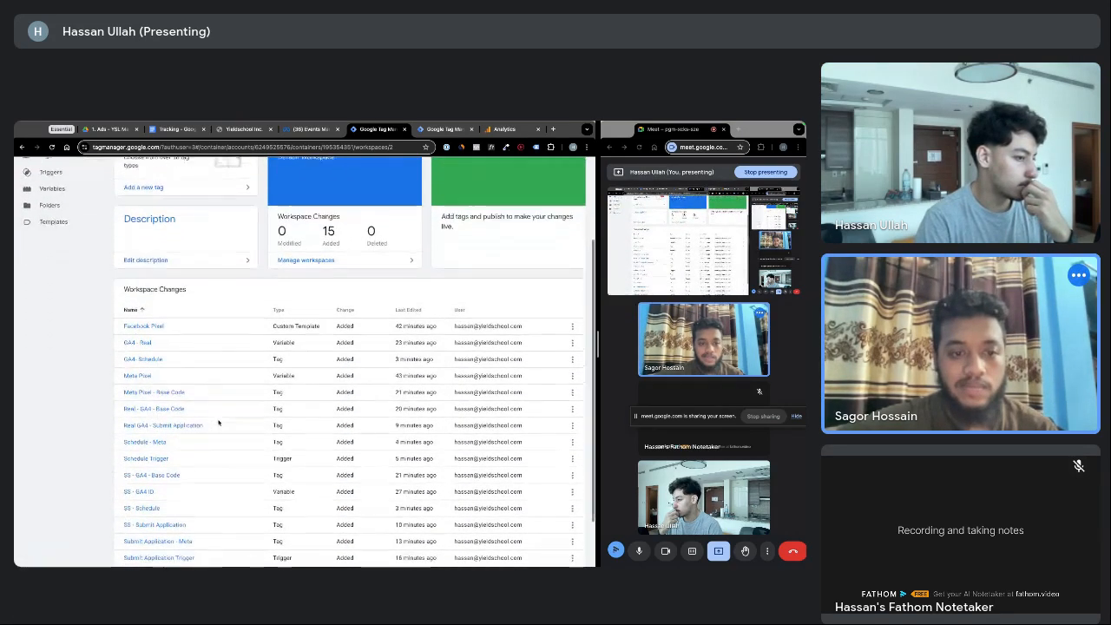
pyautogui.scroll(5, 218, 423)
pyautogui.click(45, 274)
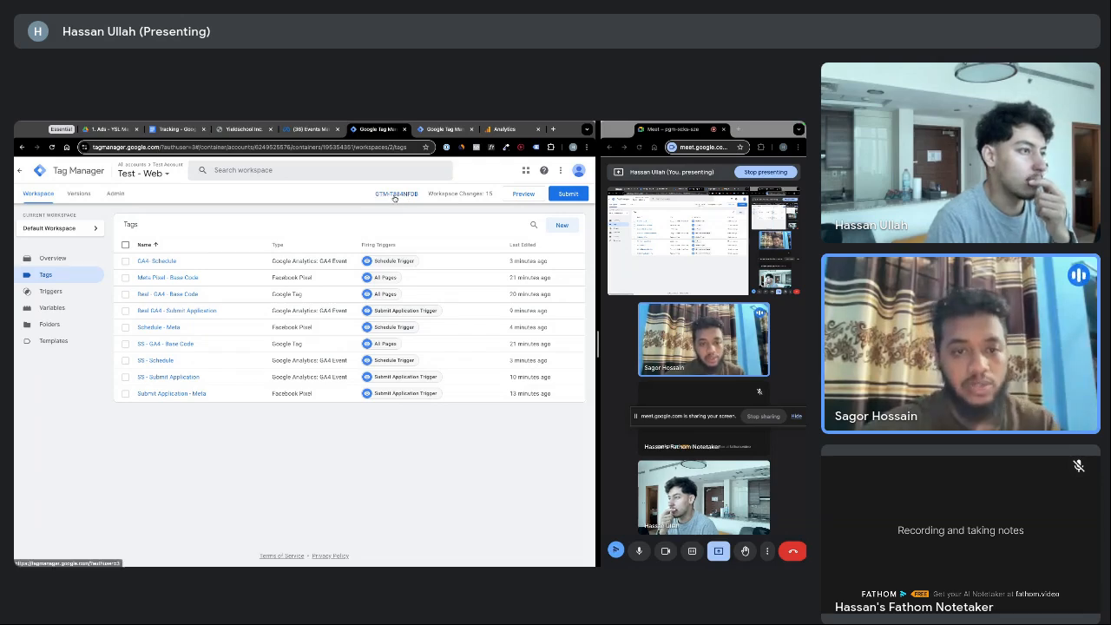
pyautogui.moveTo(373, 196); pyautogui.dragTo(419, 194)
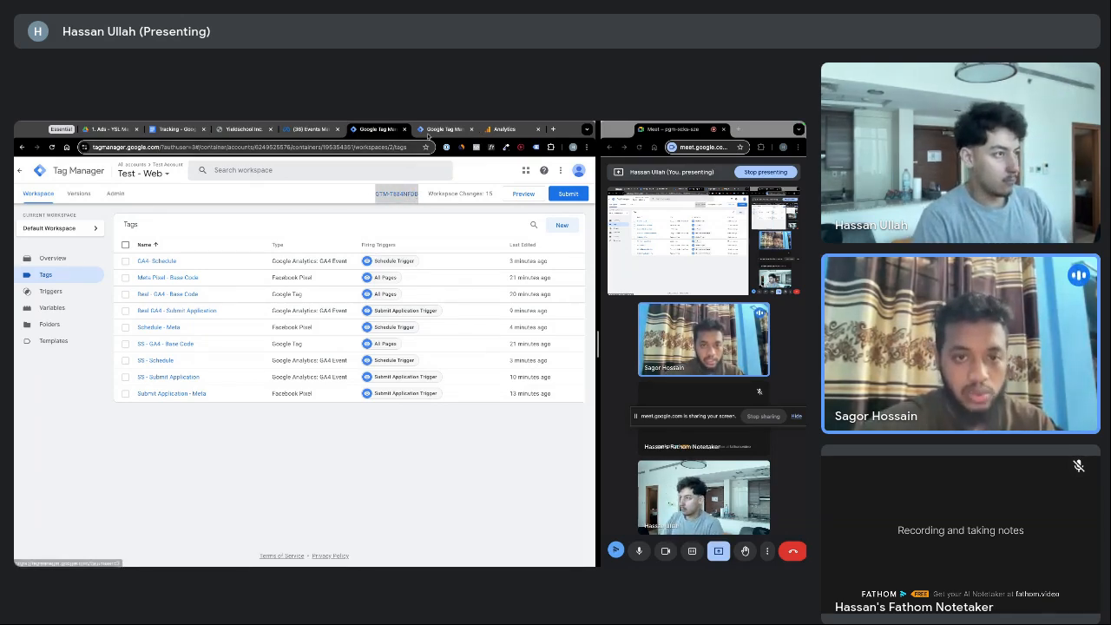
pyautogui.click(438, 131)
# Paste the Test - Web GTM ID into Allowed Container IDs, disable region-specific settings, and save
pyautogui.click(190, 288)
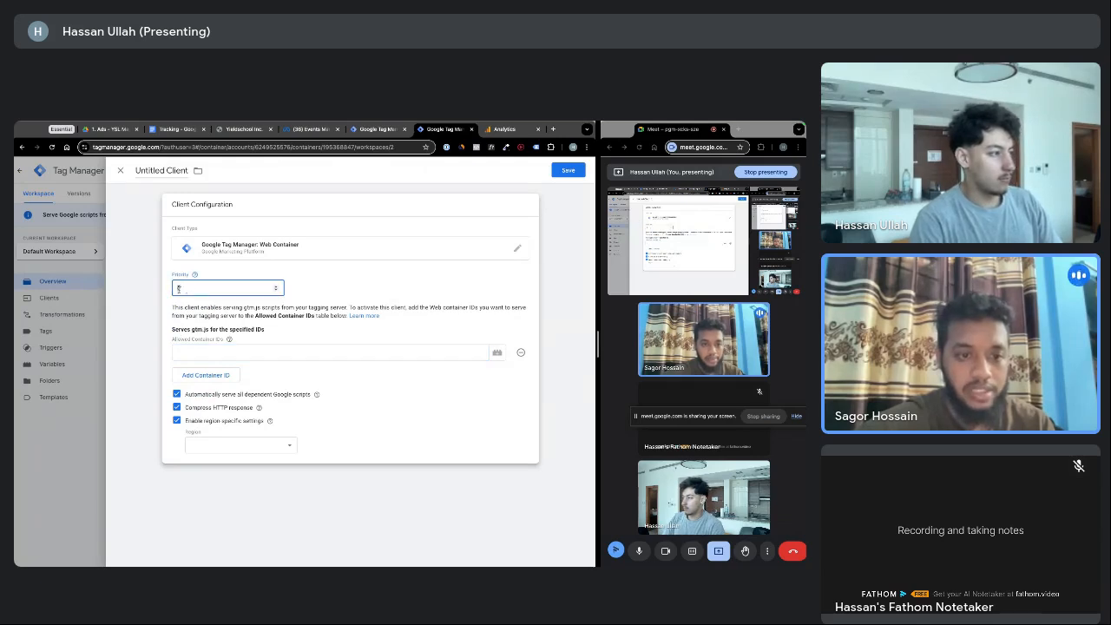
pyautogui.click(192, 351)
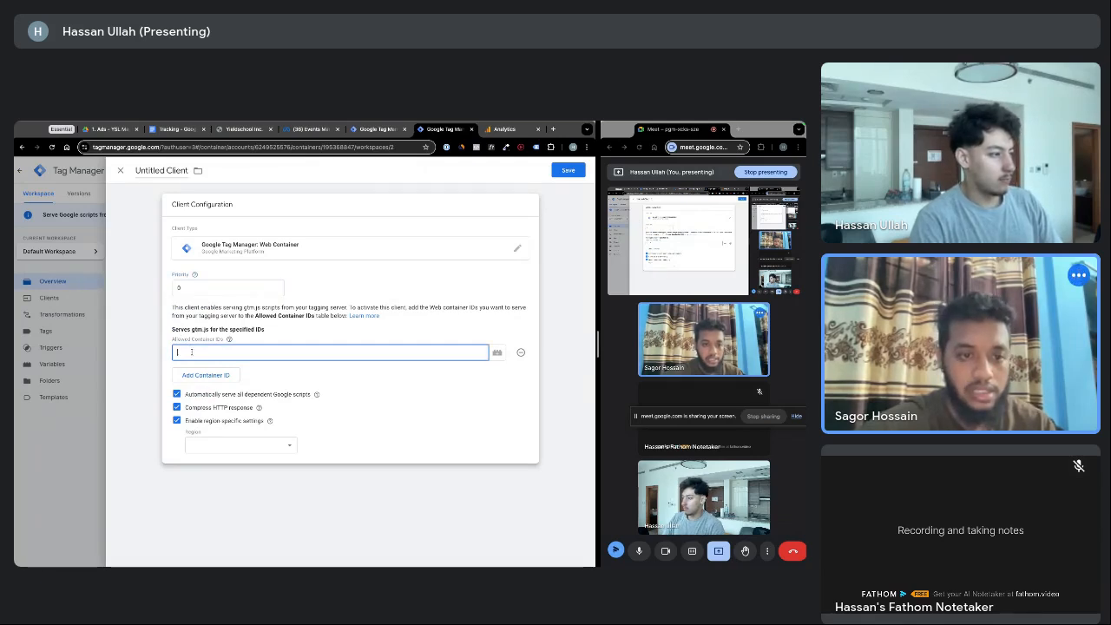
pyautogui.click(257, 372)
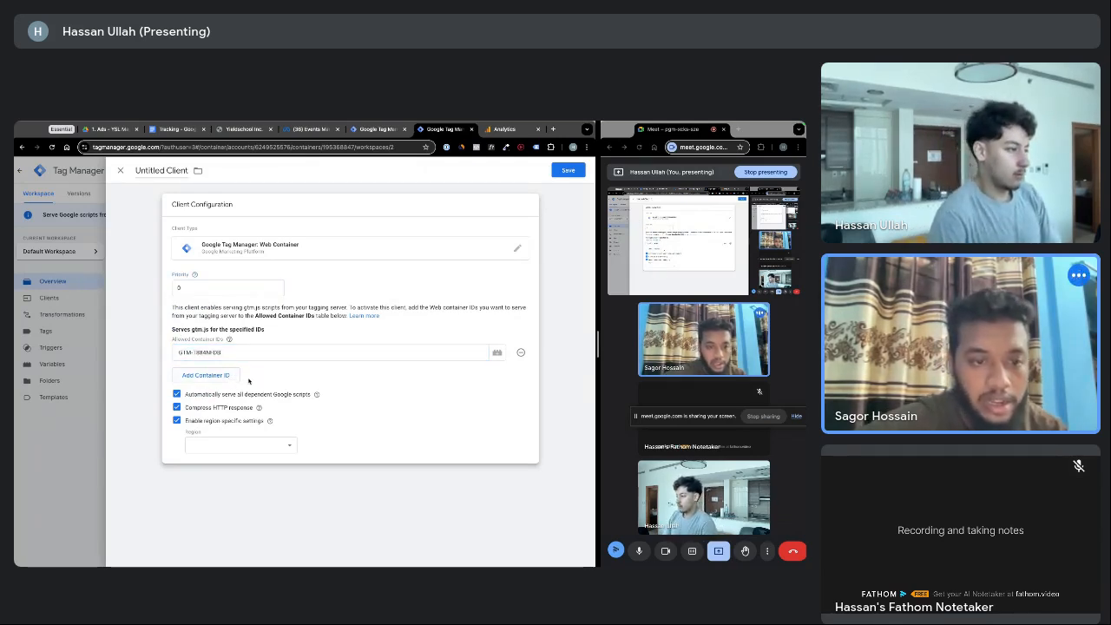
pyautogui.click(190, 288)
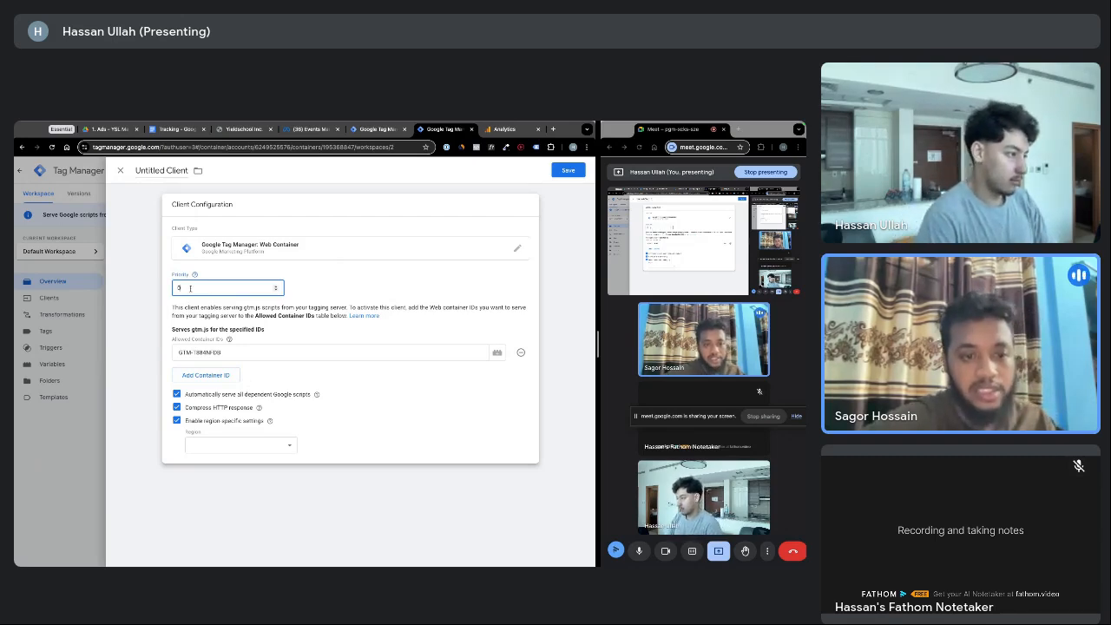
pyautogui.click(269, 421)
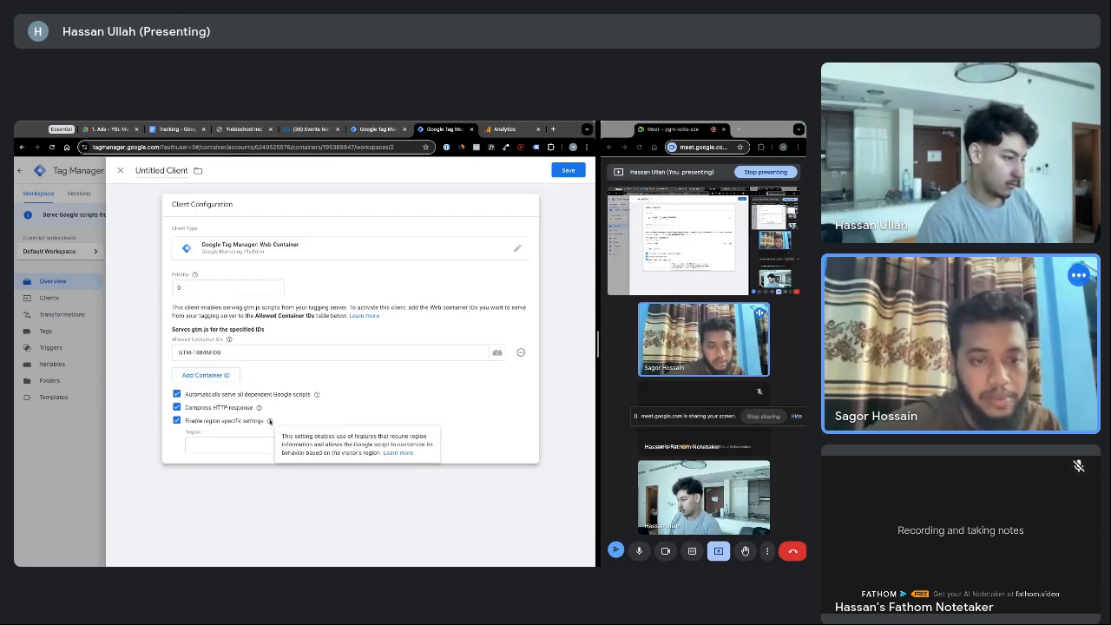
pyautogui.click(178, 420)
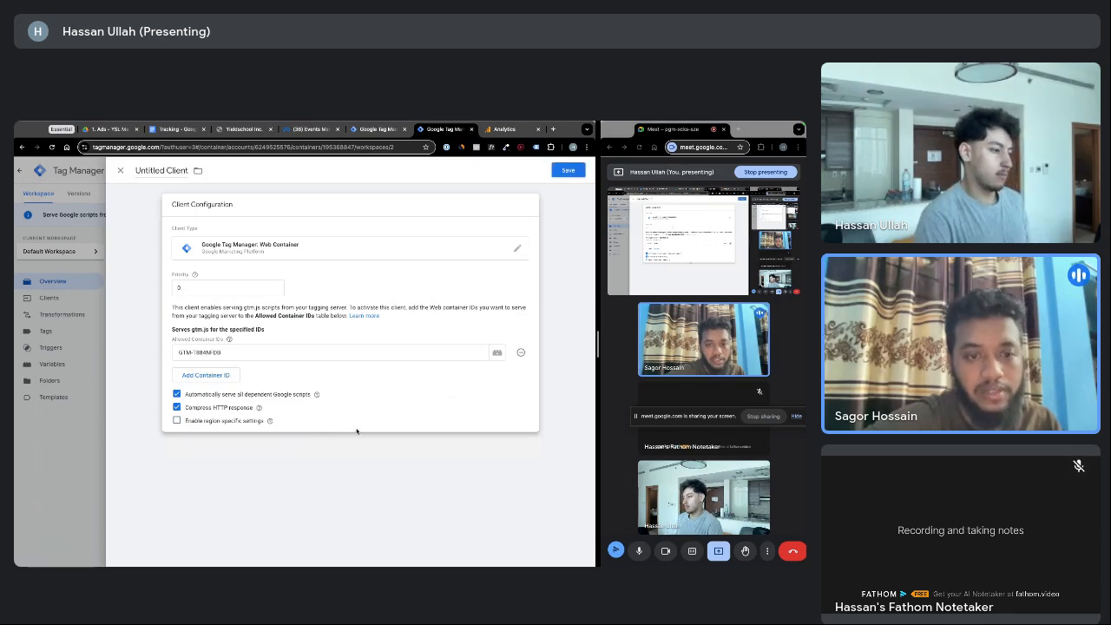
pyautogui.click(568, 171)
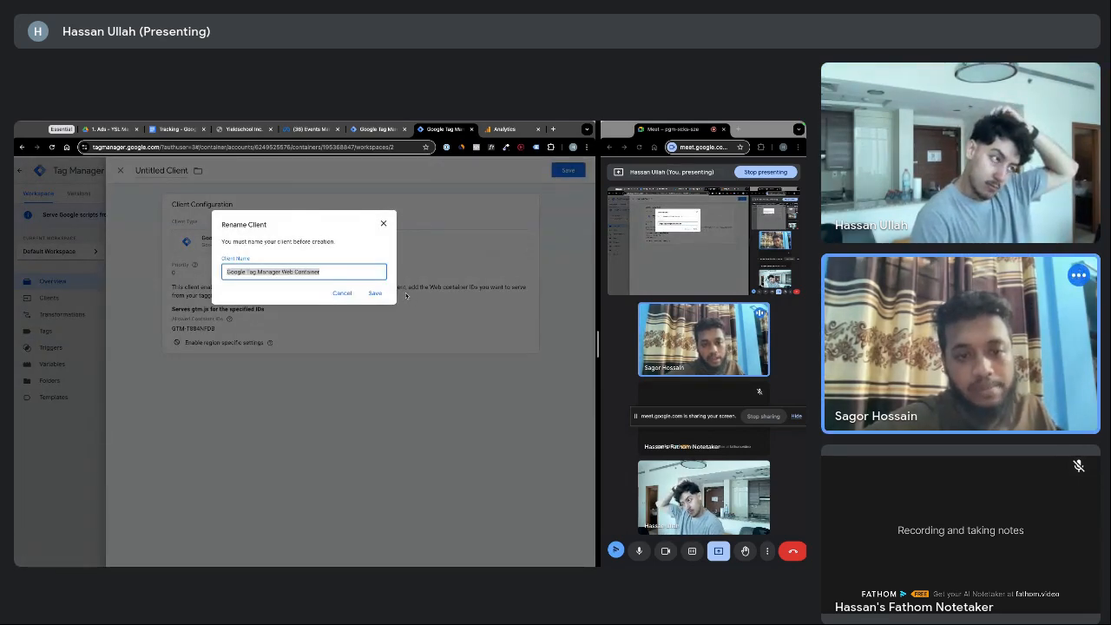
# Save the client under its default name, Google Tag Manager Web Container, and dismiss the submit reminder
pyautogui.click(375, 292)
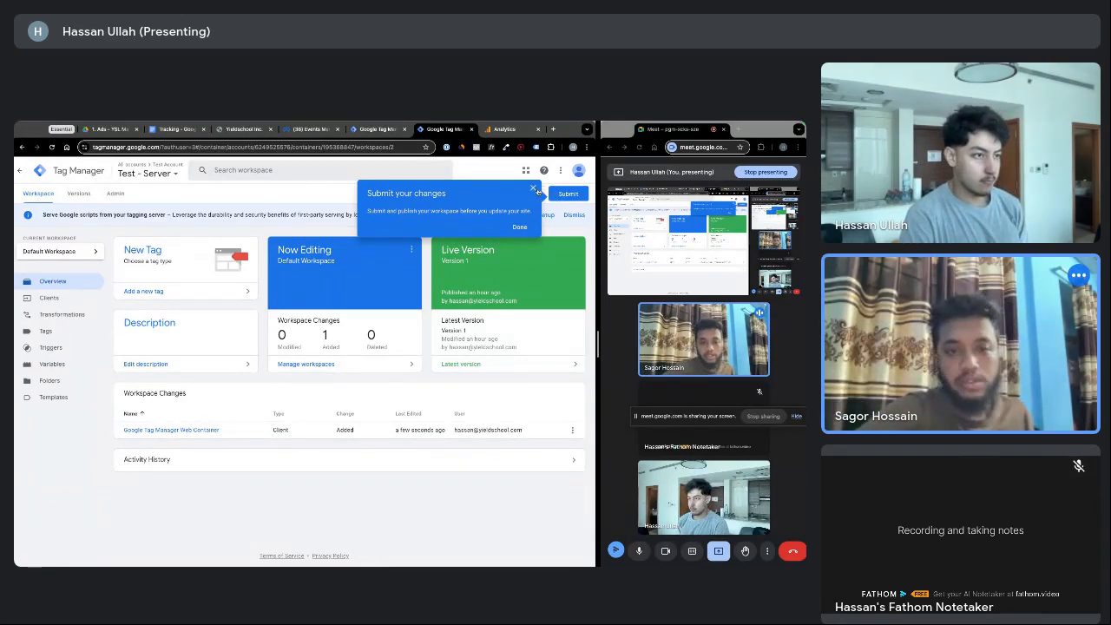
pyautogui.click(534, 189)
# In a new tab, load stape.io from the 'sta' address suggestion
pyautogui.click(552, 130)
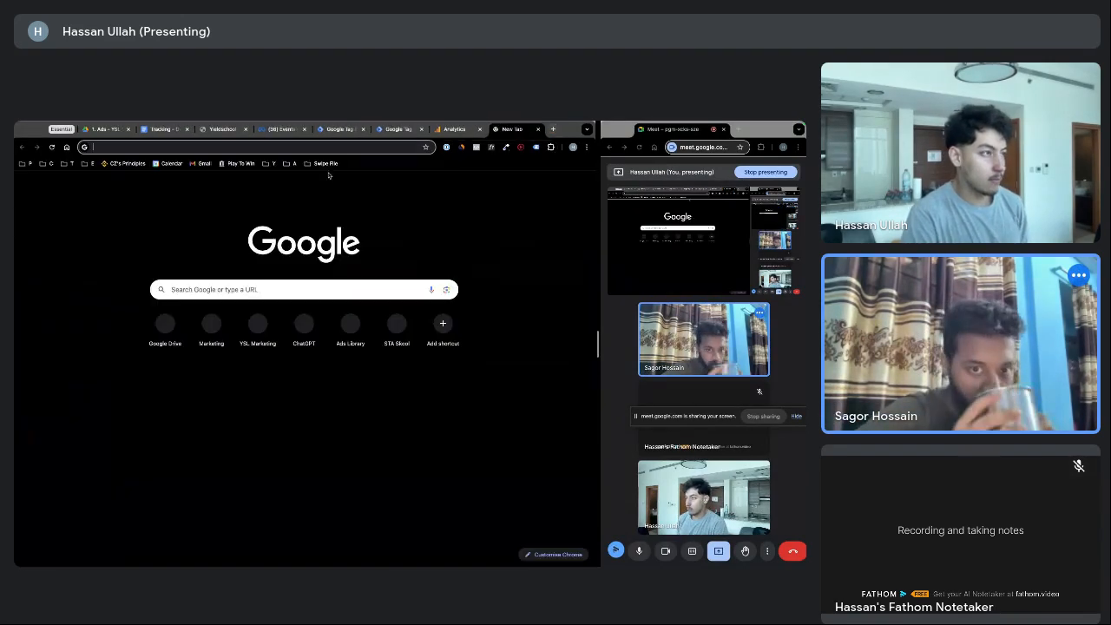
pyautogui.click(289, 163)
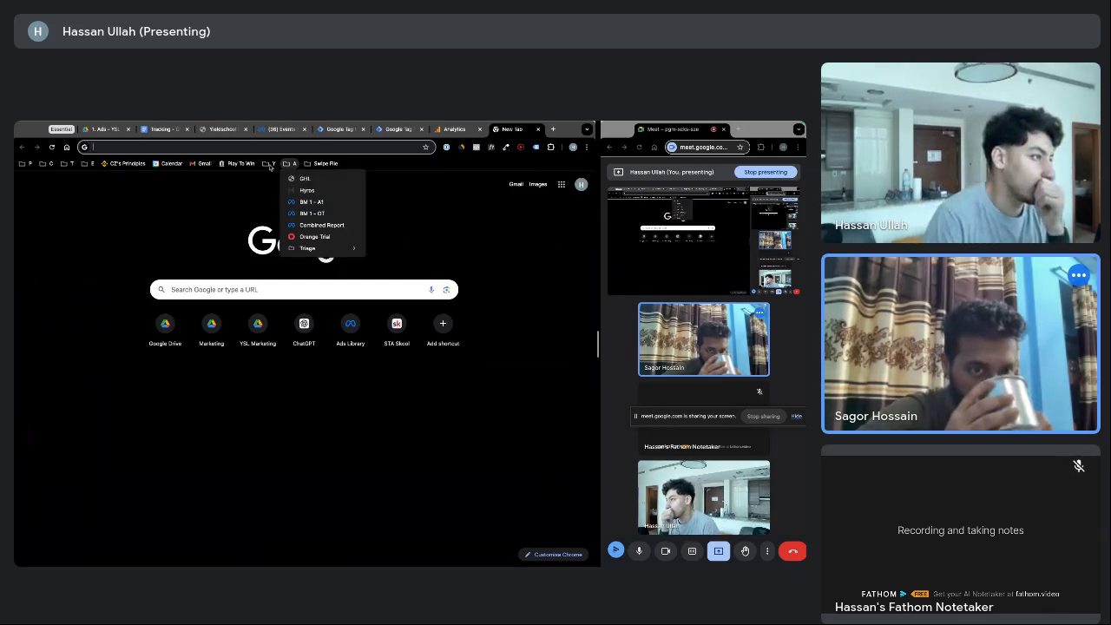
pyautogui.click(274, 165)
pyautogui.click(269, 164)
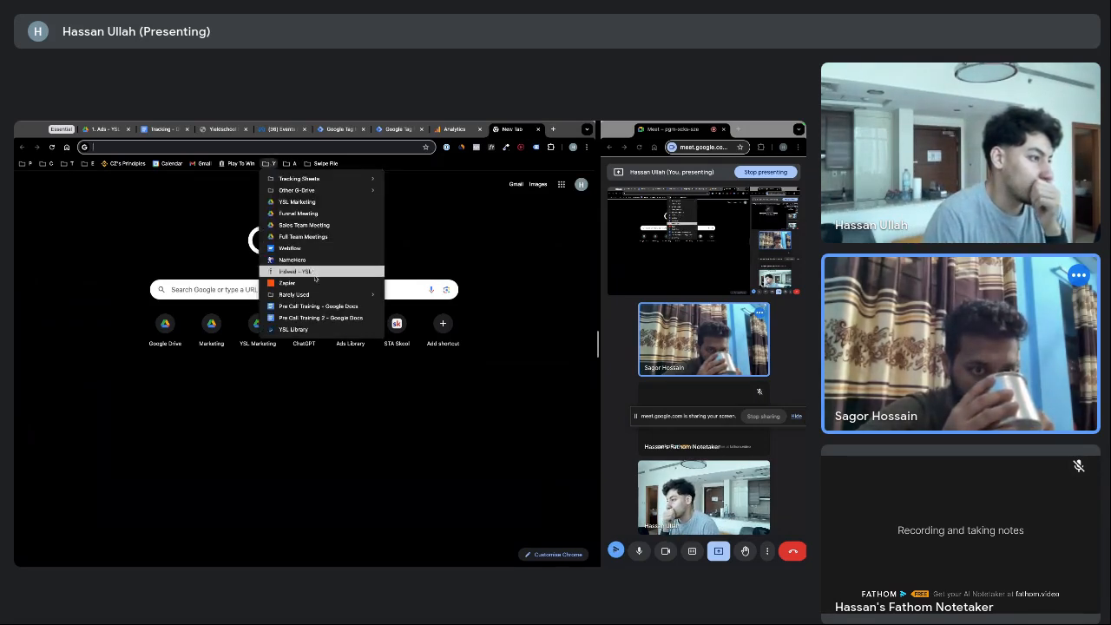
pyautogui.moveTo(321, 299)
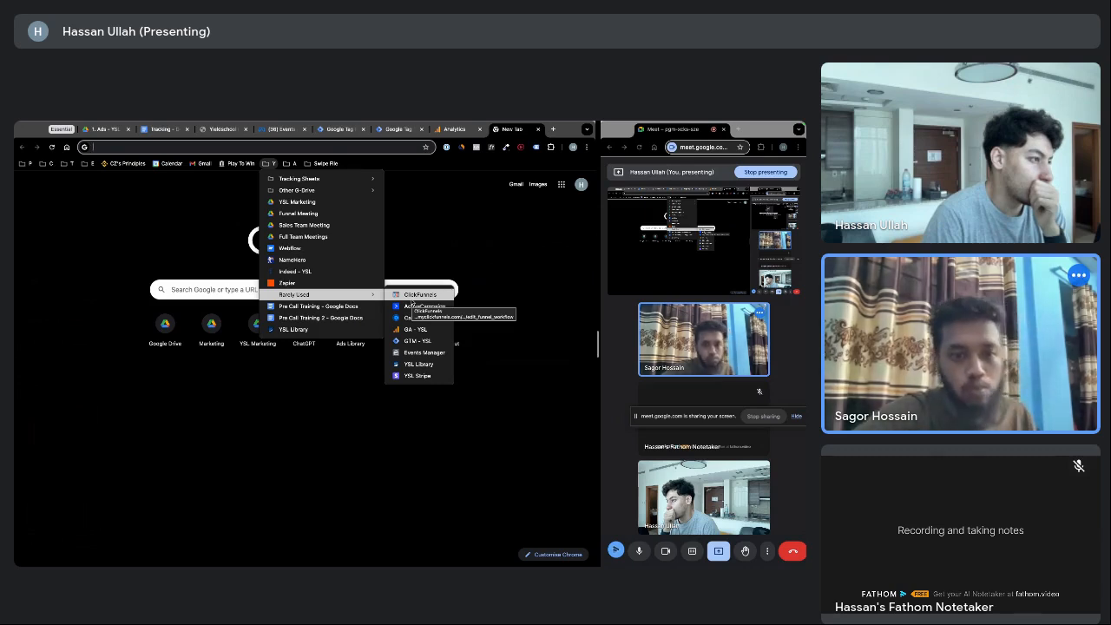
pyautogui.click(289, 163)
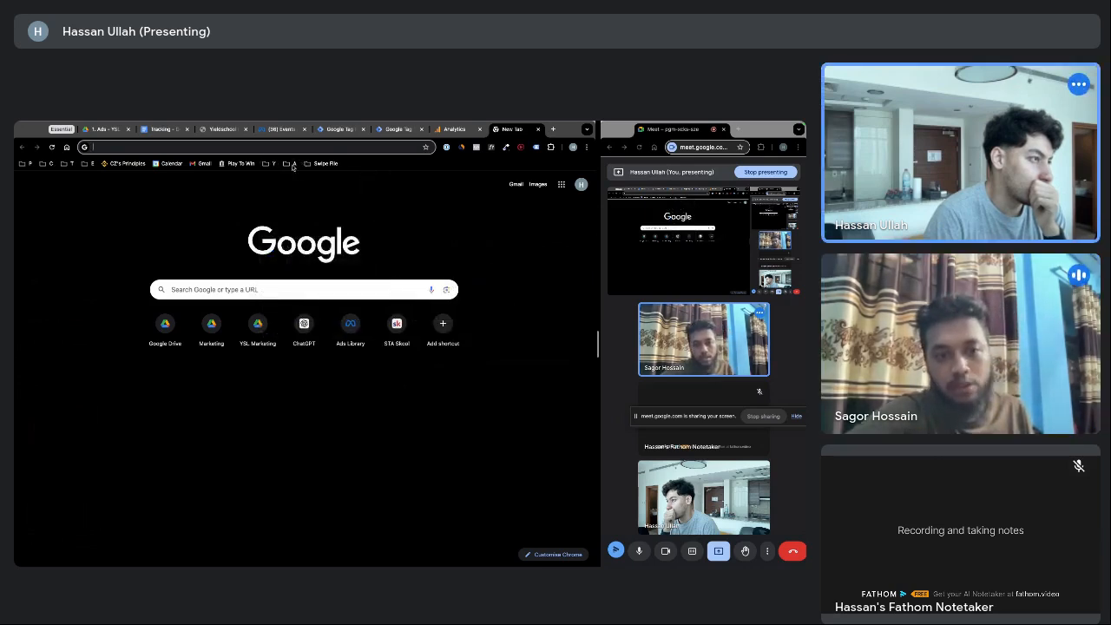
pyautogui.click(289, 164)
pyautogui.moveTo(327, 250)
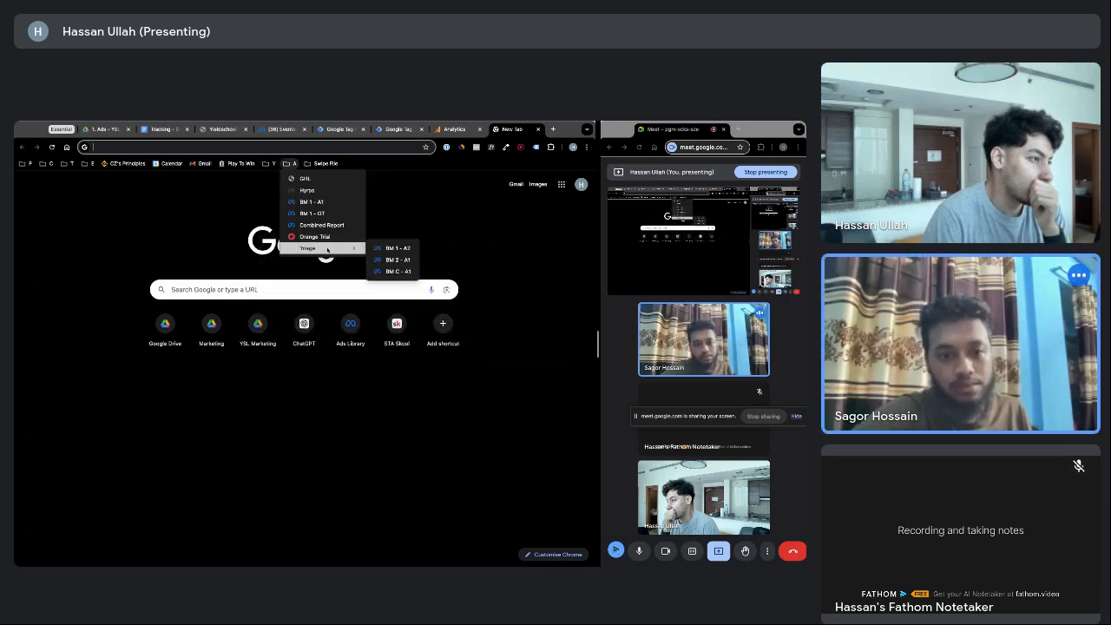
pyautogui.click(190, 145)
pyautogui.write('stape.io')
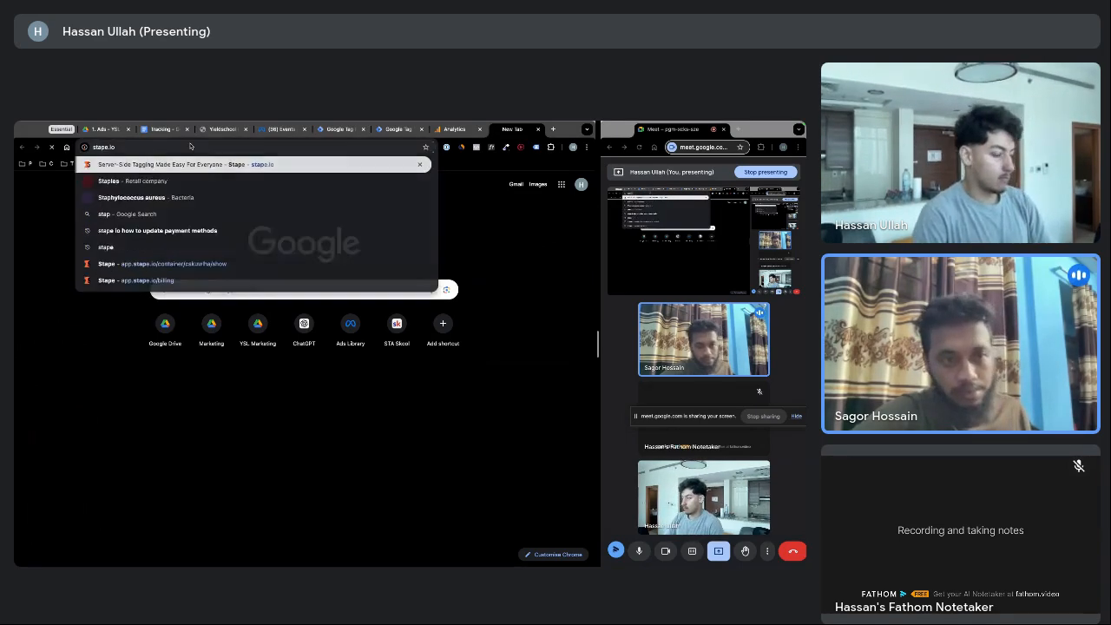
pyautogui.press('Return')
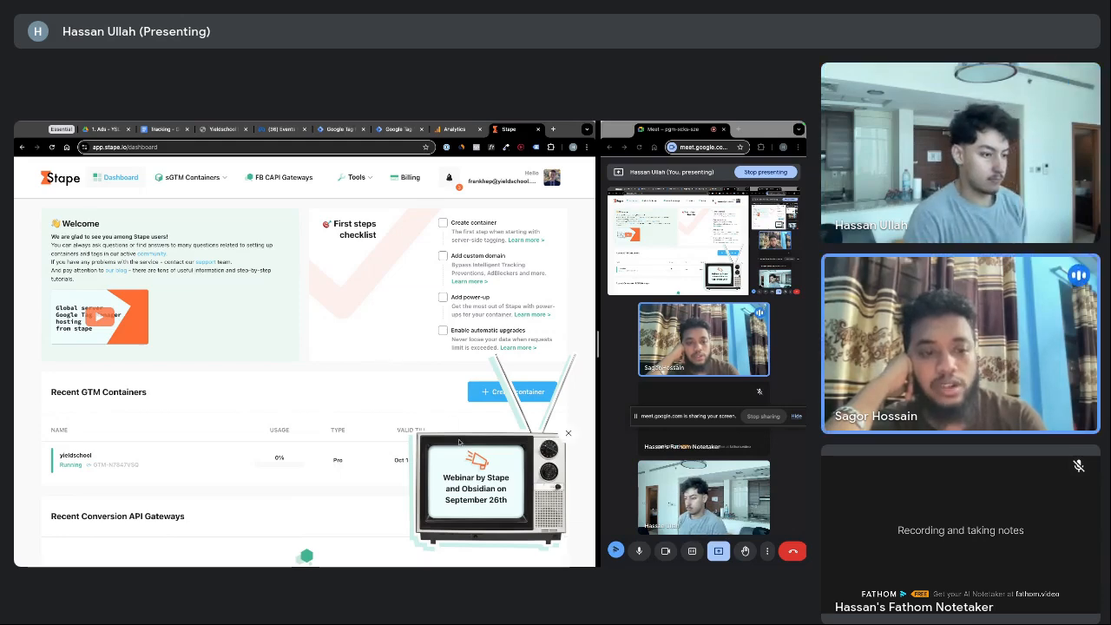
# Begin a new Stape server container named 'Test Container', then return to the Tag Manager tab
pyautogui.click(568, 434)
pyautogui.scroll(-1, 295, 398)
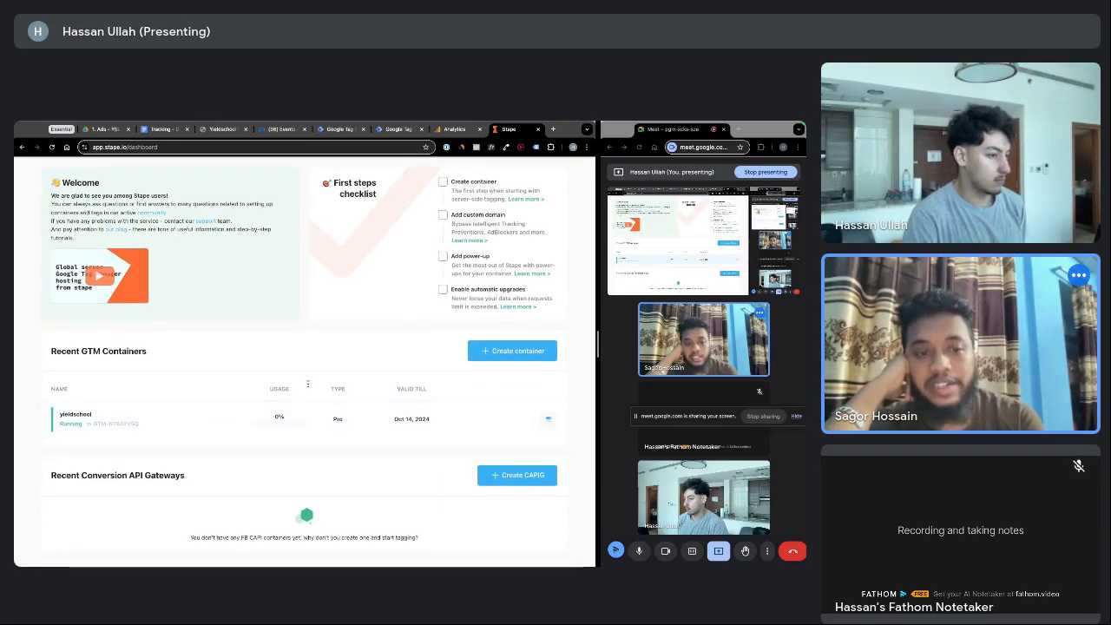
pyautogui.click(506, 352)
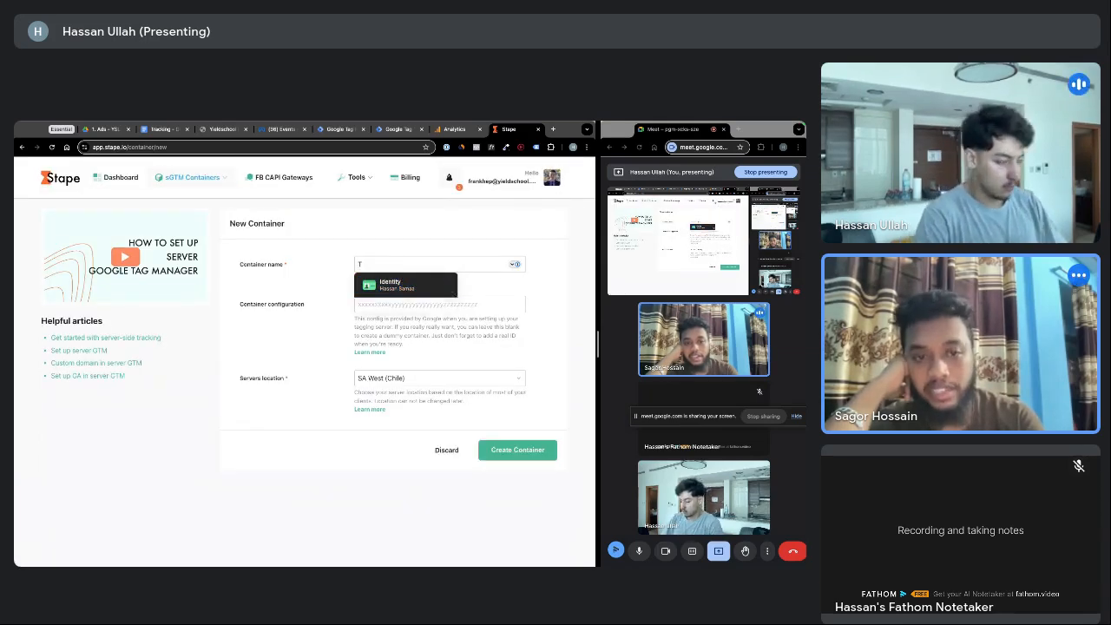
pyautogui.write('Test')
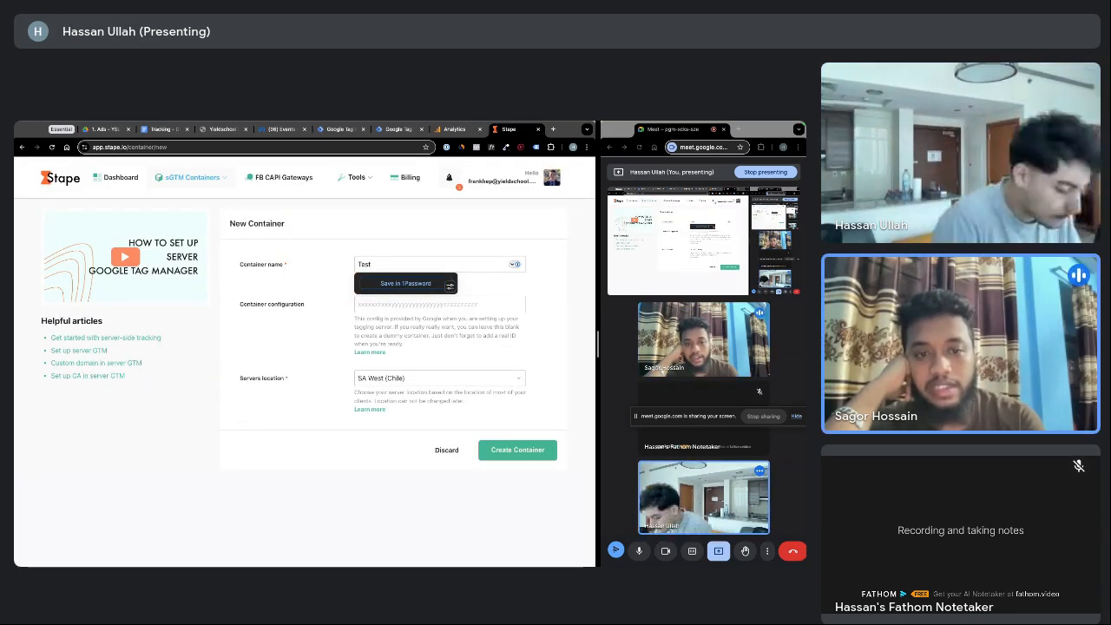
pyautogui.write(' Container')
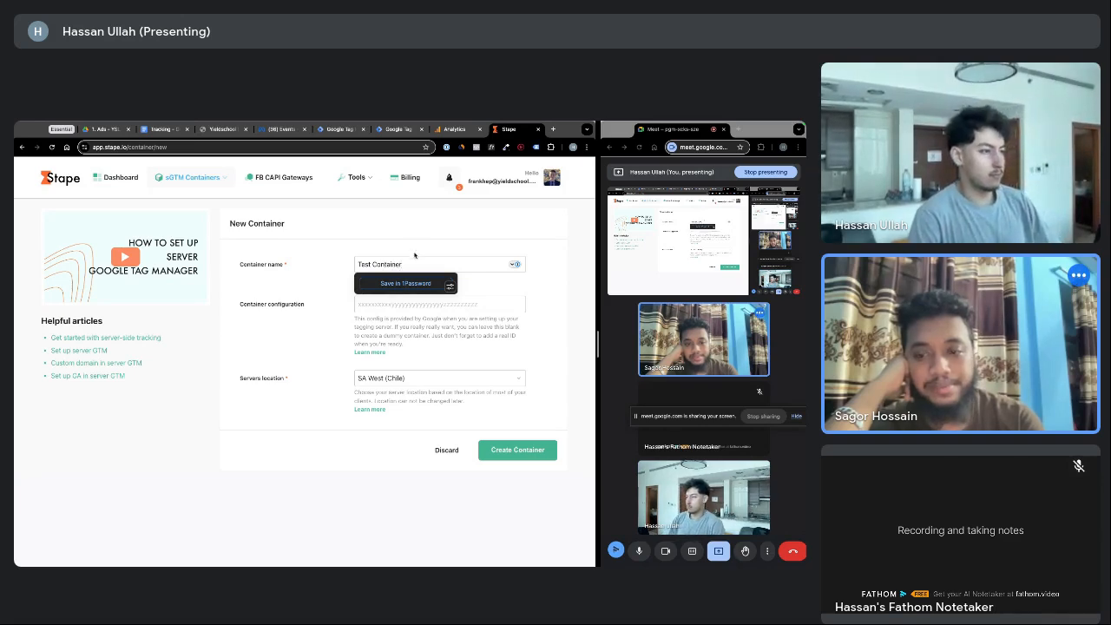
pyautogui.click(414, 247)
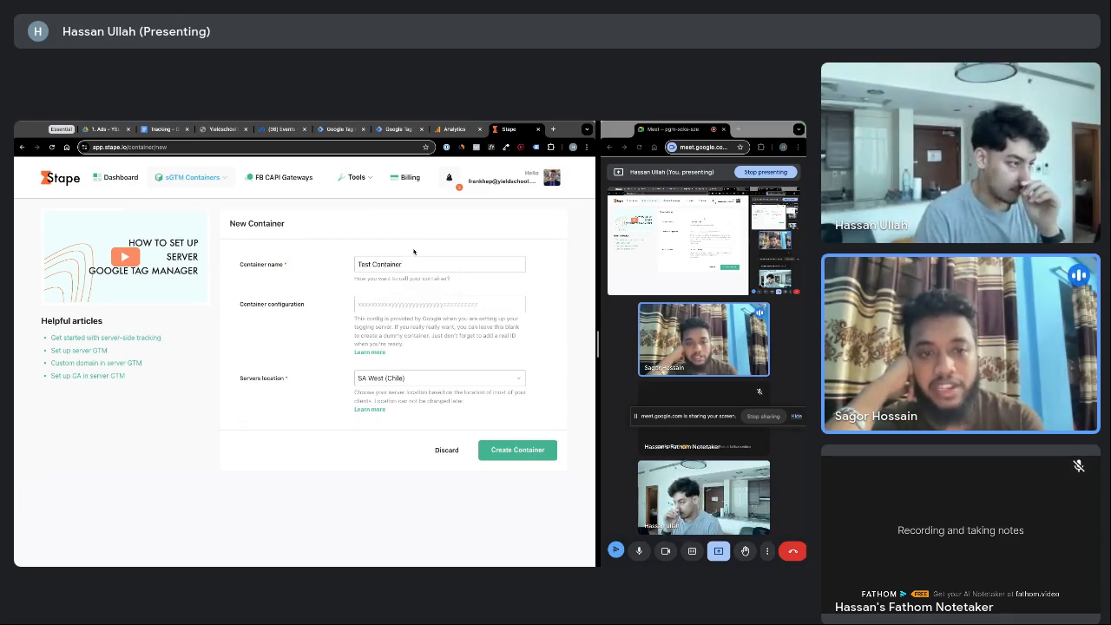
pyautogui.click(255, 308)
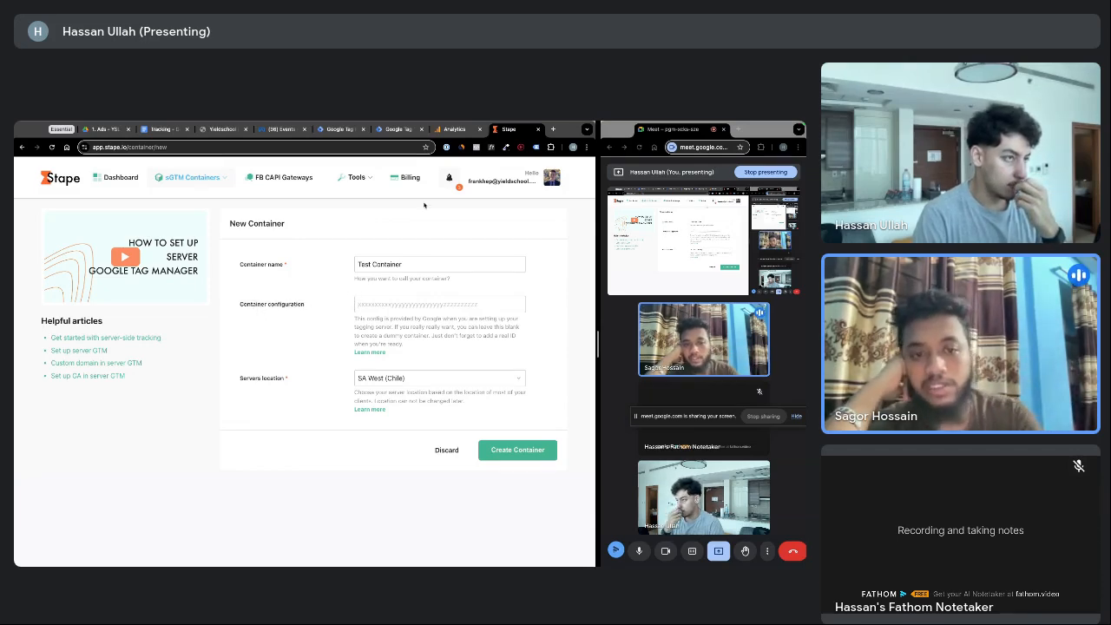
pyautogui.click(396, 130)
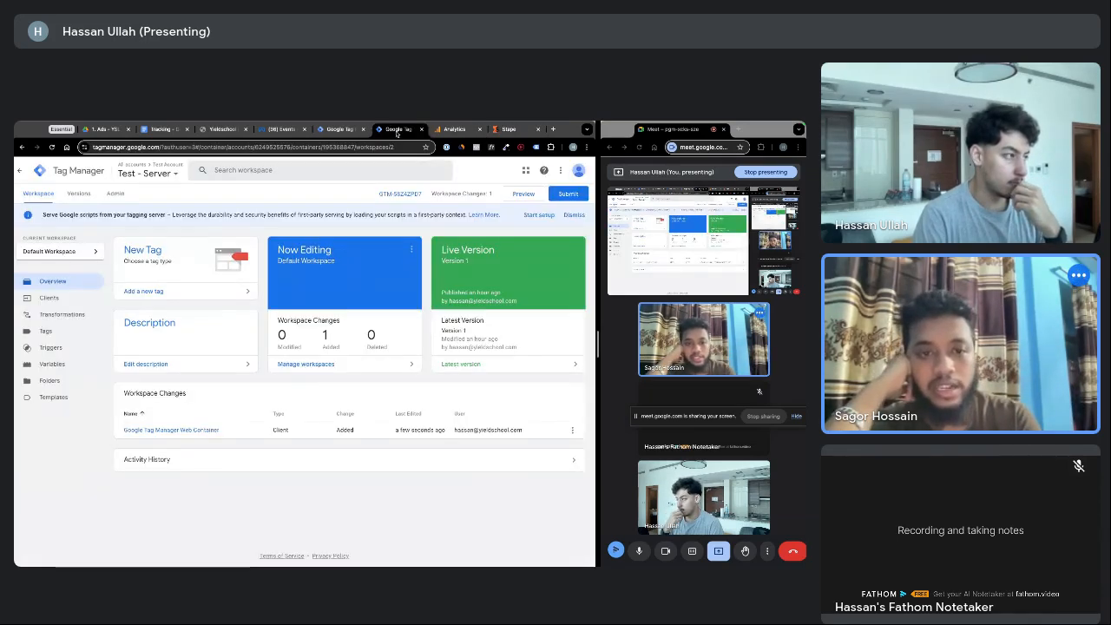
# Choose manual provisioning for the tagging server and copy the server container config string
pyautogui.moveTo(421, 195); pyautogui.dragTo(398, 197)
pyautogui.click(377, 195)
pyautogui.click(397, 195)
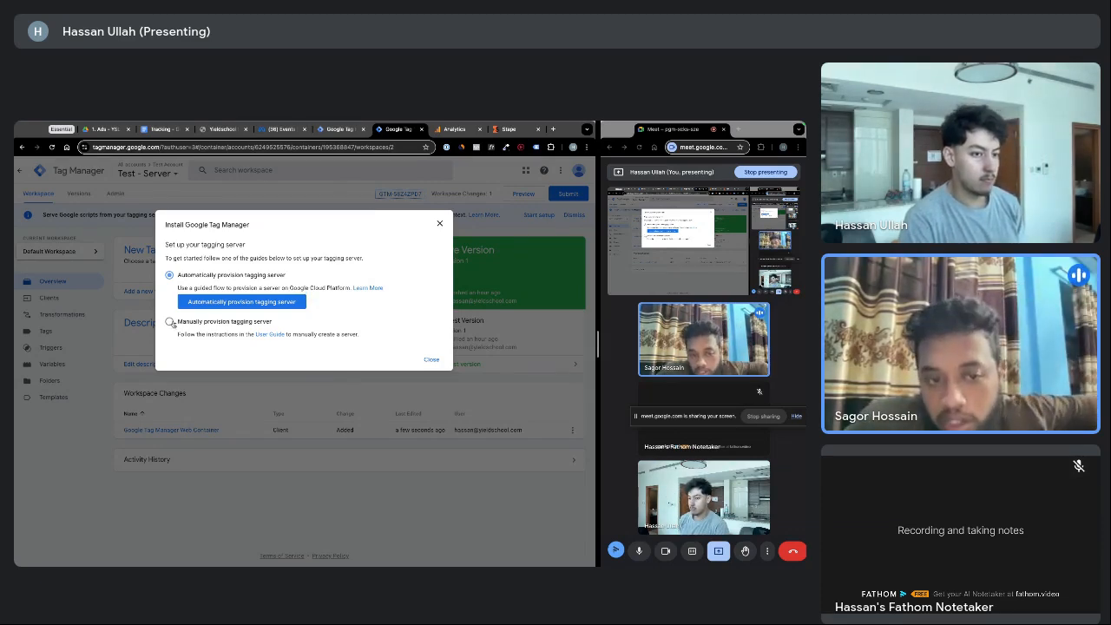
pyautogui.click(170, 322)
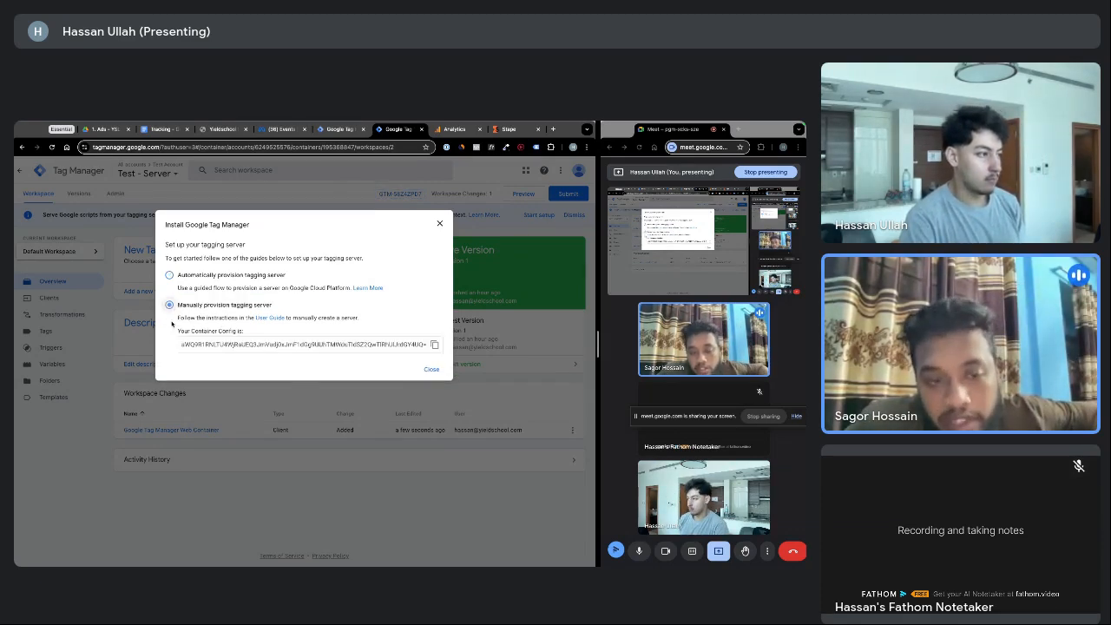
pyautogui.click(434, 345)
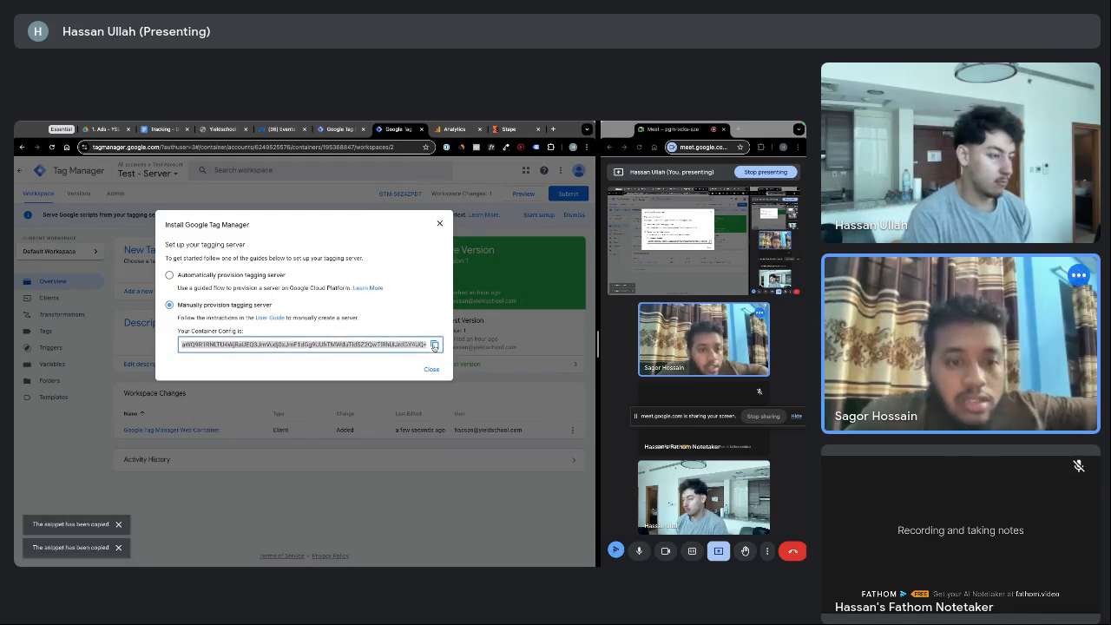
# Paste the config into Stape's Container configuration and set server location to US Center (Iowa)
pyautogui.click(451, 129)
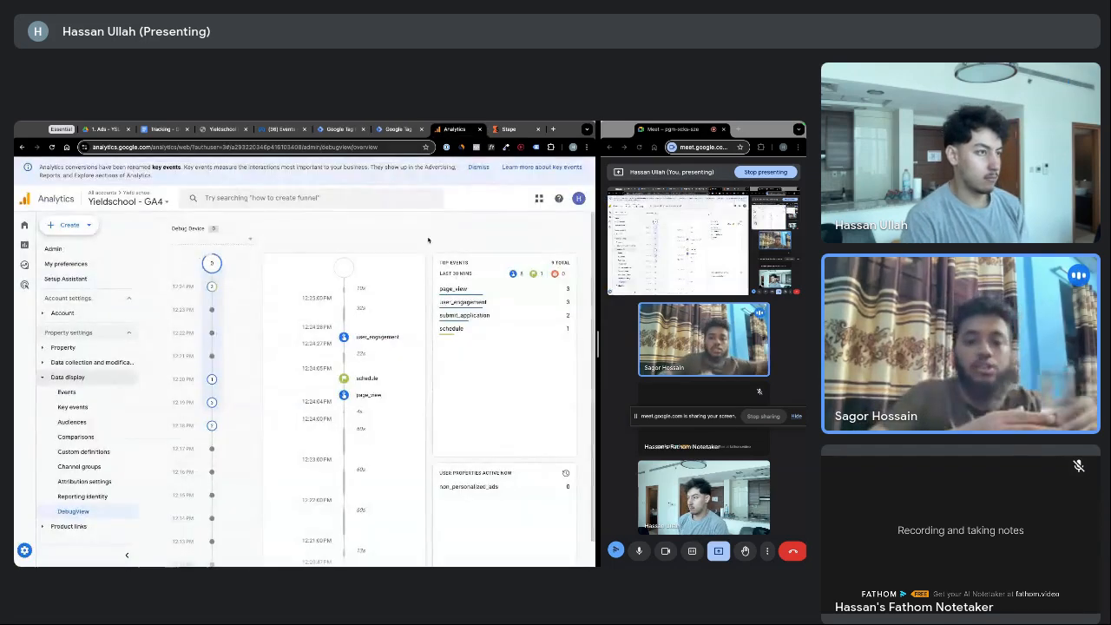
pyautogui.click(509, 129)
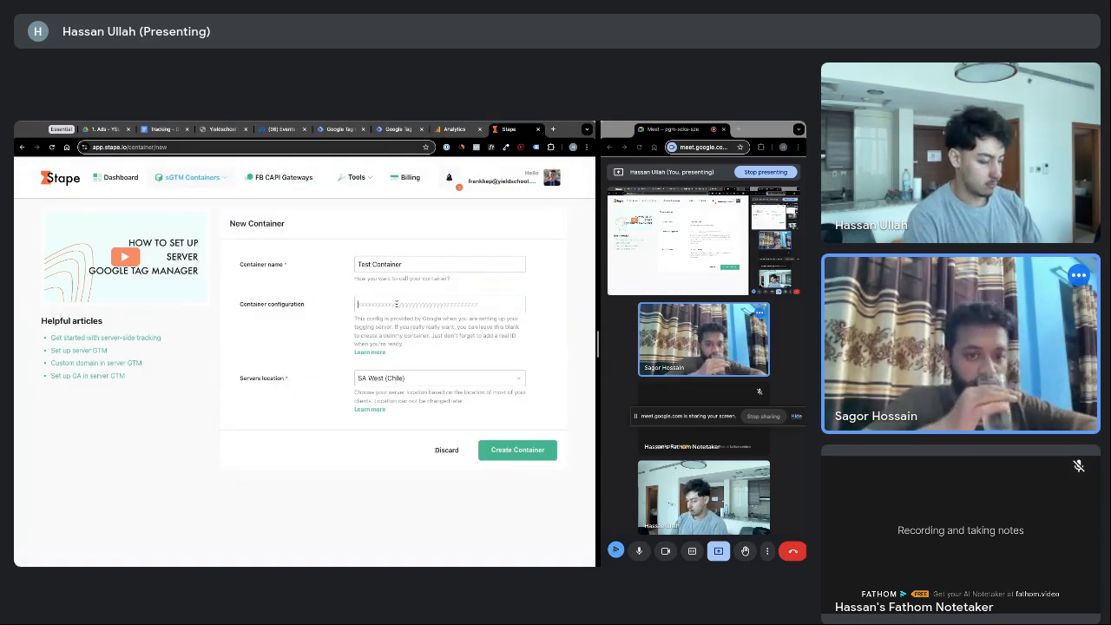
pyautogui.hotkey('ctrl', 'v')
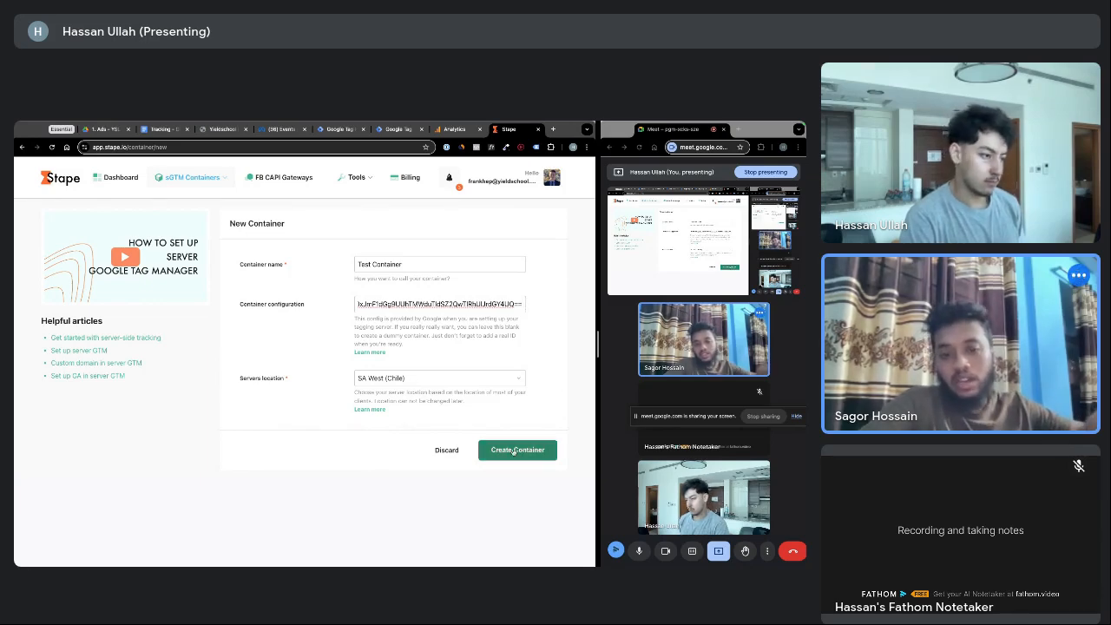
pyautogui.click(448, 381)
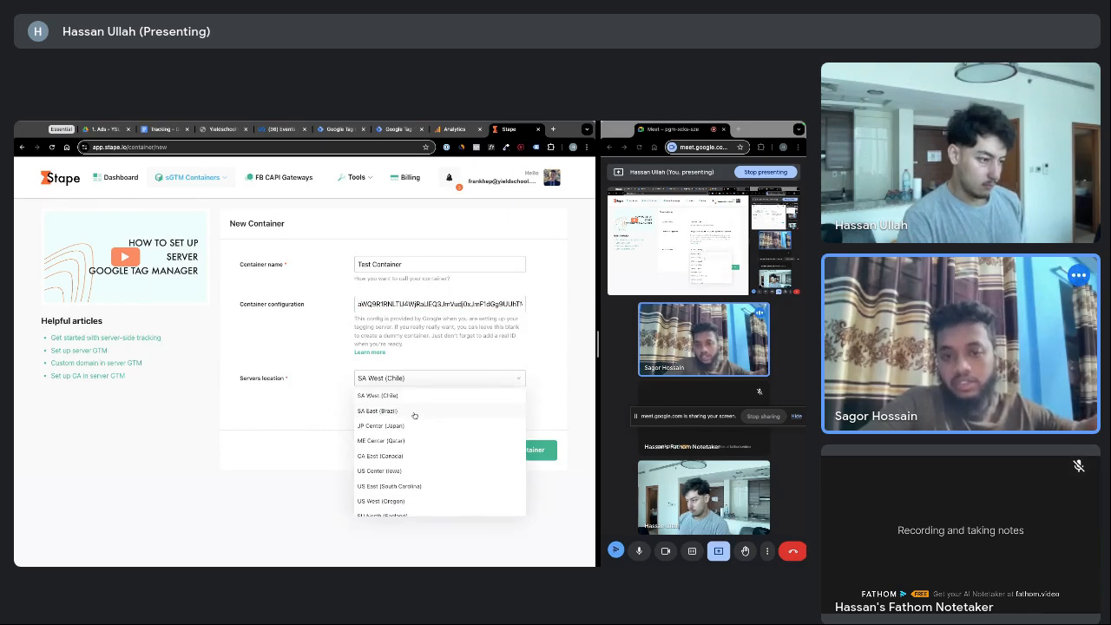
pyautogui.scroll(-1, 414, 417)
pyautogui.click(397, 436)
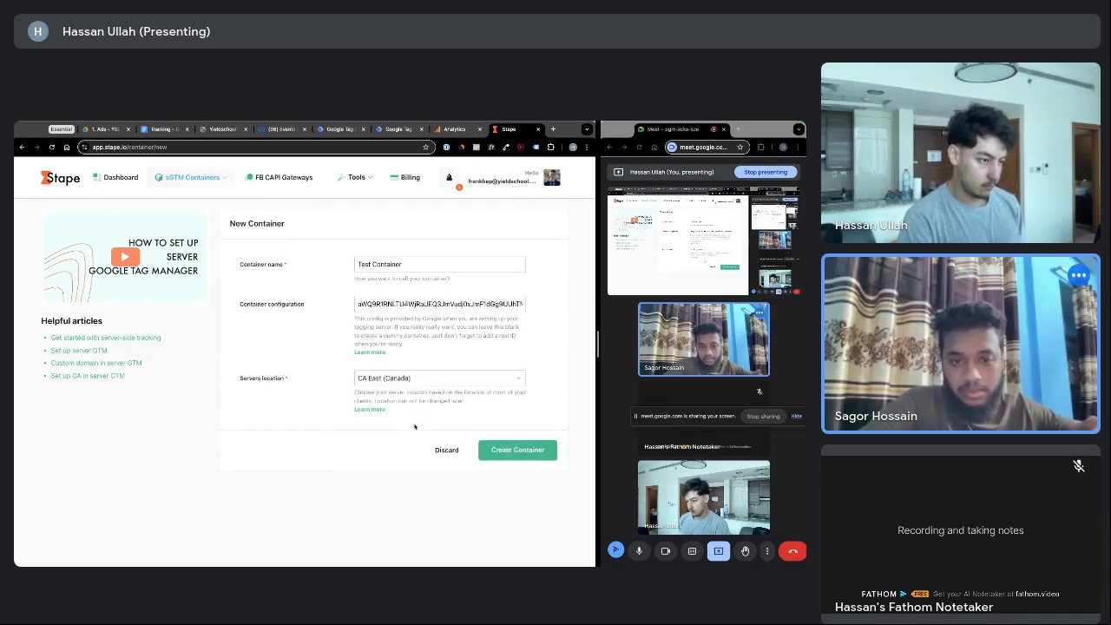
pyautogui.click(422, 382)
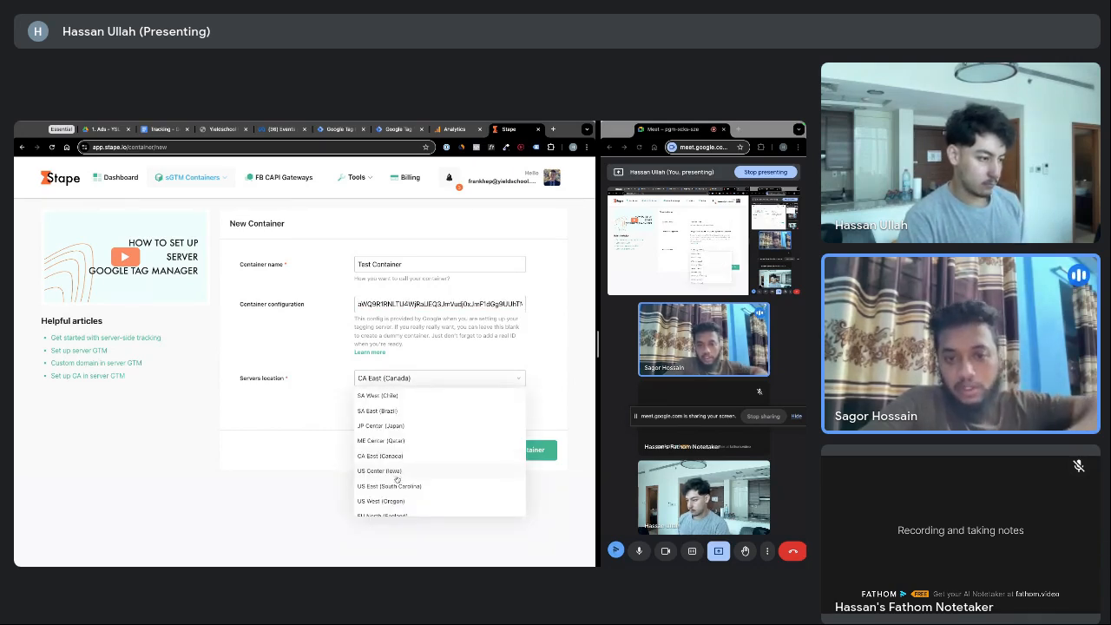
pyautogui.scroll(-1, 397, 478)
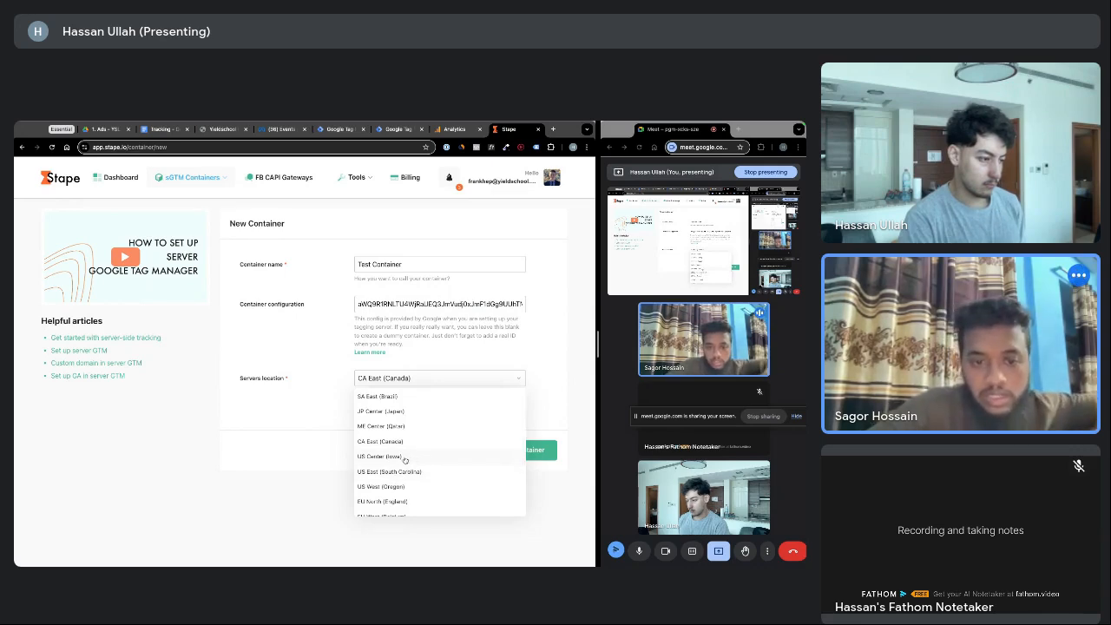
pyautogui.click(405, 457)
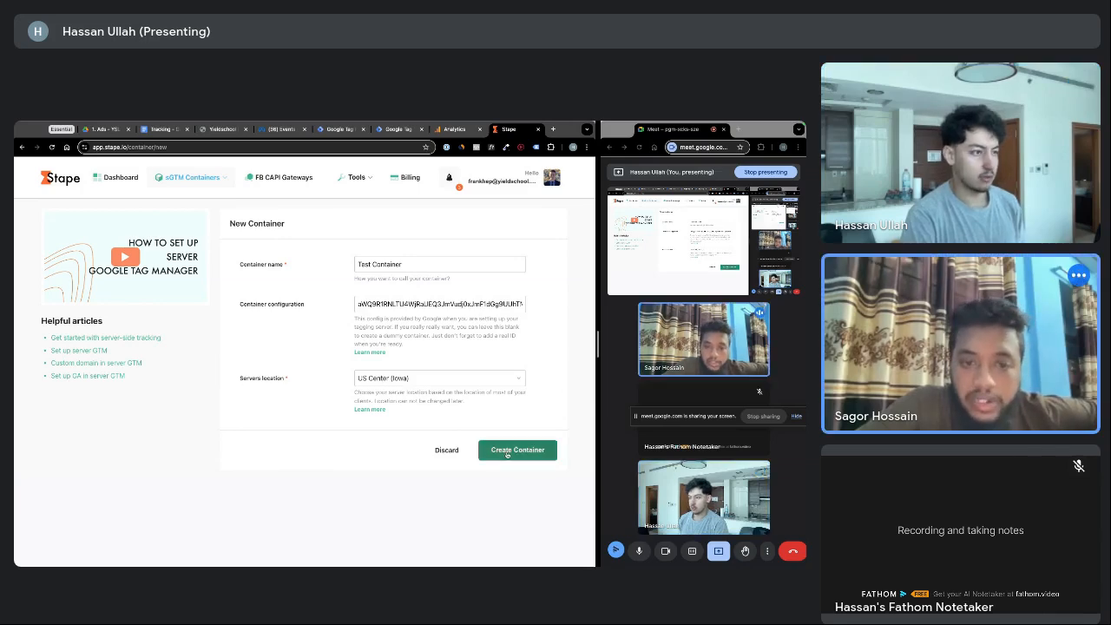
# Create the container on the $0 Free plan and go back to its sGTM container page
pyautogui.click(508, 453)
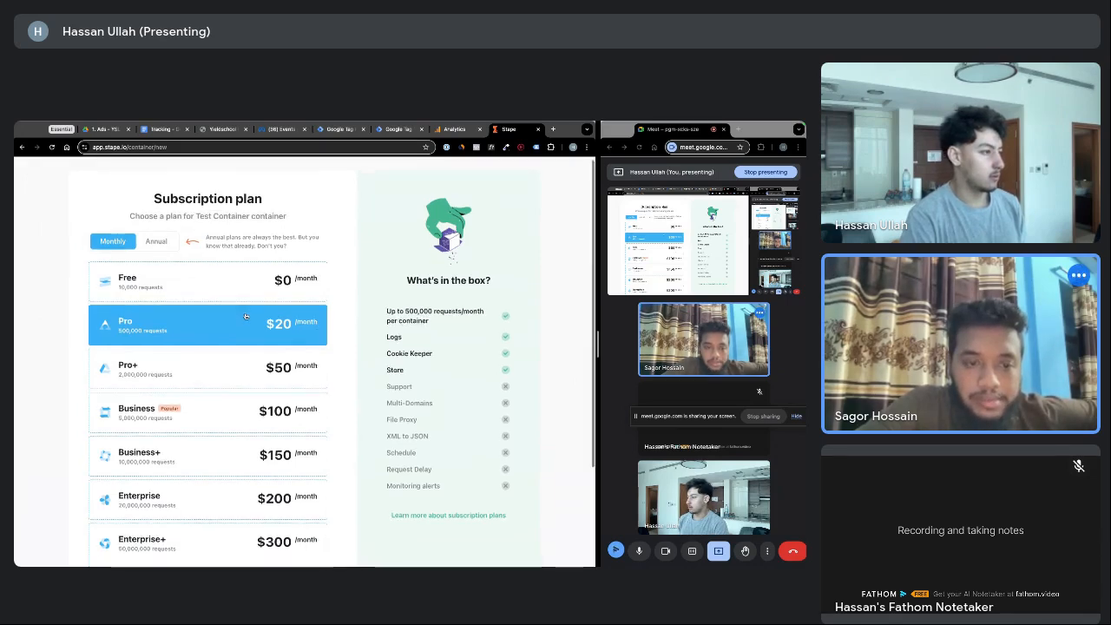
pyautogui.scroll(-3, 208, 391)
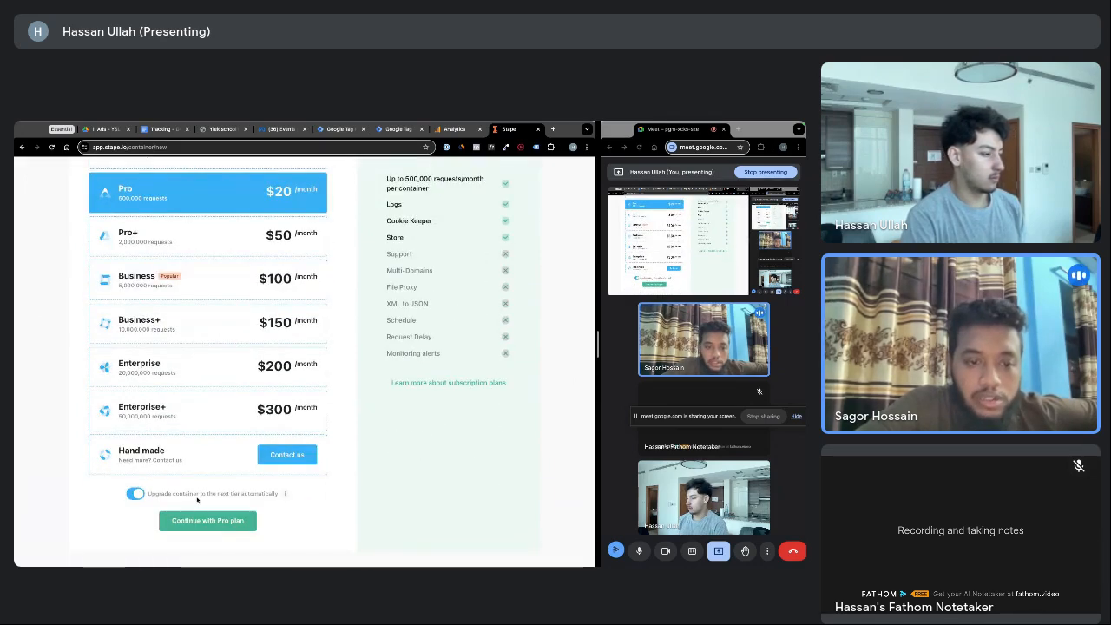
pyautogui.scroll(3, 228, 511)
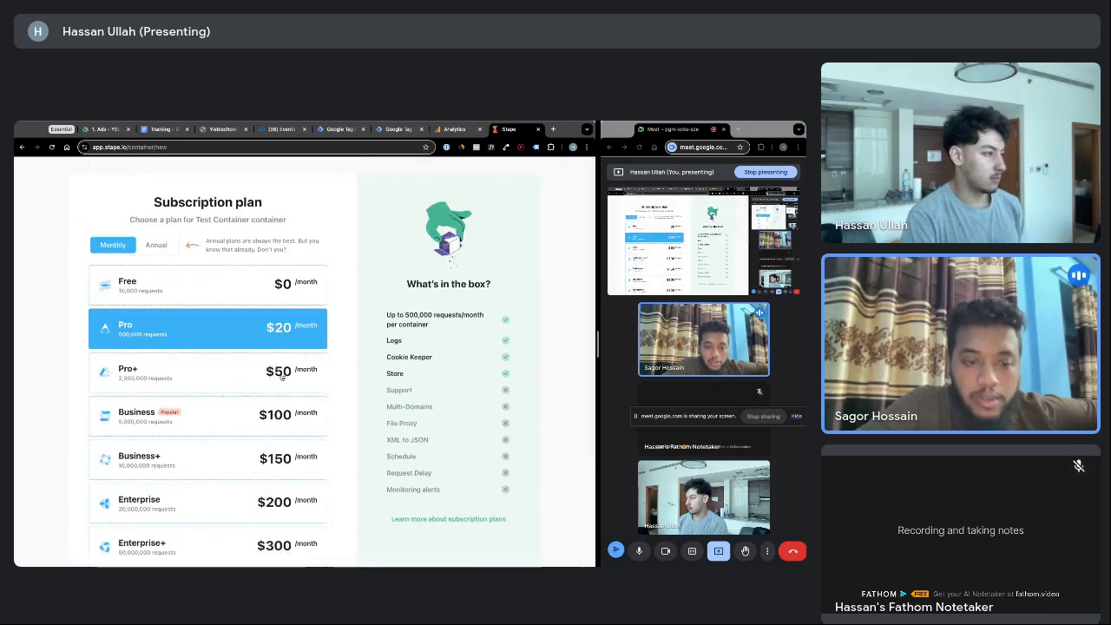
pyautogui.click(223, 285)
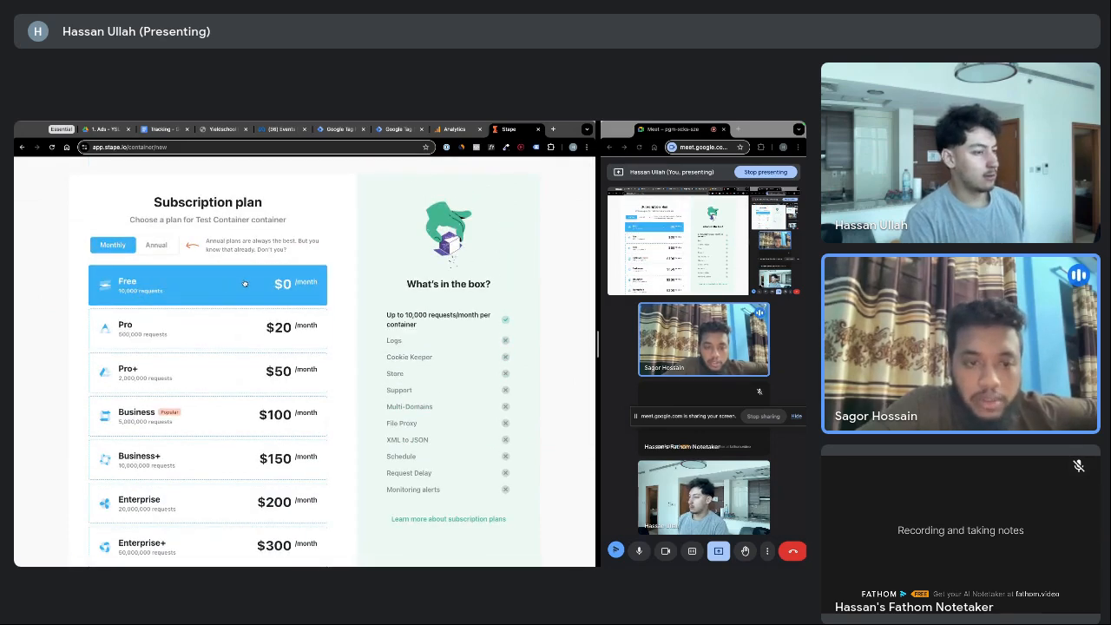
pyautogui.click(205, 340)
pyautogui.scroll(-3, 213, 330)
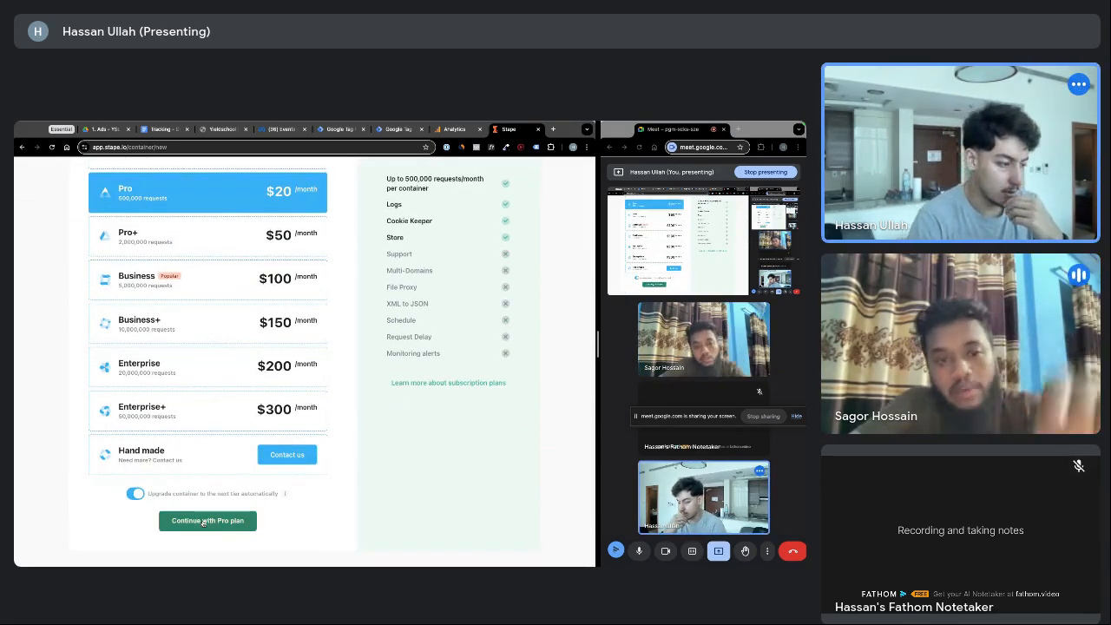
pyautogui.scroll(3, 214, 288)
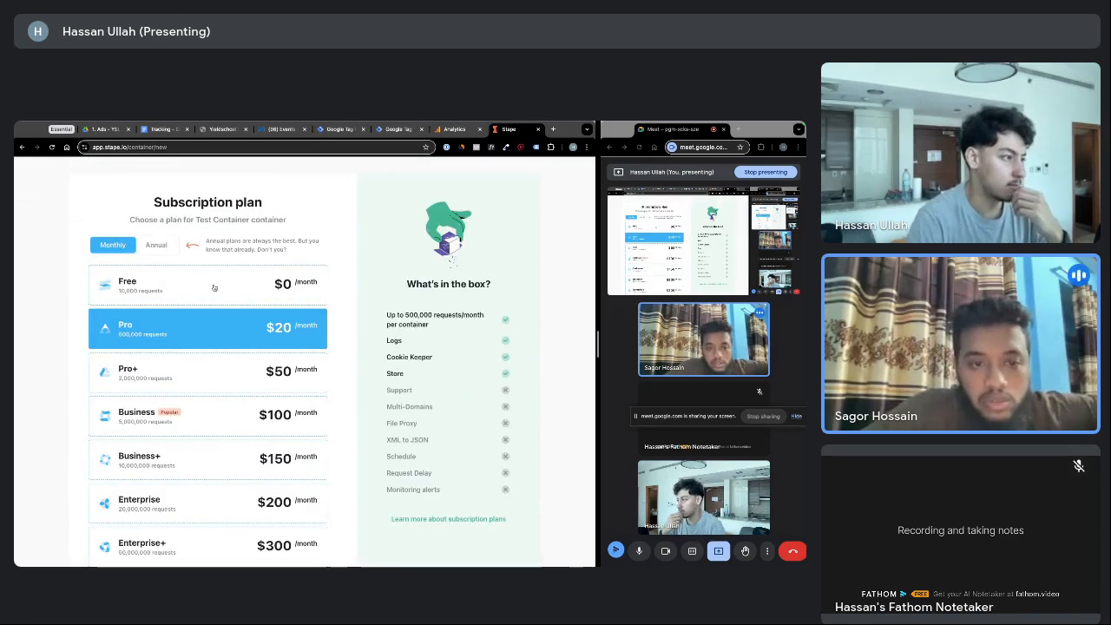
pyautogui.scroll(-3, 214, 287)
pyautogui.click(208, 521)
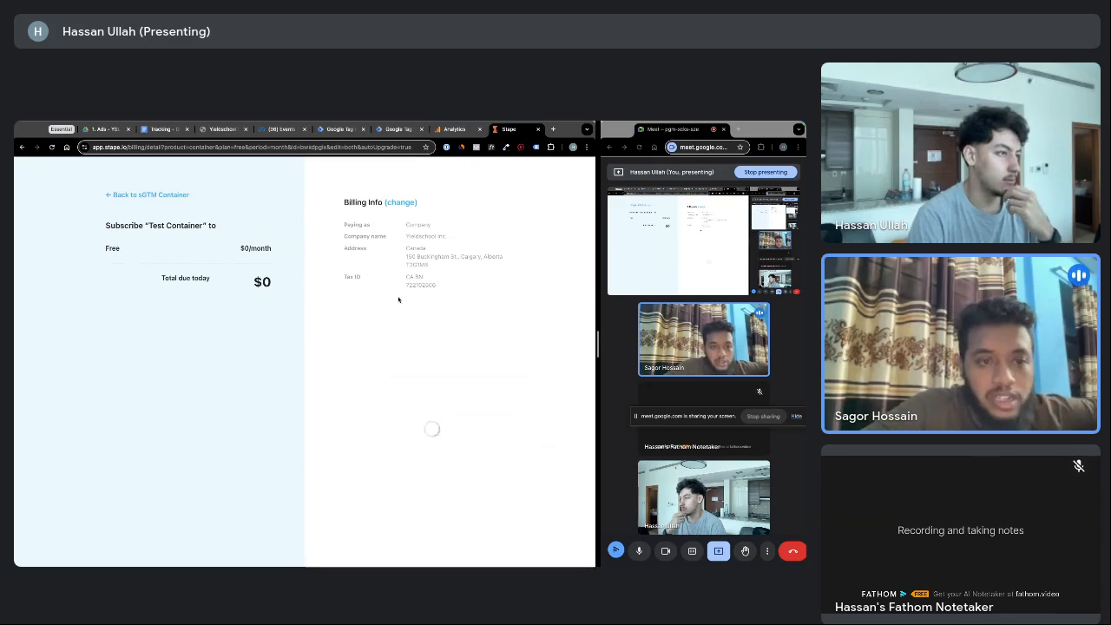
pyautogui.click(148, 196)
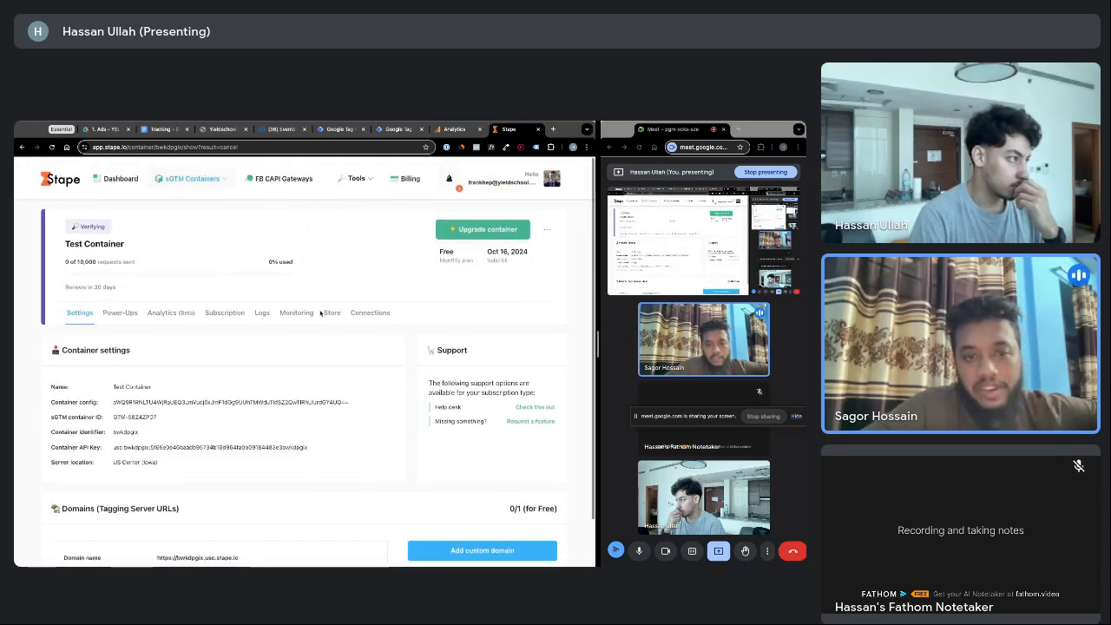
pyautogui.moveTo(65, 244)
pyautogui.mouseDown()
pyautogui.moveTo(127, 246)
pyautogui.moveTo(64, 243)
pyautogui.mouseUp()
pyautogui.click(142, 245)
pyautogui.click(90, 243)
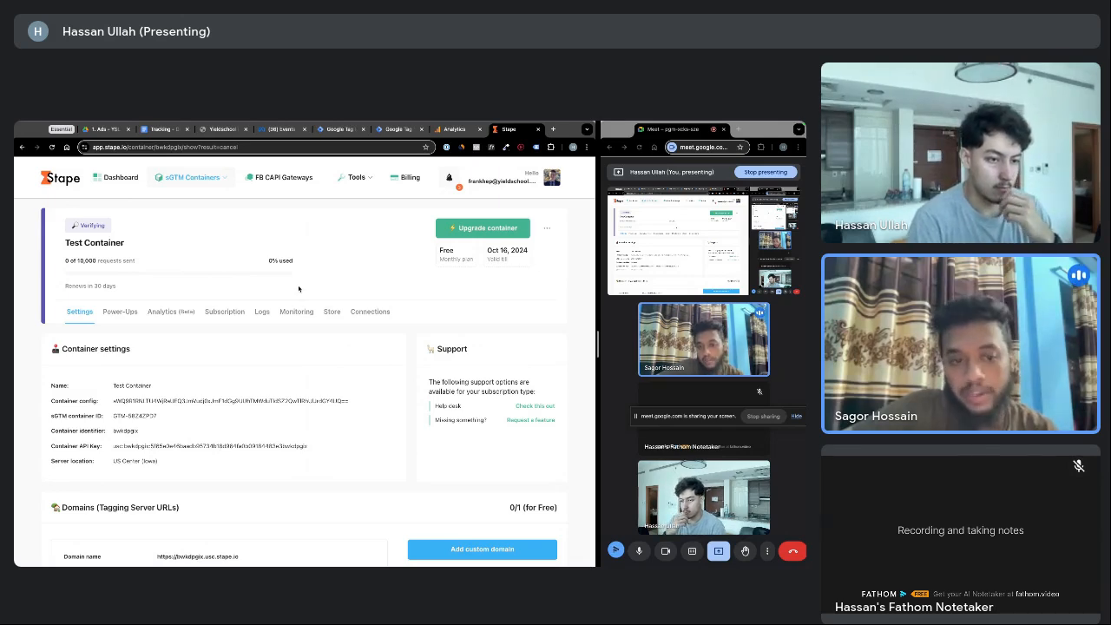
# Copy the container's default stape.io tagging server URL from the Domains list
pyautogui.scroll(-1, 311, 296)
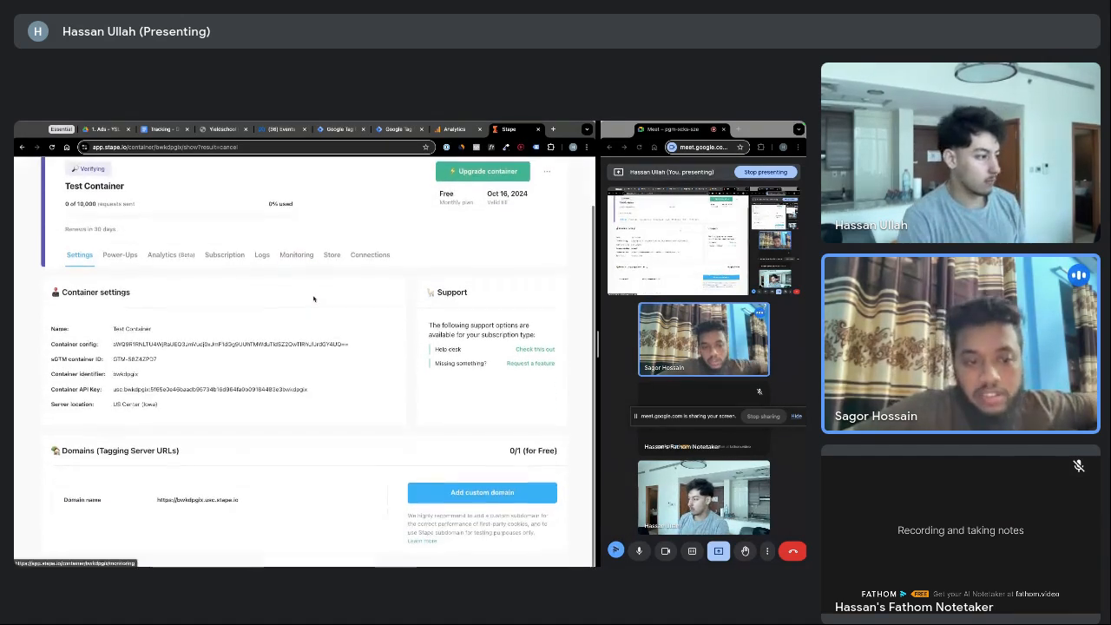
pyautogui.scroll(1, 313, 298)
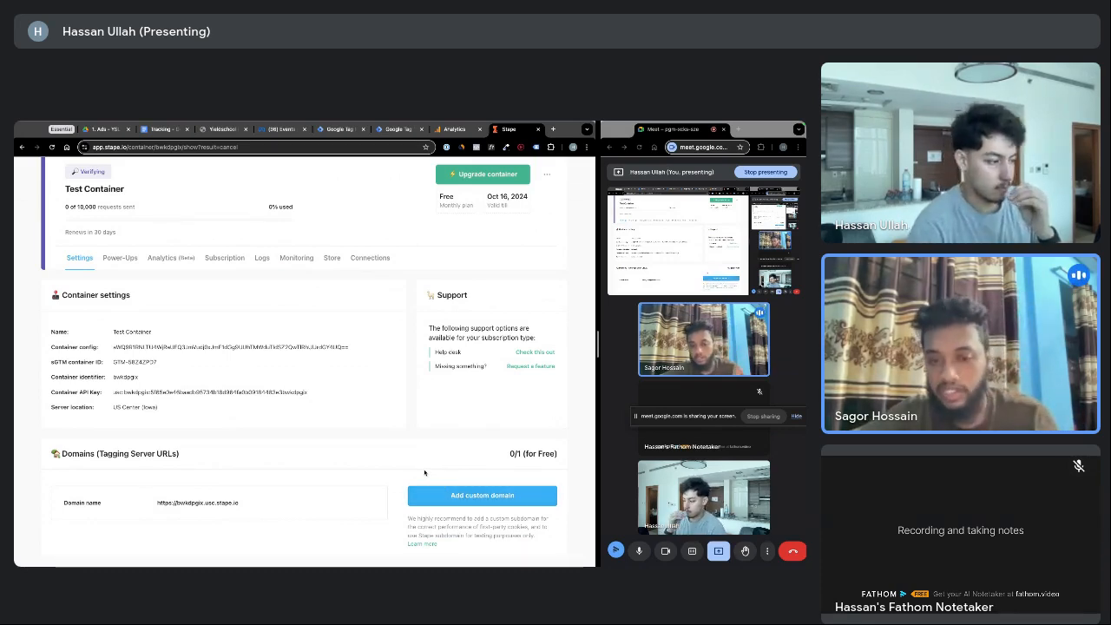
pyautogui.click(244, 504)
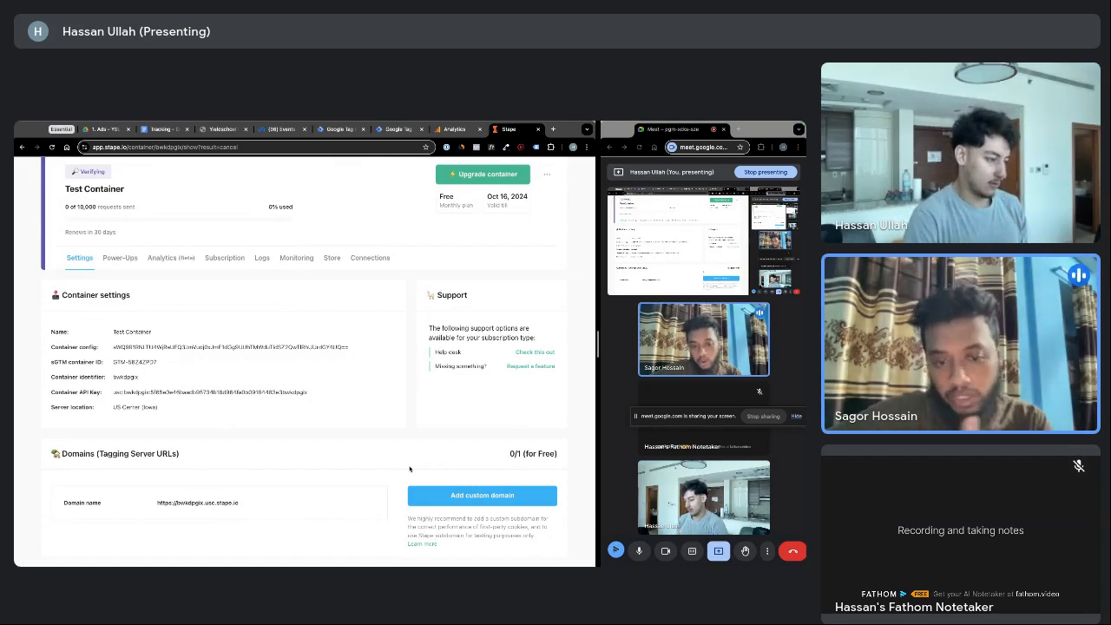
pyautogui.click(243, 504)
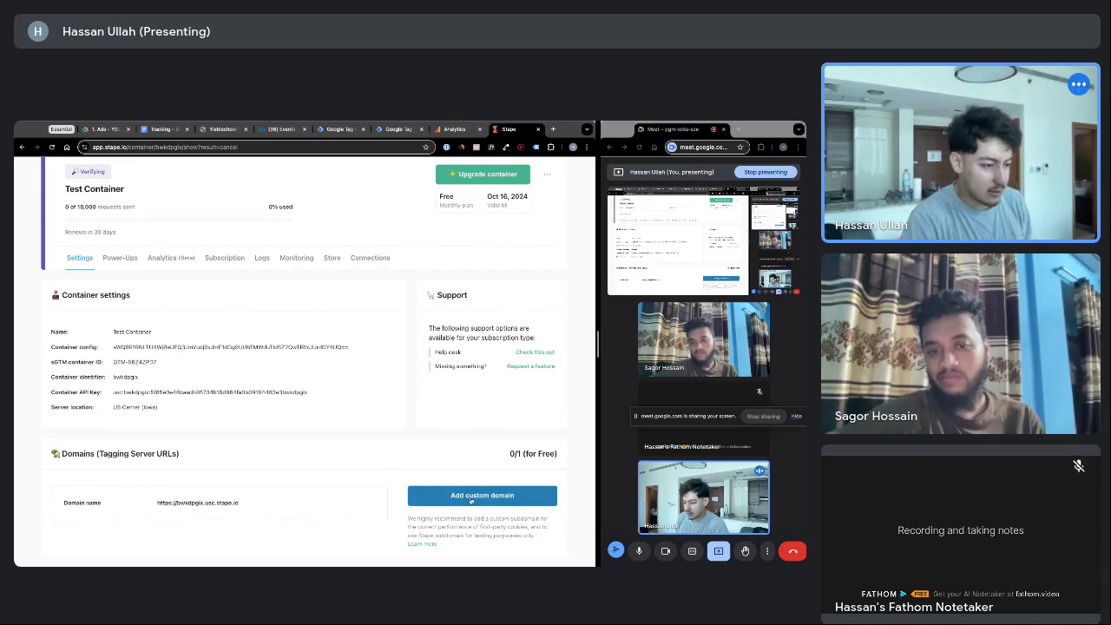
# Start adding a custom tagging domain in Stape, then switch to the GoHighLevel funnel tab
pyautogui.click(473, 496)
pyautogui.scroll(-1, 230, 451)
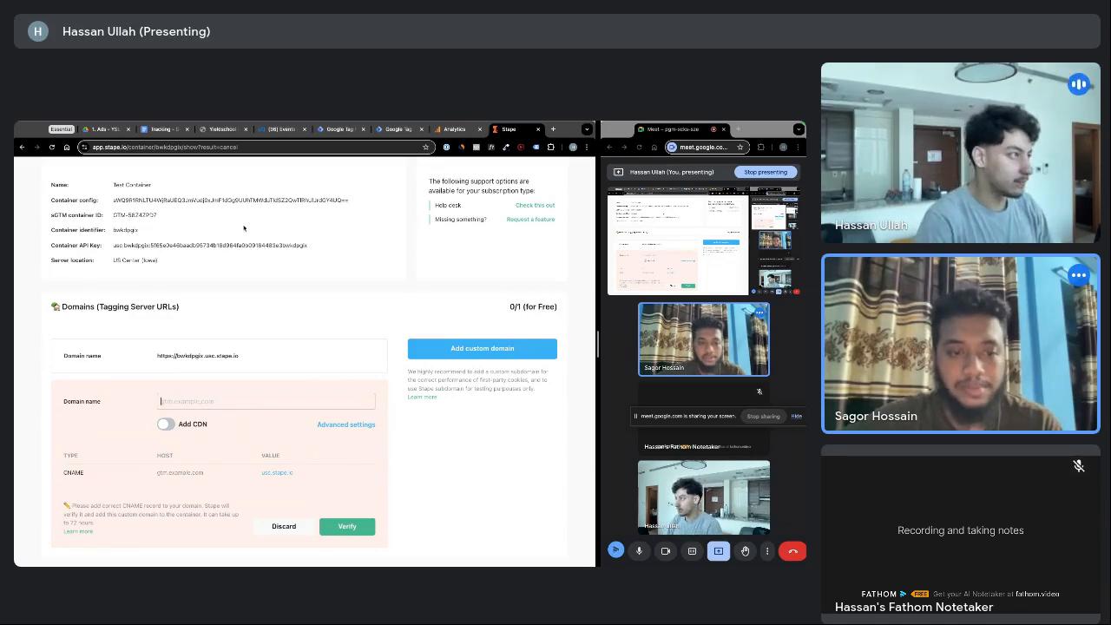
pyautogui.click(219, 130)
# Check the funnel settings' Domain dropdown and keep go.yieldschool.com as the funnel domain
pyautogui.click(249, 236)
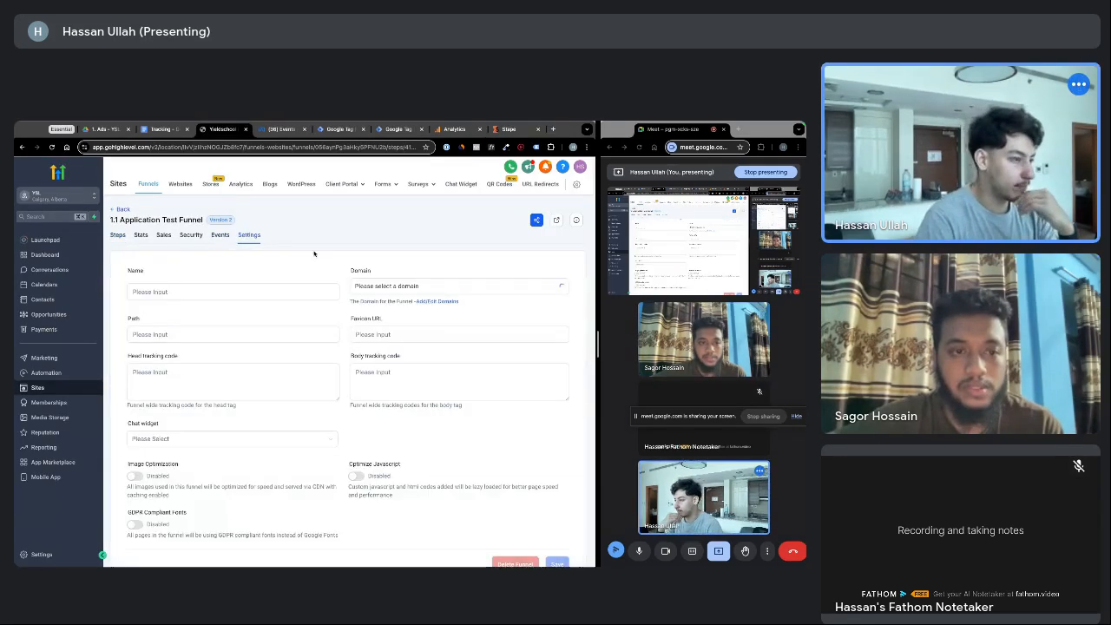
pyautogui.click(408, 286)
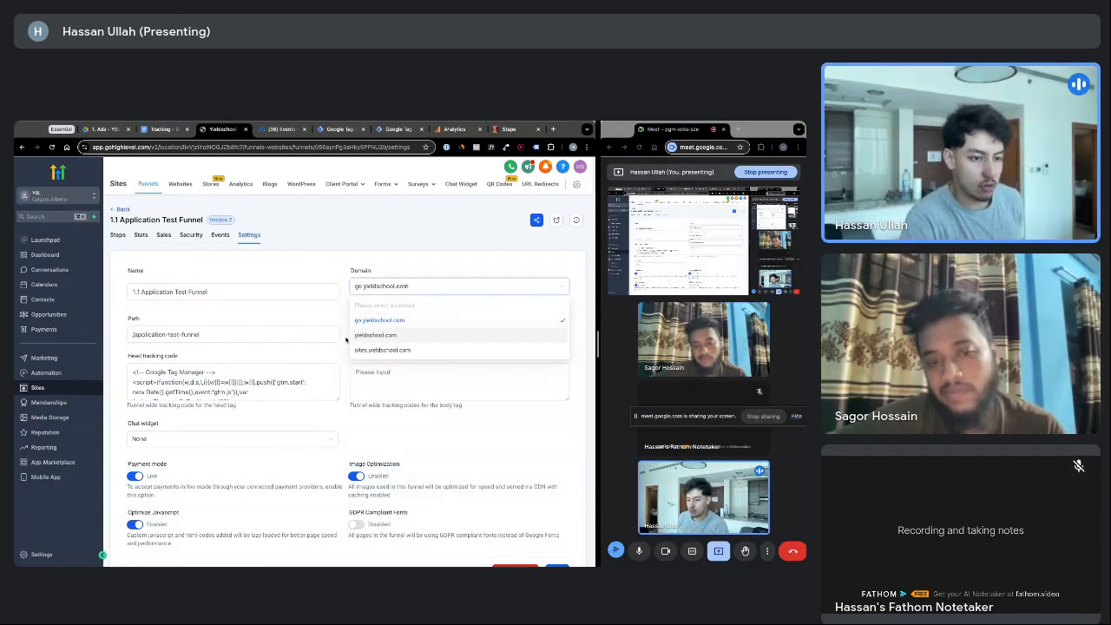
pyautogui.click(392, 268)
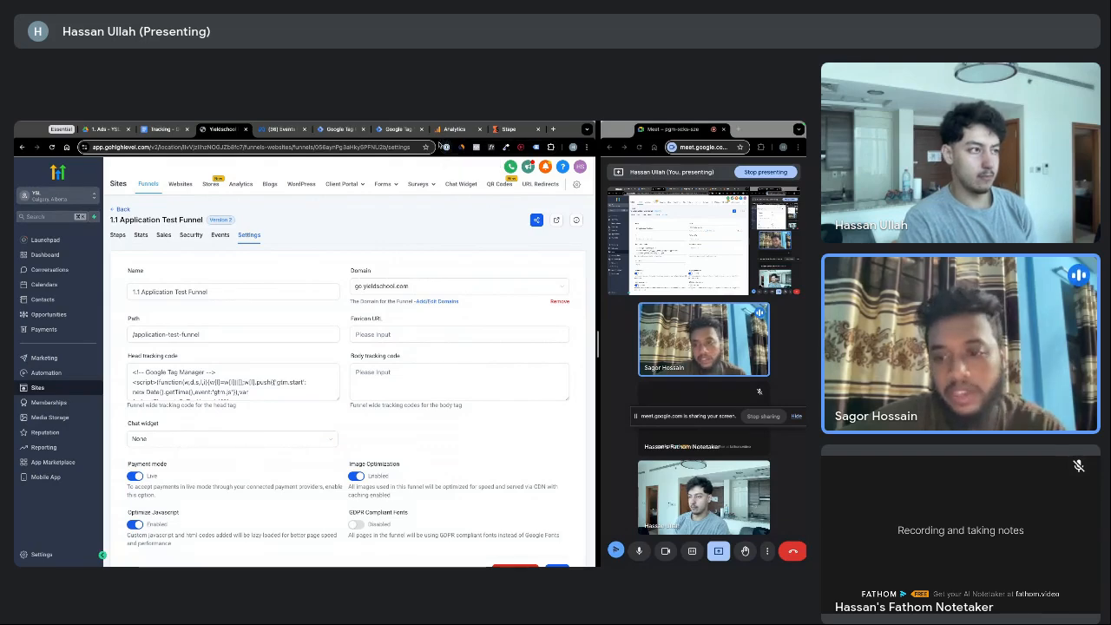
# Look over the Test - Web tags list in Tag Manager, then return to Stape's custom domain form
pyautogui.click(396, 130)
pyautogui.click(339, 130)
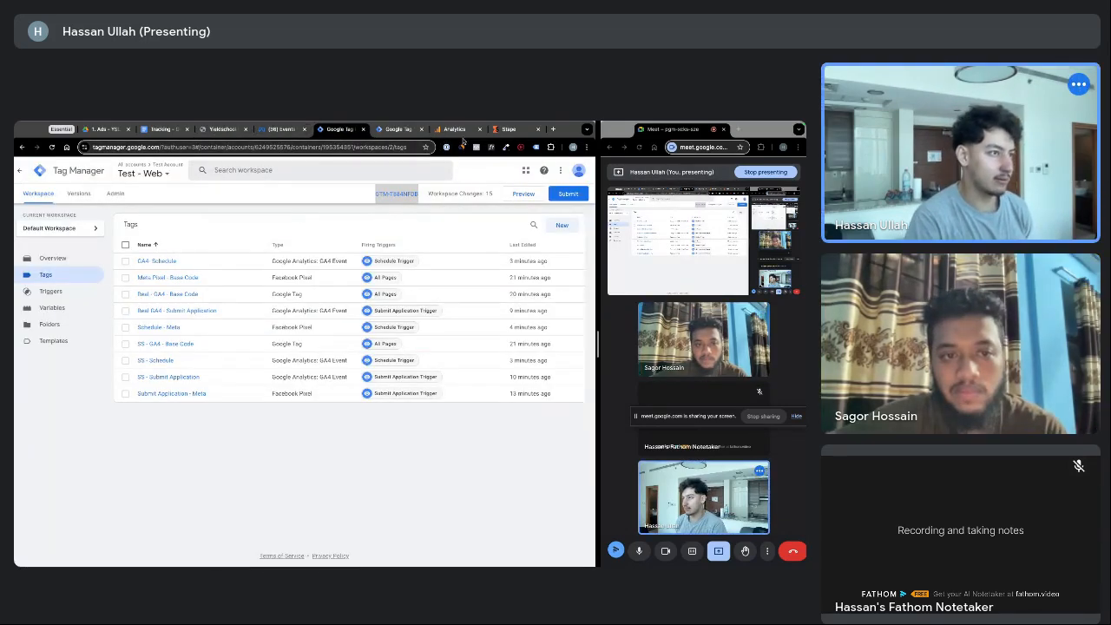
pyautogui.click(508, 130)
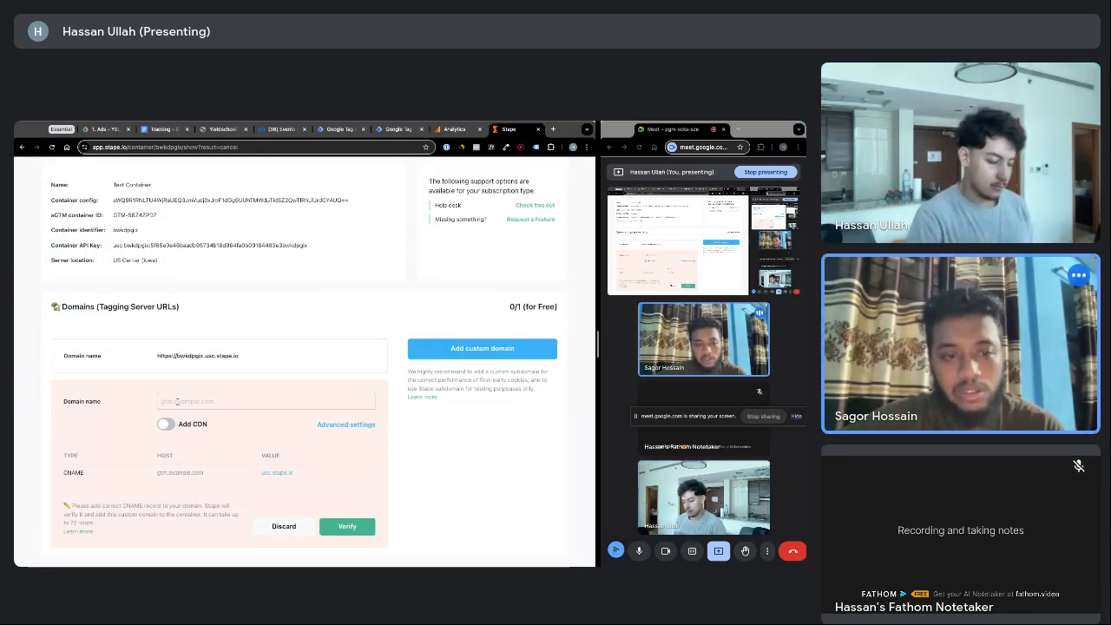
# Enter haz.go.yieldschool.com as the custom domain name, leaving Add CDN off
pyautogui.write('has')
pyautogui.press('BackSpace')
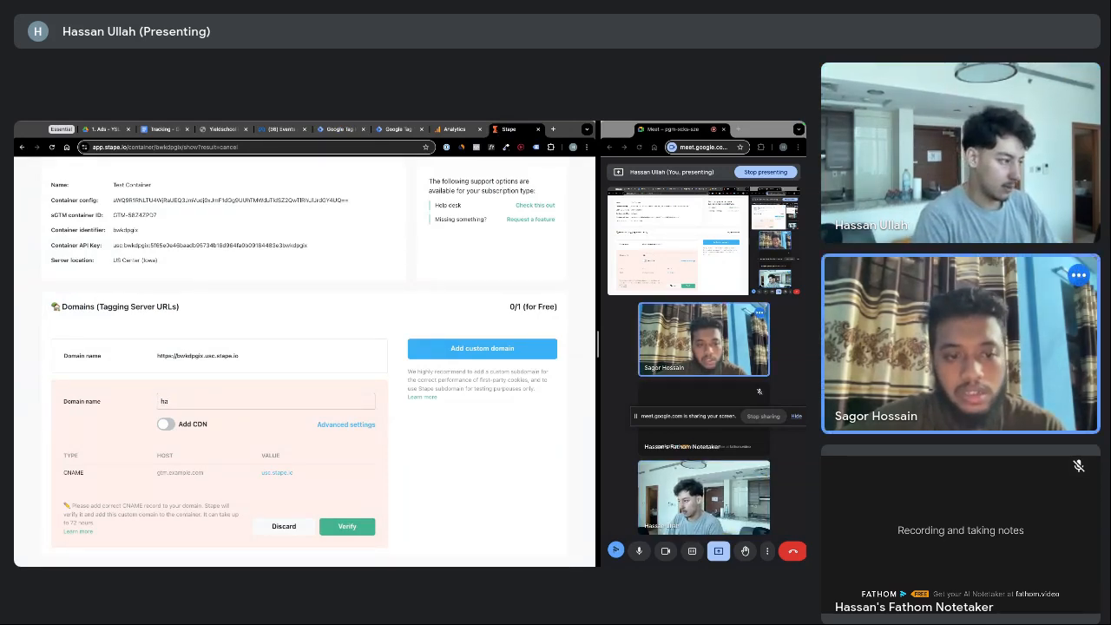
pyautogui.write('z.')
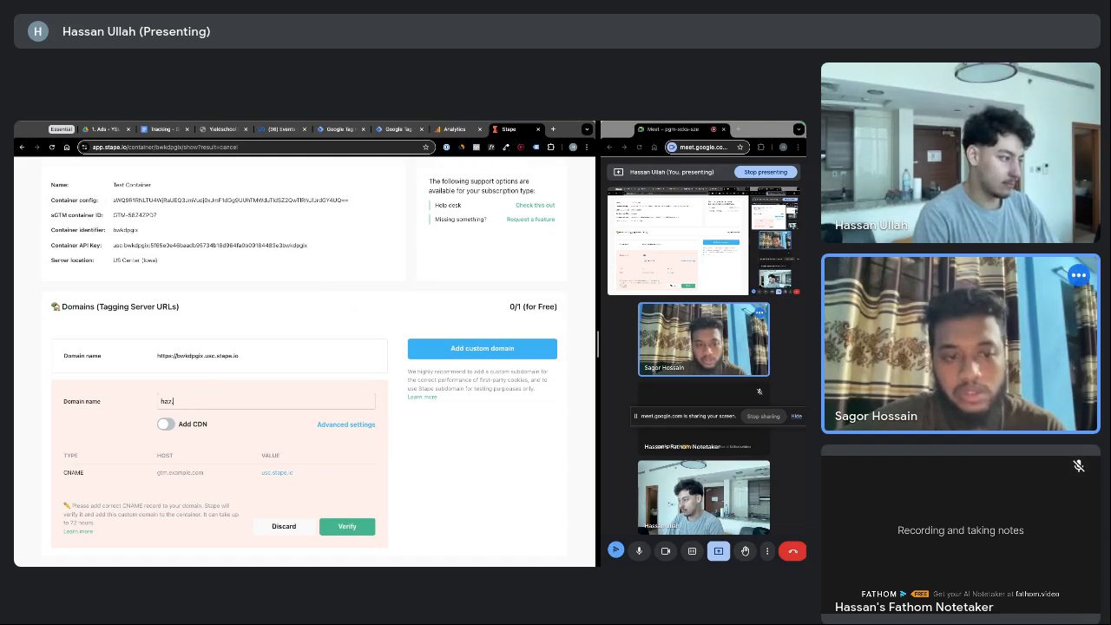
pyautogui.write('go.yieldschool.com')
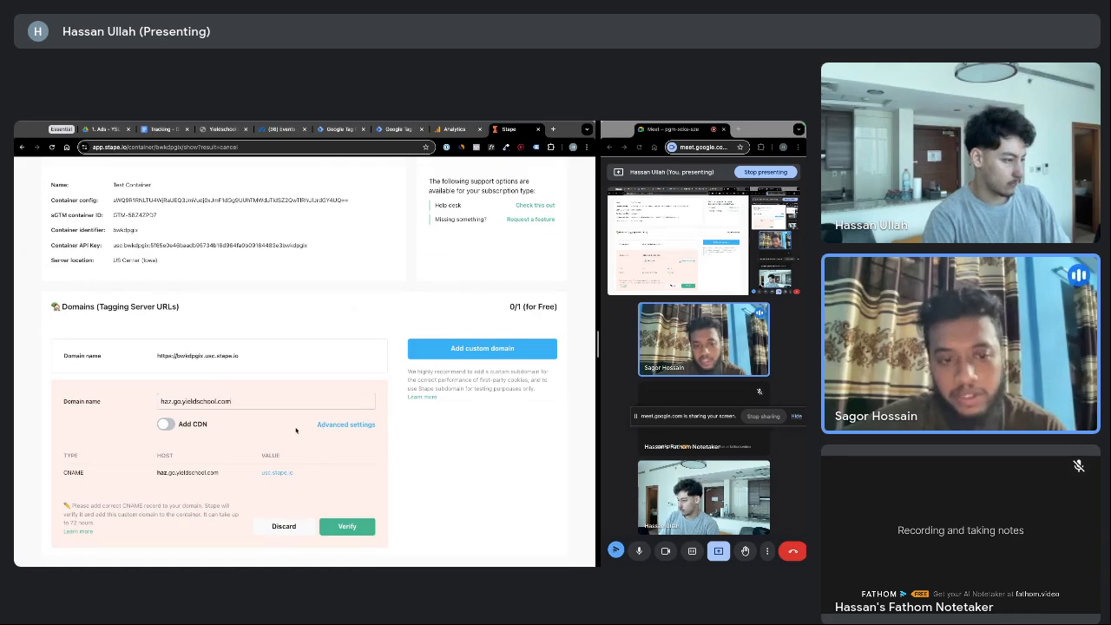
pyautogui.click(166, 424)
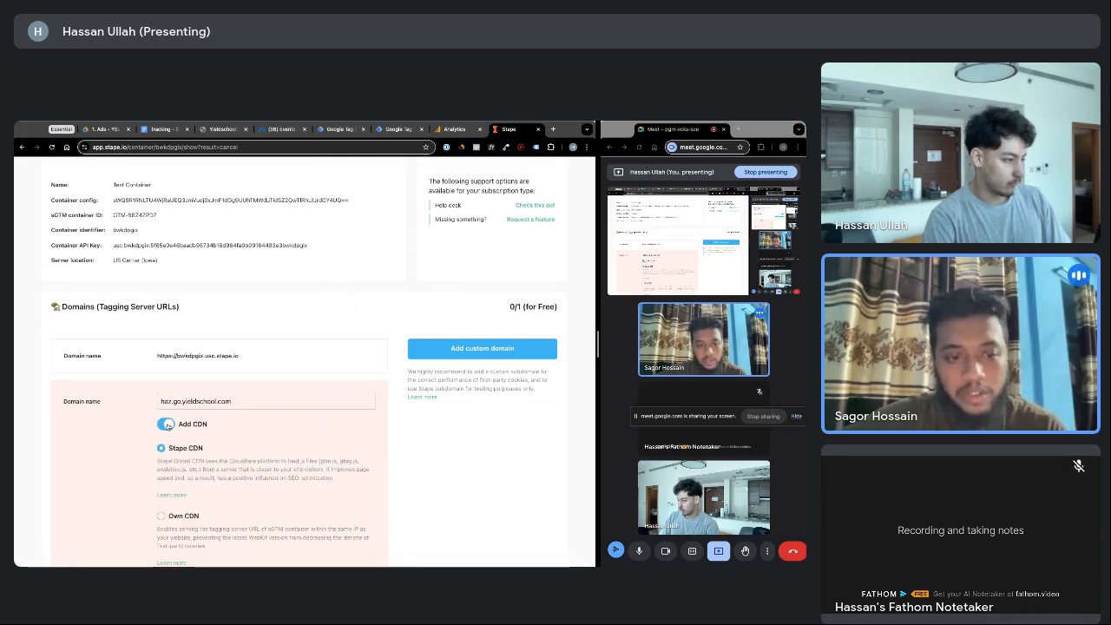
pyautogui.click(166, 424)
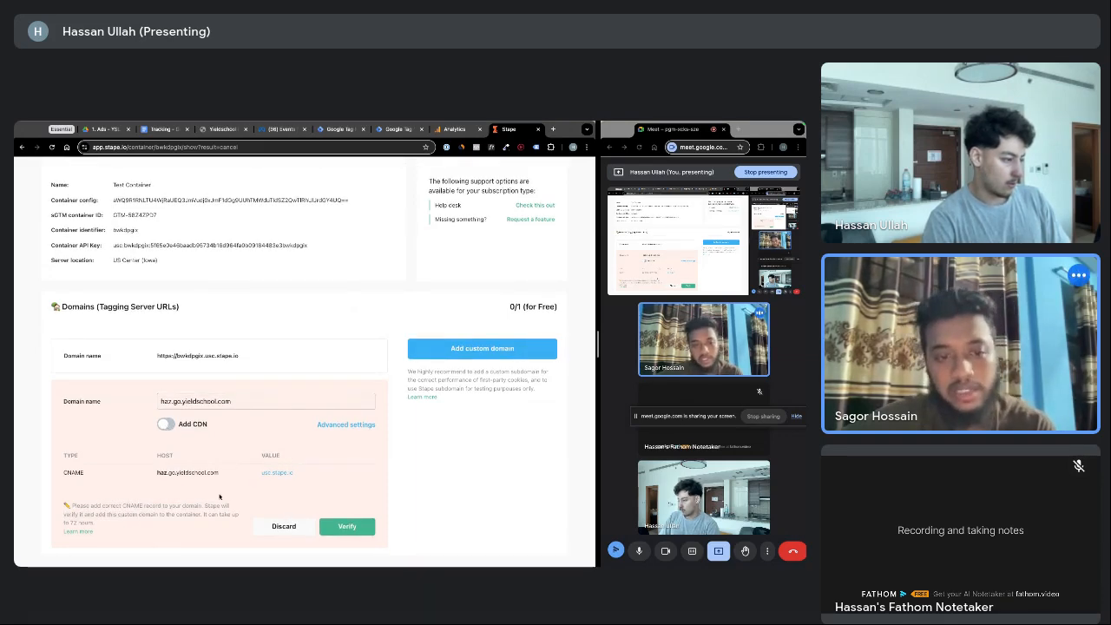
# In Advanced settings, compare CDN and A-record options, returning to the CNAME record for usc.stape.io
pyautogui.click(339, 426)
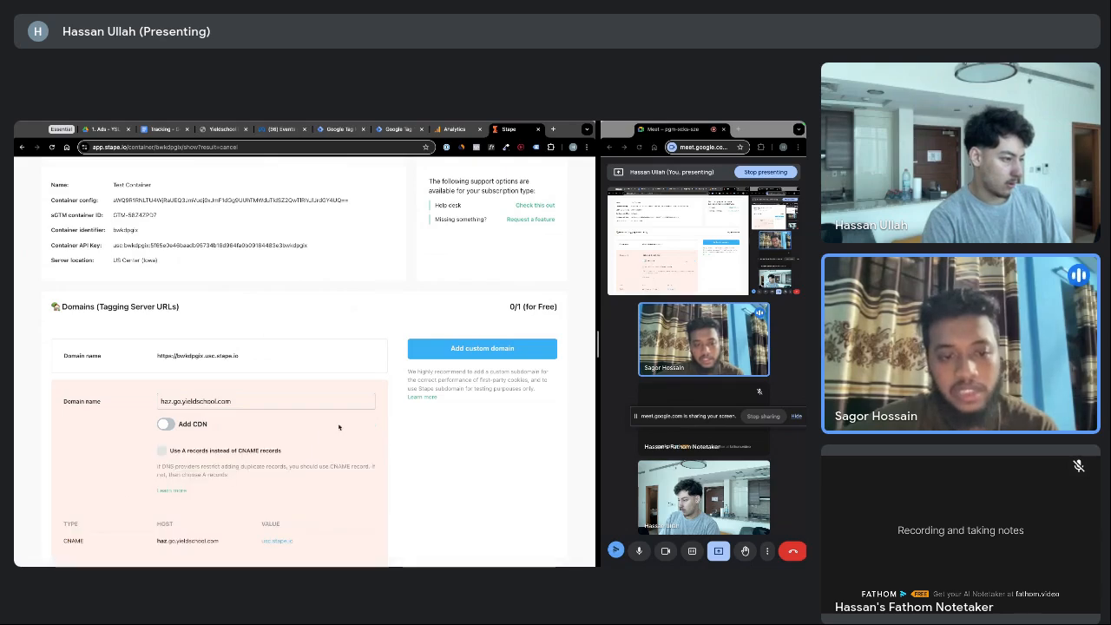
pyautogui.scroll(-1, 265, 438)
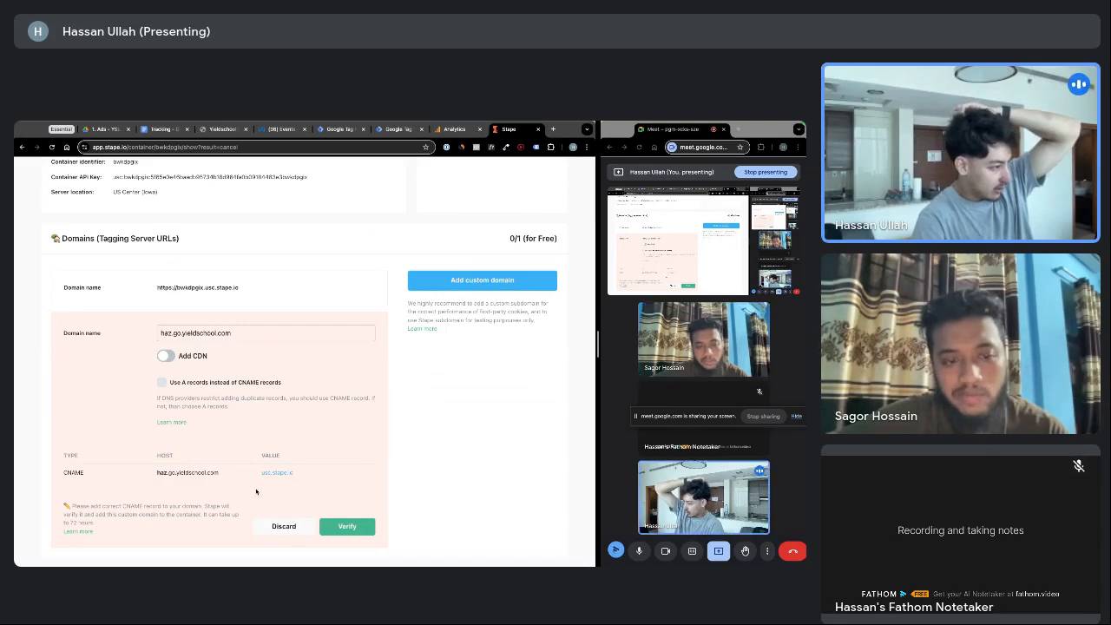
pyautogui.click(167, 356)
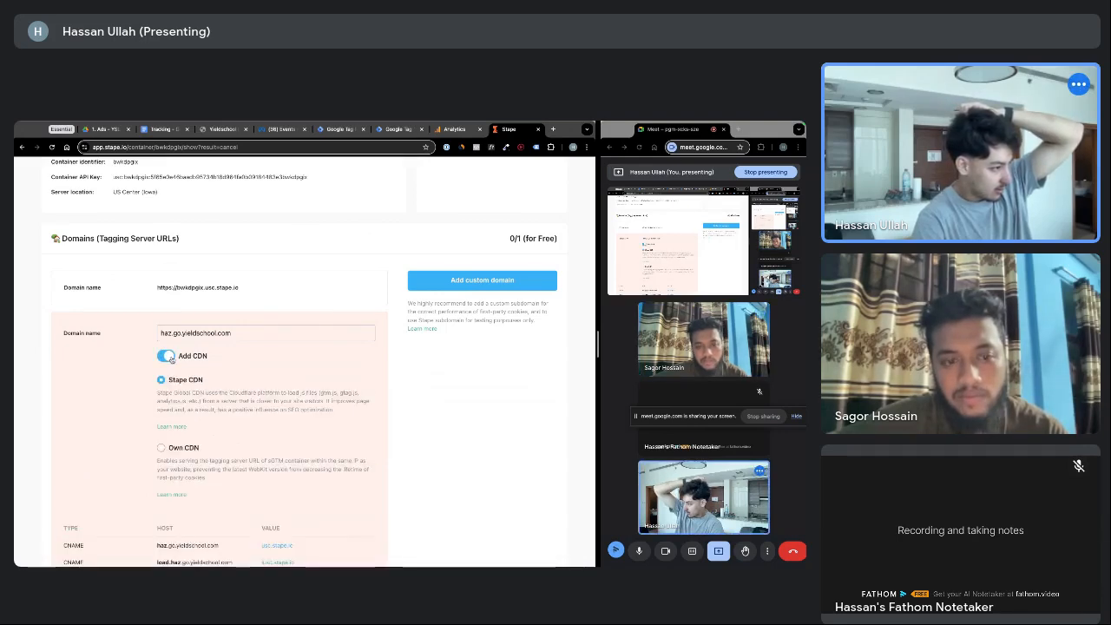
pyautogui.click(168, 357)
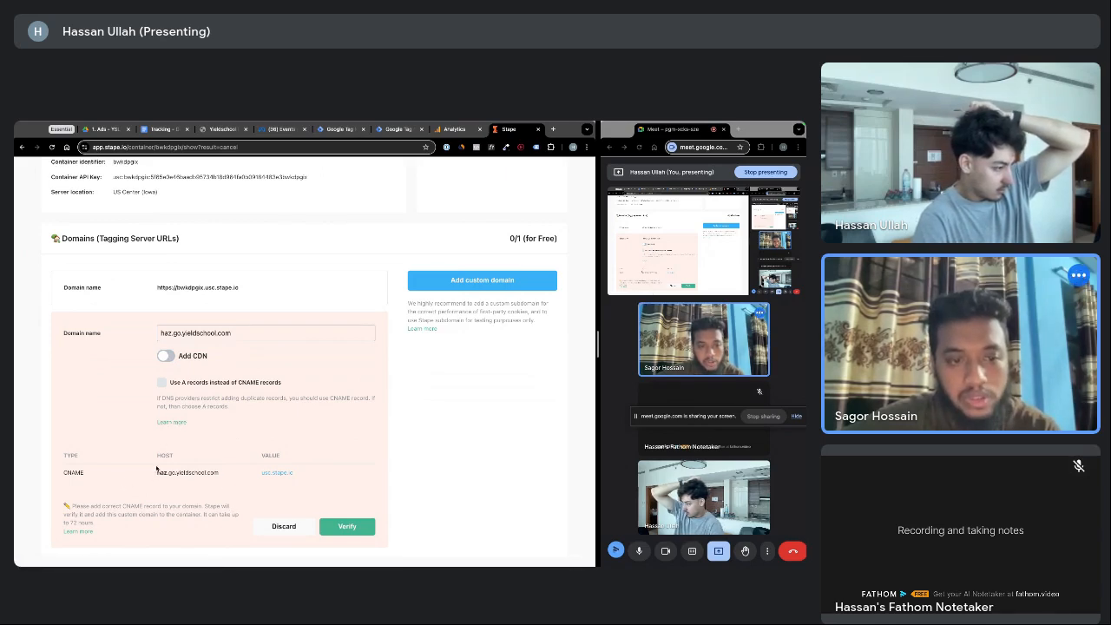
pyautogui.click(161, 383)
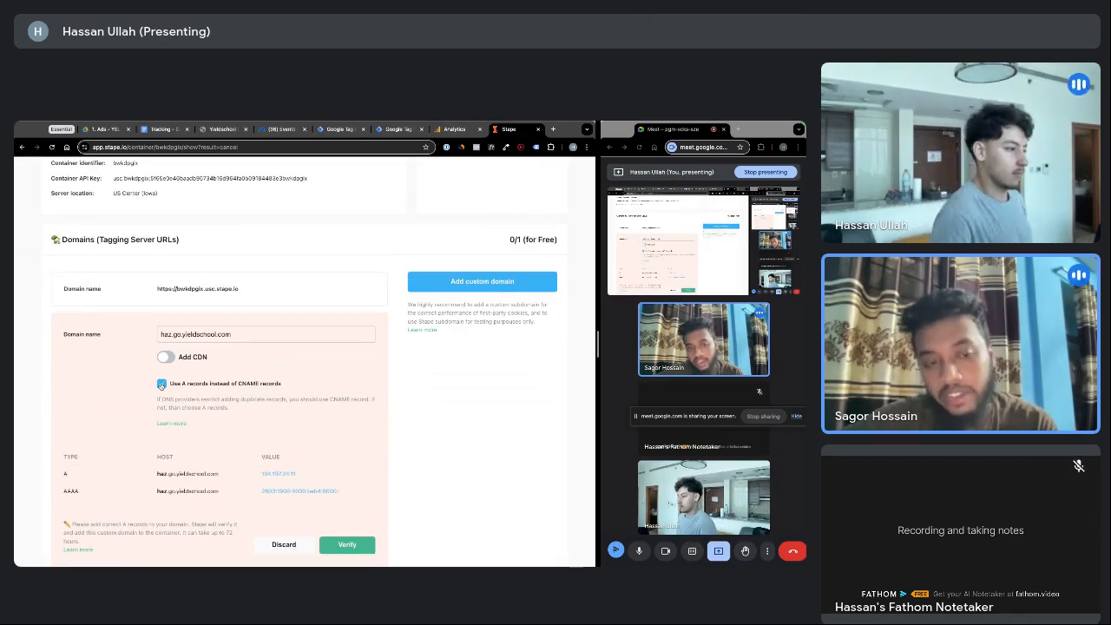
pyautogui.click(161, 384)
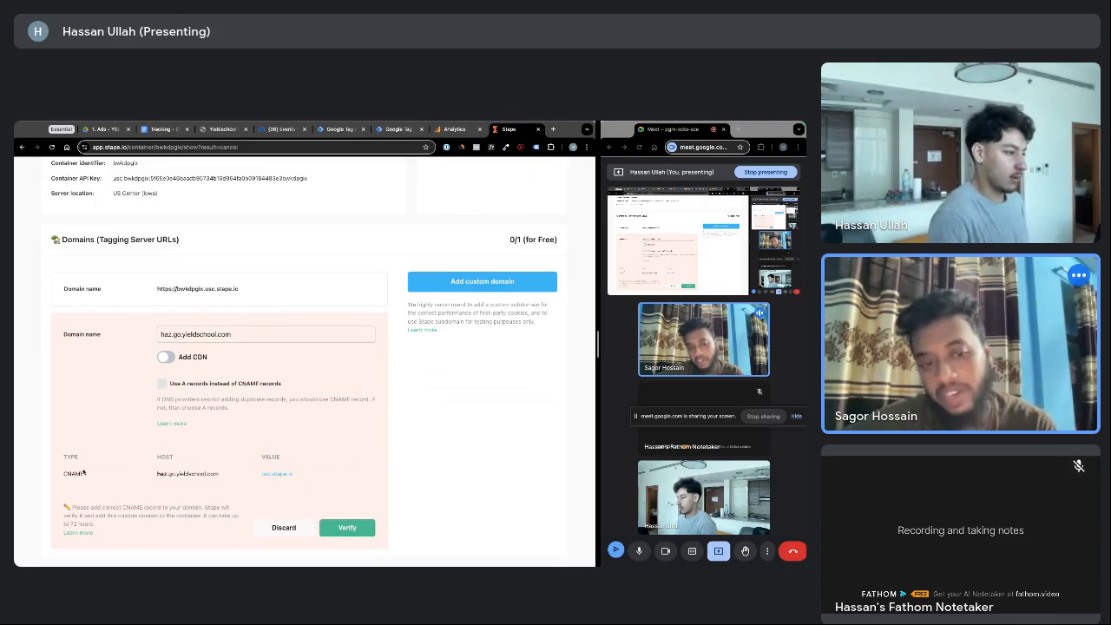